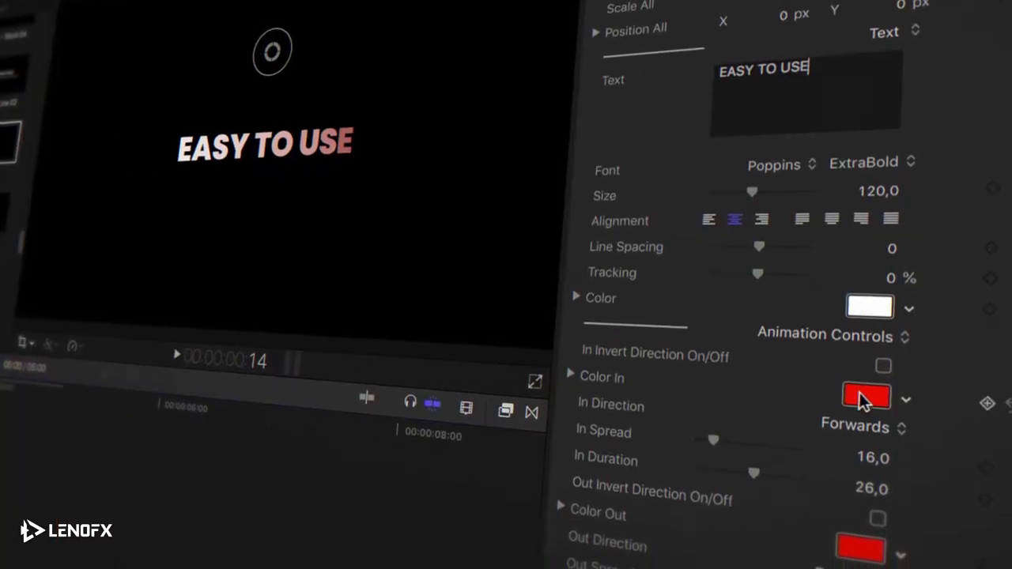
Step: Change the title's colour-in from red to Ocean blue and its font to Montserrat Bold
{"action": "left_click", "coordinate": [865, 401]}
{"action": "left_click", "coordinate": [467, 506]}
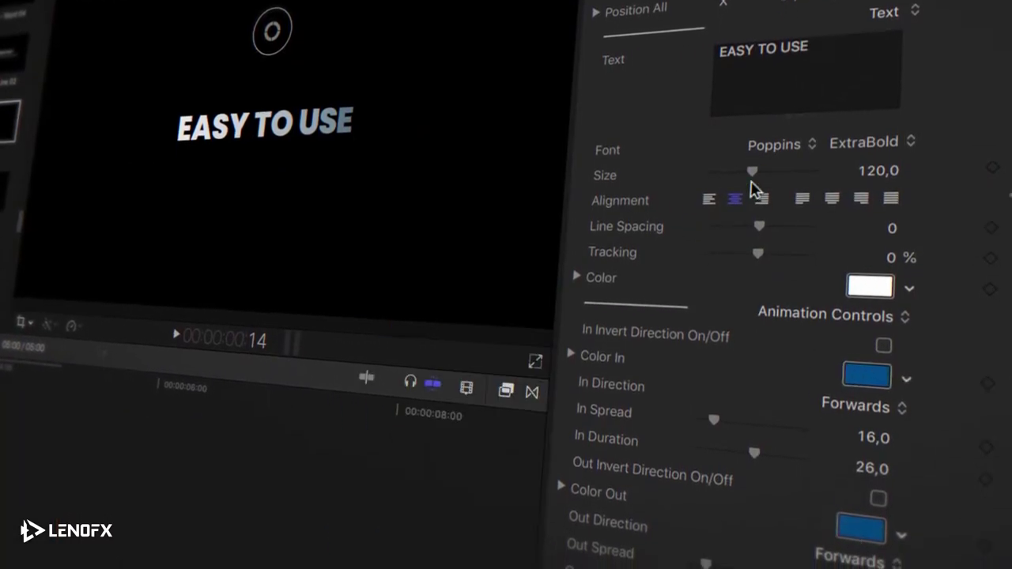
{"action": "left_click", "coordinate": [779, 150]}
{"action": "left_click", "coordinate": [827, 124]}
{"action": "left_click", "coordinate": [865, 147]}
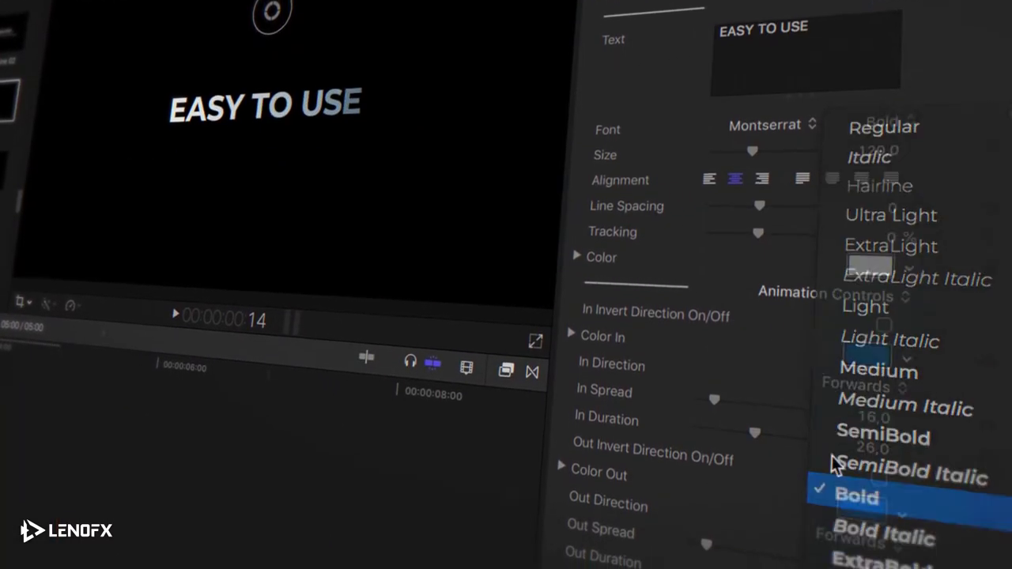
{"action": "left_click", "coordinate": [856, 500]}
Step: Widen tracking to 5.51%, apply the Prism effect, and raise Prism Amount from 4 to 14
{"action": "left_click_drag", "start_coordinate": [757, 237], "coordinate": [762, 237]}
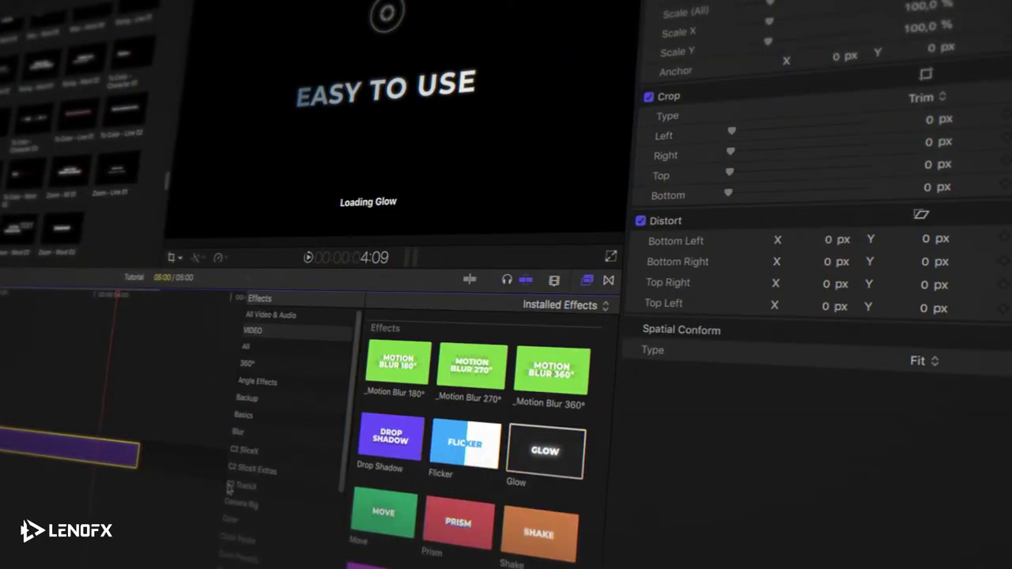
{"action": "left_click_drag", "start_coordinate": [458, 522], "coordinate": [95, 459]}
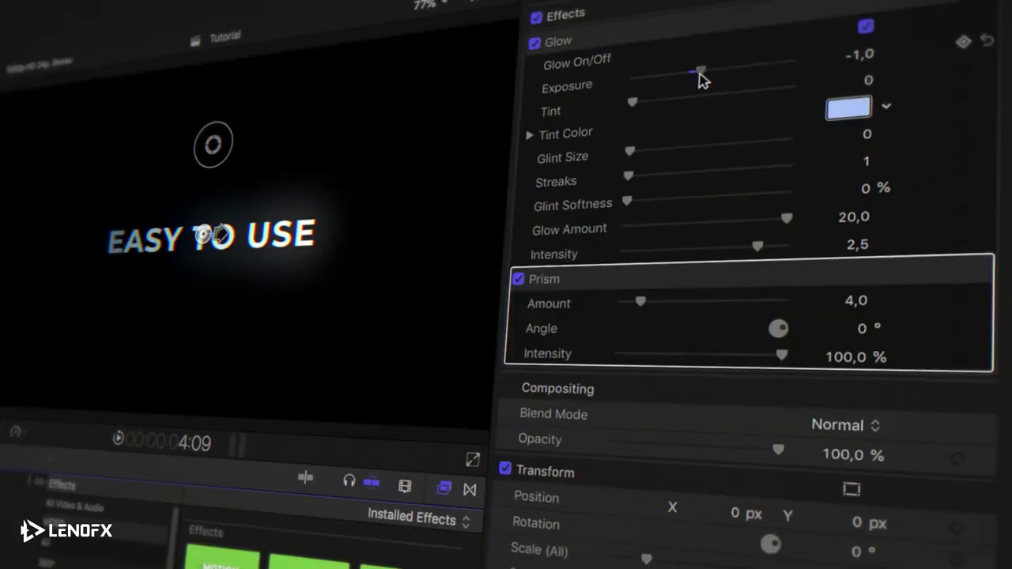
{"action": "left_click_drag", "start_coordinate": [624, 300], "coordinate": [687, 303]}
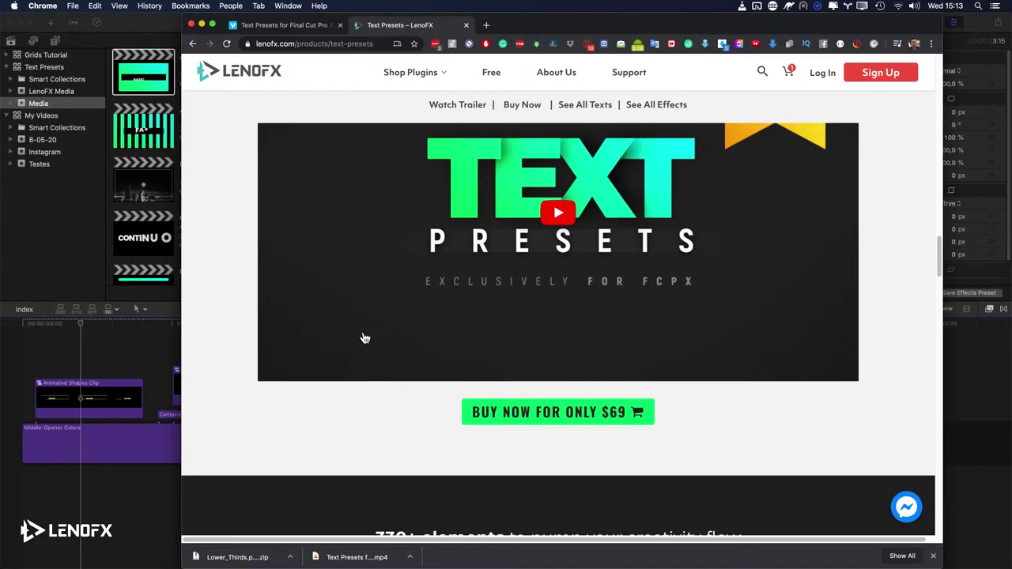
Step: Reload the Text Presets page and scroll down to the Texts category list, Basic through Tracking
{"action": "scroll", "coordinate": [395, 308], "scroll_direction": "down", "scroll_amount": 5}
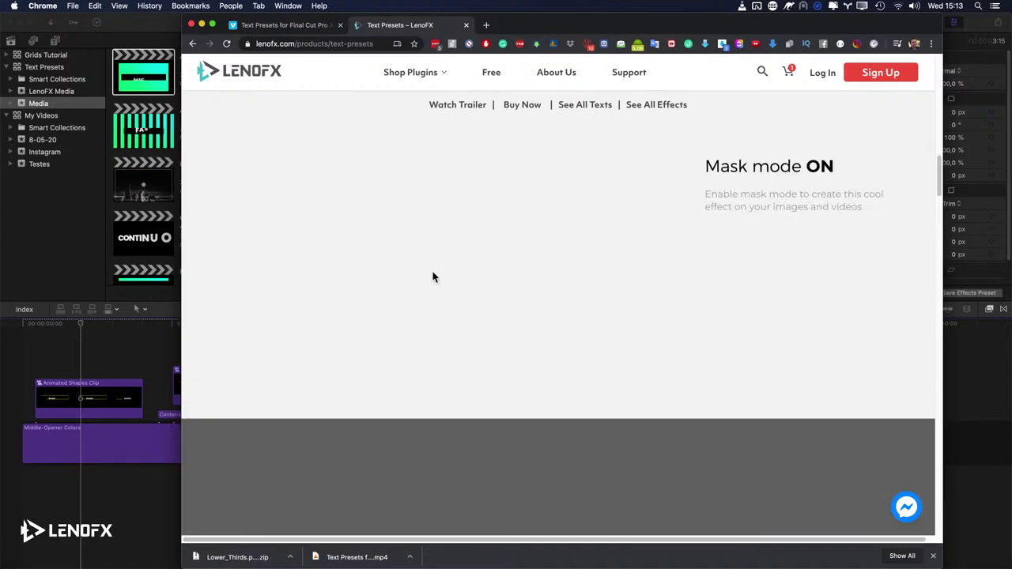
{"action": "key", "text": "super+r"}
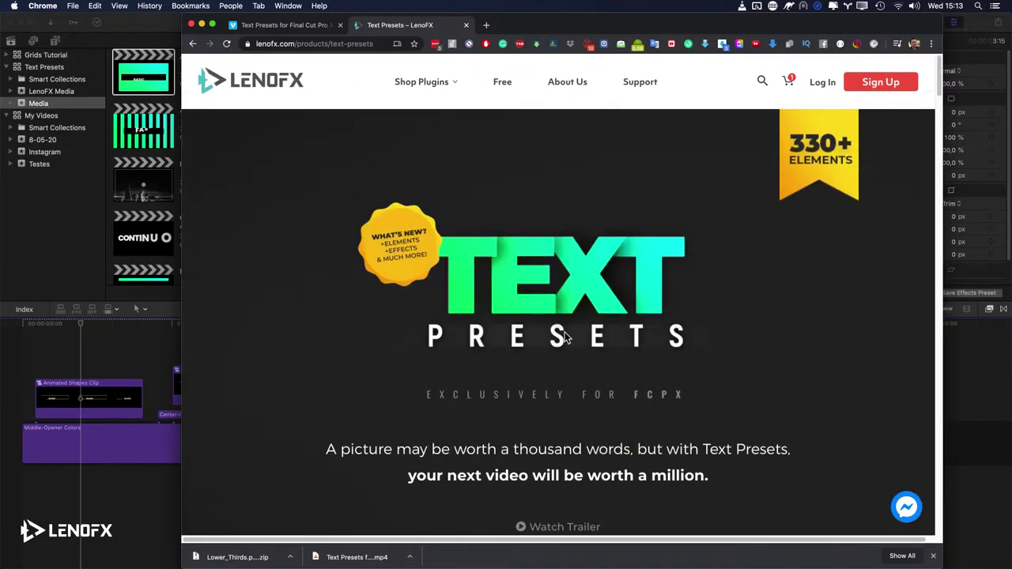
{"action": "scroll", "coordinate": [565, 332], "scroll_direction": "down", "scroll_amount": 5}
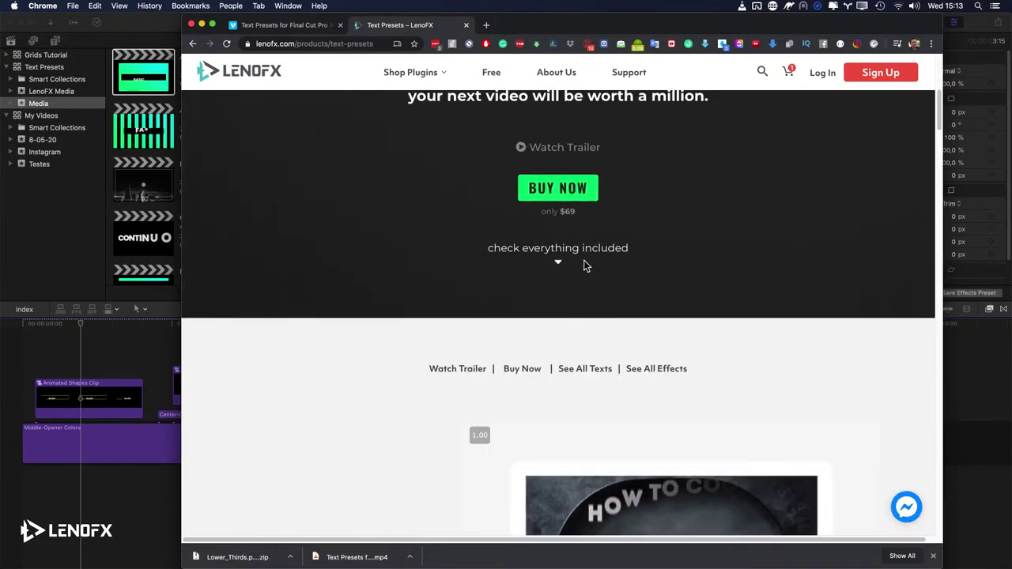
{"action": "scroll", "coordinate": [589, 260], "scroll_direction": "down", "scroll_amount": 15}
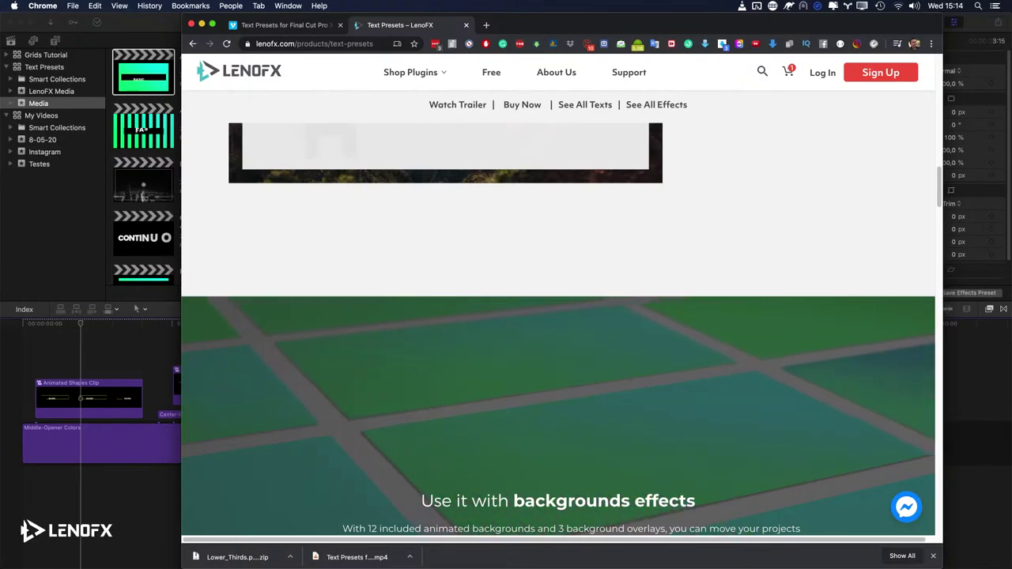
{"action": "scroll", "coordinate": [669, 323], "scroll_direction": "up", "scroll_amount": 20}
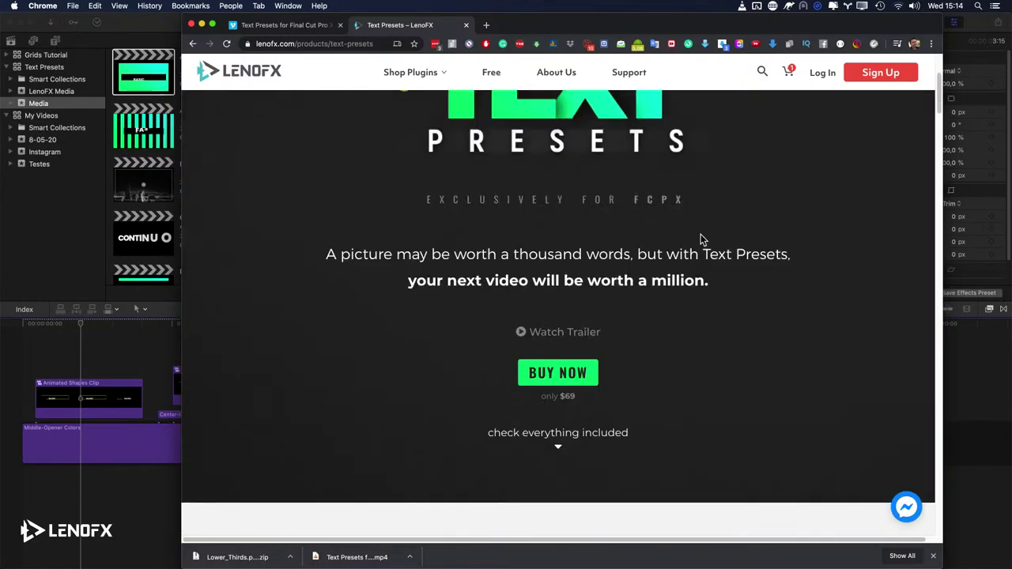
{"action": "scroll", "coordinate": [700, 239], "scroll_direction": "down", "scroll_amount": 20}
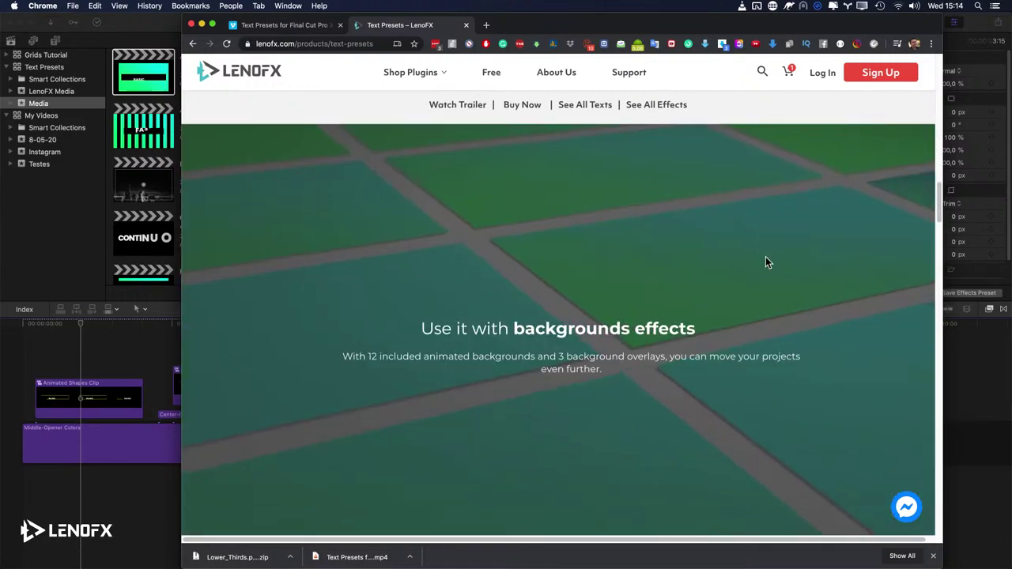
{"action": "scroll", "coordinate": [765, 262], "scroll_direction": "up", "scroll_amount": 15}
{"action": "scroll", "coordinate": [767, 266], "scroll_direction": "down", "scroll_amount": 3}
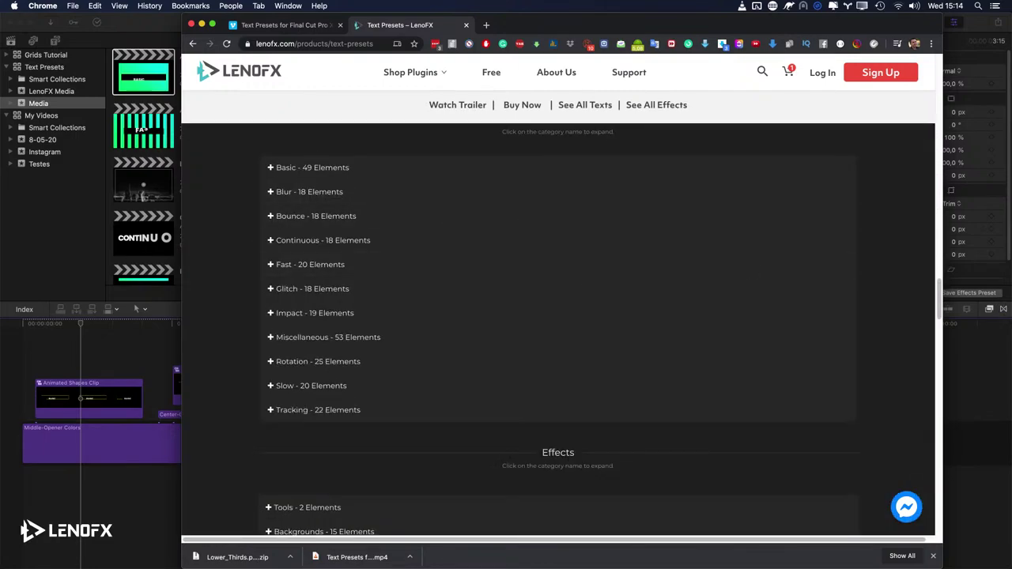
Step: Expand the Rotation category to preview its presets, then collapse it again
{"action": "left_click", "coordinate": [380, 362]}
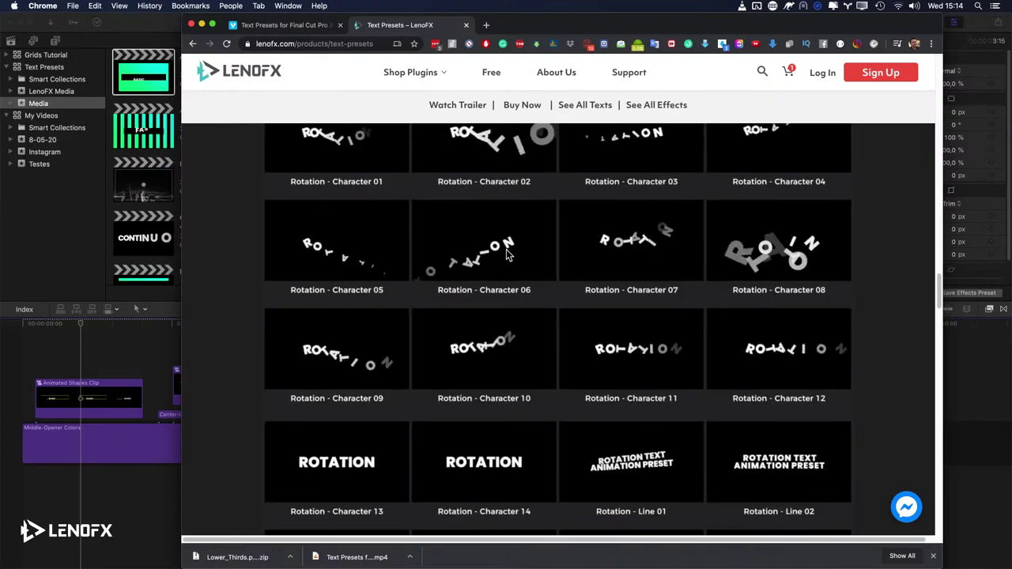
{"action": "scroll", "coordinate": [626, 277], "scroll_direction": "up", "scroll_amount": 2}
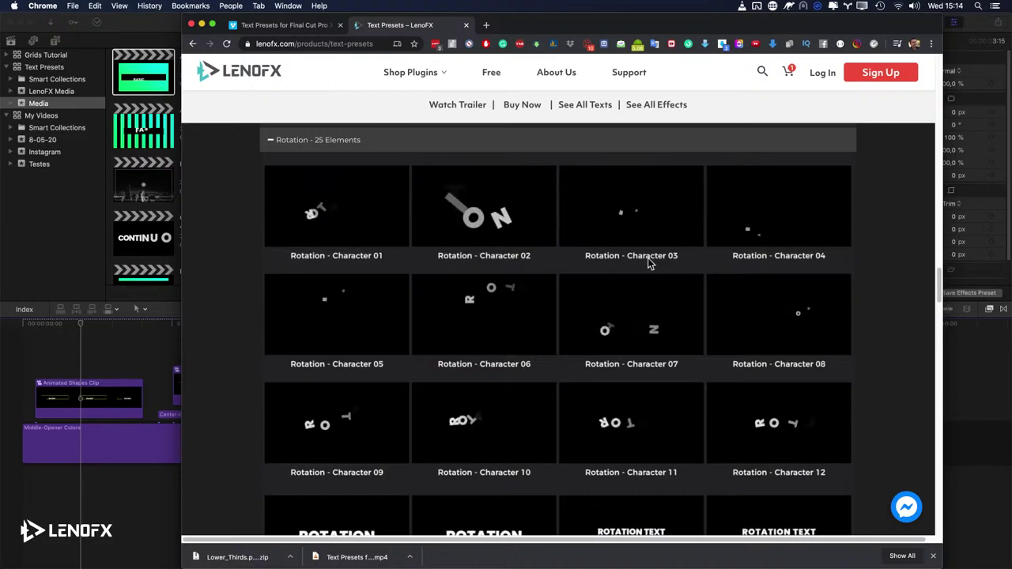
{"action": "scroll", "coordinate": [652, 263], "scroll_direction": "up", "scroll_amount": 3}
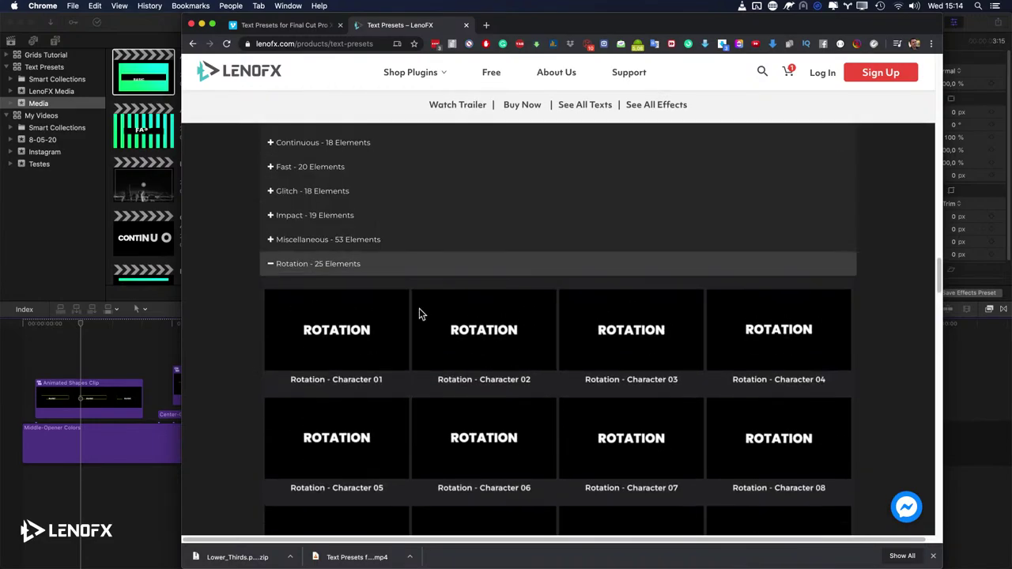
{"action": "left_click", "coordinate": [332, 269]}
{"action": "scroll", "coordinate": [399, 248], "scroll_direction": "up", "scroll_amount": 2}
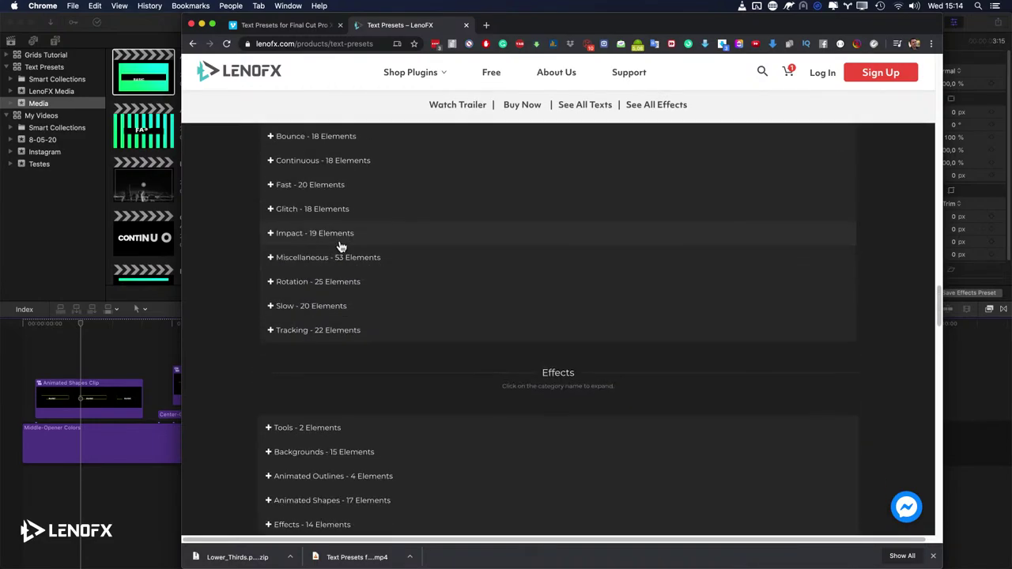
{"action": "scroll", "coordinate": [353, 245], "scroll_direction": "up", "scroll_amount": 1}
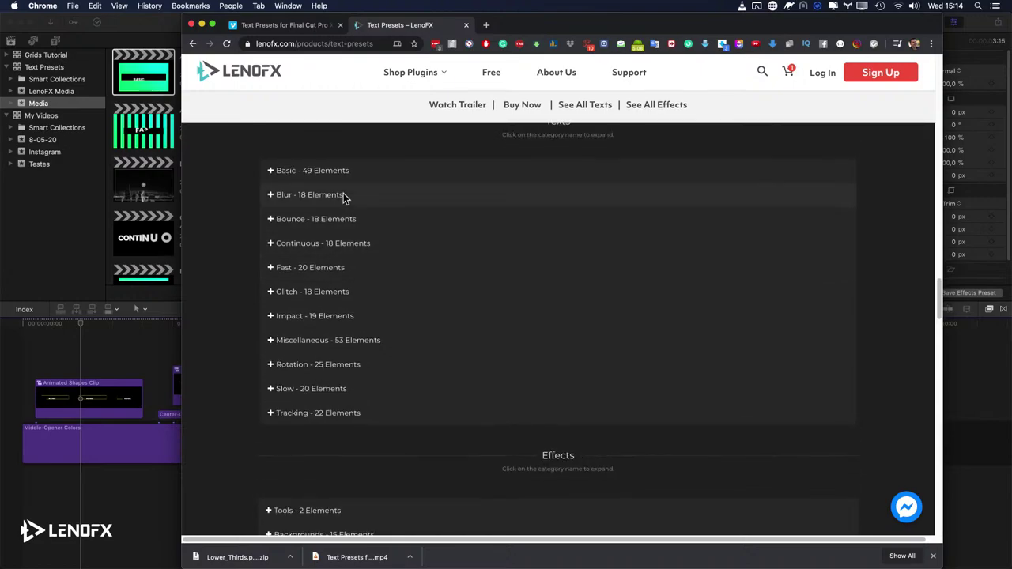
Step: Expand the Basic category and browse its preset animations
{"action": "left_click", "coordinate": [350, 175]}
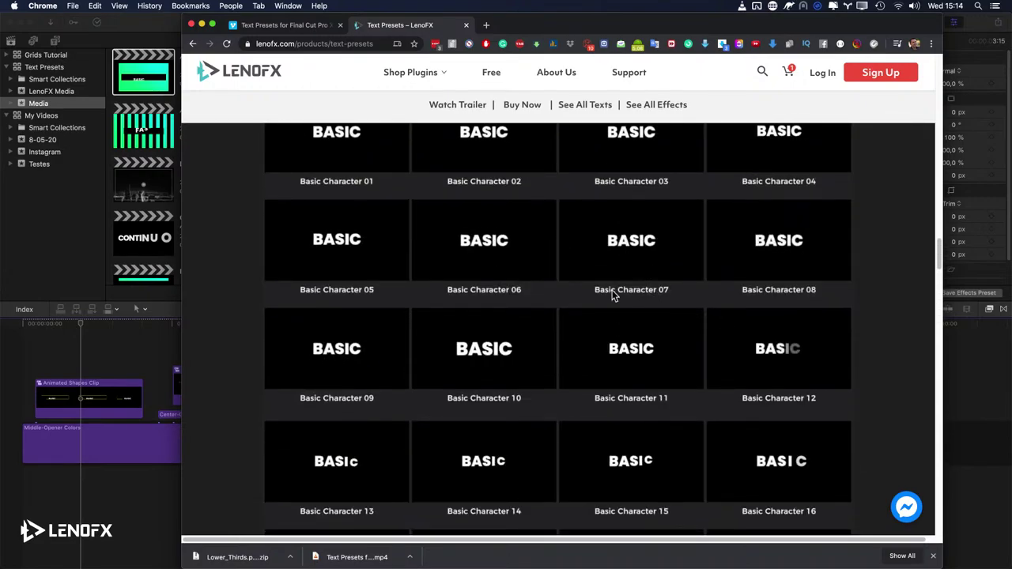
{"action": "scroll", "coordinate": [702, 297], "scroll_direction": "up", "scroll_amount": 3}
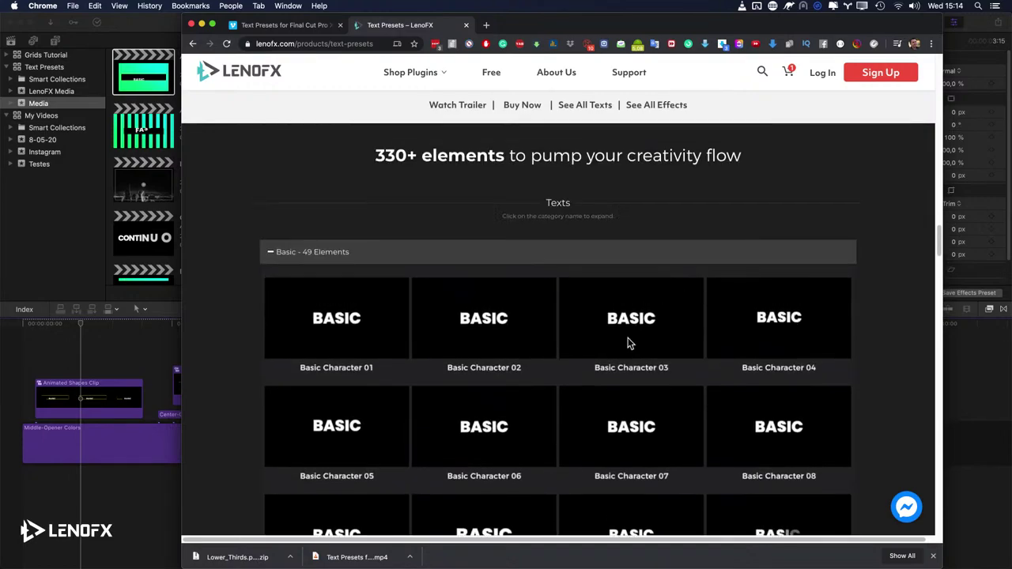
{"action": "scroll", "coordinate": [634, 322], "scroll_direction": "down", "scroll_amount": 2}
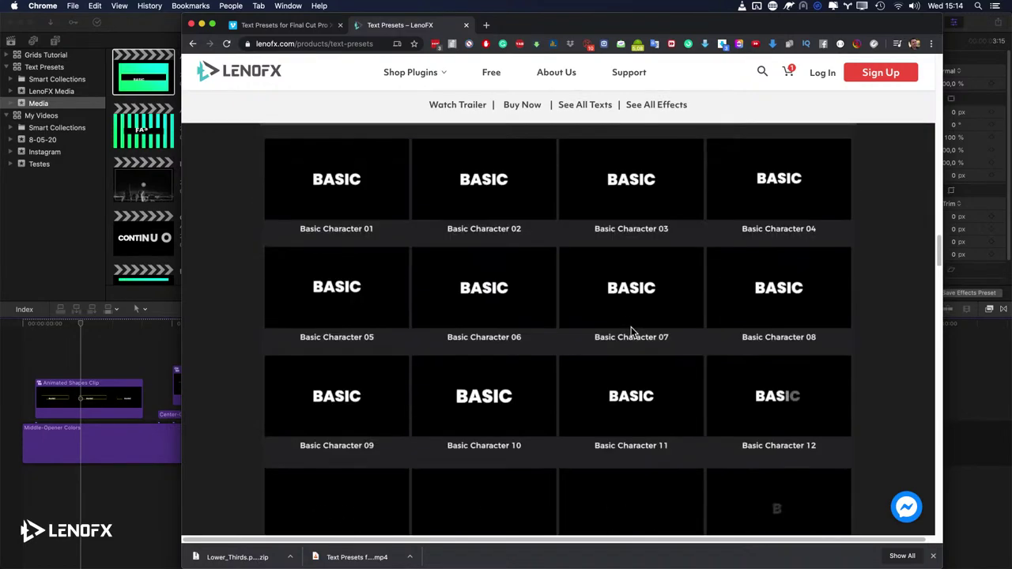
{"action": "scroll", "coordinate": [620, 320], "scroll_direction": "down", "scroll_amount": 2}
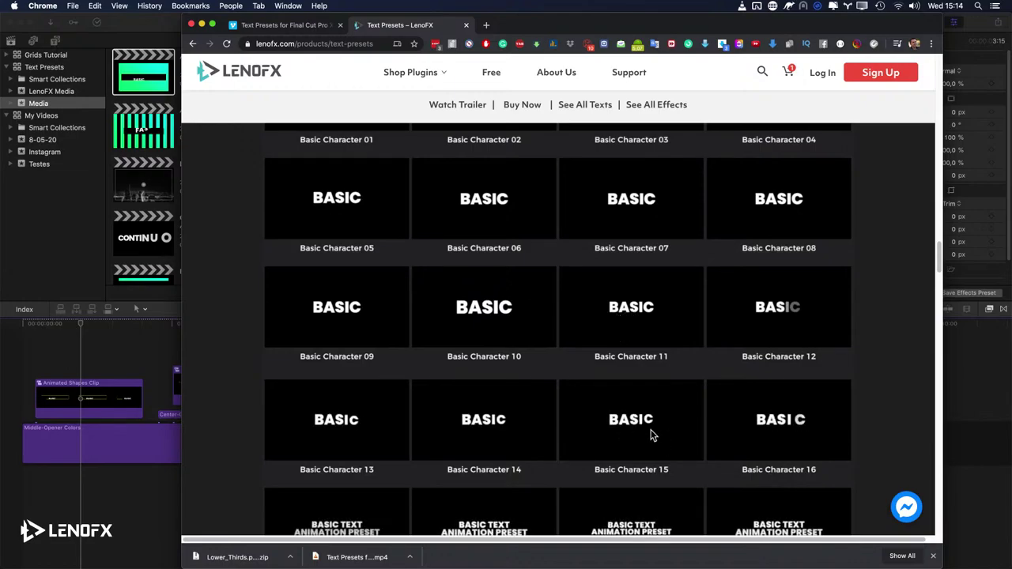
{"action": "scroll", "coordinate": [520, 287], "scroll_direction": "up", "scroll_amount": 1}
{"action": "scroll", "coordinate": [519, 287], "scroll_direction": "up", "scroll_amount": 5}
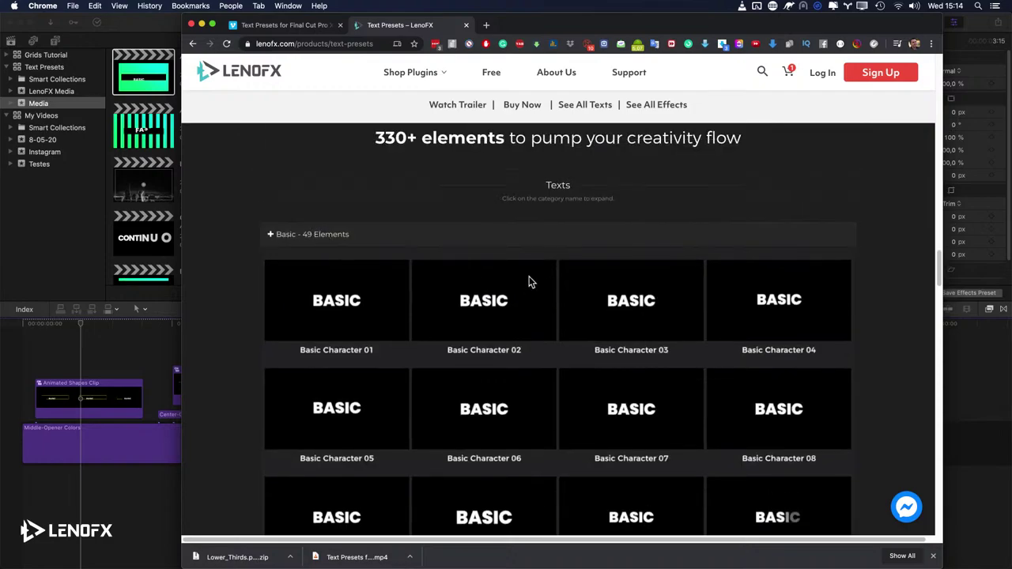
{"action": "scroll", "coordinate": [445, 299], "scroll_direction": "down", "scroll_amount": 1}
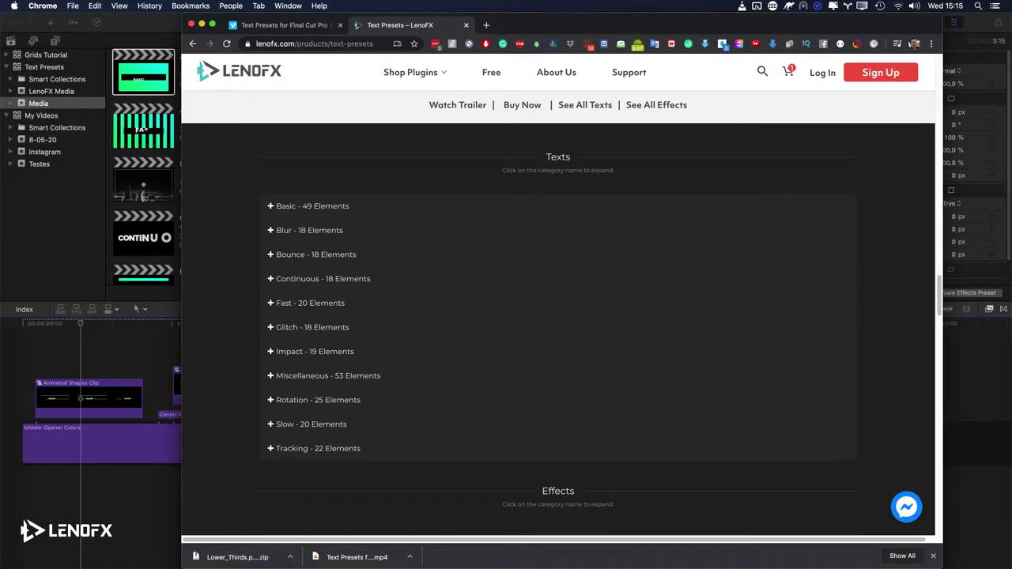
{"action": "left_click", "coordinate": [95, 255]}
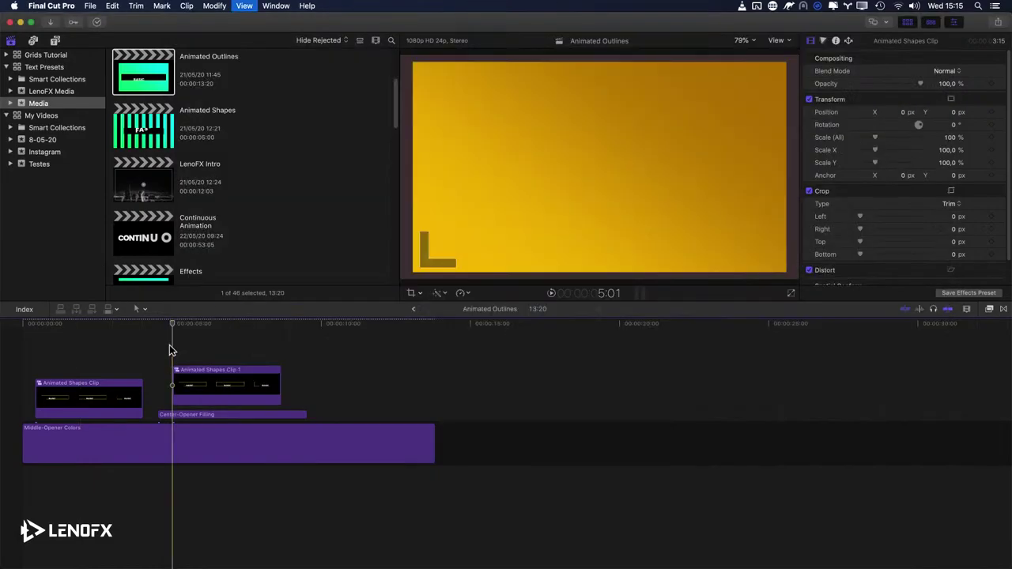
{"action": "key", "text": "shift+z"}
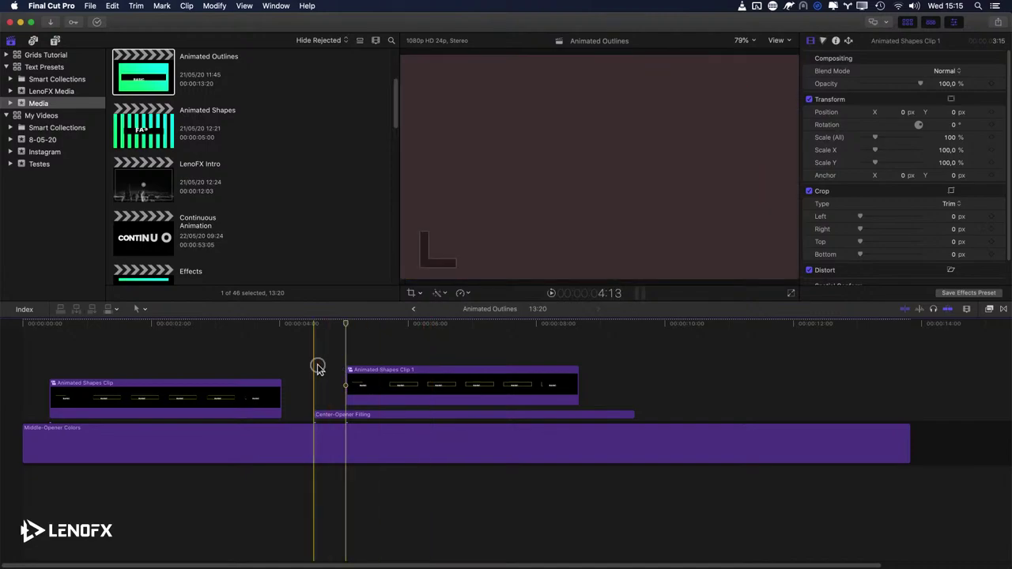
{"action": "key", "text": "space"}
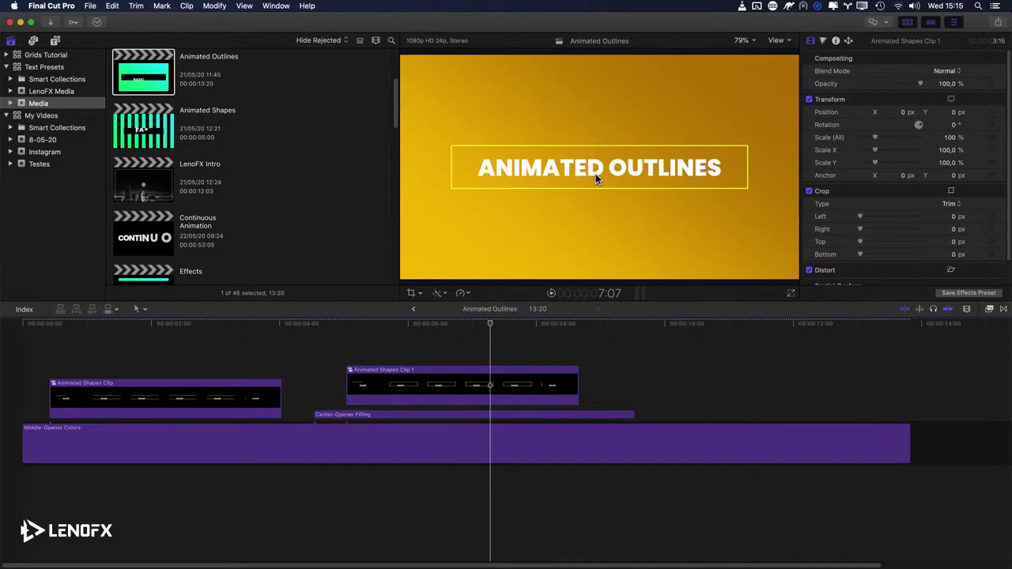
{"action": "key", "text": "space"}
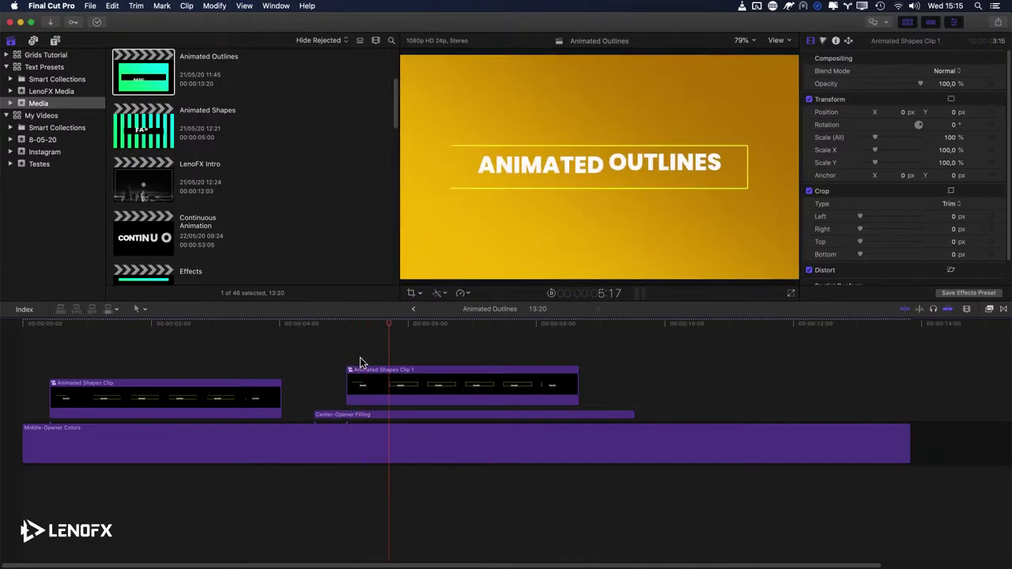
{"action": "left_click", "coordinate": [27, 356]}
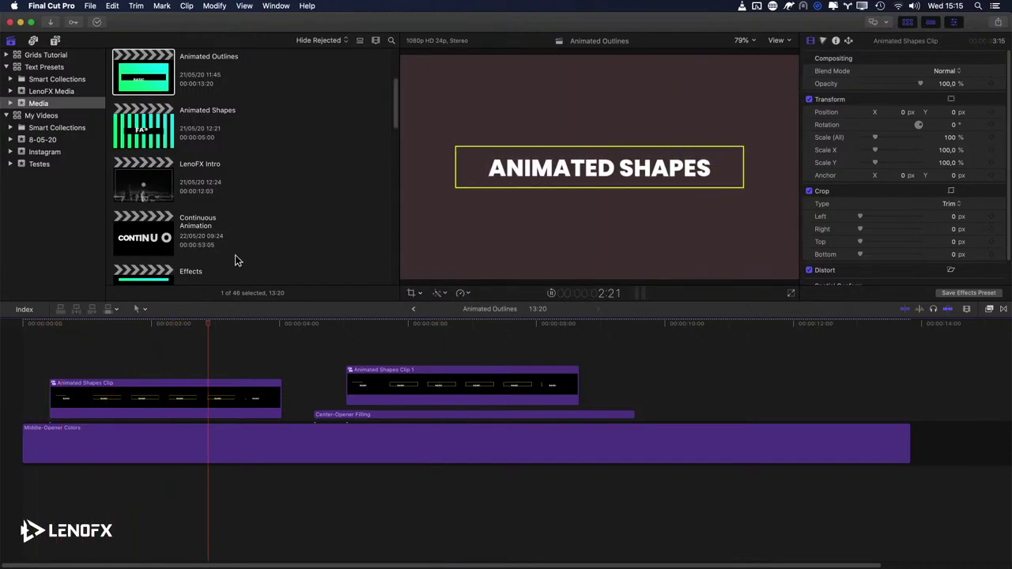
Step: Open the Continuous Animation project and play it from before the FAST title
{"action": "double_click", "coordinate": [157, 233]}
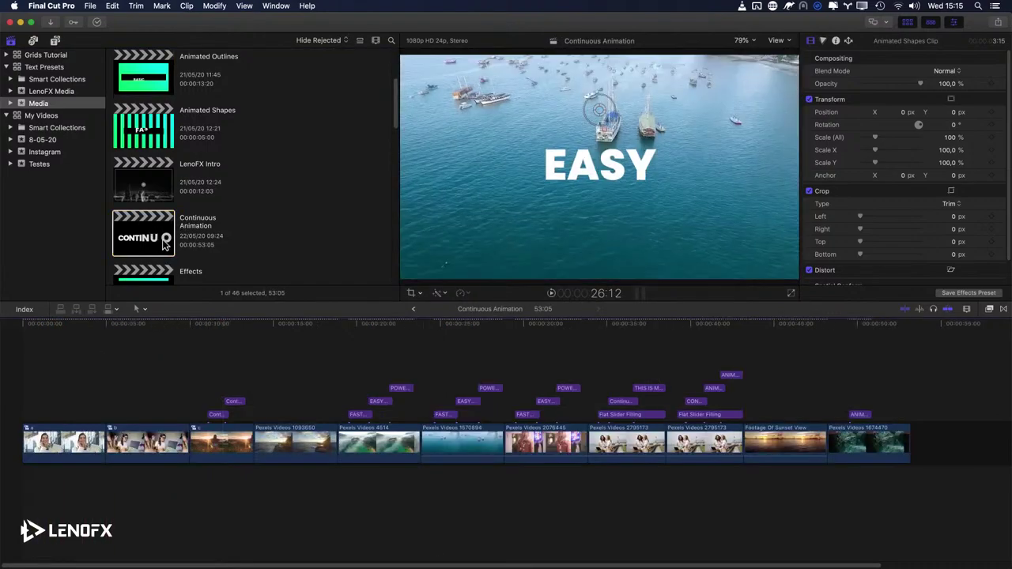
{"action": "left_click", "coordinate": [464, 396]}
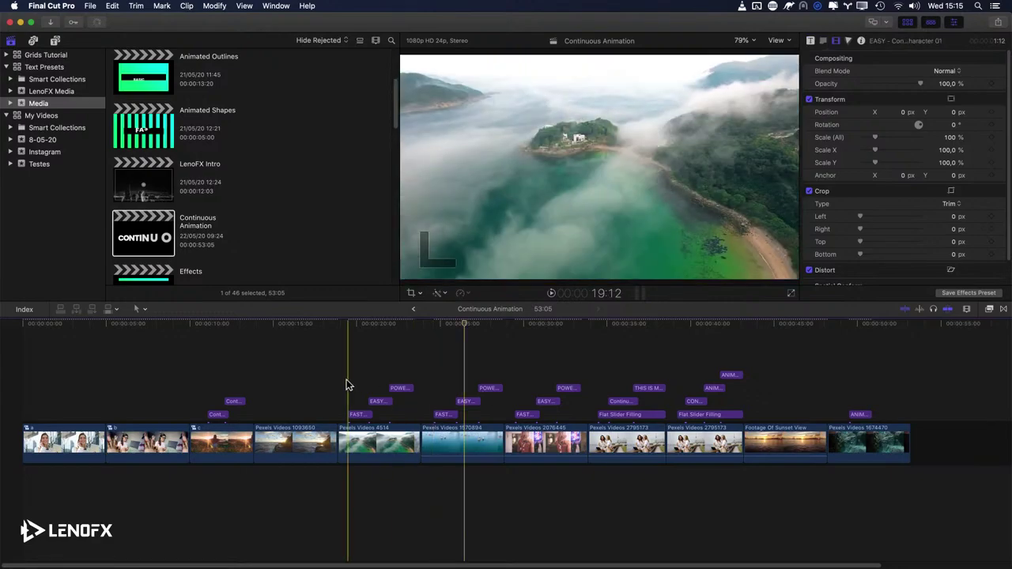
{"action": "key", "text": "space"}
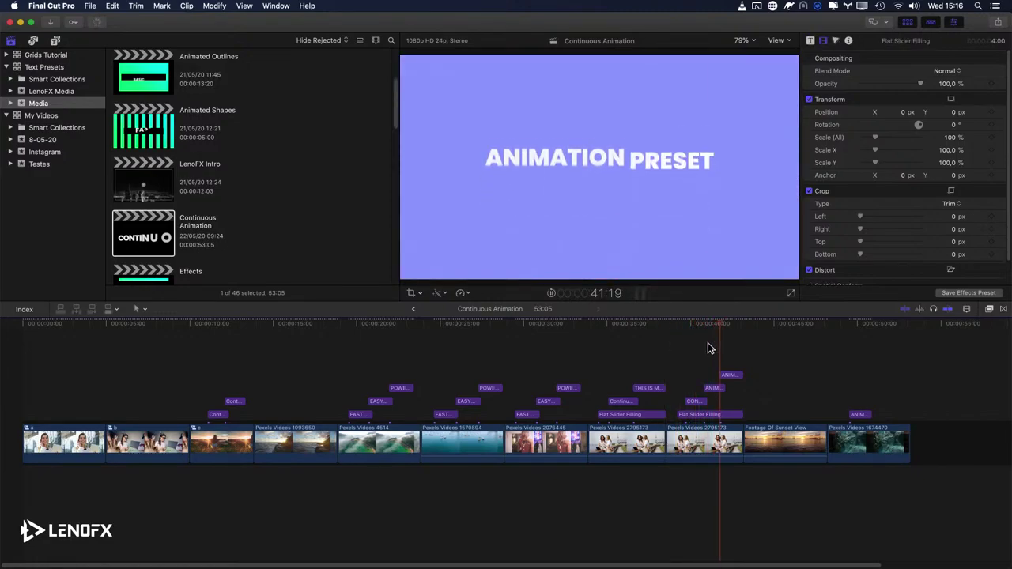
{"action": "key", "text": "space"}
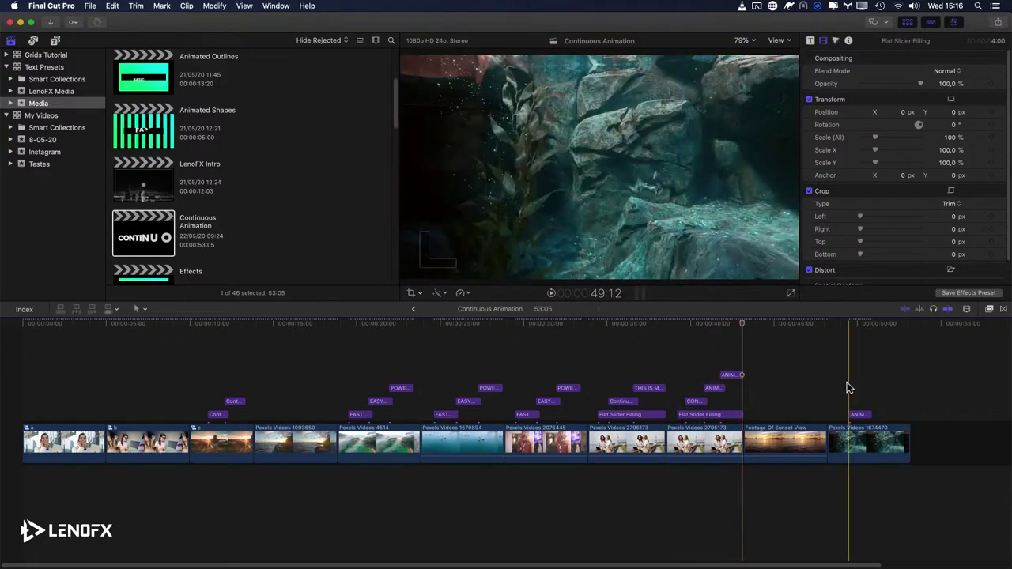
Step: Delete the last title clip over the underwater clip at the timeline end
{"action": "left_click", "coordinate": [860, 414]}
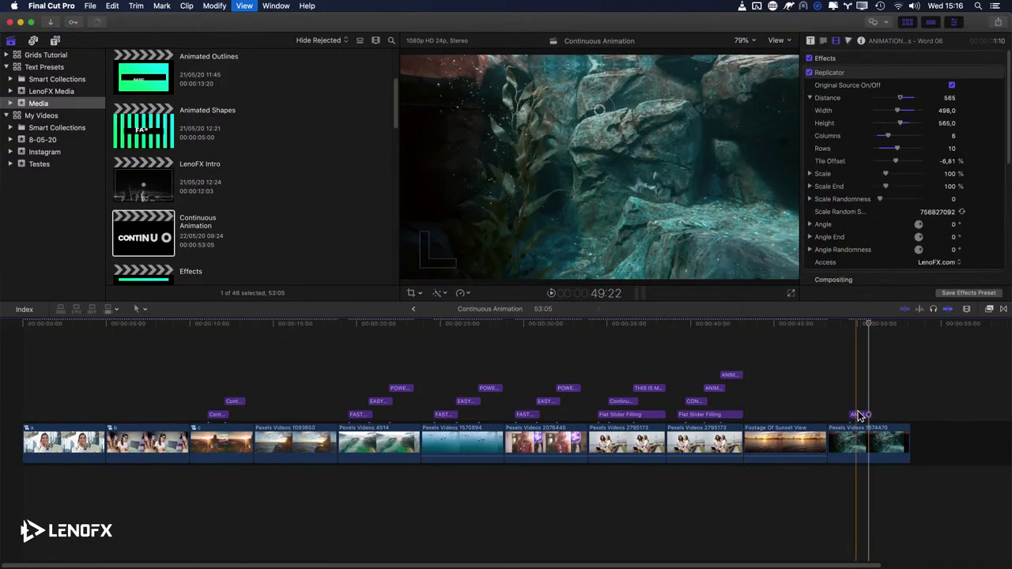
{"action": "key", "text": "Delete"}
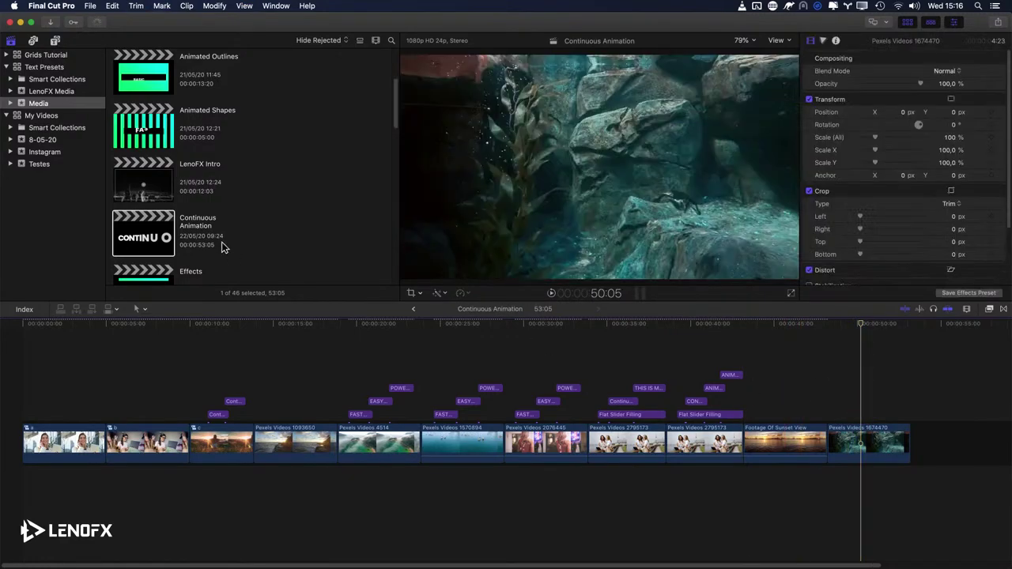
{"action": "scroll", "coordinate": [156, 205], "scroll_direction": "down", "scroll_amount": 2}
{"action": "scroll", "coordinate": [156, 205], "scroll_direction": "down", "scroll_amount": 2}
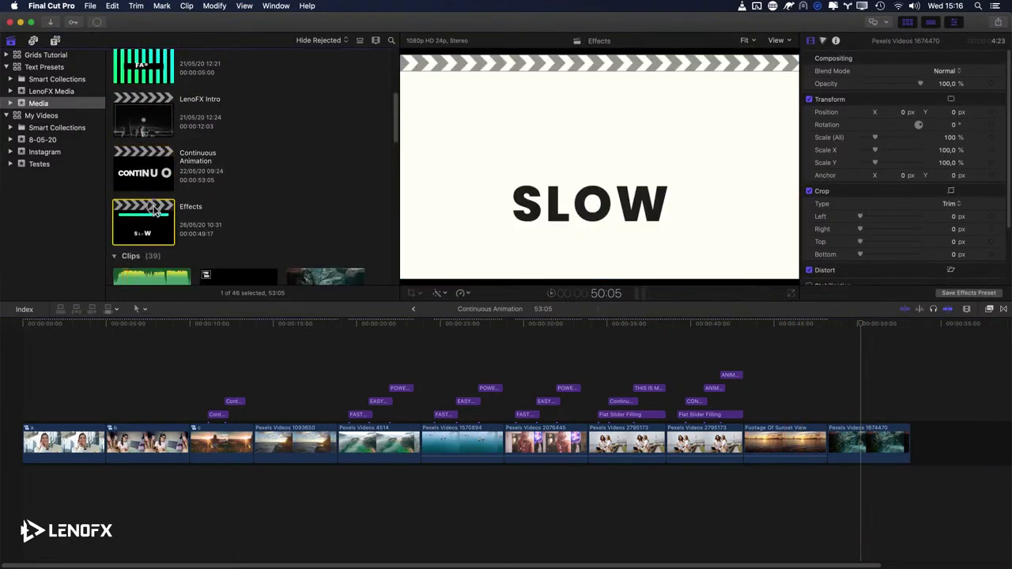
Step: Open the Effects project and play its FAST title twice from the timeline start
{"action": "double_click", "coordinate": [156, 213]}
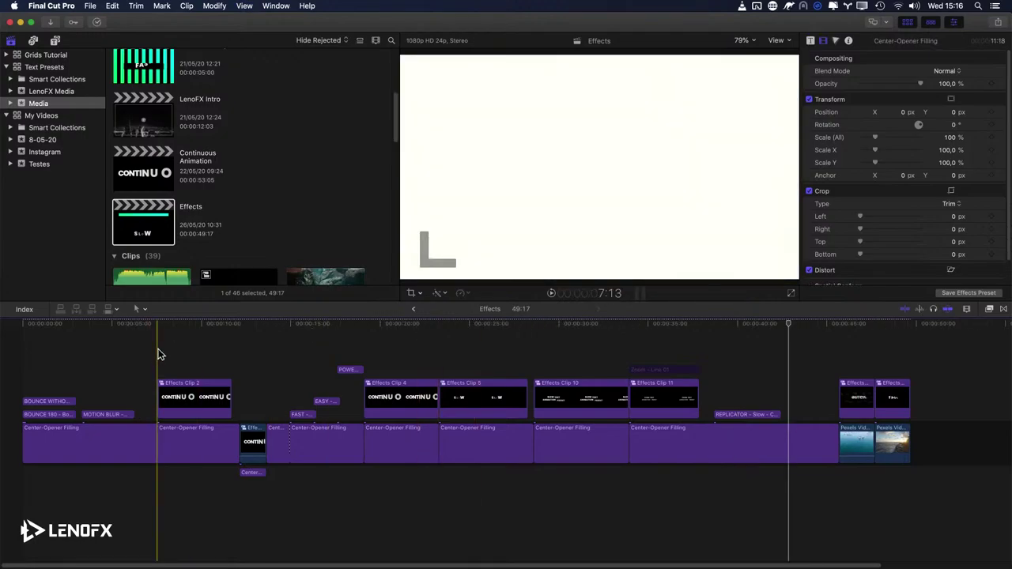
{"action": "left_click", "coordinate": [159, 351]}
{"action": "key", "text": "space"}
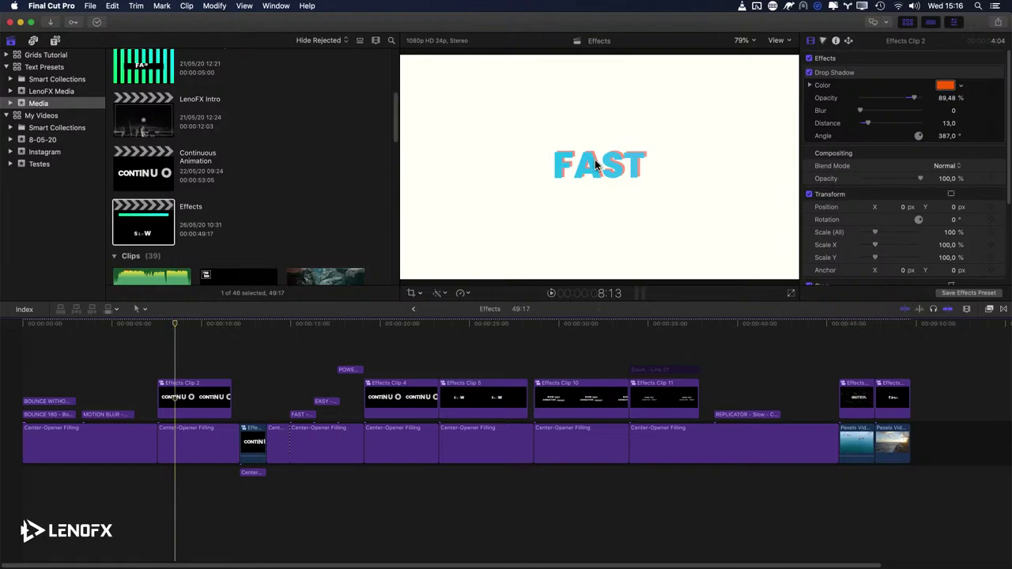
{"action": "key", "text": "space"}
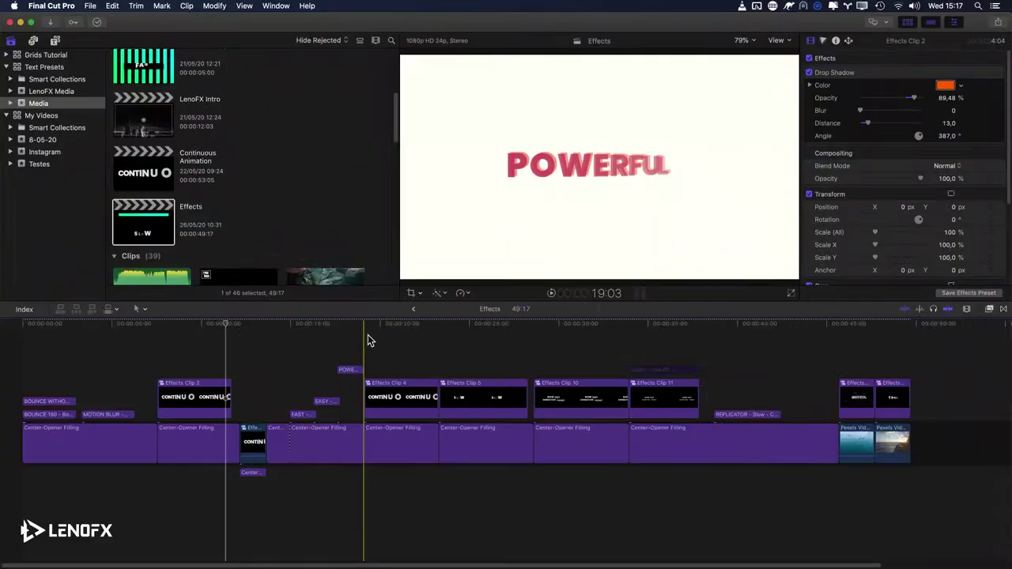
{"action": "key", "text": "space"}
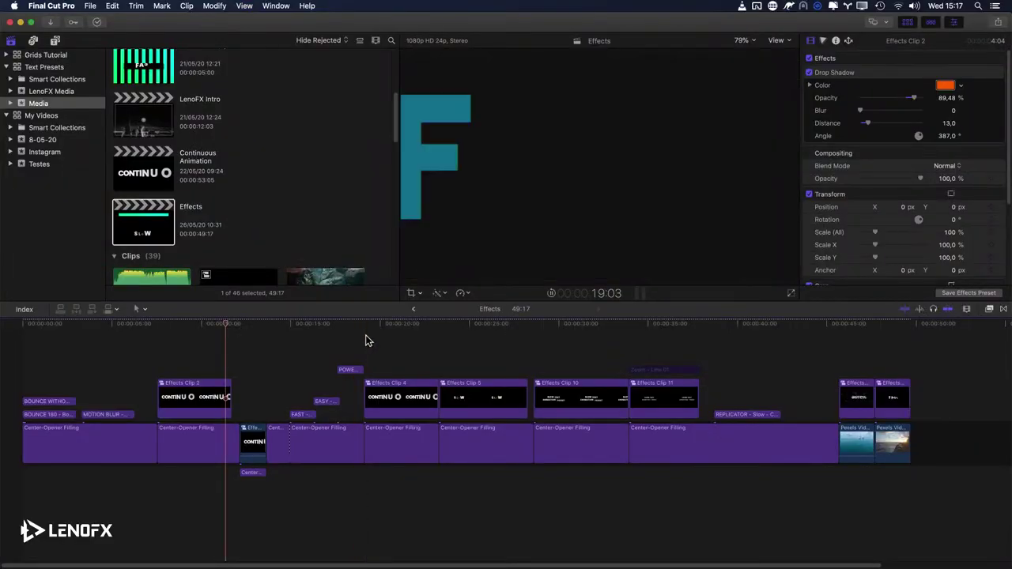
{"action": "key", "text": "space"}
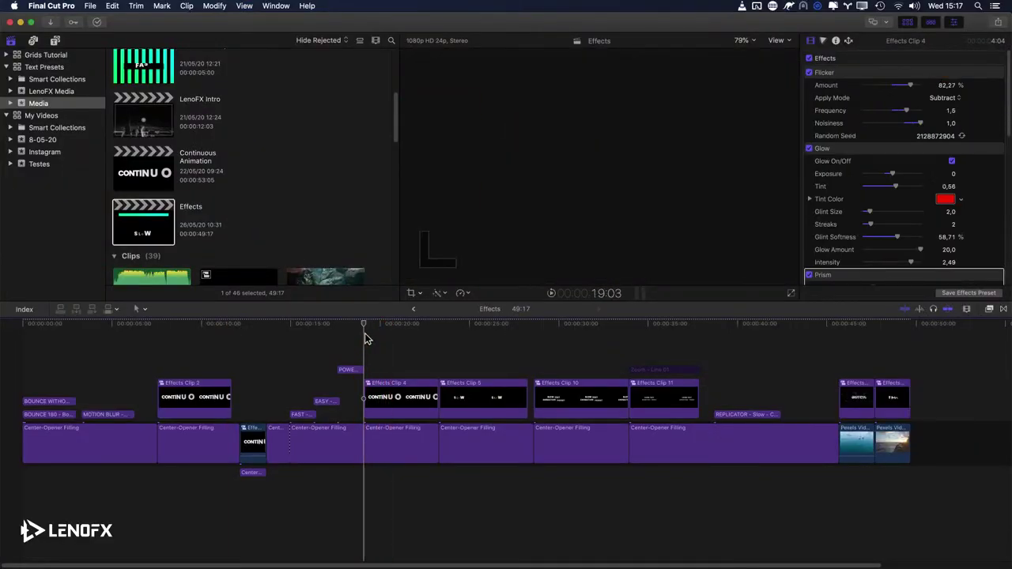
{"action": "key", "text": "space"}
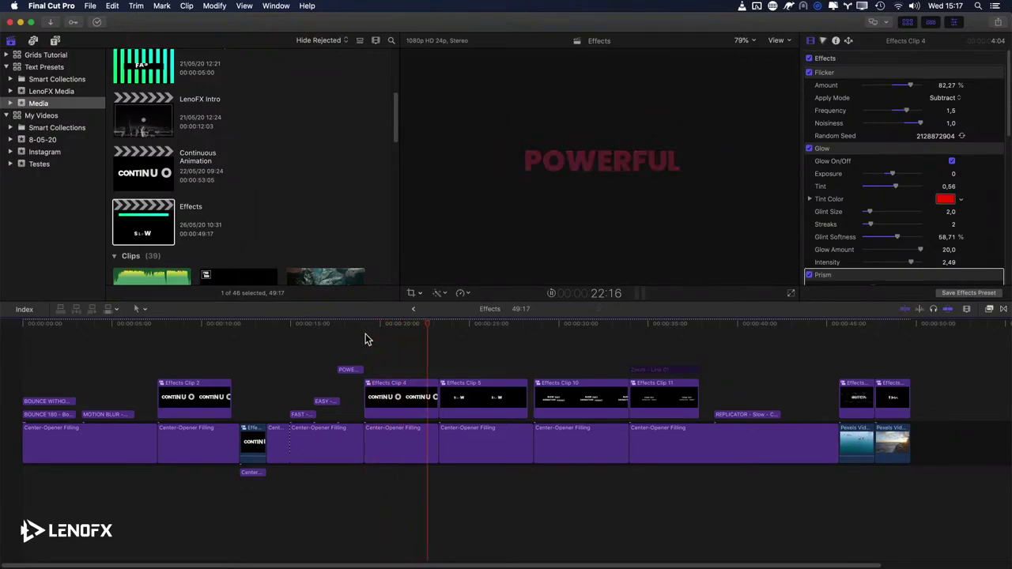
{"action": "key", "text": "space"}
{"action": "key", "text": "space"}
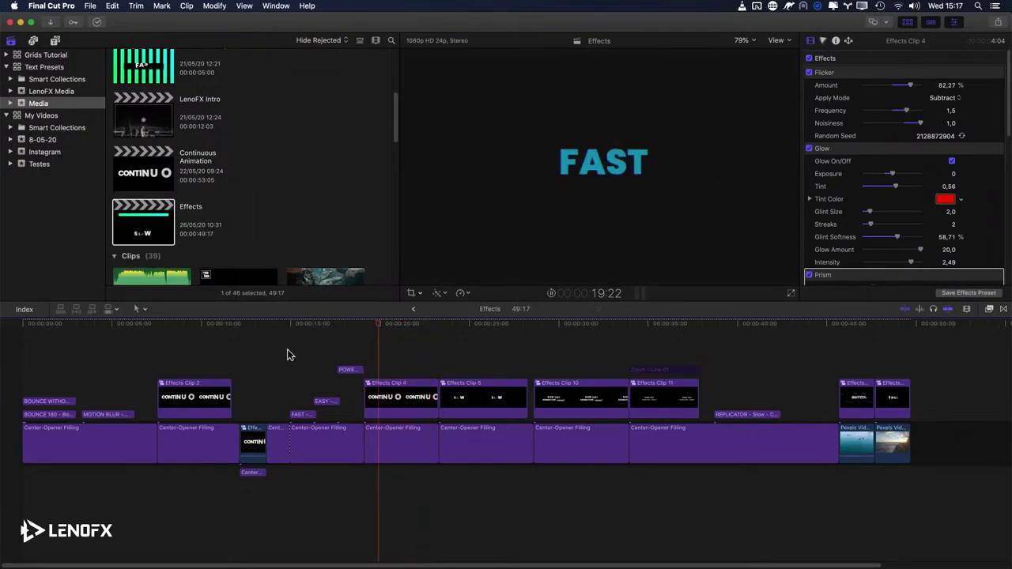
{"action": "left_click", "coordinate": [156, 353]}
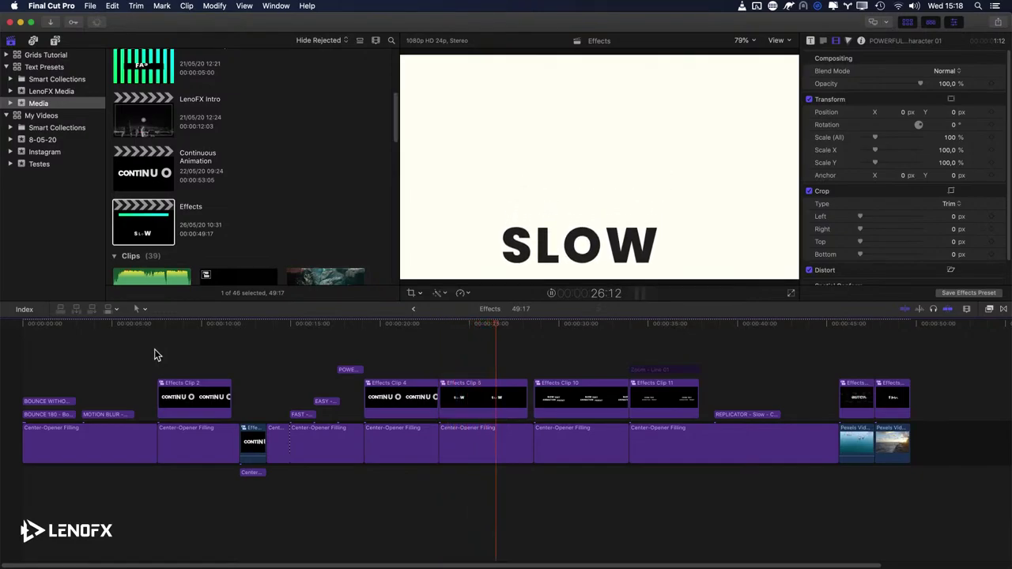
{"action": "key", "text": "space"}
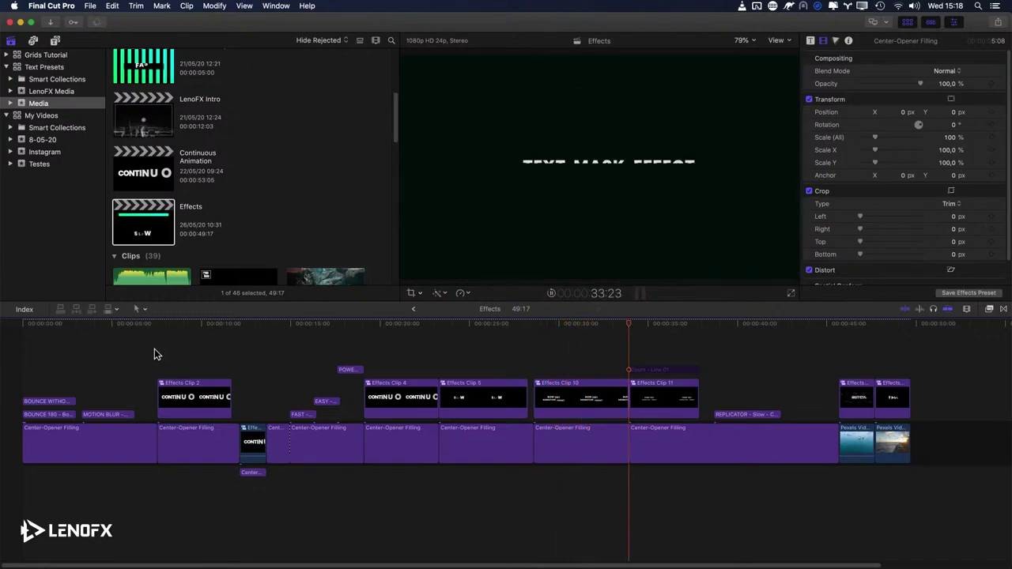
{"action": "key", "text": "shift+question"}
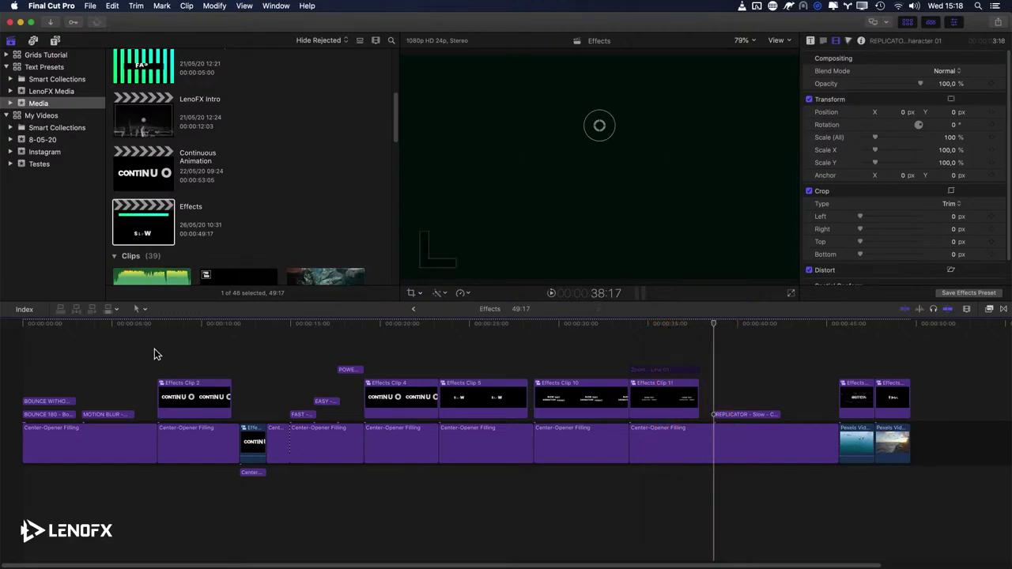
{"action": "key", "text": "Down"}
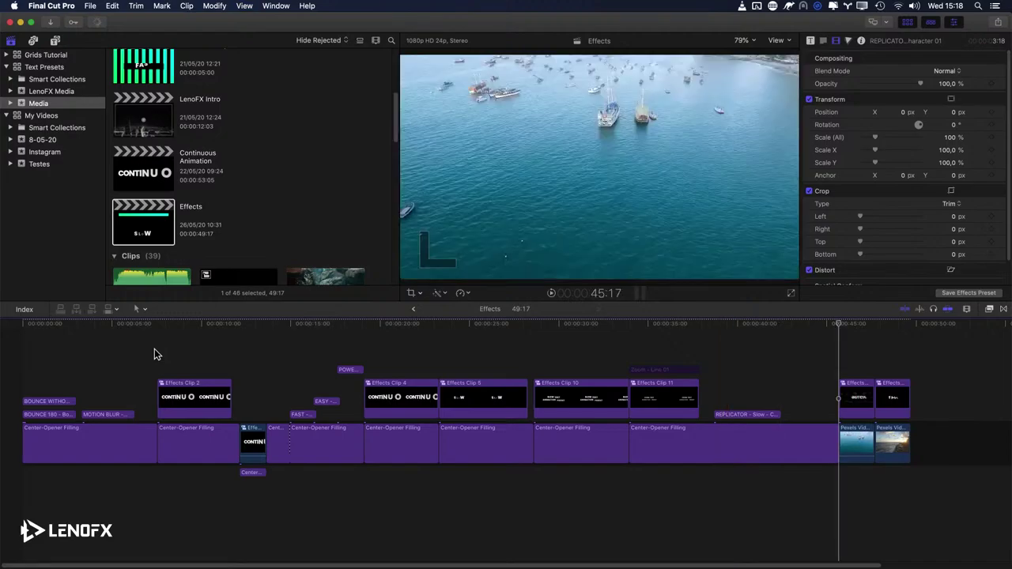
{"action": "key", "text": "space"}
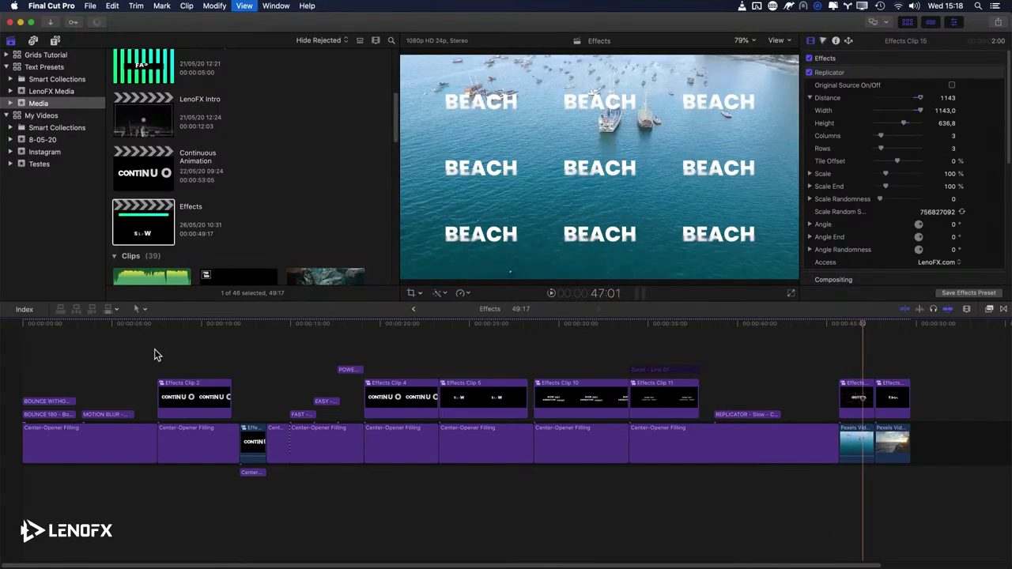
{"action": "key", "text": "Up"}
{"action": "key", "text": "space"}
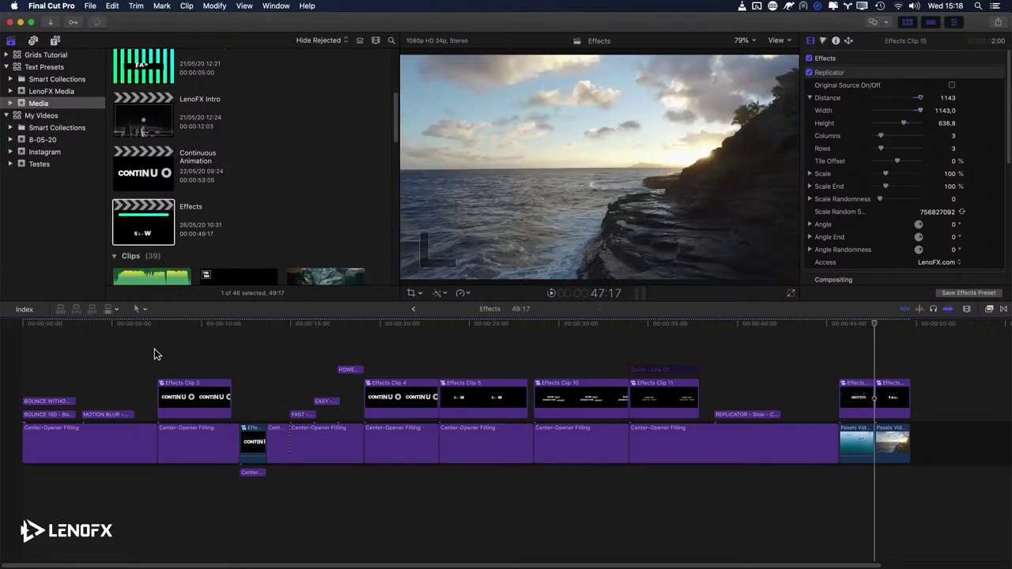
{"action": "key", "text": "space"}
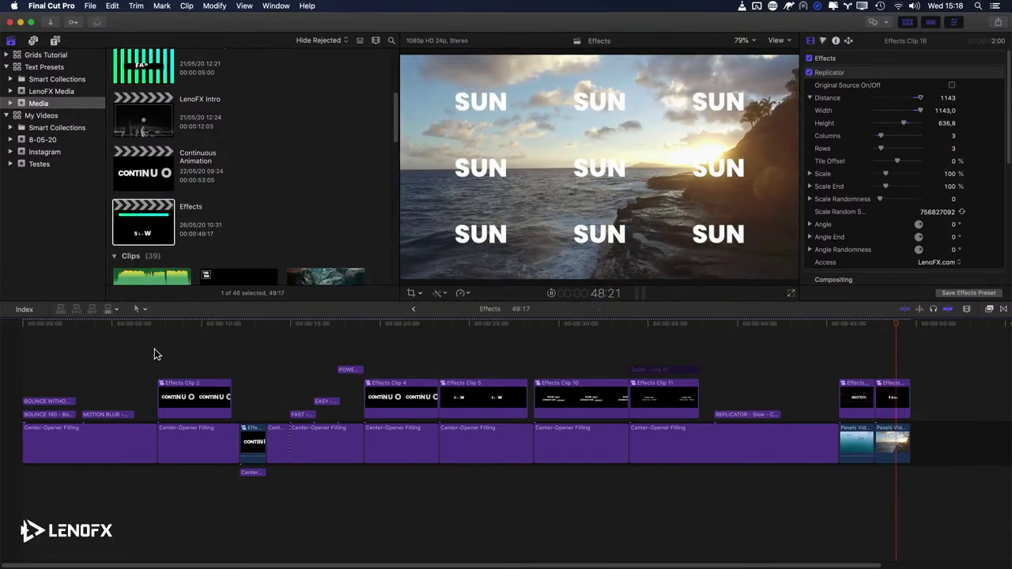
{"action": "key", "text": "Up"}
{"action": "key", "text": "space"}
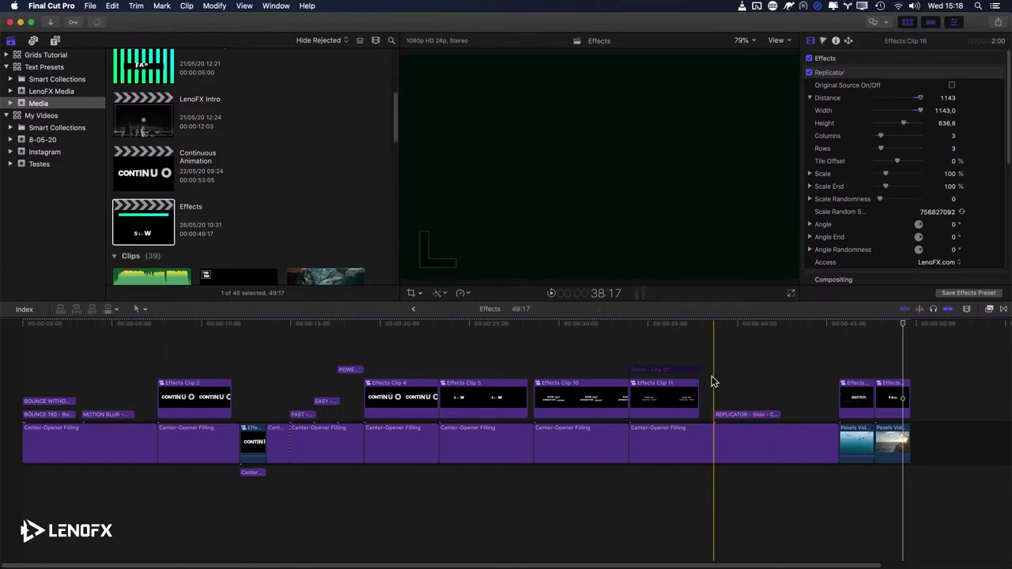
{"action": "left_click", "coordinate": [734, 378]}
{"action": "key", "text": "space"}
{"action": "scroll", "coordinate": [204, 225], "scroll_direction": "up", "scroll_amount": 5}
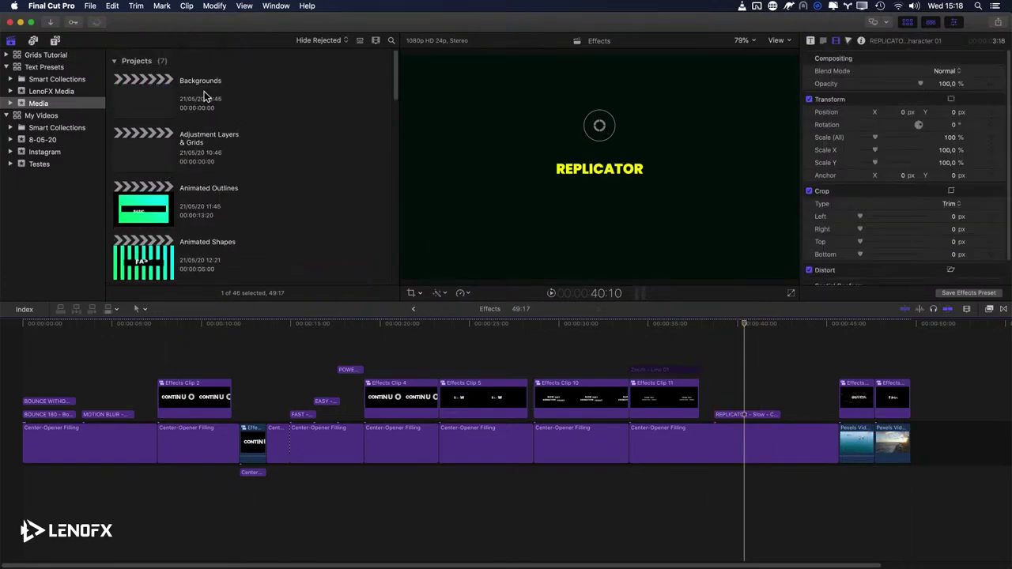
Step: Open the Adjustment Layers & Grids project and show the Media event's clips
{"action": "double_click", "coordinate": [155, 150]}
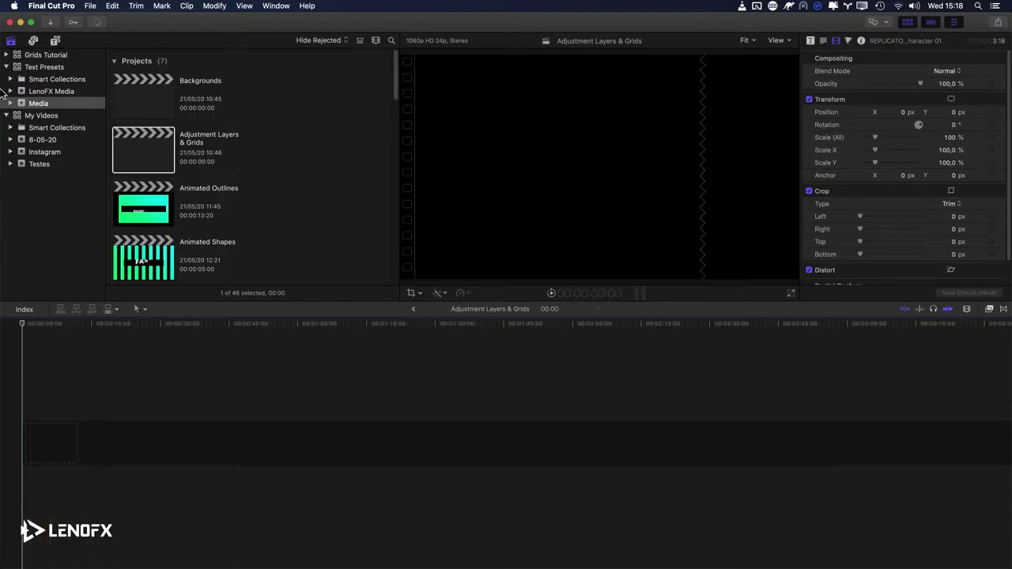
{"action": "left_click", "coordinate": [47, 91]}
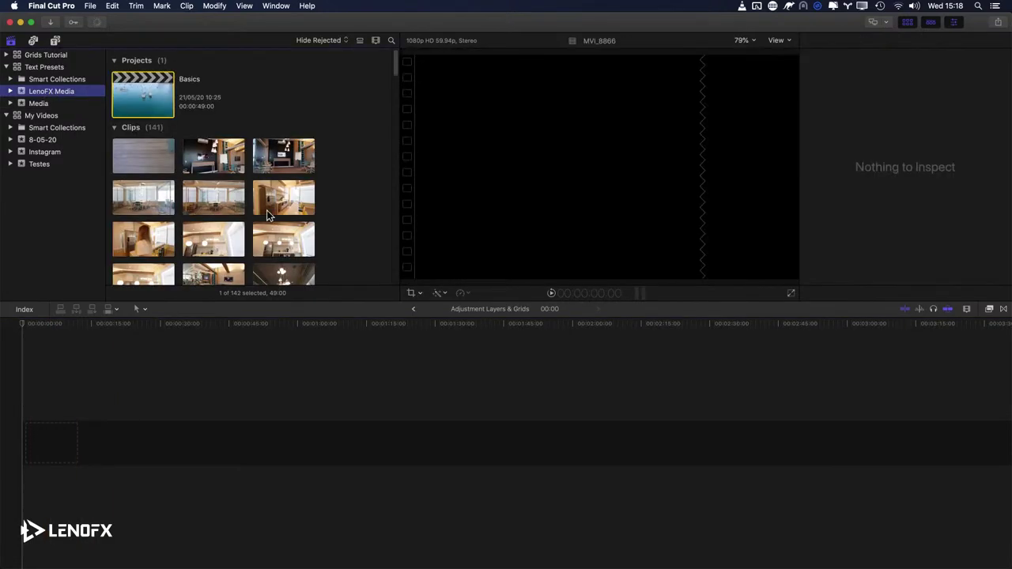
{"action": "left_click", "coordinate": [94, 104]}
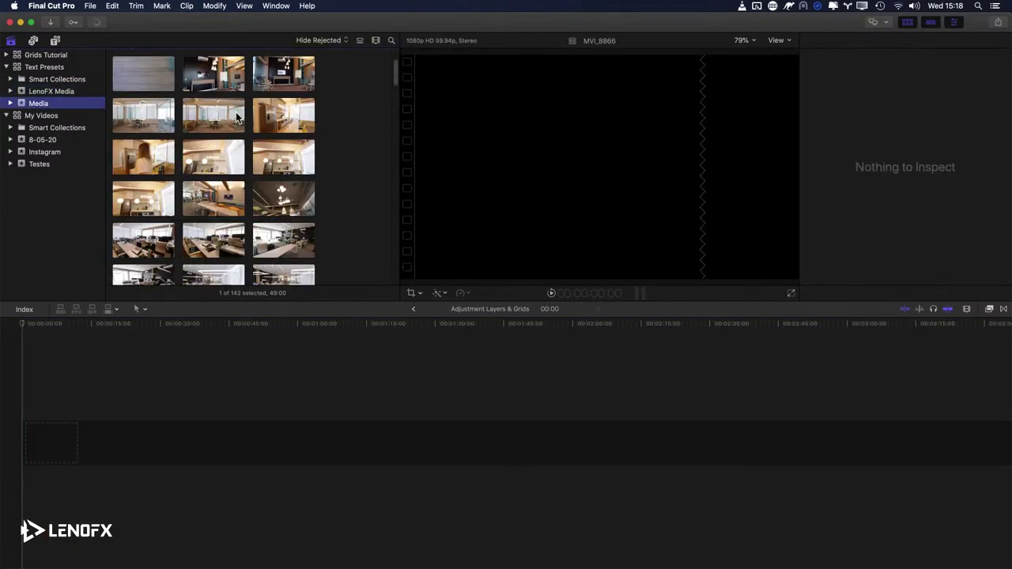
{"action": "left_click_drag", "start_coordinate": [396, 75], "coordinate": [384, 167]}
Step: Append the women-with-laptop, fog and other selected clips to the timeline
{"action": "left_click", "coordinate": [238, 178]}
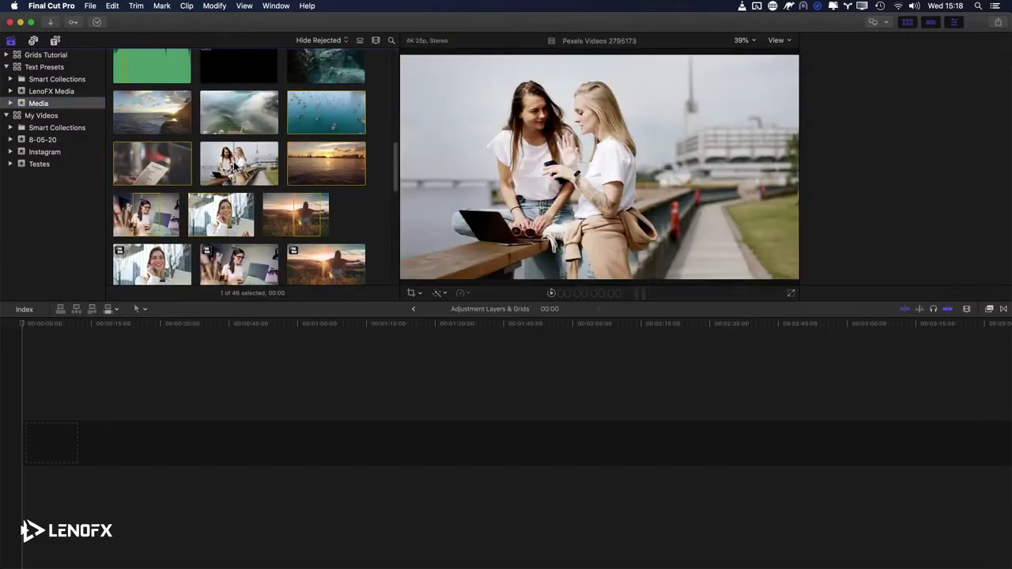
{"action": "left_click", "coordinate": [241, 111], "text": "super"}
{"action": "left_click", "coordinate": [156, 110], "text": "super"}
{"action": "key", "text": "super+4"}
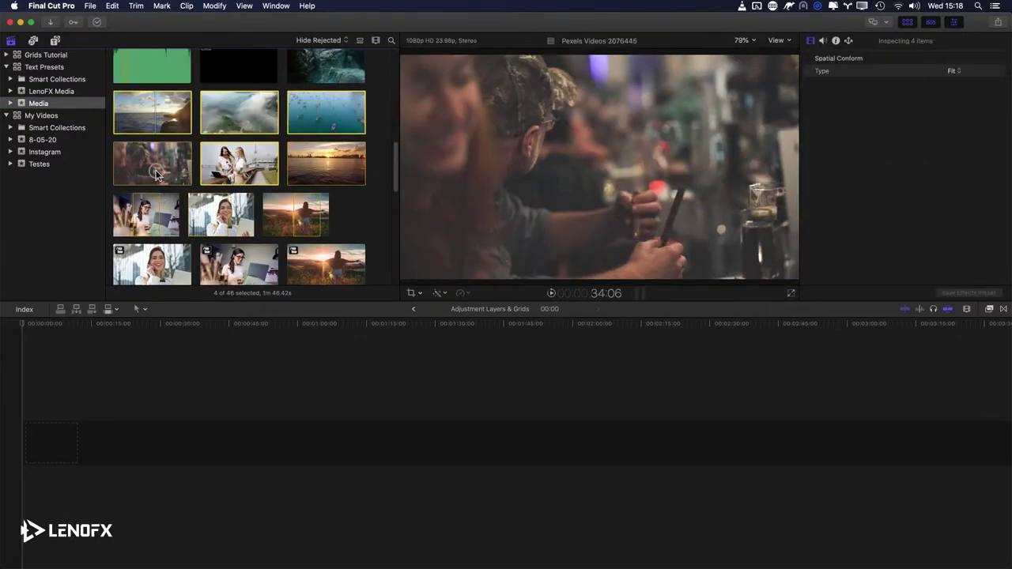
{"action": "left_click", "coordinate": [151, 163], "text": "super"}
{"action": "key", "text": "e"}
Step: Append the underwater clip to the end of the timeline
{"action": "scroll", "coordinate": [292, 174], "scroll_direction": "up", "scroll_amount": 5}
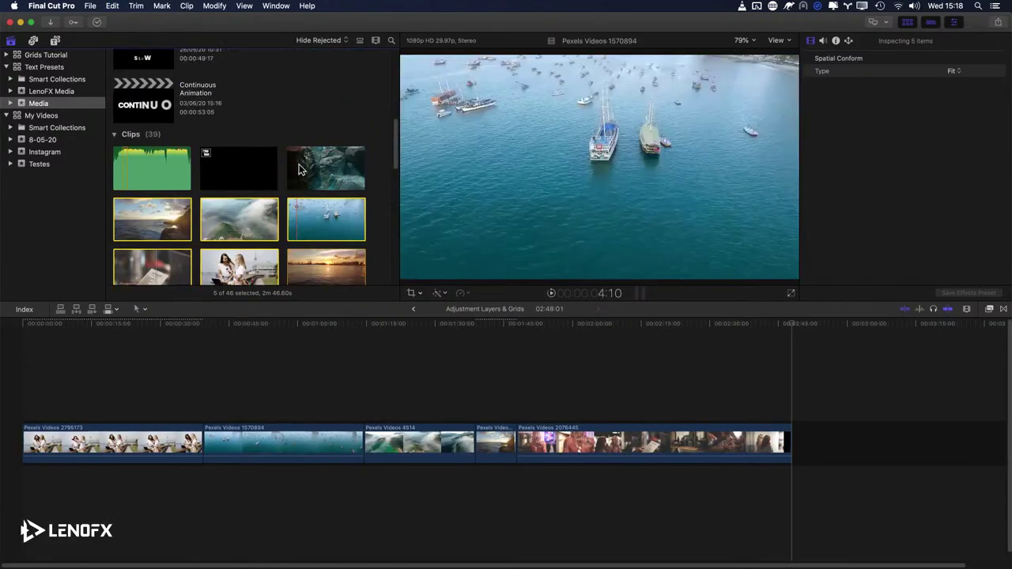
{"action": "left_click", "coordinate": [325, 166]}
{"action": "key", "text": "e"}
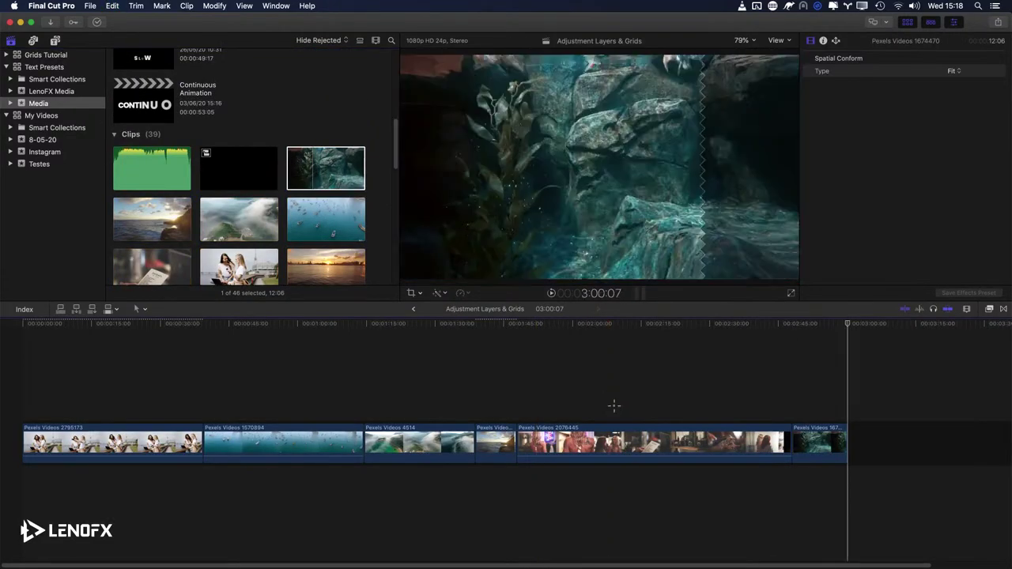
Step: Select the Pexels Videos 2076445 clip, expand the Inspector, and bring up Titles and Generators
{"action": "left_click", "coordinate": [659, 372]}
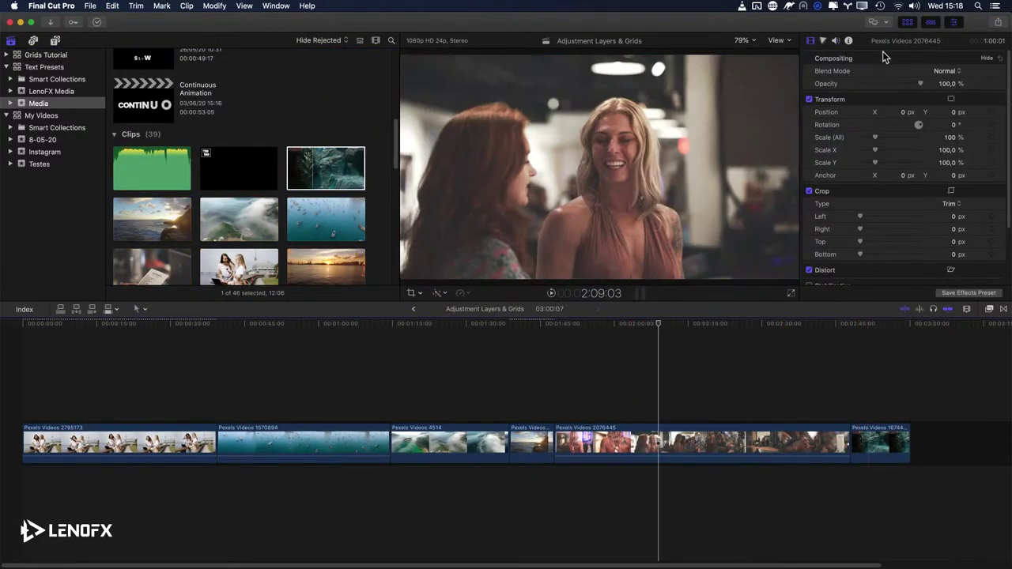
{"action": "double_click", "coordinate": [883, 44]}
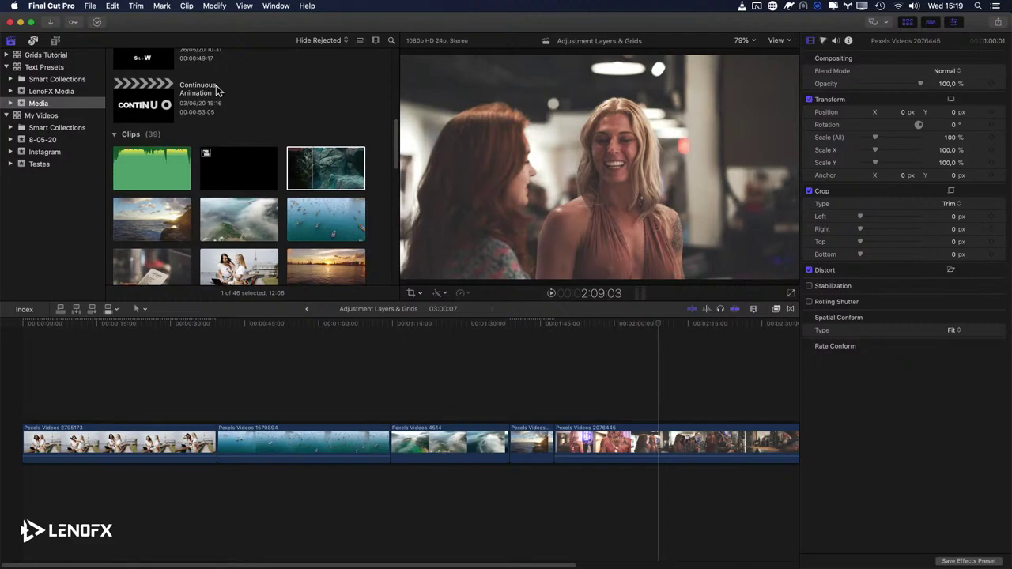
{"action": "key", "text": "alt+super+1"}
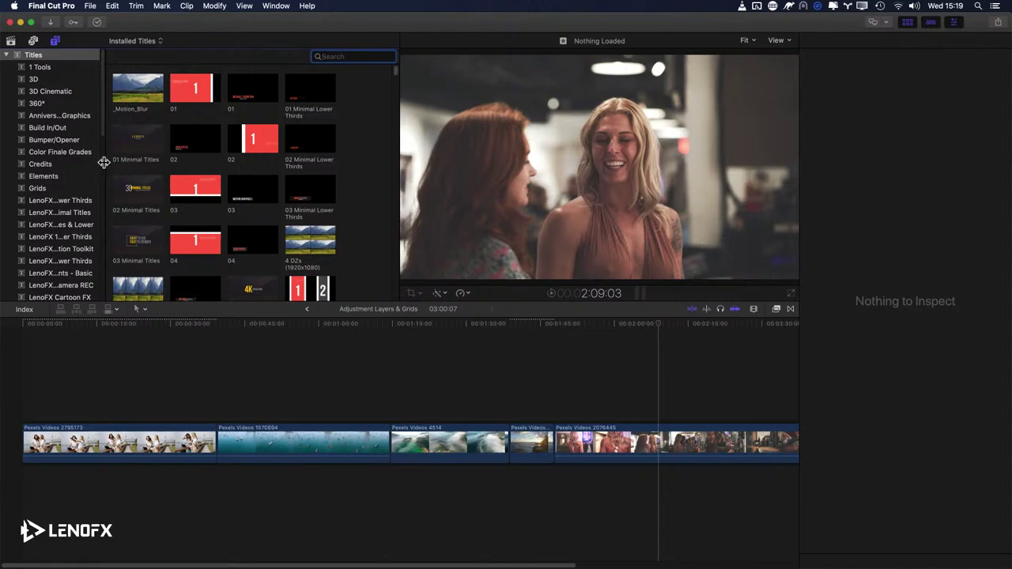
Step: Widen the Titles sidebar and select the LenoFX Text Presets category
{"action": "left_click_drag", "start_coordinate": [103, 162], "coordinate": [143, 167]}
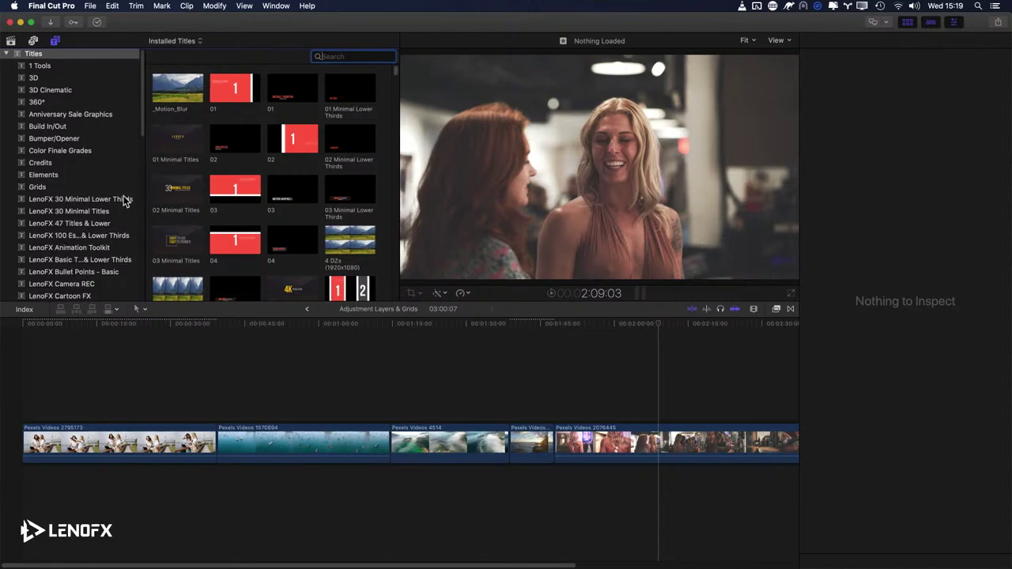
{"action": "scroll", "coordinate": [89, 142], "scroll_direction": "down", "scroll_amount": 3}
{"action": "scroll", "coordinate": [83, 166], "scroll_direction": "down", "scroll_amount": 7}
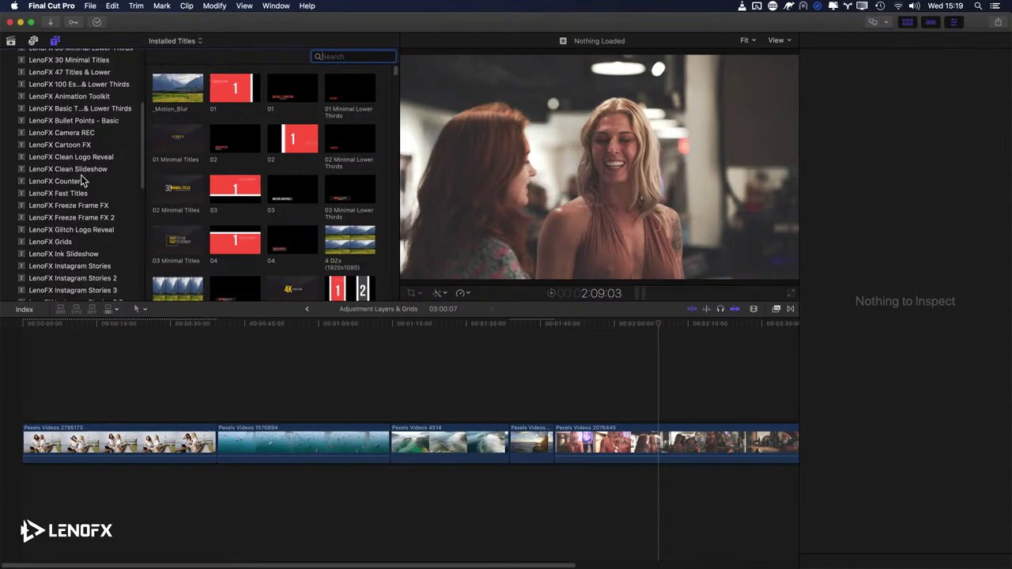
{"action": "scroll", "coordinate": [78, 185], "scroll_direction": "down", "scroll_amount": 5}
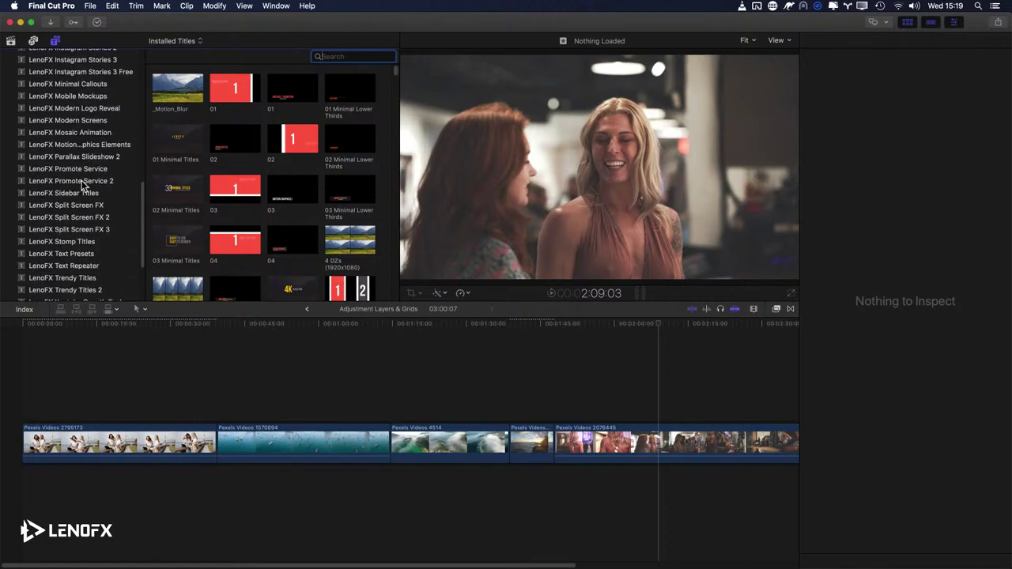
{"action": "left_click", "coordinate": [80, 235]}
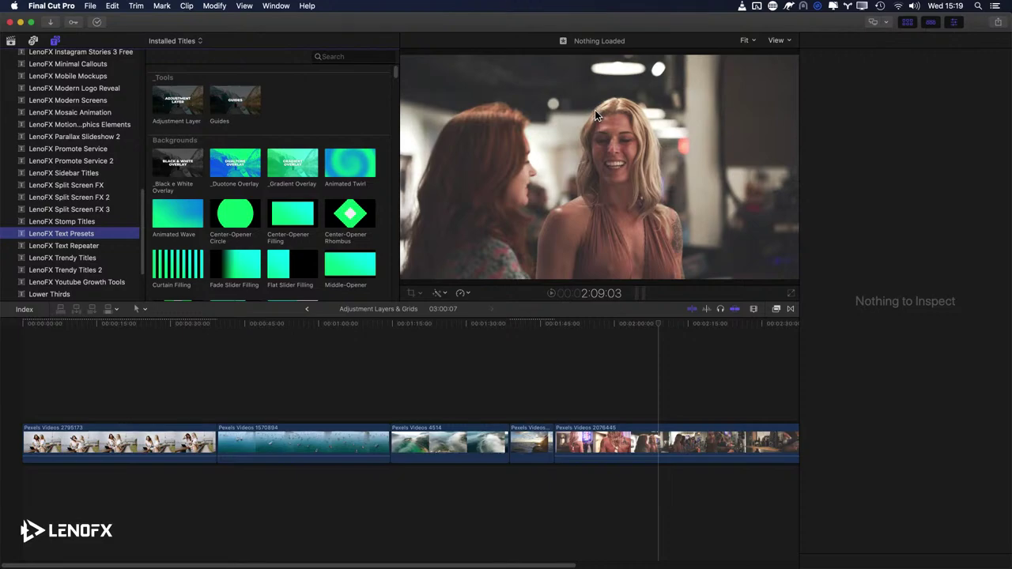
Step: Hide the timeline and Inspector and widen the titles browser to eight columns
{"action": "key", "text": "ctrl+super+2"}
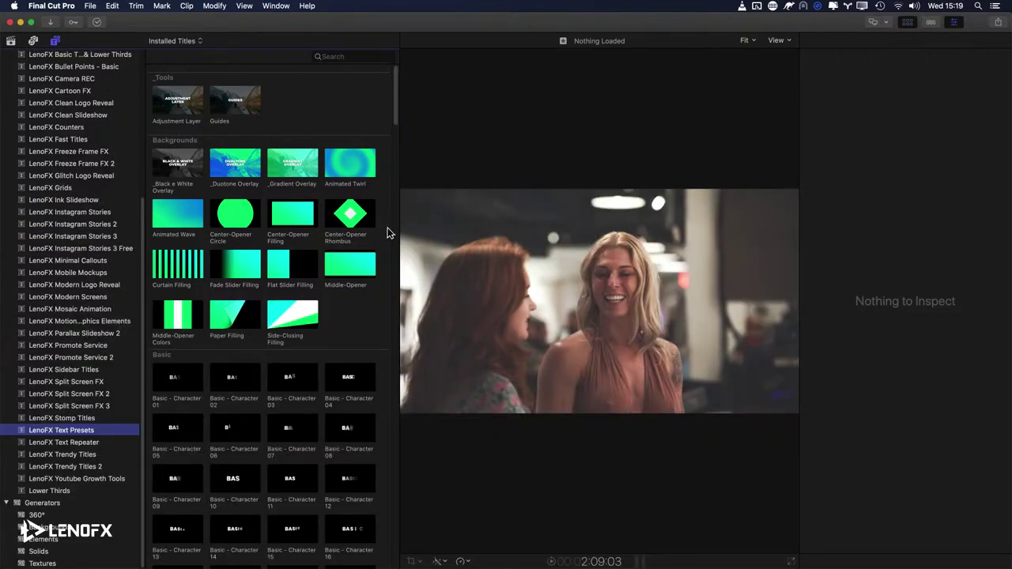
{"action": "key", "text": "super+4"}
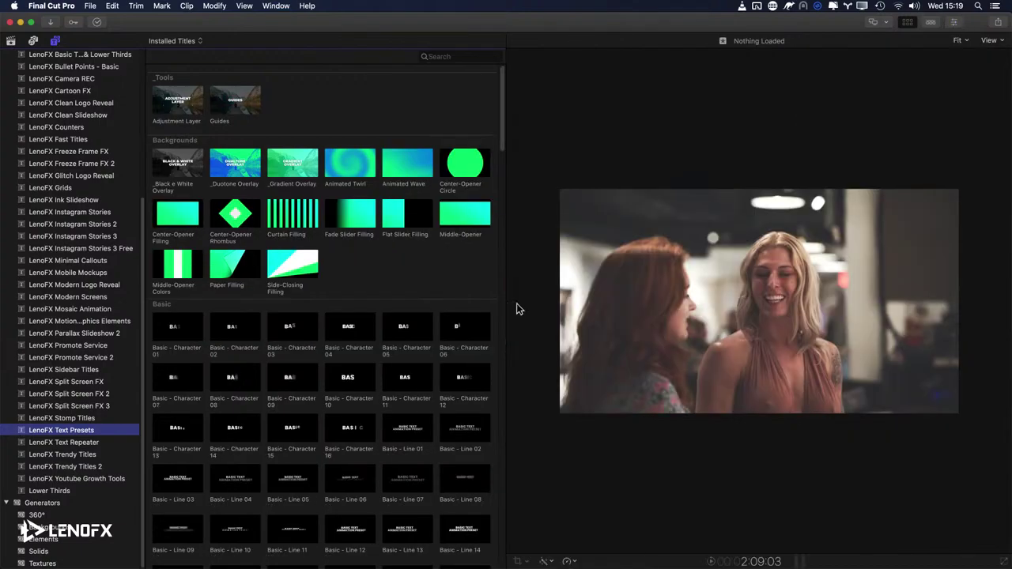
{"action": "left_click_drag", "start_coordinate": [522, 293], "coordinate": [628, 294]}
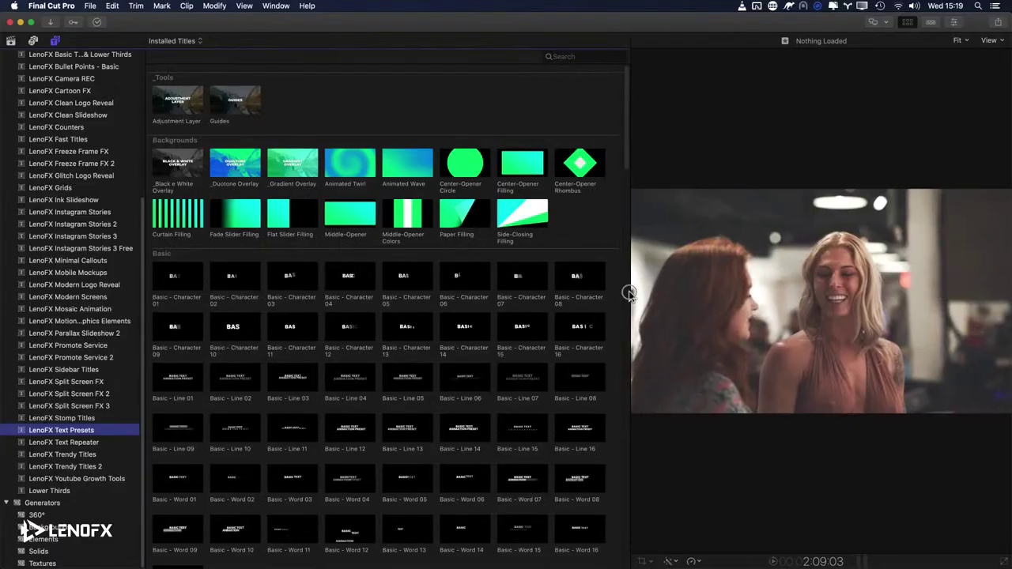
{"action": "left_click", "coordinate": [170, 108]}
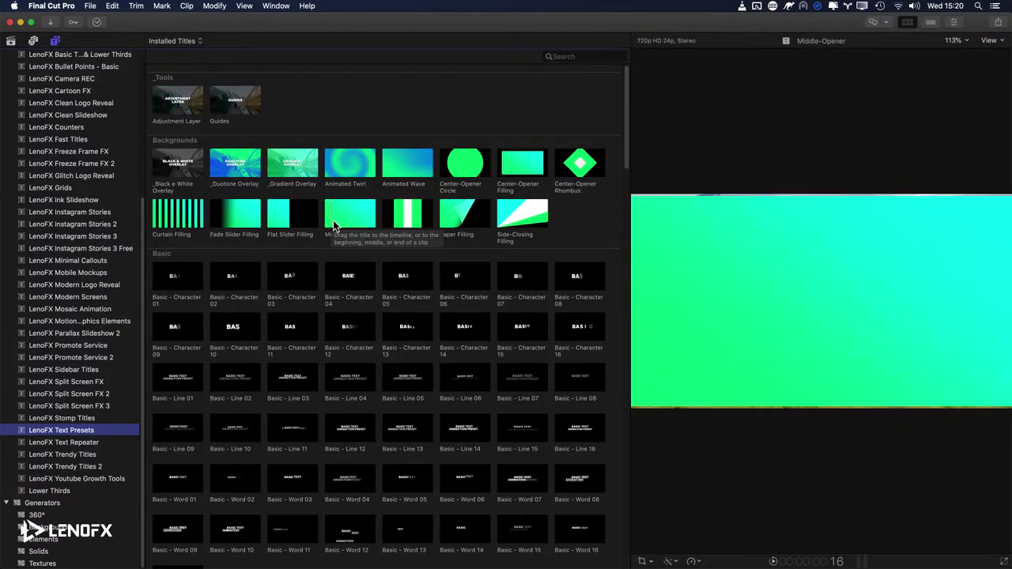
{"action": "scroll", "coordinate": [371, 229], "scroll_direction": "down", "scroll_amount": 3}
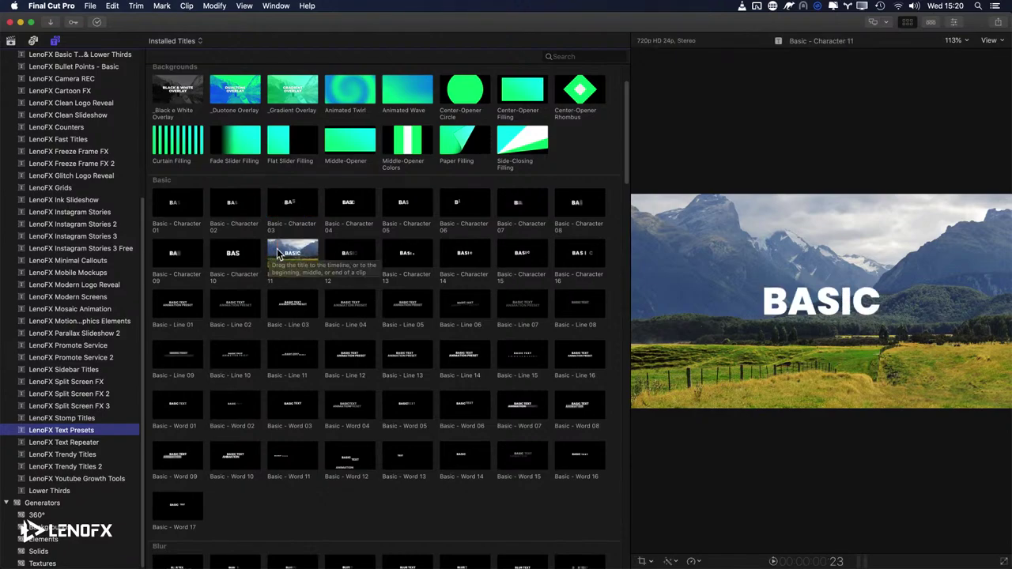
{"action": "scroll", "coordinate": [296, 261], "scroll_direction": "down", "scroll_amount": 3}
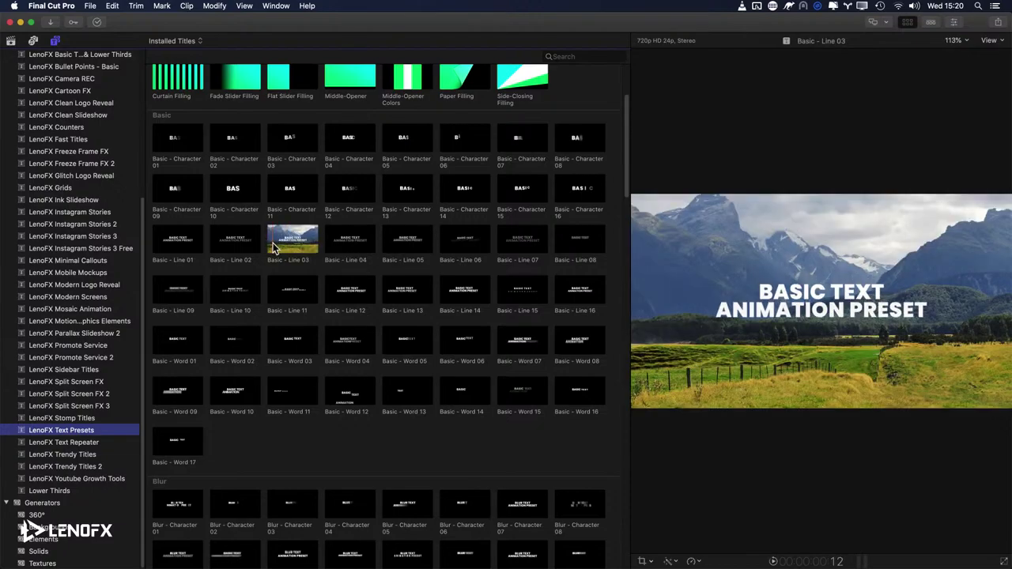
{"action": "scroll", "coordinate": [312, 241], "scroll_direction": "up", "scroll_amount": 2}
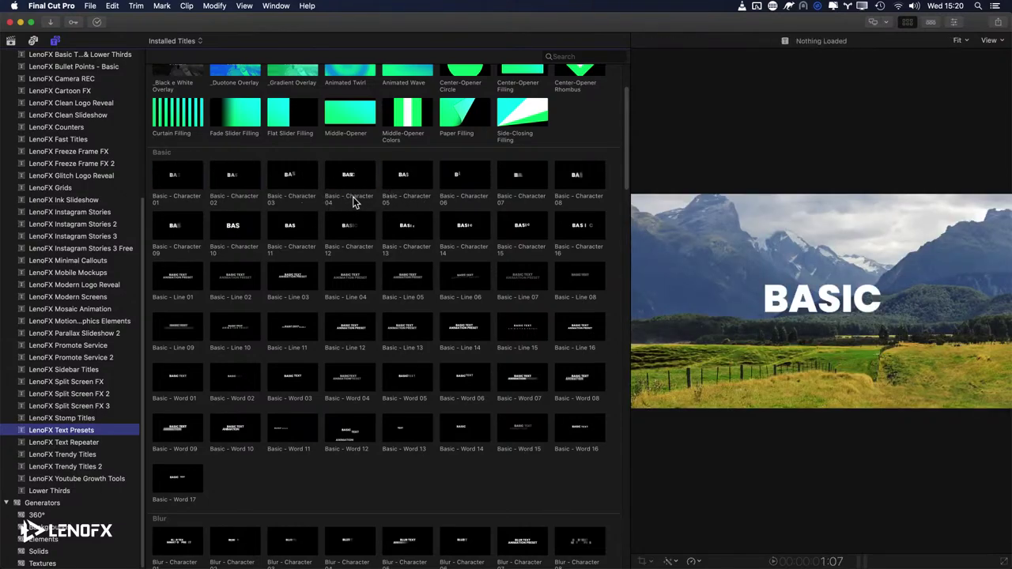
{"action": "left_click", "coordinate": [346, 184]}
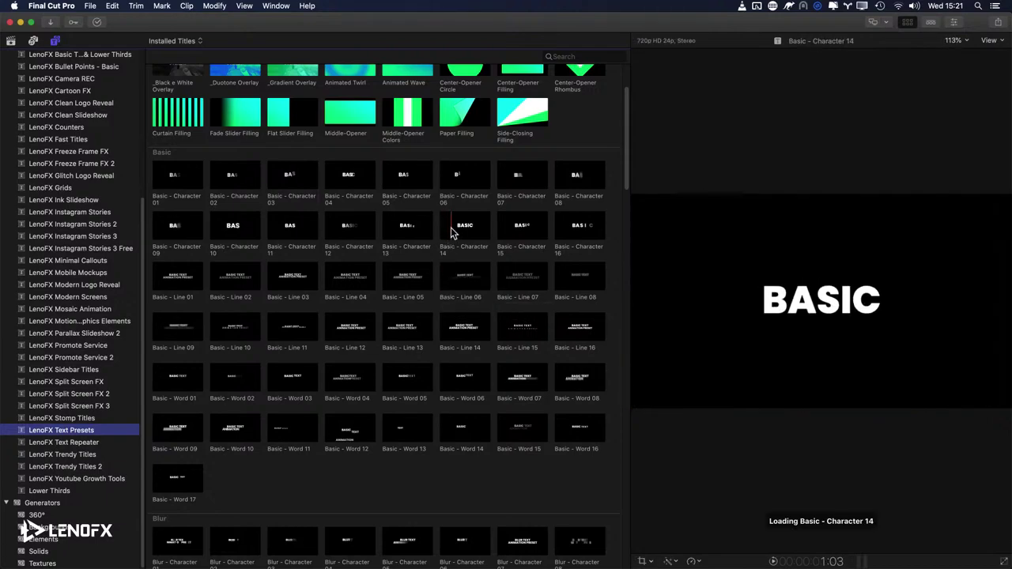
{"action": "left_click", "coordinate": [442, 234]}
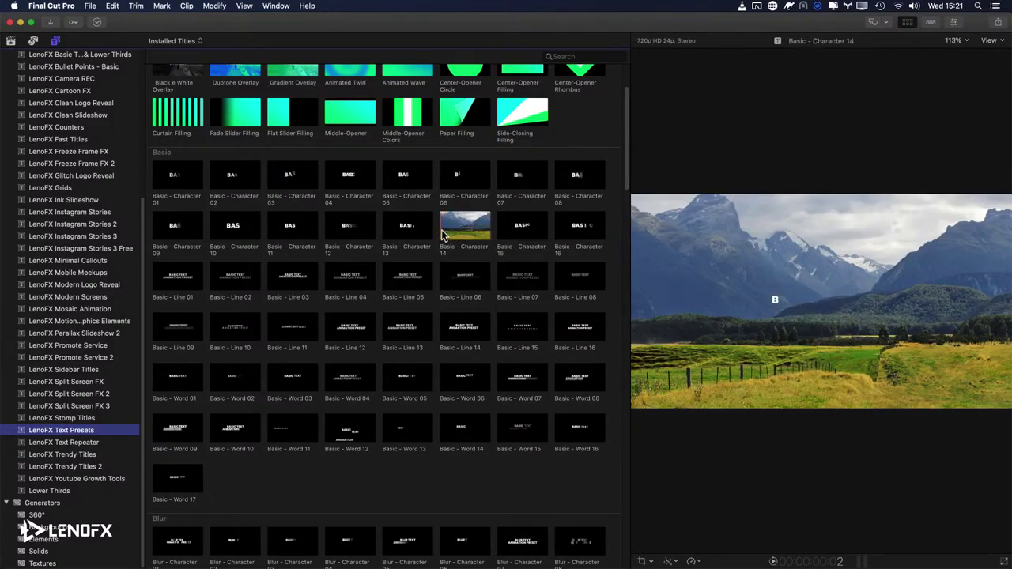
{"action": "left_click", "coordinate": [448, 282]}
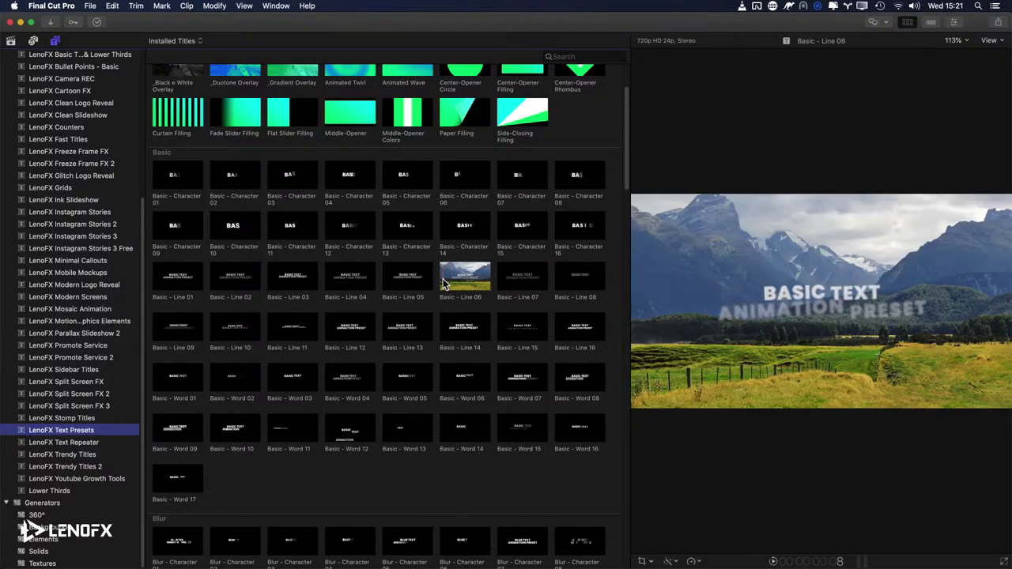
{"action": "left_click", "coordinate": [464, 336]}
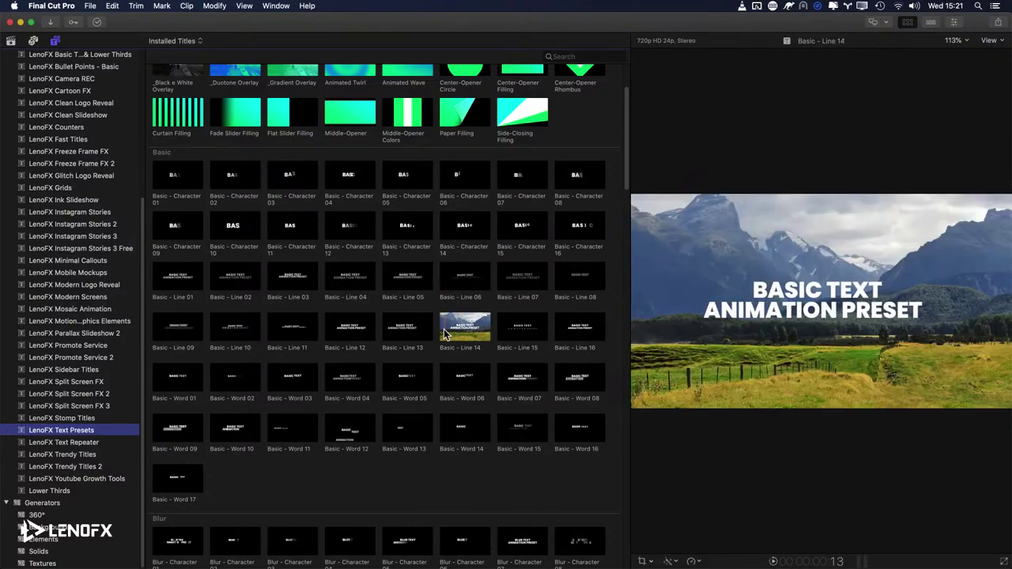
{"action": "left_click", "coordinate": [445, 385]}
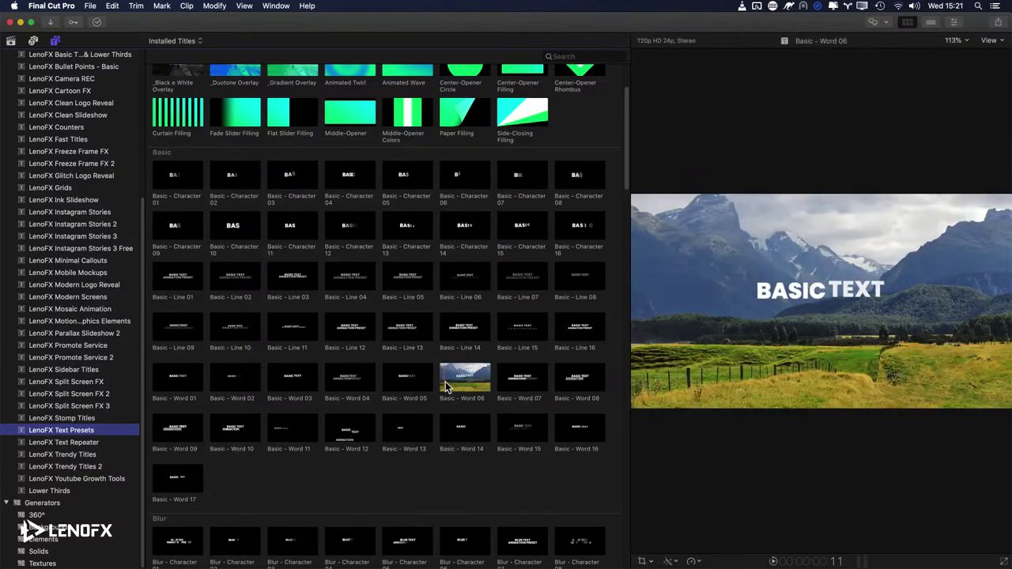
{"action": "scroll", "coordinate": [472, 353], "scroll_direction": "down", "scroll_amount": 3}
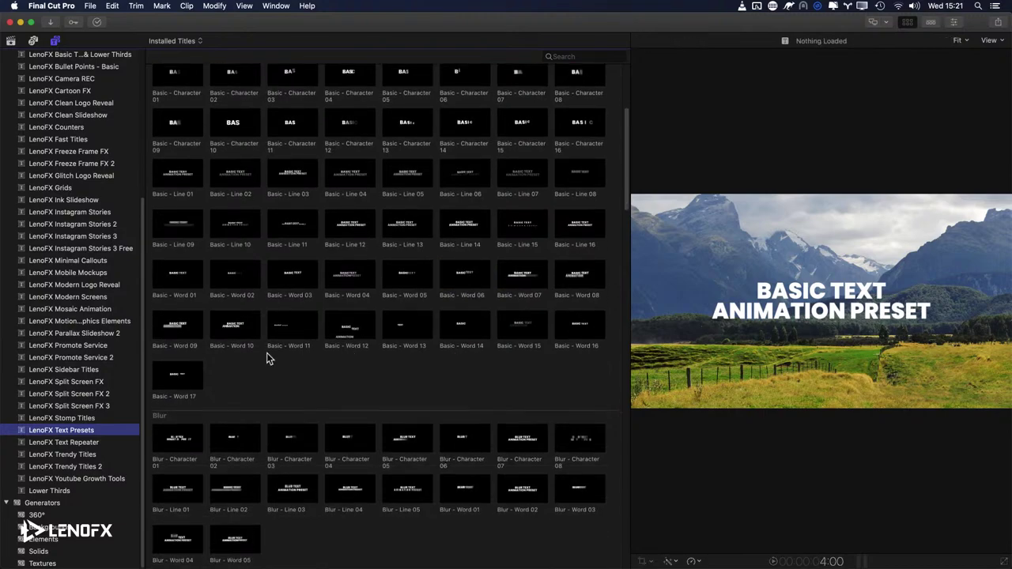
{"action": "scroll", "coordinate": [265, 367], "scroll_direction": "down", "scroll_amount": 1}
{"action": "scroll", "coordinate": [266, 367], "scroll_direction": "down", "scroll_amount": 1}
{"action": "left_click", "coordinate": [247, 470]}
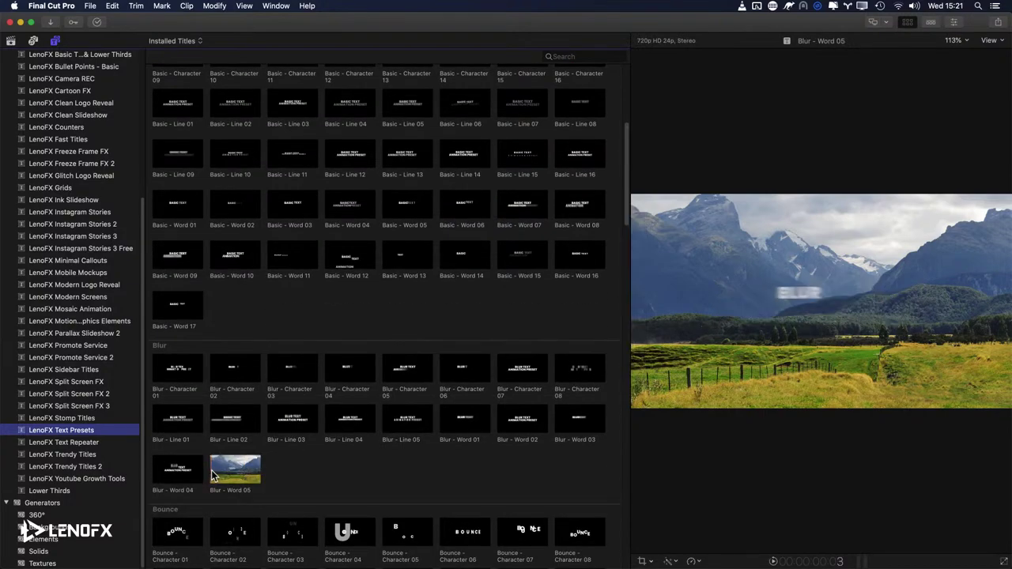
{"action": "scroll", "coordinate": [223, 471], "scroll_direction": "down", "scroll_amount": 3}
{"action": "left_click", "coordinate": [168, 449]}
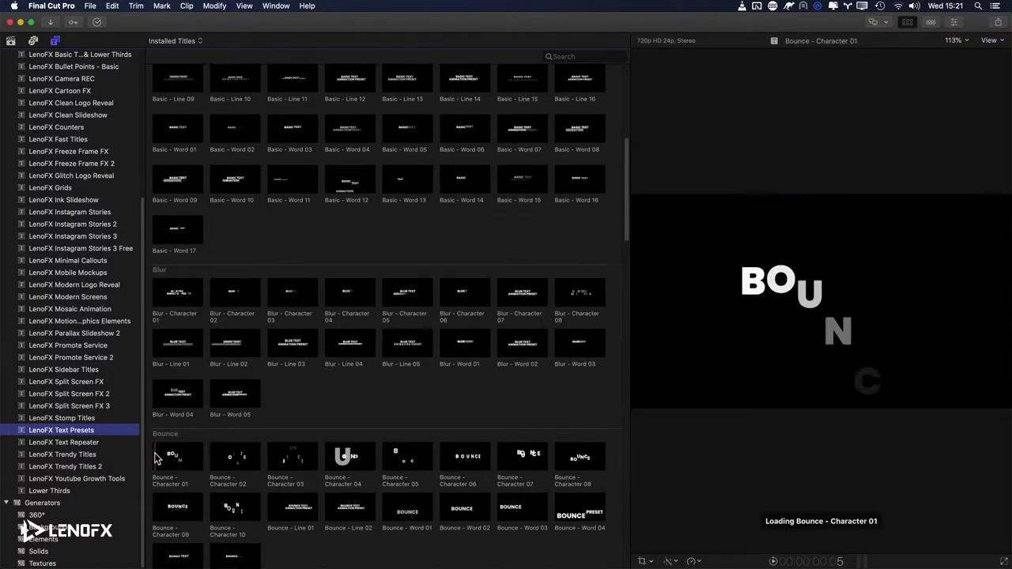
{"action": "left_click", "coordinate": [213, 460]}
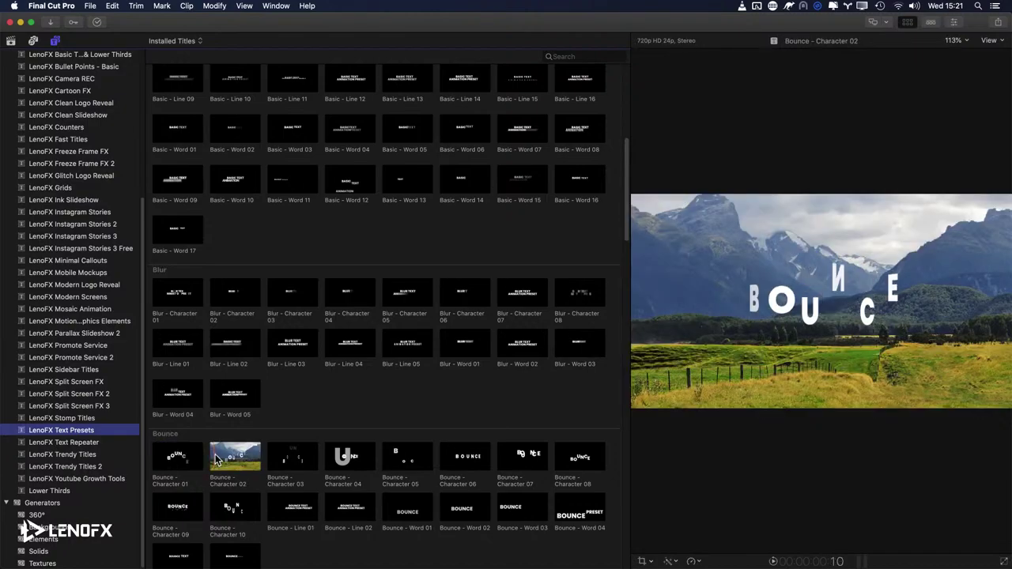
{"action": "left_click", "coordinate": [273, 460]}
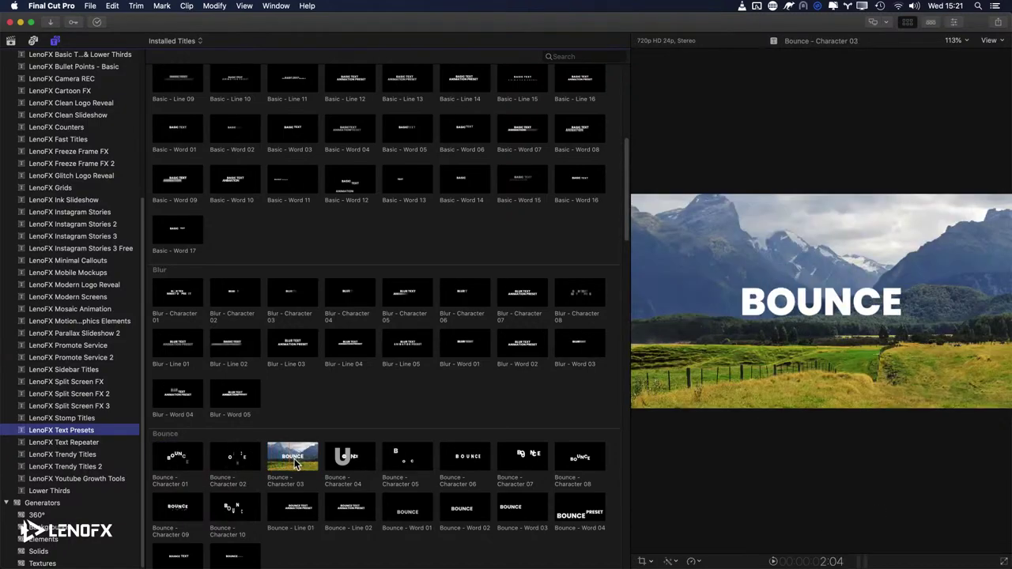
{"action": "left_click", "coordinate": [332, 464]}
{"action": "scroll", "coordinate": [376, 423], "scroll_direction": "down", "scroll_amount": 6}
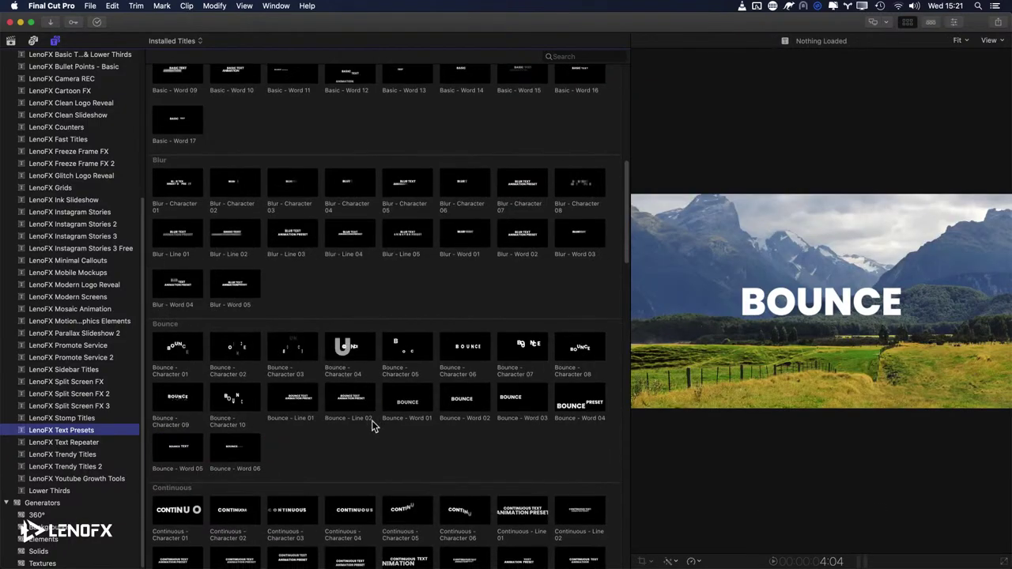
{"action": "scroll", "coordinate": [277, 410], "scroll_direction": "down", "scroll_amount": 1}
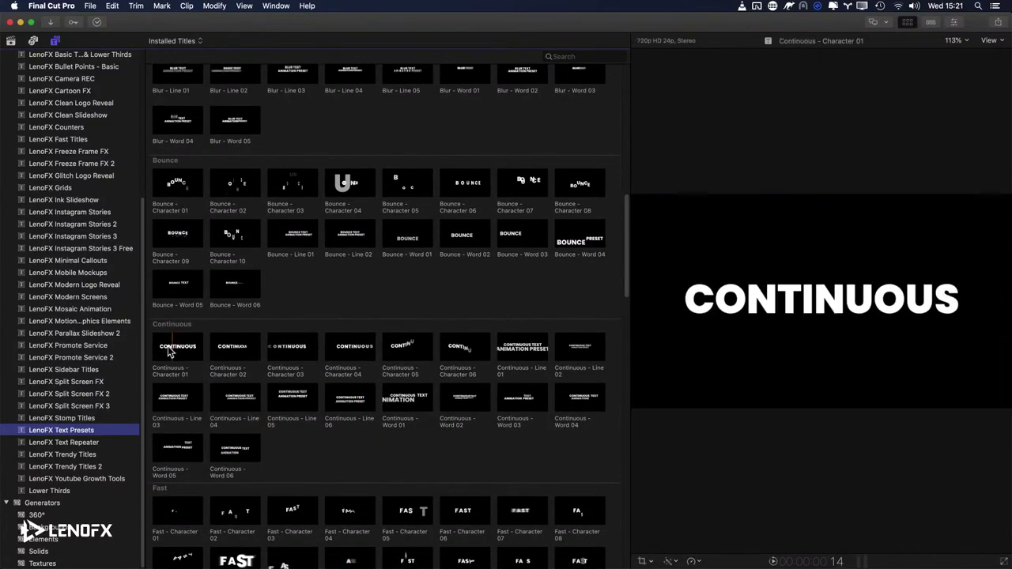
{"action": "left_click", "coordinate": [153, 352]}
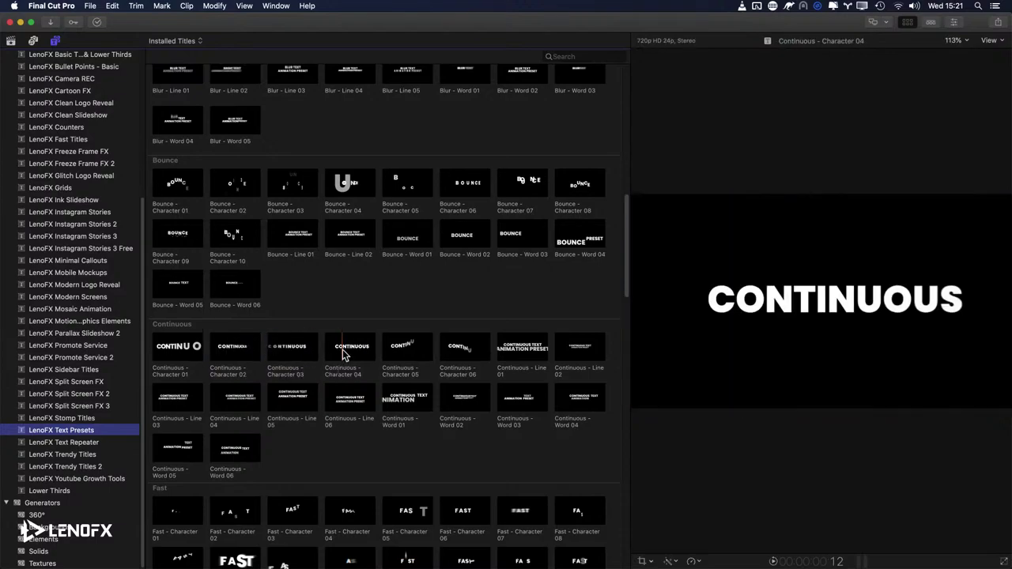
{"action": "scroll", "coordinate": [340, 350], "scroll_direction": "down", "scroll_amount": 2}
{"action": "scroll", "coordinate": [339, 354], "scroll_direction": "down", "scroll_amount": 2}
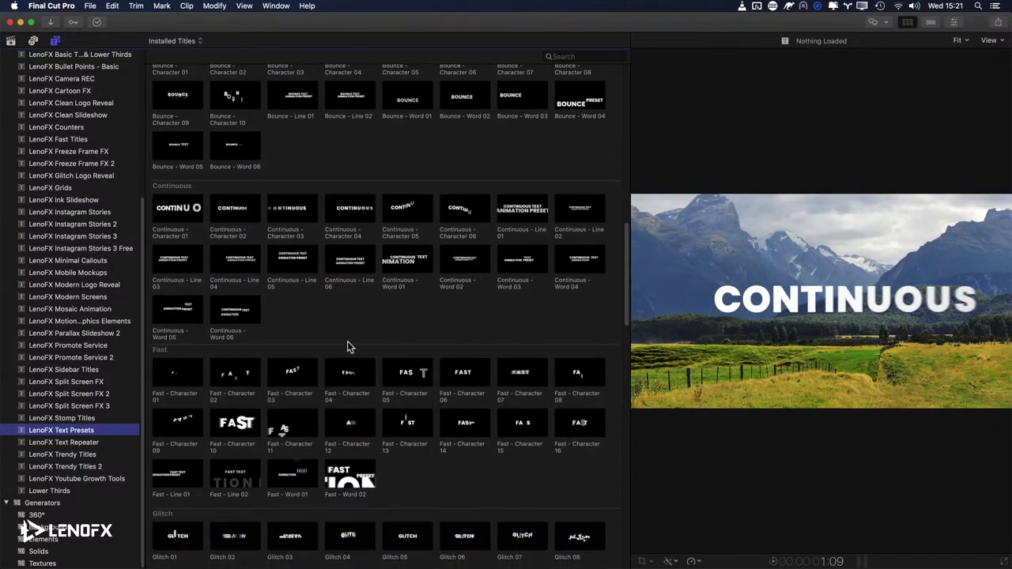
{"action": "scroll", "coordinate": [261, 352], "scroll_direction": "down", "scroll_amount": 2}
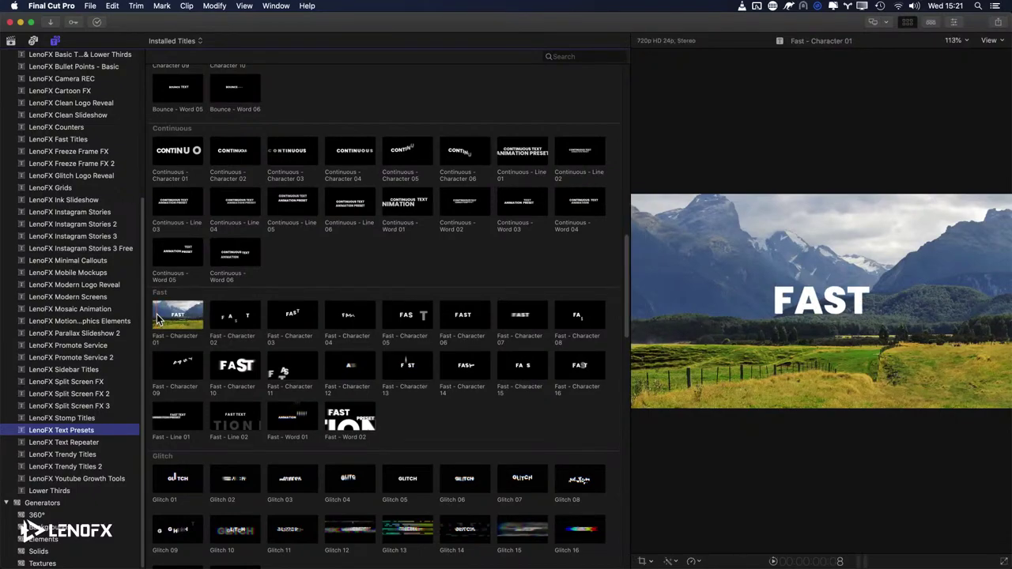
{"action": "scroll", "coordinate": [316, 328], "scroll_direction": "down", "scroll_amount": 2}
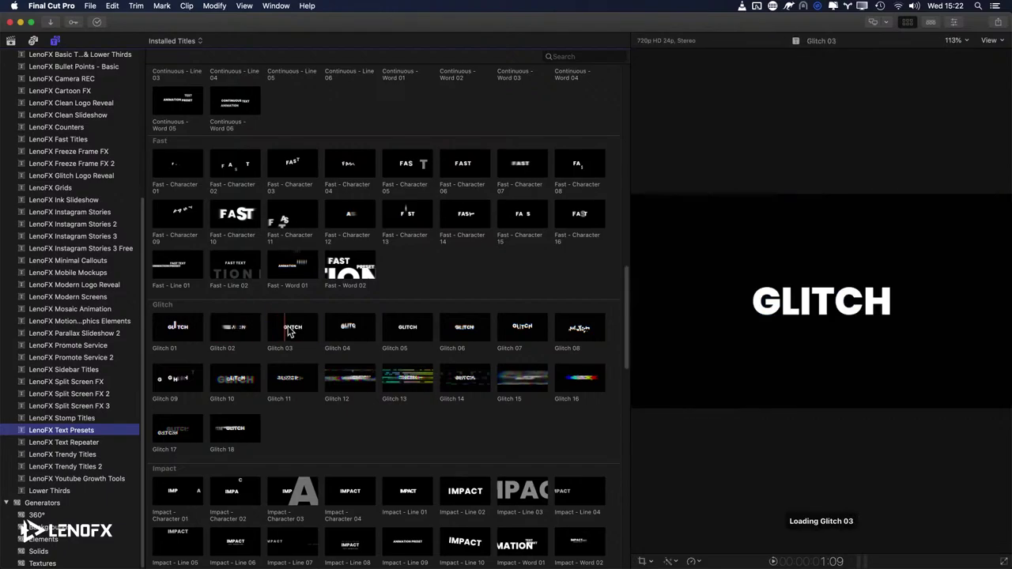
{"action": "scroll", "coordinate": [308, 336], "scroll_direction": "down", "scroll_amount": 3}
{"action": "scroll", "coordinate": [244, 356], "scroll_direction": "down", "scroll_amount": 1}
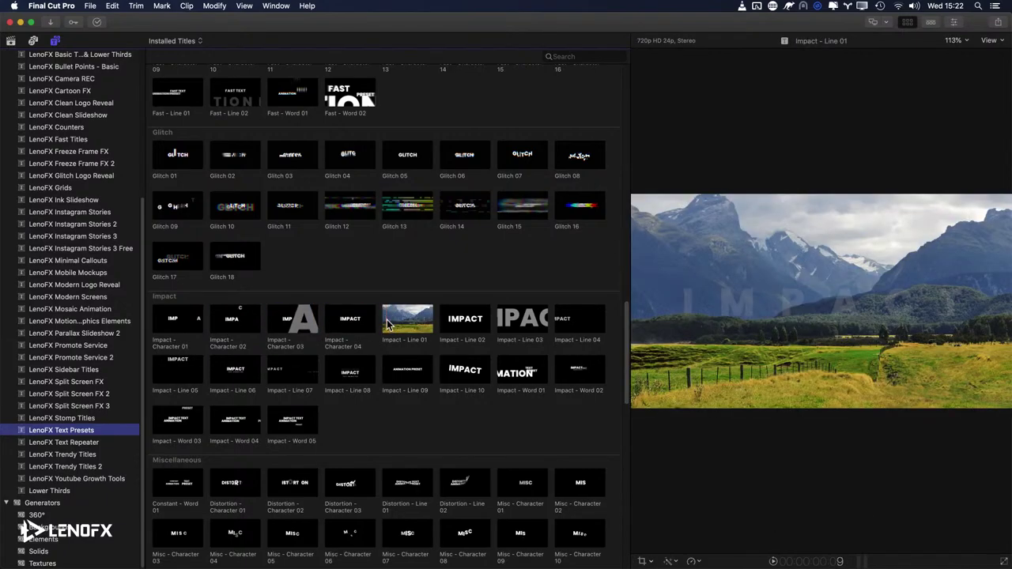
{"action": "scroll", "coordinate": [400, 324], "scroll_direction": "down", "scroll_amount": 2}
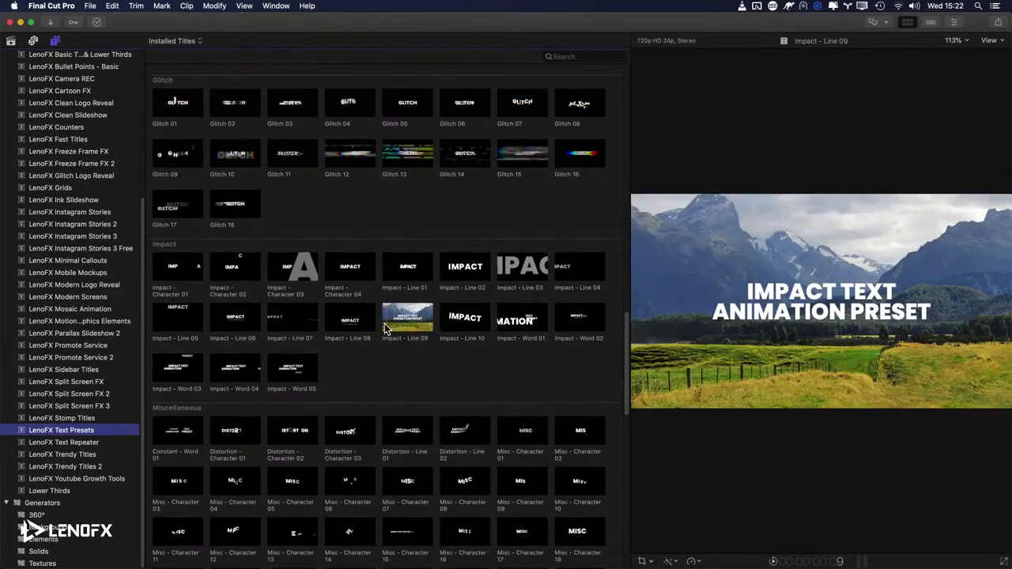
{"action": "scroll", "coordinate": [330, 345], "scroll_direction": "down", "scroll_amount": 3}
{"action": "scroll", "coordinate": [236, 355], "scroll_direction": "down", "scroll_amount": 4}
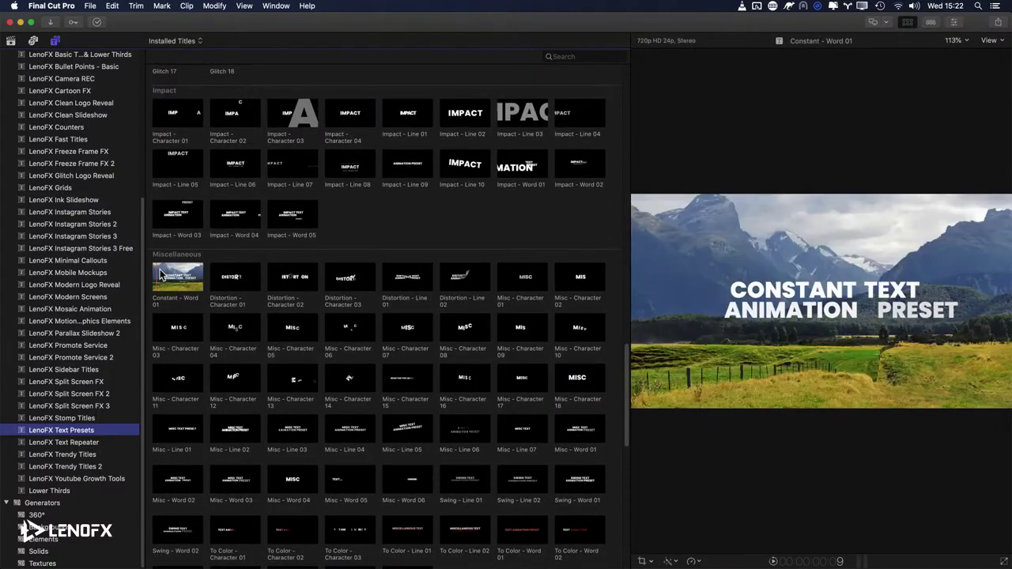
{"action": "scroll", "coordinate": [352, 340], "scroll_direction": "down", "scroll_amount": 1}
{"action": "scroll", "coordinate": [372, 344], "scroll_direction": "down", "scroll_amount": 3}
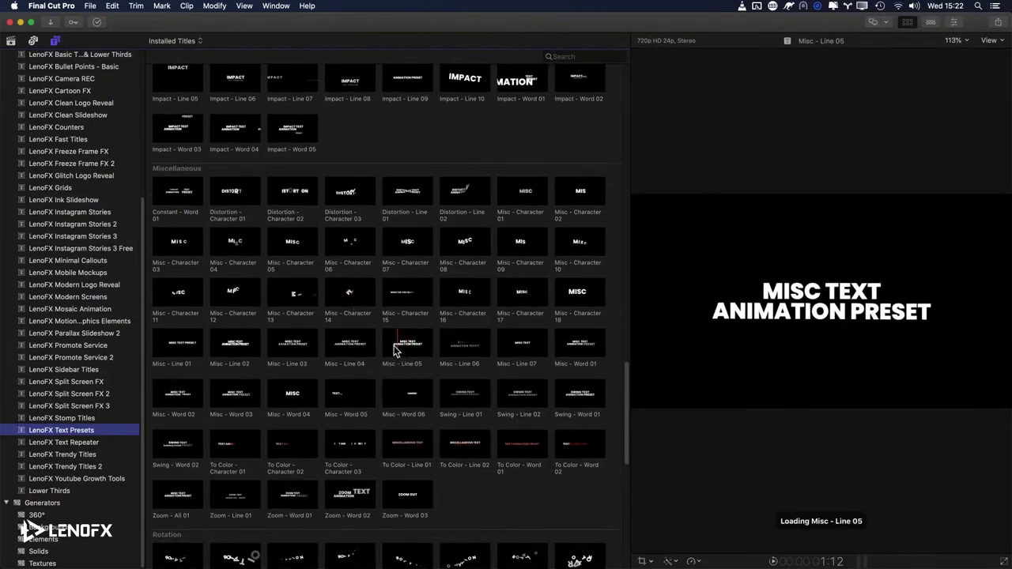
{"action": "scroll", "coordinate": [408, 353], "scroll_direction": "down", "scroll_amount": 4}
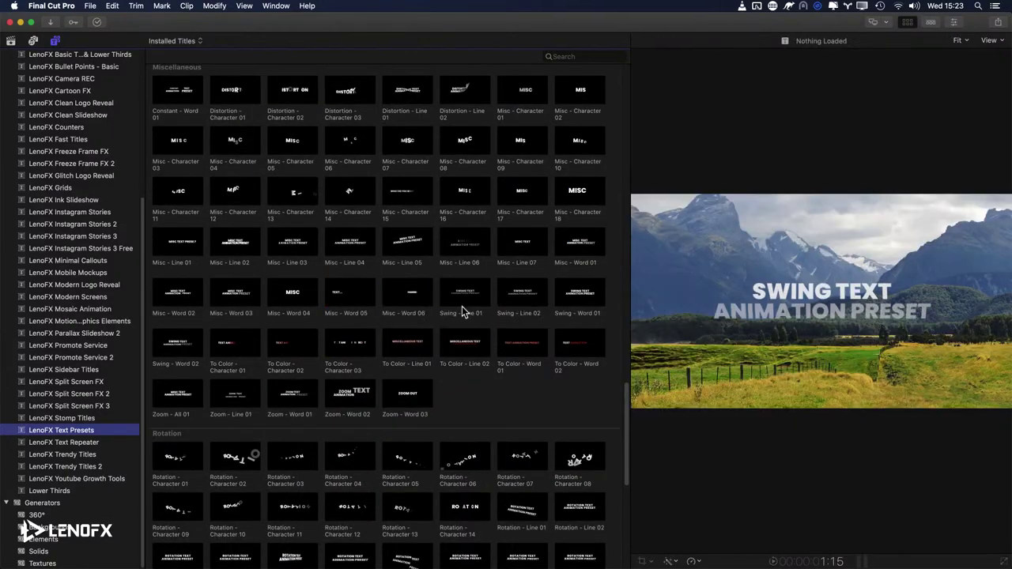
{"action": "scroll", "coordinate": [472, 300], "scroll_direction": "down", "scroll_amount": 3}
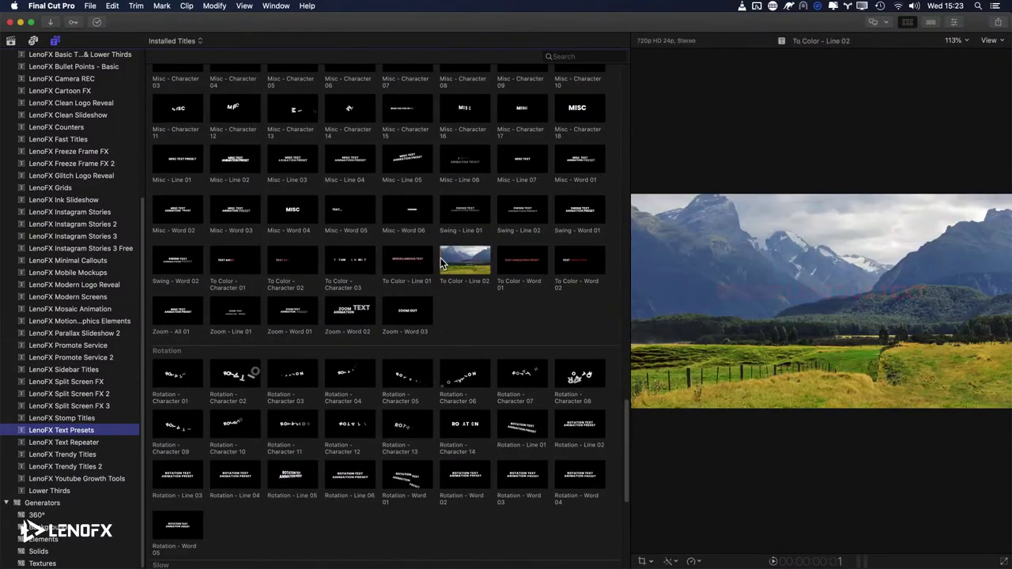
{"action": "scroll", "coordinate": [447, 265], "scroll_direction": "down", "scroll_amount": 3}
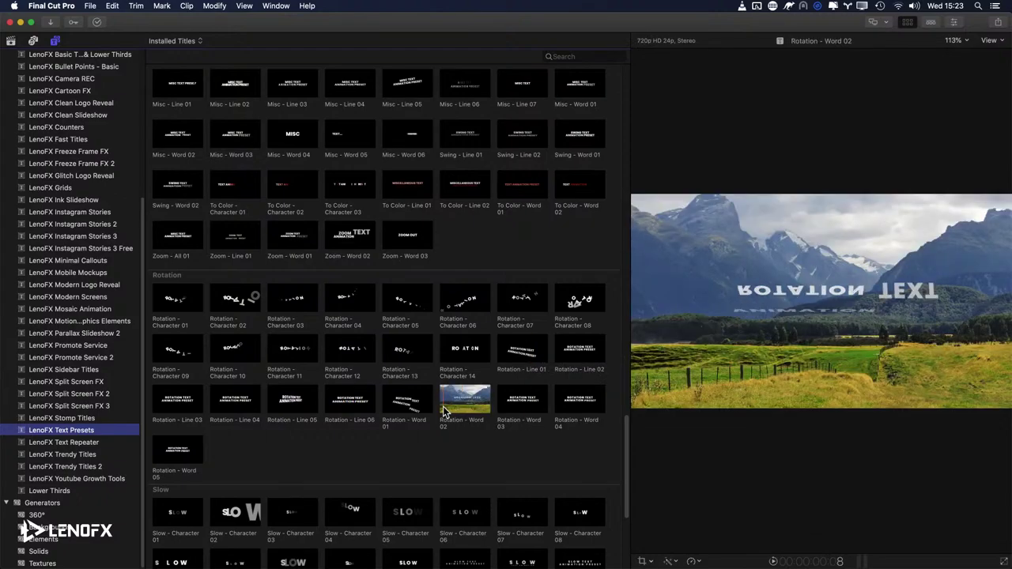
{"action": "scroll", "coordinate": [459, 395], "scroll_direction": "down", "scroll_amount": 5}
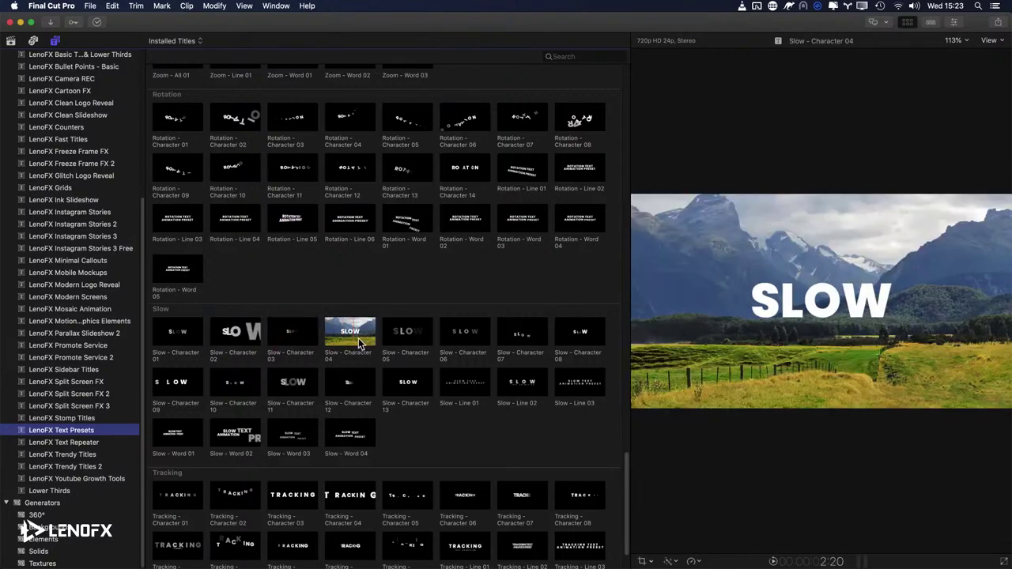
{"action": "scroll", "coordinate": [300, 371], "scroll_direction": "down", "scroll_amount": 2}
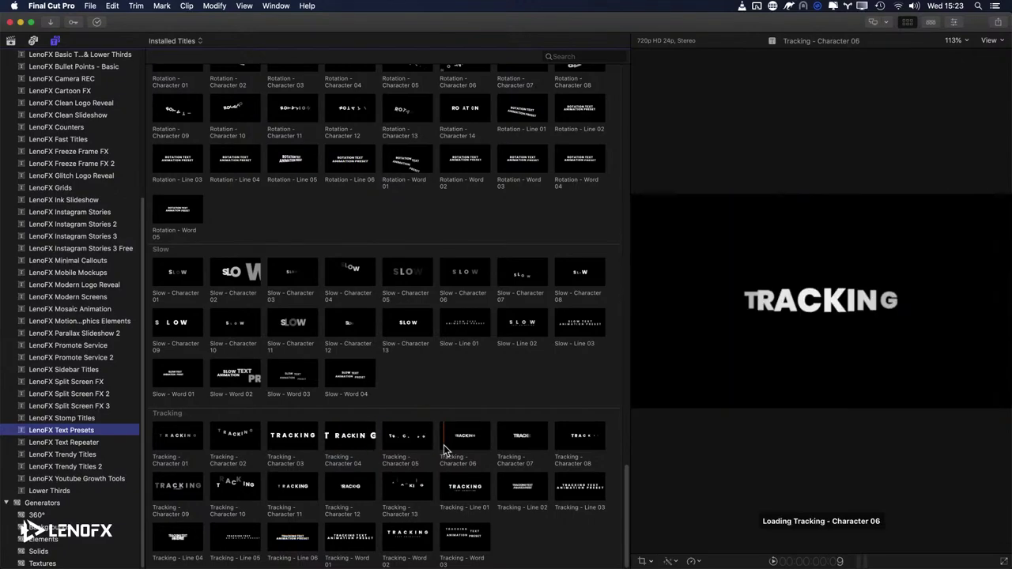
{"action": "scroll", "coordinate": [613, 467], "scroll_direction": "up", "scroll_amount": 5}
{"action": "left_click_drag", "start_coordinate": [627, 455], "coordinate": [616, 73]}
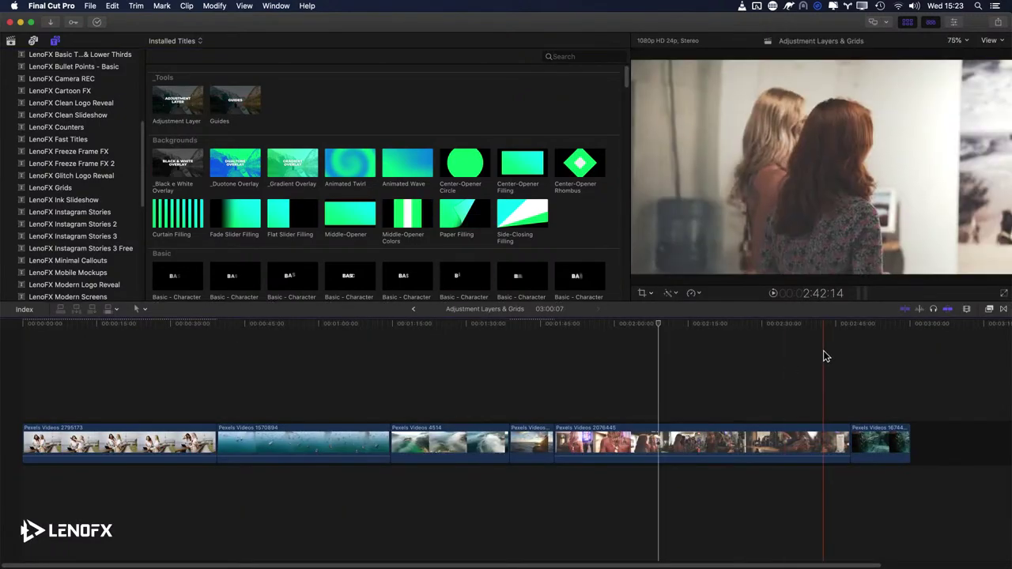
Step: Open the Effects browser with Command-5, showing all 203 installed effects beside the timeline
{"action": "key", "text": "super+5"}
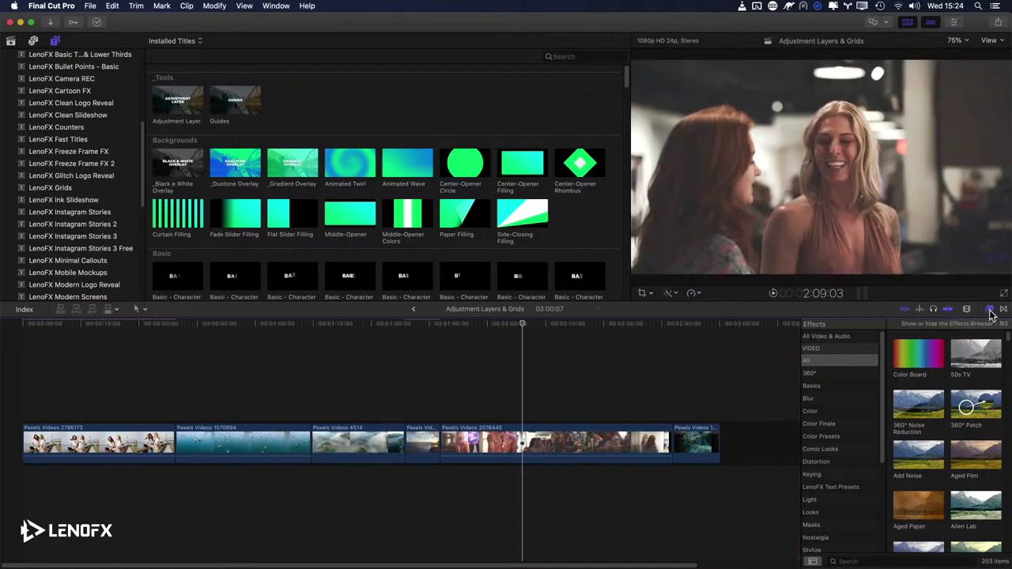
Step: Filter effects to LenoFX Text Presets, widen the browser, and scroll through its 35 presets
{"action": "left_click", "coordinate": [830, 487]}
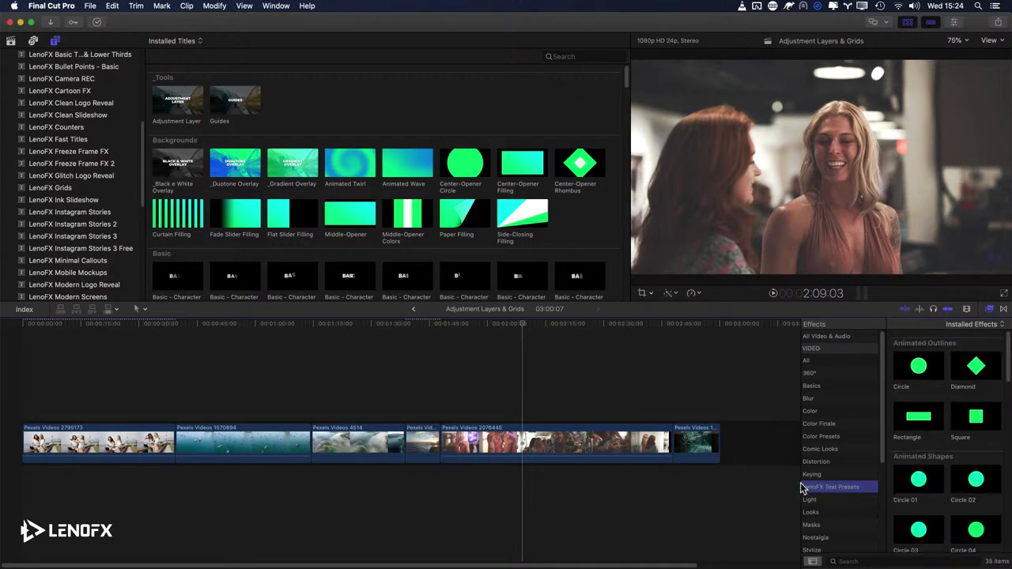
{"action": "left_click_drag", "start_coordinate": [798, 486], "coordinate": [693, 488]}
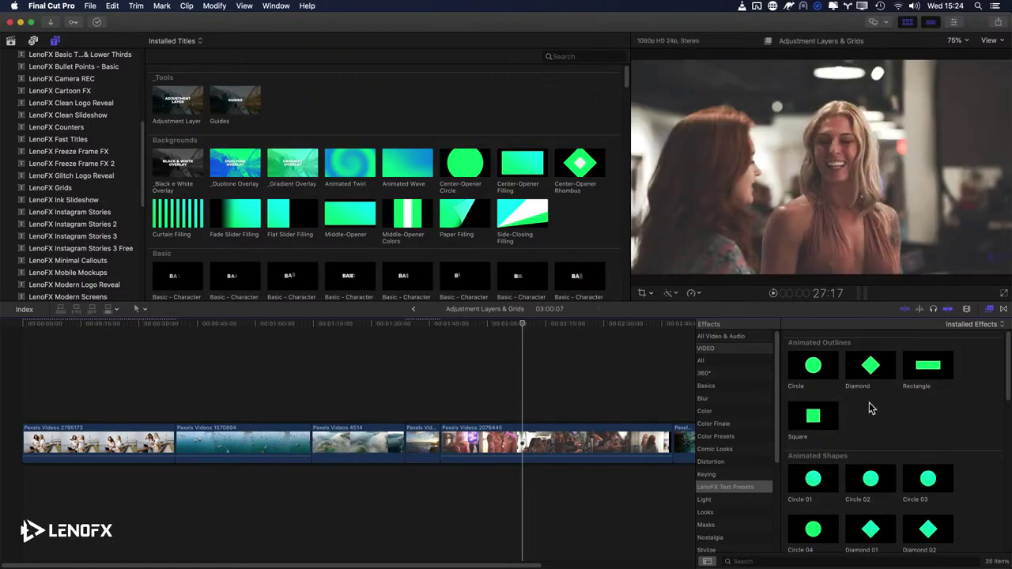
{"action": "scroll", "coordinate": [870, 407], "scroll_direction": "down", "scroll_amount": 3}
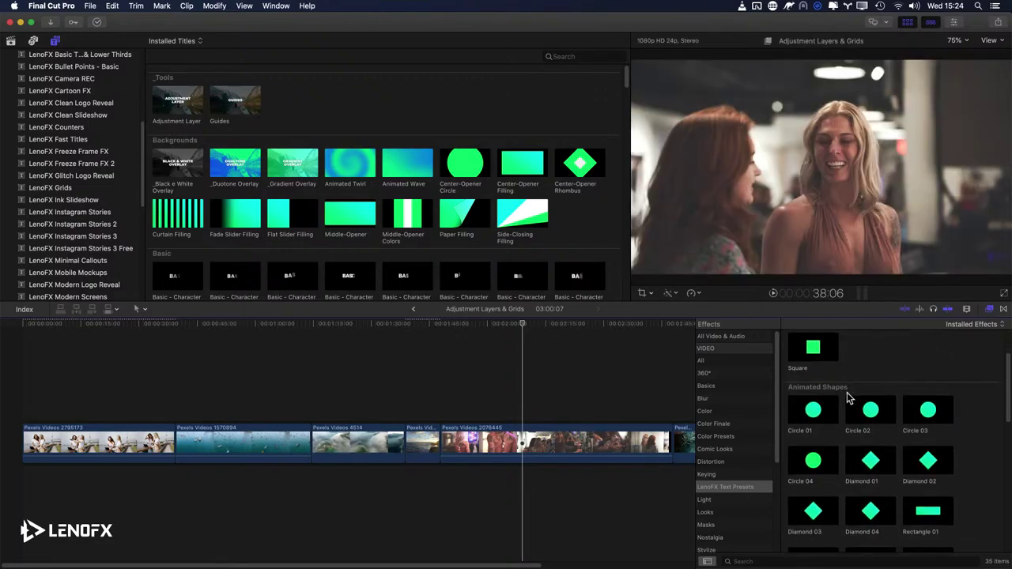
{"action": "scroll", "coordinate": [843, 403], "scroll_direction": "down", "scroll_amount": 4}
{"action": "scroll", "coordinate": [866, 452], "scroll_direction": "down", "scroll_amount": 1}
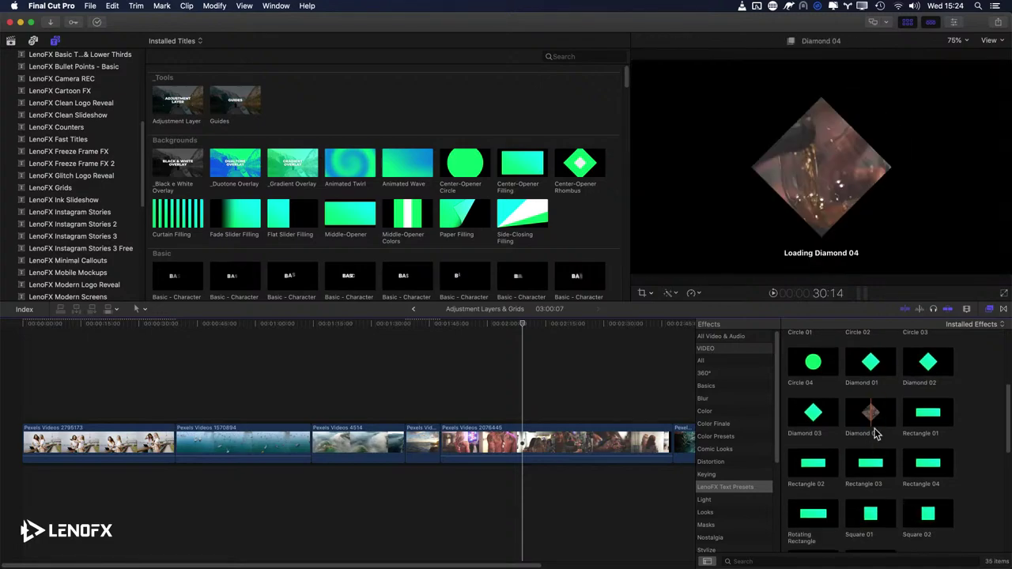
{"action": "scroll", "coordinate": [896, 429], "scroll_direction": "up", "scroll_amount": 3}
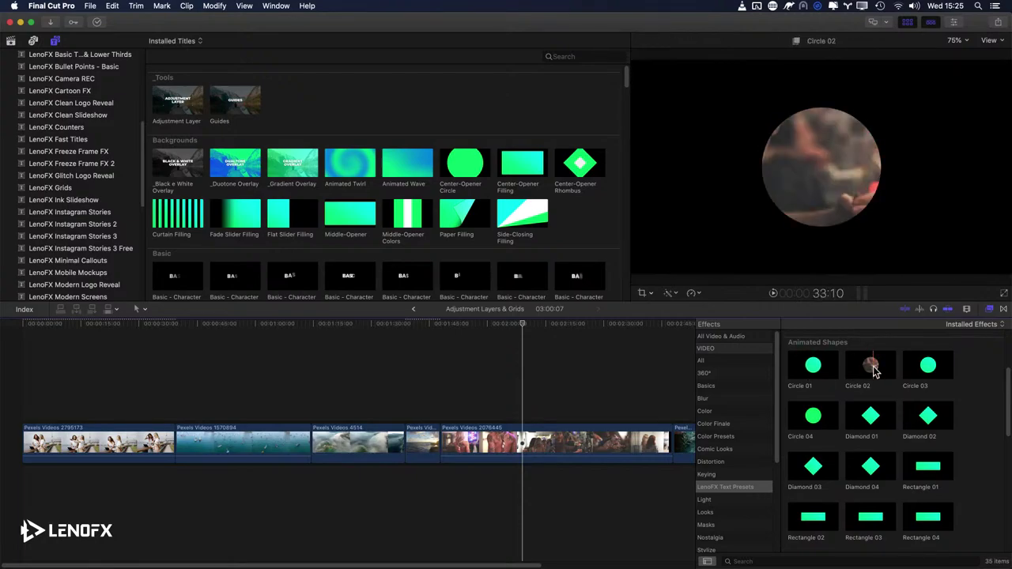
{"action": "scroll", "coordinate": [926, 363], "scroll_direction": "down", "scroll_amount": 2}
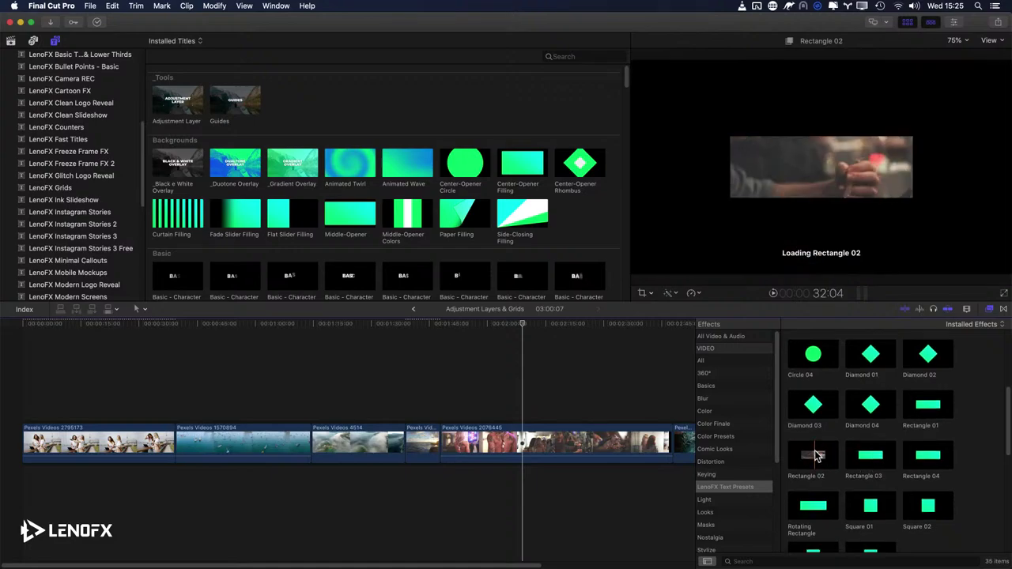
{"action": "scroll", "coordinate": [822, 392], "scroll_direction": "down", "scroll_amount": 4}
{"action": "scroll", "coordinate": [871, 419], "scroll_direction": "down", "scroll_amount": 2}
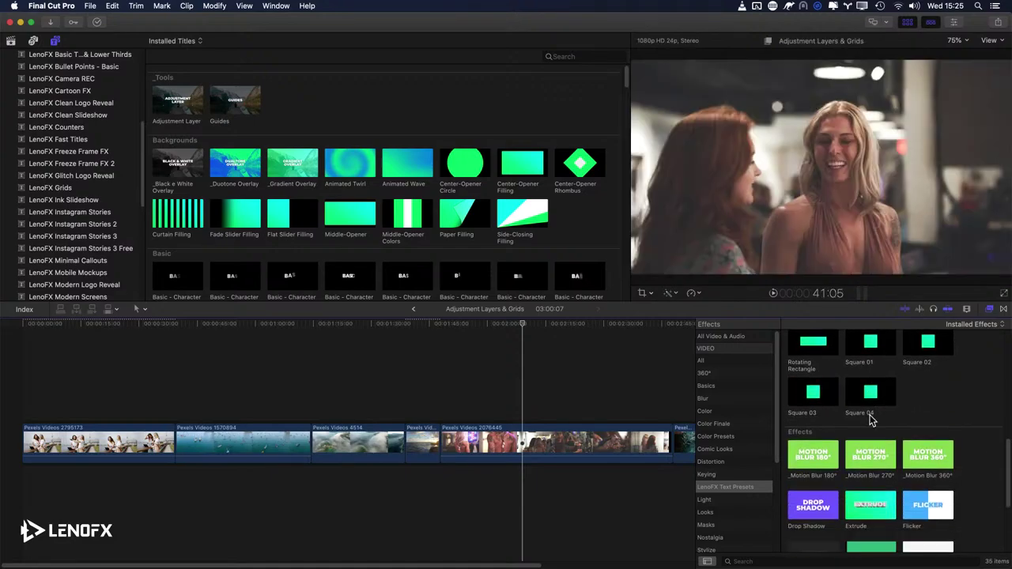
{"action": "scroll", "coordinate": [854, 403], "scroll_direction": "down", "scroll_amount": 2}
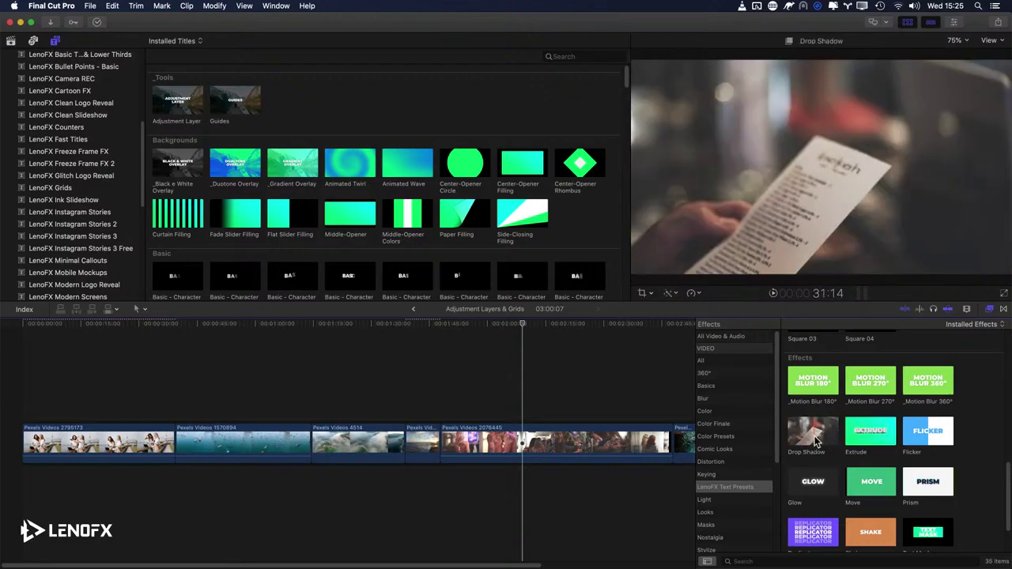
{"action": "scroll", "coordinate": [845, 423], "scroll_direction": "down", "scroll_amount": 1}
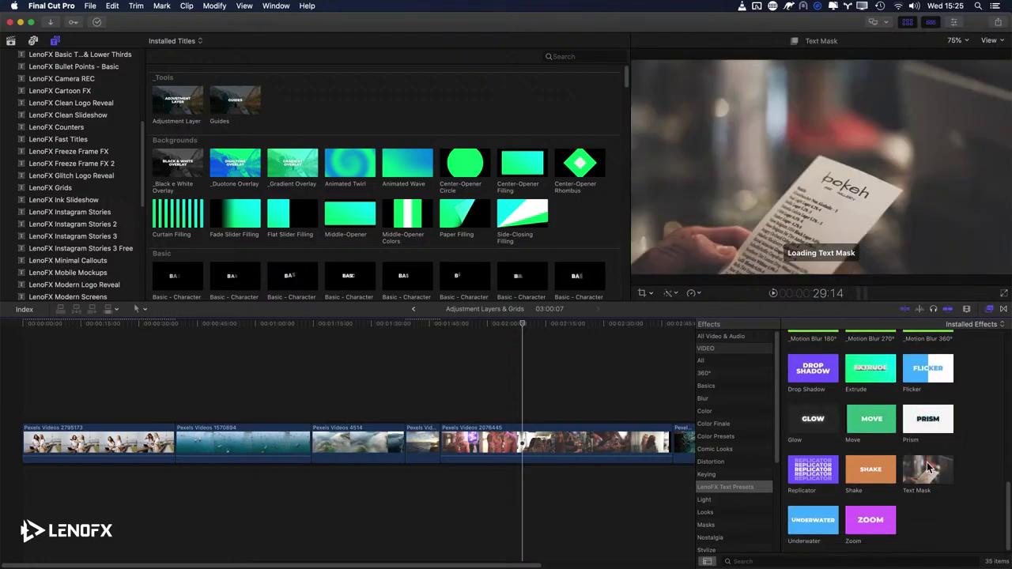
{"action": "scroll", "coordinate": [802, 472], "scroll_direction": "down", "scroll_amount": 2}
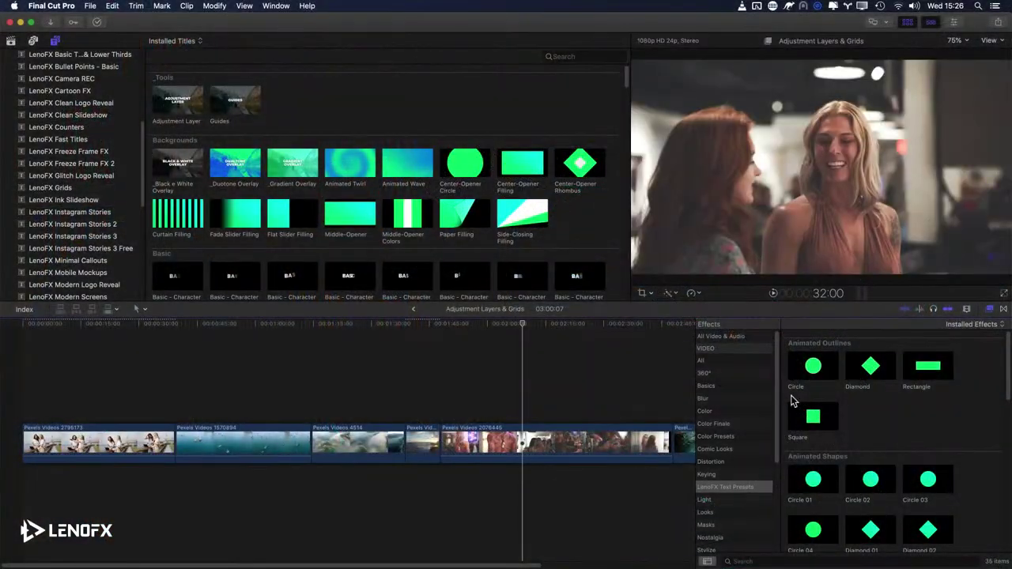
Step: Select LenoFX Text Presets, close the effects library, and fit the whole project in the timeline
{"action": "scroll", "coordinate": [64, 202], "scroll_direction": "down", "scroll_amount": 5}
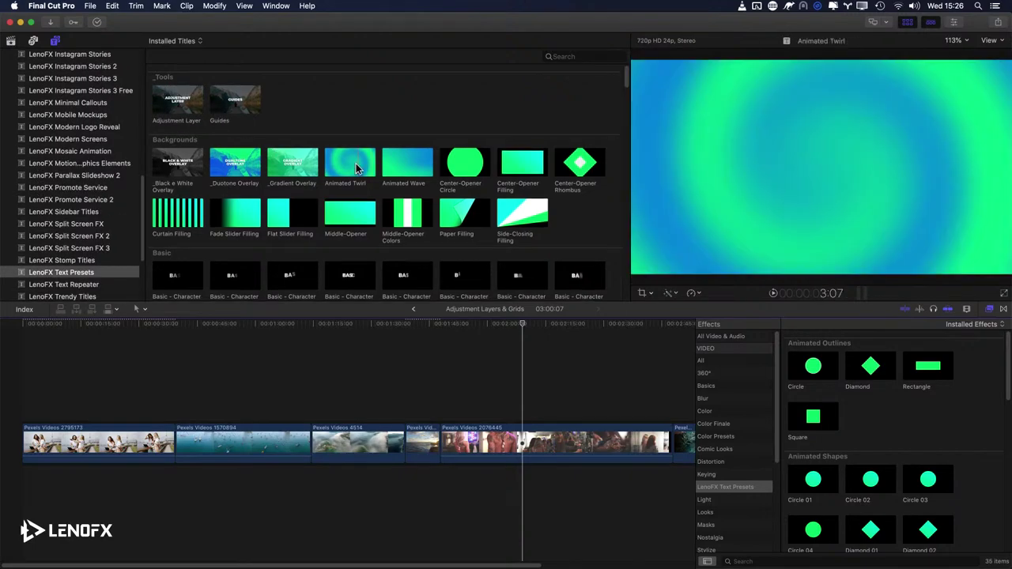
{"action": "scroll", "coordinate": [371, 182], "scroll_direction": "down", "scroll_amount": 4}
{"action": "scroll", "coordinate": [388, 196], "scroll_direction": "down", "scroll_amount": 2}
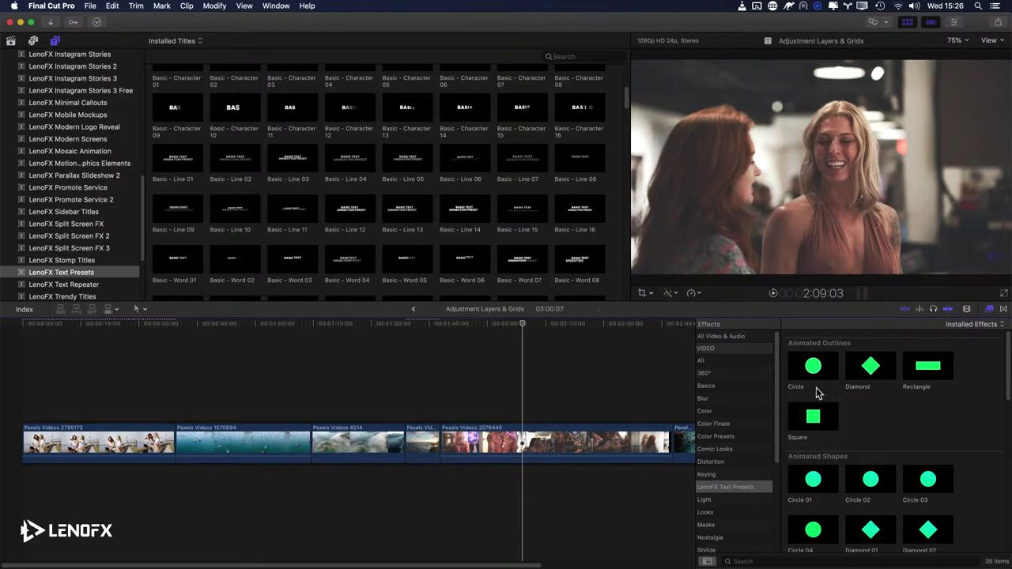
{"action": "scroll", "coordinate": [822, 474], "scroll_direction": "down", "scroll_amount": 10}
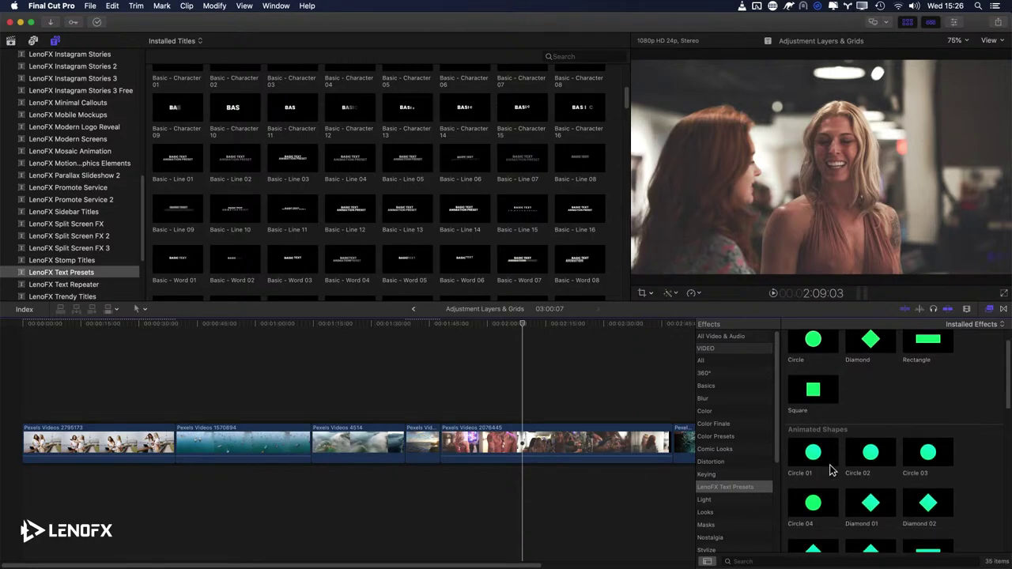
{"action": "scroll", "coordinate": [838, 468], "scroll_direction": "down", "scroll_amount": 2}
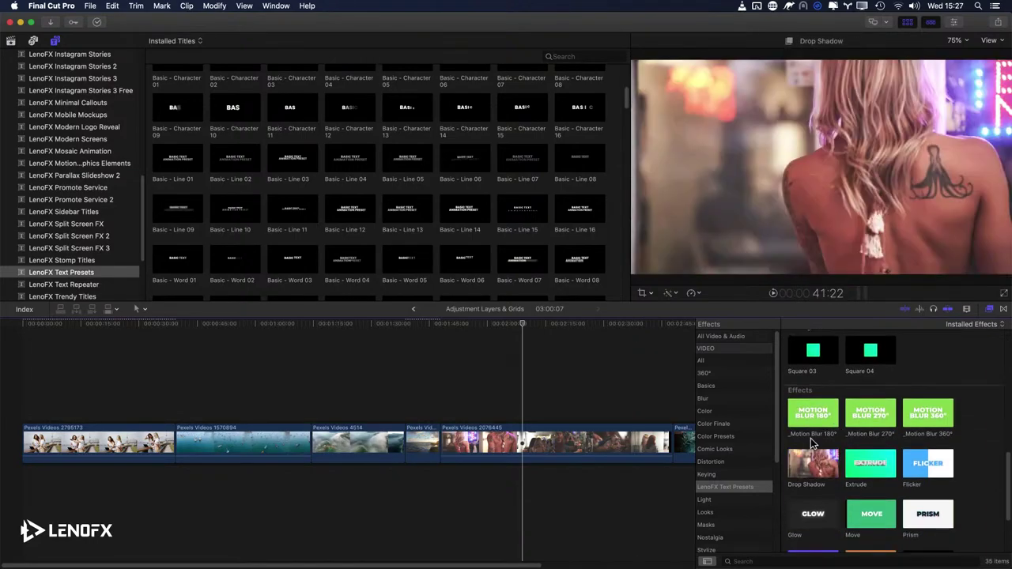
{"action": "left_click", "coordinate": [719, 487]}
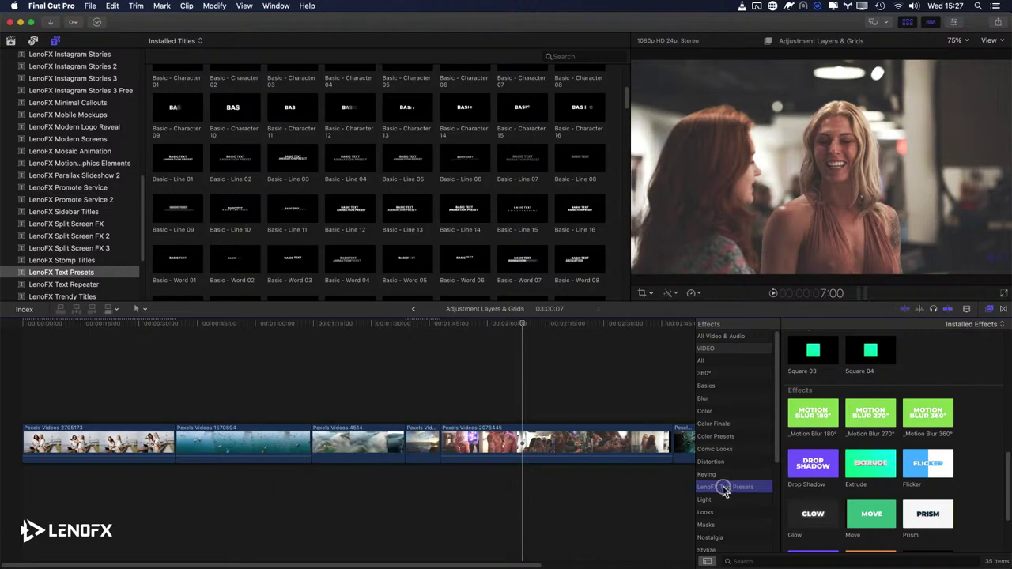
{"action": "left_click", "coordinate": [991, 314]}
{"action": "key", "text": "shift+z"}
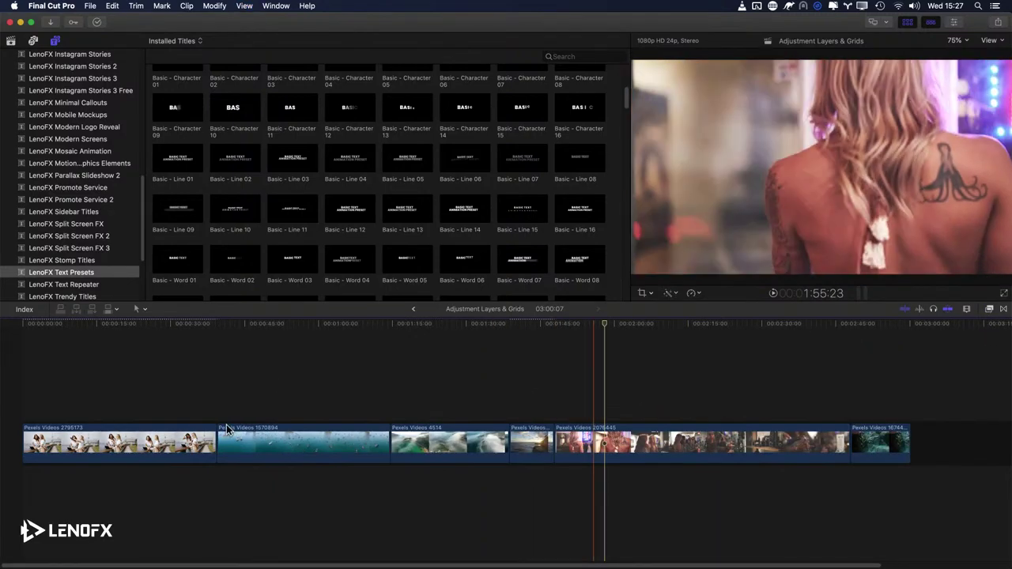
Step: Play the project from the start and park the playhead near 0:15
{"action": "left_click", "coordinate": [84, 387]}
{"action": "key", "text": "space"}
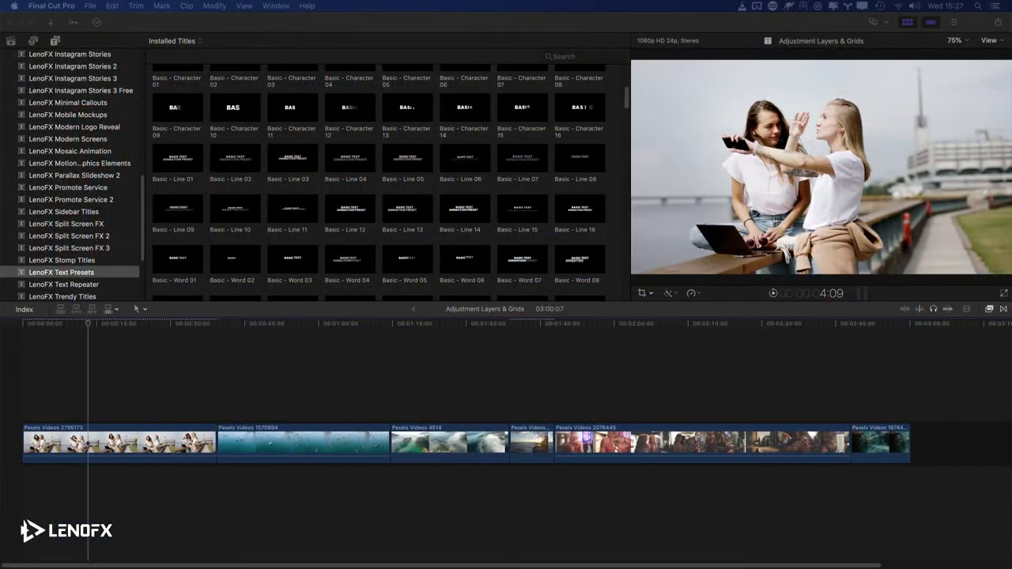
{"action": "left_click", "coordinate": [119, 379]}
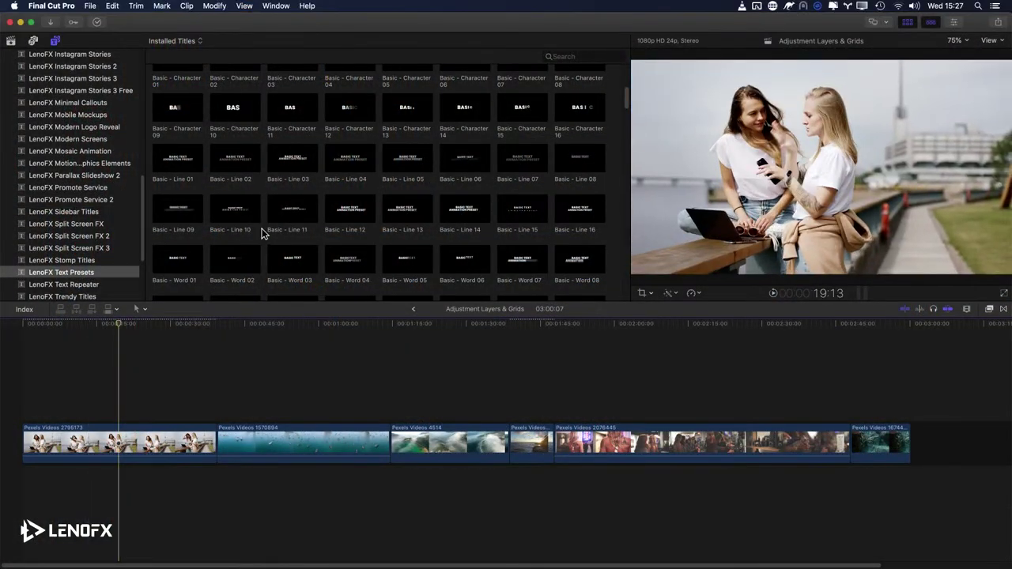
Step: Try out the Basic - Character 14 title above the second clip, then remove it
{"action": "scroll", "coordinate": [294, 207], "scroll_direction": "up", "scroll_amount": 2}
{"action": "scroll", "coordinate": [296, 209], "scroll_direction": "up", "scroll_amount": 3}
{"action": "scroll", "coordinate": [269, 198], "scroll_direction": "down", "scroll_amount": 3}
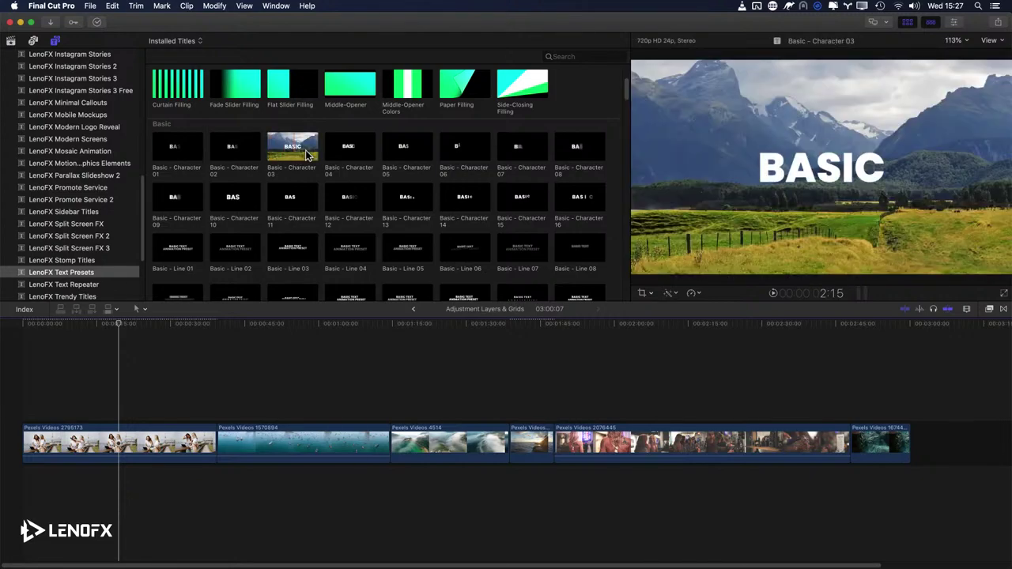
{"action": "scroll", "coordinate": [356, 159], "scroll_direction": "down", "scroll_amount": 2}
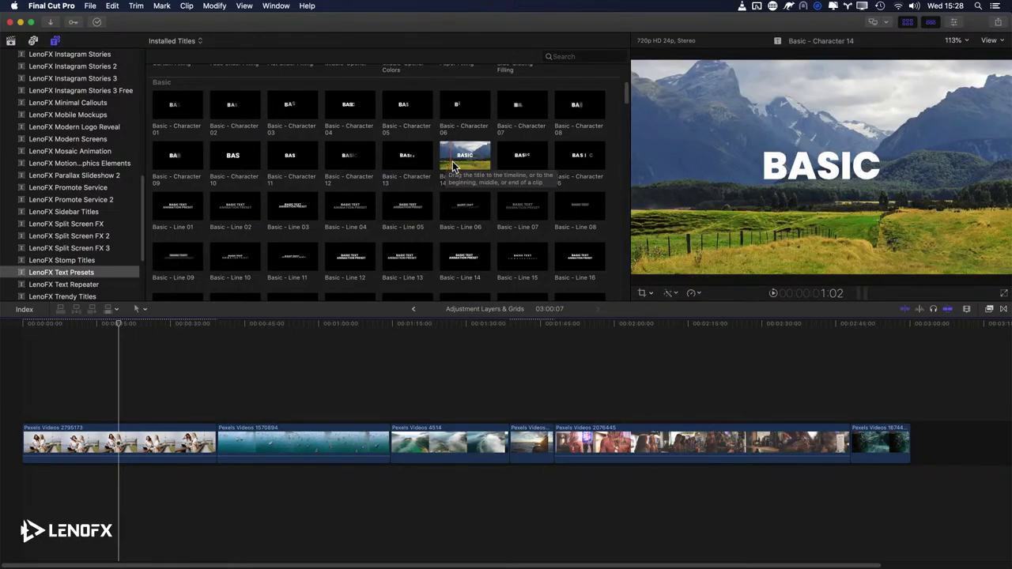
{"action": "left_click_drag", "start_coordinate": [453, 166], "coordinate": [265, 409]}
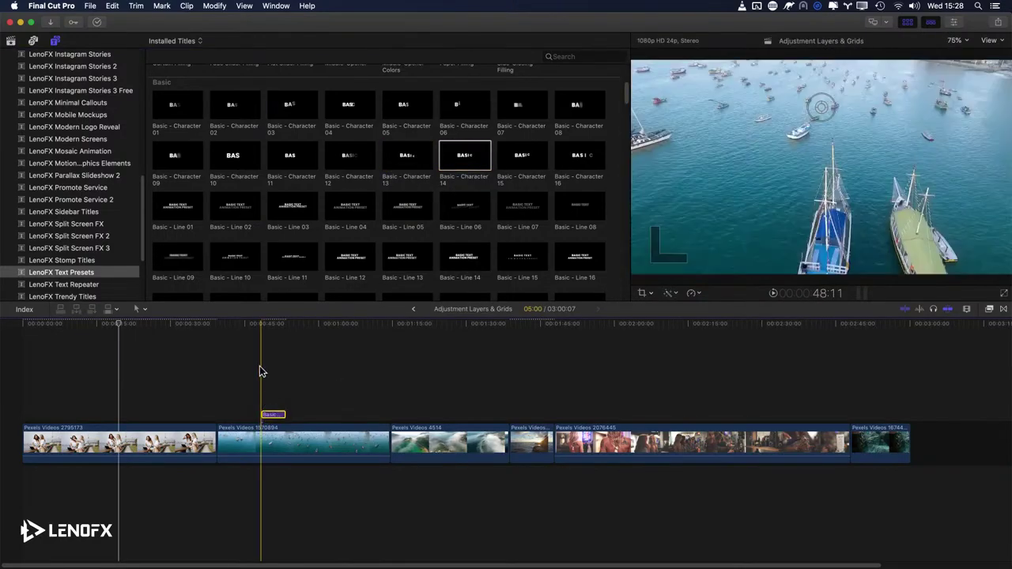
{"action": "key", "text": "super+z"}
{"action": "left_click_drag", "start_coordinate": [464, 157], "coordinate": [316, 418]}
{"action": "left_click", "coordinate": [465, 159]}
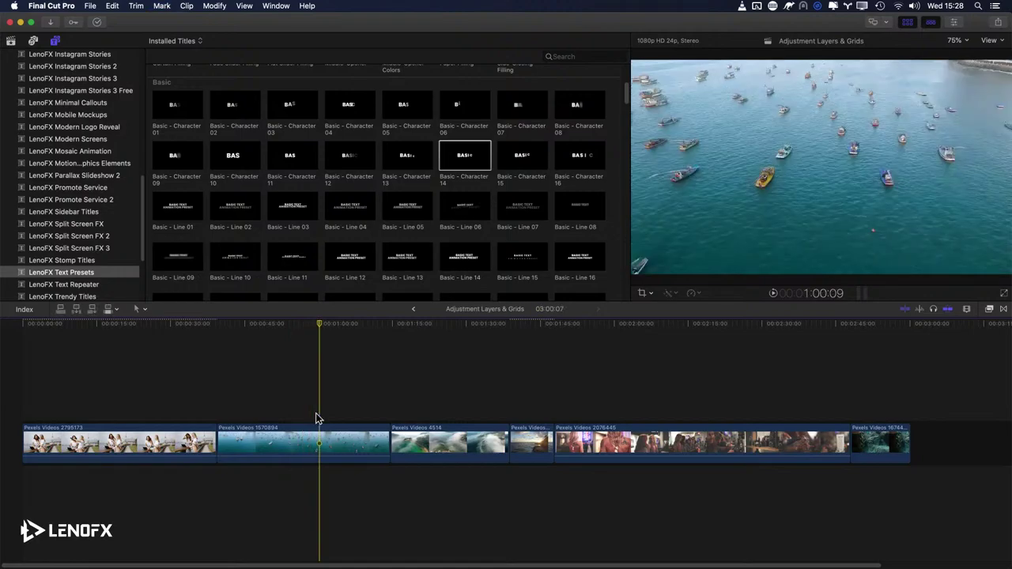
Step: Connect the Basic - Line 05 title above the Pexels Videos 4514 clip, matching its length
{"action": "left_click", "coordinate": [288, 446]}
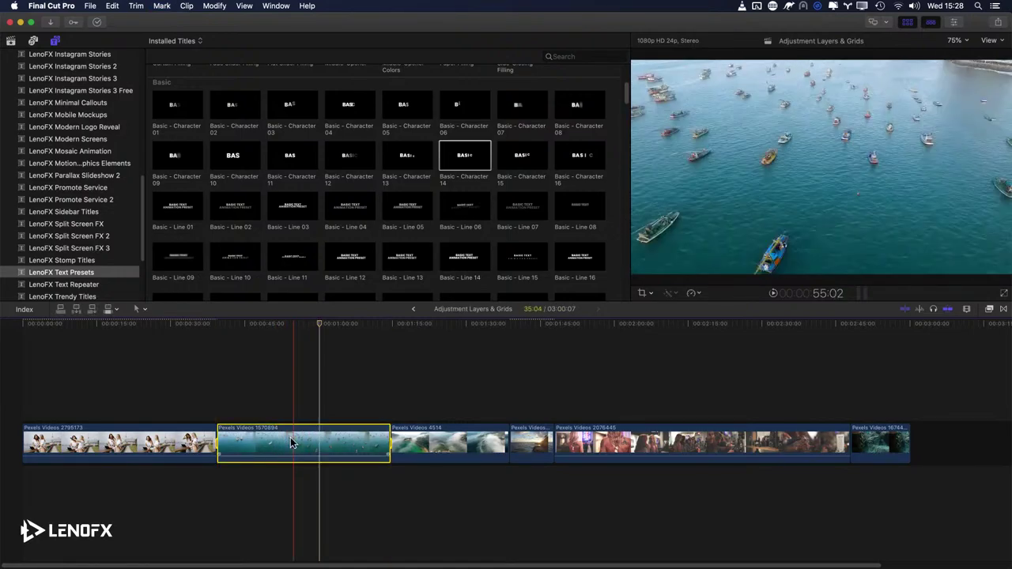
{"action": "left_click", "coordinate": [470, 446]}
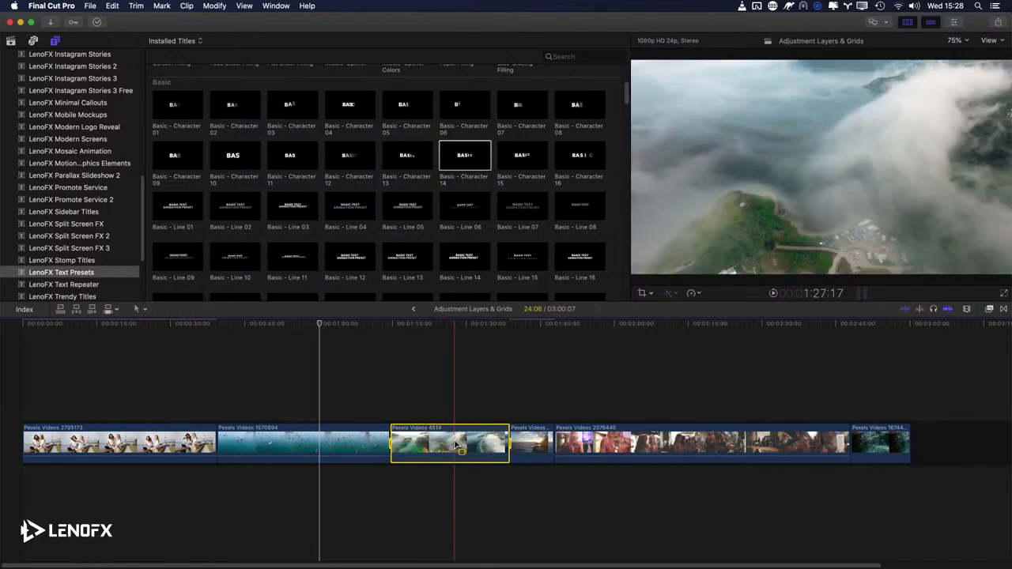
{"action": "left_click", "coordinate": [417, 211]}
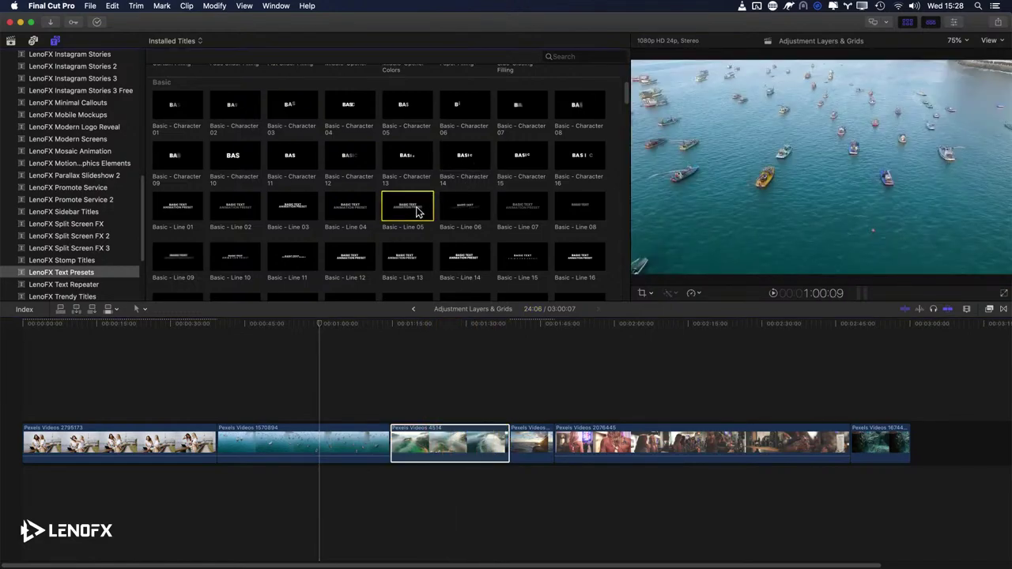
{"action": "key", "text": "q"}
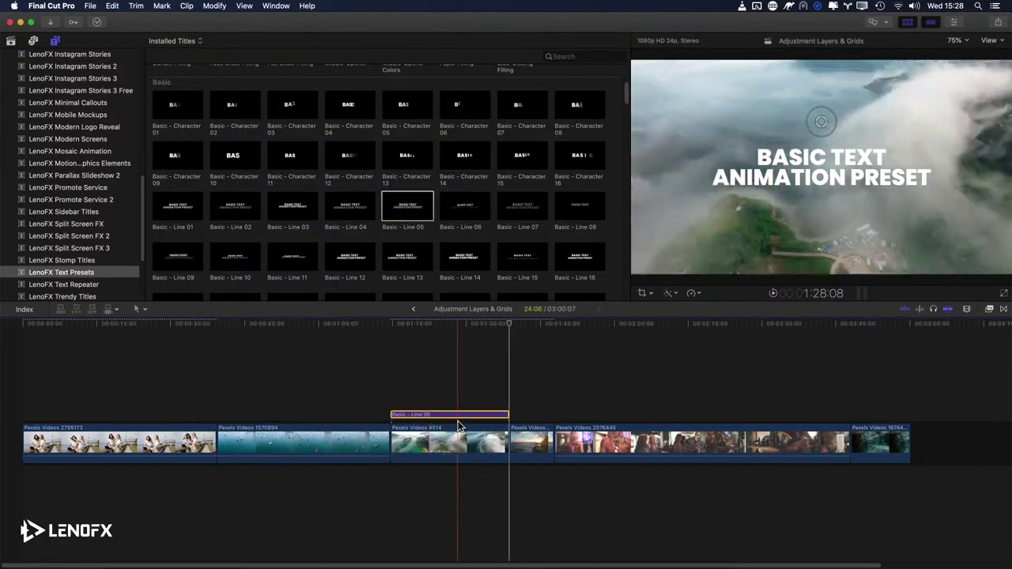
Step: Preview the Line 05 title animation and show its settings in the Inspector
{"action": "left_click", "coordinate": [438, 441]}
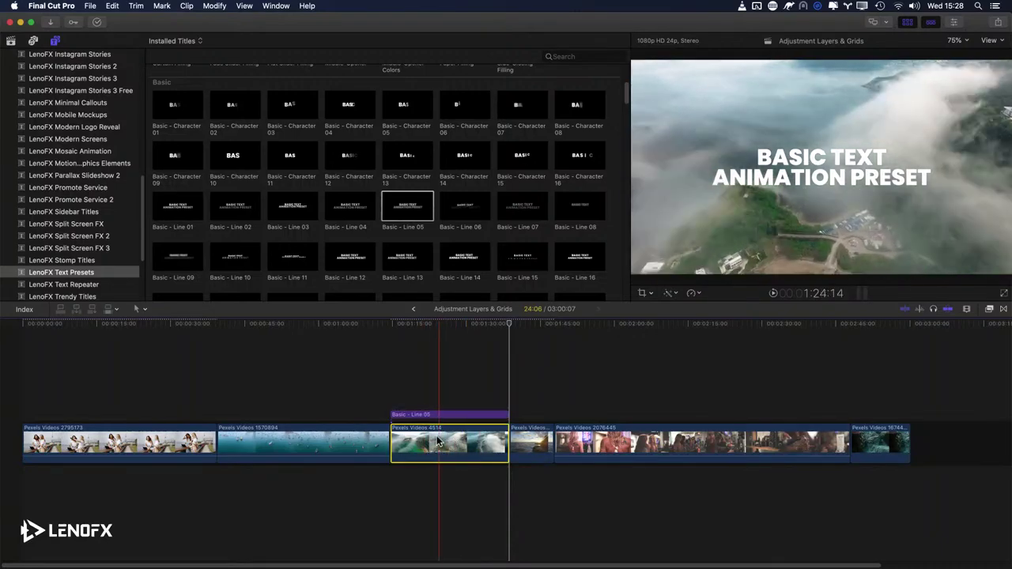
{"action": "left_click", "coordinate": [451, 416]}
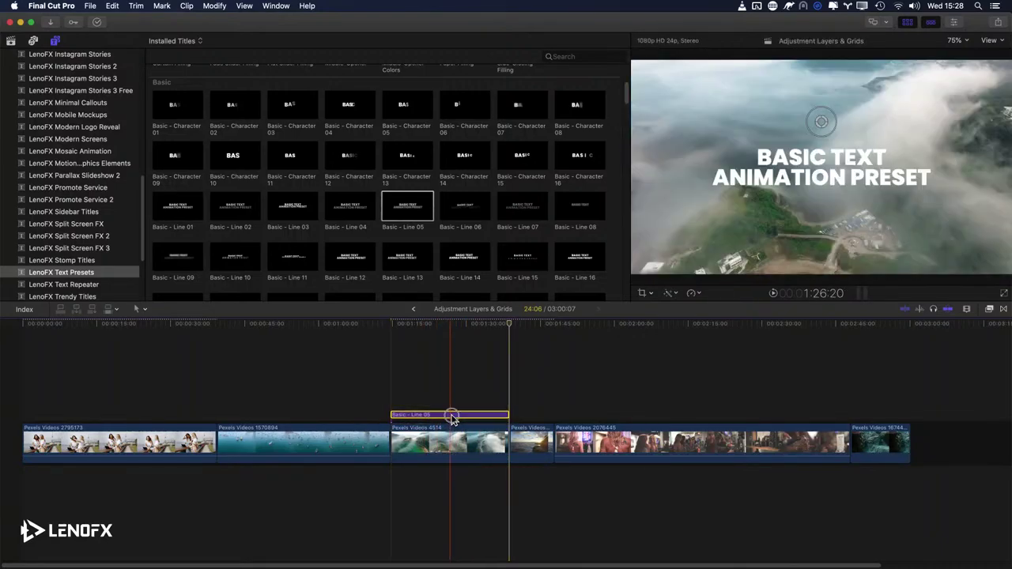
{"action": "key", "text": "/"}
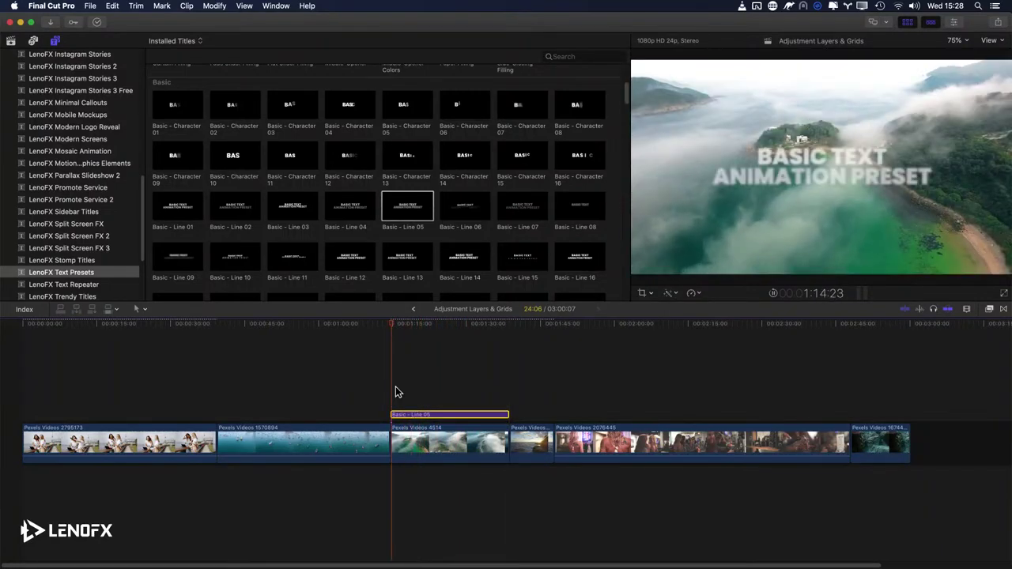
{"action": "key", "text": "space"}
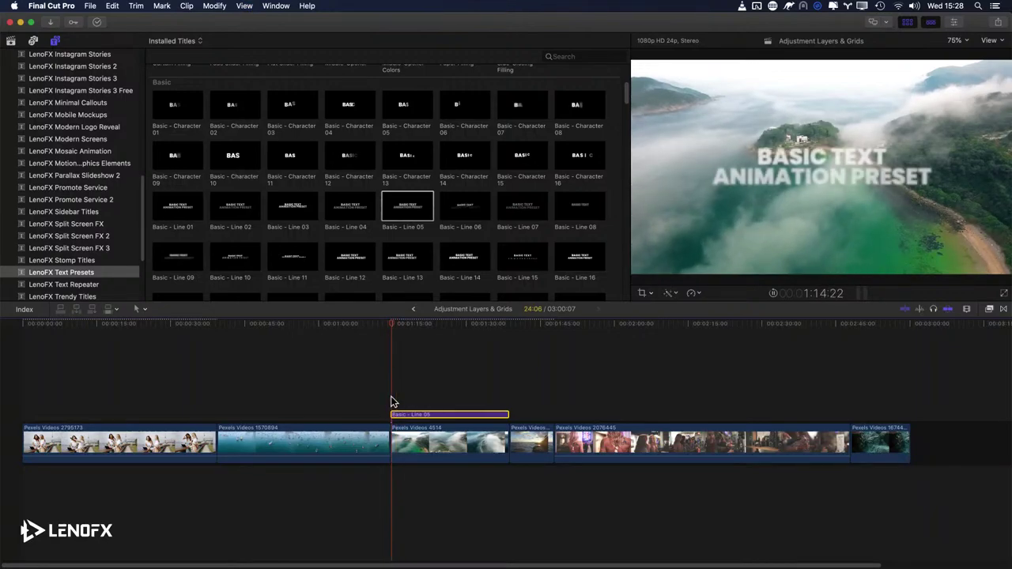
{"action": "key", "text": "space"}
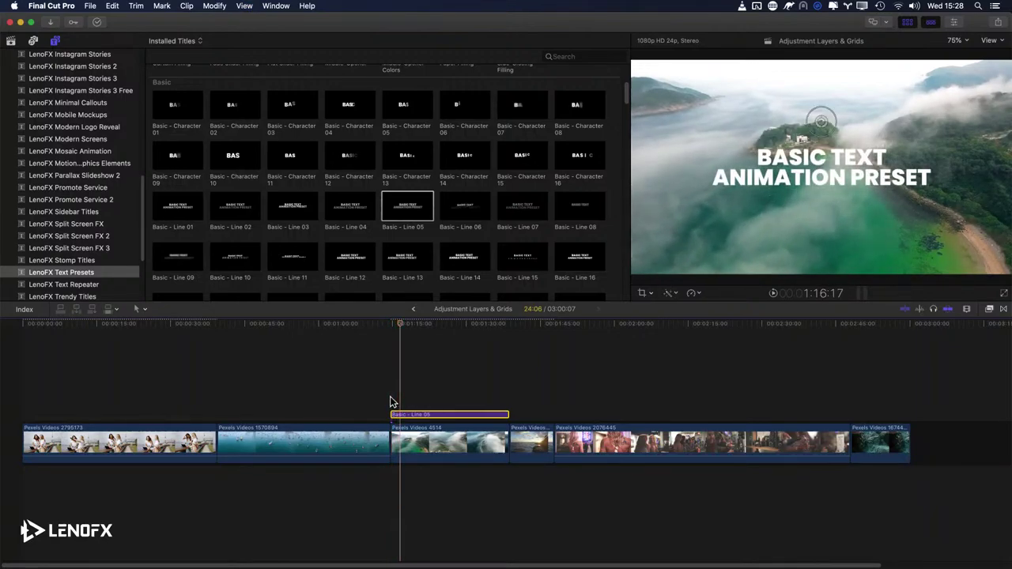
{"action": "key", "text": "space"}
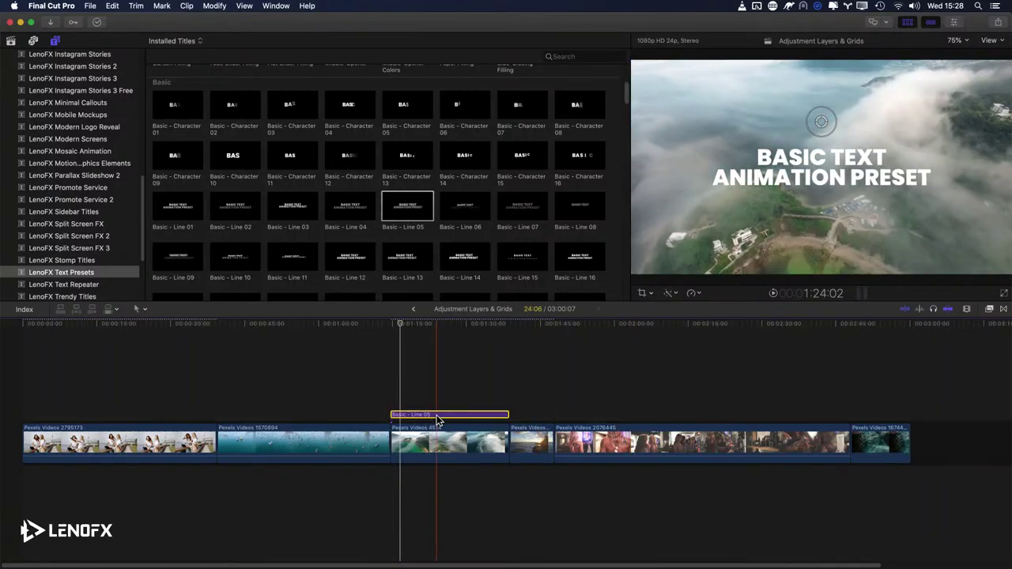
{"action": "left_click", "coordinate": [953, 23]}
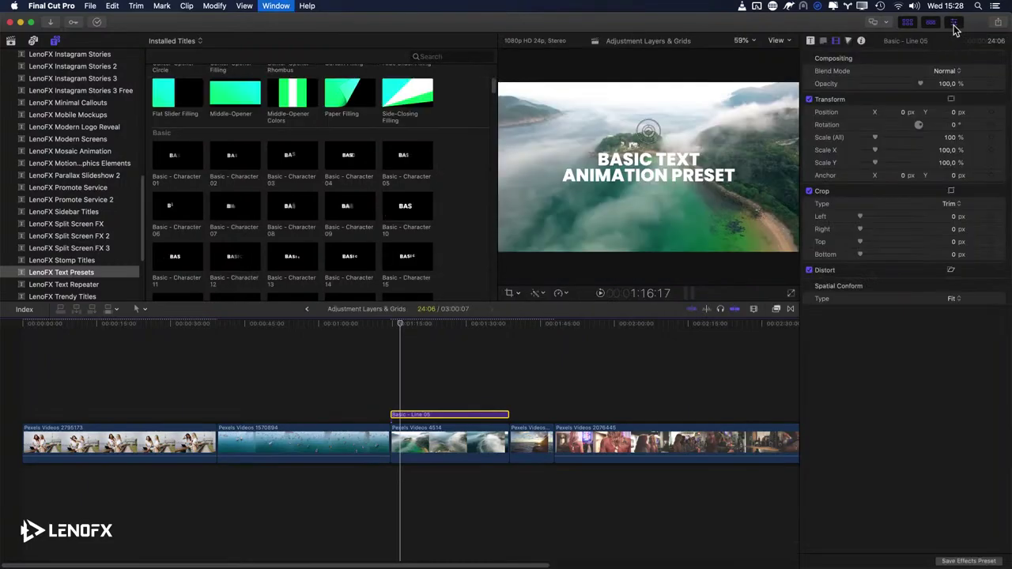
Step: Resize the Inspector panel and show the title's text and animation parameters
{"action": "double_click", "coordinate": [911, 44]}
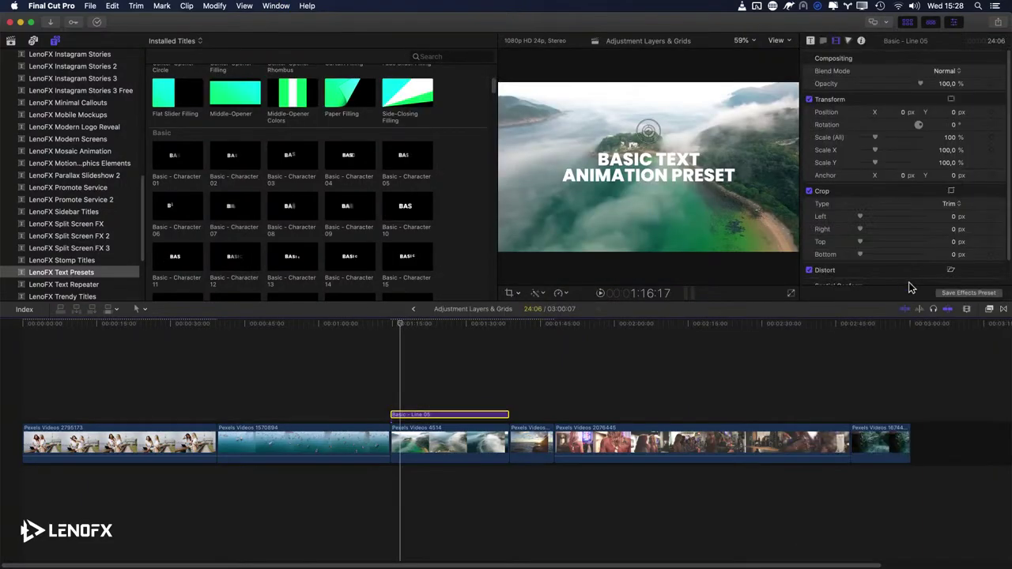
{"action": "double_click", "coordinate": [896, 41]}
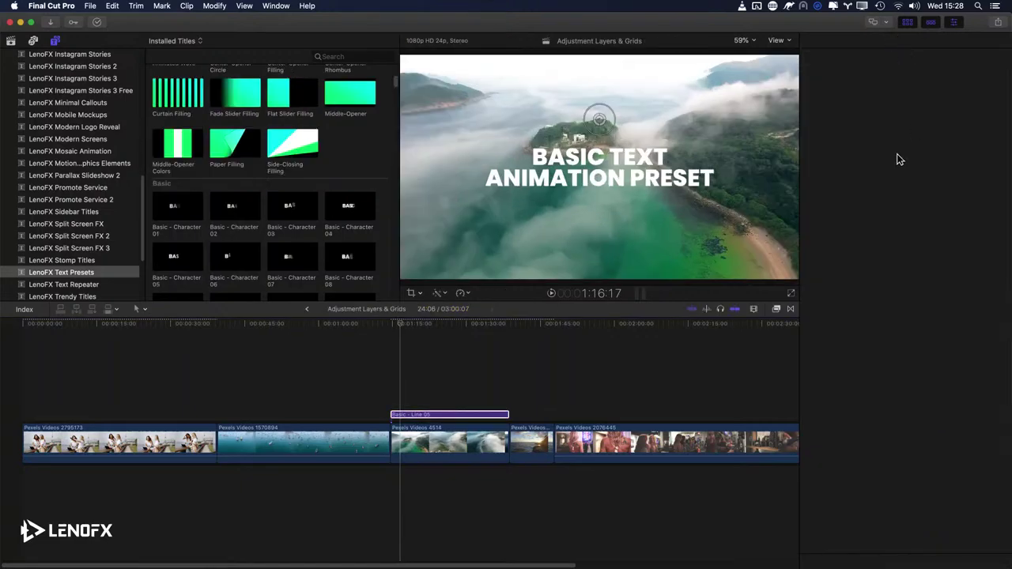
{"action": "key", "text": "cmd+4"}
{"action": "left_click", "coordinate": [458, 323]}
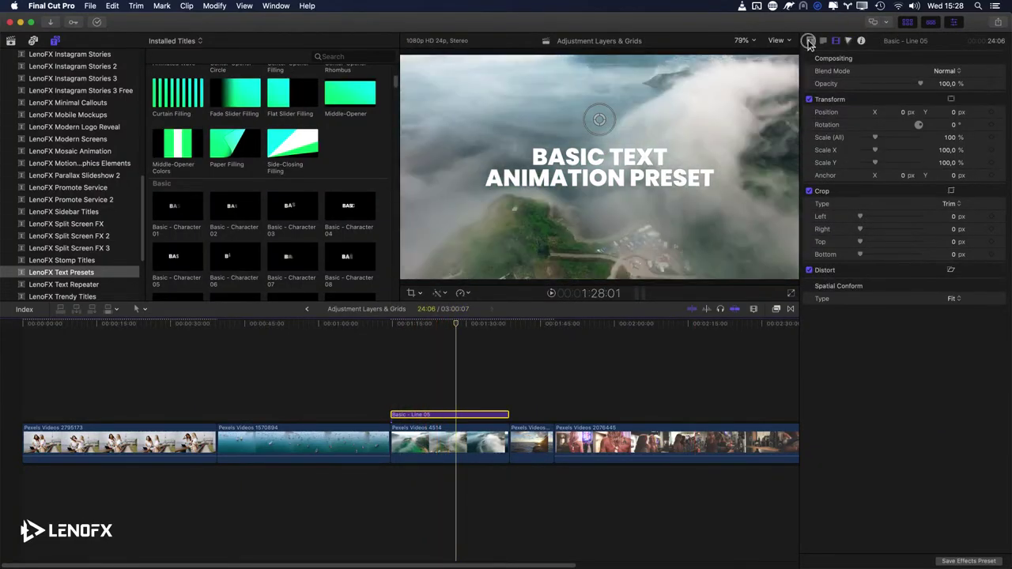
{"action": "left_click", "coordinate": [809, 42]}
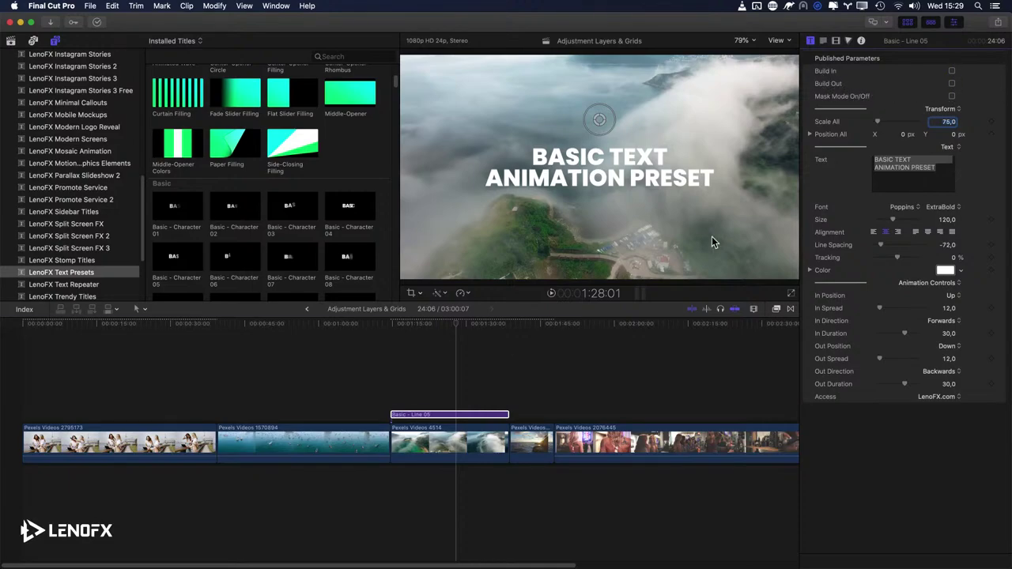
Step: Turn on Build Out, Build In and Mask Mode, playing the title back to check
{"action": "left_click", "coordinate": [393, 369]}
{"action": "key", "text": "space"}
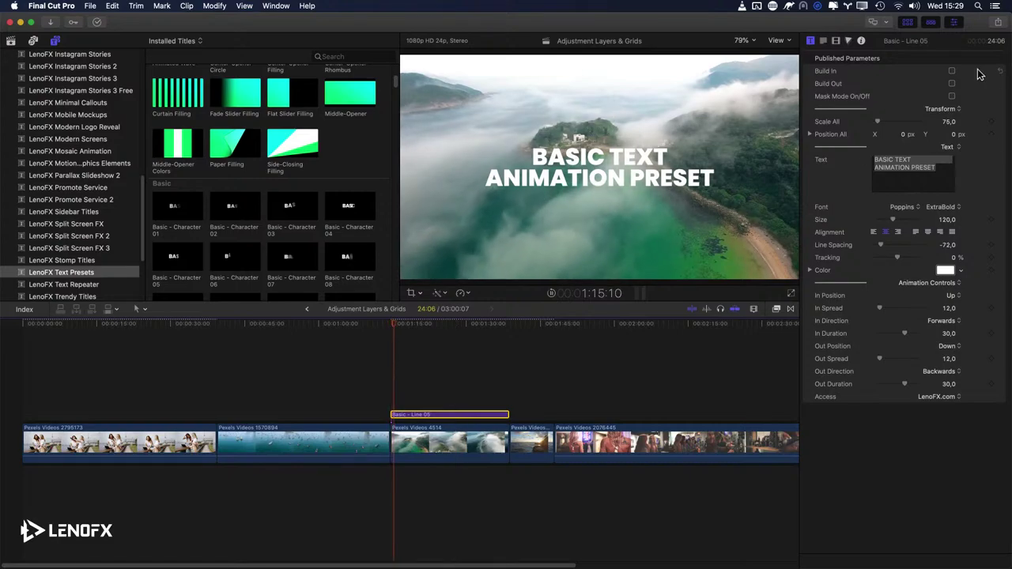
{"action": "left_click", "coordinate": [951, 83]}
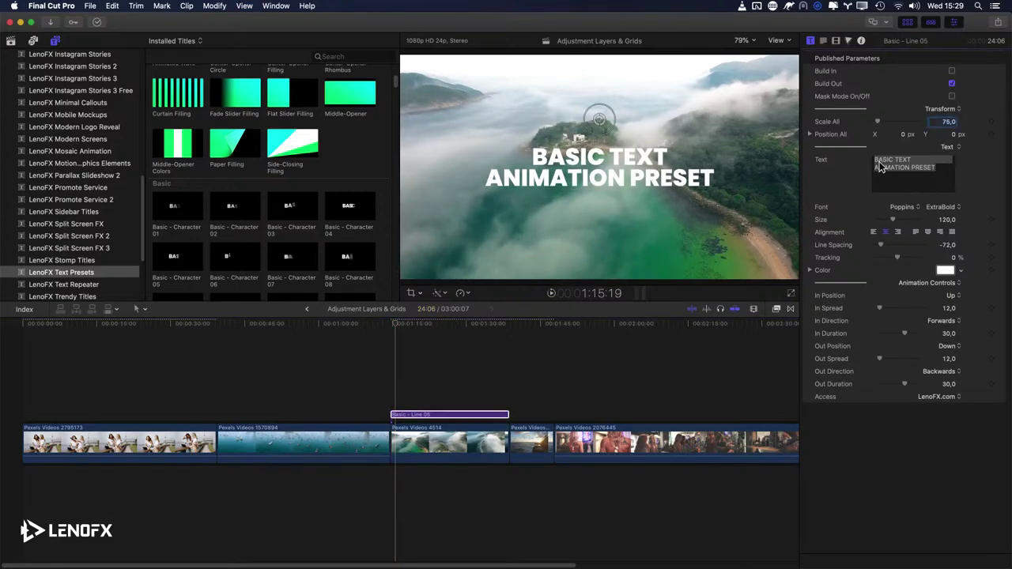
{"action": "left_click", "coordinate": [386, 368]}
{"action": "key", "text": "space"}
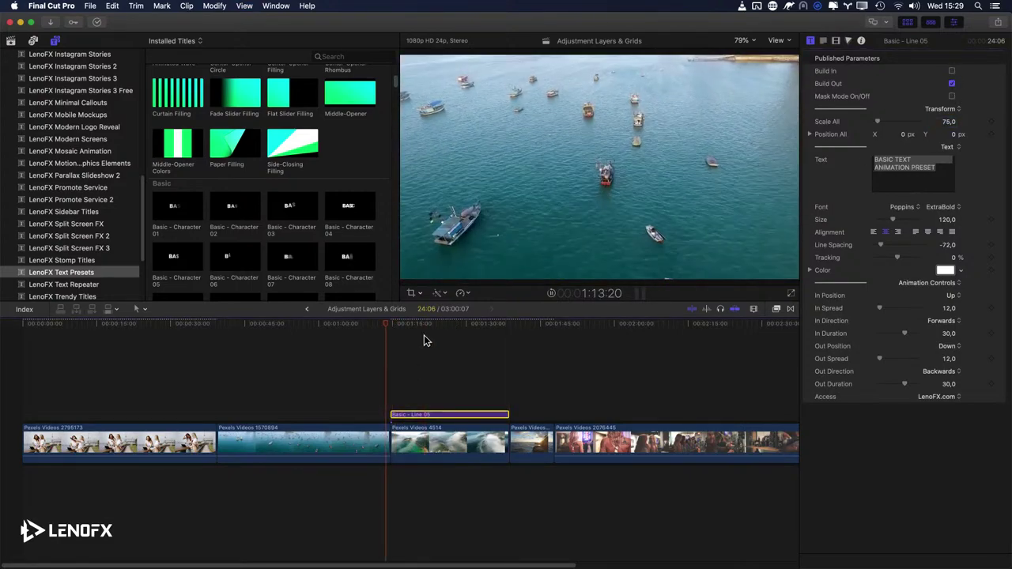
{"action": "key", "text": "space"}
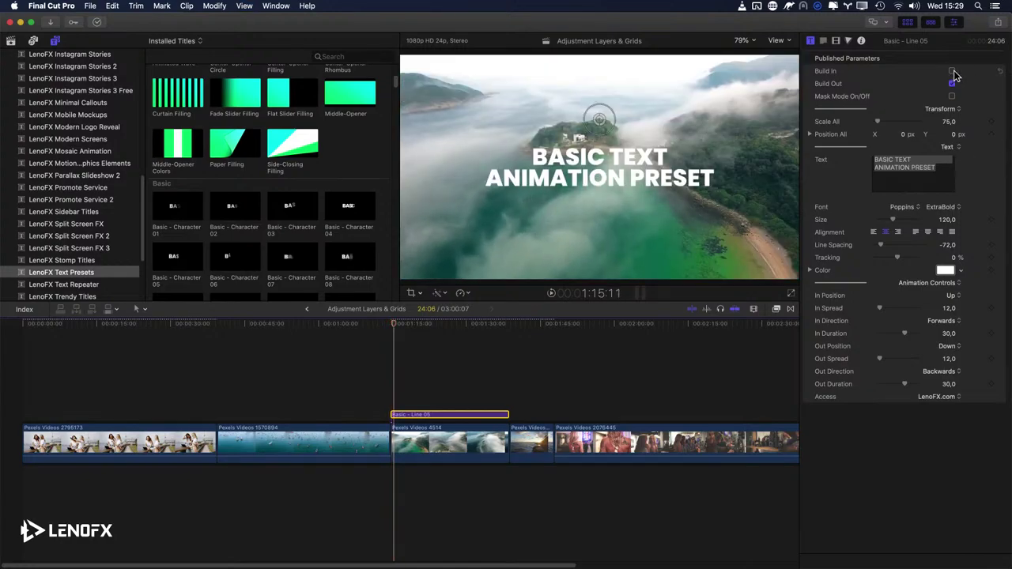
{"action": "left_click", "coordinate": [952, 71]}
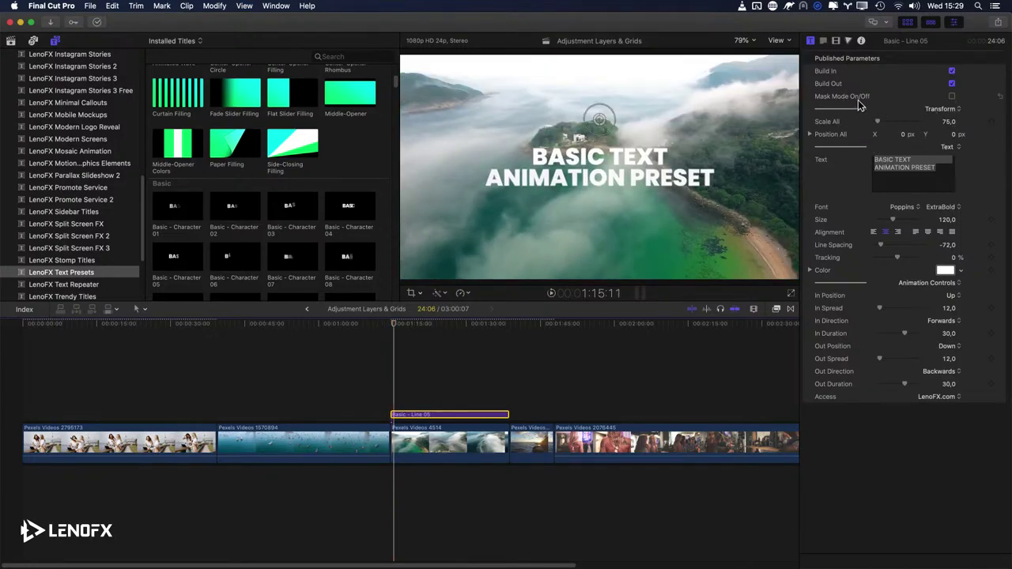
{"action": "left_click", "coordinate": [951, 96]}
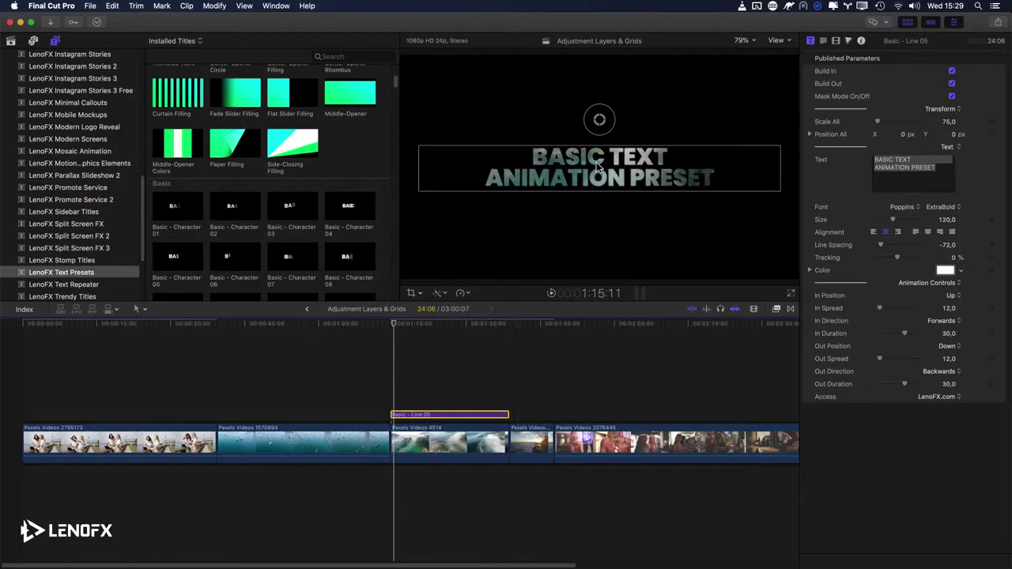
Step: Replace the title's text with NICE
{"action": "left_click", "coordinate": [948, 182]}
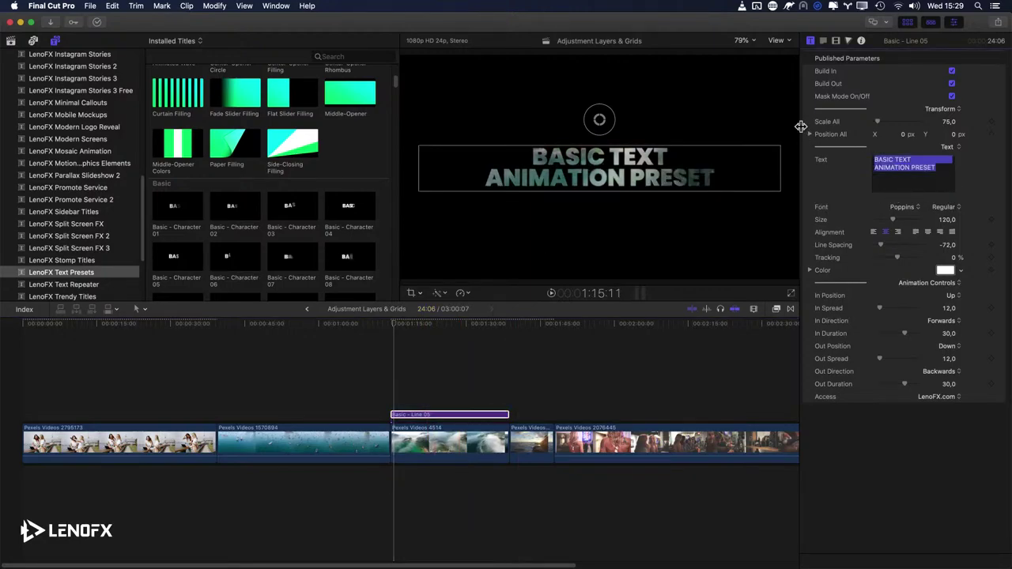
{"action": "type", "text": "nic"}
{"action": "key", "text": "BackSpace"}
{"action": "key", "text": "BackSpace"}
{"action": "key", "text": "BackSpace"}
{"action": "type", "text": "NI"}
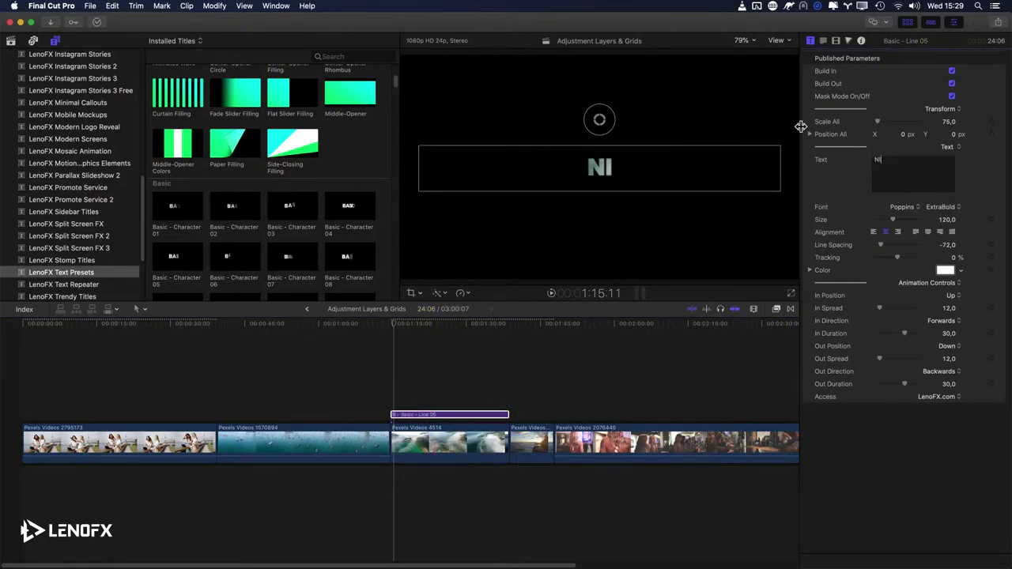
{"action": "type", "text": "CE"}
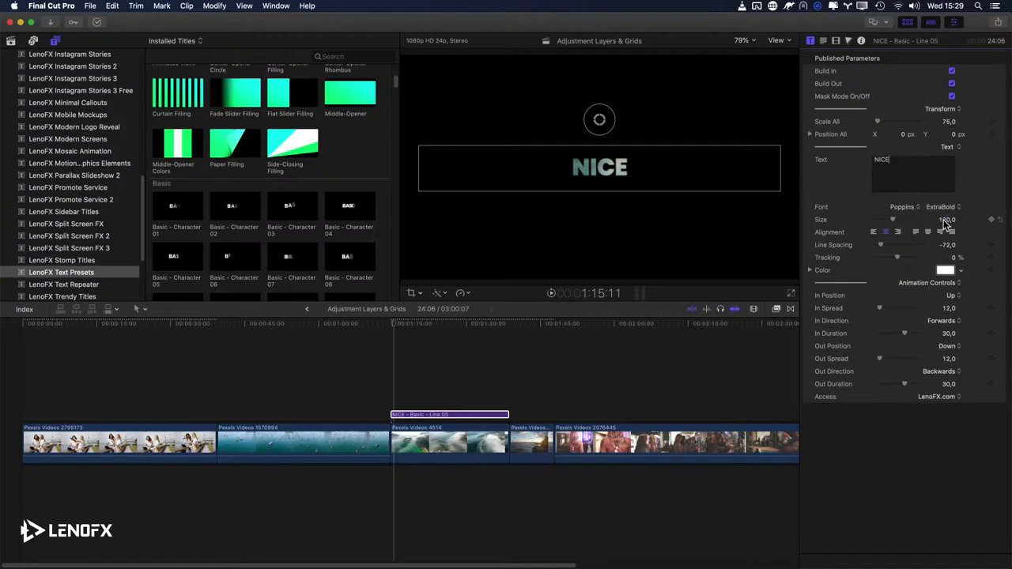
Step: Switch Mask Mode off so footage shows behind white text, reverting trial scale and position moves
{"action": "left_click_drag", "start_coordinate": [946, 225], "coordinate": [960, 225]}
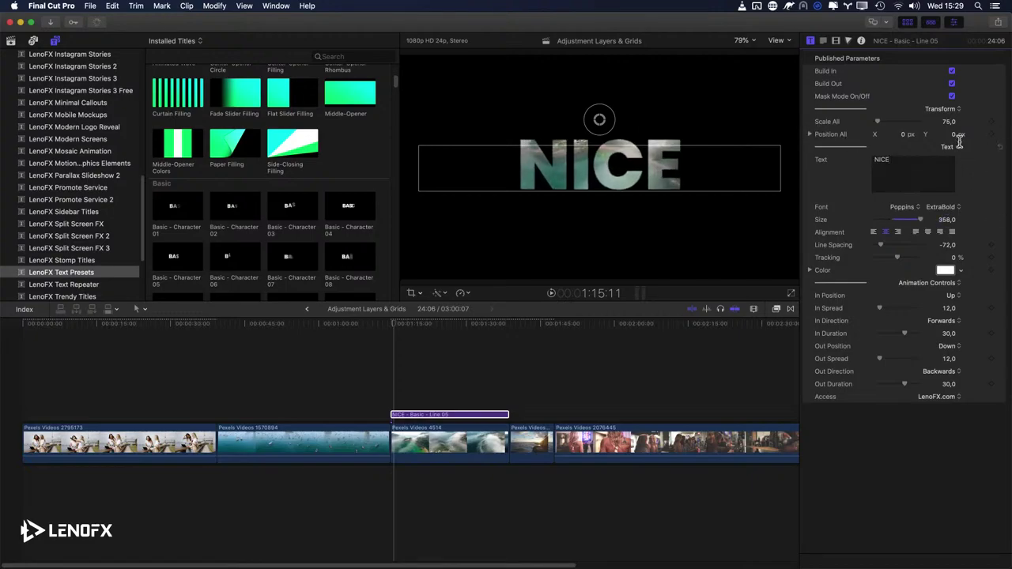
{"action": "left_click", "coordinate": [951, 95]}
{"action": "left_click", "coordinate": [951, 96]}
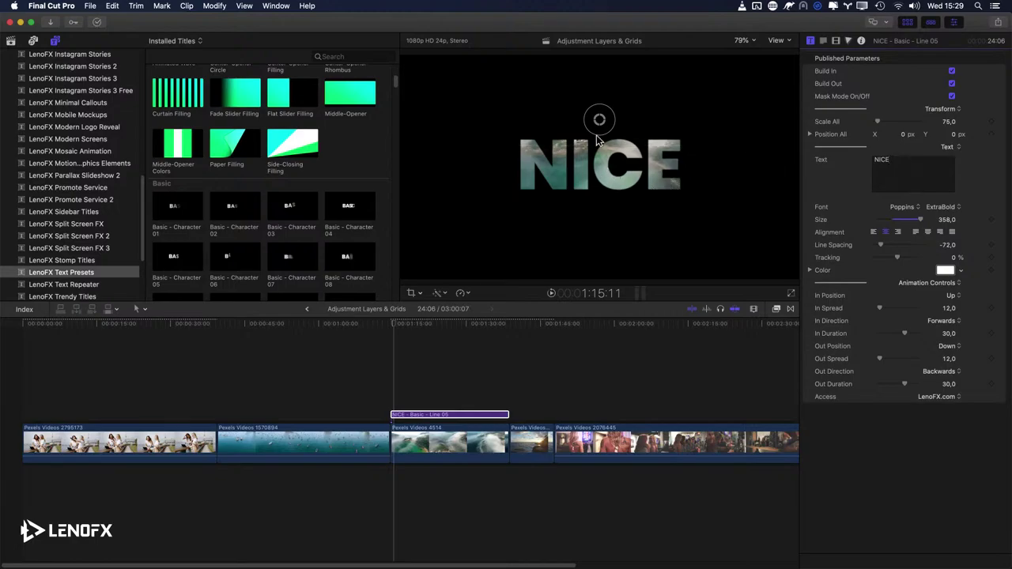
{"action": "left_click_drag", "start_coordinate": [600, 120], "coordinate": [599, 120]}
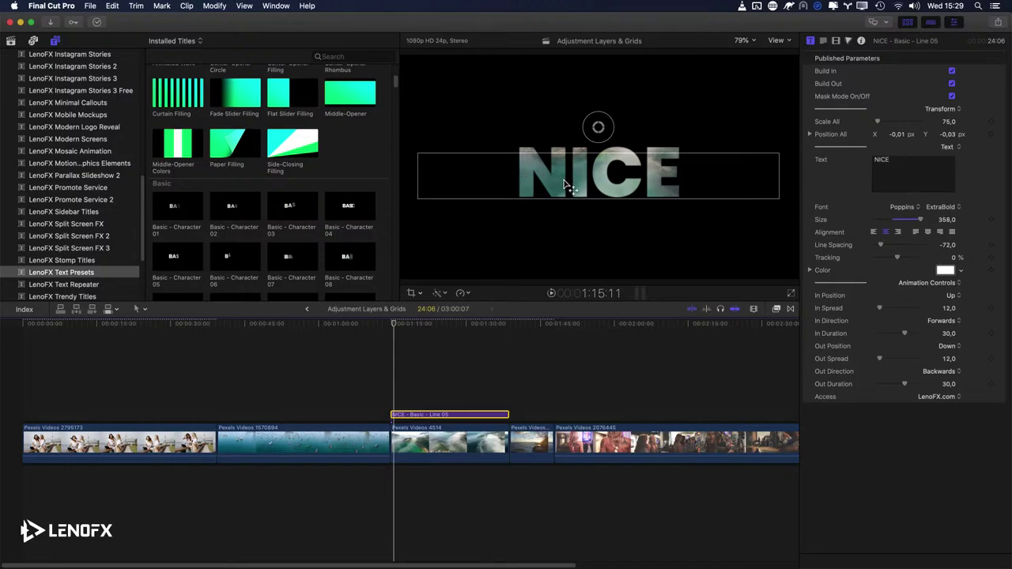
{"action": "left_click", "coordinate": [951, 96]}
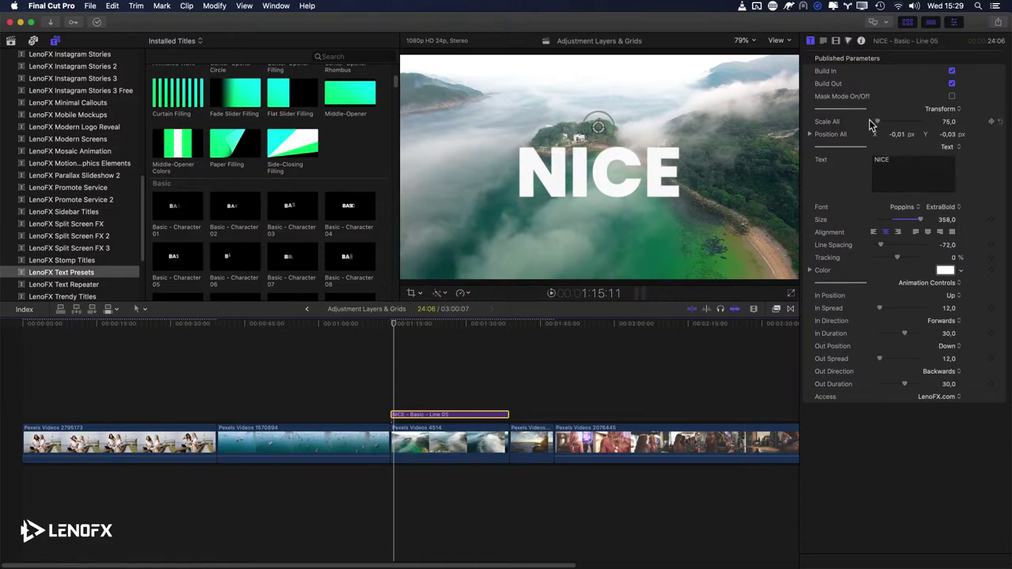
{"action": "mouse_move", "coordinate": [879, 125]}
{"action": "left_mouse_down"}
{"action": "mouse_move", "coordinate": [901, 136]}
{"action": "mouse_move", "coordinate": [892, 140]}
{"action": "left_mouse_up"}
{"action": "key", "text": "super+z"}
{"action": "key", "text": "super+z"}
{"action": "left_click_drag", "start_coordinate": [603, 130], "coordinate": [506, 190]}
{"action": "key", "text": "super+z"}
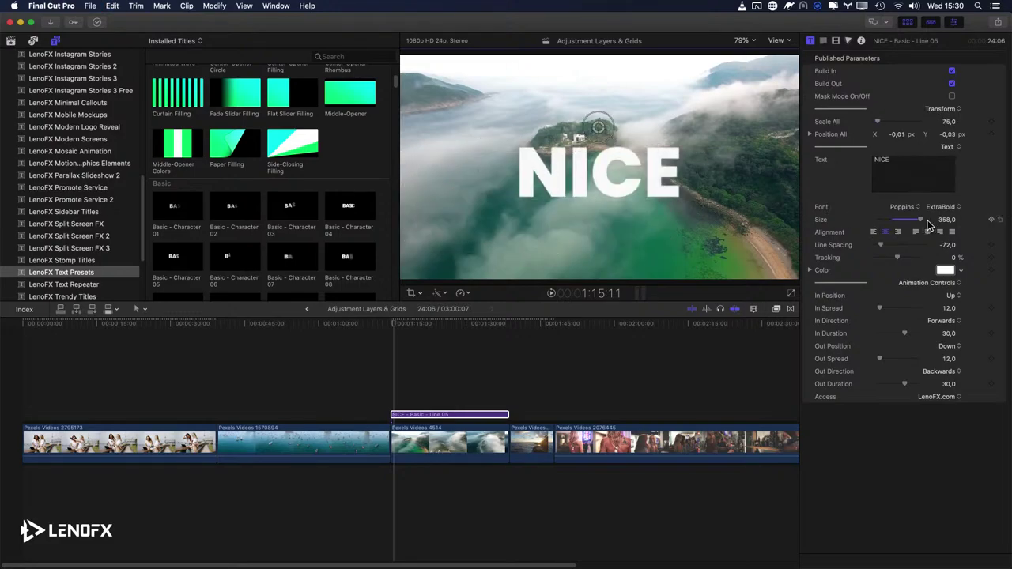
Step: Set the NICE text size to 100
{"action": "left_click_drag", "start_coordinate": [920, 220], "coordinate": [887, 221]}
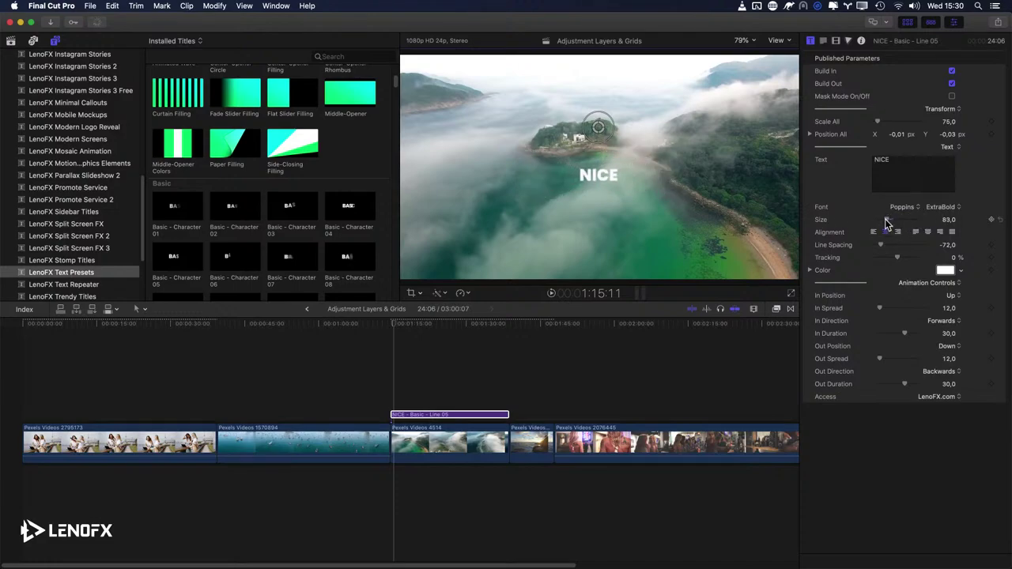
{"action": "left_click", "coordinate": [949, 222]}
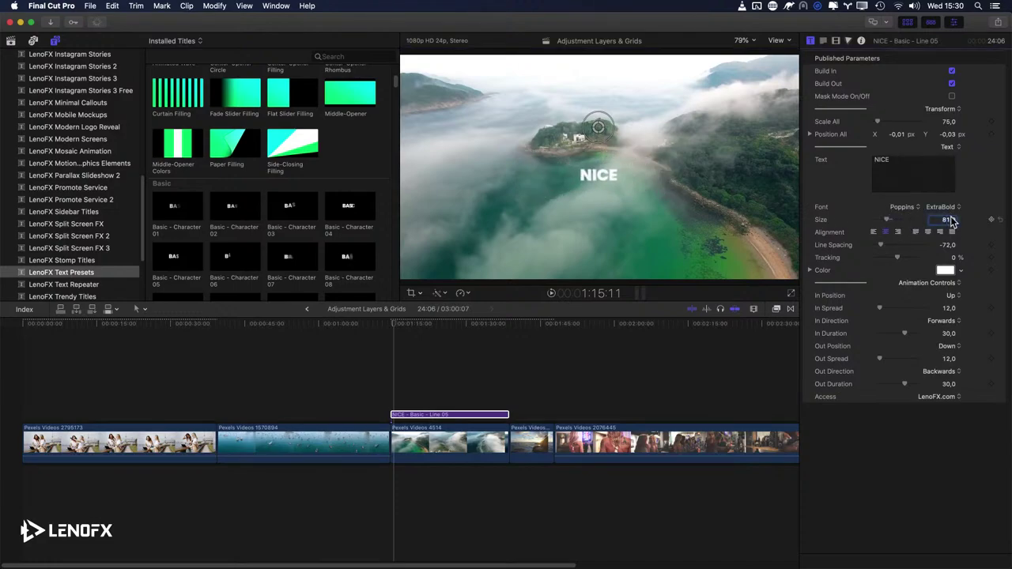
{"action": "type", "text": "100"}
{"action": "key", "text": "Return"}
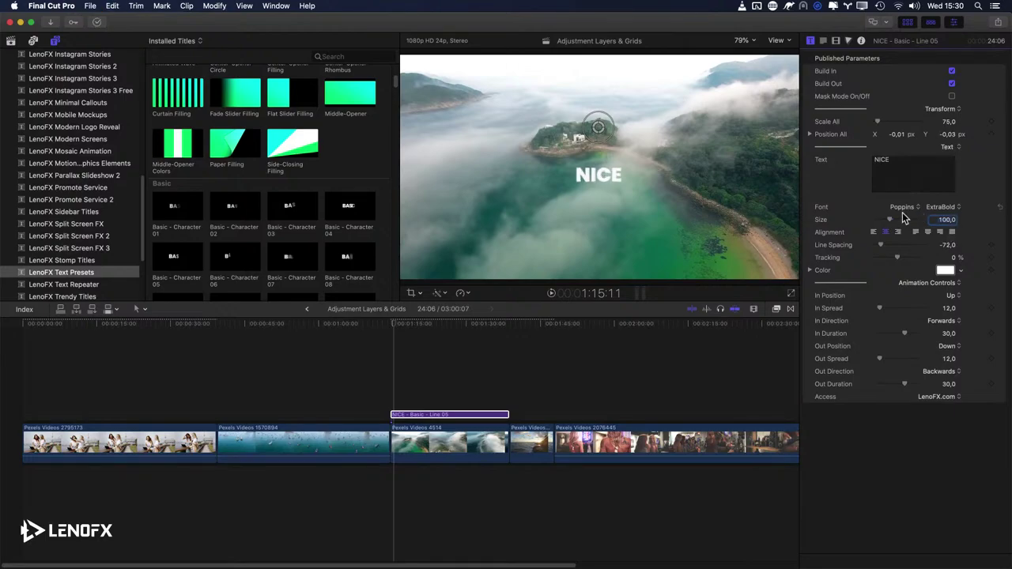
{"action": "left_click", "coordinate": [905, 210]}
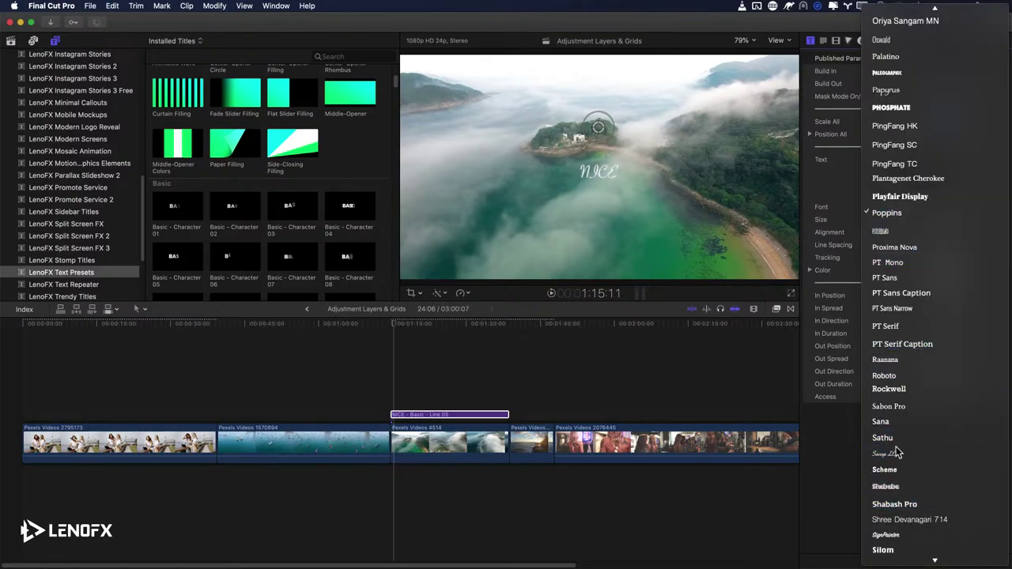
Step: Try Savoye LET, then set the font to Roboto Regular and commit Scale All at 75
{"action": "left_click", "coordinate": [879, 501]}
{"action": "left_click", "coordinate": [902, 210]}
{"action": "key", "text": "Up"}
{"action": "key", "text": "Up"}
{"action": "key", "text": "Up"}
{"action": "key", "text": "Up"}
{"action": "key", "text": "Up"}
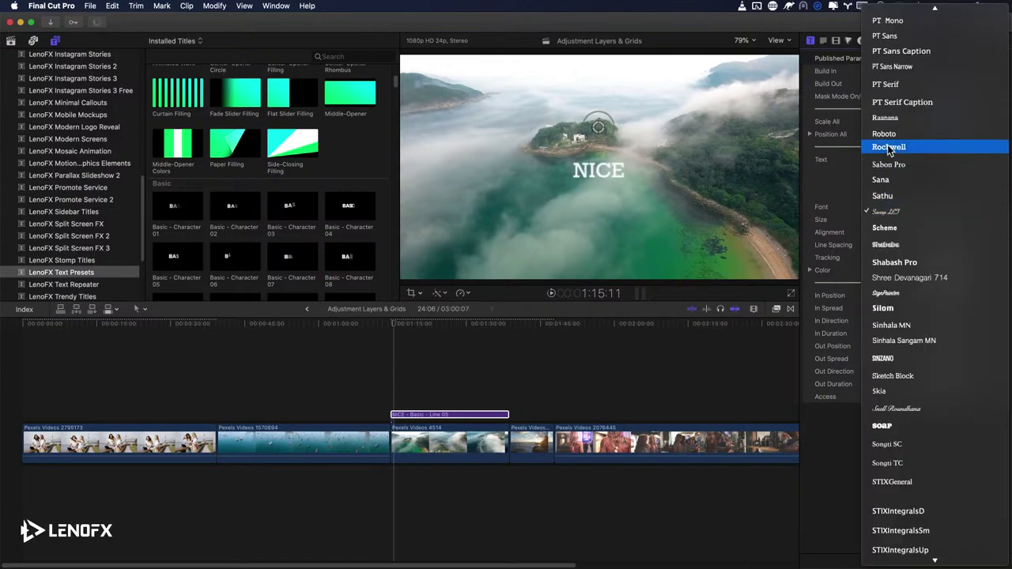
{"action": "key", "text": "Return"}
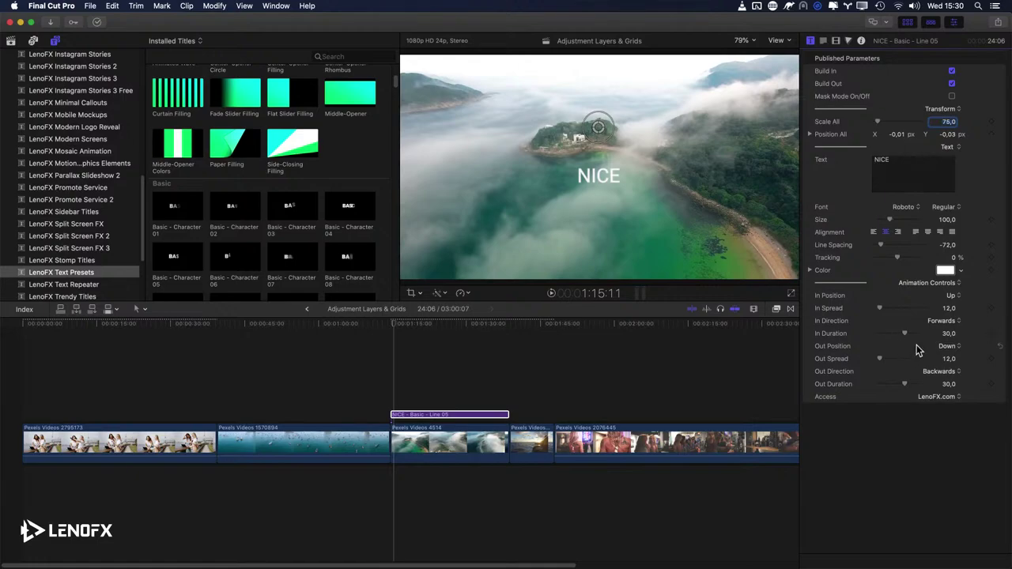
{"action": "key", "text": "Return"}
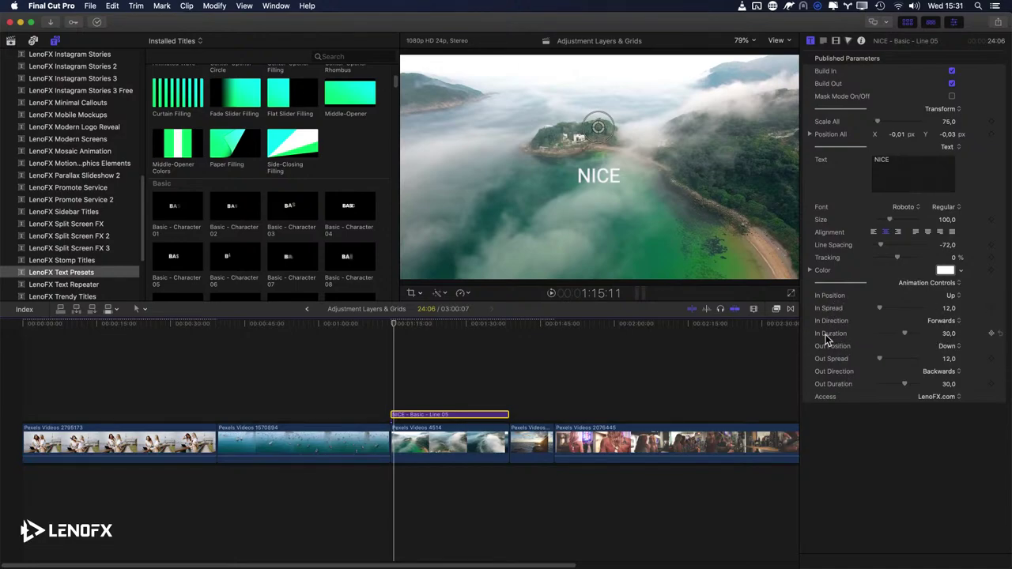
Step: Shift the NICE title clip slightly later on the timeline and preview it
{"action": "left_click_drag", "start_coordinate": [906, 334], "coordinate": [898, 338]}
{"action": "key", "text": "super+z"}
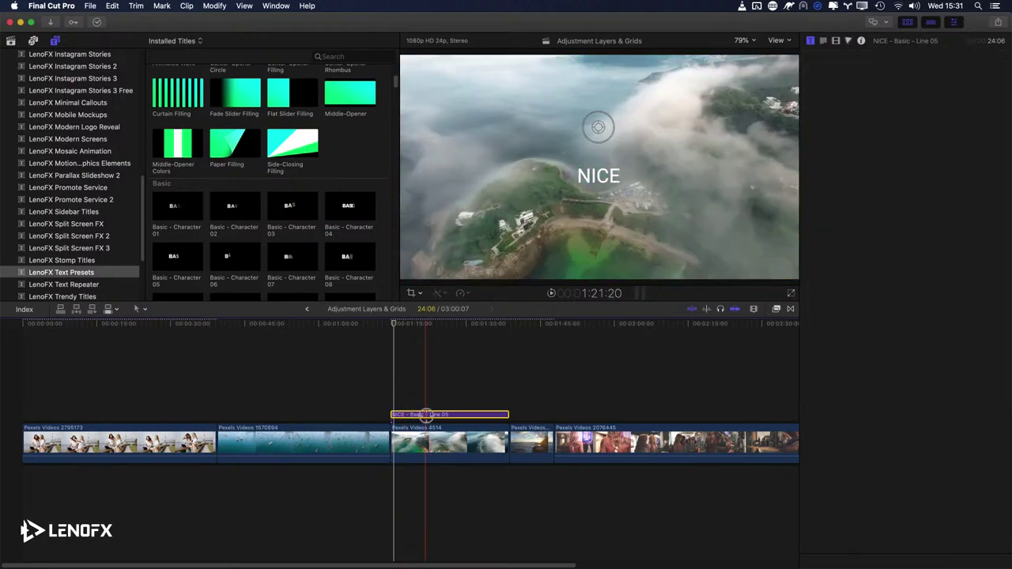
{"action": "left_click_drag", "start_coordinate": [425, 416], "coordinate": [409, 407]}
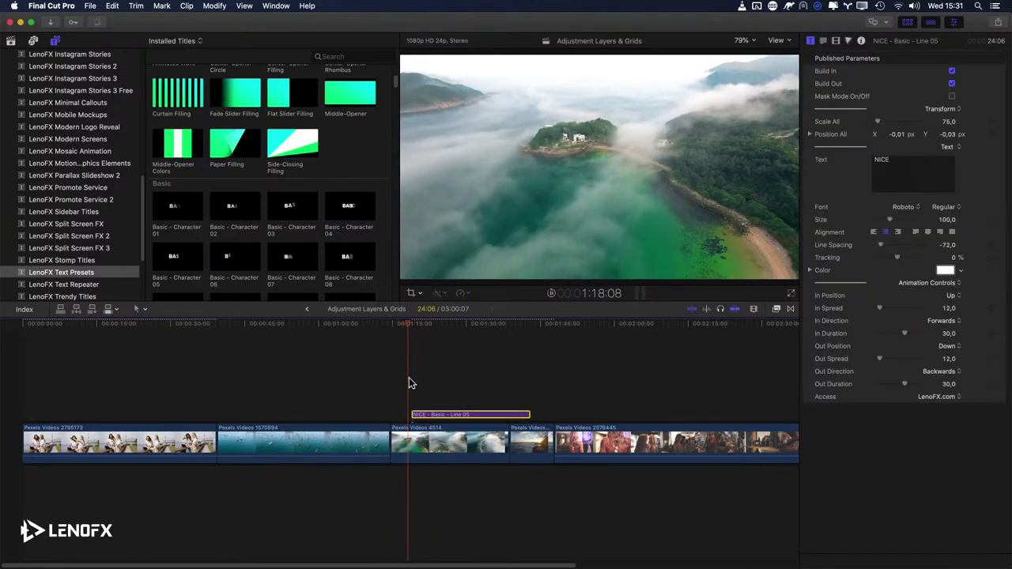
{"action": "key", "text": "space"}
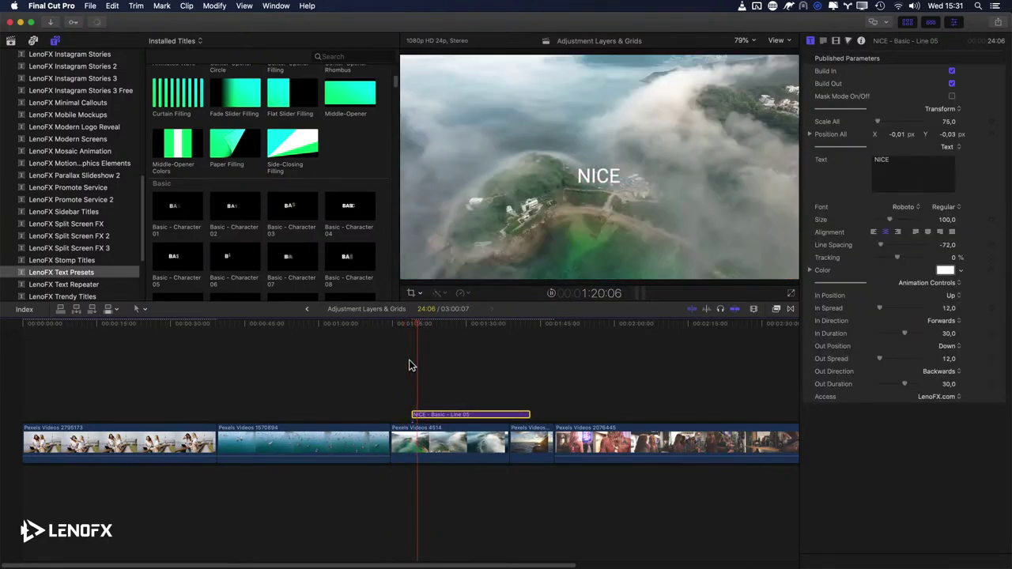
{"action": "key", "text": "space"}
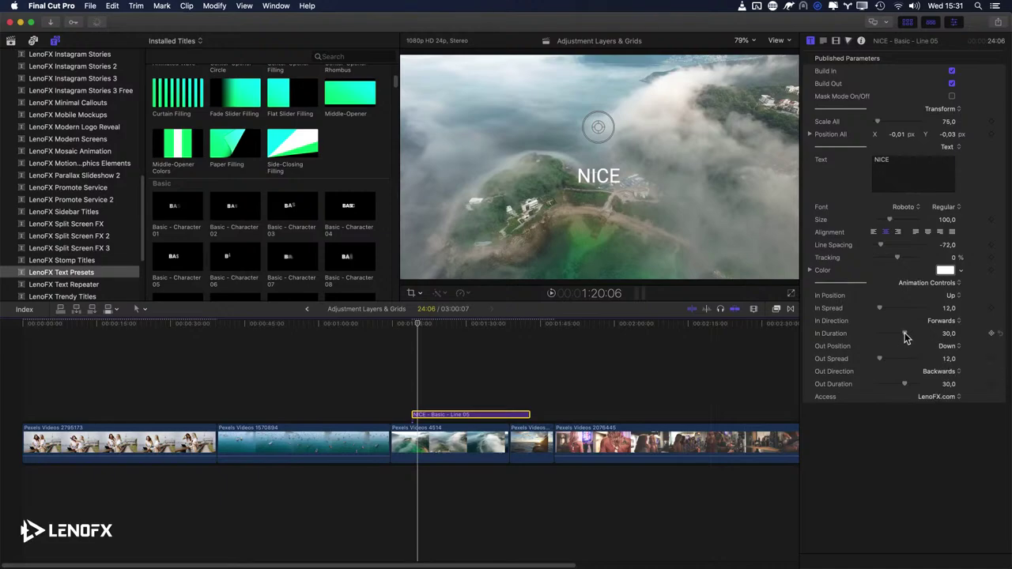
Step: Set the title's In Duration to 44 after previewing a shorter intro
{"action": "left_click_drag", "start_coordinate": [905, 334], "coordinate": [887, 338]}
{"action": "left_click", "coordinate": [411, 404]}
{"action": "key", "text": "space"}
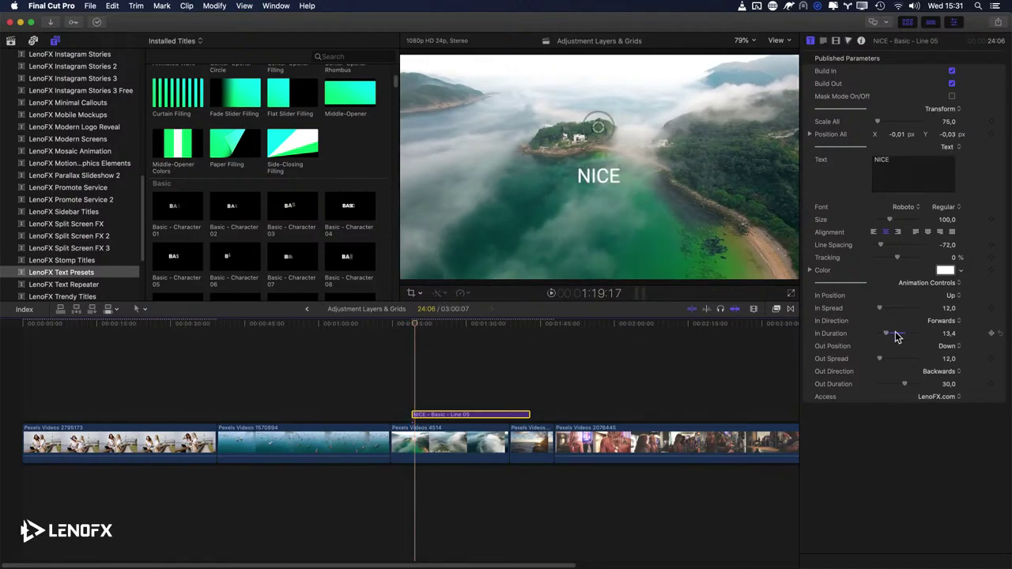
{"action": "left_click_drag", "start_coordinate": [885, 336], "coordinate": [944, 334]}
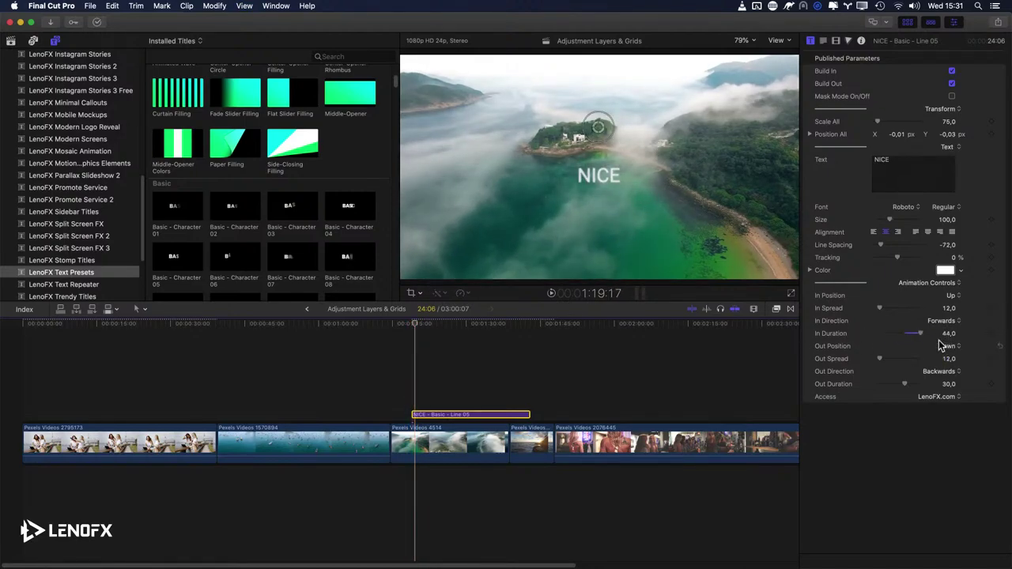
{"action": "left_click", "coordinate": [910, 166]}
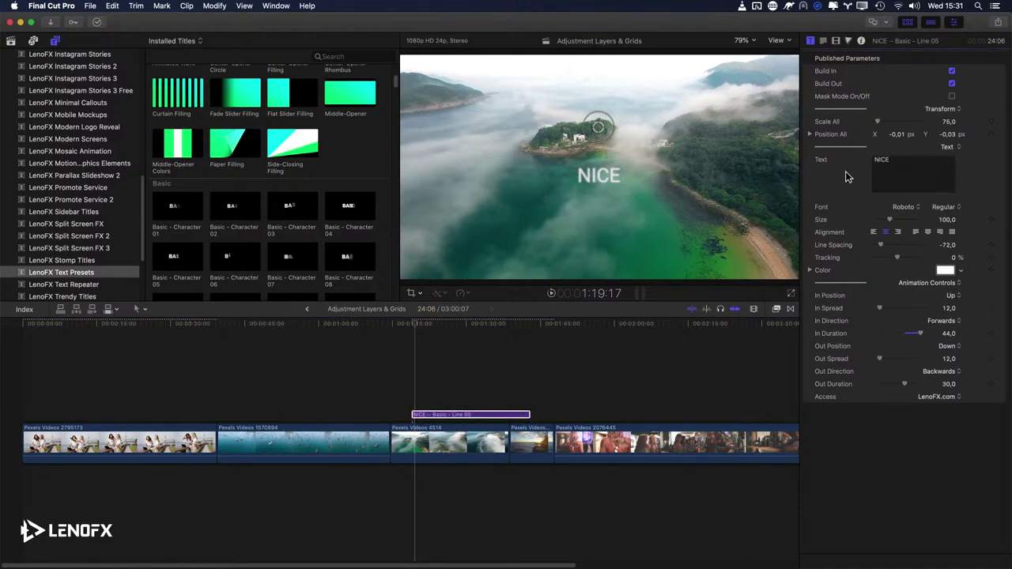
Step: Change the title text to two lines, 'line' and 'Line line', and play it back
{"action": "type", "text": "nice"}
{"action": "key", "text": "BackSpace"}
{"action": "key", "text": "BackSpace"}
{"action": "key", "text": "BackSpace"}
{"action": "key", "text": "BackSpace"}
{"action": "type", "text": "line"}
{"action": "key", "text": "Return"}
{"action": "type", "text": "Line lin"}
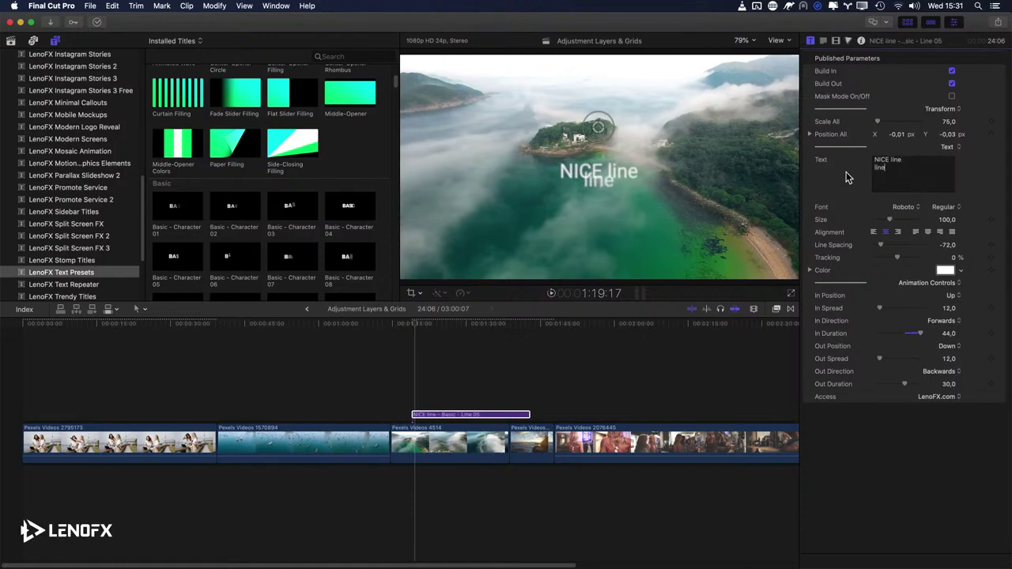
{"action": "type", "text": "e"}
{"action": "key", "text": "space"}
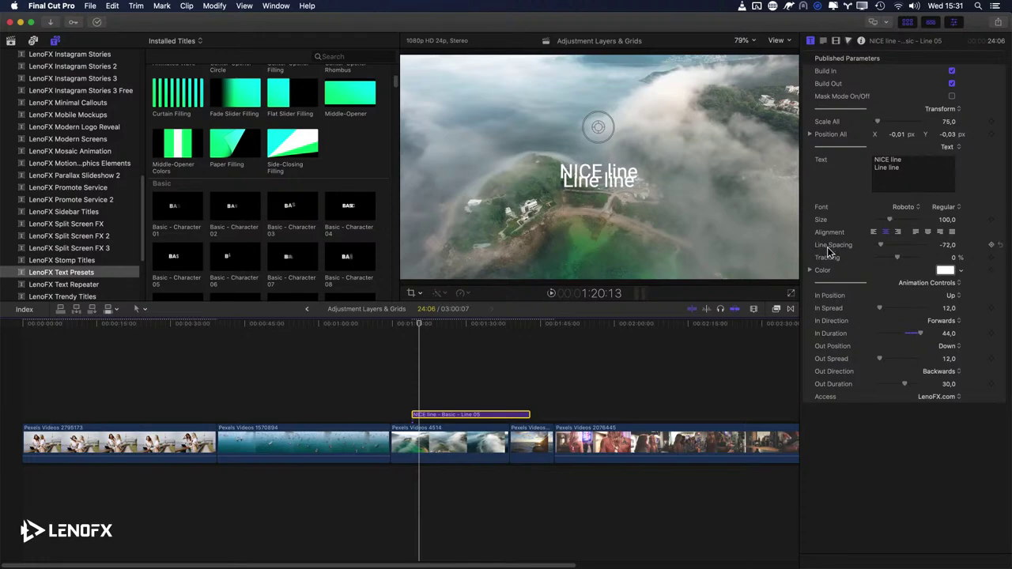
Step: Increase the line spacing and adjust In Duration to 21.79
{"action": "left_click_drag", "start_coordinate": [883, 247], "coordinate": [895, 247]}
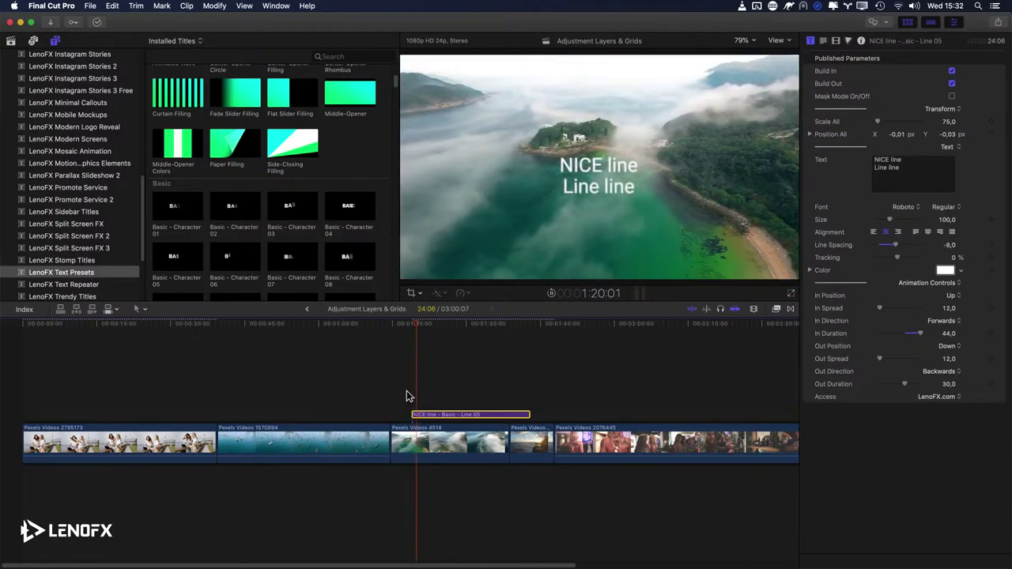
{"action": "left_click_drag", "start_coordinate": [933, 332], "coordinate": [886, 337]}
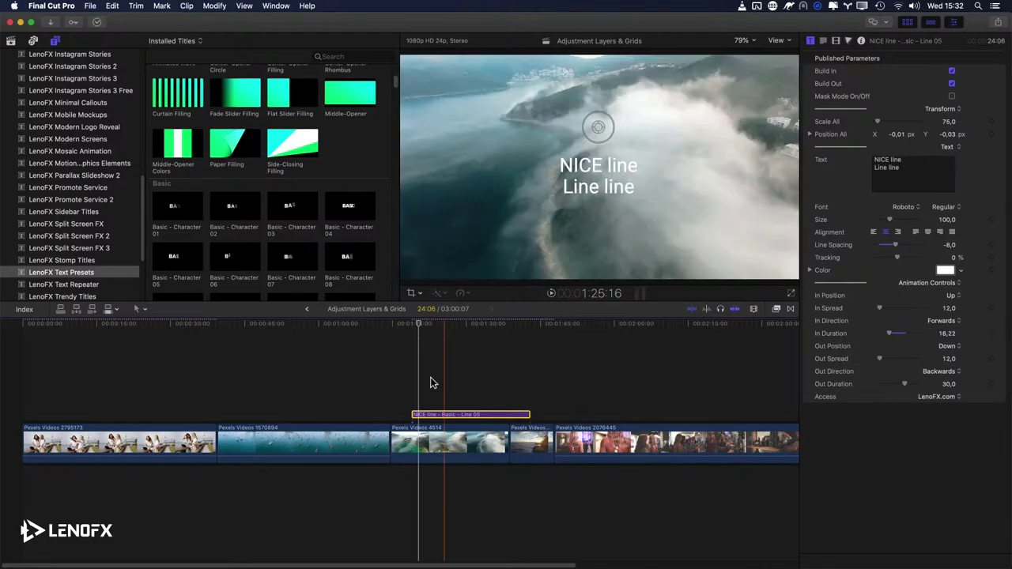
{"action": "left_click", "coordinate": [413, 385]}
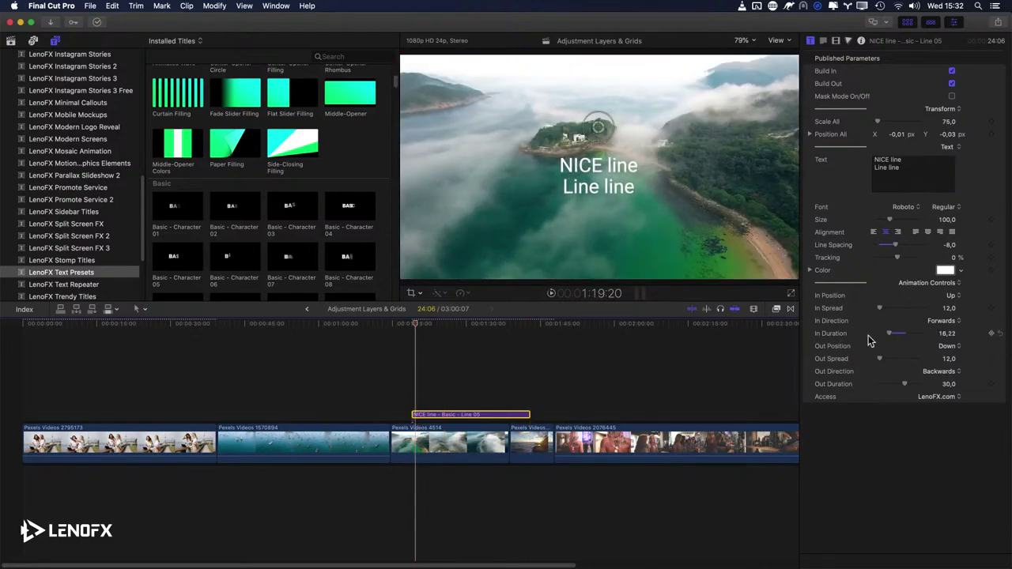
{"action": "left_click_drag", "start_coordinate": [891, 336], "coordinate": [897, 334]}
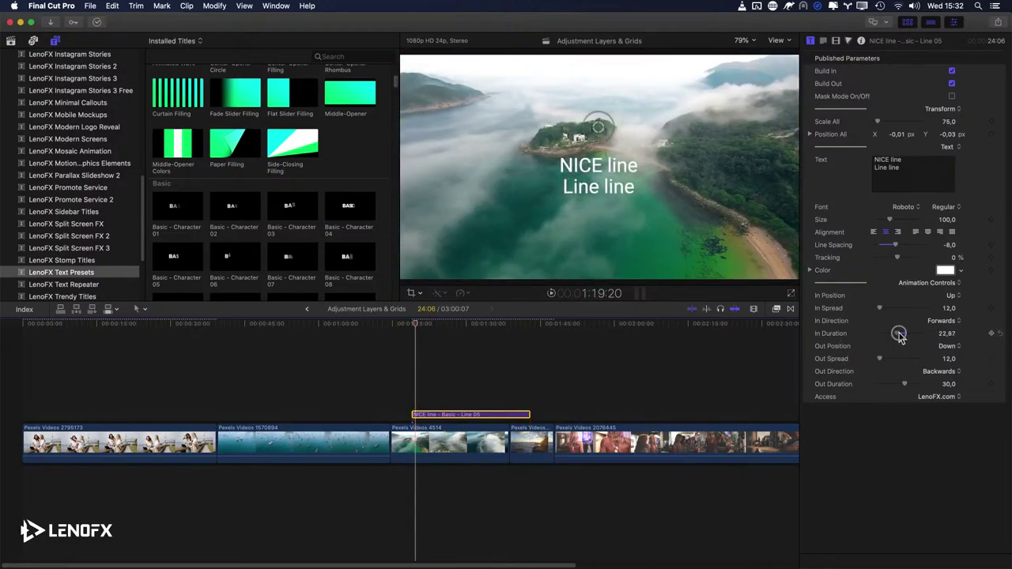
Step: Add three lines of filler text so the title has five lines, and preview it
{"action": "left_click", "coordinate": [909, 167]}
{"action": "key", "text": "Return"}
{"action": "type", "text": "asdjflkadskjf"}
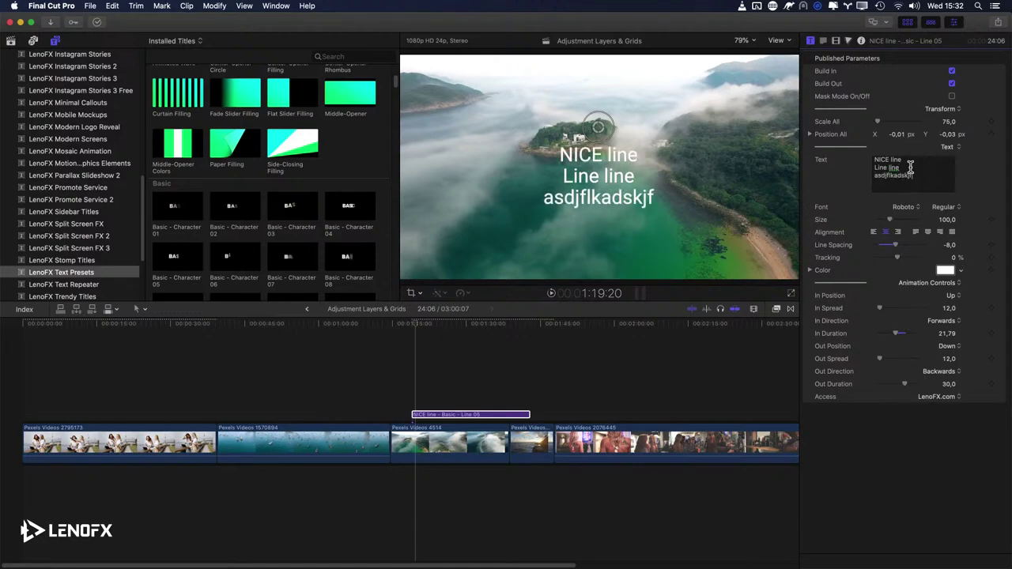
{"action": "key", "text": "Return"}
{"action": "type", "text": "asdjfklasdlkfjasdf"}
{"action": "key", "text": "Return"}
{"action": "type", "text": "asdfkjasdklfjl"}
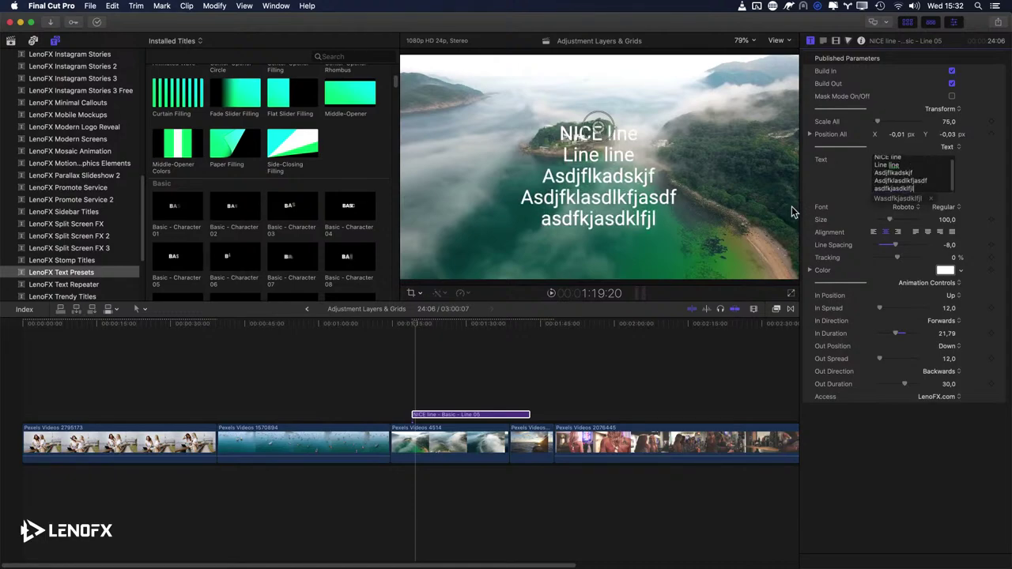
{"action": "left_click", "coordinate": [418, 387]}
{"action": "left_click", "coordinate": [410, 342]}
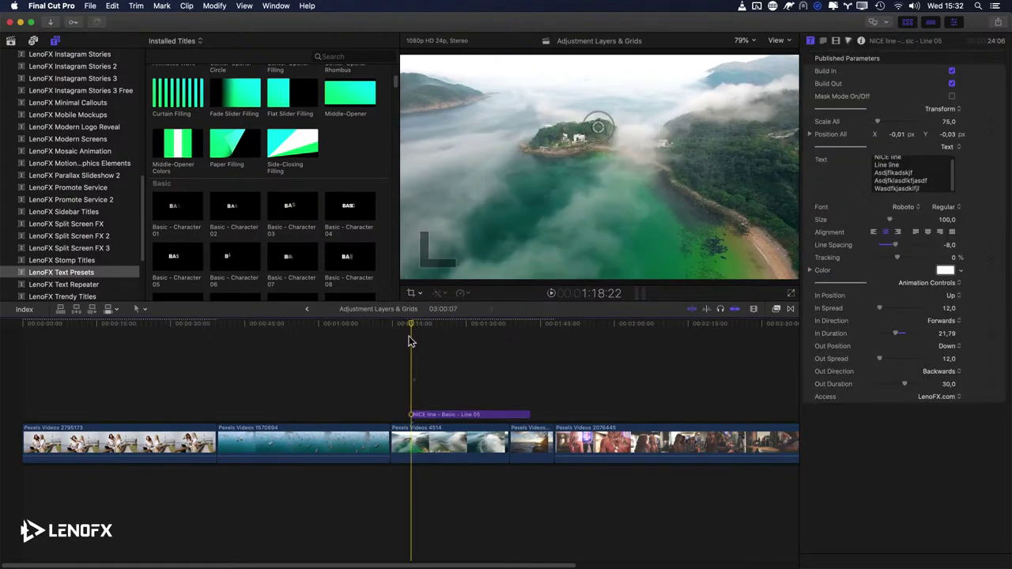
{"action": "key", "text": "space"}
{"action": "key", "text": "space"}
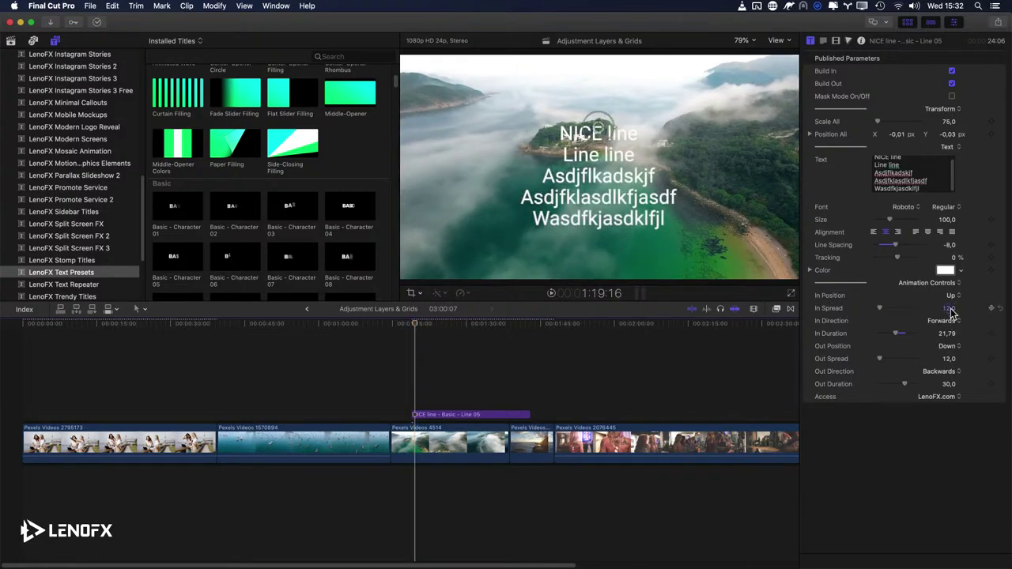
Step: Try In Spread values of 1, 50 and 12, previewing the build-in each time
{"action": "left_click_drag", "start_coordinate": [951, 314], "coordinate": [953, 314]}
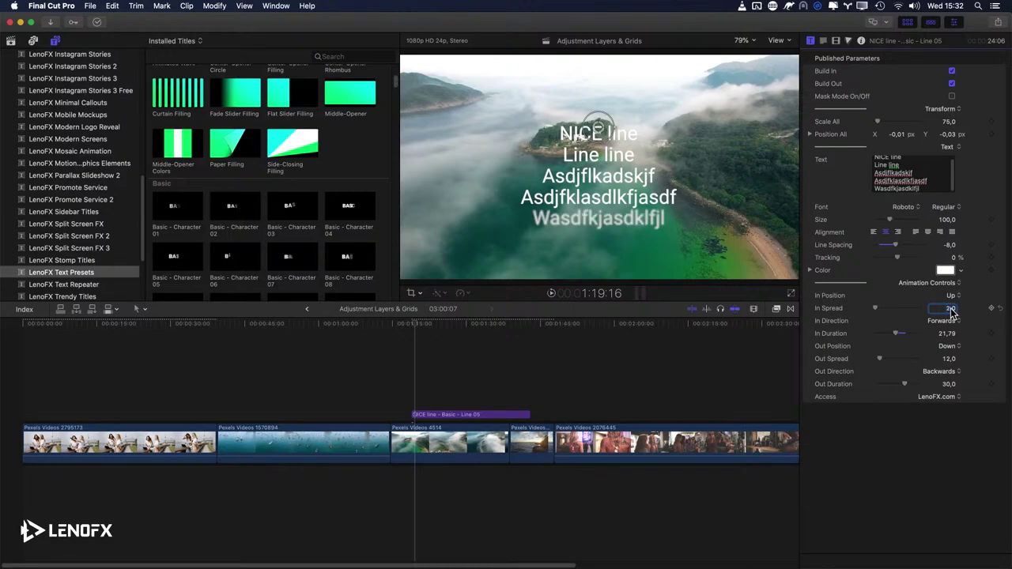
{"action": "key", "text": "Return"}
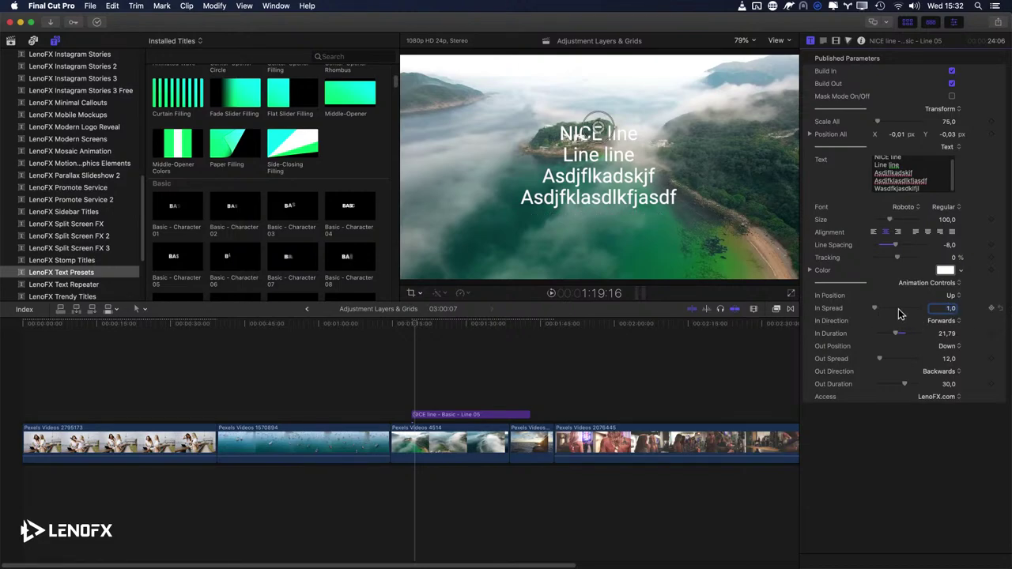
{"action": "left_click", "coordinate": [413, 392]}
{"action": "key", "text": "space"}
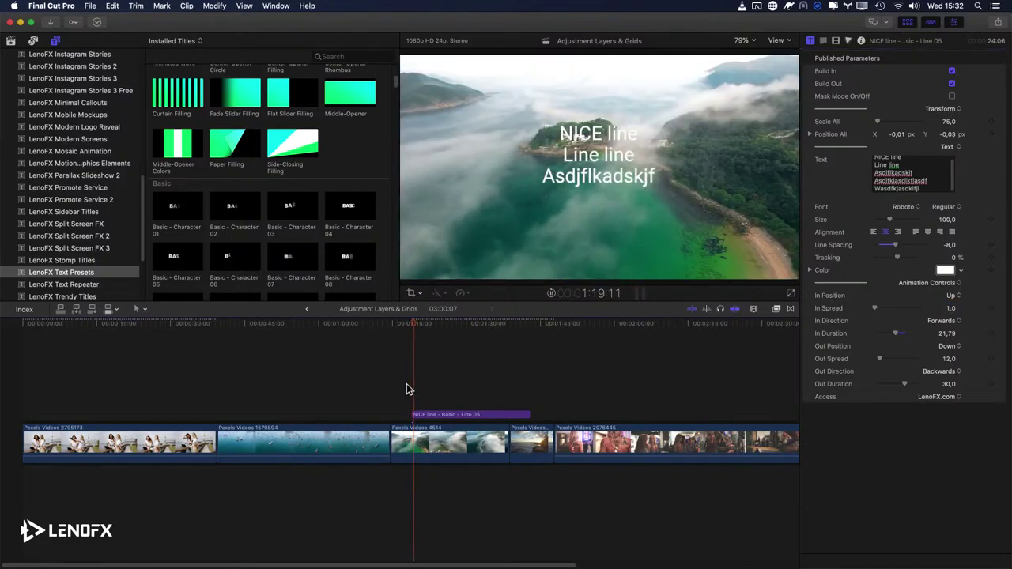
{"action": "left_click", "coordinate": [946, 310]}
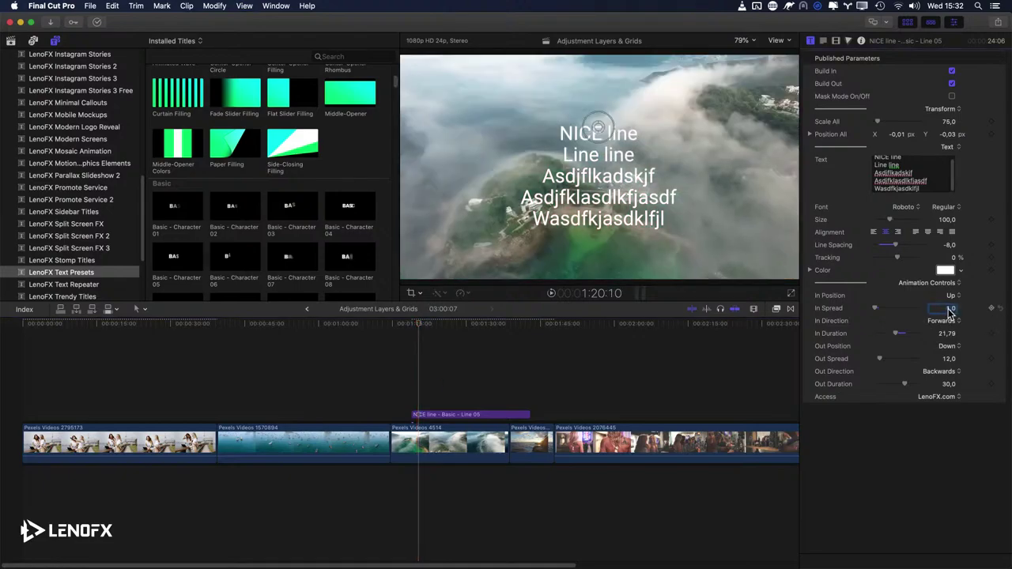
{"action": "type", "text": "50"}
{"action": "key", "text": "Return"}
{"action": "left_click", "coordinate": [413, 380]}
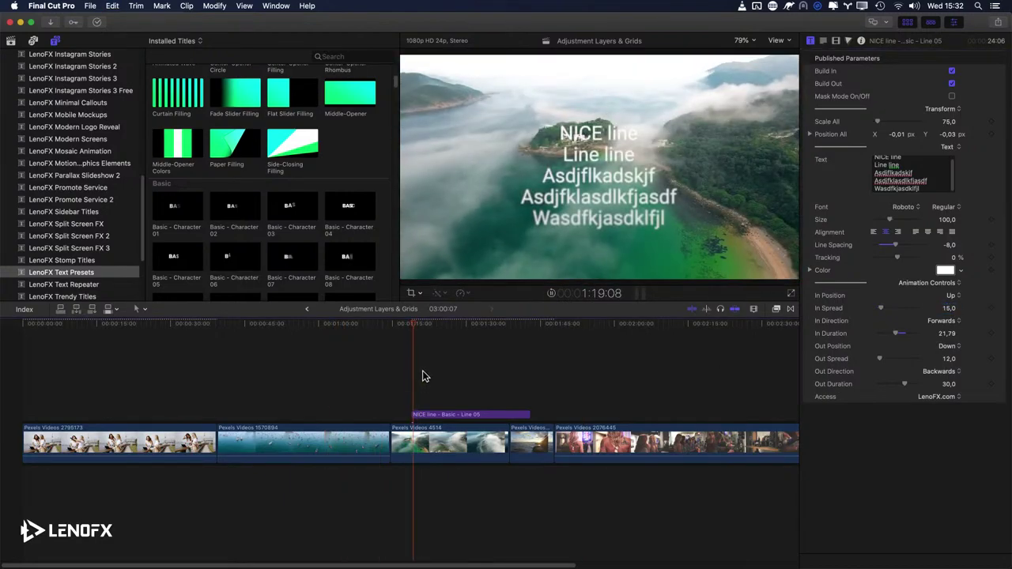
{"action": "left_click", "coordinate": [945, 310]}
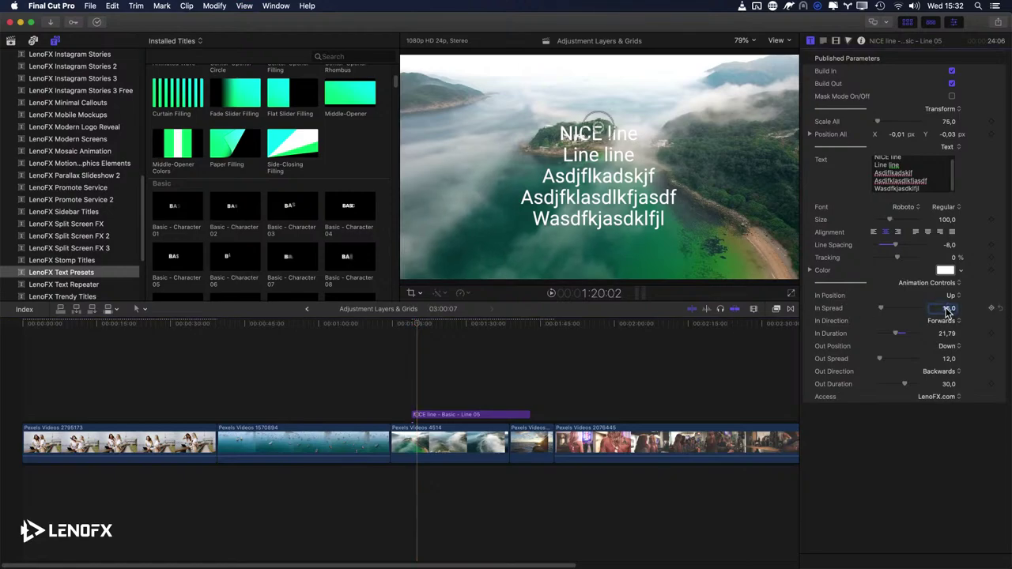
{"action": "key", "text": "Return"}
{"action": "key", "text": "space"}
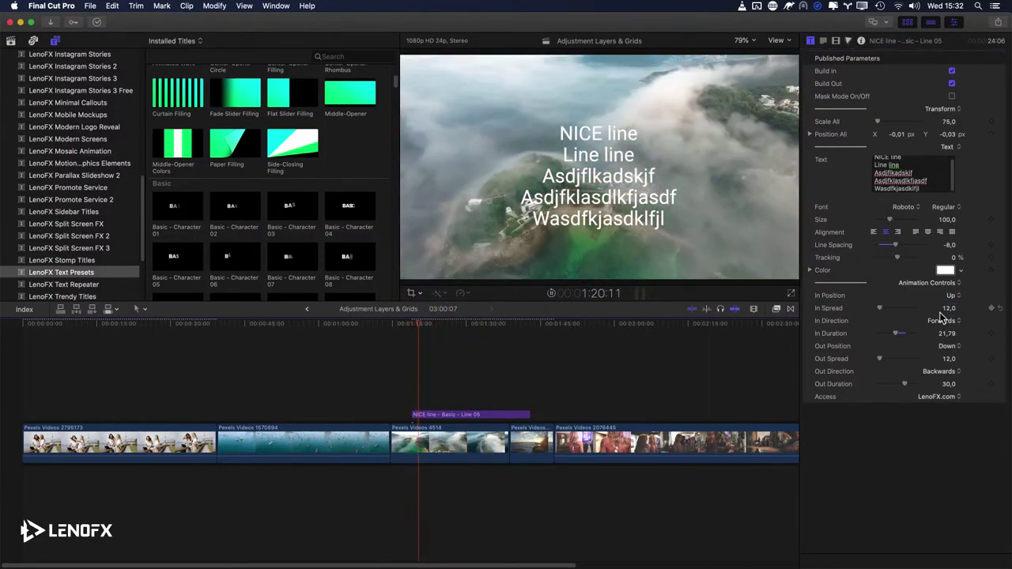
Step: Keep In Position Up and In Direction Forwards; set Out Duration 25.78, In Duration 28.16, In Spread 22
{"action": "left_click", "coordinate": [431, 415]}
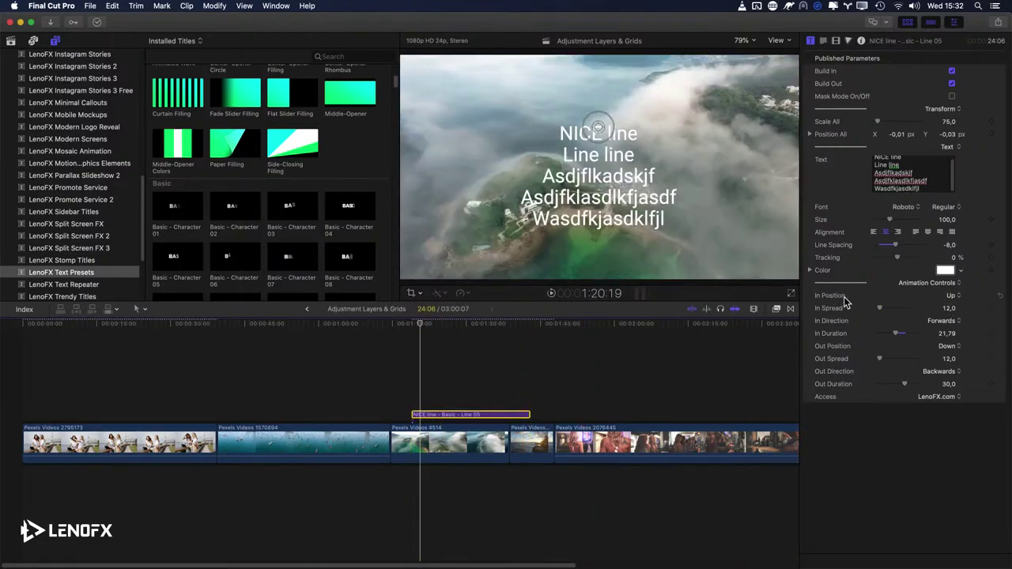
{"action": "left_click", "coordinate": [951, 294]}
{"action": "left_click", "coordinate": [949, 309]}
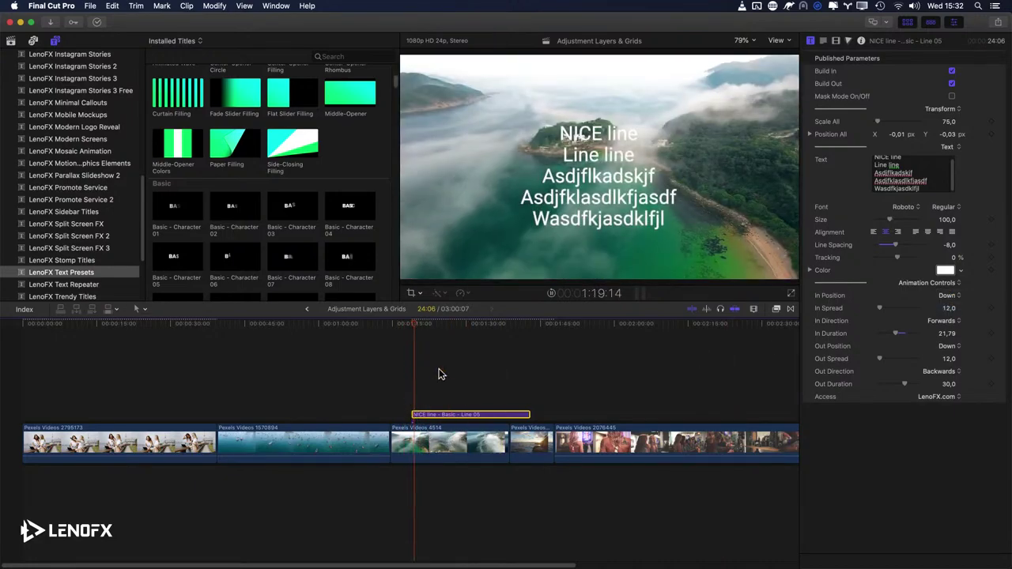
{"action": "left_click", "coordinate": [947, 297]}
{"action": "left_click", "coordinate": [946, 298]}
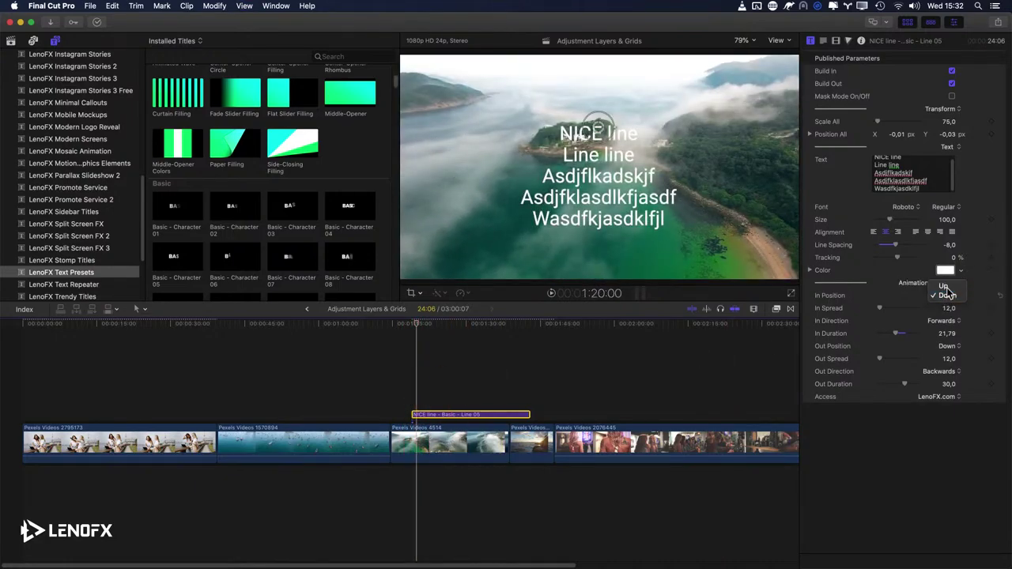
{"action": "left_click", "coordinate": [411, 405]}
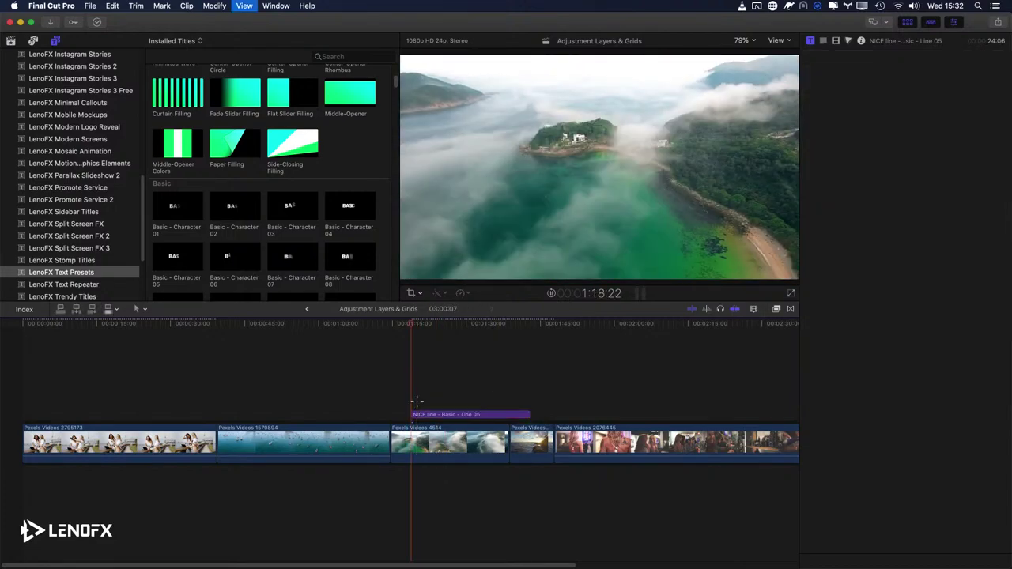
{"action": "left_click", "coordinate": [418, 414]}
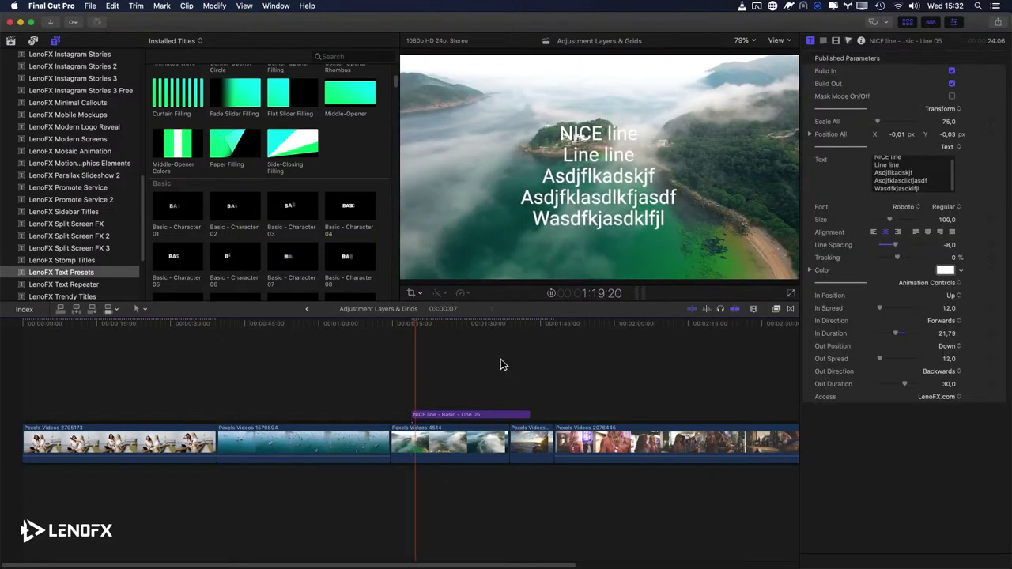
{"action": "left_click", "coordinate": [938, 322]}
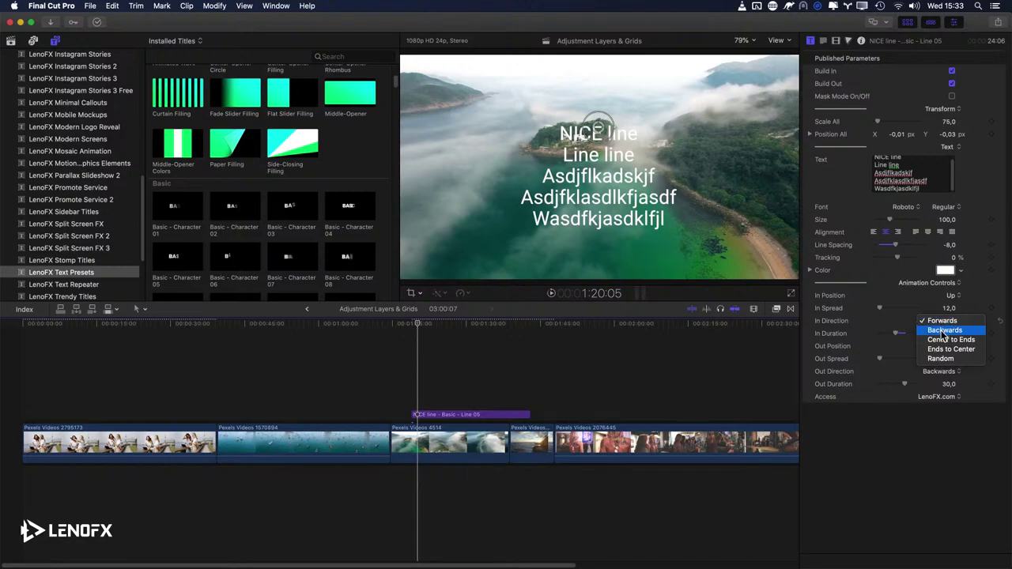
{"action": "left_click", "coordinate": [873, 333]}
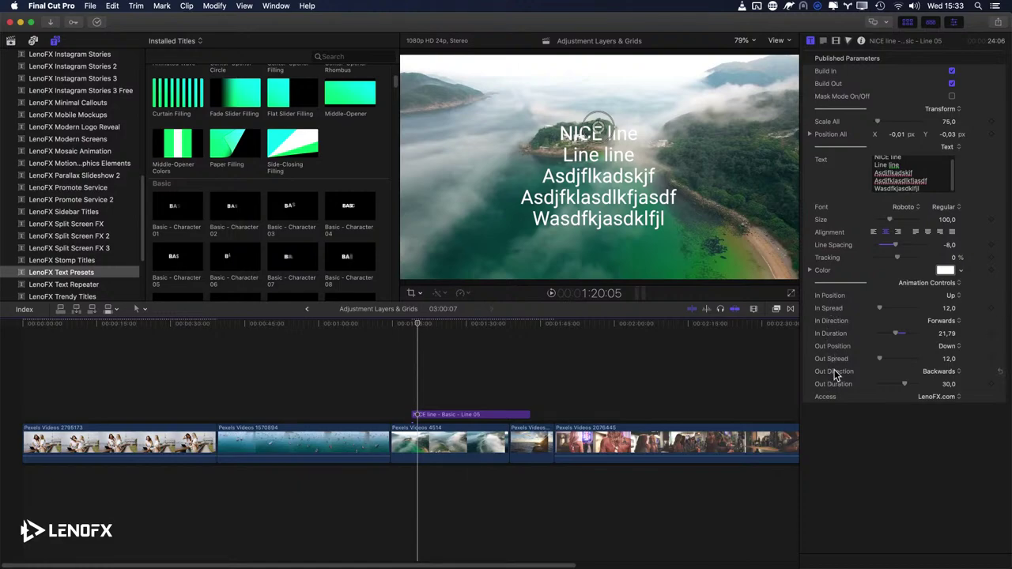
{"action": "left_click_drag", "start_coordinate": [906, 380], "coordinate": [900, 387]}
{"action": "left_click_drag", "start_coordinate": [894, 335], "coordinate": [887, 313]}
Step: Delete the NICE title and connect Basic - Line 15 above the Pexels Videos 4514 clip
{"action": "left_click", "coordinate": [484, 415]}
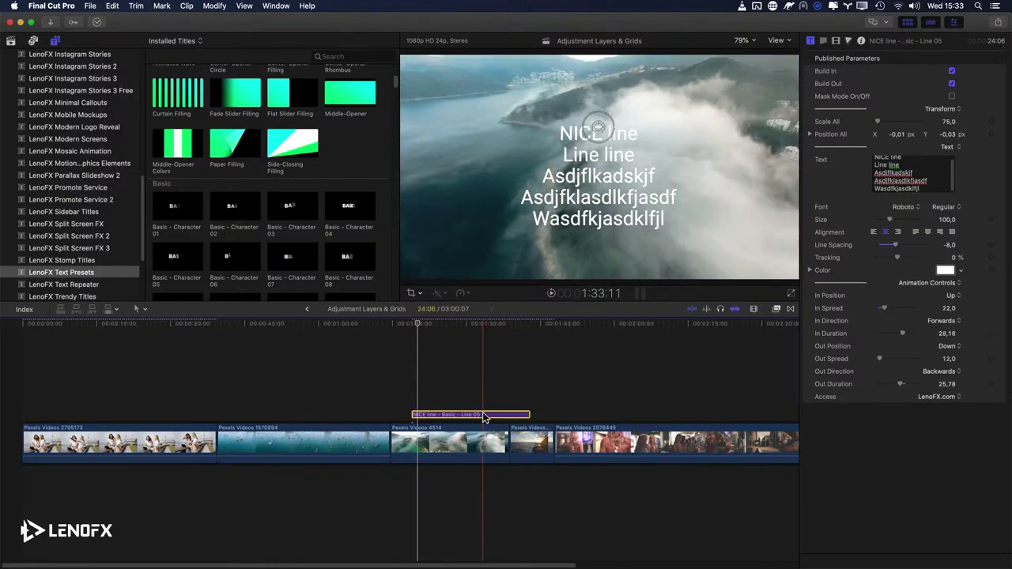
{"action": "key", "text": "Delete"}
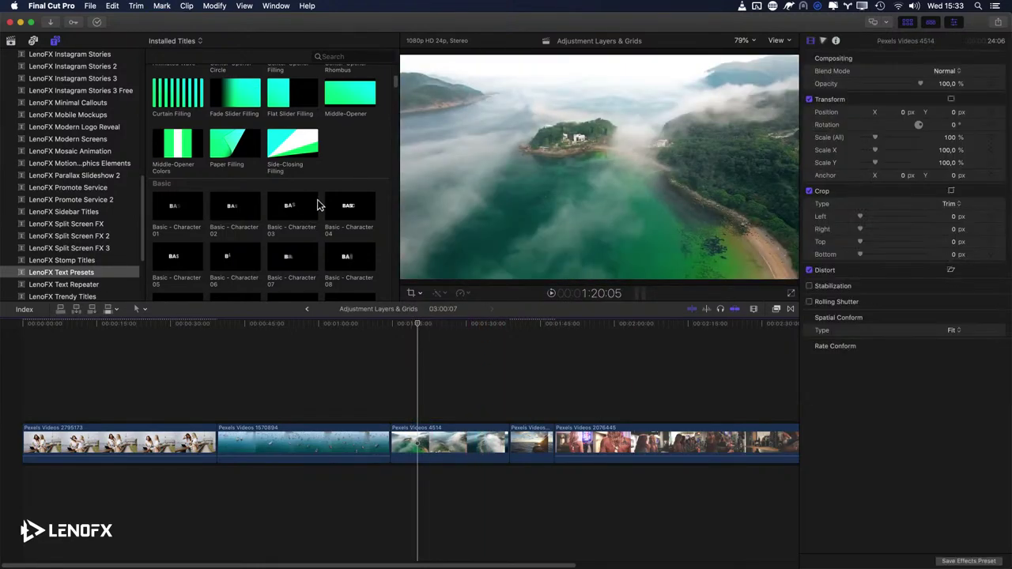
{"action": "scroll", "coordinate": [314, 204], "scroll_direction": "down", "scroll_amount": 5}
{"action": "scroll", "coordinate": [314, 203], "scroll_direction": "down", "scroll_amount": 4}
{"action": "left_click_drag", "start_coordinate": [292, 170], "coordinate": [440, 411]}
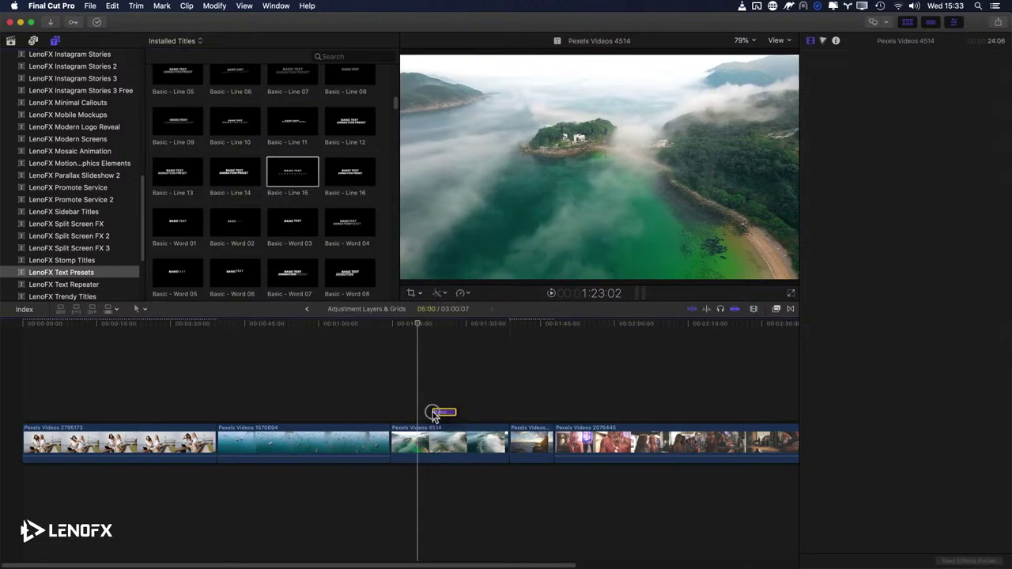
Step: Zoom the timeline in on the new title and nudge its text slightly upward
{"action": "left_click", "coordinate": [445, 324]}
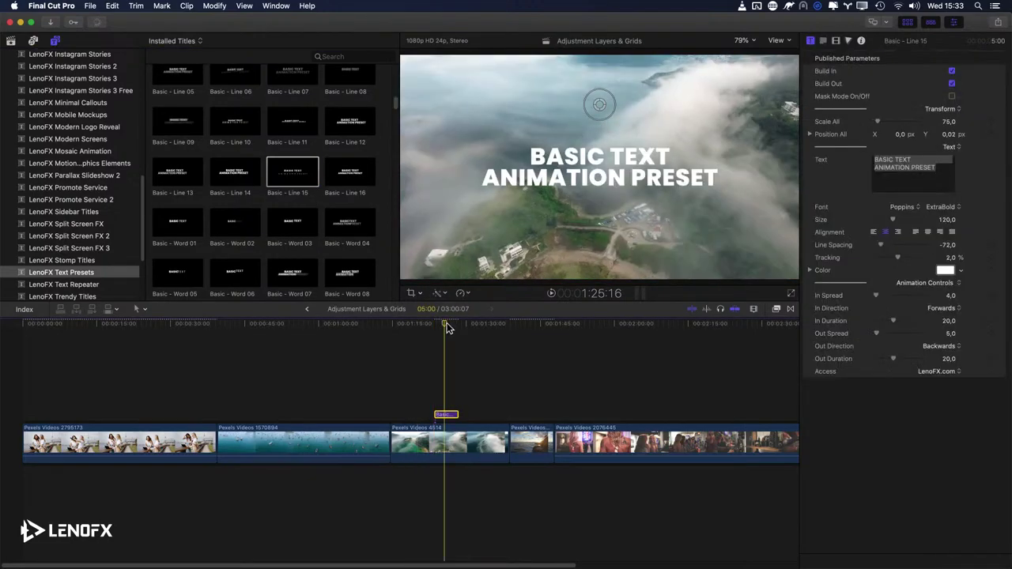
{"action": "key", "text": "super+equal"}
{"action": "key", "text": "super+equal"}
{"action": "key", "text": "super+equal"}
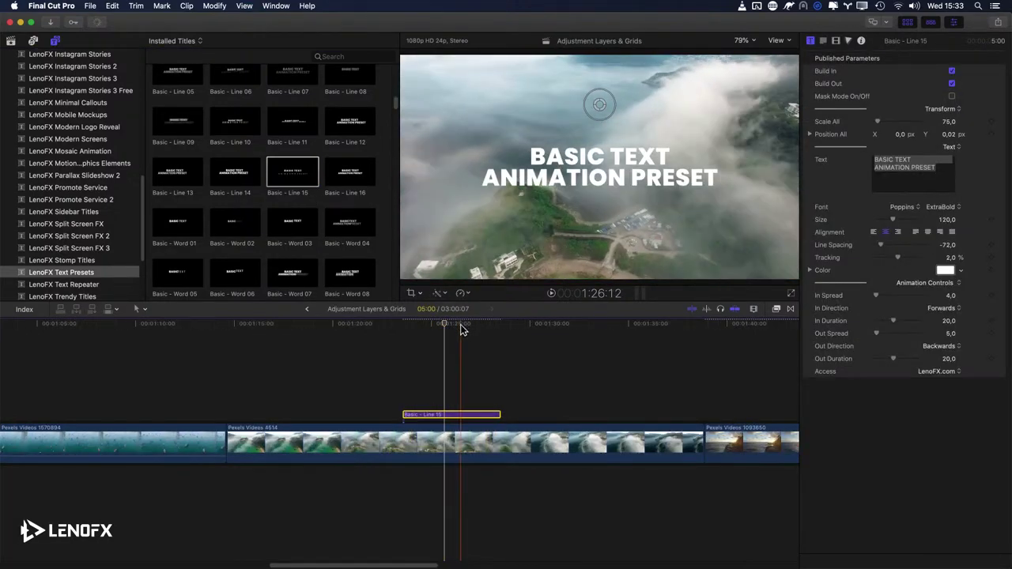
{"action": "left_click", "coordinate": [452, 325]}
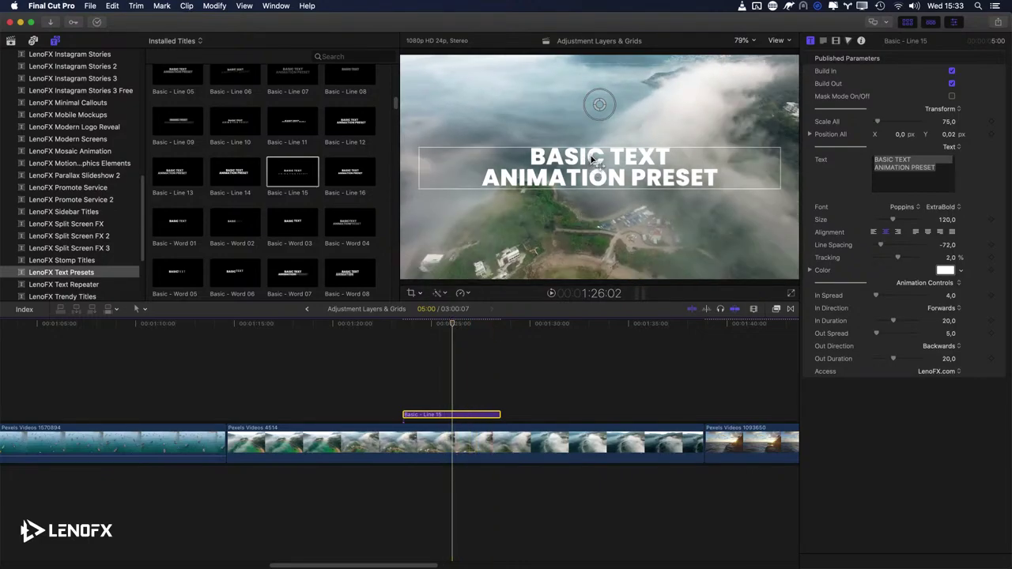
{"action": "left_click_drag", "start_coordinate": [589, 164], "coordinate": [589, 162]}
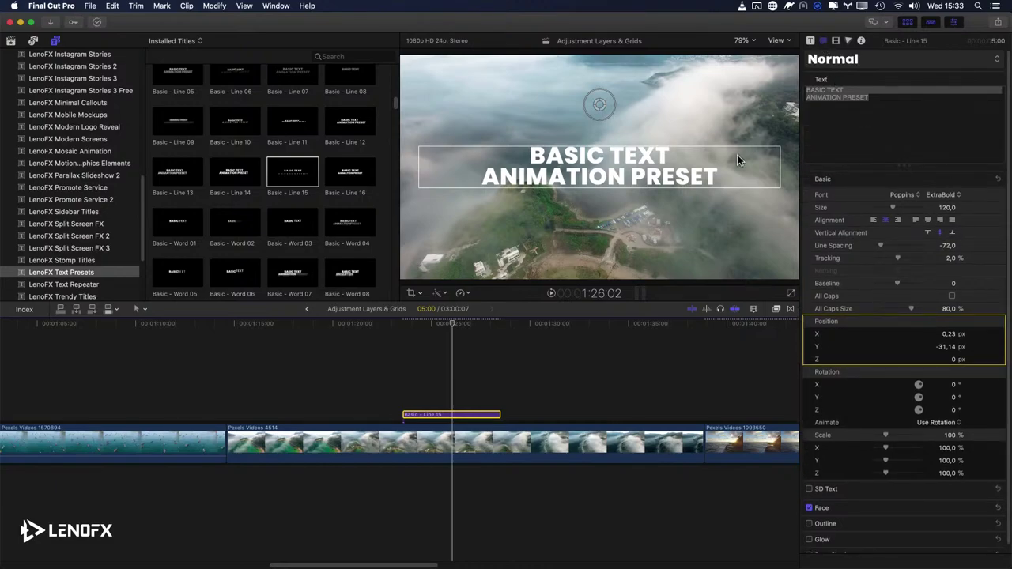
Step: Select the BASIC TEXT line in the viewer and colour it yellow
{"action": "double_click", "coordinate": [621, 160]}
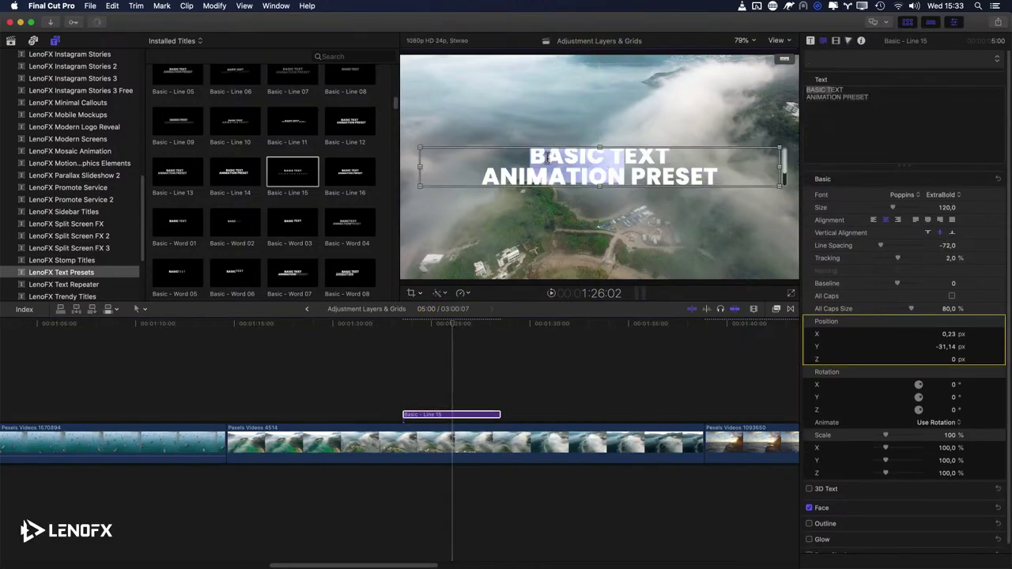
{"action": "double_click", "coordinate": [516, 154]}
{"action": "triple_click", "coordinate": [673, 155]}
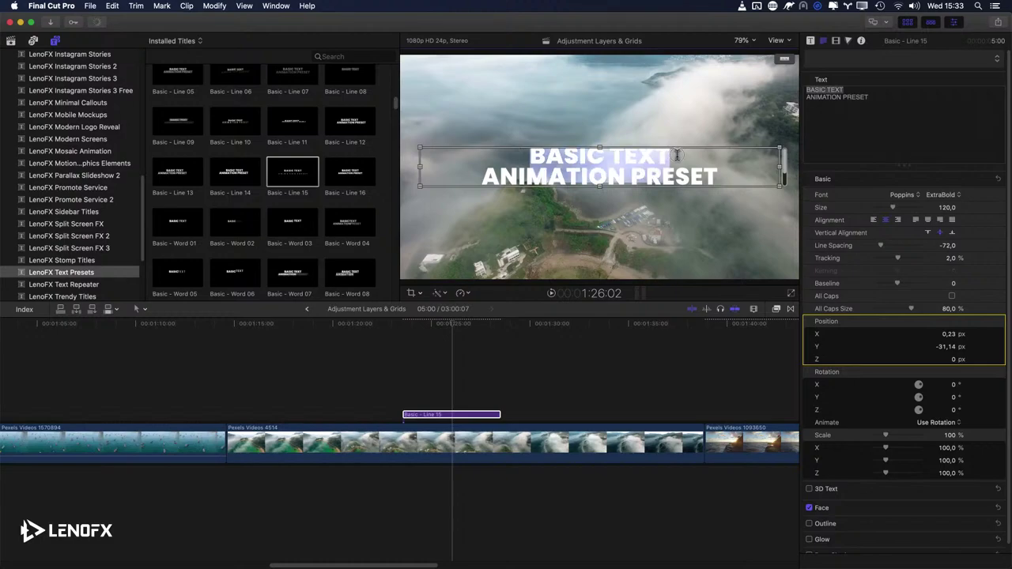
{"action": "scroll", "coordinate": [941, 413], "scroll_direction": "down", "scroll_amount": 1}
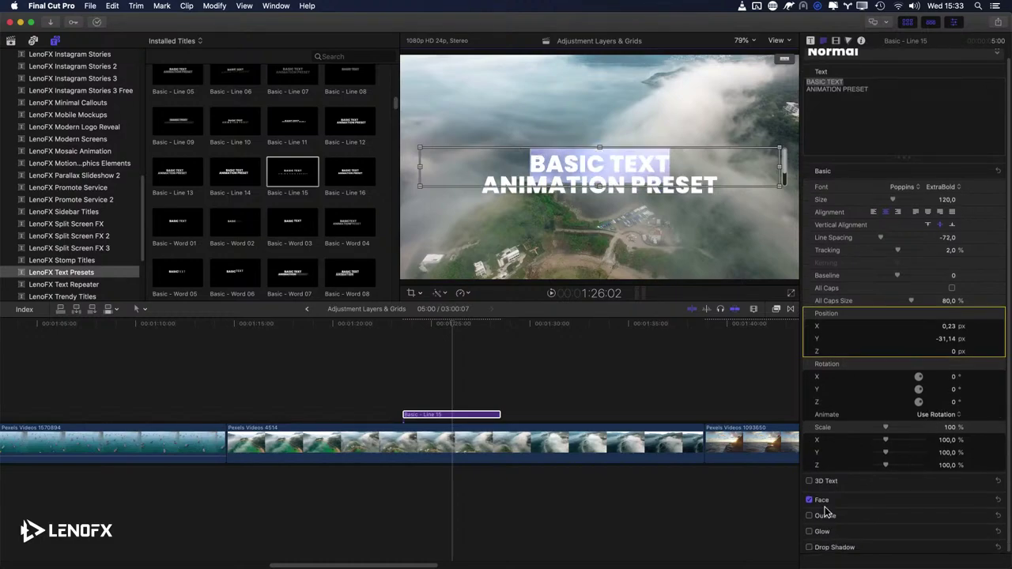
{"action": "left_click", "coordinate": [984, 499]}
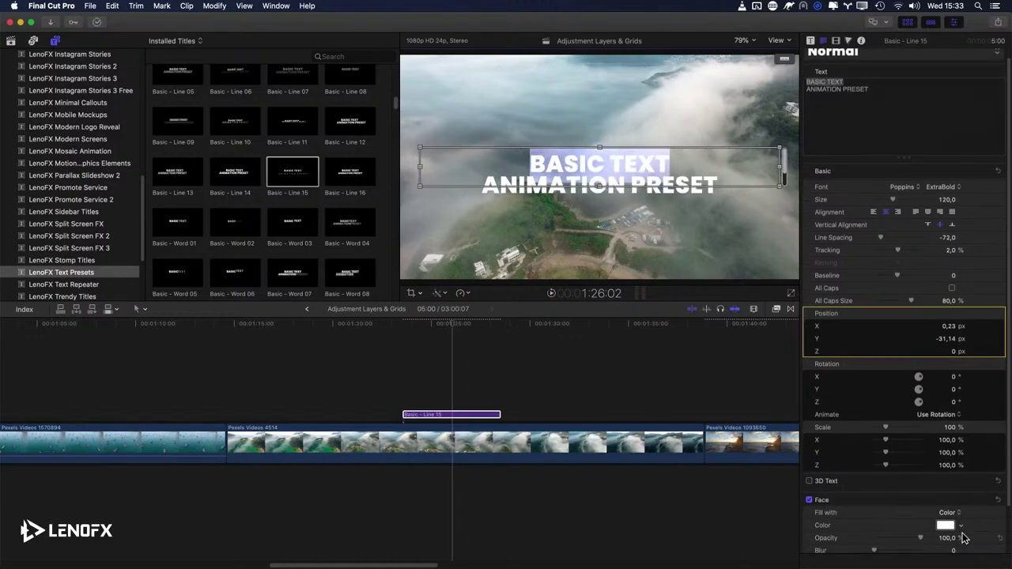
{"action": "left_click", "coordinate": [961, 525]}
{"action": "left_click", "coordinate": [928, 474]}
{"action": "left_click", "coordinate": [930, 421]}
{"action": "left_click", "coordinate": [912, 313]}
Step: Keep Poppins for the BASIC TEXT line, set its weight to Light, and preview the title
{"action": "left_click", "coordinate": [905, 187]}
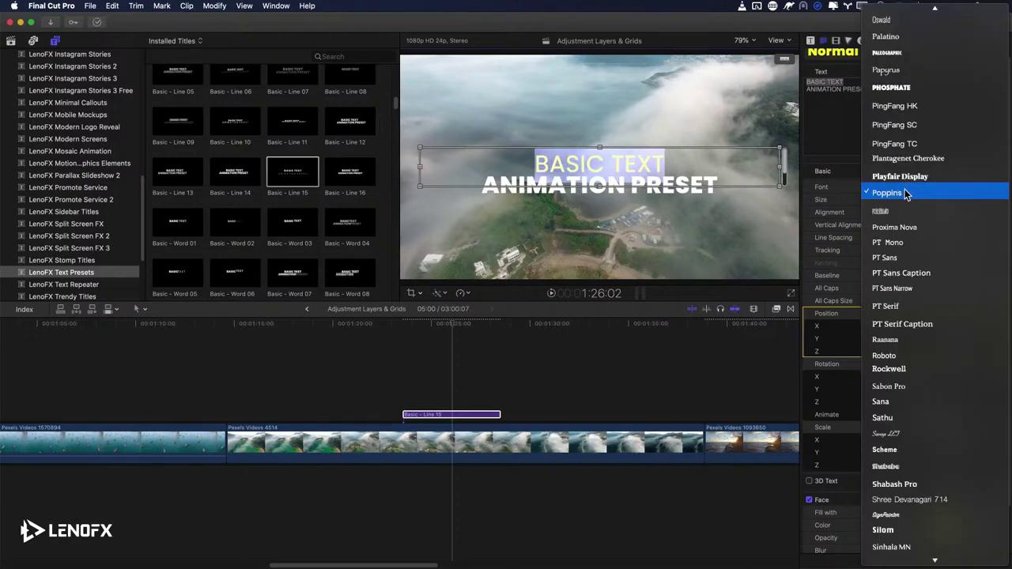
{"action": "left_click", "coordinate": [905, 195]}
{"action": "left_click", "coordinate": [960, 188]}
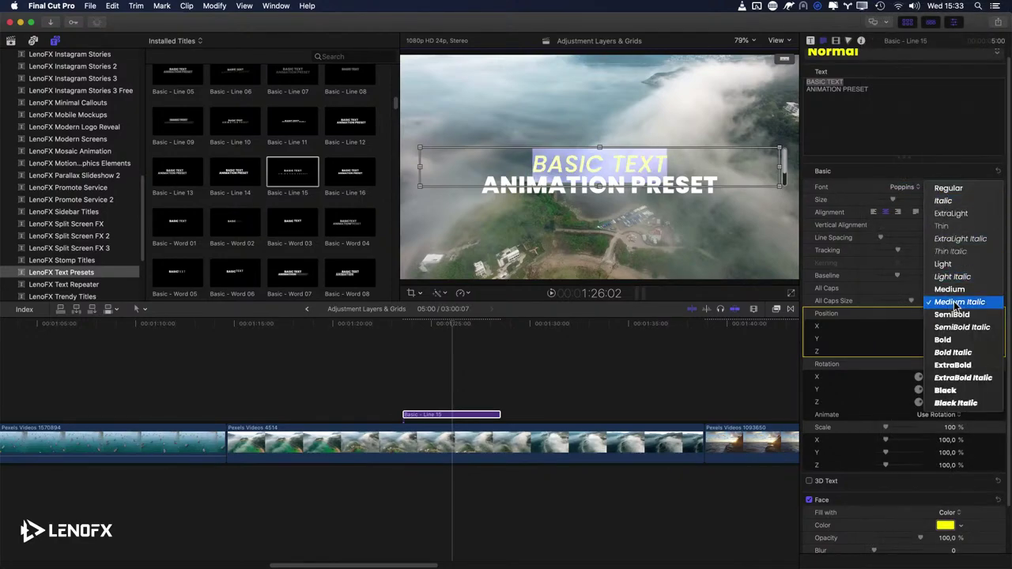
{"action": "left_click", "coordinate": [962, 342]}
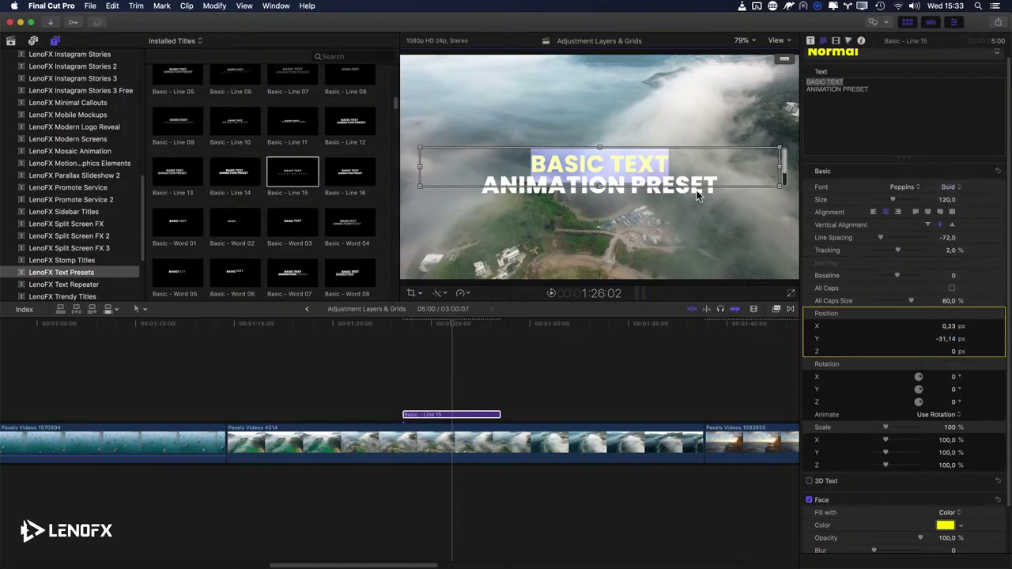
{"action": "left_click", "coordinate": [948, 188]}
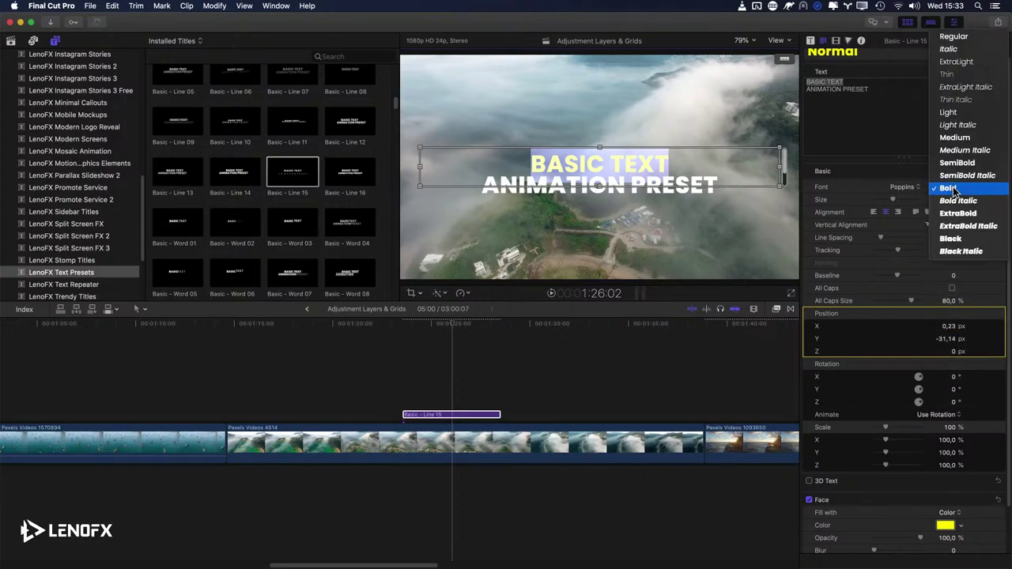
{"action": "left_click", "coordinate": [951, 113]}
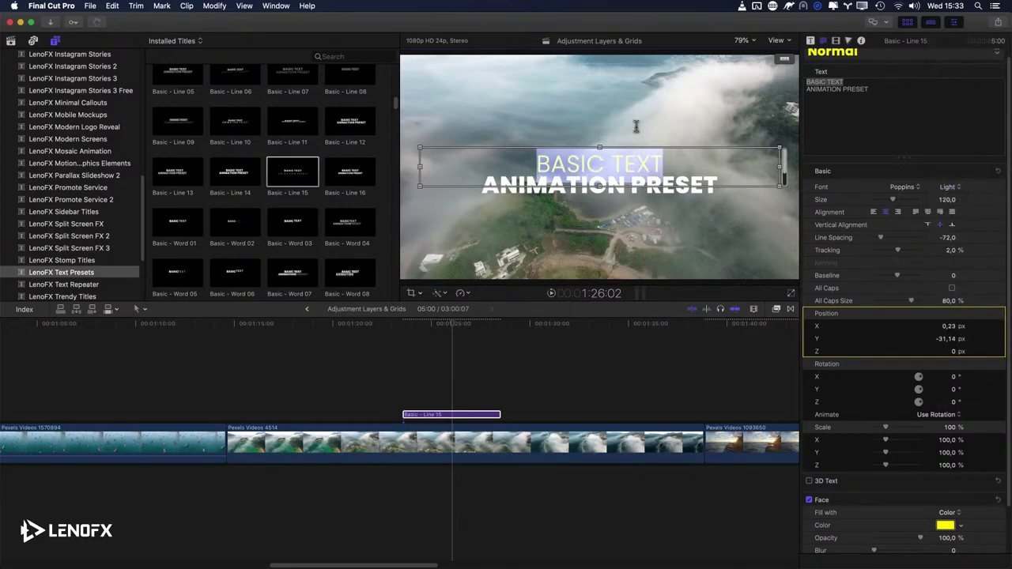
{"action": "left_click", "coordinate": [581, 93]}
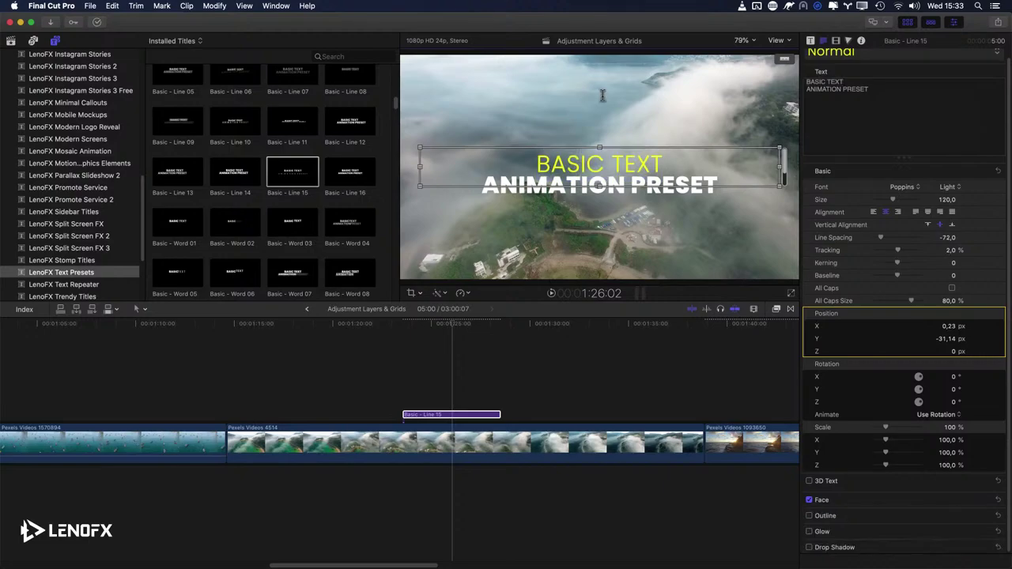
{"action": "key", "text": "Escape"}
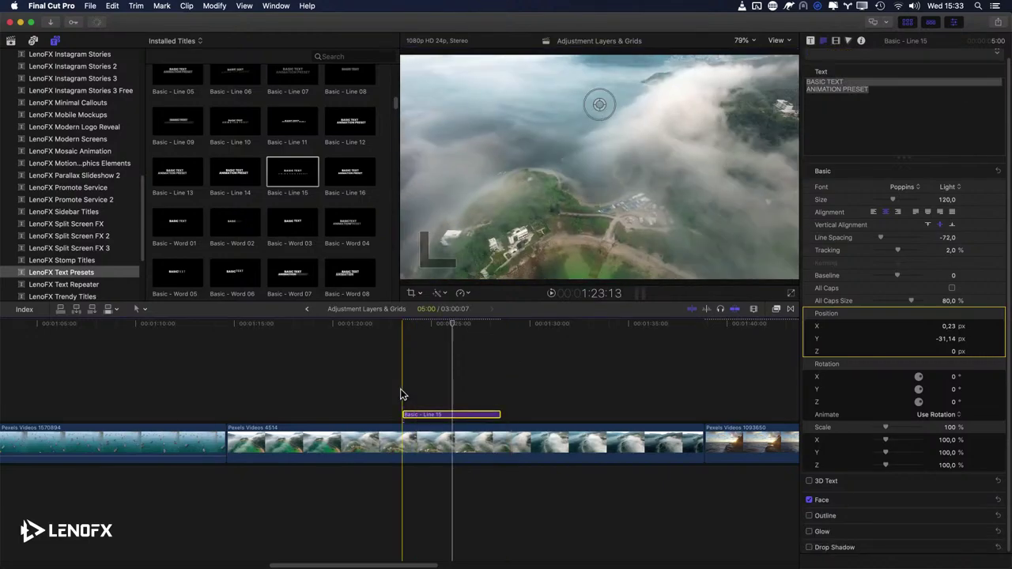
{"action": "key", "text": "space"}
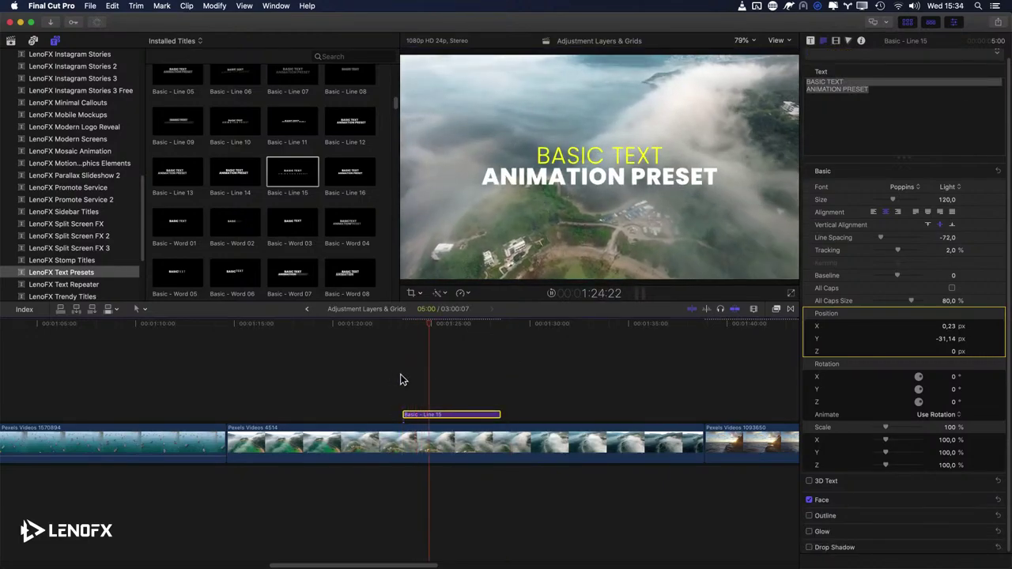
{"action": "key", "text": "space"}
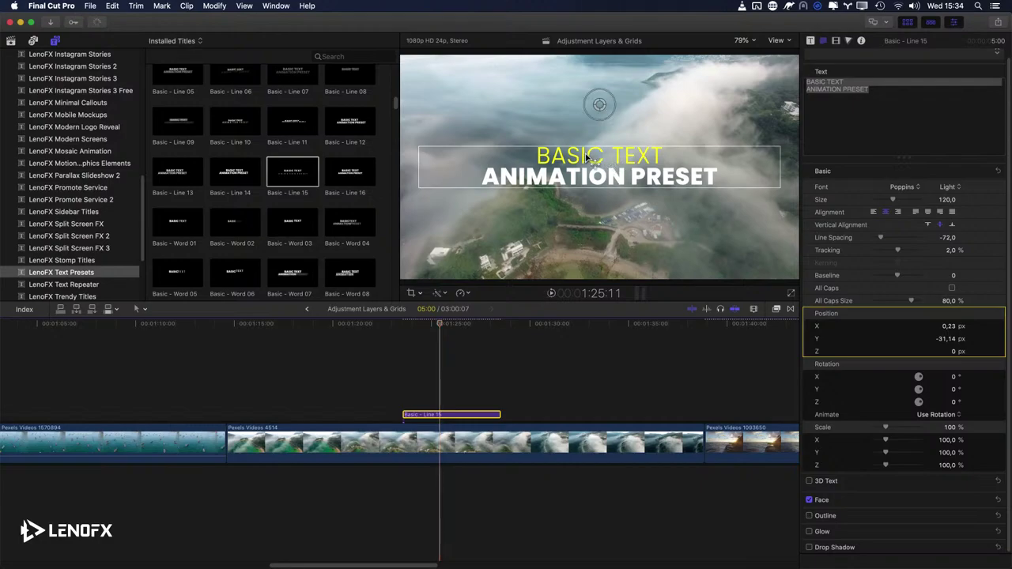
Step: Enlarge the BASIC TEXT line to size 236 with tracking tightened to -2.93 %
{"action": "triple_click", "coordinate": [841, 90]}
{"action": "triple_click", "coordinate": [847, 82]}
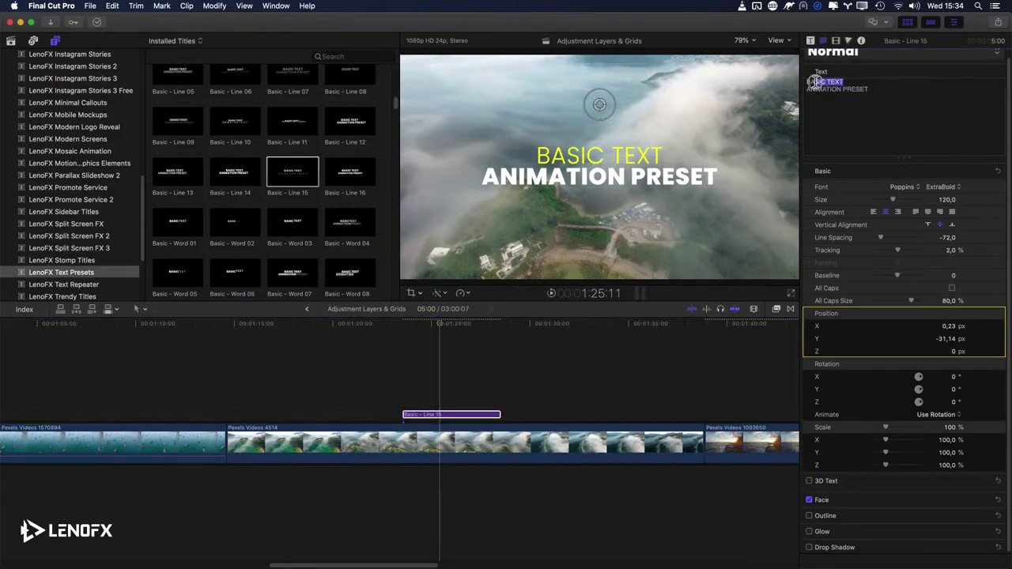
{"action": "left_click_drag", "start_coordinate": [894, 201], "coordinate": [913, 202]}
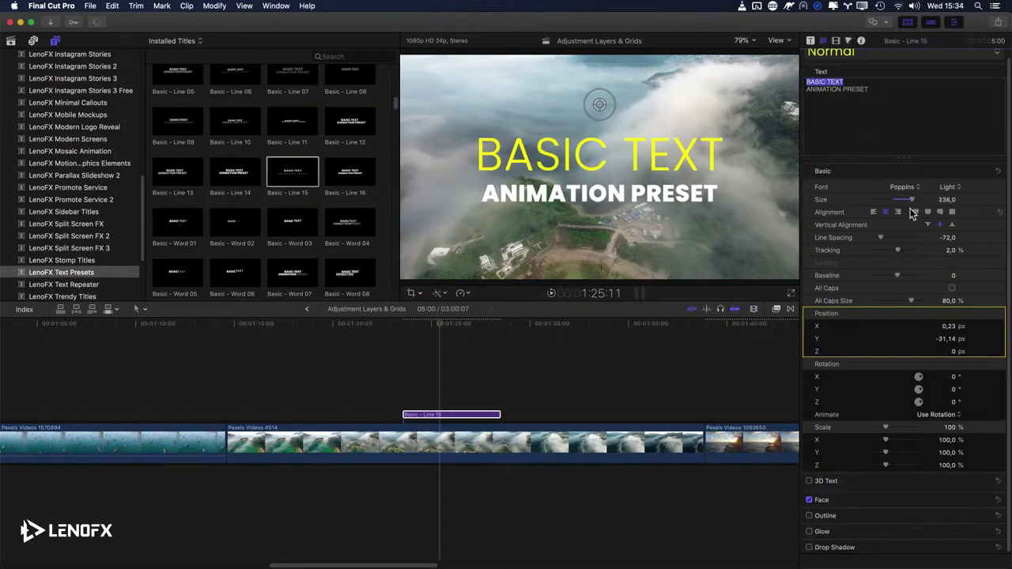
{"action": "left_click_drag", "start_coordinate": [902, 253], "coordinate": [898, 252]}
{"action": "left_click_drag", "start_coordinate": [899, 251], "coordinate": [897, 253]}
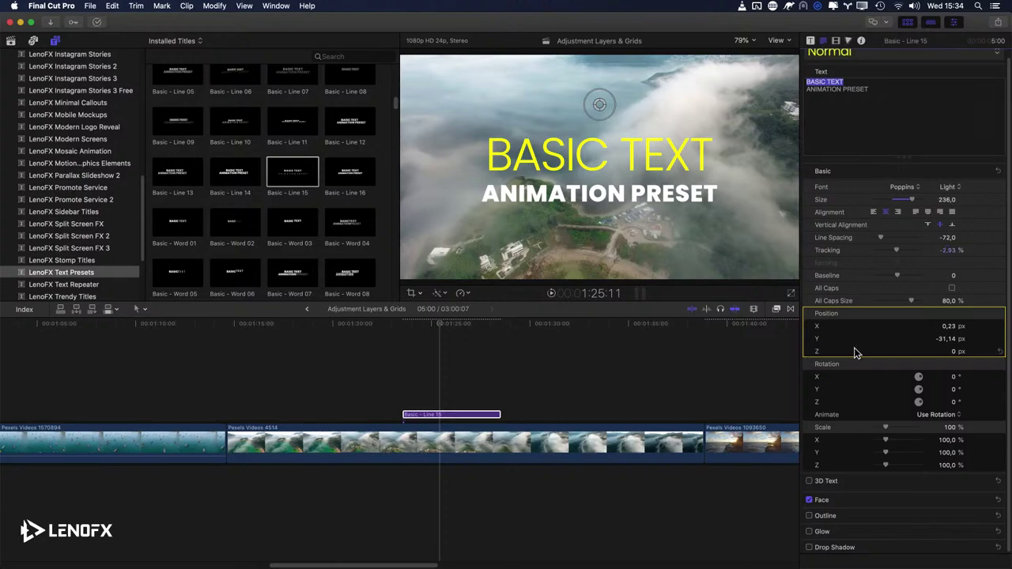
{"action": "left_click", "coordinate": [809, 40]}
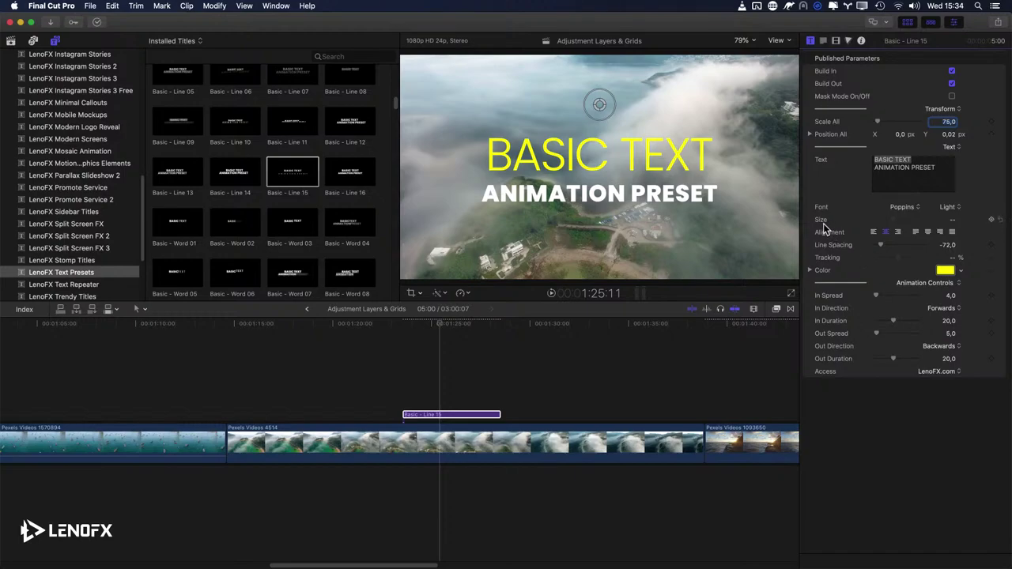
Step: Leave Size unchanged, set the title's published Tracking to 15 %, and play it back
{"action": "left_click", "coordinate": [953, 223]}
{"action": "left_click", "coordinate": [825, 264]}
{"action": "left_click", "coordinate": [954, 259]}
{"action": "type", "text": "0"}
{"action": "key", "text": "Return"}
{"action": "type", "text": "10"}
{"action": "key", "text": "Return"}
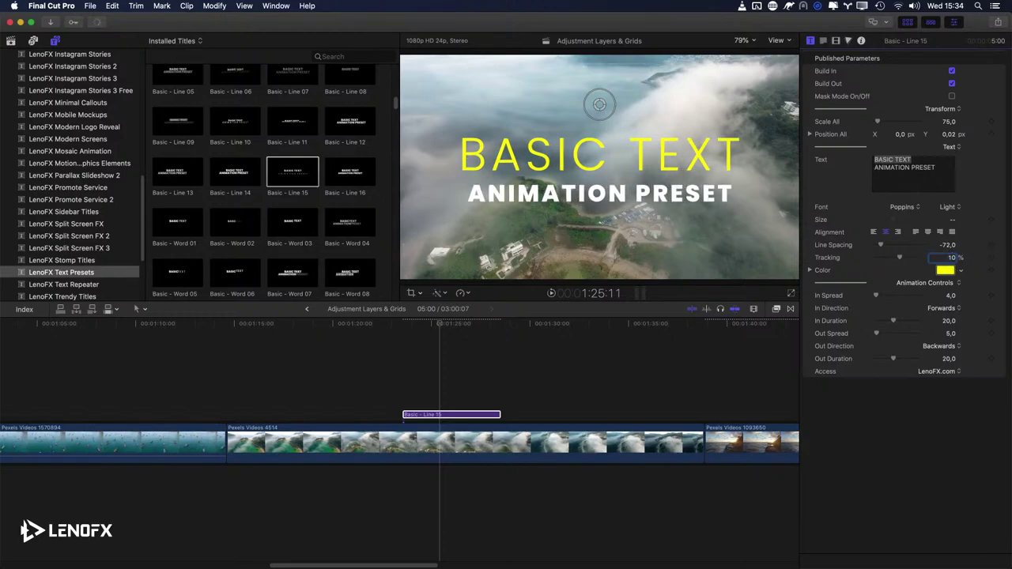
{"action": "type", "text": "20"}
{"action": "key", "text": "Return"}
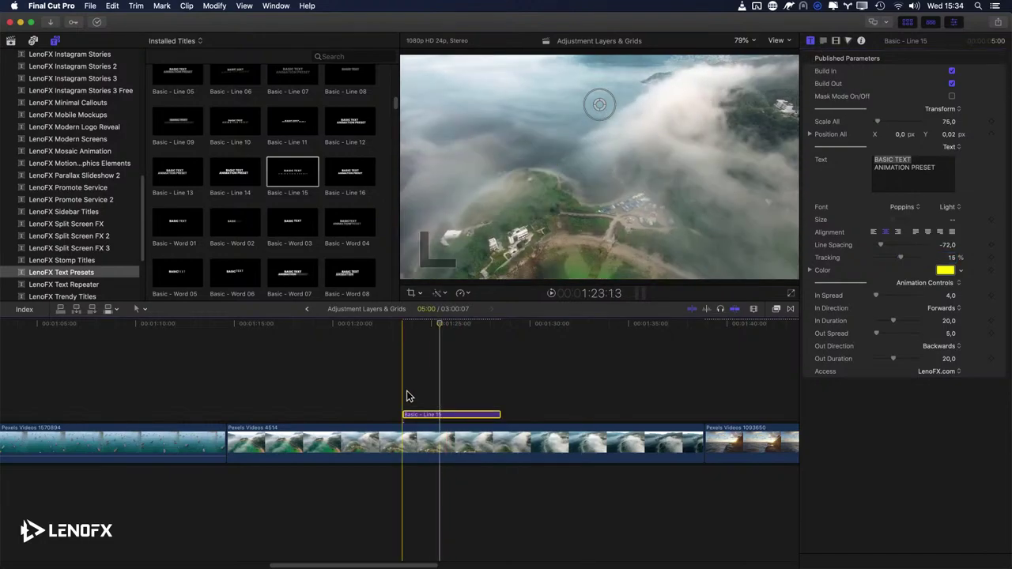
{"action": "key", "text": "space"}
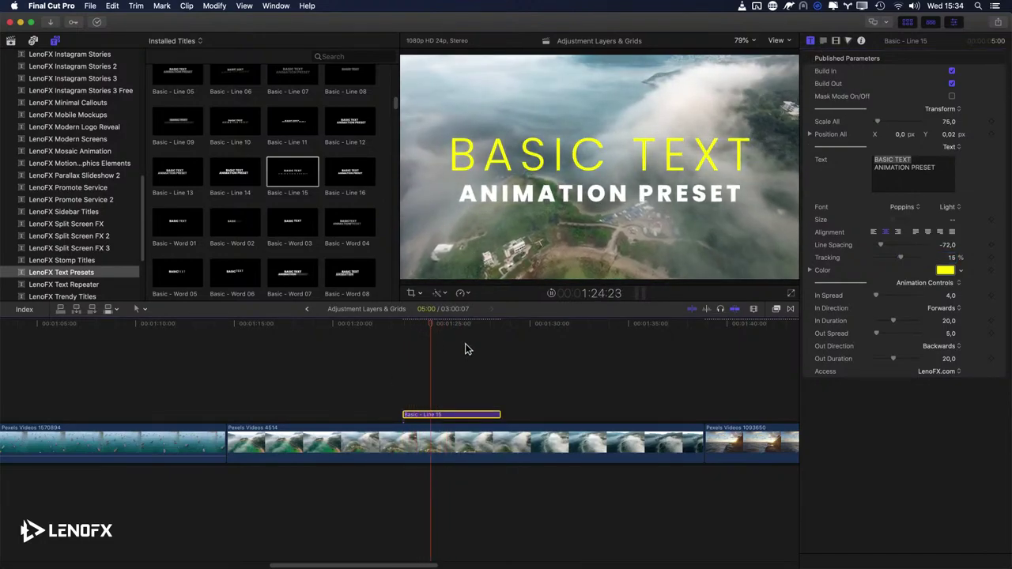
{"action": "key", "text": "space"}
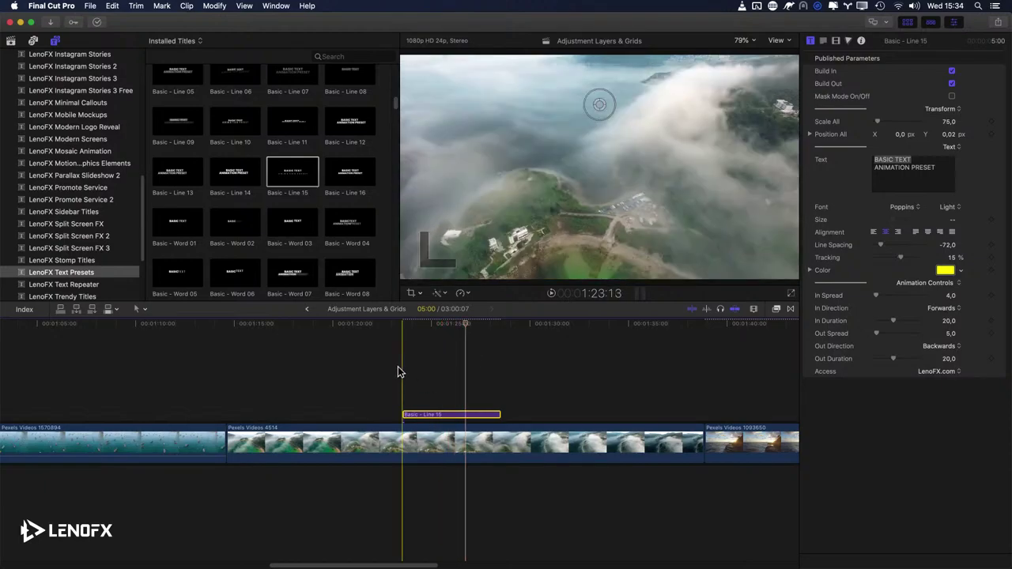
{"action": "key", "text": "space"}
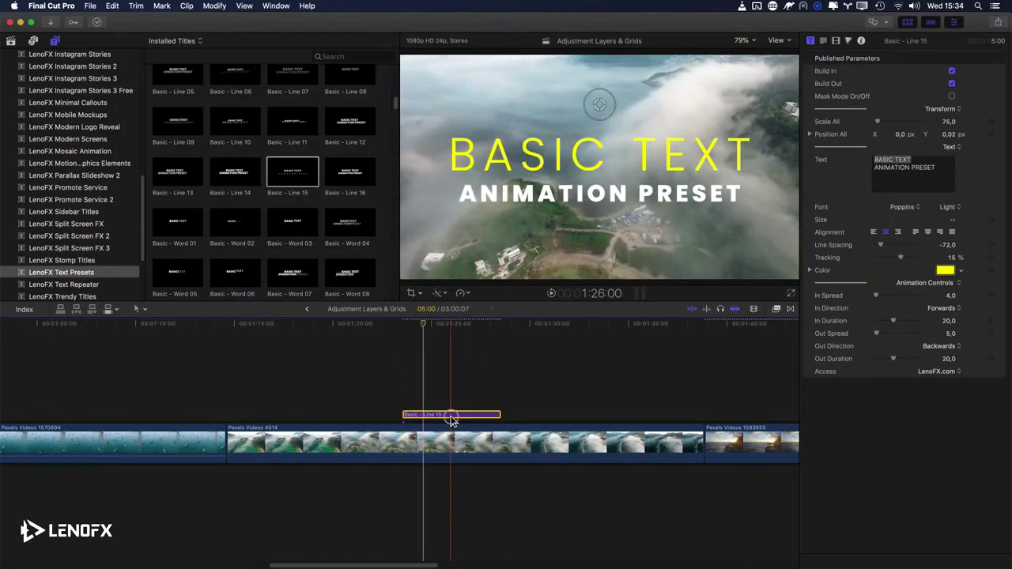
Step: Delete Basic - Line 15 and add Fast - Character 10 above Pexels Videos 4514, then play it
{"action": "key", "text": "Delete"}
{"action": "scroll", "coordinate": [301, 219], "scroll_direction": "down", "scroll_amount": 5}
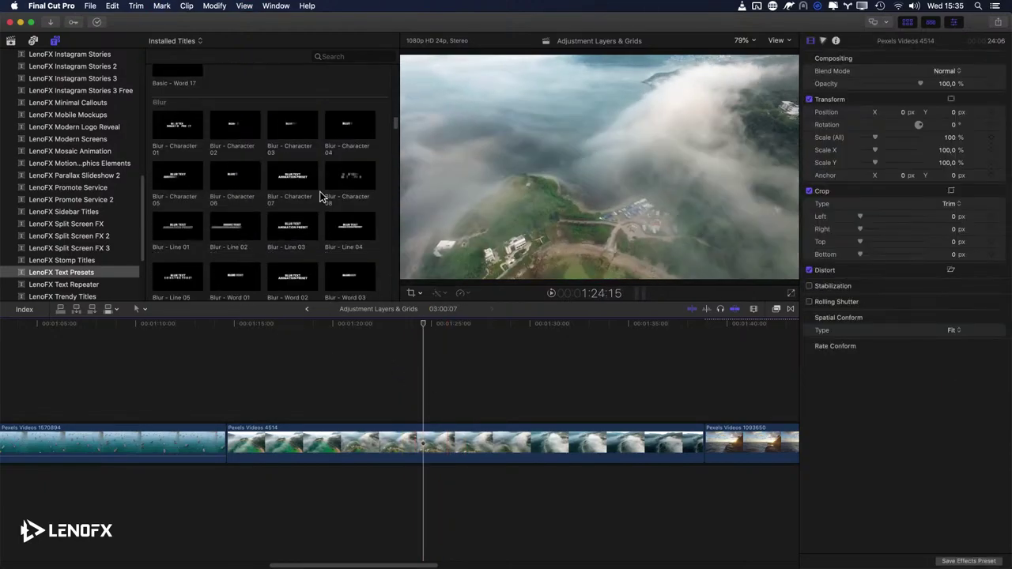
{"action": "scroll", "coordinate": [322, 197], "scroll_direction": "down", "scroll_amount": 10}
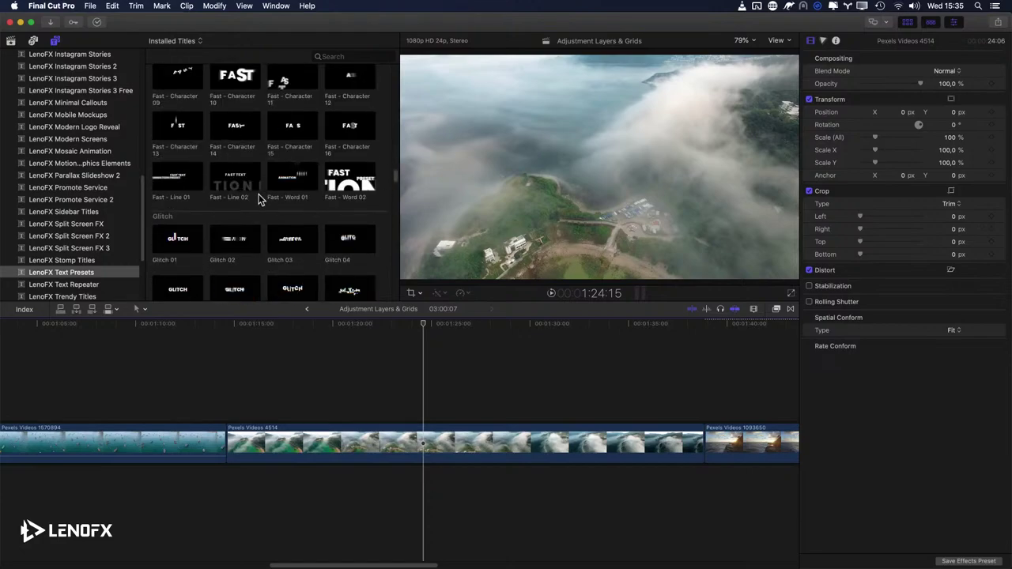
{"action": "scroll", "coordinate": [221, 190], "scroll_direction": "up", "scroll_amount": 2}
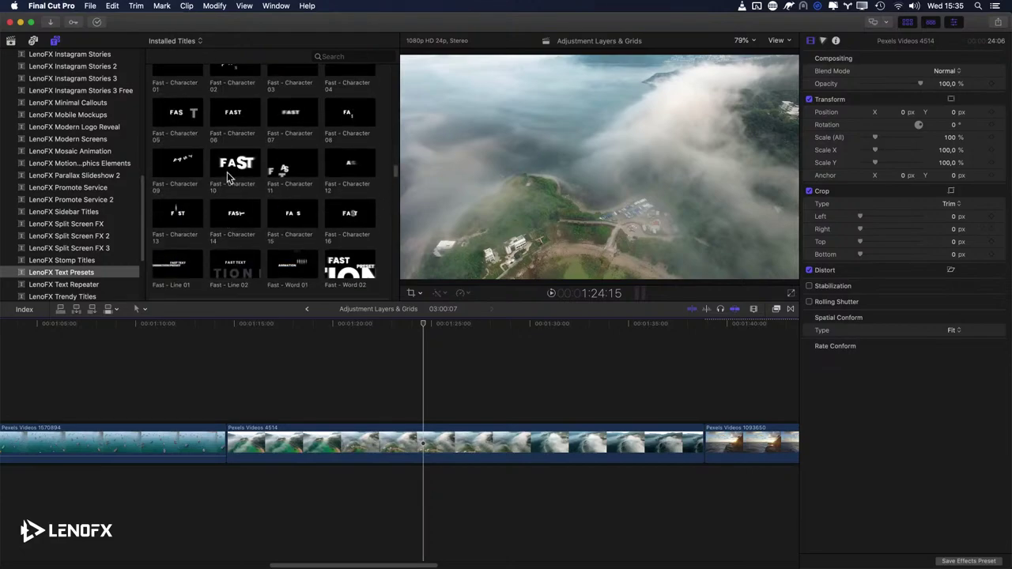
{"action": "left_click_drag", "start_coordinate": [227, 175], "coordinate": [340, 368]}
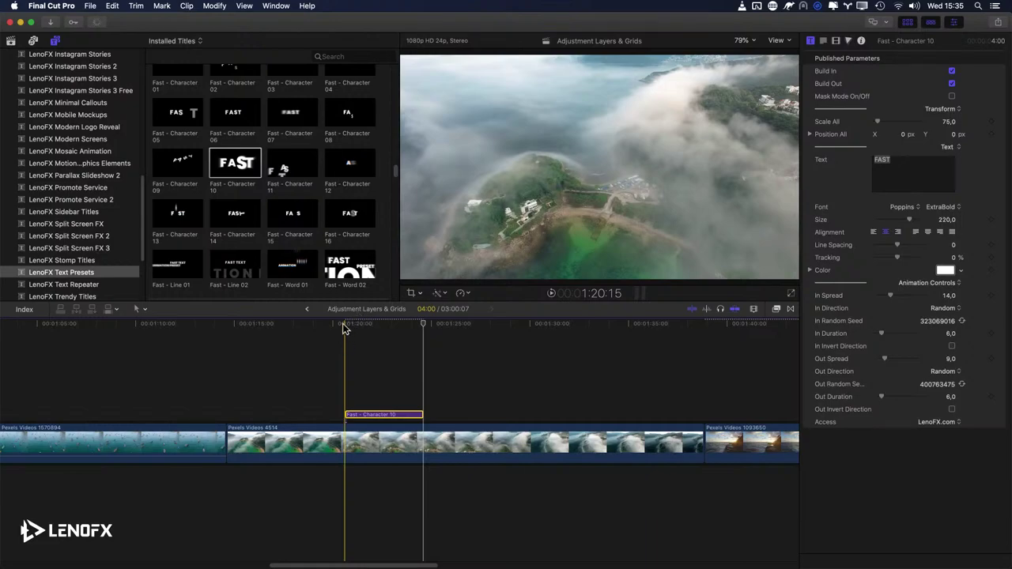
{"action": "key", "text": "space"}
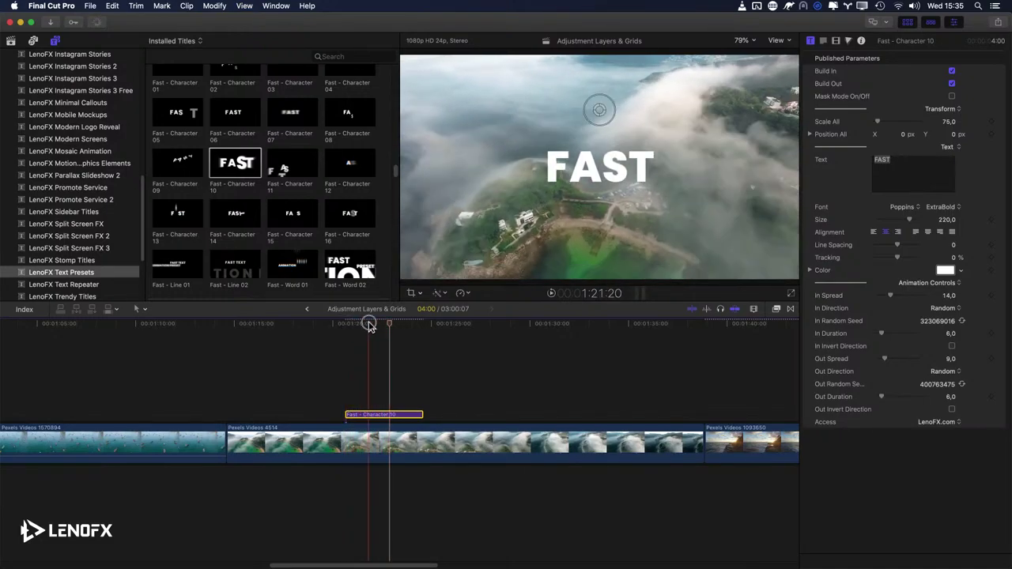
Step: Raise the FAST title's In Duration from 6,0 to 20,0 and preview the slower build-in
{"action": "left_click", "coordinate": [345, 326]}
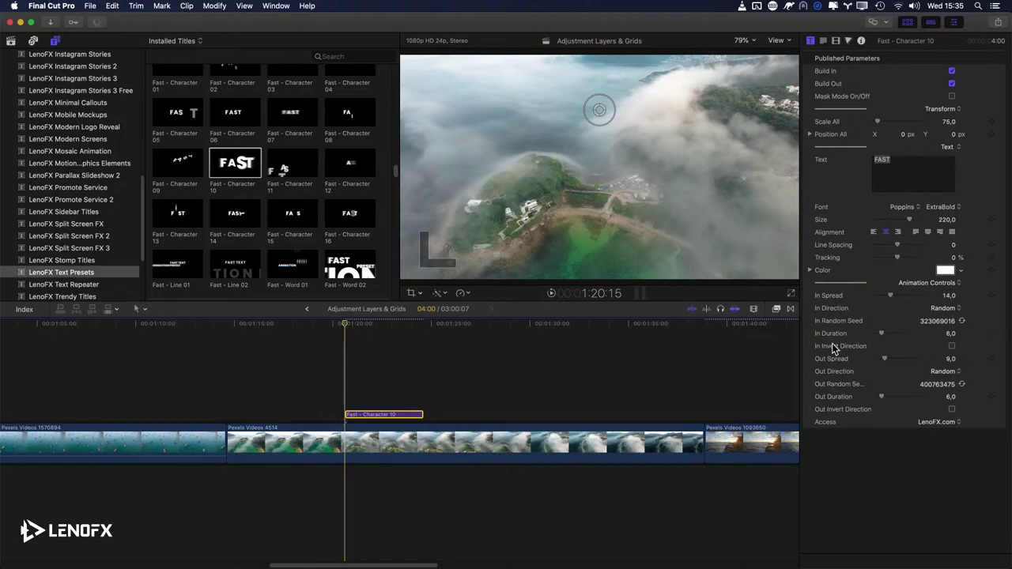
{"action": "left_click_drag", "start_coordinate": [882, 337], "coordinate": [906, 338]}
{"action": "left_click", "coordinate": [947, 333]}
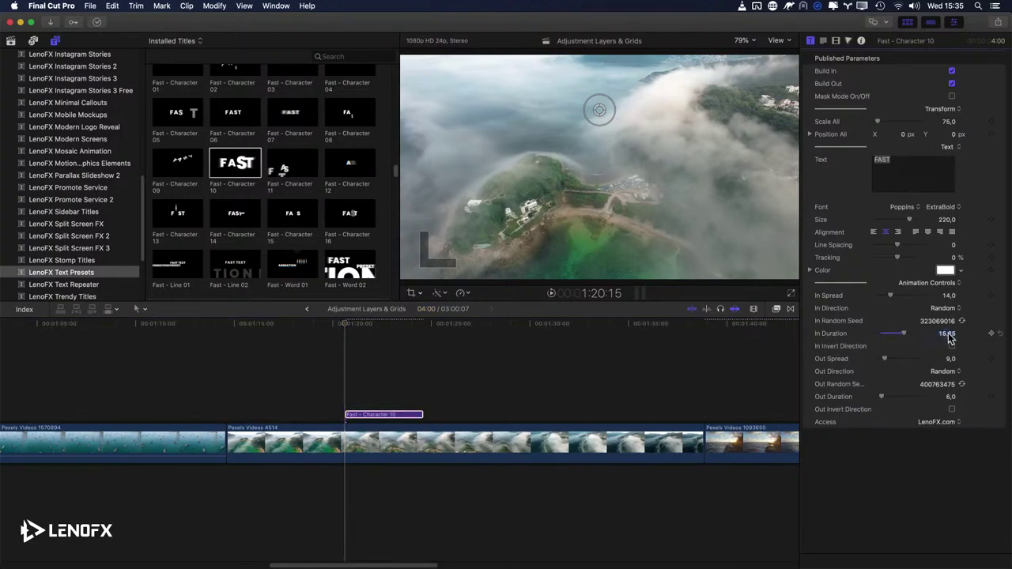
{"action": "type", "text": "20,0"}
{"action": "key", "text": "Return"}
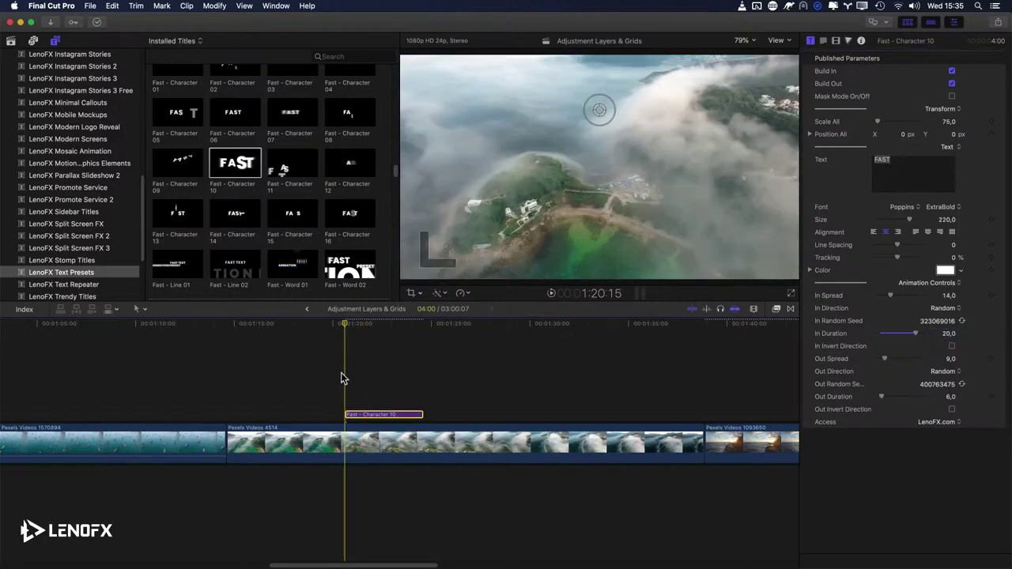
{"action": "key", "text": "space"}
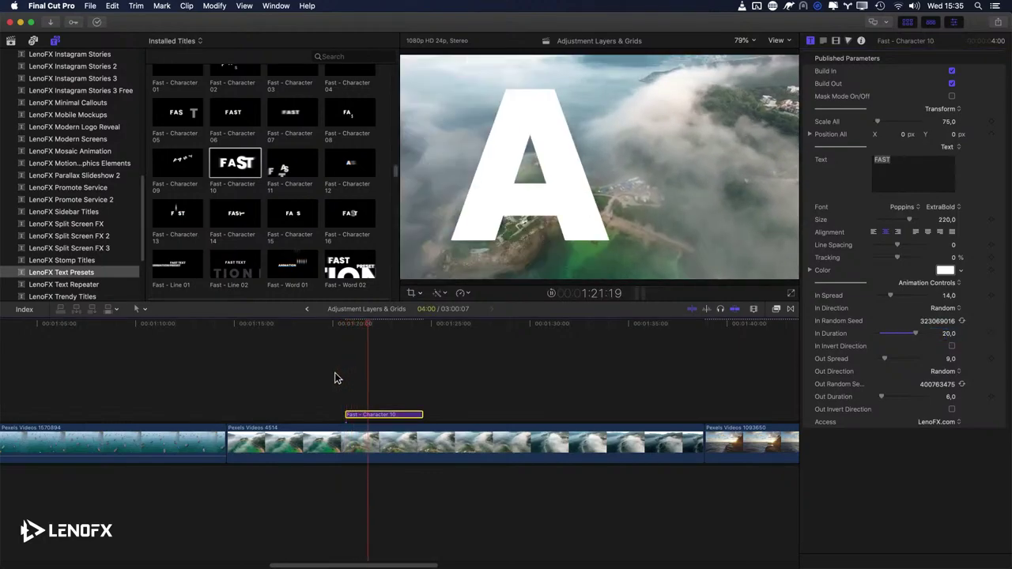
{"action": "key", "text": "space"}
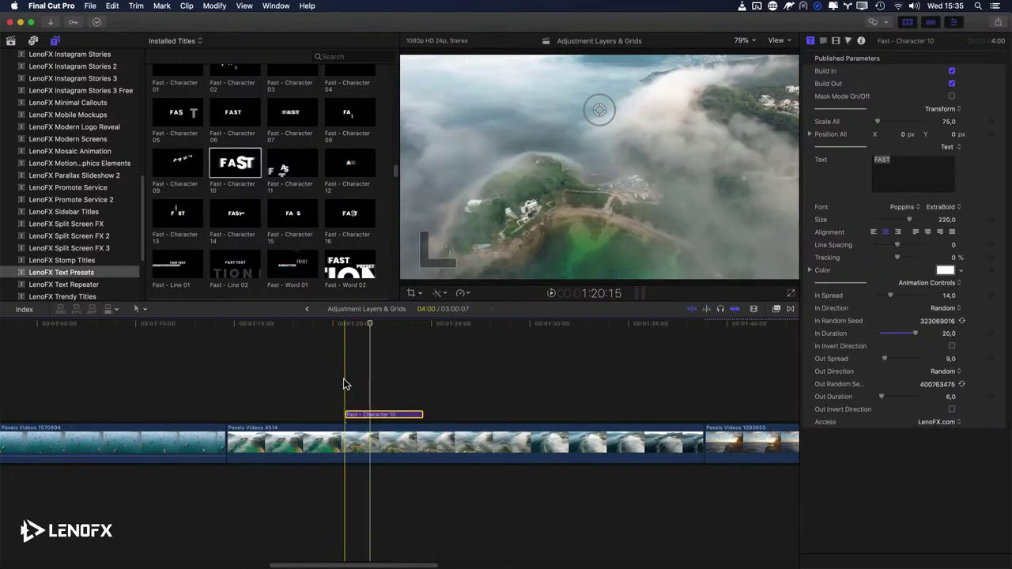
{"action": "key", "text": "space"}
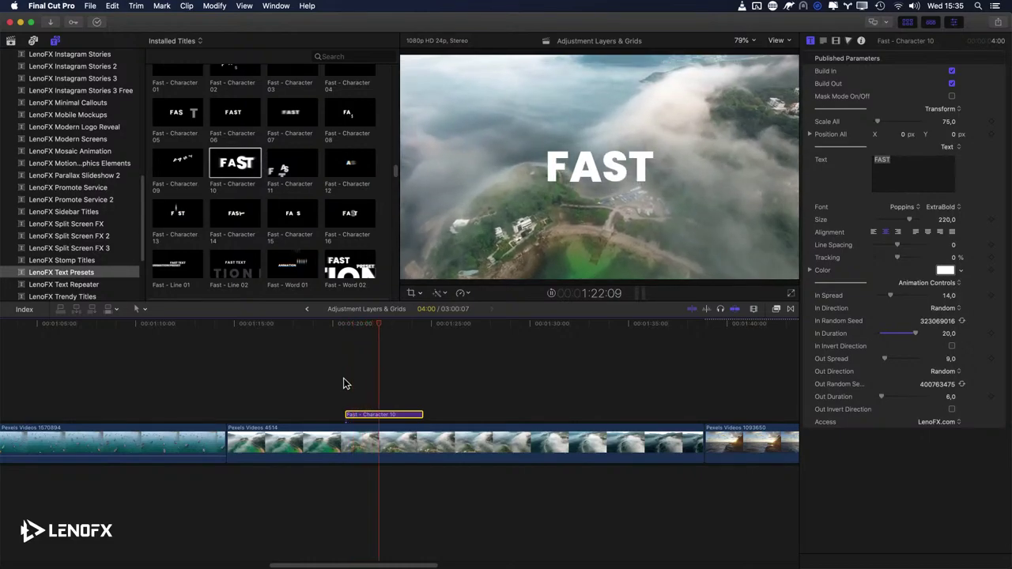
{"action": "key", "text": "space"}
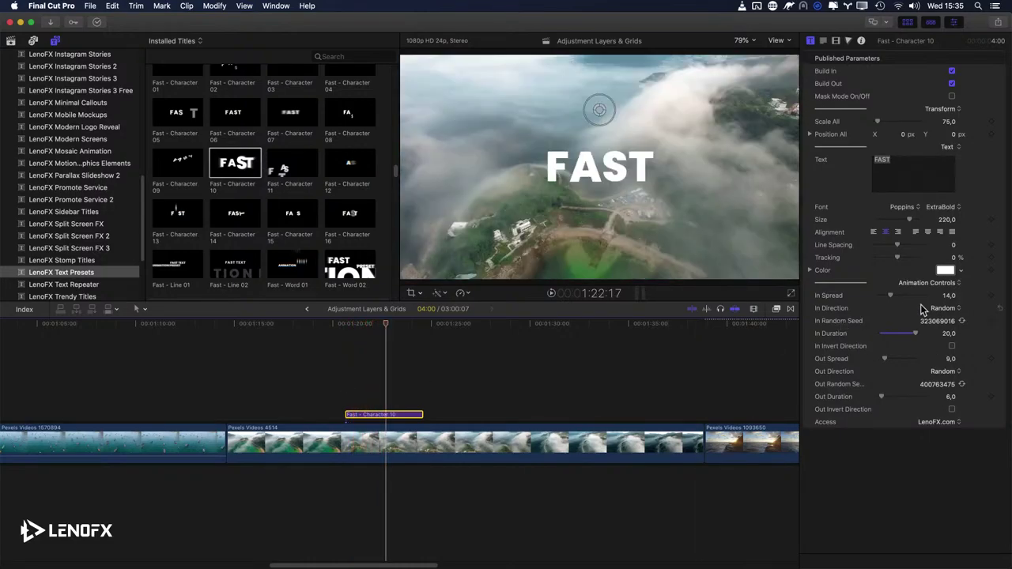
Step: Keep In Direction on Random and reroll the In Random Seed several times, previewing the result
{"action": "left_click", "coordinate": [945, 308]}
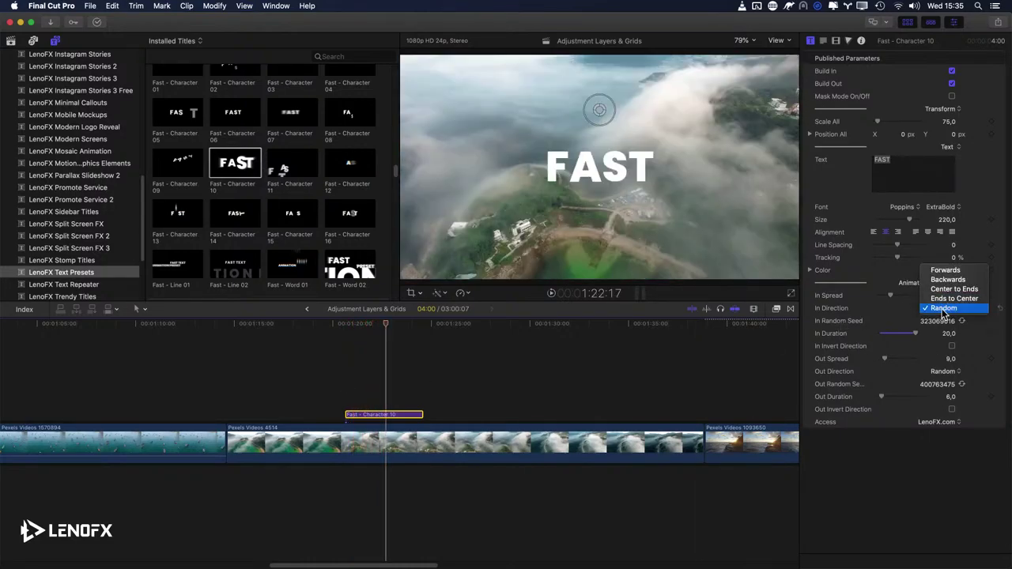
{"action": "left_click", "coordinate": [943, 309]}
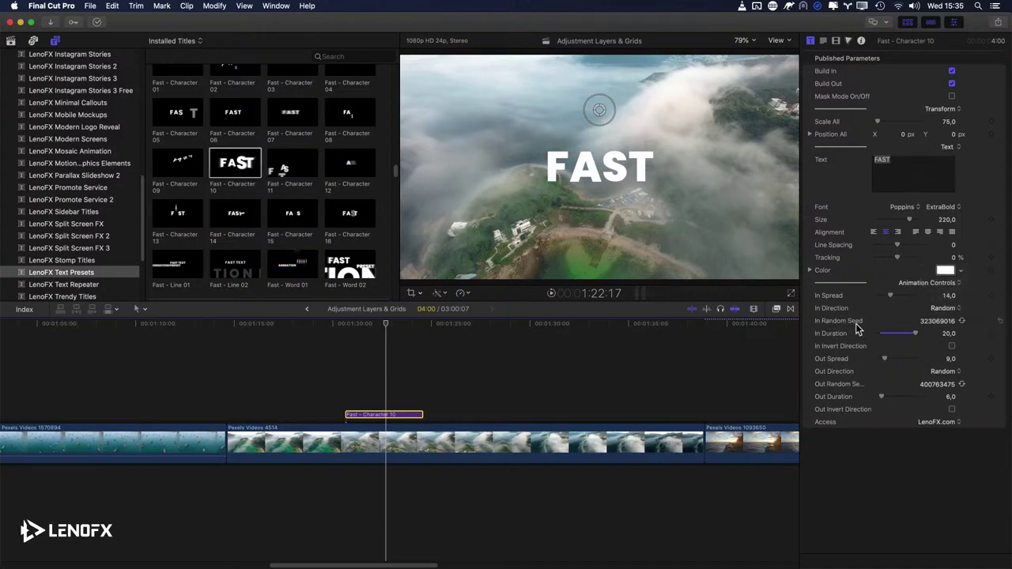
{"action": "left_click", "coordinate": [962, 321]}
{"action": "key", "text": "/"}
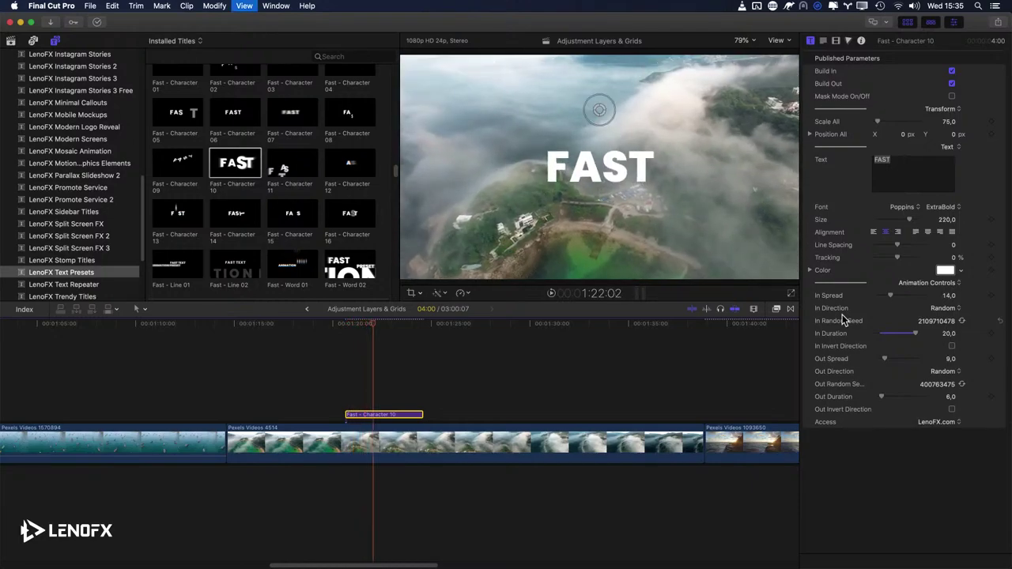
{"action": "left_click", "coordinate": [961, 321]}
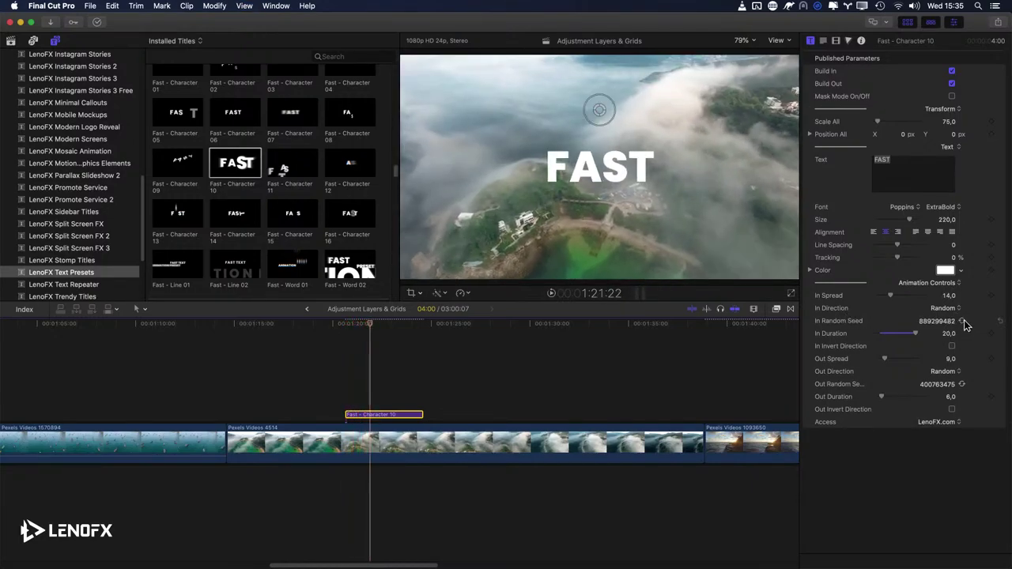
{"action": "left_click", "coordinate": [963, 323]}
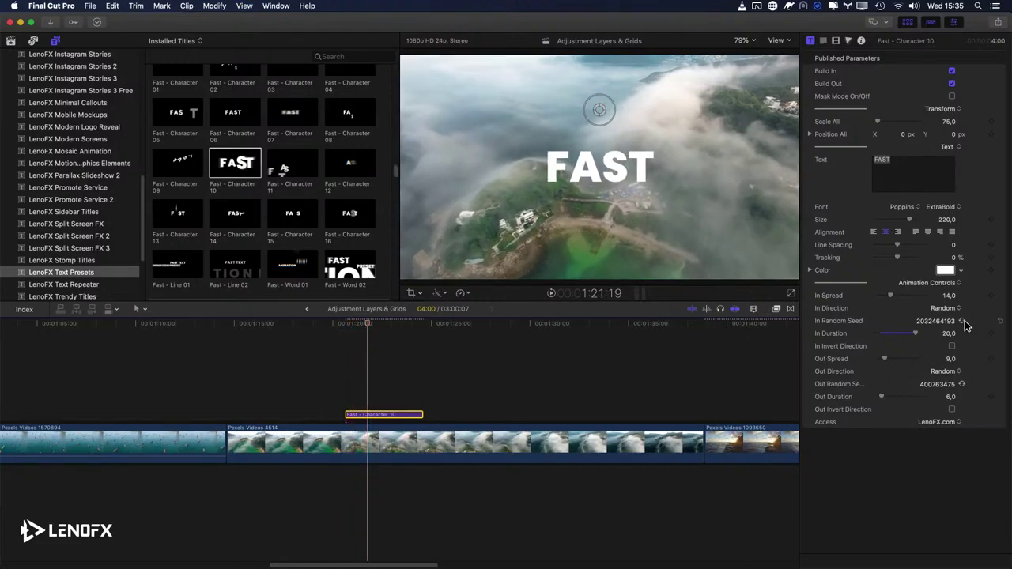
{"action": "left_click", "coordinate": [963, 322]}
{"action": "left_click", "coordinate": [964, 322]}
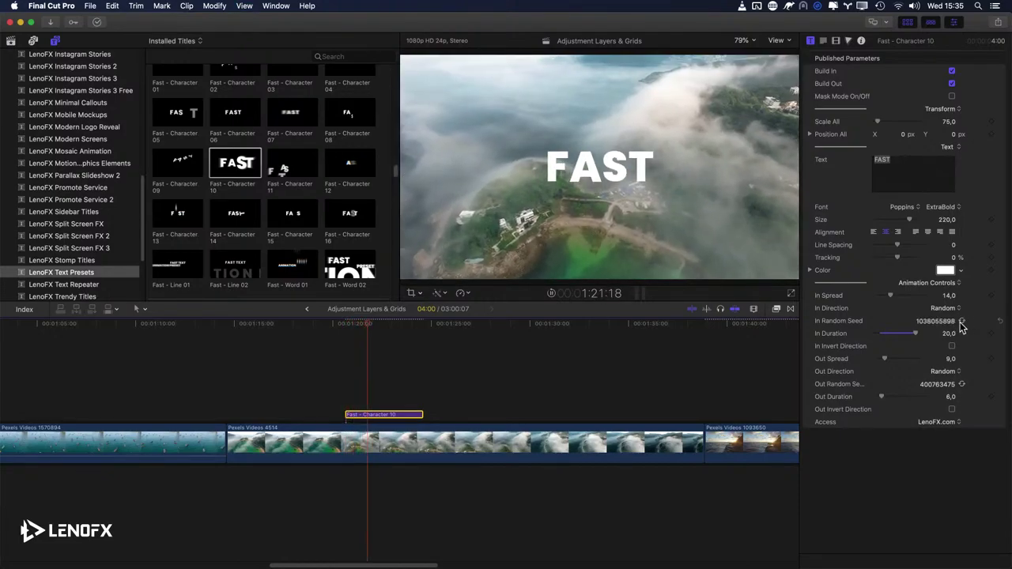
Step: Lower In Spread to 4,26 and set the In Direction to Backwards
{"action": "left_click", "coordinate": [947, 309]}
{"action": "left_click", "coordinate": [942, 267]}
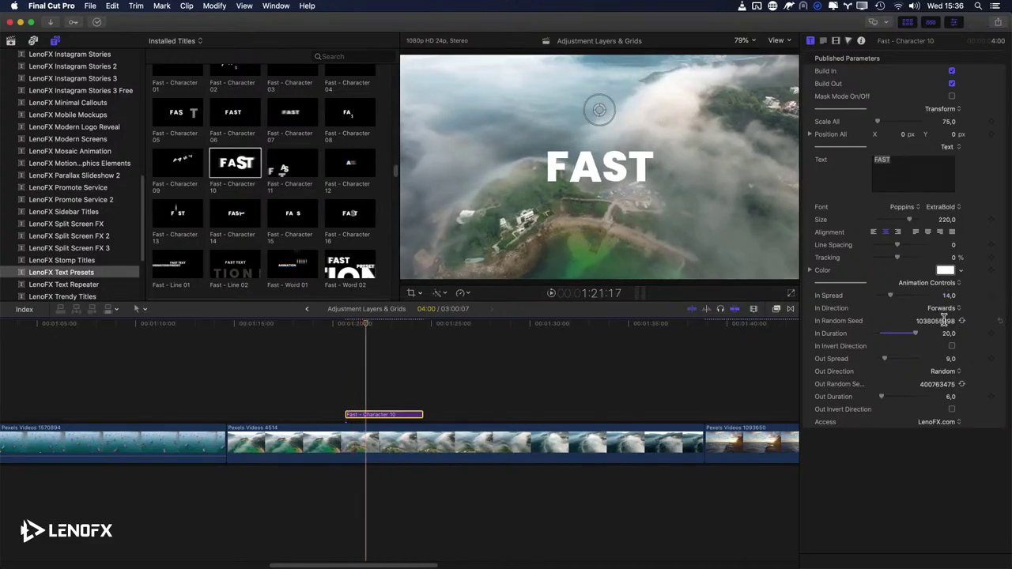
{"action": "left_click_drag", "start_coordinate": [889, 296], "coordinate": [878, 295]}
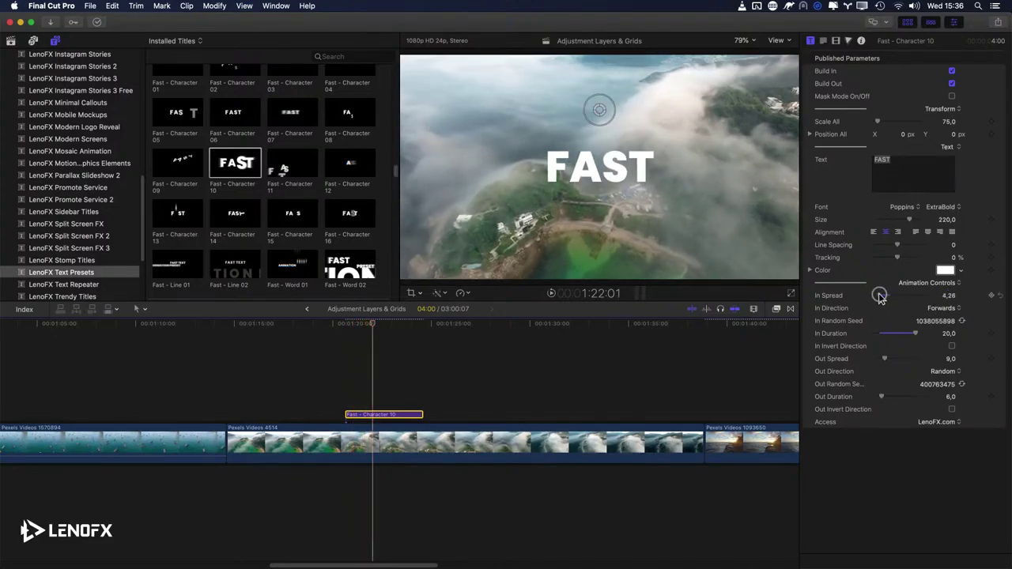
{"action": "left_click", "coordinate": [941, 307]}
{"action": "left_click", "coordinate": [945, 318]}
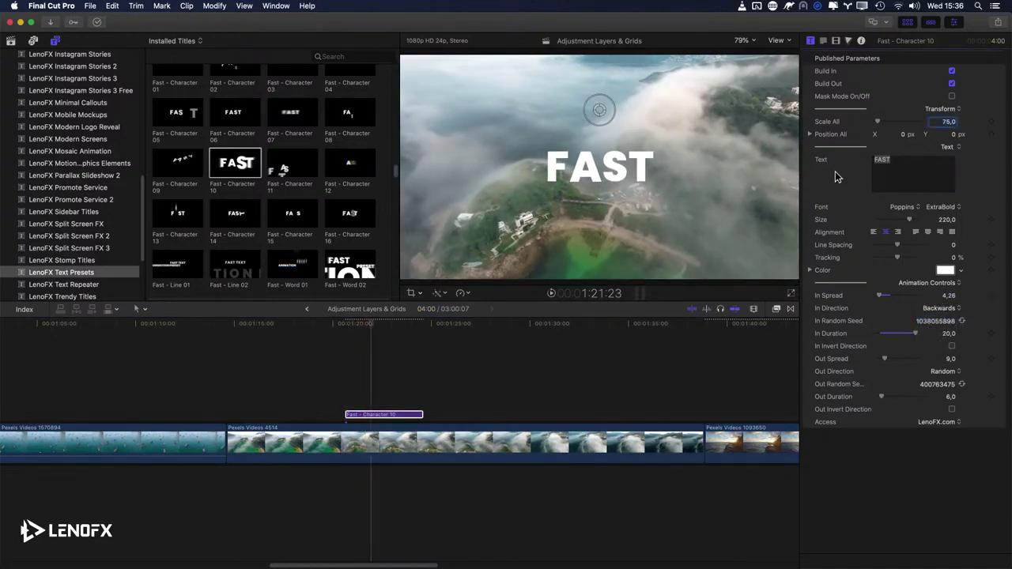
Step: Change the title text to FAST & FURIOUS and play it from the clip's start
{"action": "left_click", "coordinate": [913, 164]}
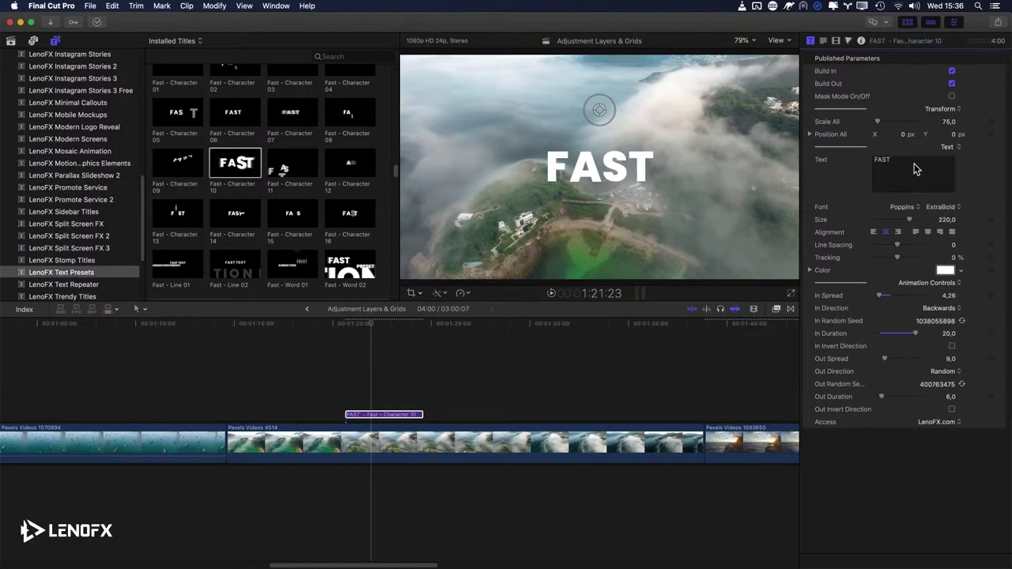
{"action": "type", "text": "& FURIOUS"}
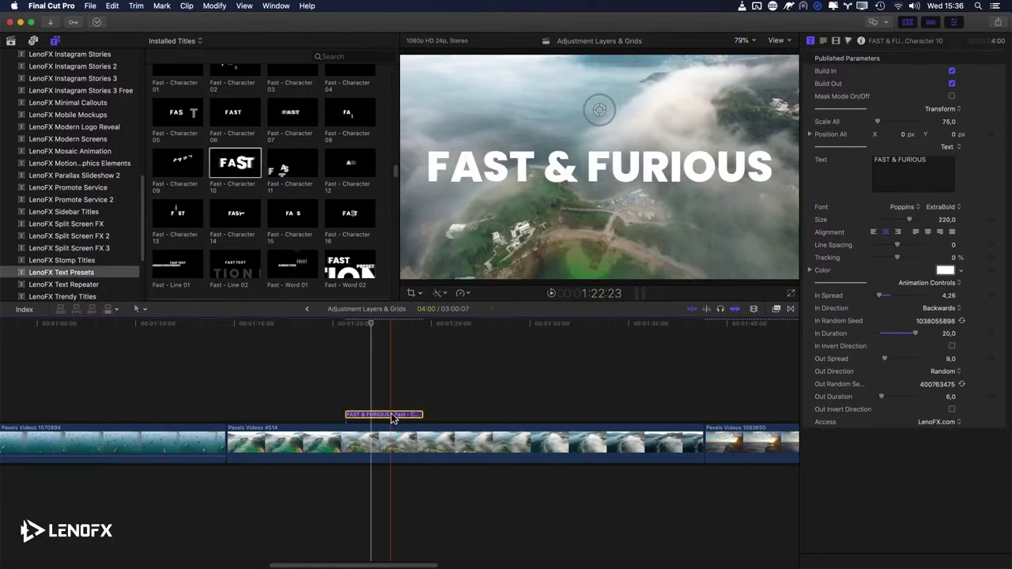
{"action": "left_click", "coordinate": [349, 414]}
{"action": "key", "text": "space"}
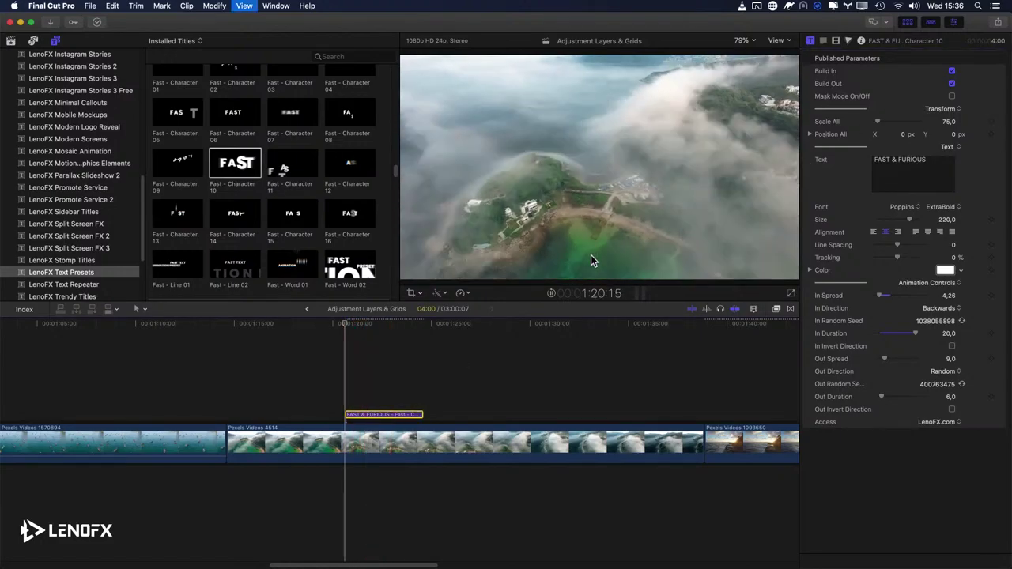
Step: Set In Duration to 16,51, In Spread to 11,87 and In Direction to Forwards
{"action": "left_click_drag", "start_coordinate": [915, 333], "coordinate": [908, 333]}
{"action": "key", "text": "/"}
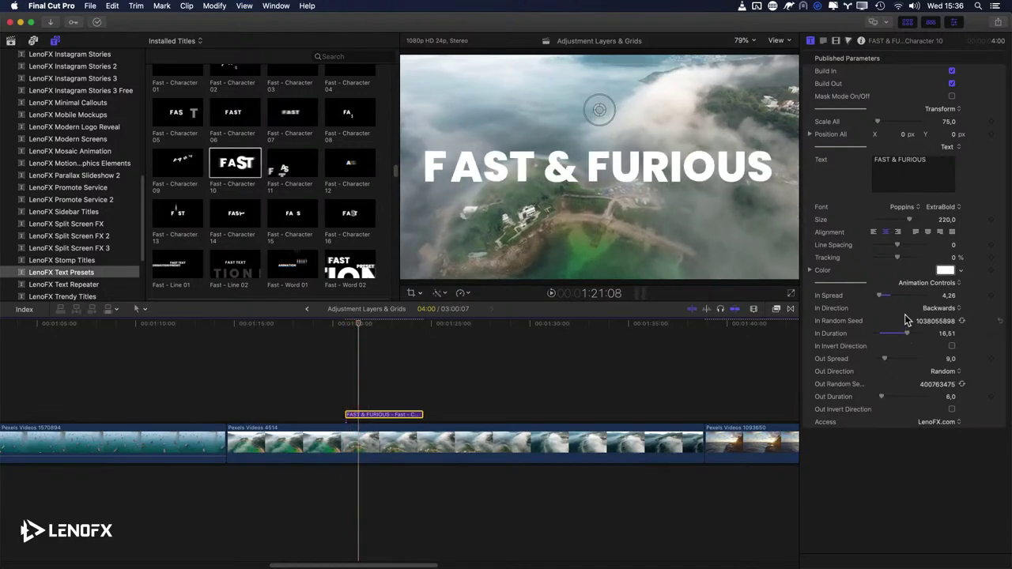
{"action": "left_click_drag", "start_coordinate": [884, 298], "coordinate": [891, 304]}
{"action": "key", "text": "/"}
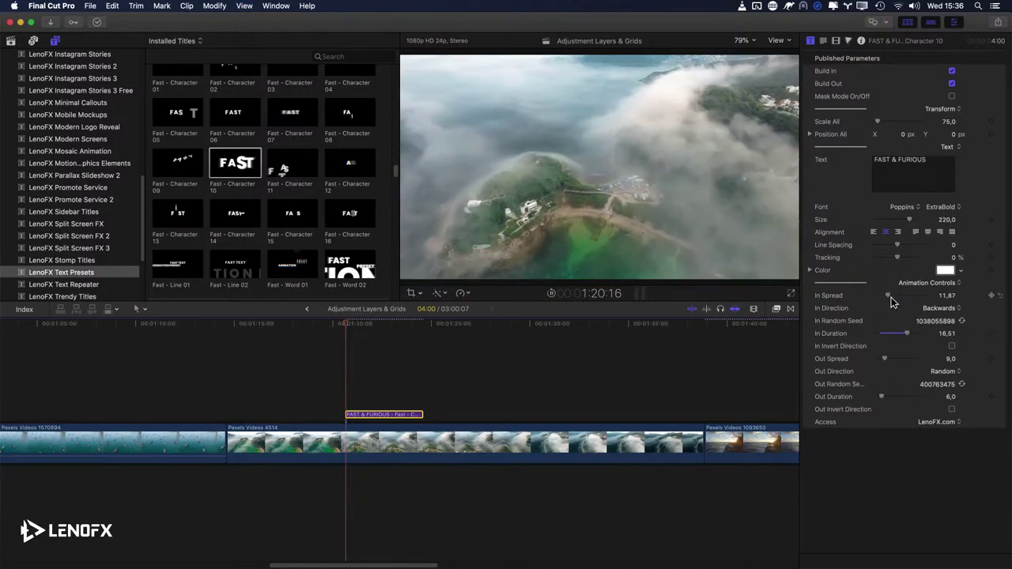
{"action": "left_click", "coordinate": [944, 309]}
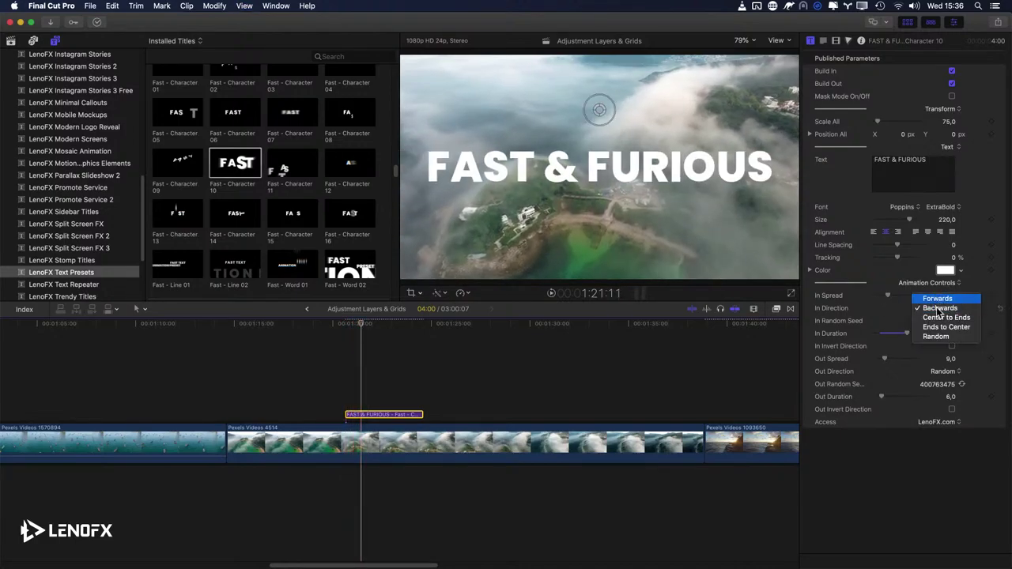
{"action": "left_click", "coordinate": [941, 297]}
{"action": "key", "text": "/"}
{"action": "key", "text": "/"}
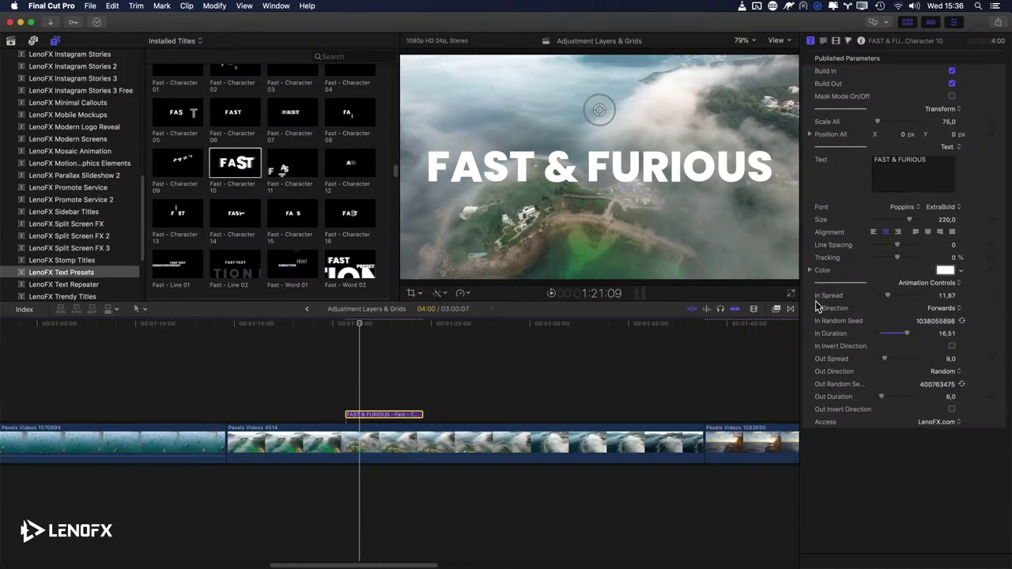
Step: Enable In Invert Direction, play the title, then delete the FAST & FURIOUS clip
{"action": "left_click", "coordinate": [950, 346]}
{"action": "left_click", "coordinate": [354, 367]}
{"action": "key", "text": "space"}
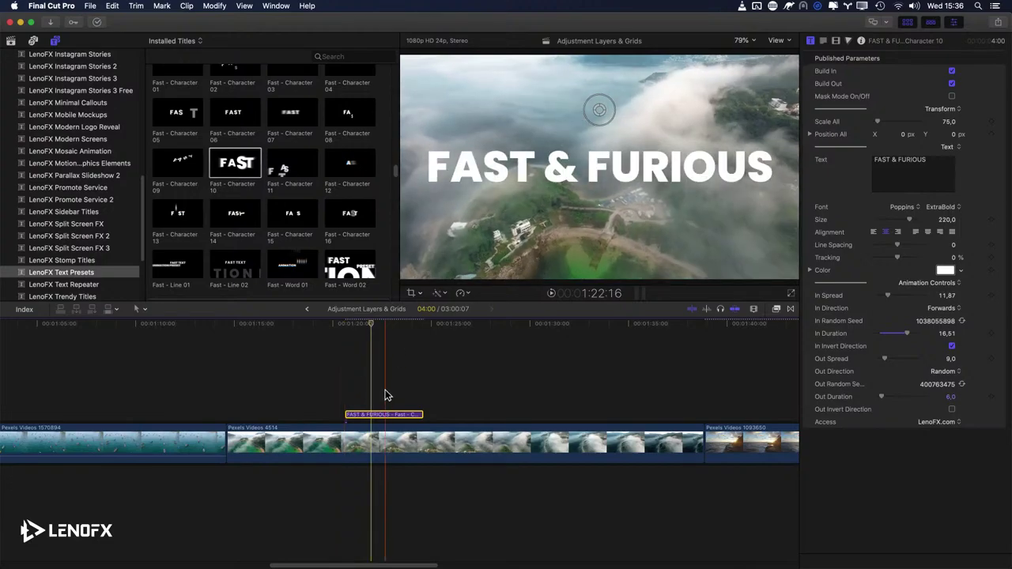
{"action": "key", "text": "Delete"}
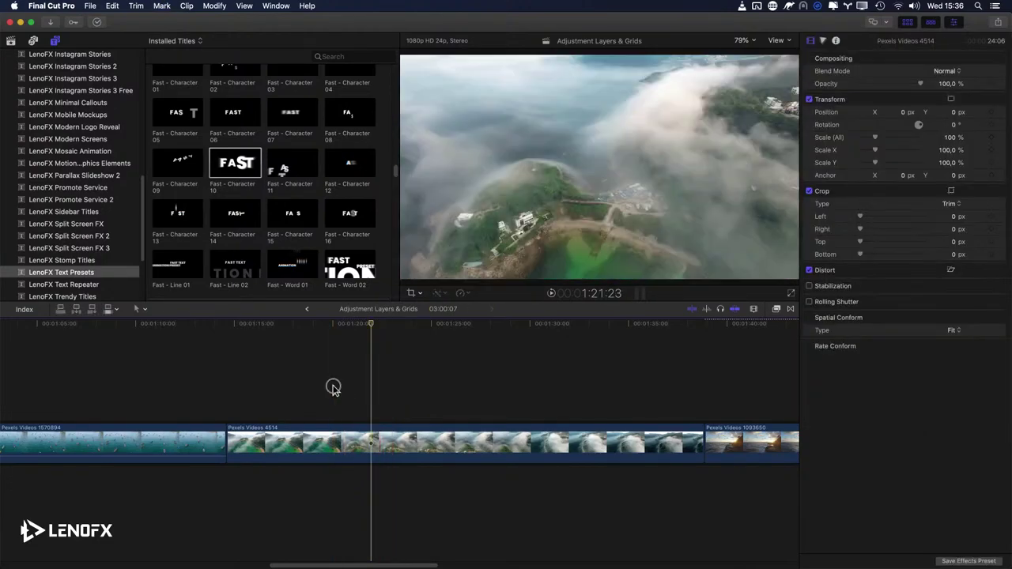
Step: Add Glitch 13 above the Pexels Videos 4514 drone clip and play its glitch build-in
{"action": "left_click", "coordinate": [335, 386]}
{"action": "scroll", "coordinate": [295, 283], "scroll_direction": "down", "scroll_amount": 15}
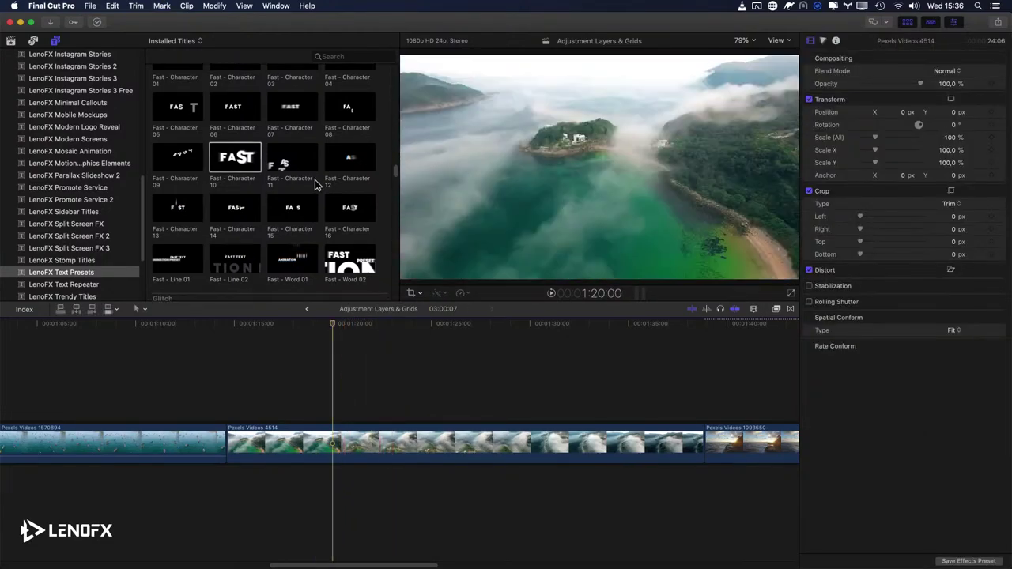
{"action": "left_click_drag", "start_coordinate": [178, 143], "coordinate": [372, 381]}
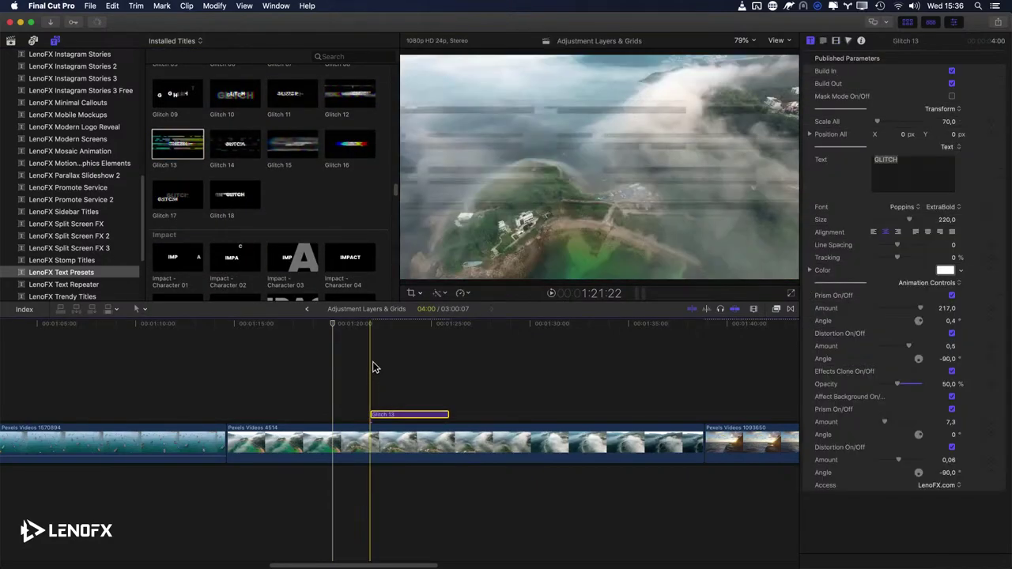
{"action": "left_click", "coordinate": [373, 324]}
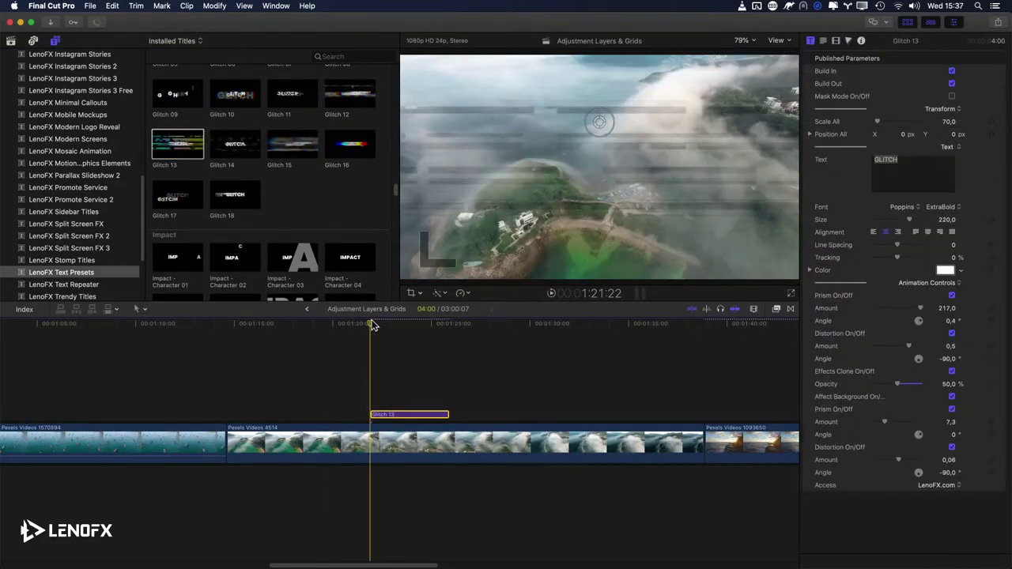
{"action": "mouse_move", "coordinate": [372, 331]}
{"action": "left_mouse_down"}
{"action": "mouse_move", "coordinate": [383, 327]}
{"action": "mouse_move", "coordinate": [373, 332]}
{"action": "left_mouse_up"}
{"action": "key", "text": "space"}
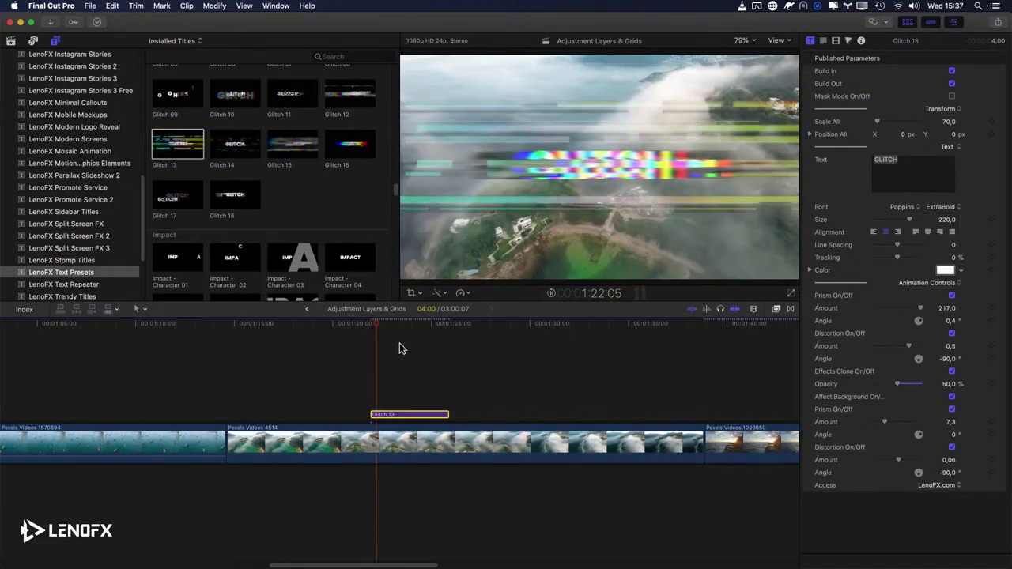
{"action": "key", "text": "space"}
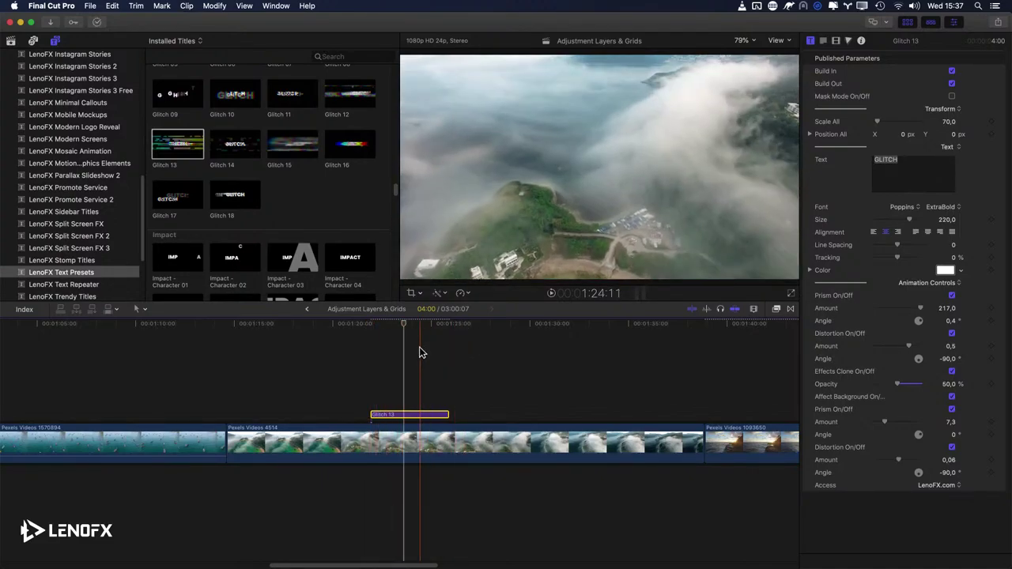
{"action": "key", "text": "space"}
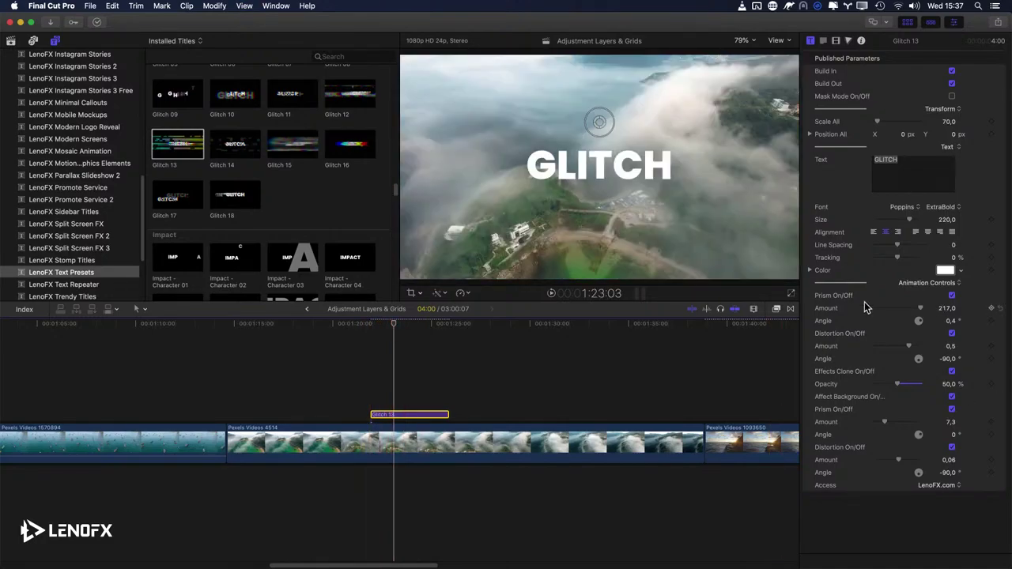
Step: Turn off both Prism On/Off options and Distortion On/Off, then replay the title
{"action": "left_click", "coordinate": [952, 295]}
{"action": "left_click", "coordinate": [951, 332]}
{"action": "left_click", "coordinate": [951, 409]}
{"action": "key", "text": "space"}
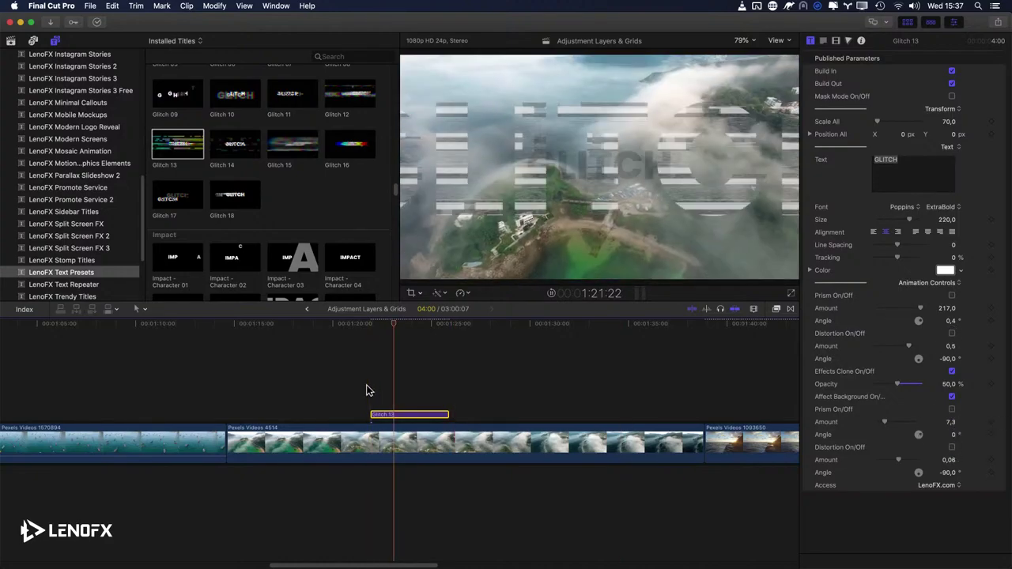
{"action": "key", "text": "/"}
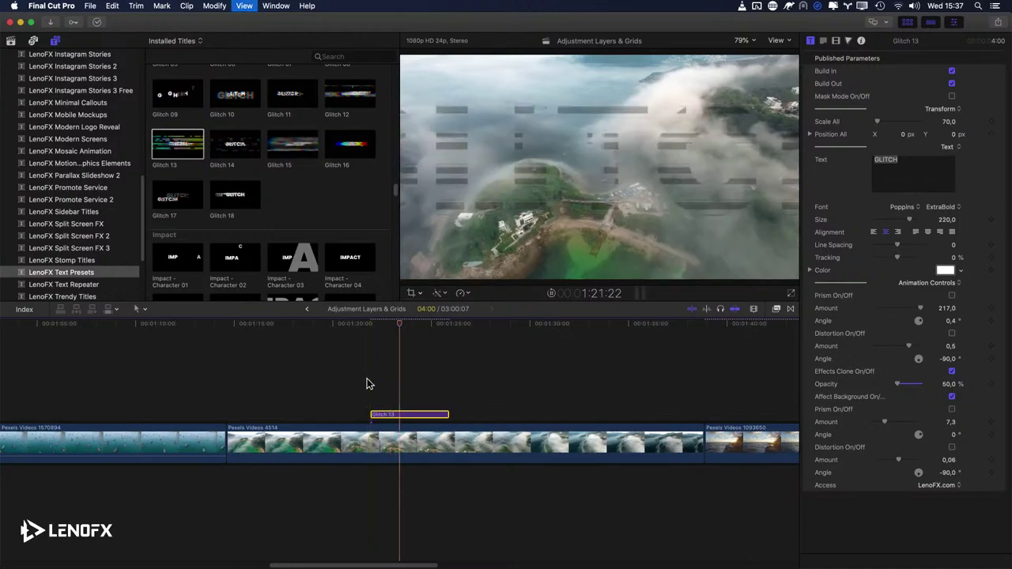
{"action": "key", "text": "/"}
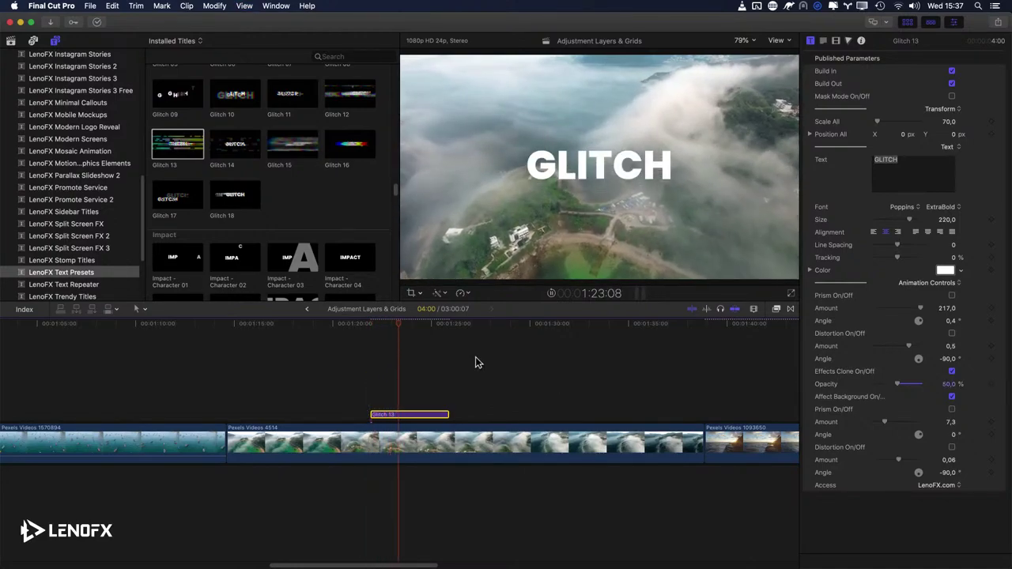
Step: Delete the Glitch 13 title clip from the timeline
{"action": "key", "text": "x"}
{"action": "key", "text": "Delete"}
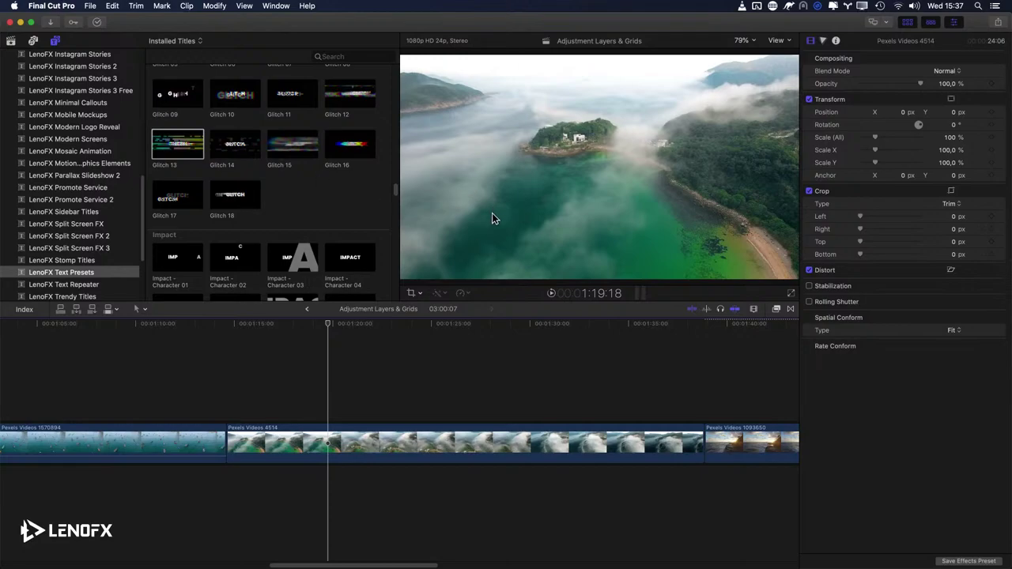
{"action": "left_click", "coordinate": [345, 407]}
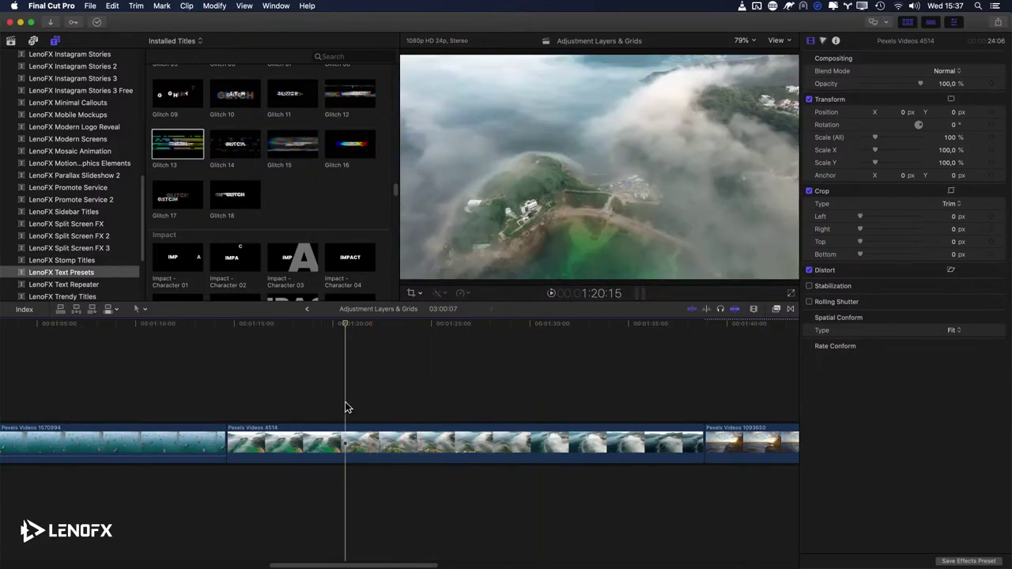
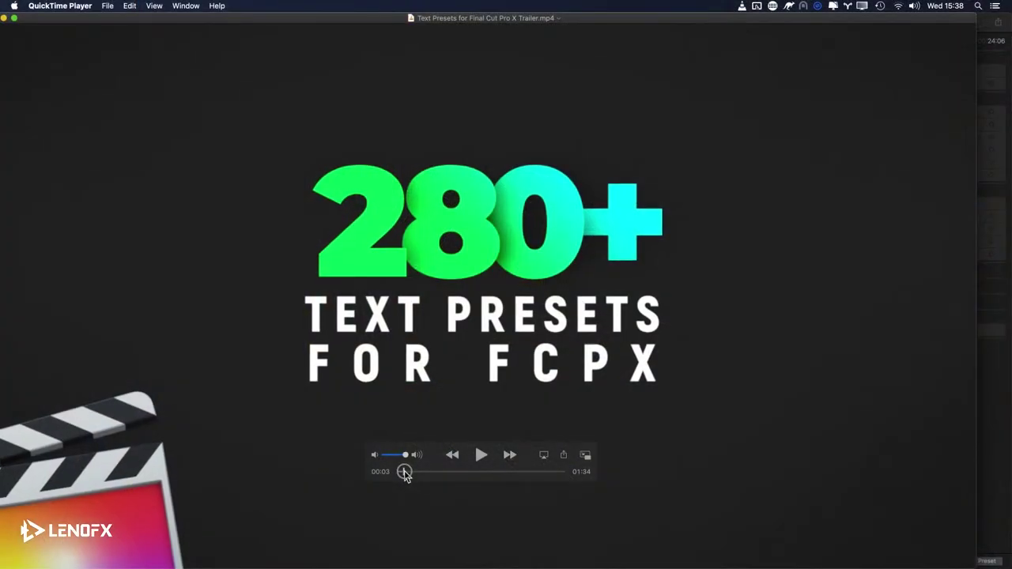
Step: Play the timeline and scroll the Titles browser up to the LenoFX Text Presets Blur category
{"action": "left_click_drag", "start_coordinate": [402, 472], "coordinate": [419, 471]}
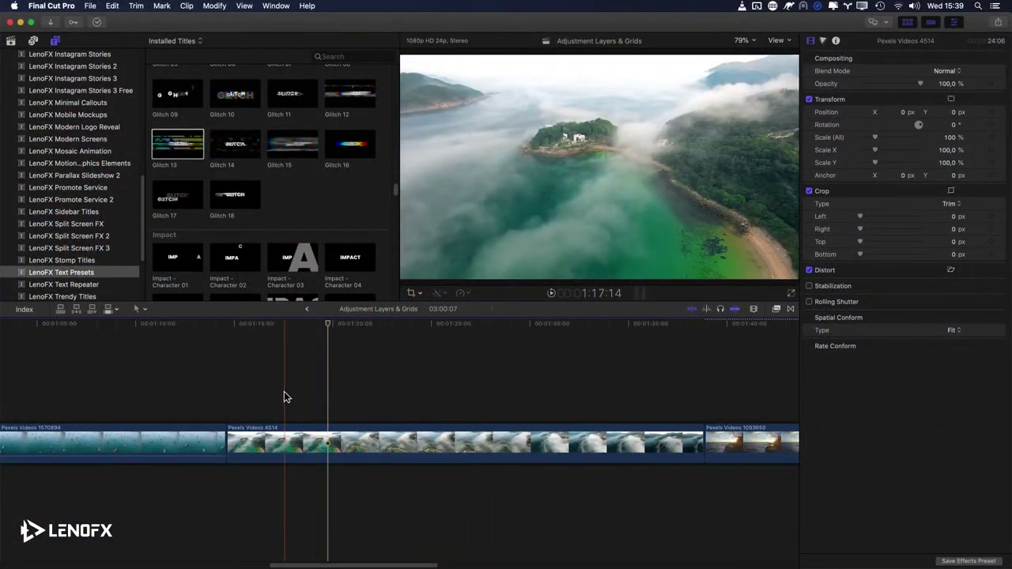
{"action": "key", "text": "space"}
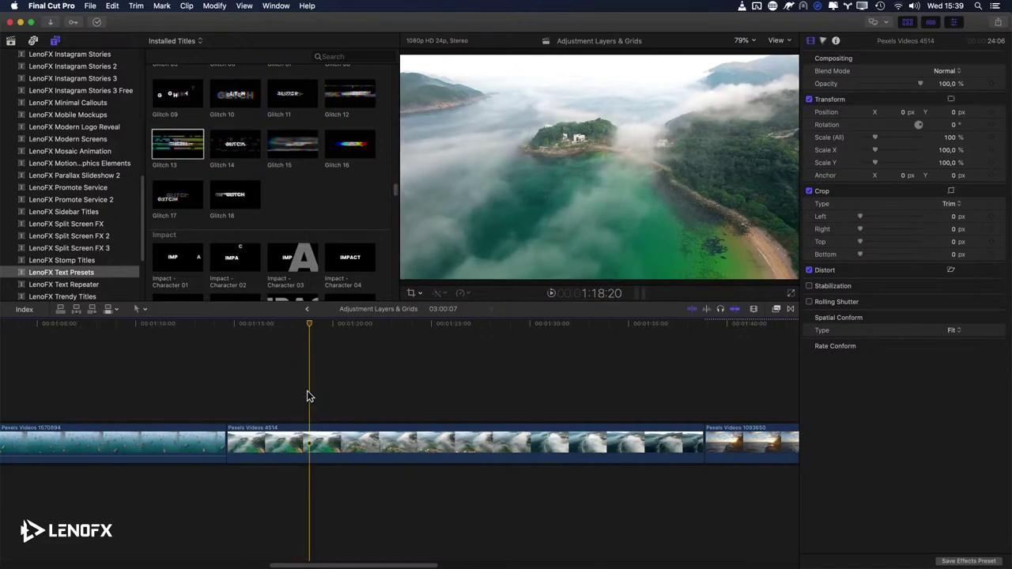
{"action": "scroll", "coordinate": [261, 174], "scroll_direction": "down", "scroll_amount": 10}
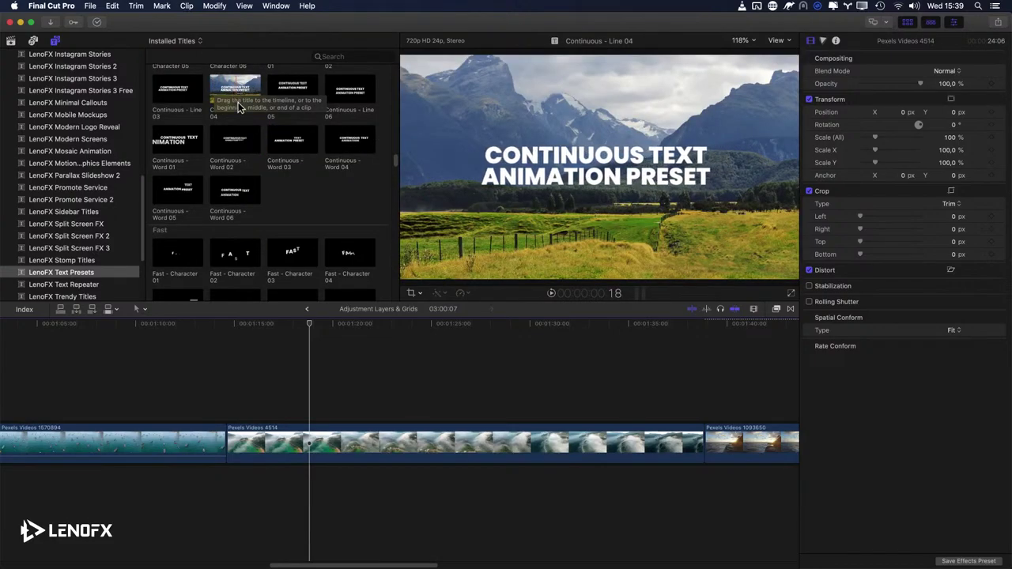
{"action": "scroll", "coordinate": [229, 134], "scroll_direction": "up", "scroll_amount": 5}
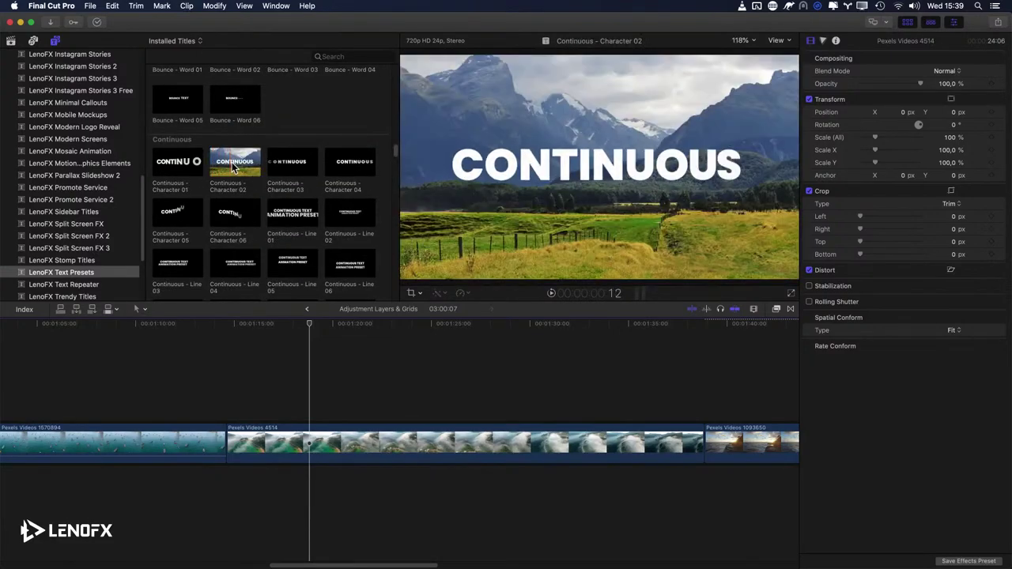
{"action": "scroll", "coordinate": [267, 158], "scroll_direction": "up", "scroll_amount": 5}
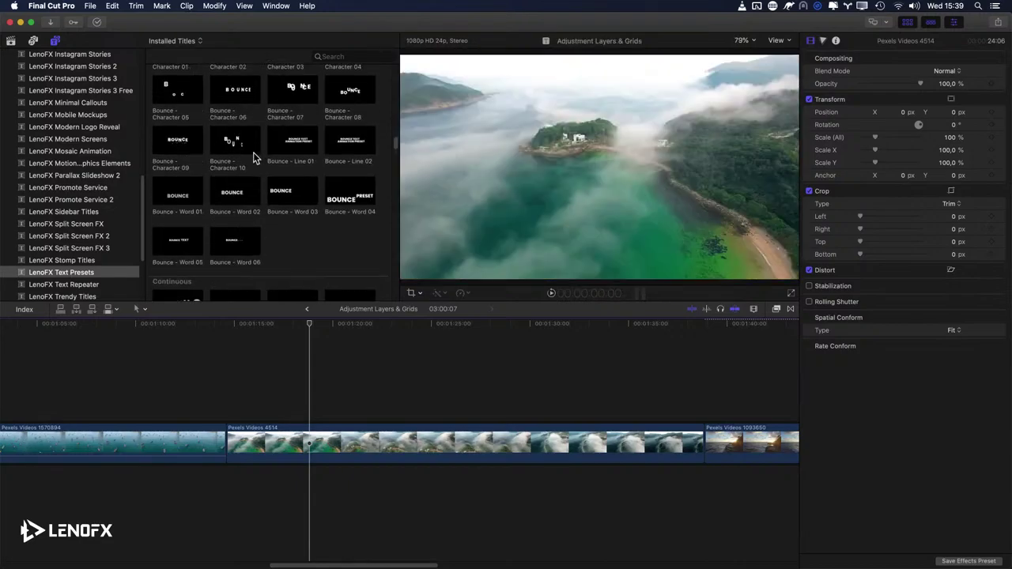
{"action": "scroll", "coordinate": [245, 158], "scroll_direction": "up", "scroll_amount": 5}
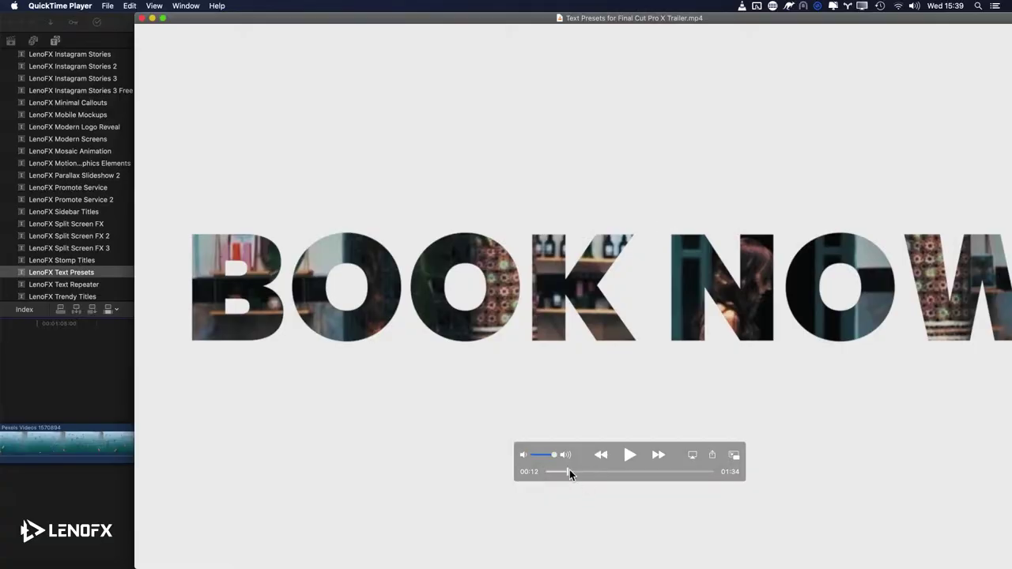
Step: Scrub the QuickTime trailer back to the BOOK NOW shot, then close the player window
{"action": "left_click_drag", "start_coordinate": [571, 473], "coordinate": [566, 476]}
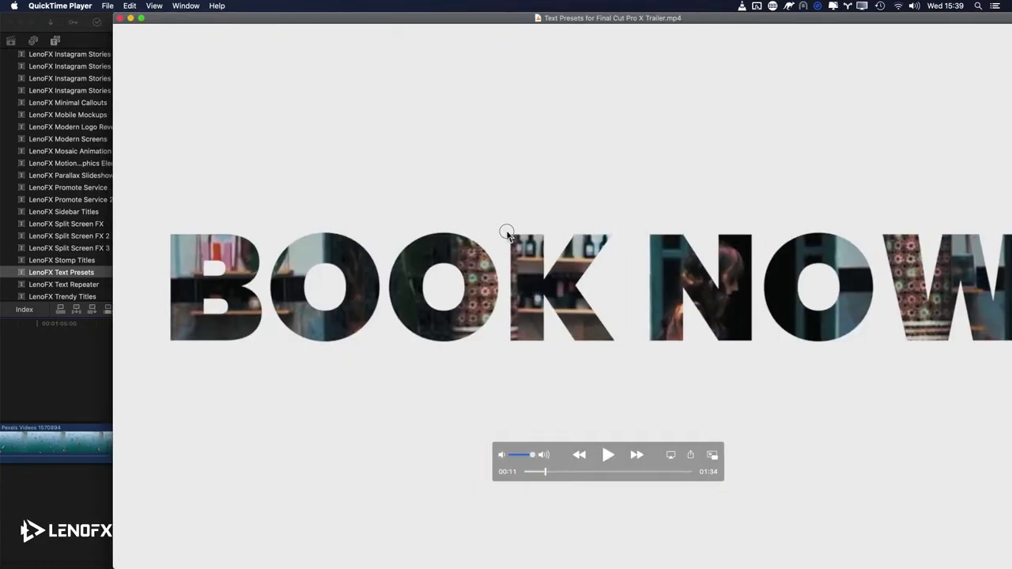
{"action": "left_click_drag", "start_coordinate": [508, 477], "coordinate": [509, 484]}
{"action": "key", "text": "super+w"}
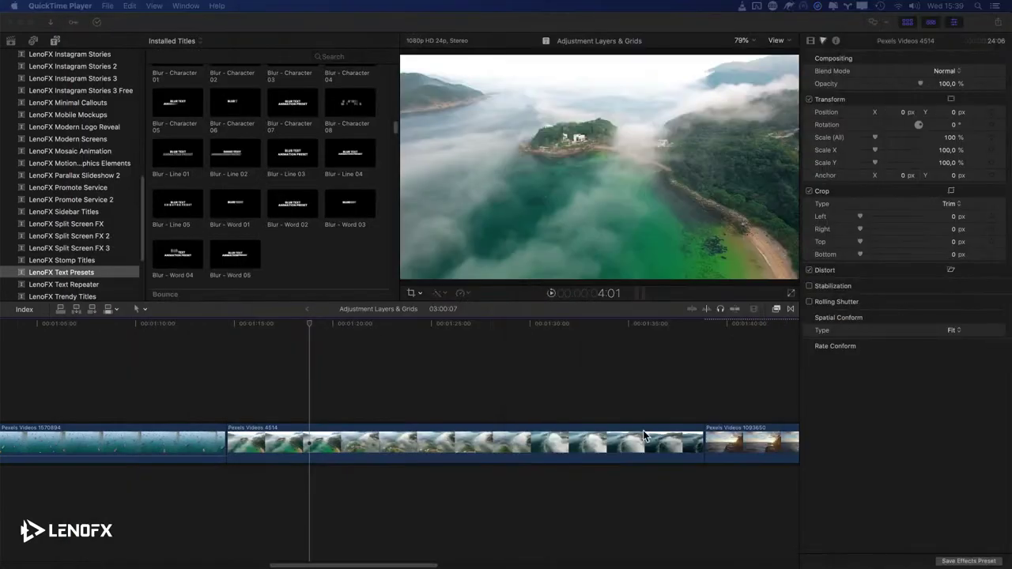
Step: Return to Final Cut Pro and preview the Blur - Word 05 and Blur - Word 04 presets
{"action": "left_click", "coordinate": [368, 371]}
{"action": "left_click", "coordinate": [342, 344]}
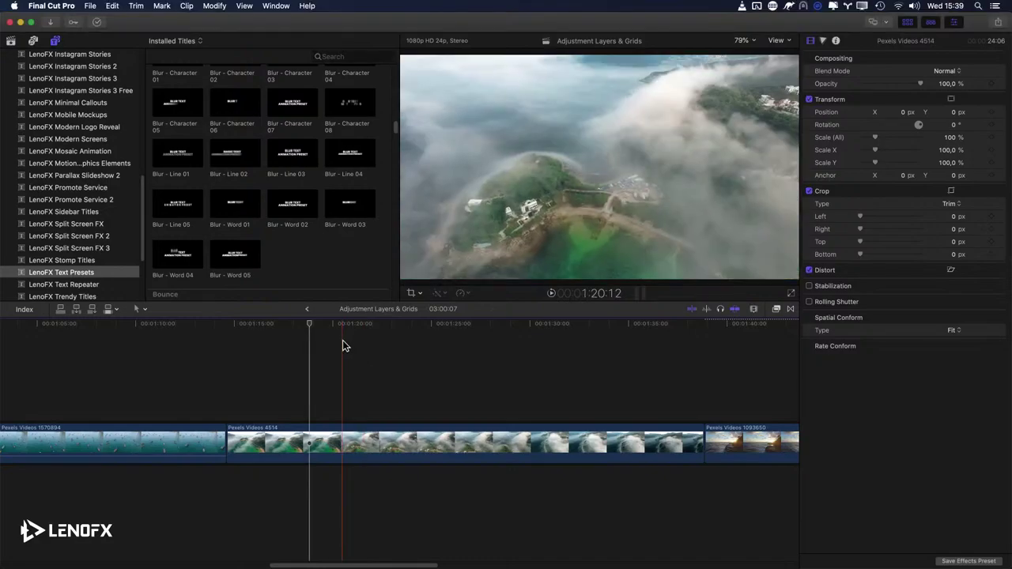
{"action": "left_click", "coordinate": [368, 367]}
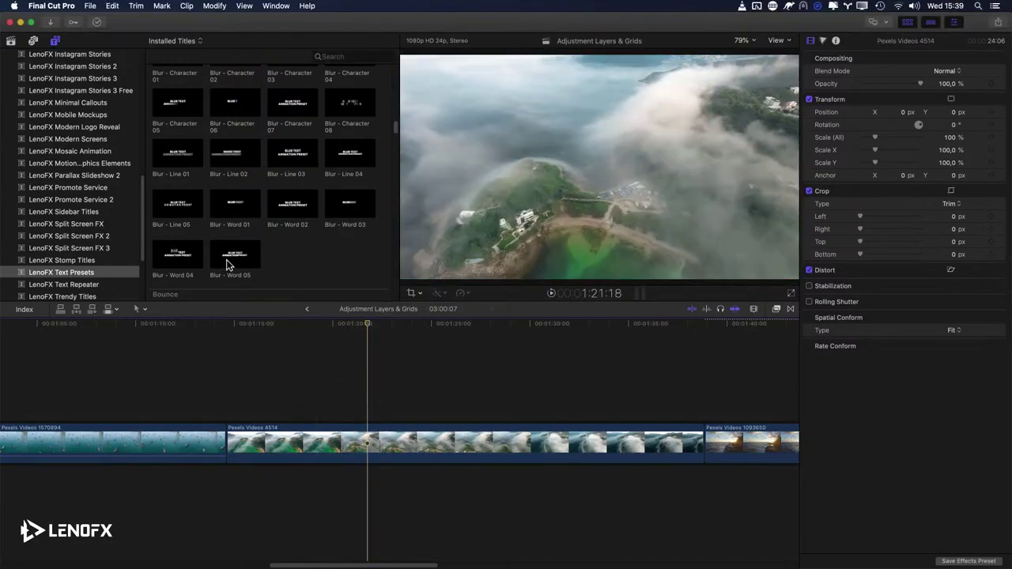
{"action": "left_click", "coordinate": [215, 265]}
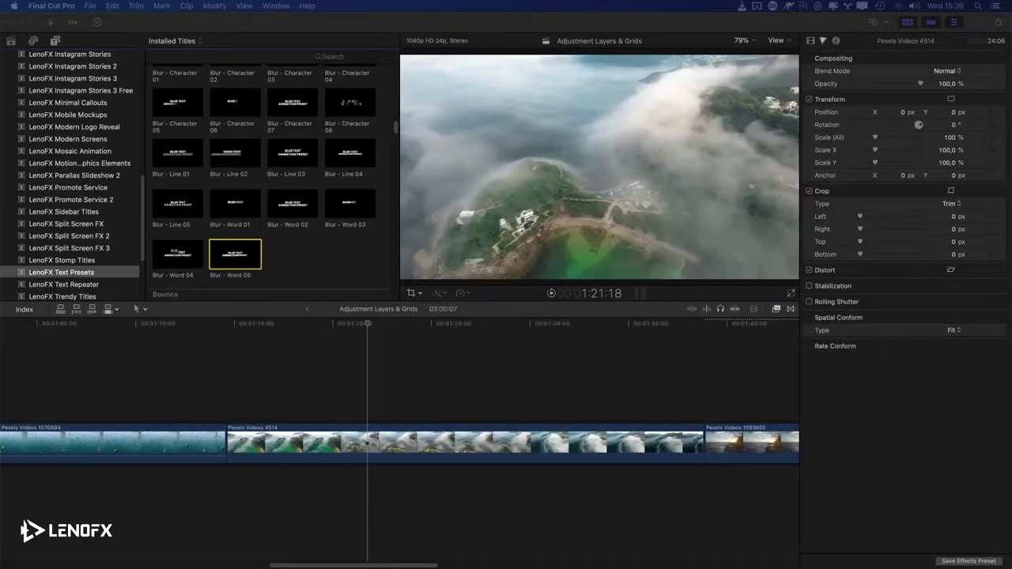
{"action": "left_click", "coordinate": [367, 374]}
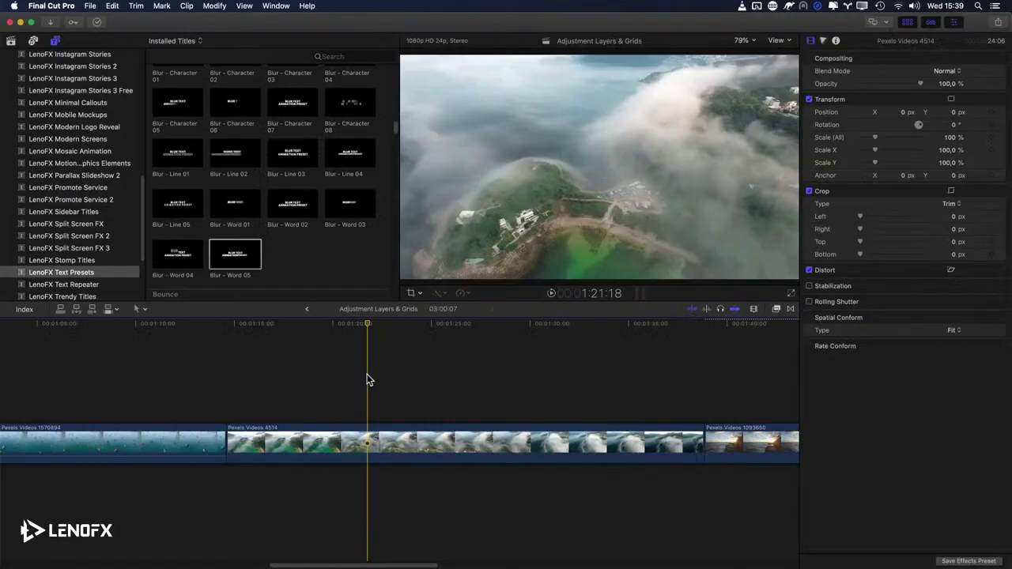
{"action": "left_click", "coordinate": [183, 254]}
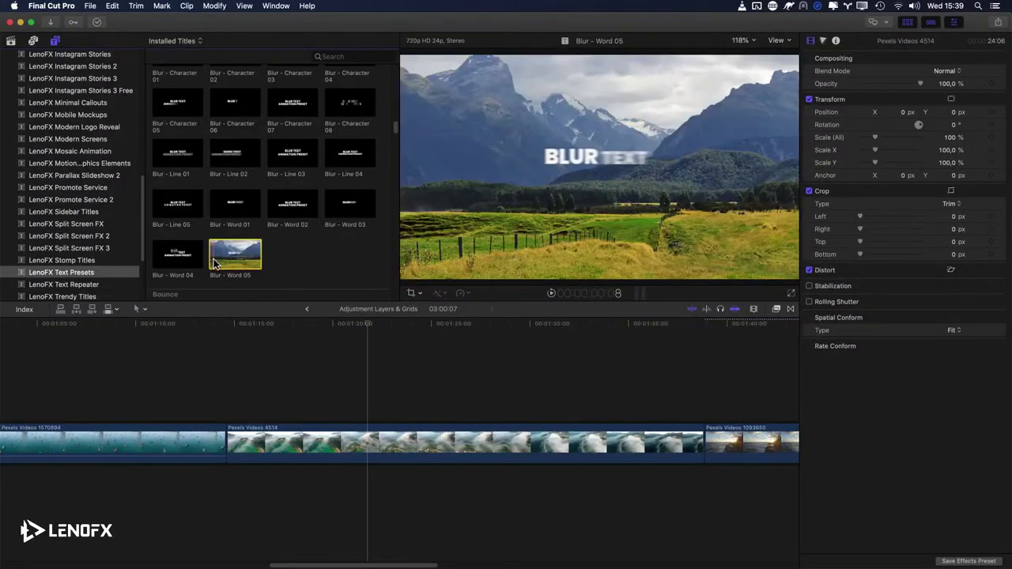
Step: Scroll the Titles browser up to the Basic - Word presets
{"action": "scroll", "coordinate": [241, 150], "scroll_direction": "up", "scroll_amount": 2}
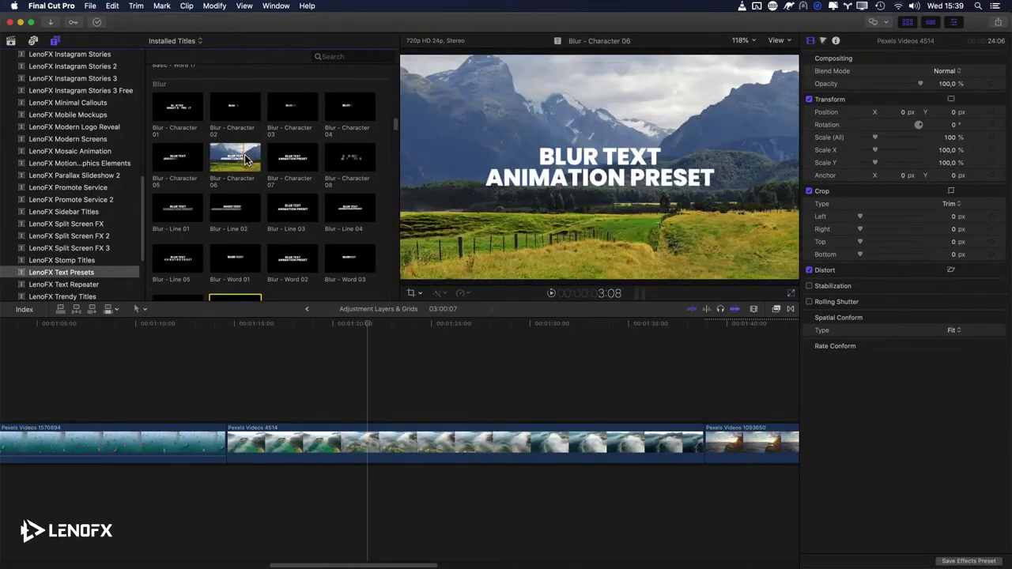
{"action": "scroll", "coordinate": [241, 155], "scroll_direction": "up", "scroll_amount": 5}
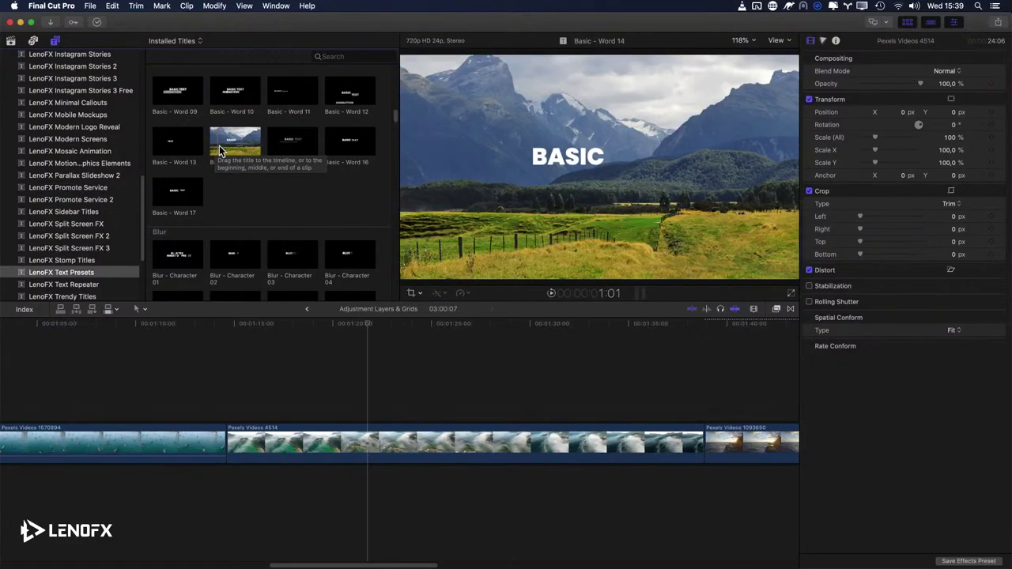
{"action": "scroll", "coordinate": [241, 150], "scroll_direction": "up", "scroll_amount": 3}
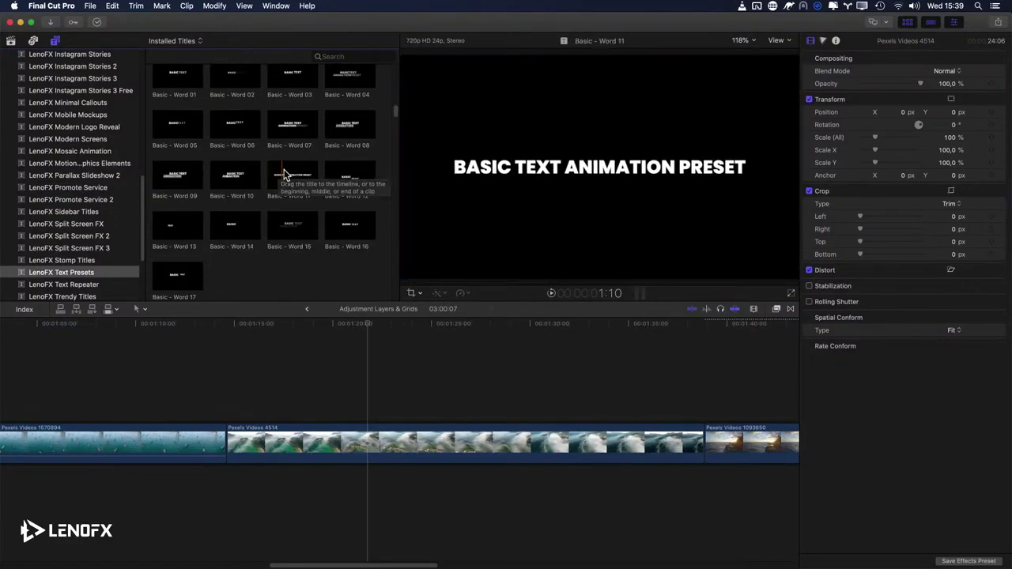
{"action": "scroll", "coordinate": [277, 150], "scroll_direction": "up", "scroll_amount": 3}
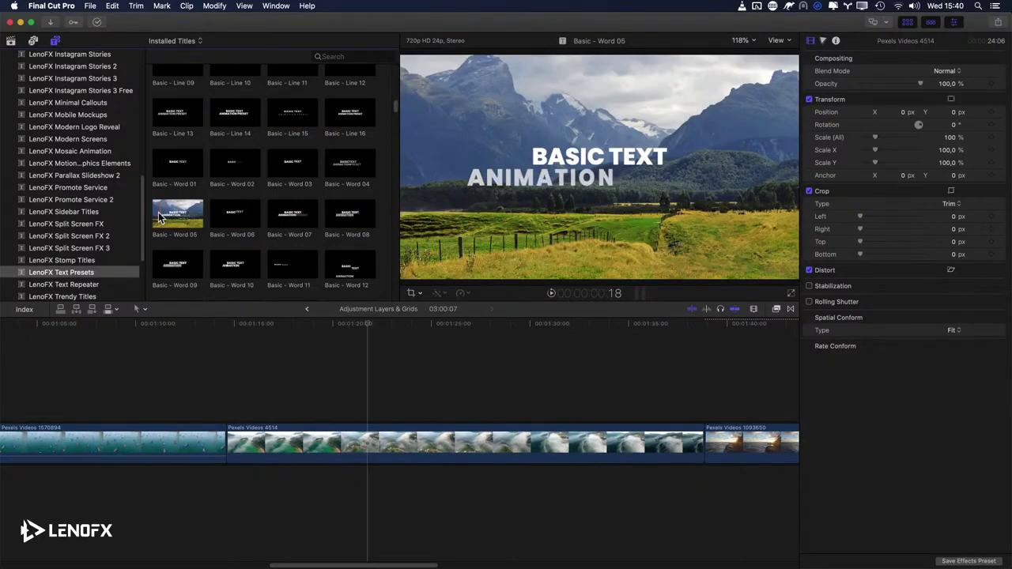
Step: Place Basic - Word 05 above the island clip, retitled BOOK NOW with In Duration 14,6
{"action": "left_click_drag", "start_coordinate": [177, 219], "coordinate": [327, 354]}
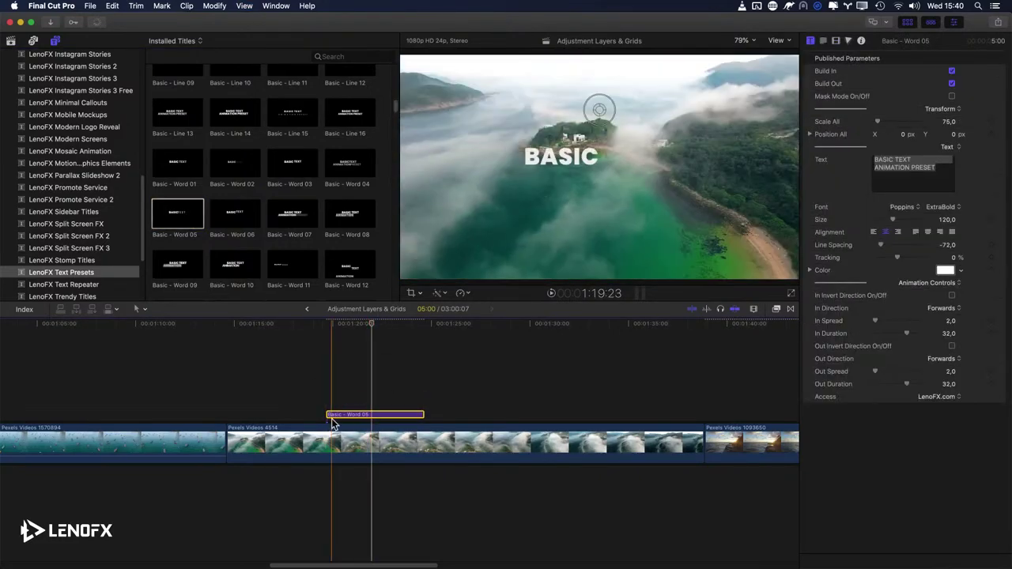
{"action": "key", "text": "space"}
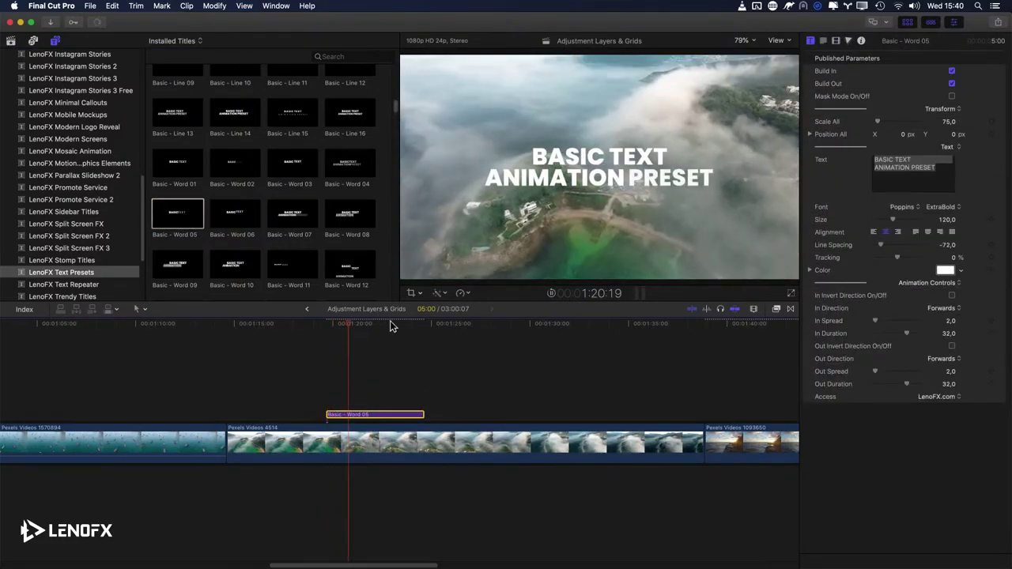
{"action": "triple_click", "coordinate": [940, 174]}
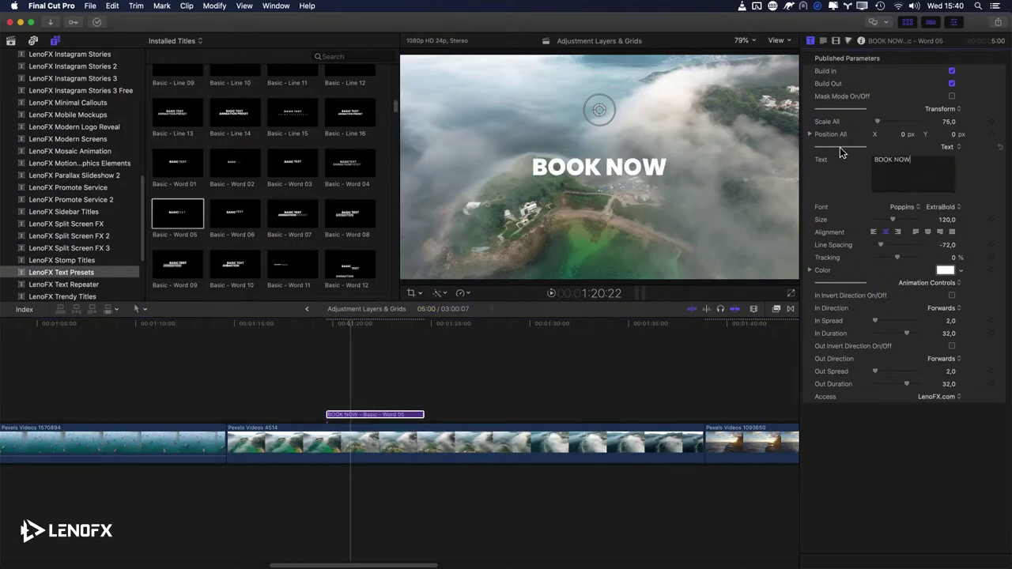
{"action": "key", "text": "space"}
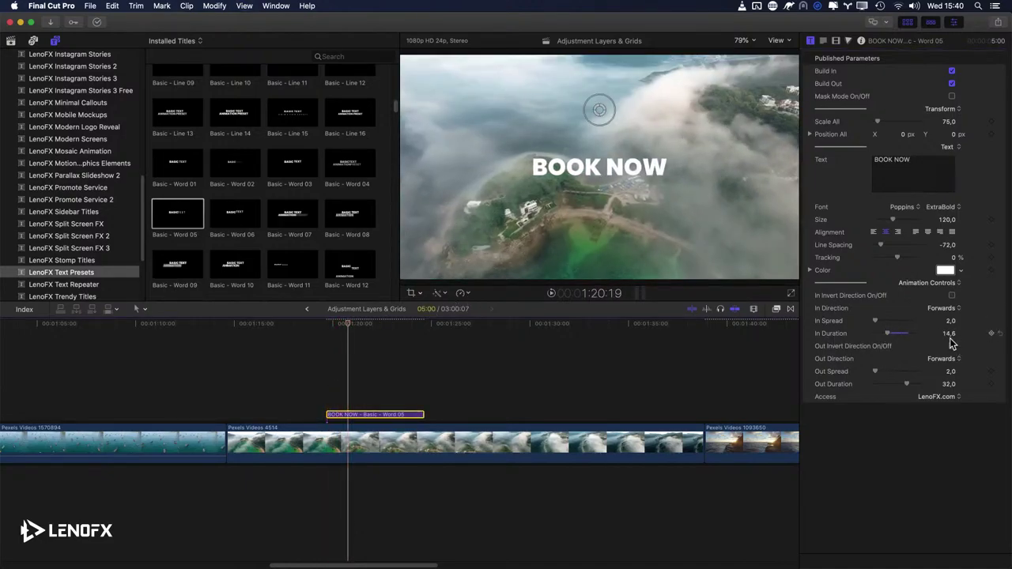
{"action": "key", "text": "space"}
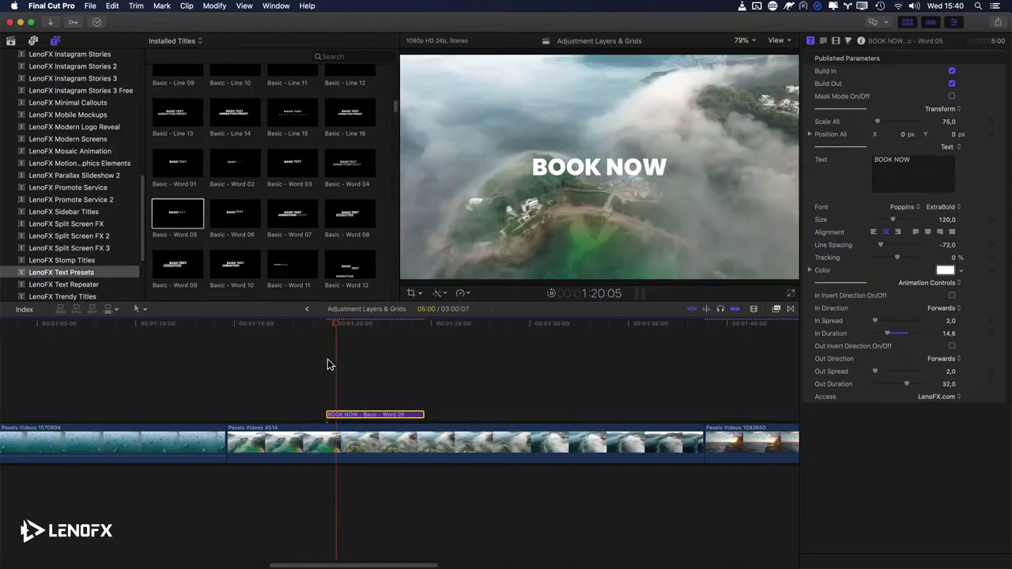
{"action": "key", "text": "space"}
{"action": "key", "text": "space"}
{"action": "key", "text": "space"}
{"action": "key", "text": "space"}
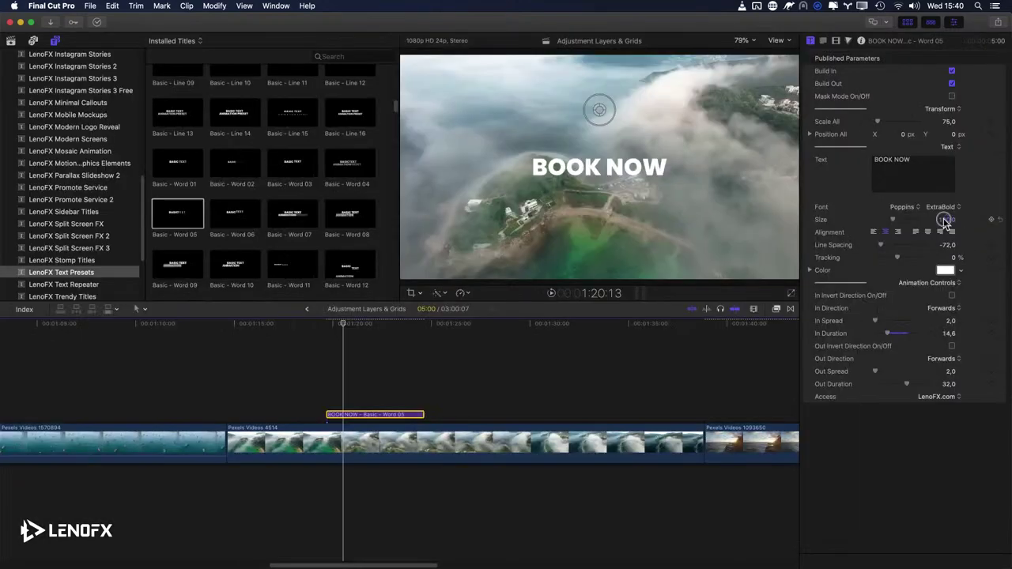
Step: Enlarge the BOOK NOW text to size 195 and replay its animation
{"action": "left_click_drag", "start_coordinate": [943, 220], "coordinate": [943, 225]}
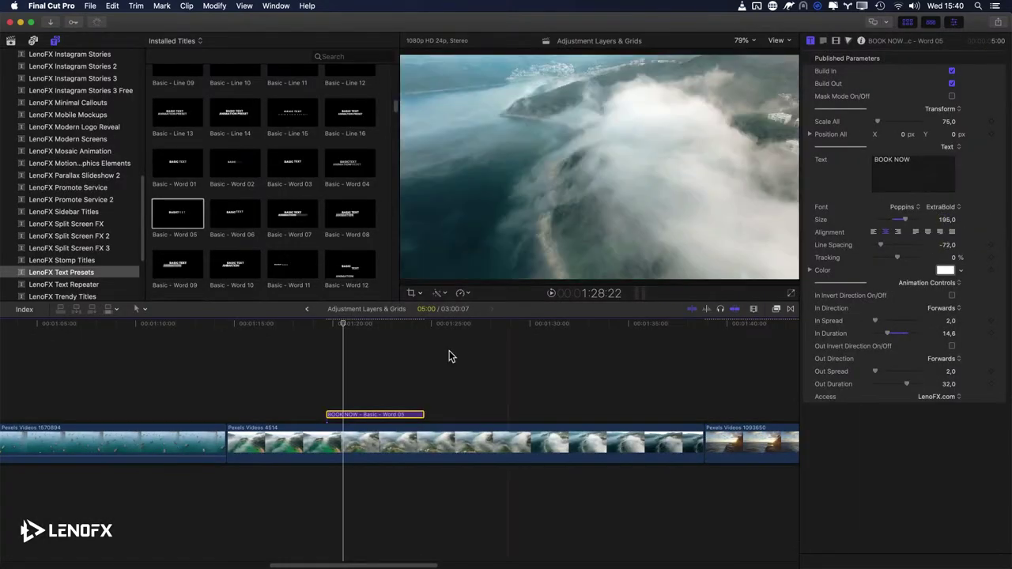
{"action": "left_click", "coordinate": [332, 374]}
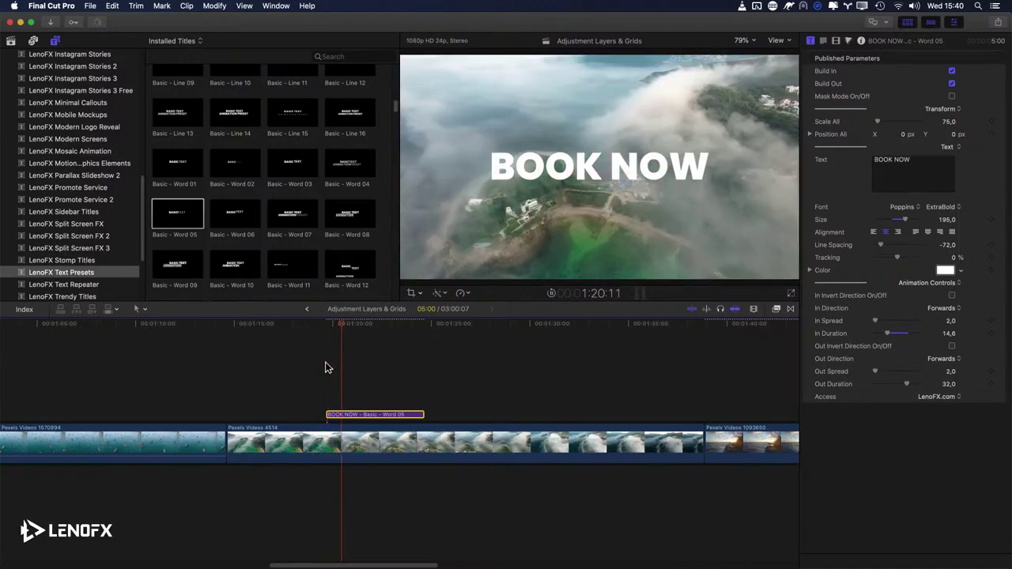
{"action": "left_click", "coordinate": [324, 393]}
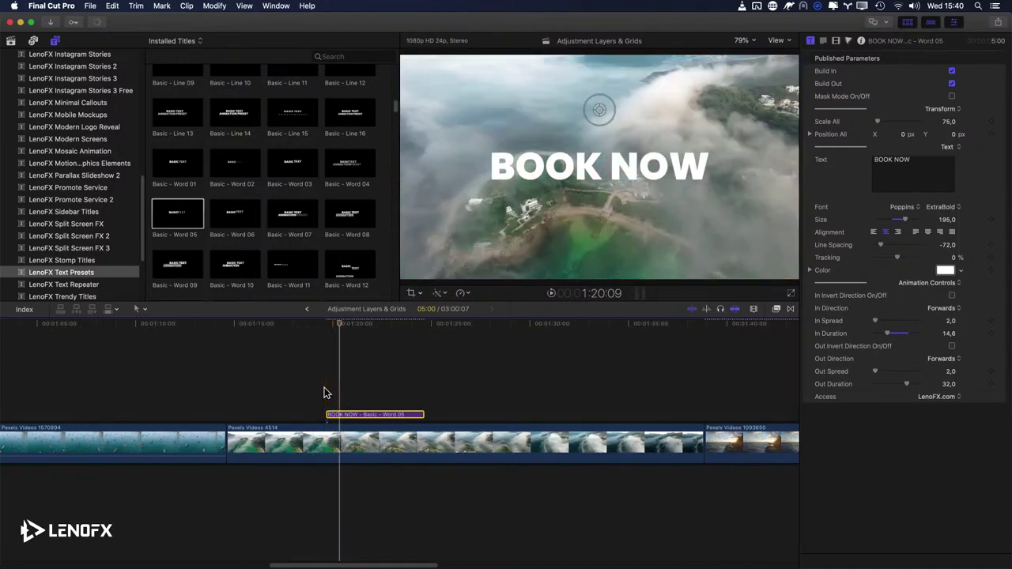
{"action": "left_click", "coordinate": [325, 393]}
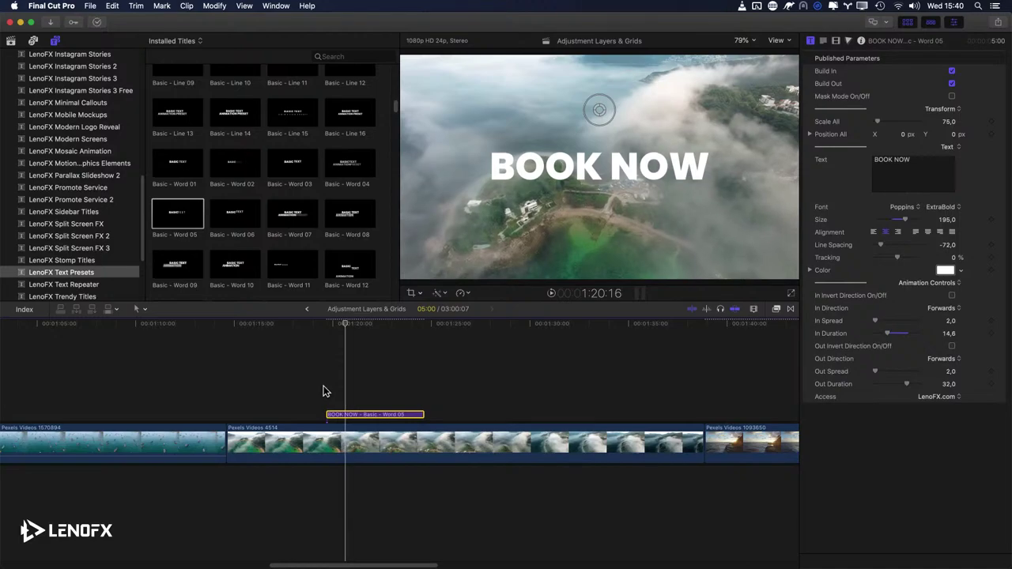
{"action": "left_click", "coordinate": [344, 389]}
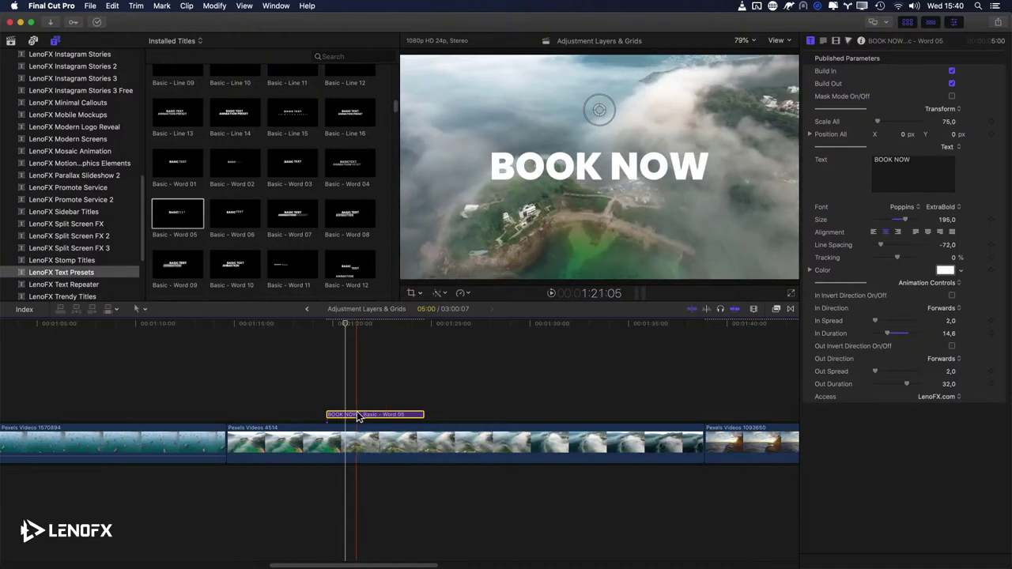
Step: Try trimming the BOOK NOW title to one second, then undo back to full length
{"action": "left_click_drag", "start_coordinate": [356, 414], "coordinate": [359, 384]}
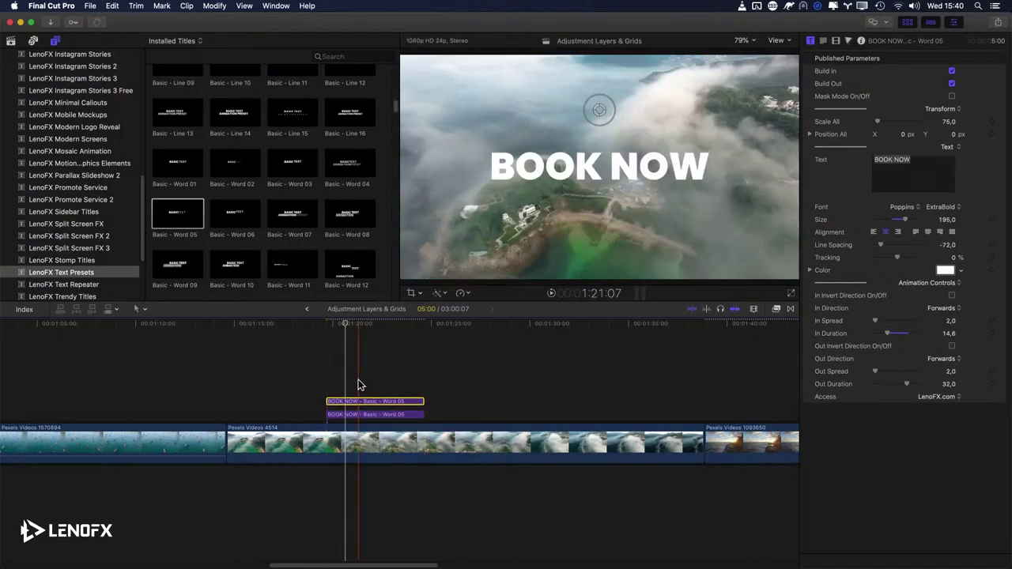
{"action": "key", "text": "s"}
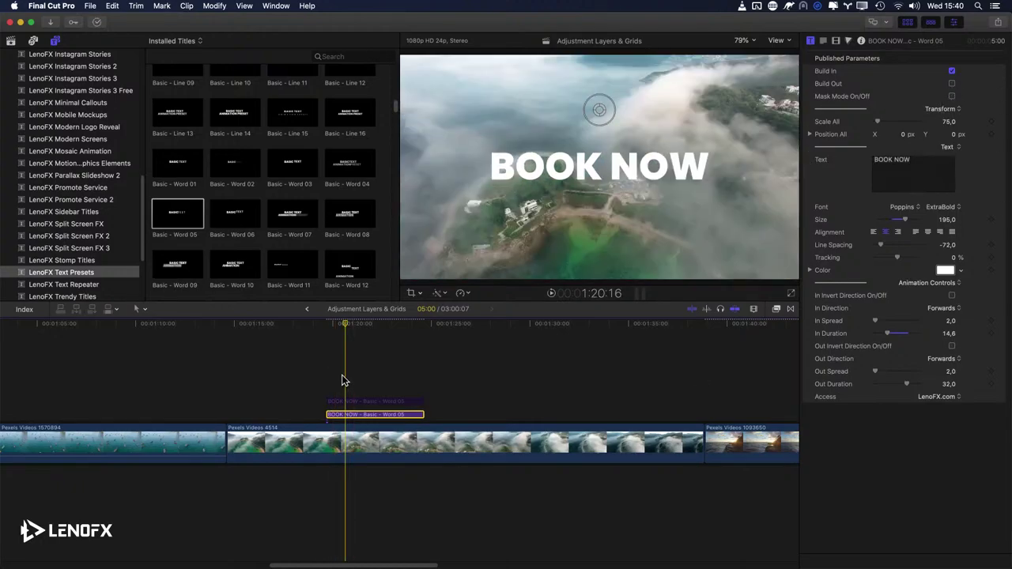
{"action": "key", "text": "alt+bracketright"}
{"action": "key", "text": "super+z"}
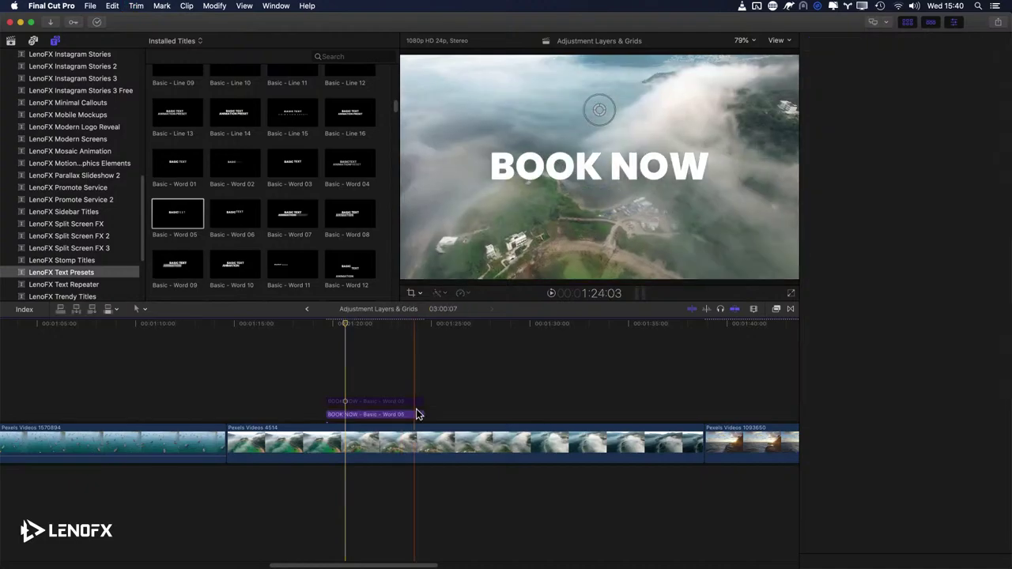
{"action": "left_click_drag", "start_coordinate": [424, 417], "coordinate": [345, 416]}
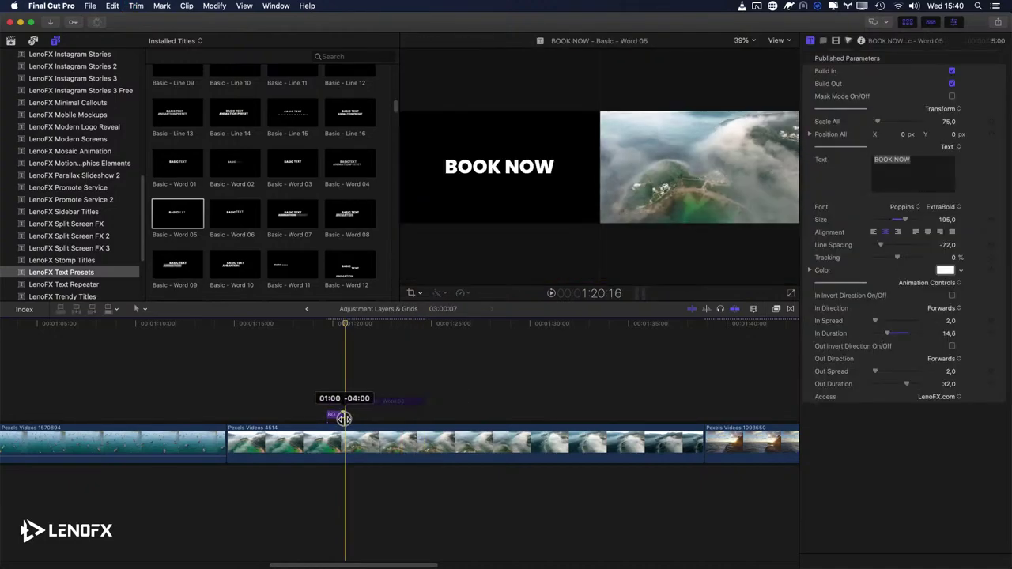
{"action": "key", "text": "space"}
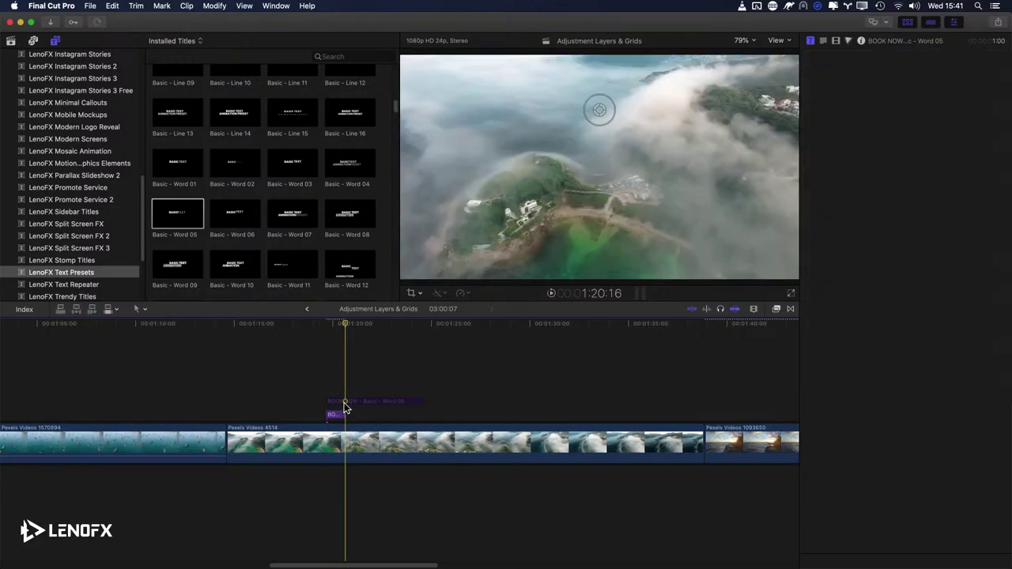
{"action": "key", "text": "super+z"}
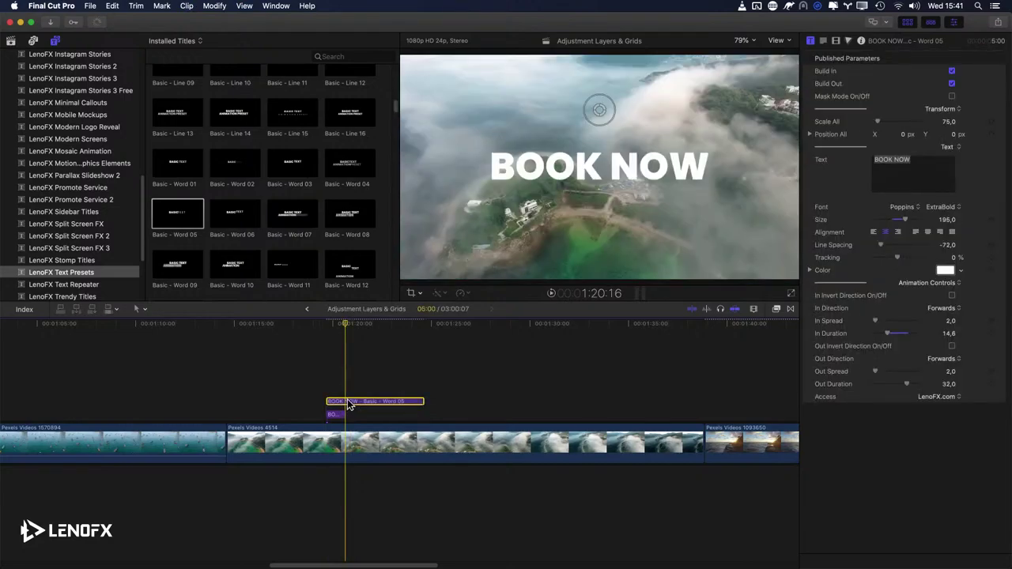
Step: Blade the title at the playhead and turn off Build In on the four-second piece
{"action": "key", "text": "super+b"}
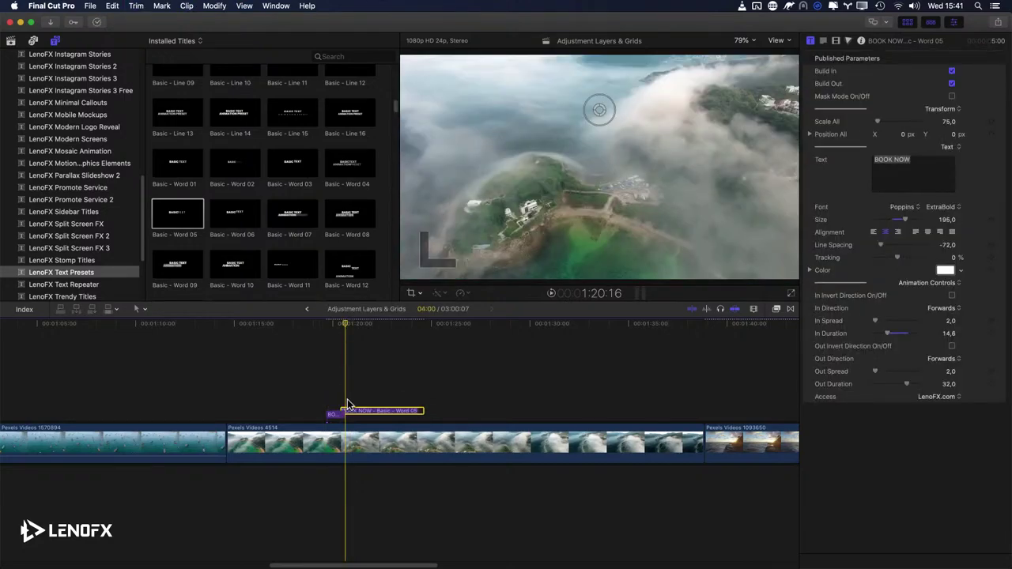
{"action": "key", "text": "space"}
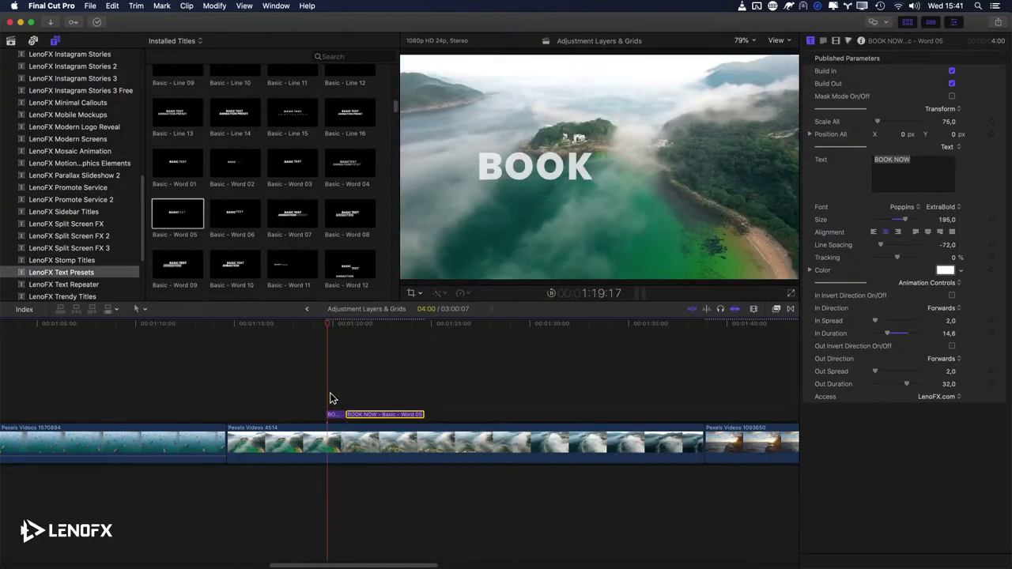
{"action": "key", "text": "space"}
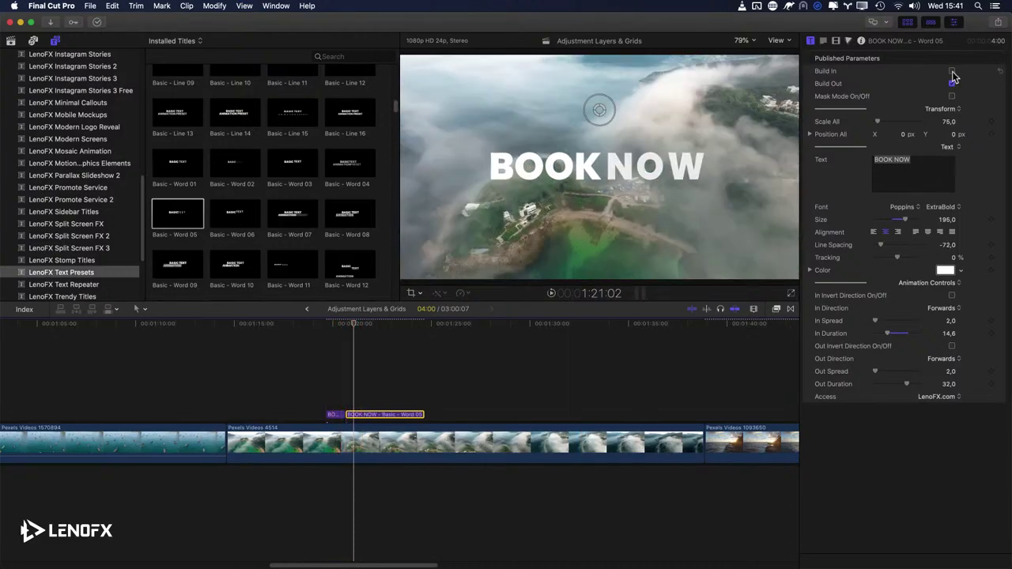
{"action": "left_click", "coordinate": [330, 395]}
{"action": "key", "text": "space"}
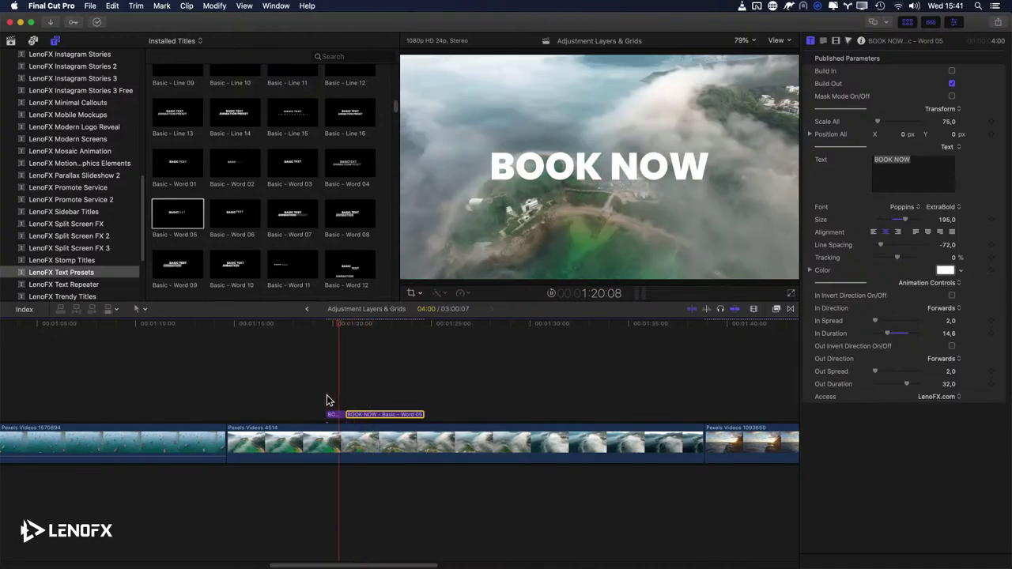
Step: Set the BOOK NOW text size to 302 and turn on Mask Mode
{"action": "key", "text": "space"}
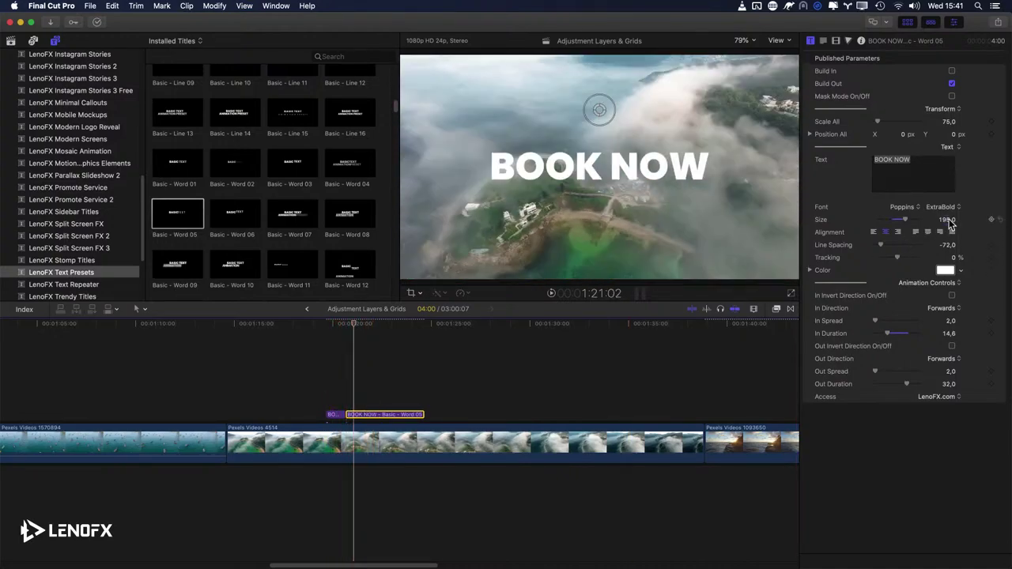
{"action": "left_click_drag", "start_coordinate": [949, 223], "coordinate": [949, 222]}
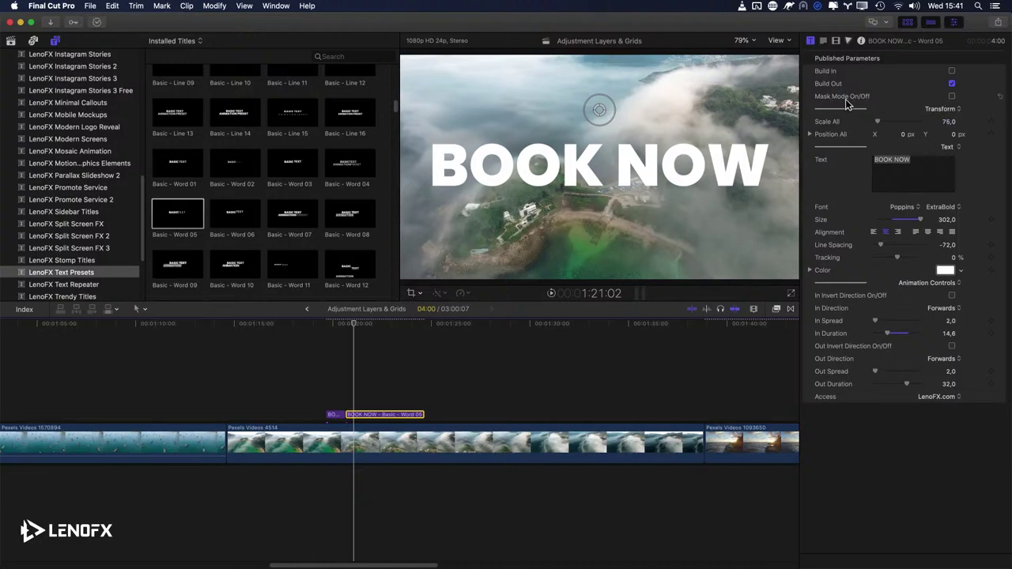
{"action": "left_click", "coordinate": [952, 96]}
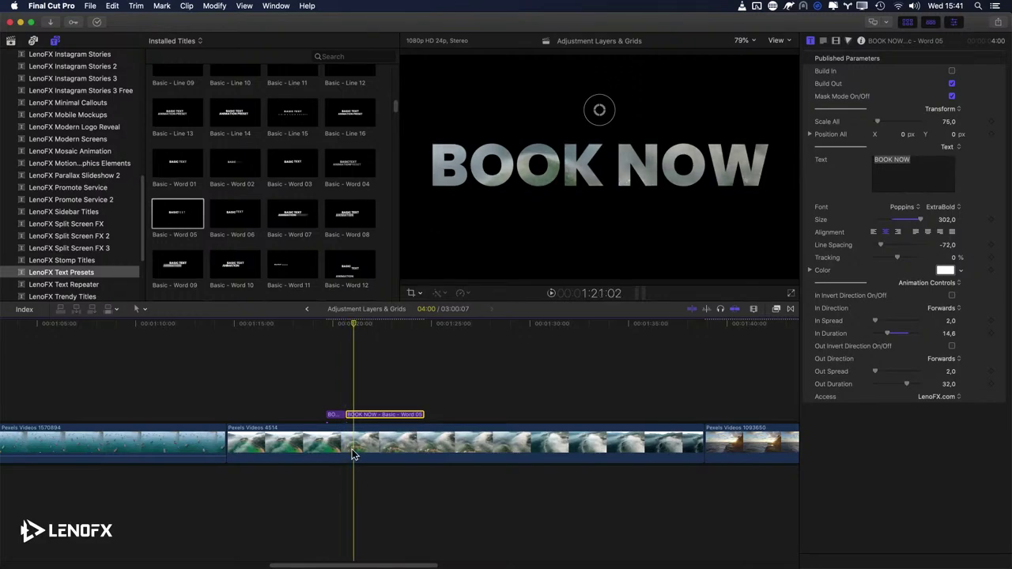
Step: Place the _Black e White Overlay background beneath the Pexels Videos 4514 drone clip
{"action": "scroll", "coordinate": [243, 164], "scroll_direction": "up", "scroll_amount": 1}
{"action": "scroll", "coordinate": [243, 164], "scroll_direction": "up", "scroll_amount": 10}
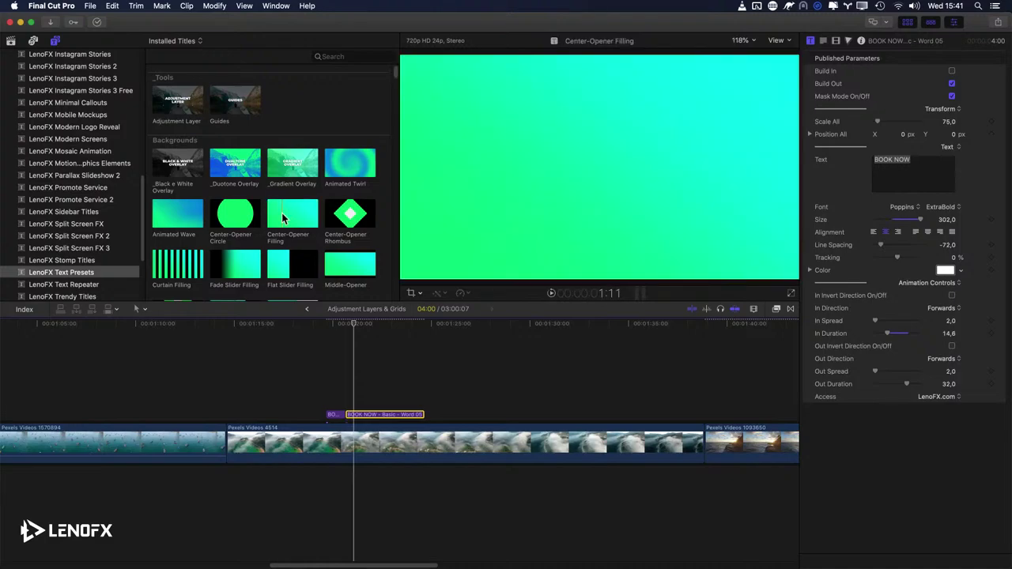
{"action": "scroll", "coordinate": [294, 203], "scroll_direction": "down", "scroll_amount": 4}
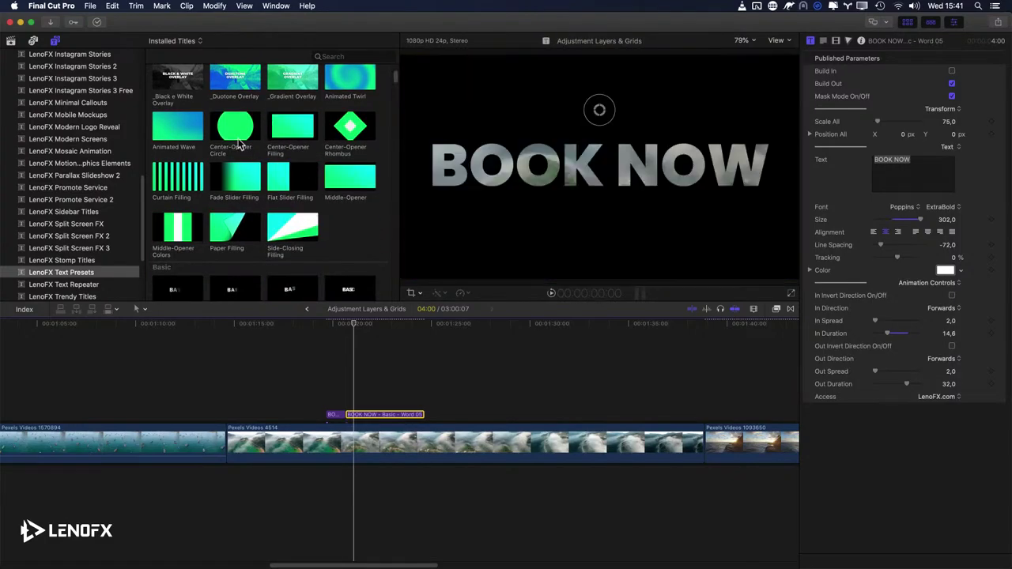
{"action": "scroll", "coordinate": [221, 139], "scroll_direction": "up", "scroll_amount": 4}
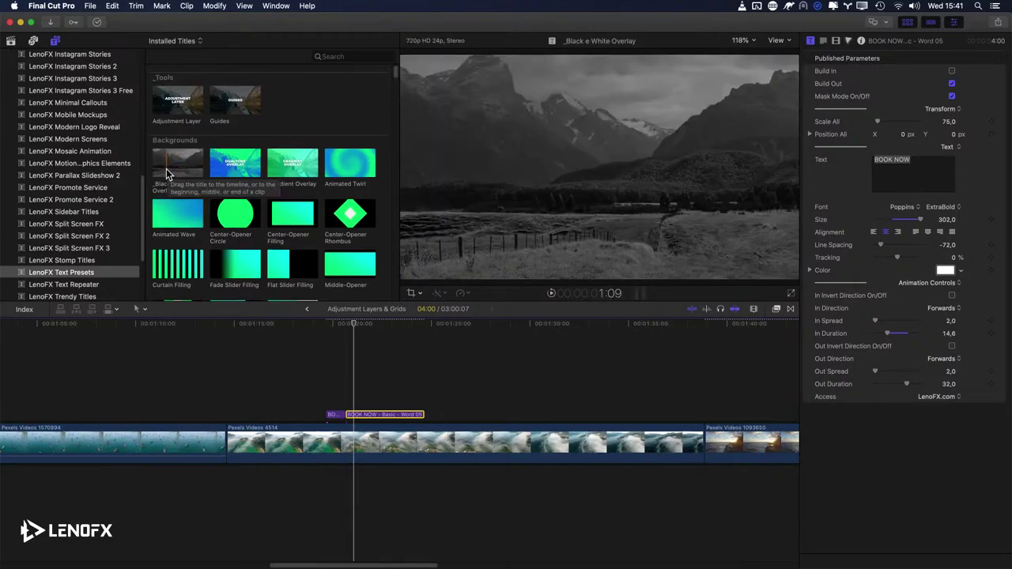
{"action": "left_click_drag", "start_coordinate": [166, 169], "coordinate": [353, 489]}
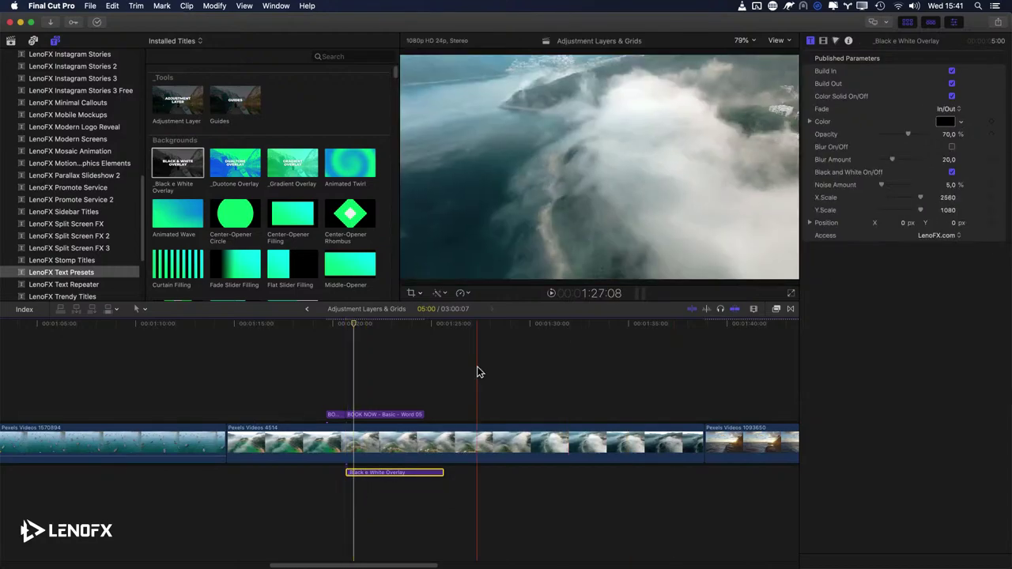
Step: Disable the title and drone clip, then set the overlay's colour to white
{"action": "left_click_drag", "start_coordinate": [328, 385], "coordinate": [381, 436]}
{"action": "key", "text": "v"}
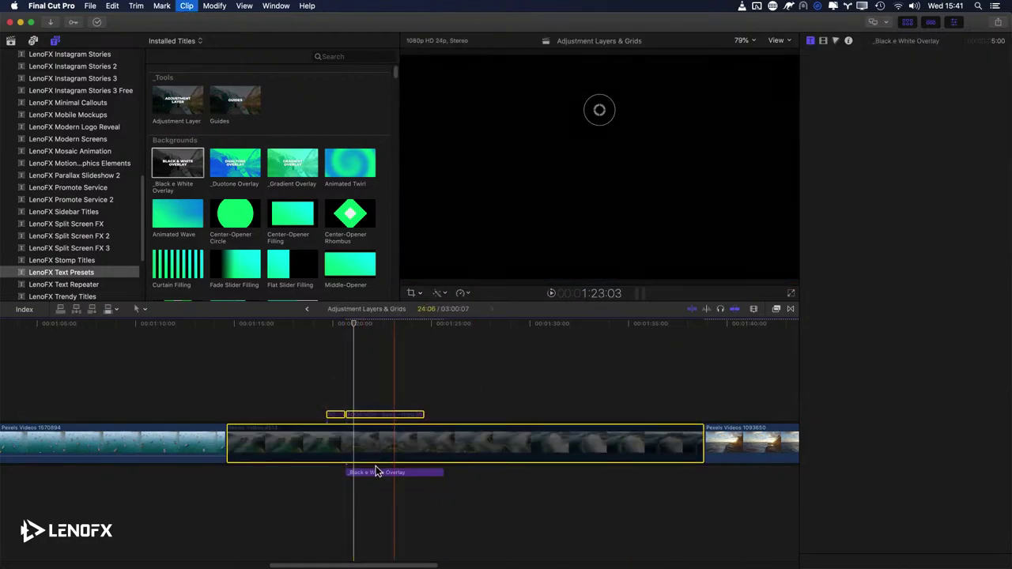
{"action": "left_click", "coordinate": [376, 472]}
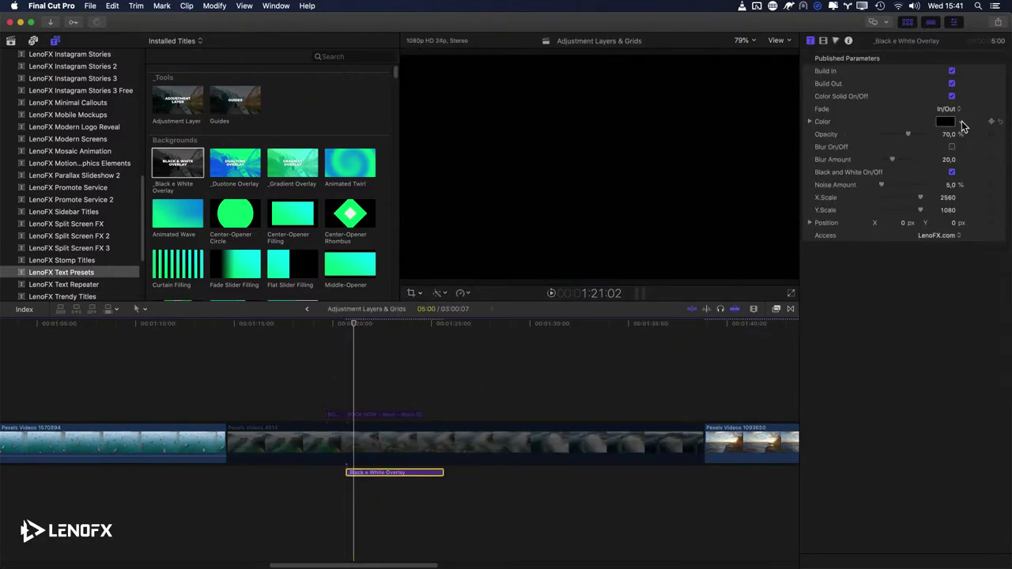
{"action": "left_click", "coordinate": [961, 124]}
{"action": "left_click_drag", "start_coordinate": [956, 140], "coordinate": [879, 240]}
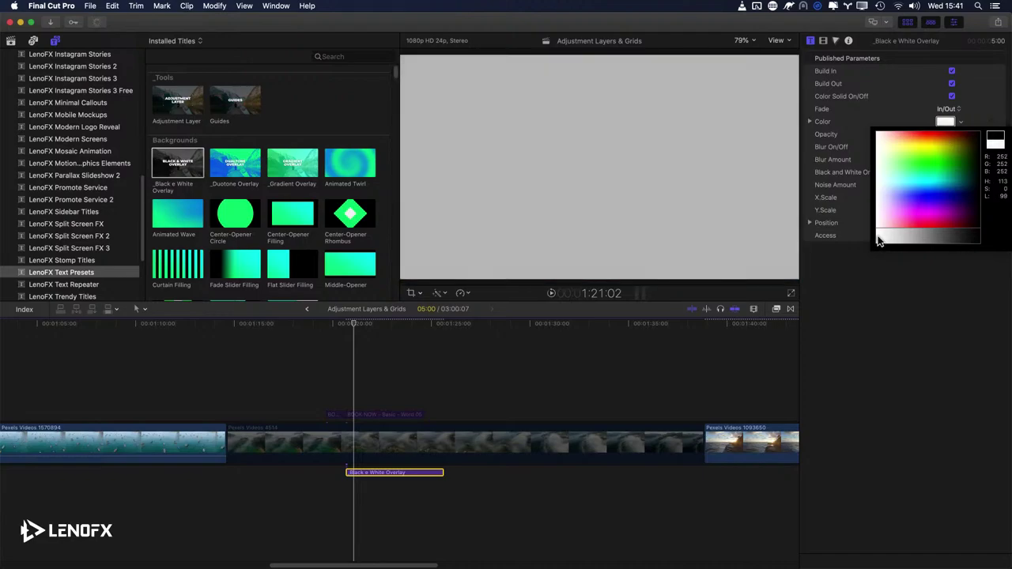
{"action": "left_click", "coordinate": [951, 124]}
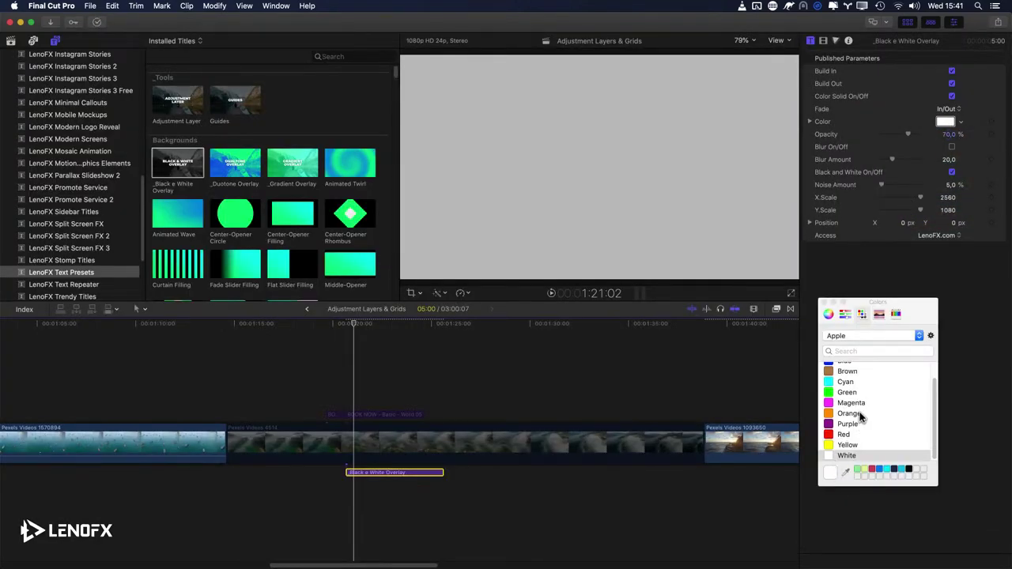
{"action": "left_click", "coordinate": [845, 434]}
{"action": "left_click", "coordinate": [858, 454]}
Step: Raise the overlay's opacity to 100% and turn off its Build In
{"action": "left_click_drag", "start_coordinate": [910, 135], "coordinate": [933, 139]}
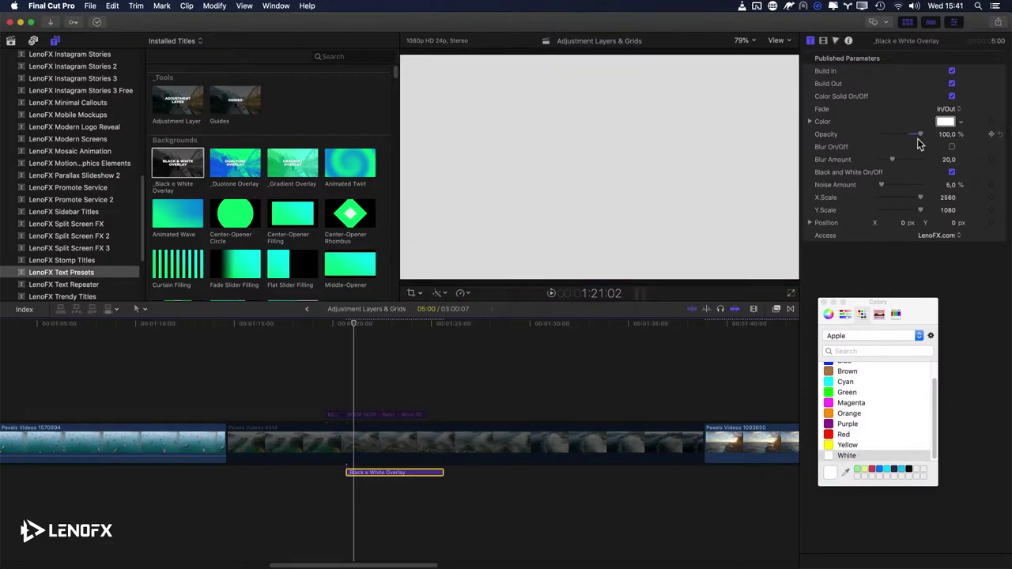
{"action": "left_click", "coordinate": [952, 72]}
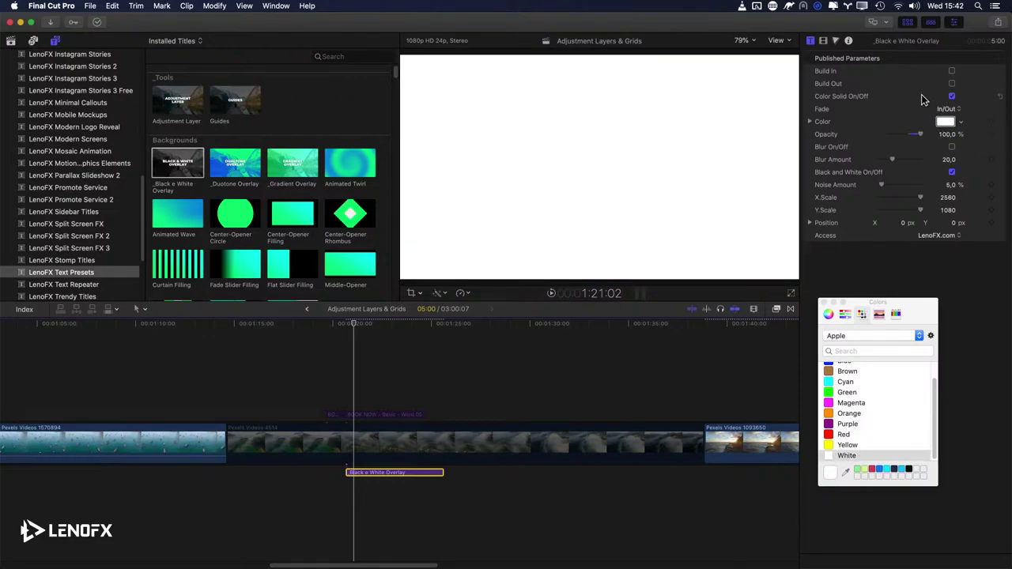
{"action": "left_click", "coordinate": [824, 304]}
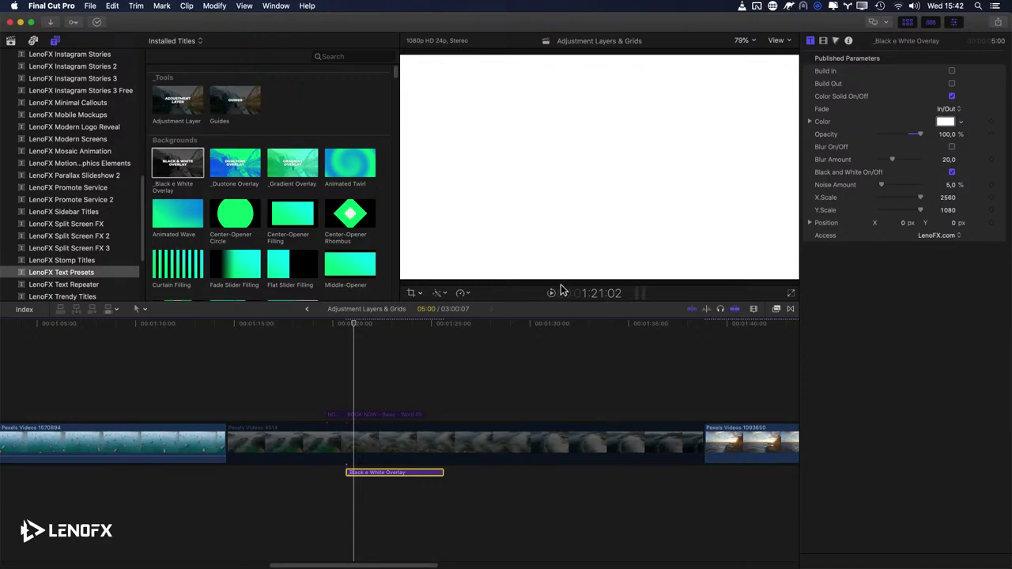
{"action": "left_click", "coordinate": [358, 445]}
Step: Cut the Pexels Videos 4514 clip at two points and reposition the overlay beneath it
{"action": "left_click", "coordinate": [364, 416]}
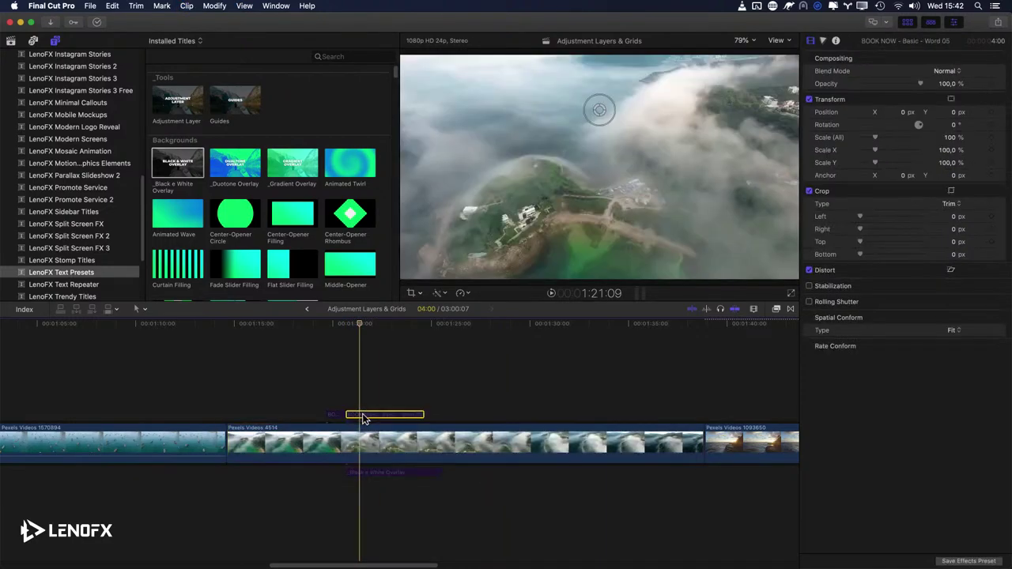
{"action": "left_click", "coordinate": [332, 414]}
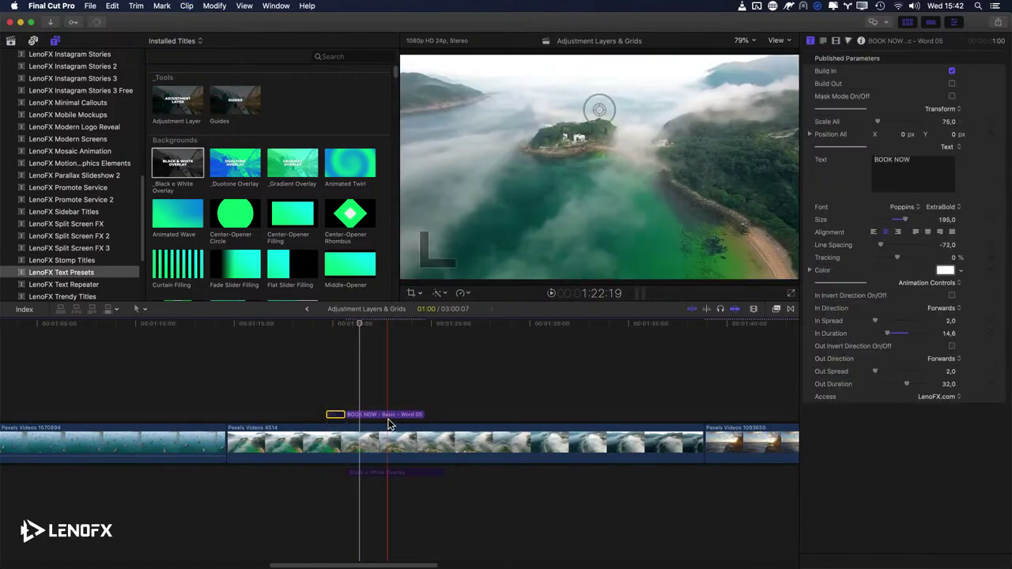
{"action": "left_click", "coordinate": [347, 437]}
{"action": "left_click", "coordinate": [426, 435]}
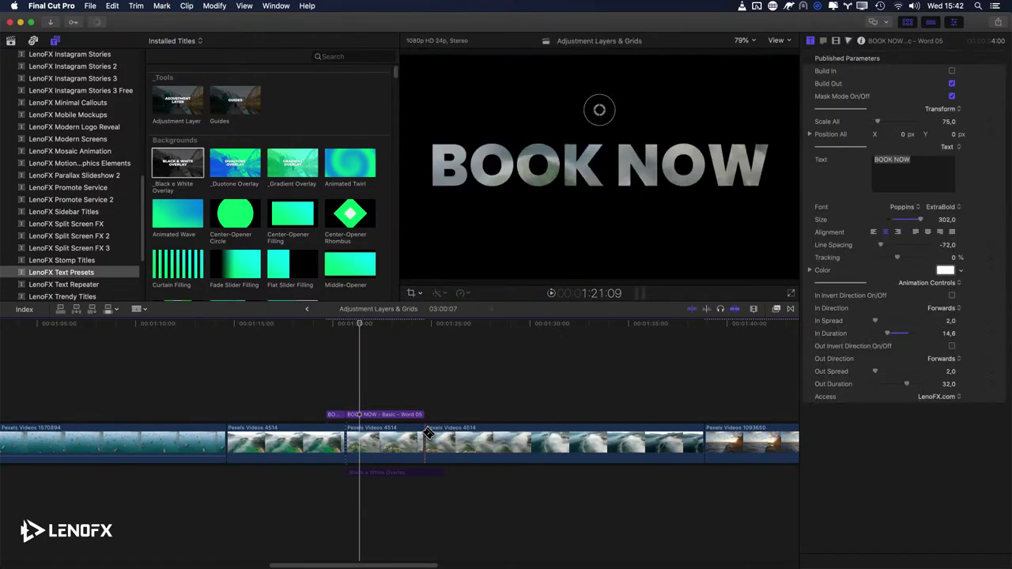
{"action": "key", "text": "a"}
{"action": "left_click_drag", "start_coordinate": [371, 478], "coordinate": [373, 477]}
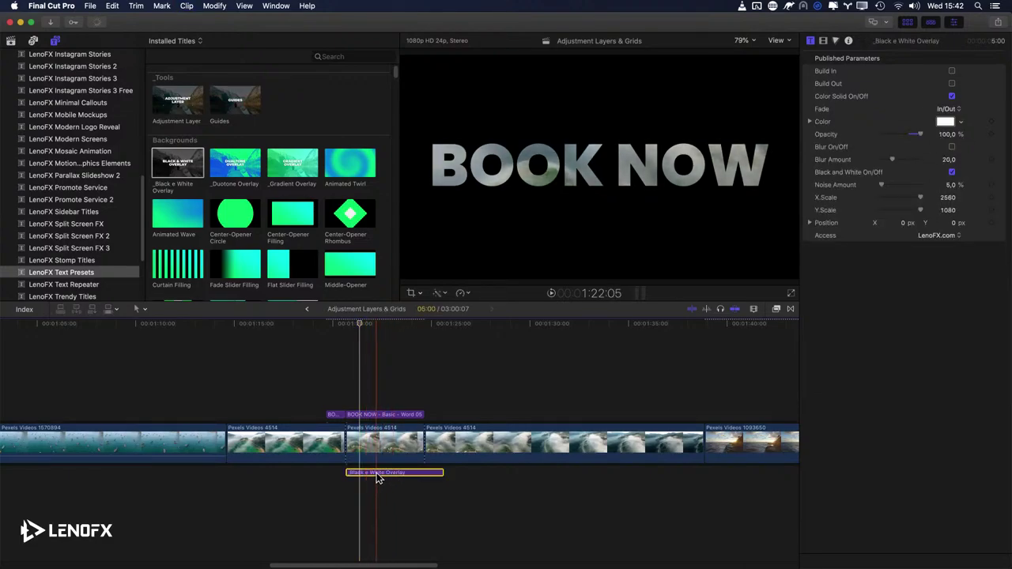
Step: Marquee-select the BOOK NOW title together with the Pexels Videos 4514 clip
{"action": "left_click", "coordinate": [375, 415]}
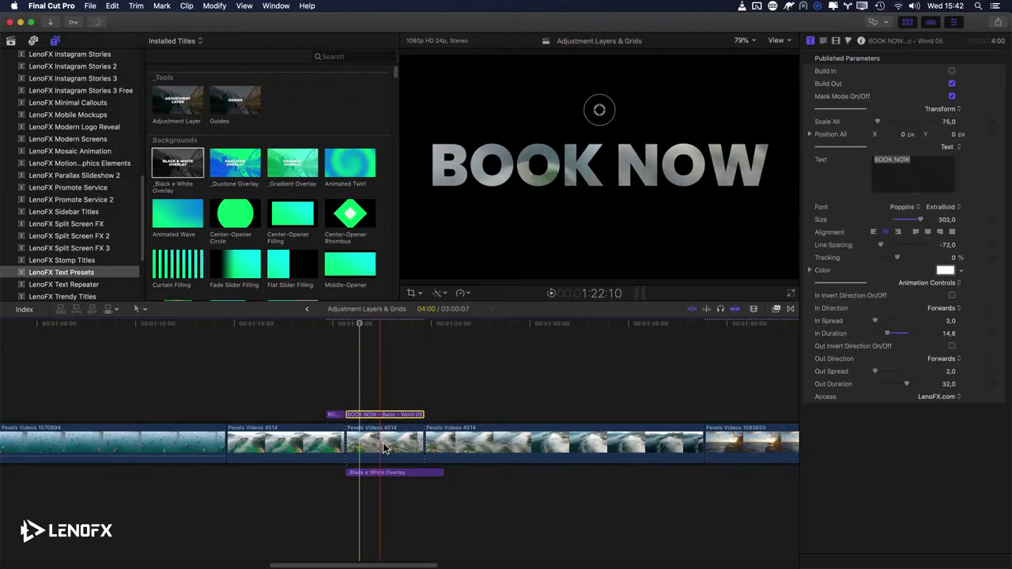
{"action": "left_click", "coordinate": [366, 440]}
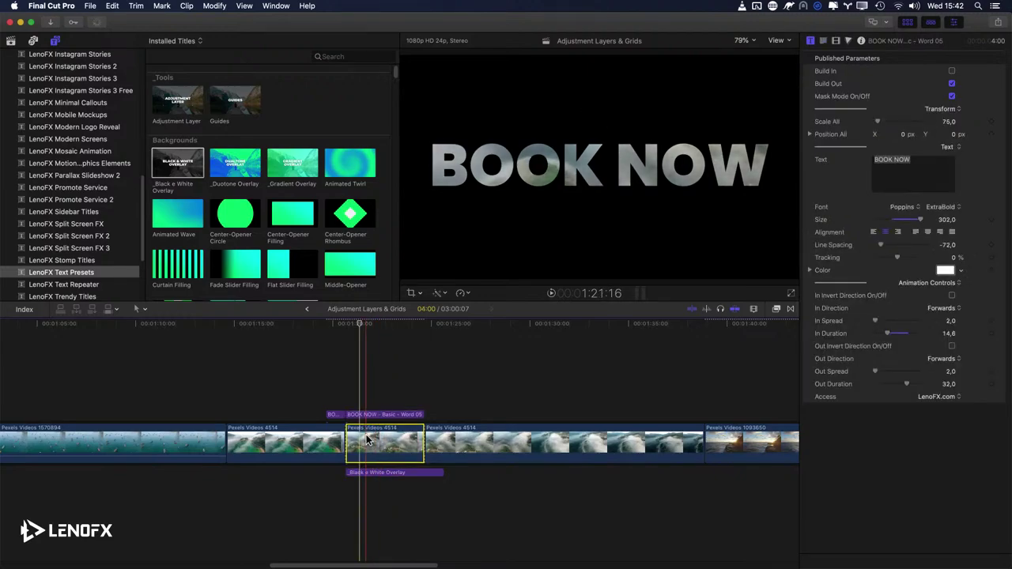
{"action": "left_click", "coordinate": [375, 473]}
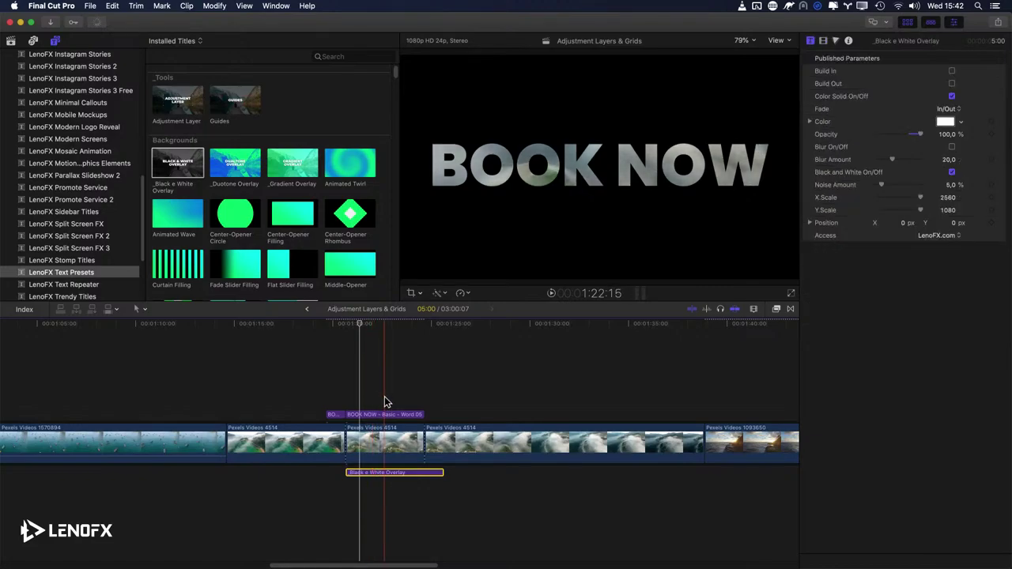
{"action": "left_click_drag", "start_coordinate": [385, 388], "coordinate": [384, 447]}
Step: Make a compound clip named 'BOOK NOW' from the selected title and drone clip
{"action": "right_click", "coordinate": [385, 447]}
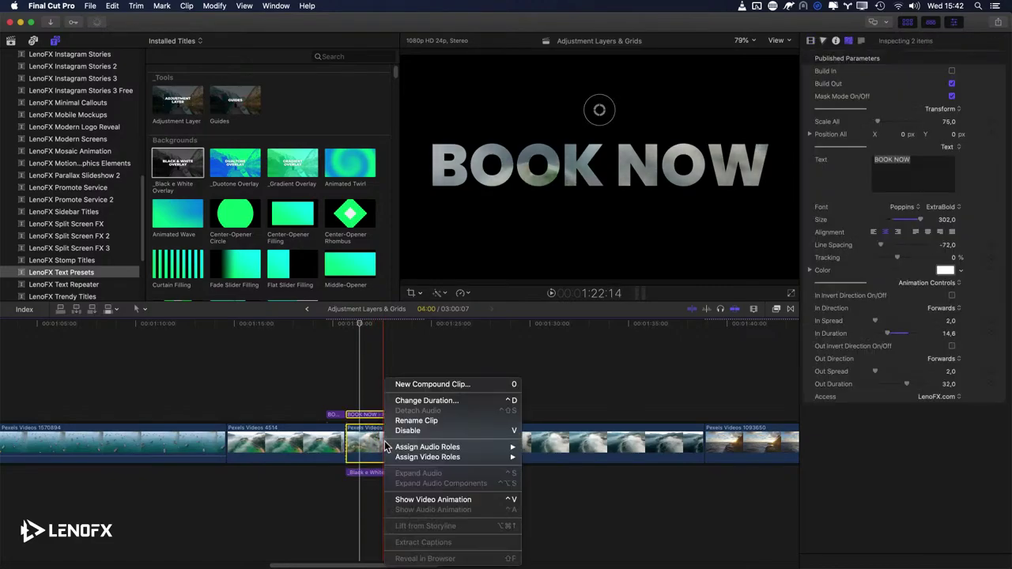
{"action": "left_click", "coordinate": [414, 386]}
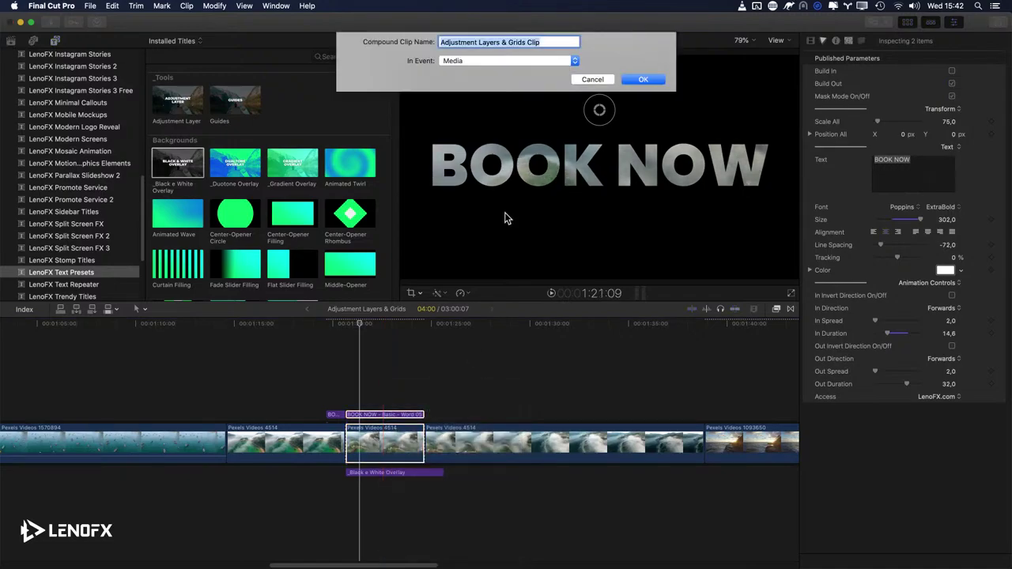
{"action": "type", "text": "BOOK NOW"}
{"action": "key", "text": "Return"}
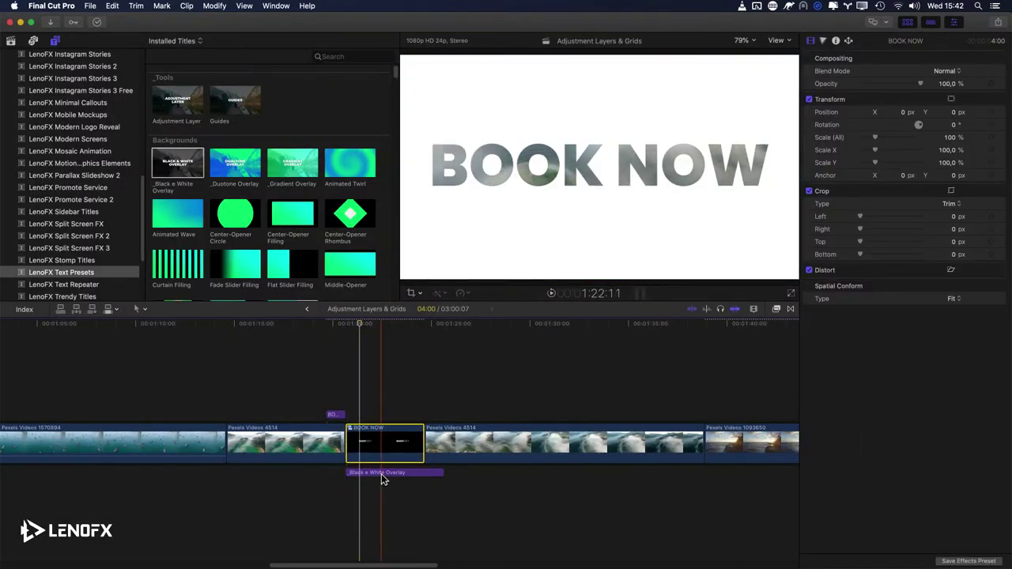
Step: Inspect the BOOK NOW compound clip's contents, return to the main timeline, and play the section
{"action": "double_click", "coordinate": [381, 448]}
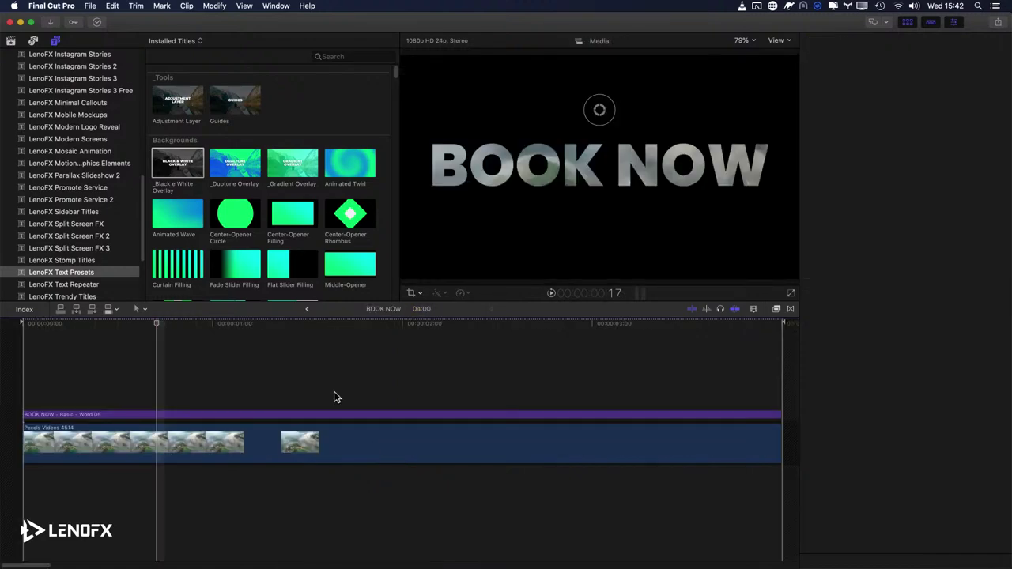
{"action": "left_click", "coordinate": [245, 451]}
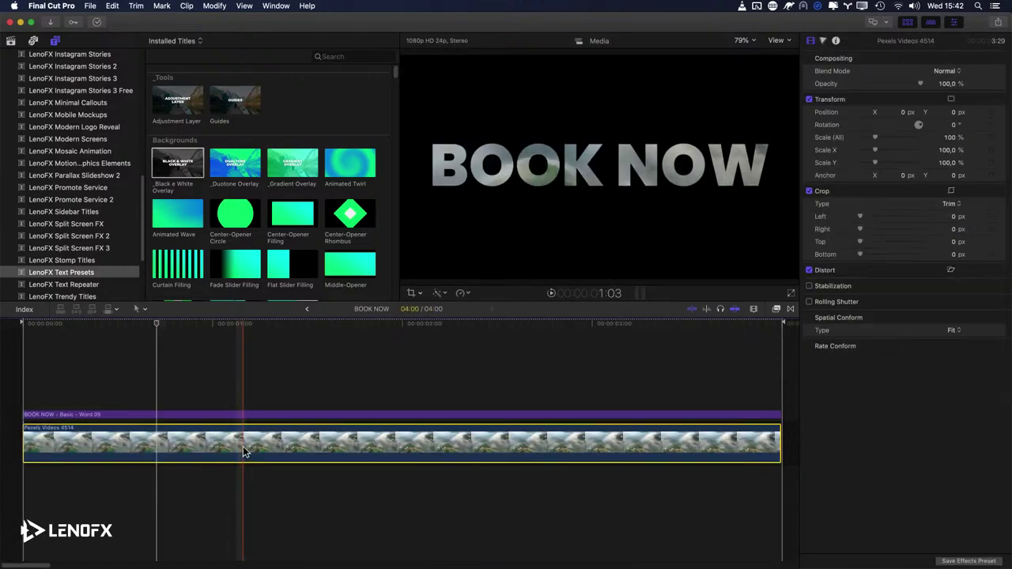
{"action": "key", "text": "super+bracketleft"}
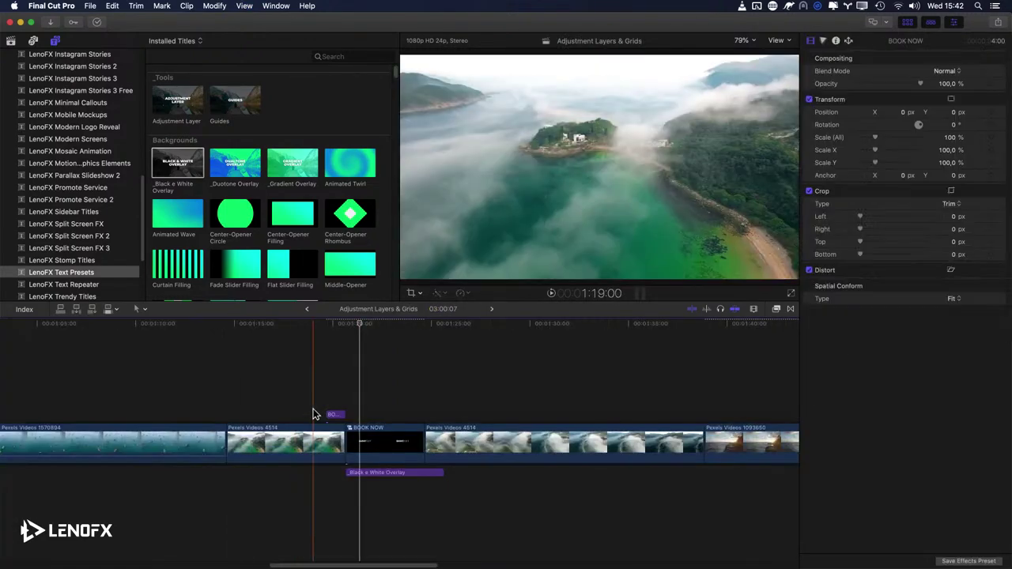
{"action": "key", "text": "space"}
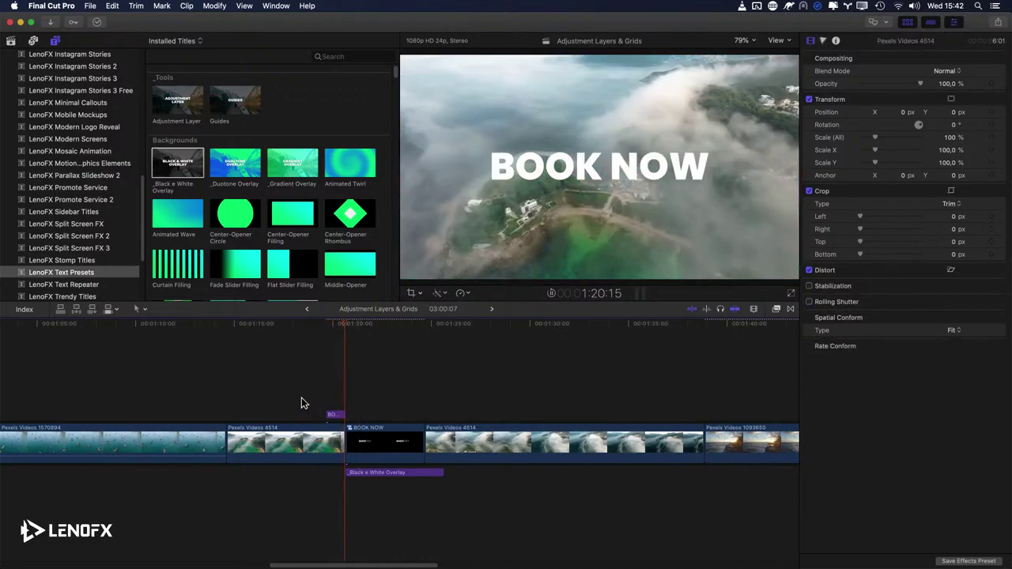
{"action": "key", "text": "space"}
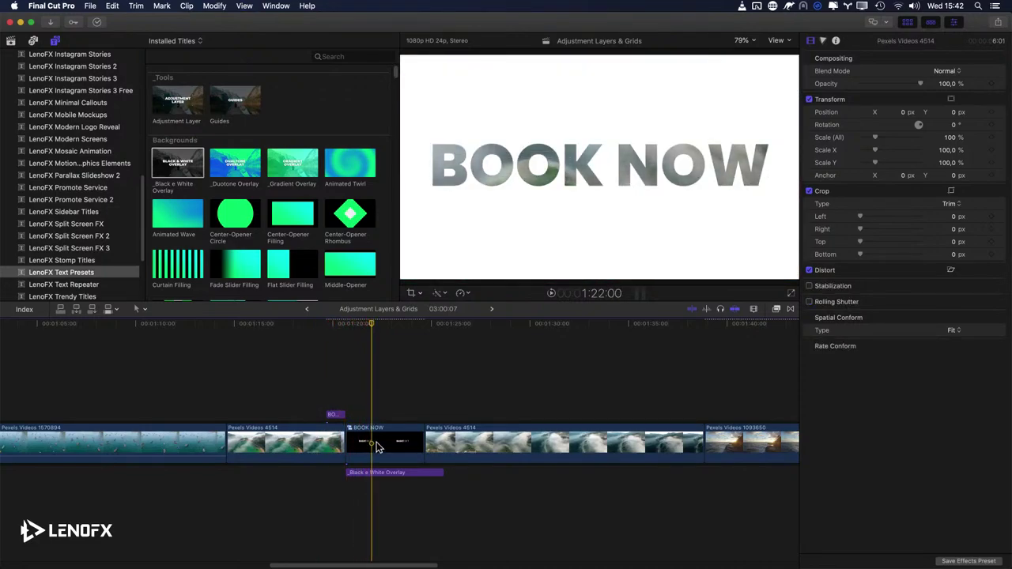
Step: Trim the ends of BOOK NOW and the Black e White Overlay to 1:08
{"action": "left_click", "coordinate": [376, 449]}
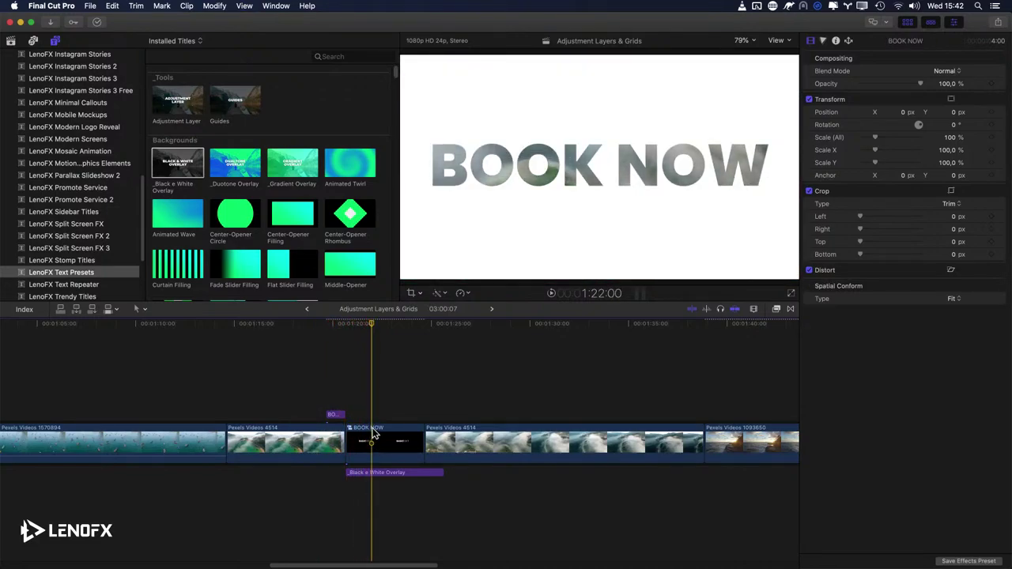
{"action": "left_click_drag", "start_coordinate": [424, 443], "coordinate": [368, 444]}
{"action": "left_click", "coordinate": [384, 473]}
{"action": "left_click_drag", "start_coordinate": [442, 473], "coordinate": [368, 473]}
{"action": "left_click", "coordinate": [484, 449]}
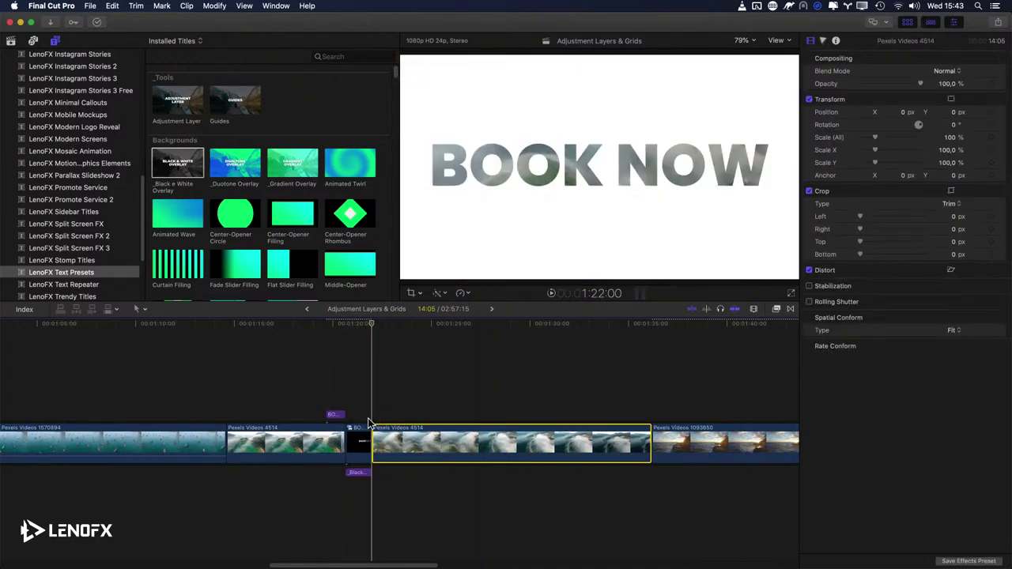
Step: Delete the Pexels Videos 4514 clip after BOOK NOW and play back from the title
{"action": "key", "text": "Delete"}
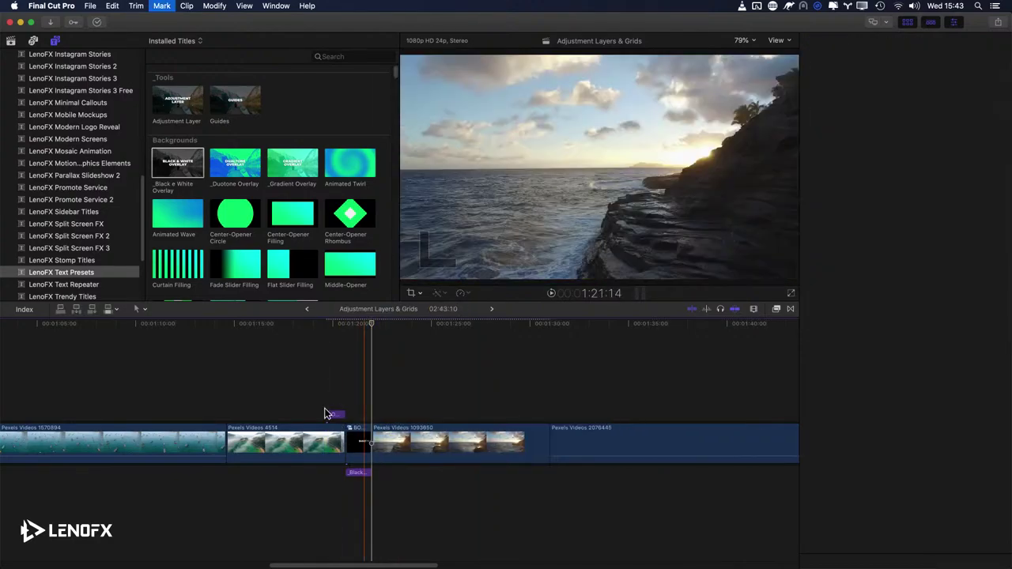
{"action": "key", "text": "space"}
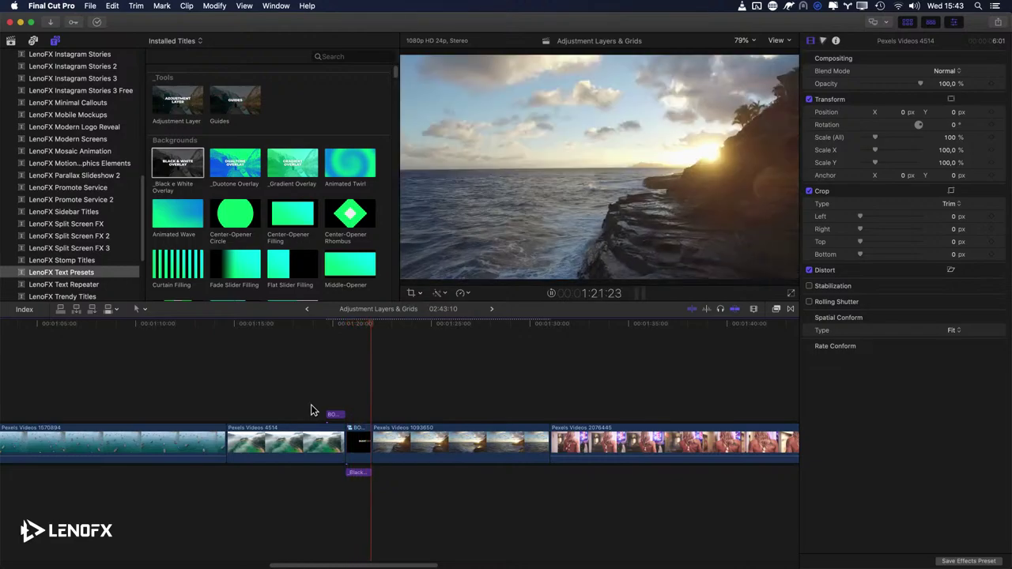
{"action": "key", "text": "space"}
Step: Trim BOOK NOW and its overlay together to end at the playhead, leaving 0:20
{"action": "left_click", "coordinate": [361, 402]}
{"action": "key", "text": "super+equal"}
{"action": "key", "text": "super+equal"}
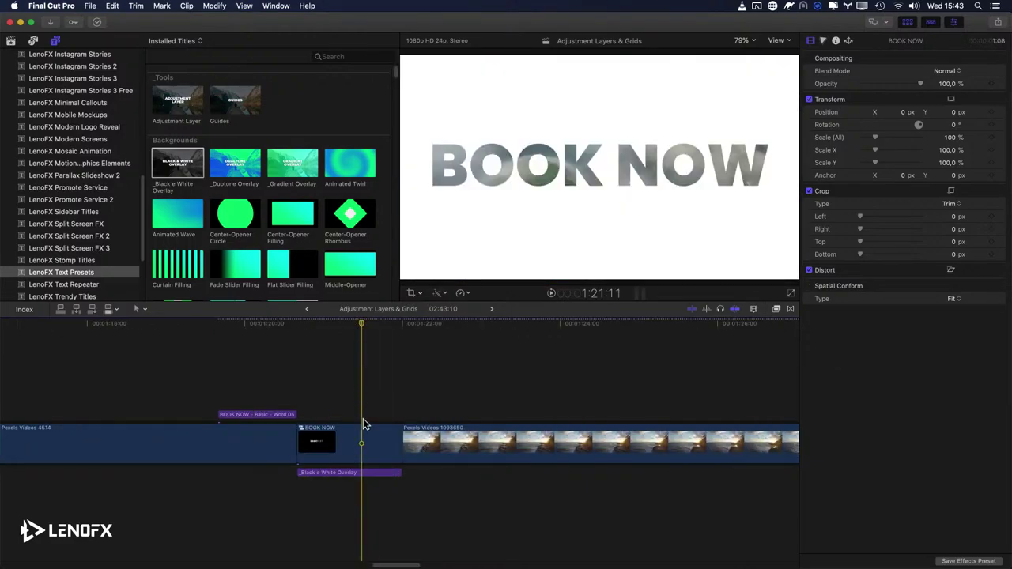
{"action": "left_click_drag", "start_coordinate": [364, 401], "coordinate": [355, 490]}
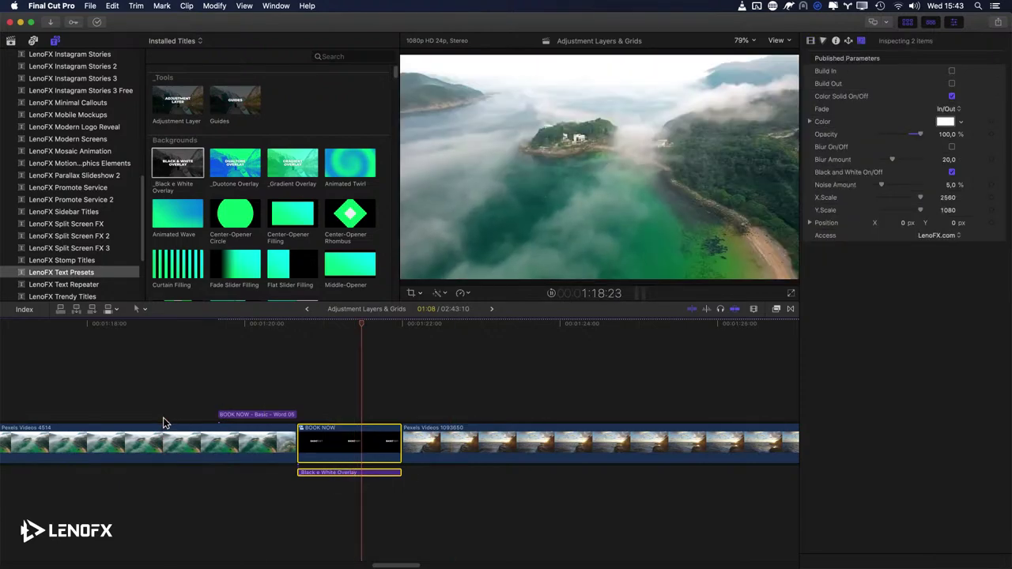
{"action": "key", "text": "space"}
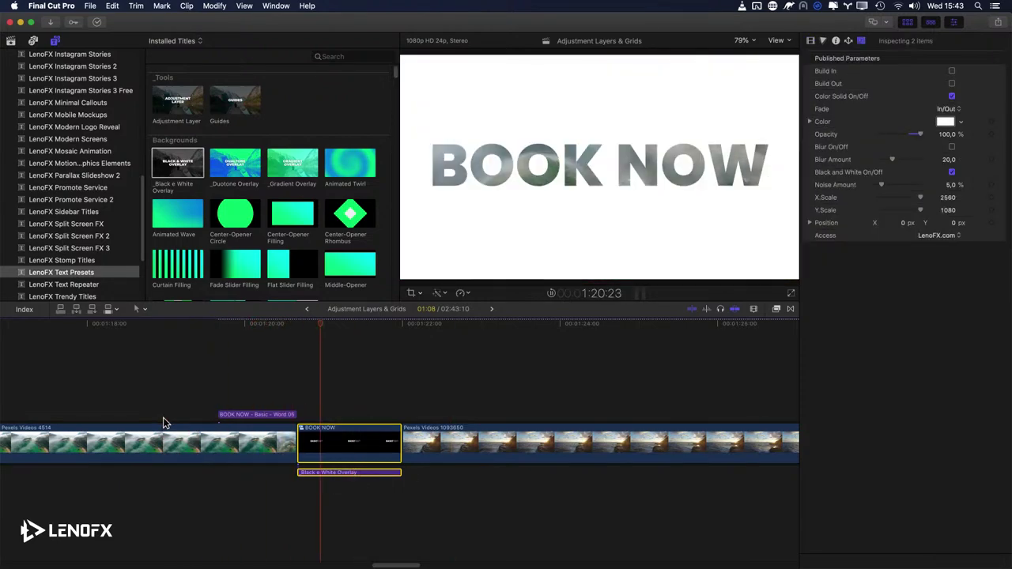
{"action": "key", "text": "alt+bracketright"}
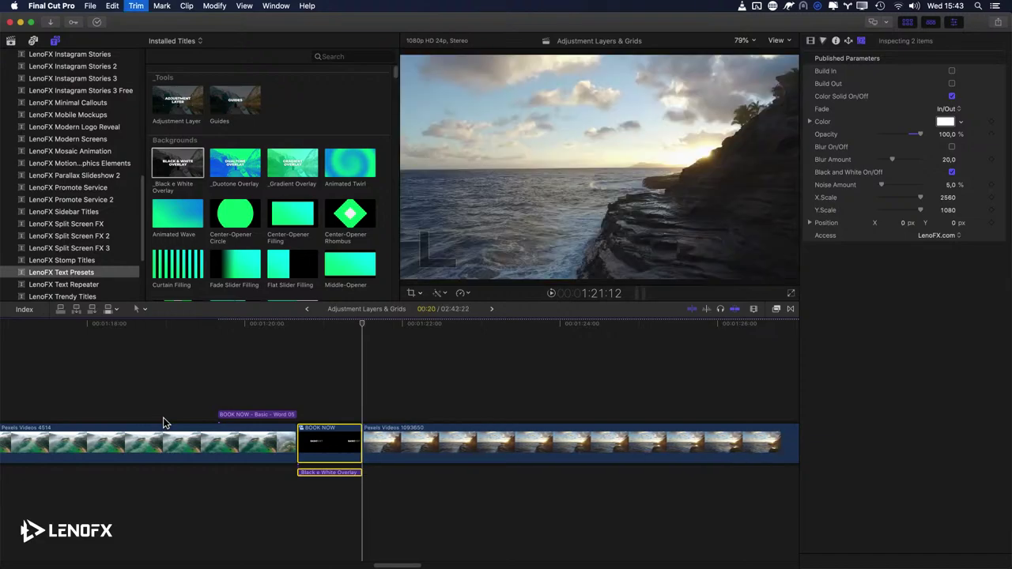
{"action": "key", "text": "space"}
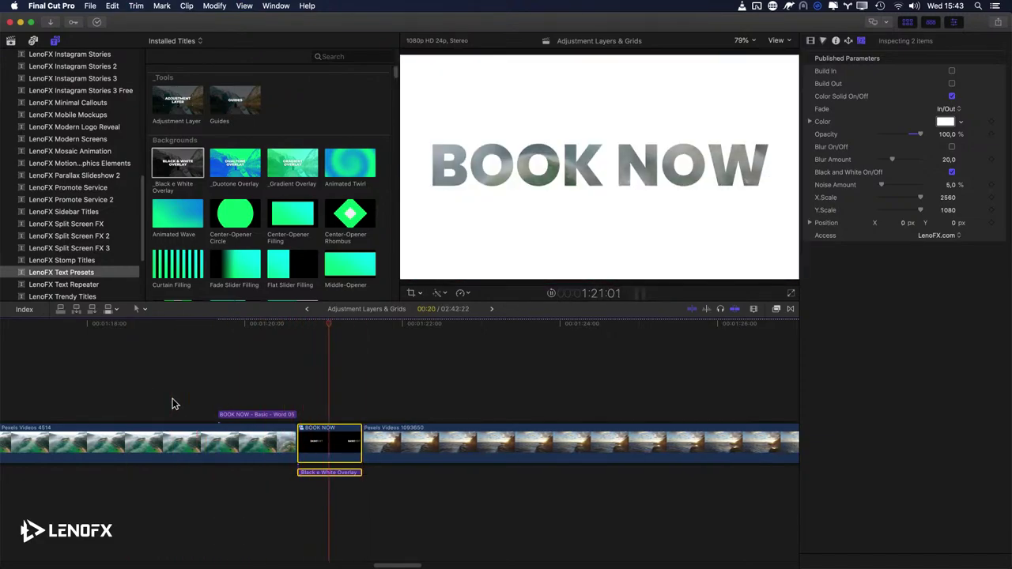
{"action": "key", "text": "space"}
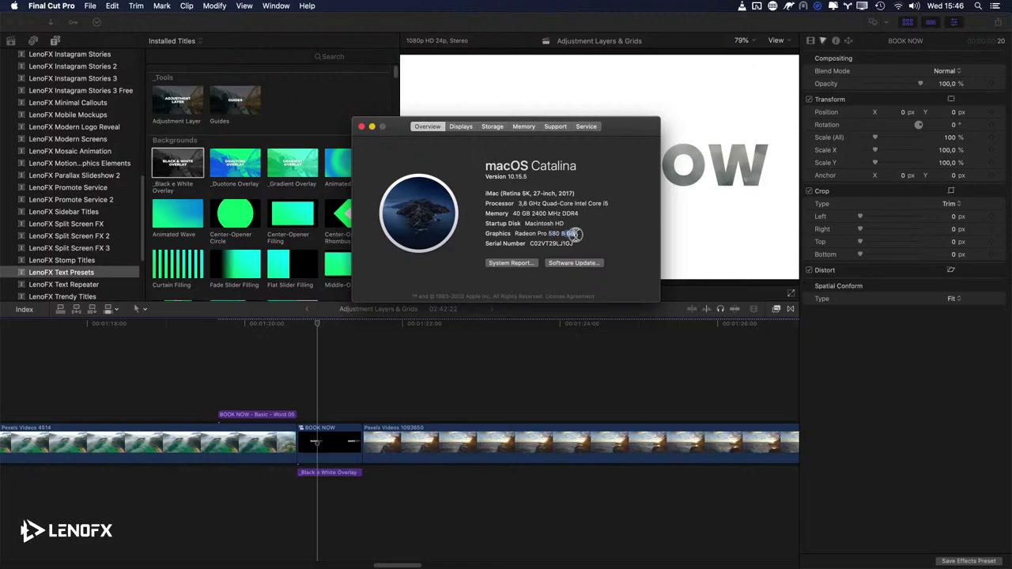
Step: Close the About This Mac window with its red close button
{"action": "left_click", "coordinate": [361, 127]}
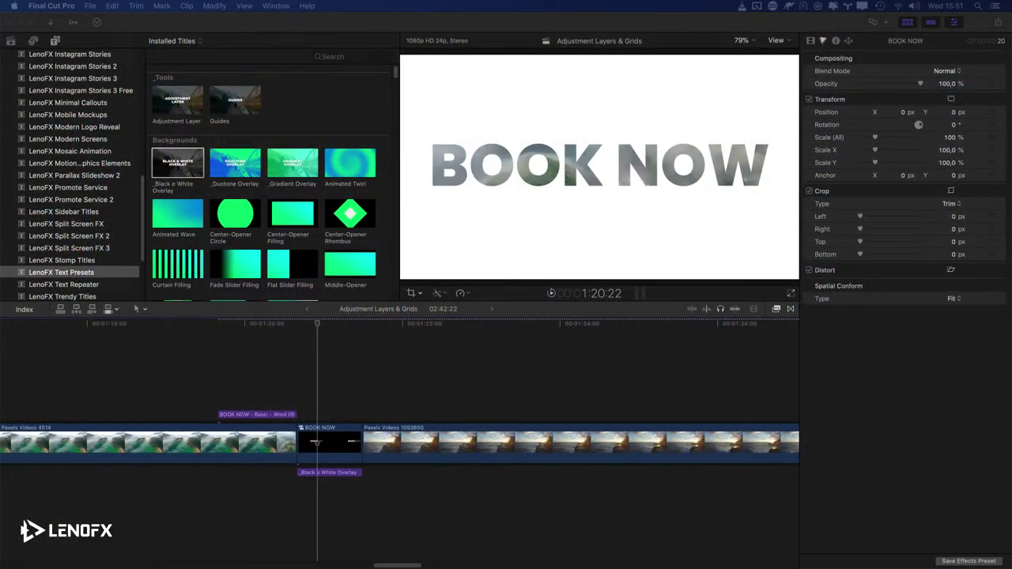
{"action": "left_click", "coordinate": [408, 391]}
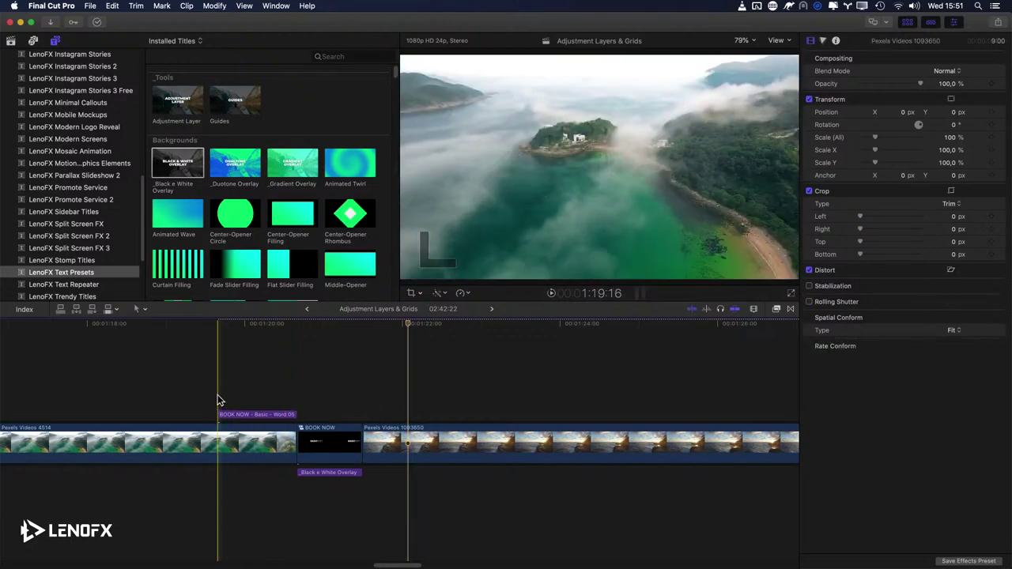
{"action": "left_click", "coordinate": [228, 412]}
{"action": "key", "text": "space"}
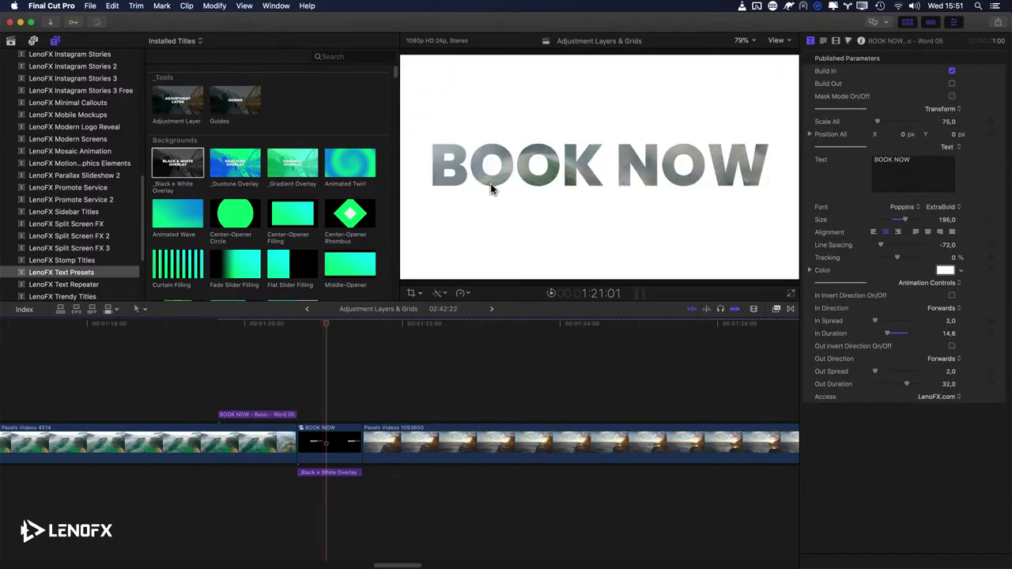
{"action": "left_click", "coordinate": [221, 378]}
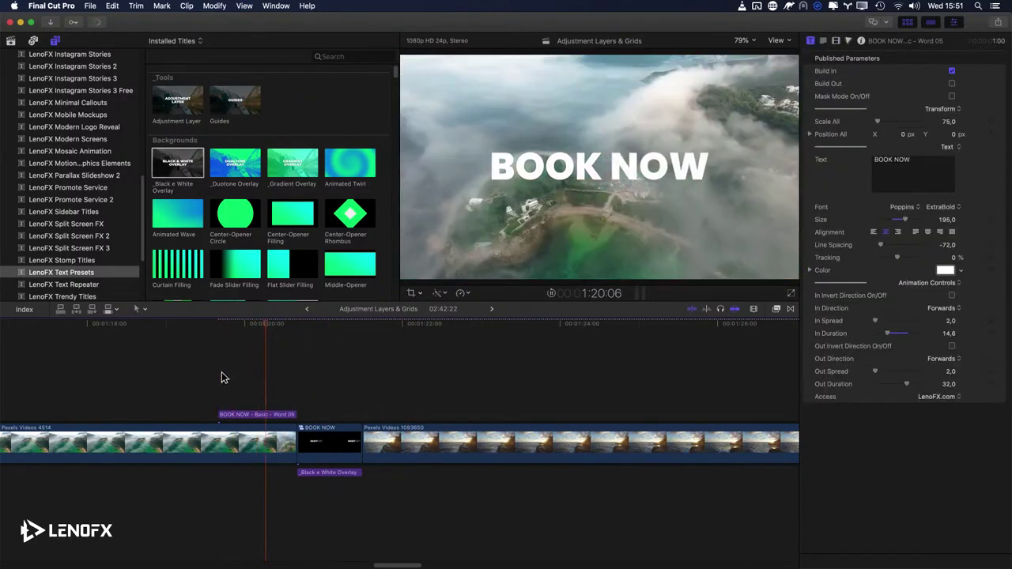
{"action": "left_click", "coordinate": [329, 443]}
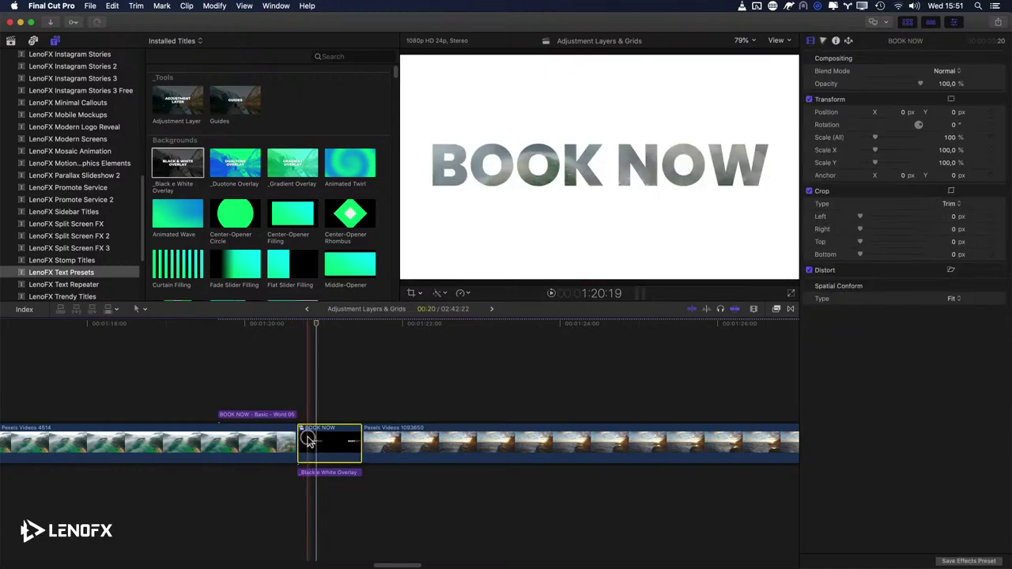
{"action": "left_click", "coordinate": [329, 474]}
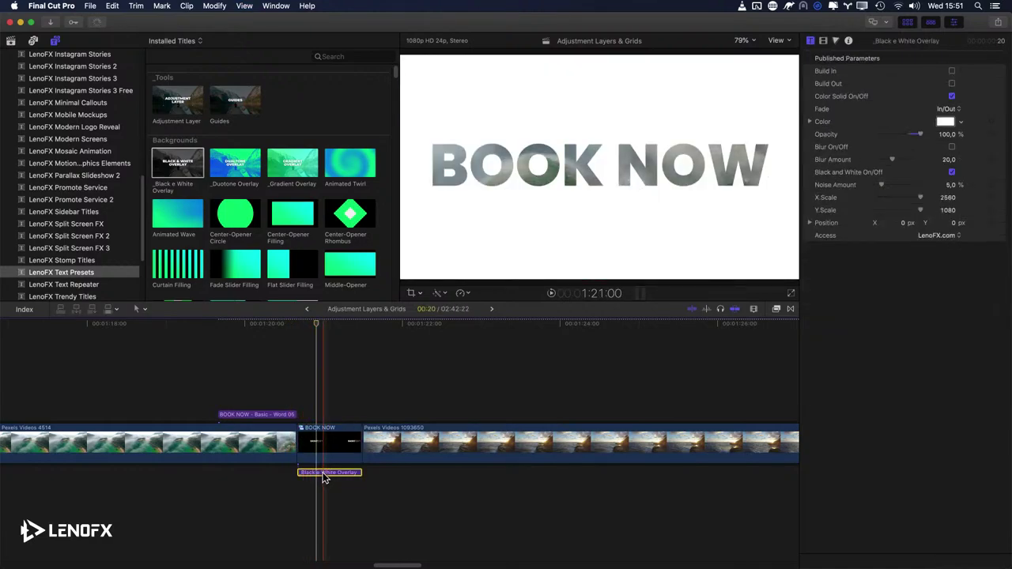
{"action": "double_click", "coordinate": [316, 443]}
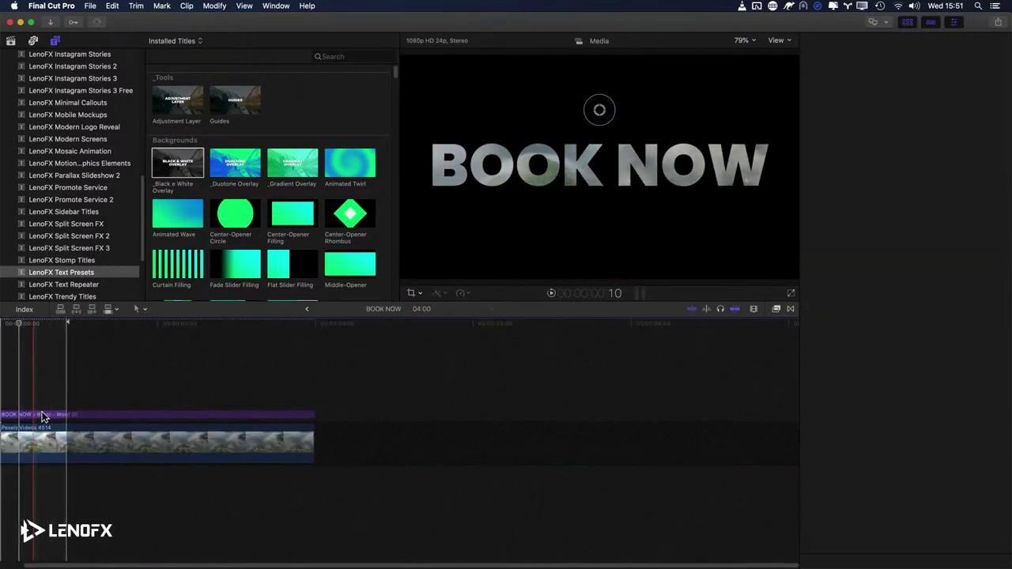
{"action": "left_click", "coordinate": [43, 415]}
{"action": "left_click", "coordinate": [27, 448]}
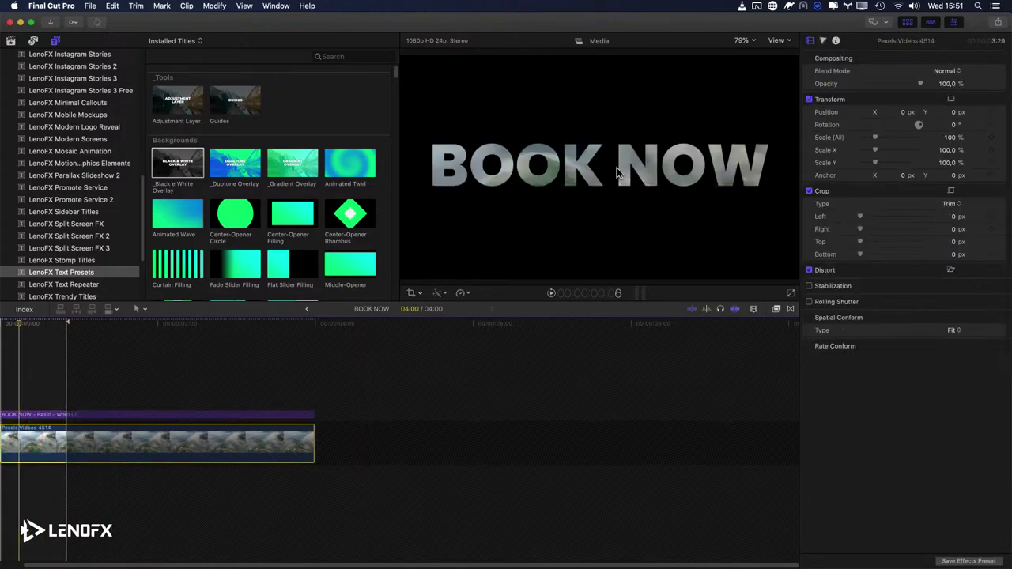
{"action": "key", "text": "super+bracketleft"}
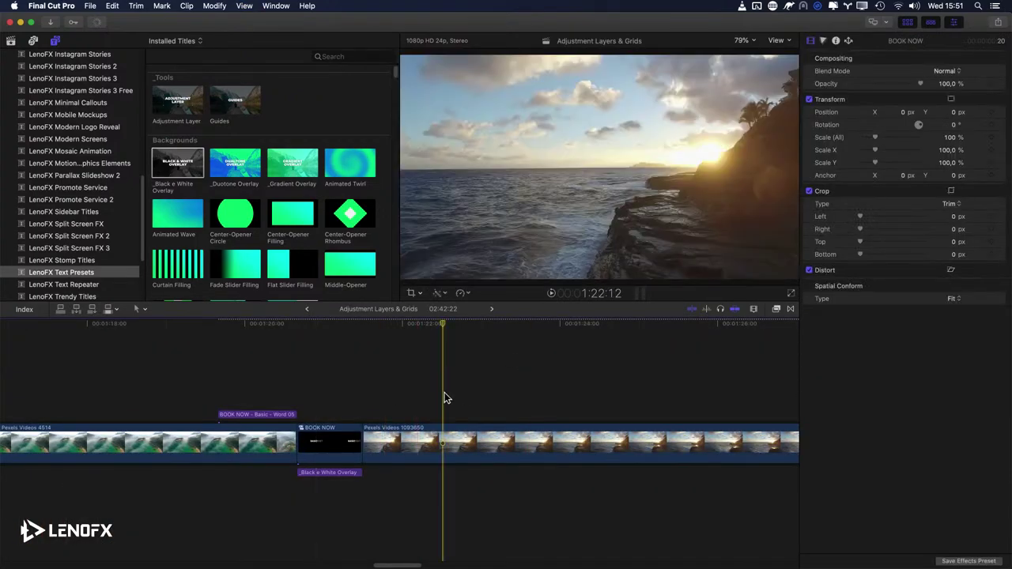
Step: Place the Basic - Line 03 title over the Pexels Videos 1093650 ocean clip
{"action": "scroll", "coordinate": [286, 202], "scroll_direction": "down", "scroll_amount": 10}
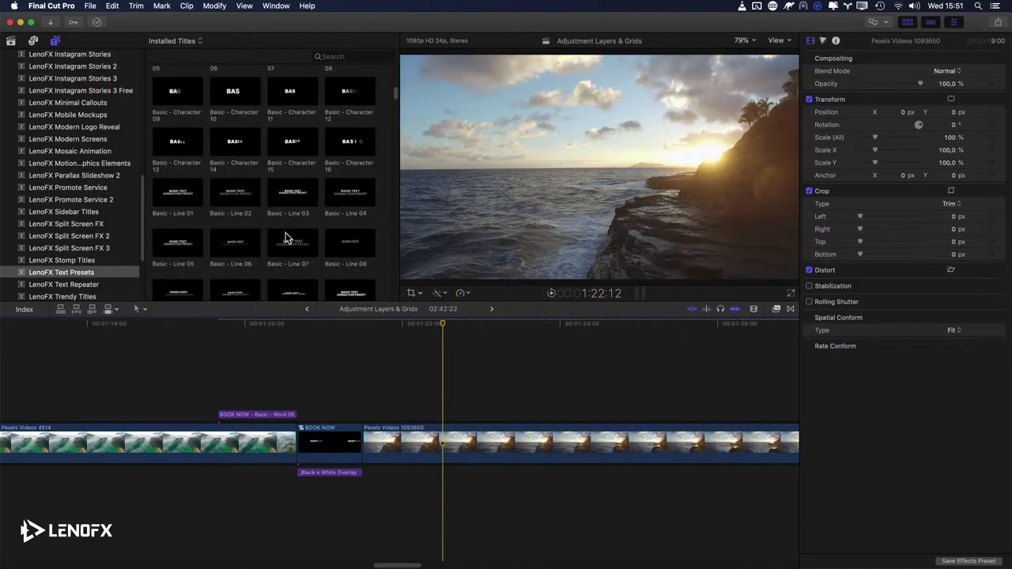
{"action": "left_click_drag", "start_coordinate": [288, 195], "coordinate": [466, 408]}
{"action": "key", "text": "shift+z"}
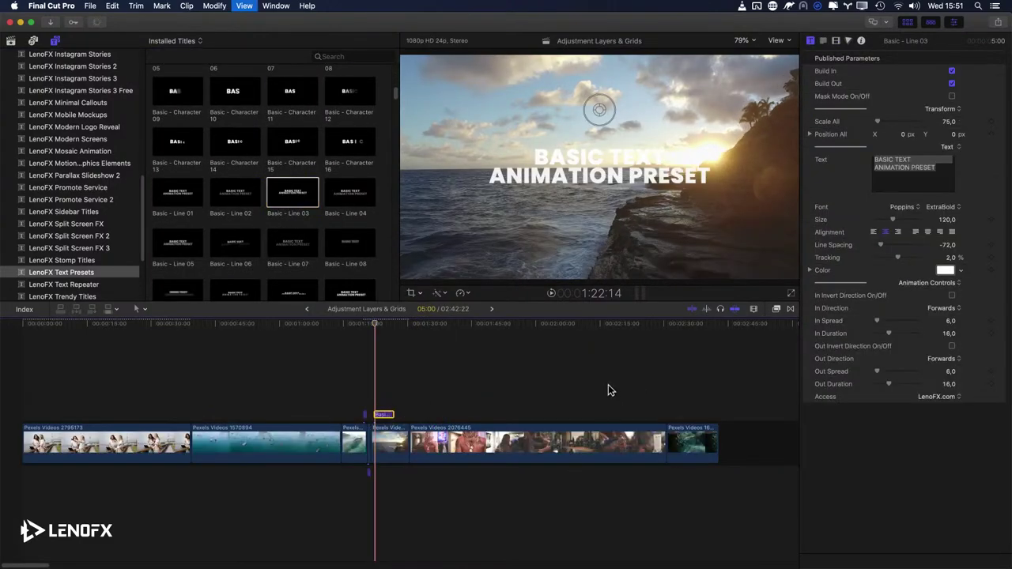
Step: Set all the video clips to a 5-second duration (500), then select the title
{"action": "left_click_drag", "start_coordinate": [524, 379], "coordinate": [730, 464]}
{"action": "left_click_drag", "start_coordinate": [291, 380], "coordinate": [27, 498]}
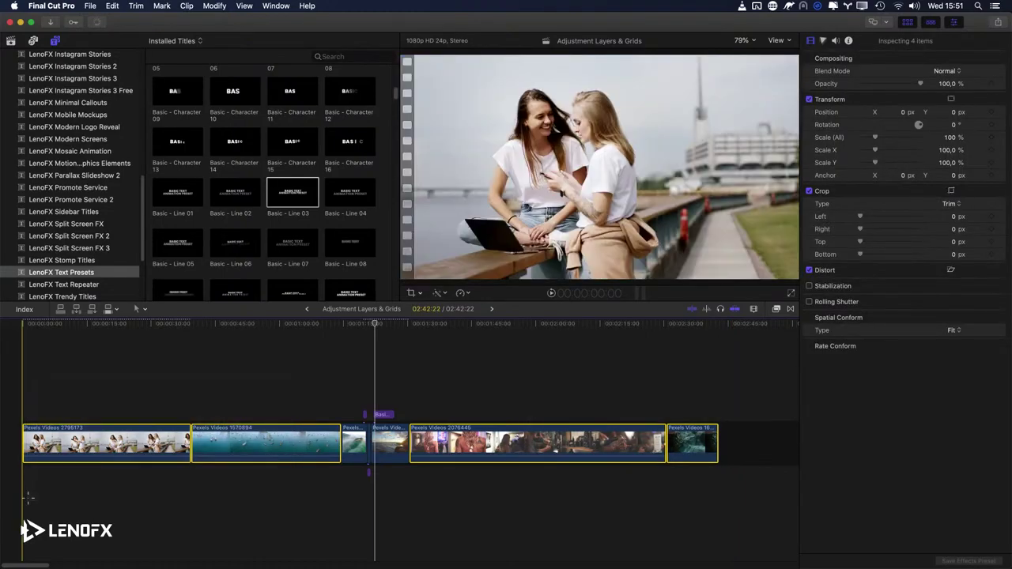
{"action": "key", "text": "ctrl+d"}
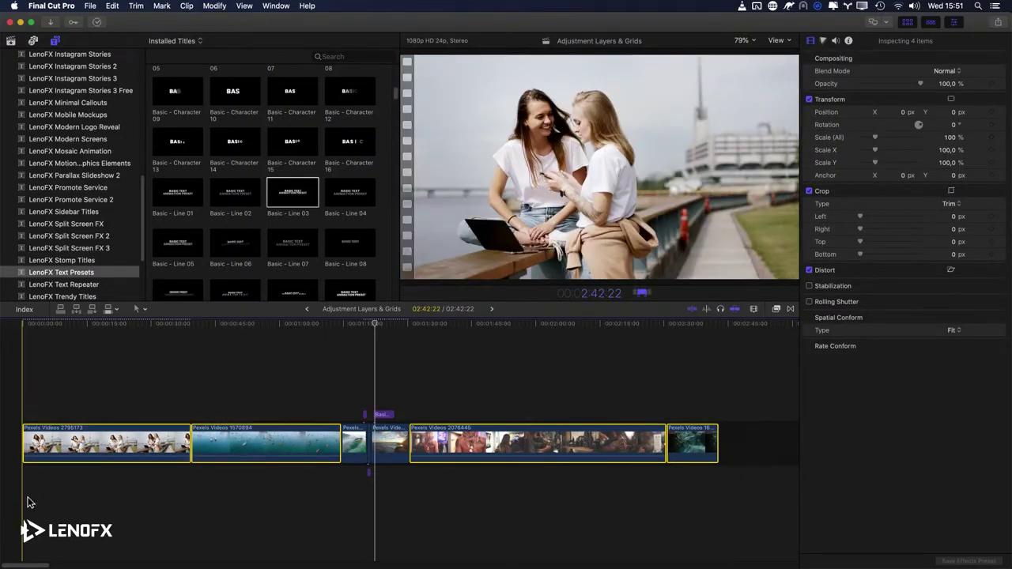
{"action": "type", "text": "500"}
{"action": "key", "text": "Return"}
{"action": "key", "text": "shift+z"}
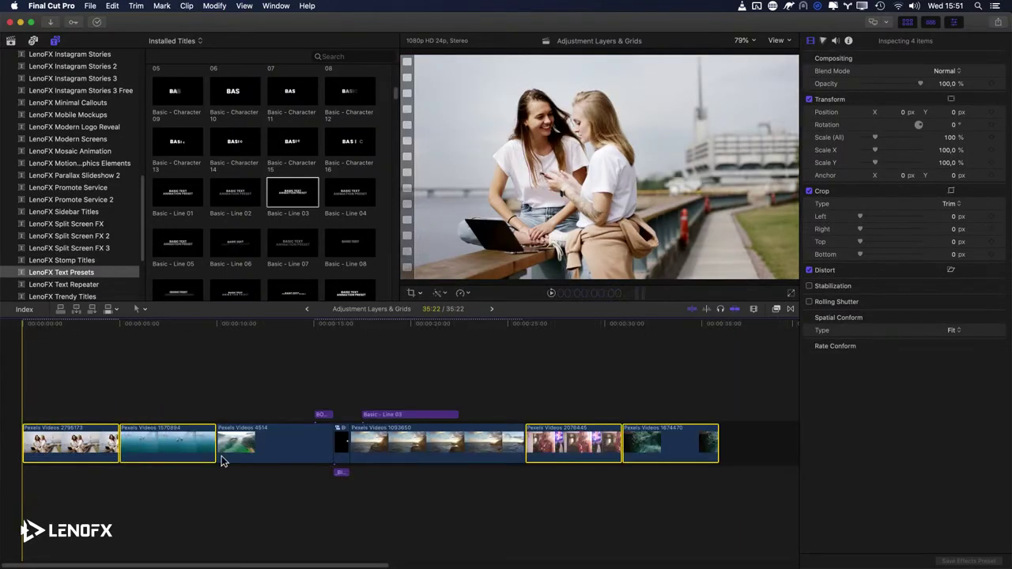
{"action": "left_click", "coordinate": [357, 385]}
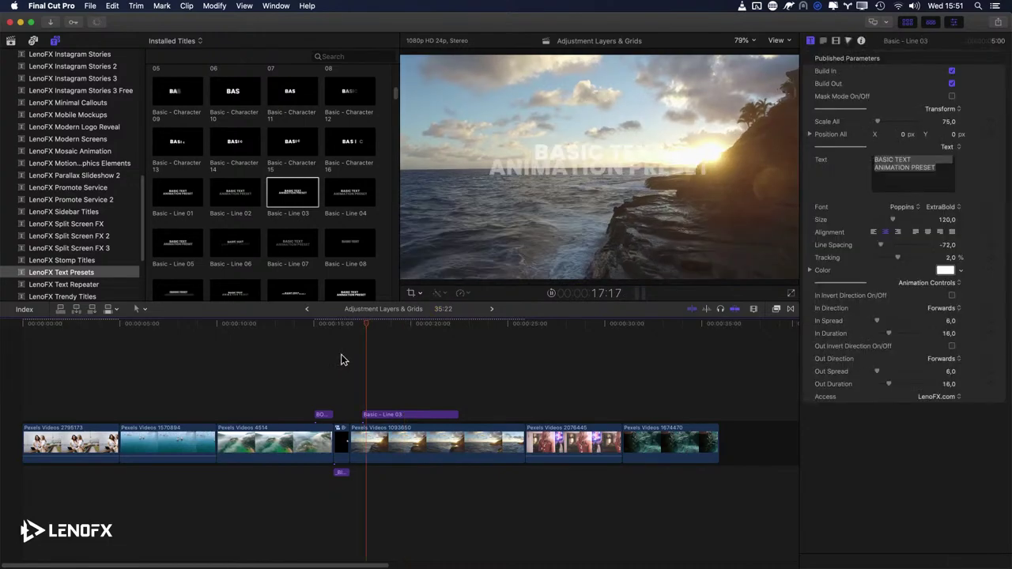
{"action": "left_click", "coordinate": [383, 361]}
{"action": "left_click", "coordinate": [398, 421]}
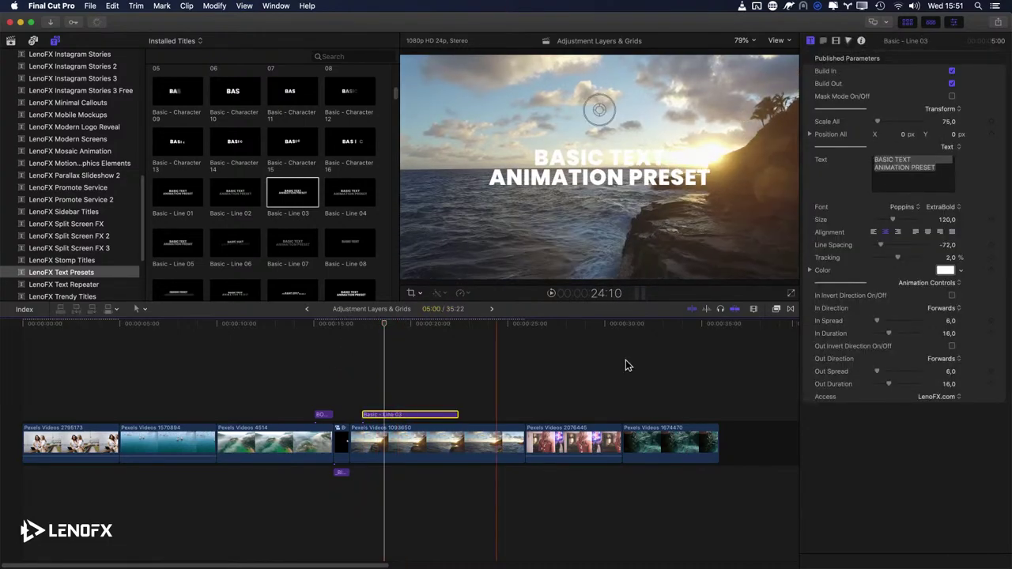
Step: Change the title text to 'TEXT PRESETS 2.0' and raise its size to 221
{"action": "type", "text": "TEXT"}
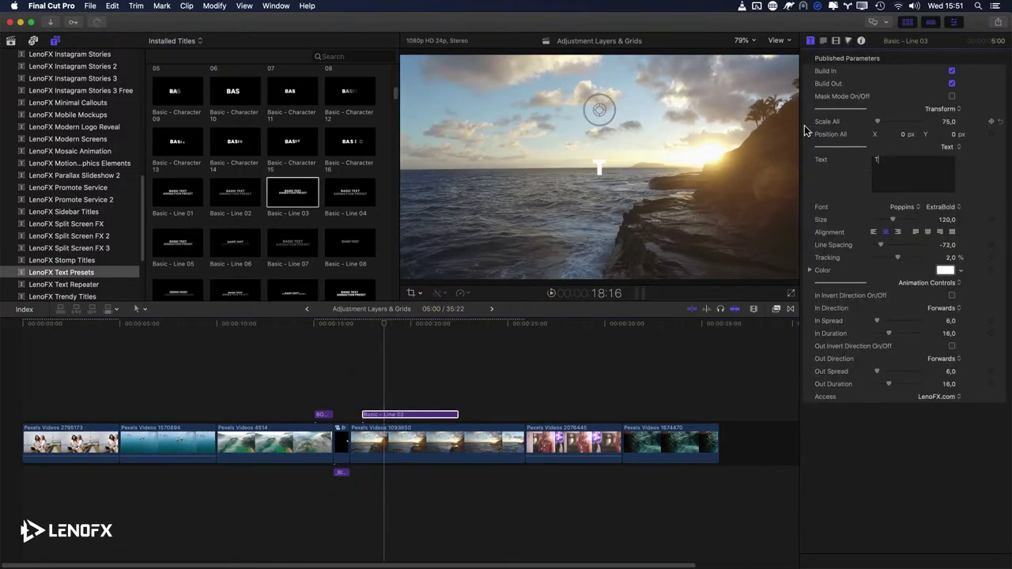
{"action": "type", "text": " PRESE"}
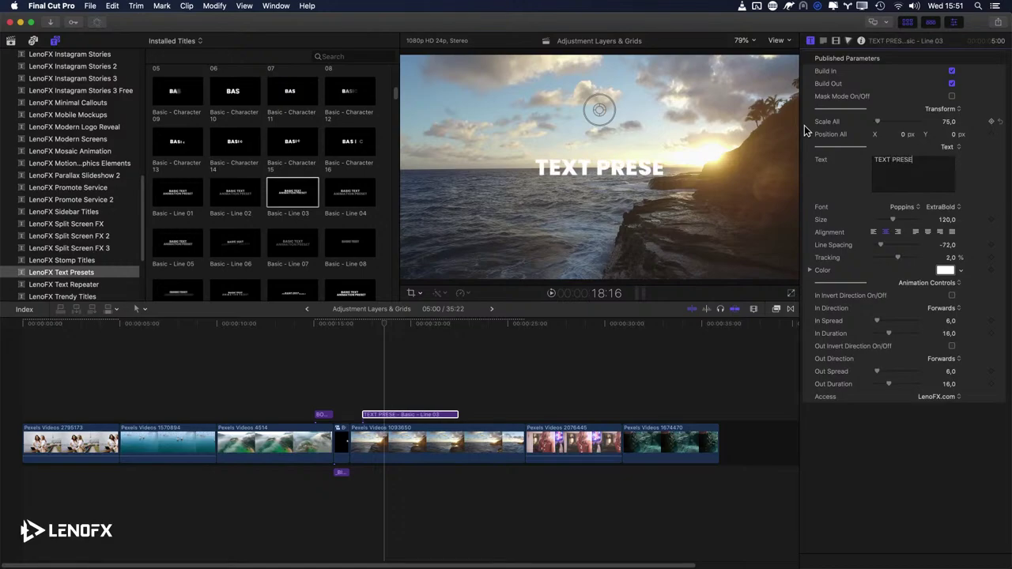
{"action": "type", "text": "TS"}
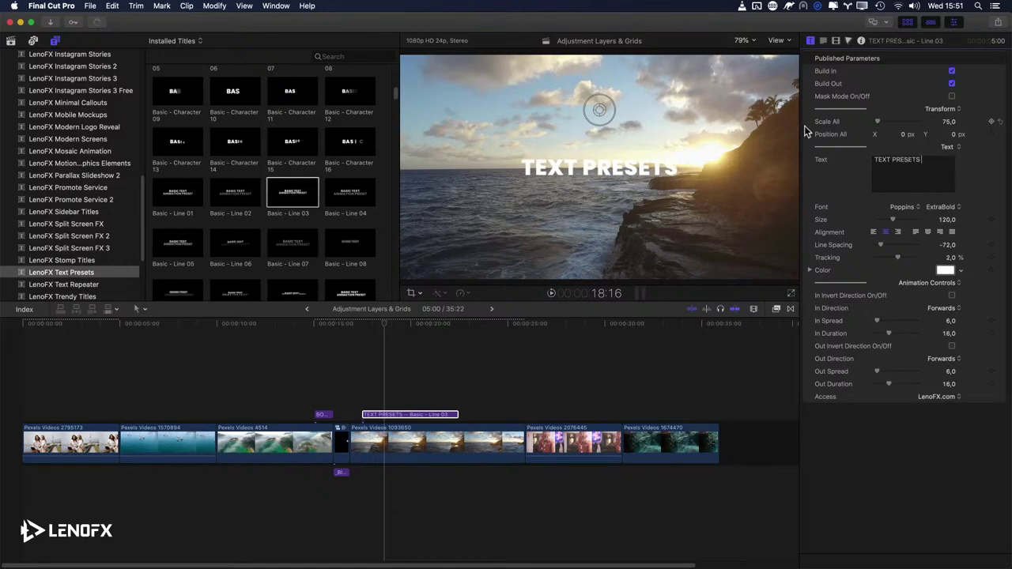
{"action": "type", "text": " 2.0"}
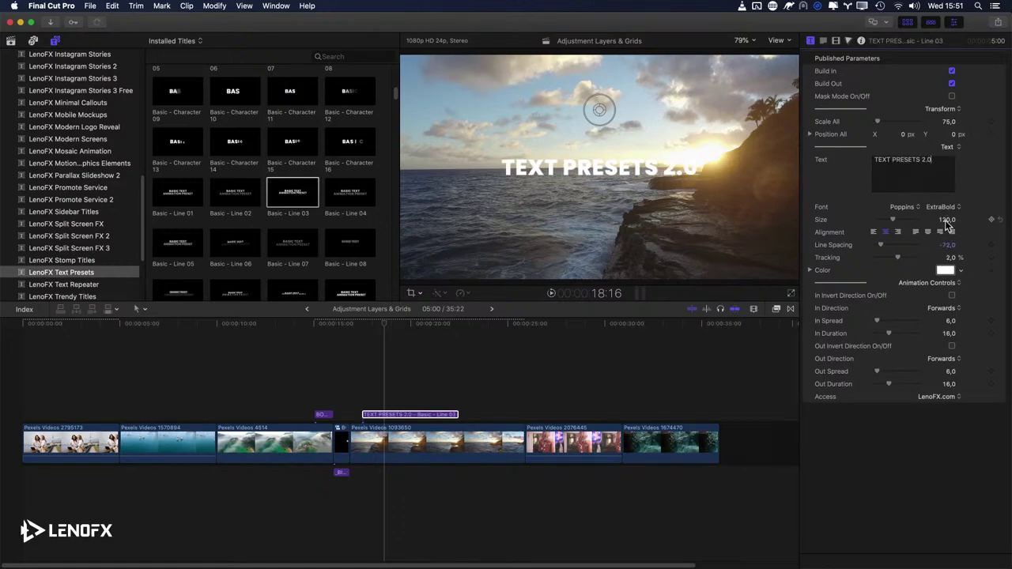
{"action": "left_click_drag", "start_coordinate": [947, 222], "coordinate": [947, 222]}
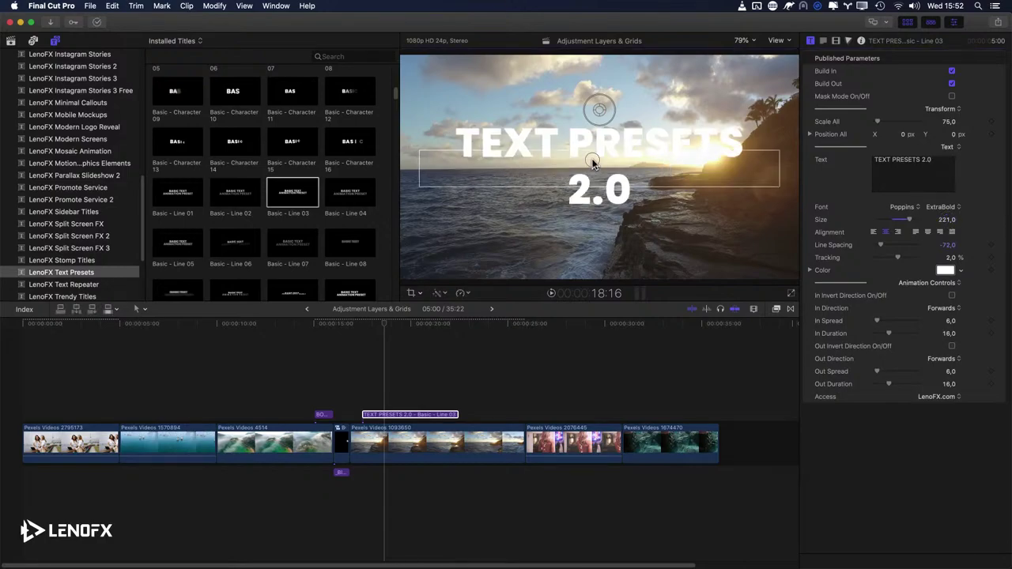
Step: Widen the title's text box so TEXT PRESETS 2.0 fits one line, then set size 235
{"action": "double_click", "coordinate": [593, 162]}
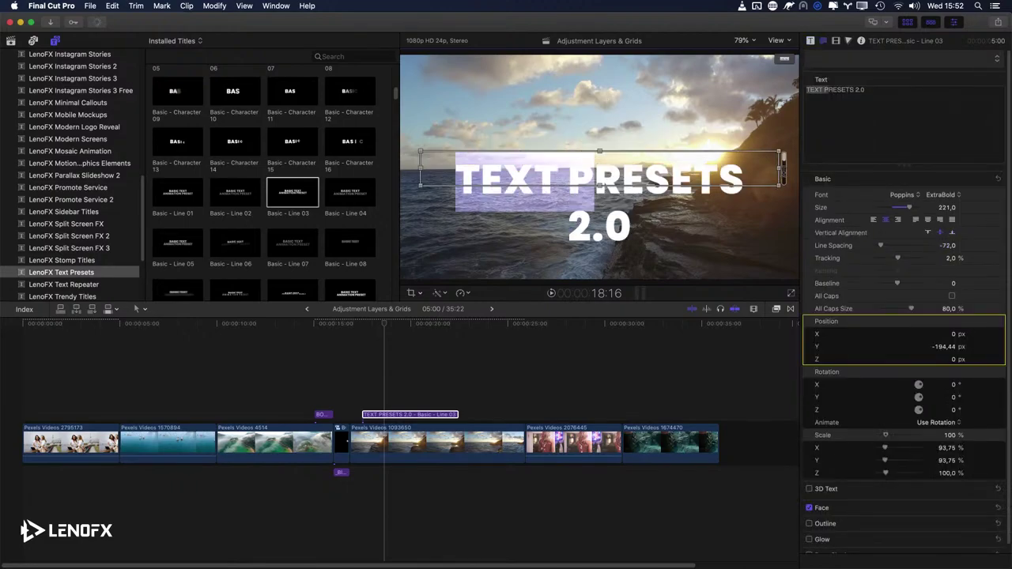
{"action": "left_click_drag", "start_coordinate": [783, 168], "coordinate": [798, 169]}
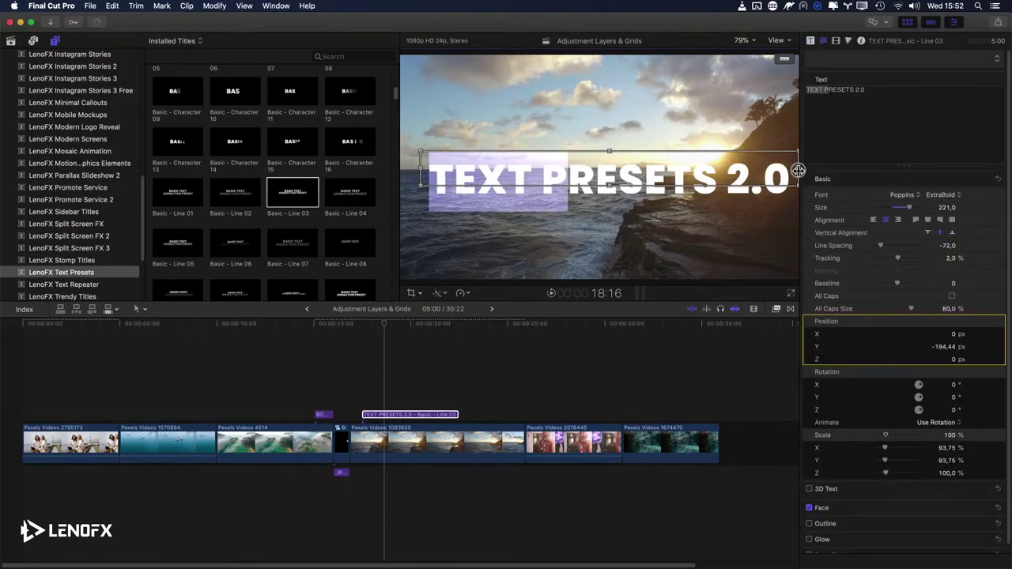
{"action": "left_click_drag", "start_coordinate": [419, 175], "coordinate": [400, 174]}
{"action": "key", "text": "Escape"}
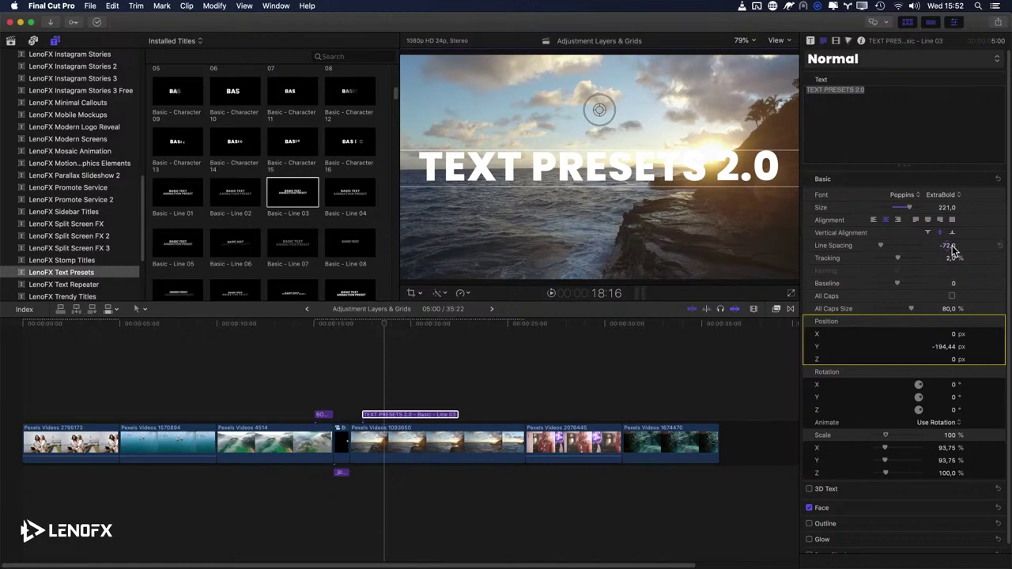
{"action": "mouse_move", "coordinate": [946, 207]}
{"action": "left_mouse_down"}
{"action": "mouse_move", "coordinate": [953, 197]}
{"action": "mouse_move", "coordinate": [948, 208]}
{"action": "left_mouse_up"}
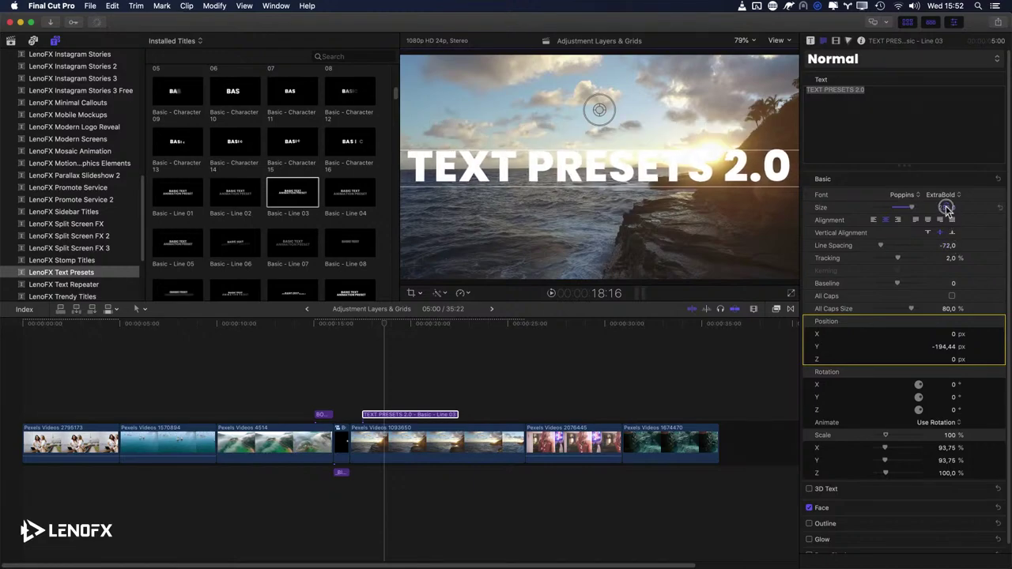
{"action": "left_click", "coordinate": [743, 41]}
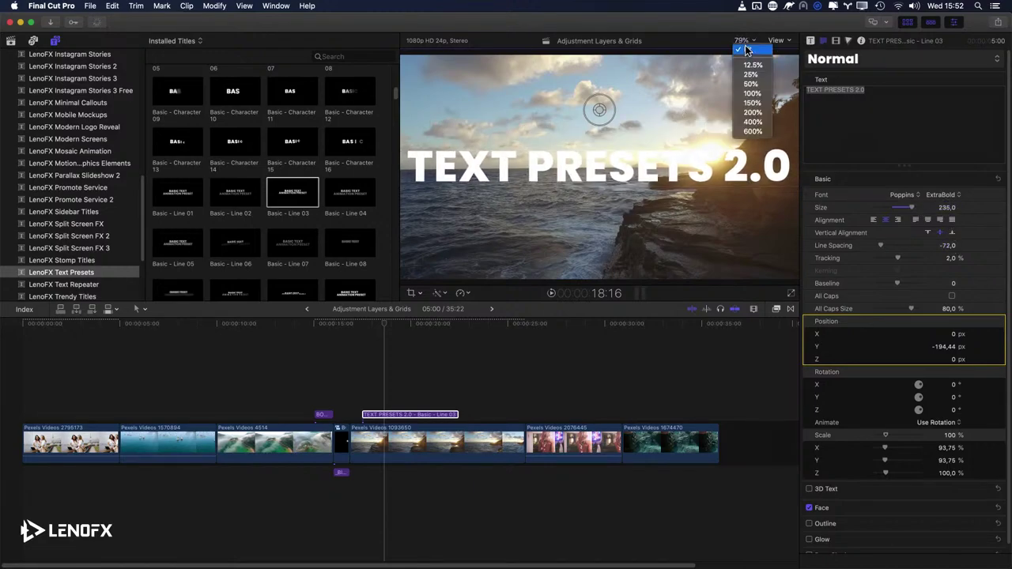
Step: Zoom the viewer to 50%, widen the title's text box leftward, and enlarge the text to 406
{"action": "left_click", "coordinate": [751, 84]}
{"action": "left_click_drag", "start_coordinate": [725, 167], "coordinate": [793, 163]}
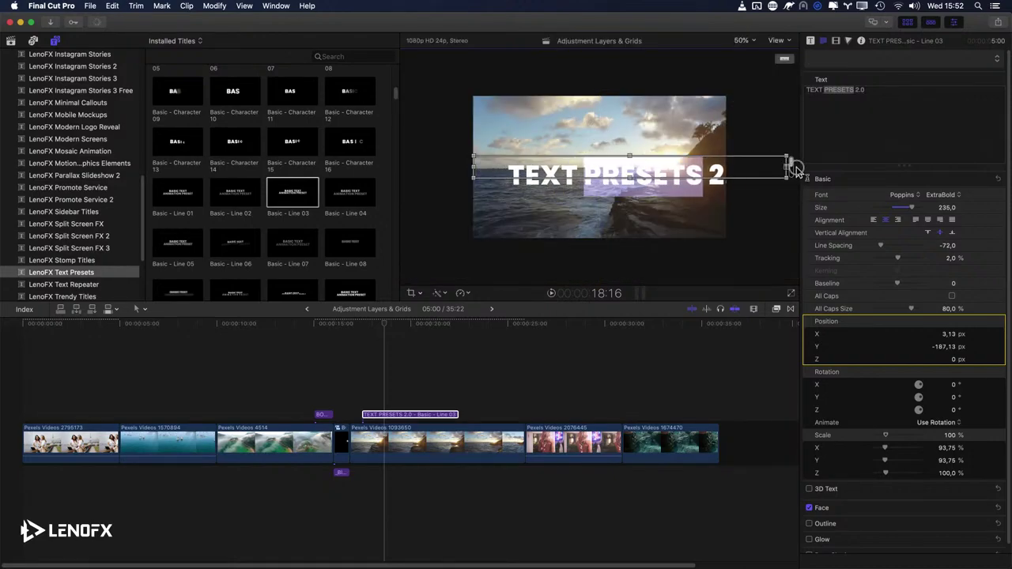
{"action": "left_click_drag", "start_coordinate": [473, 168], "coordinate": [401, 169]}
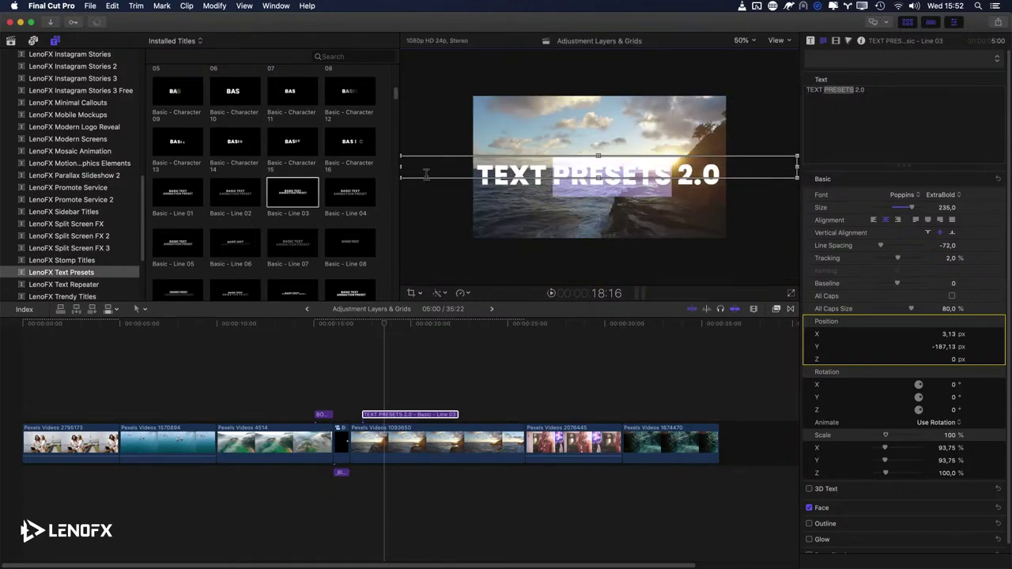
{"action": "key", "text": "Escape"}
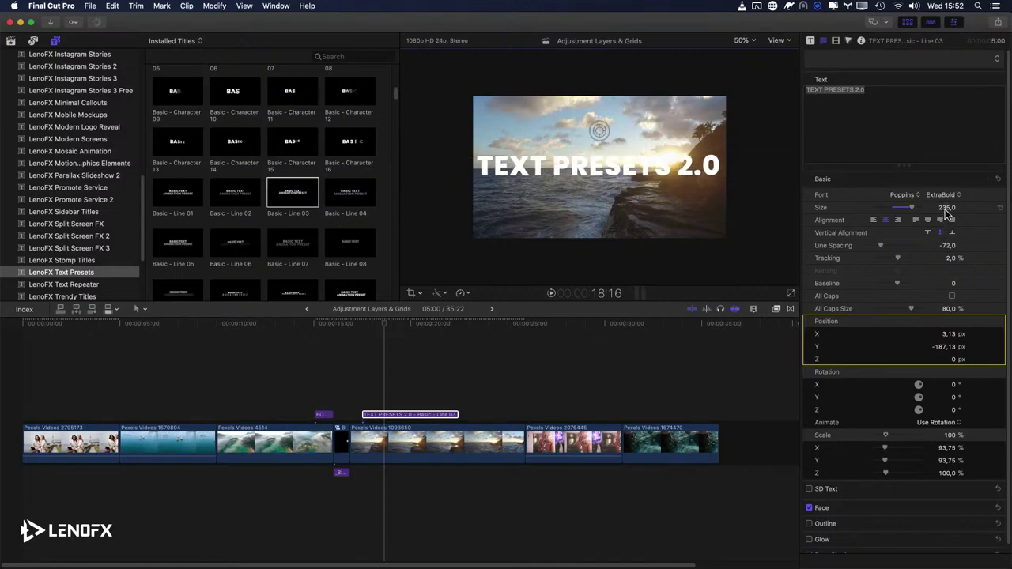
{"action": "left_click_drag", "start_coordinate": [947, 207], "coordinate": [949, 221]}
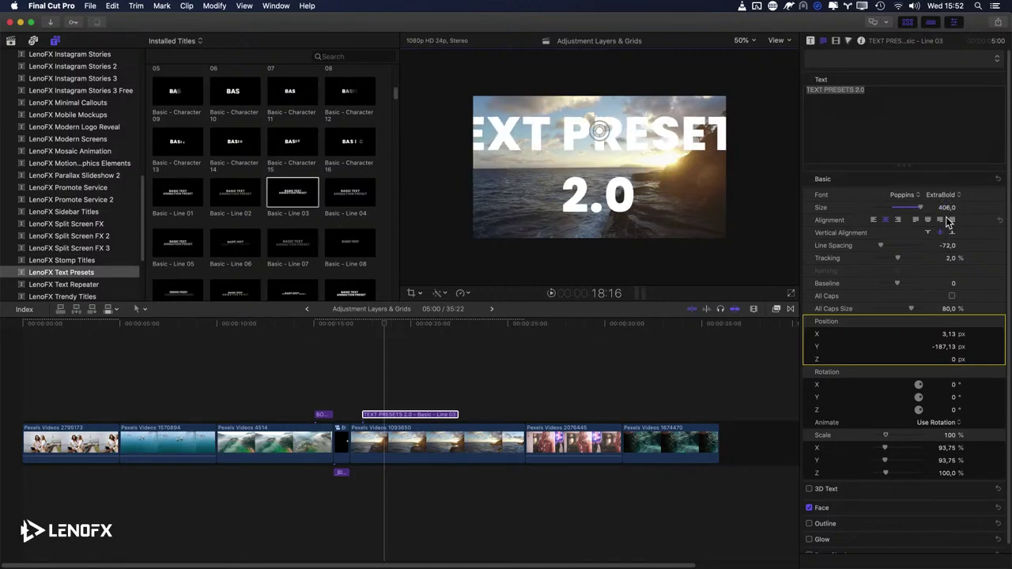
Step: Adjust the title size to 358,4 and slide its X position right so only TEXT PRE shows
{"action": "left_click_drag", "start_coordinate": [951, 338], "coordinate": [965, 274]}
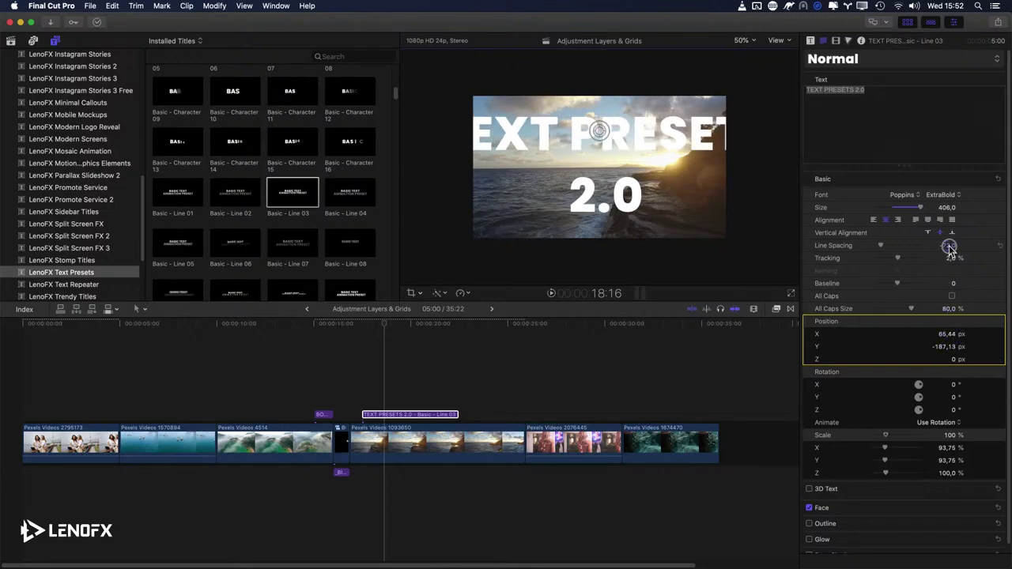
{"action": "left_click_drag", "start_coordinate": [945, 207], "coordinate": [943, 209]}
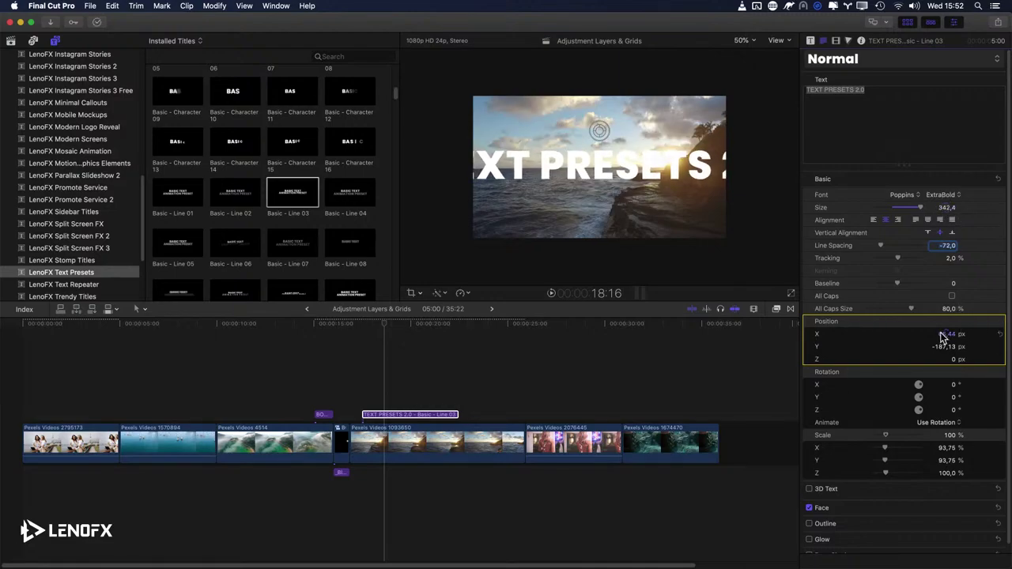
{"action": "left_click_drag", "start_coordinate": [940, 337], "coordinate": [941, 335]}
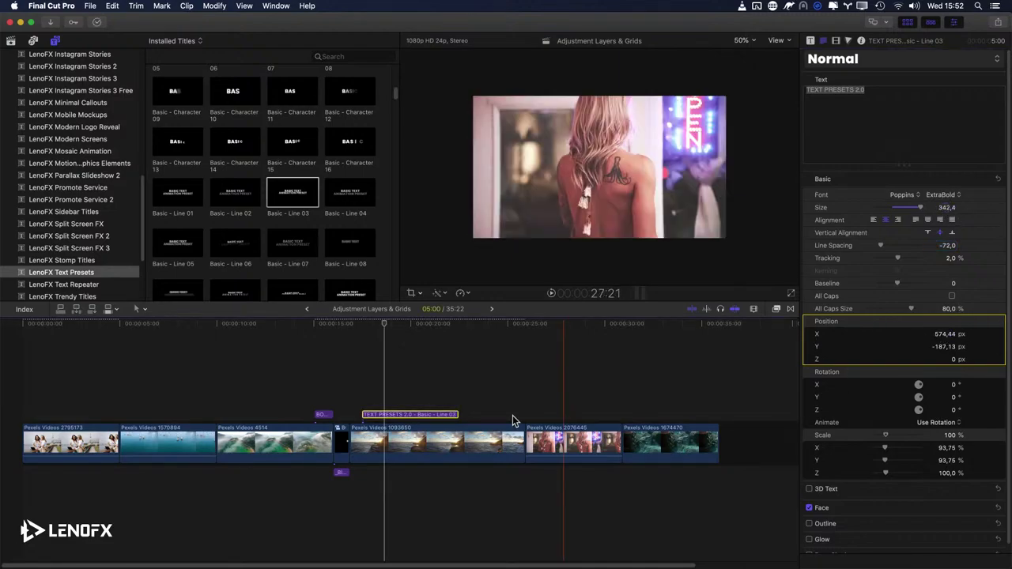
{"action": "left_click", "coordinate": [389, 415]}
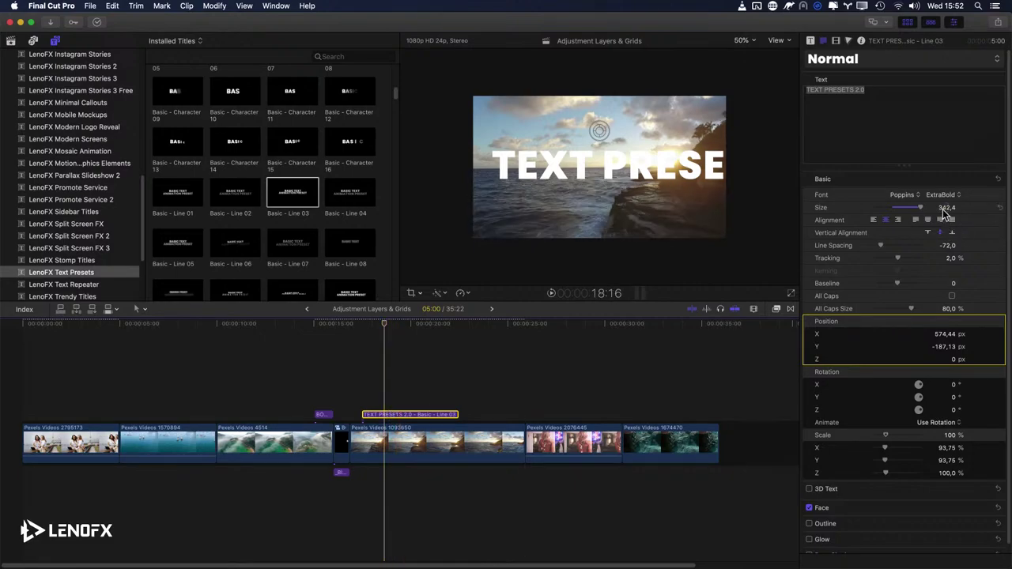
{"action": "left_click_drag", "start_coordinate": [945, 210], "coordinate": [944, 209]}
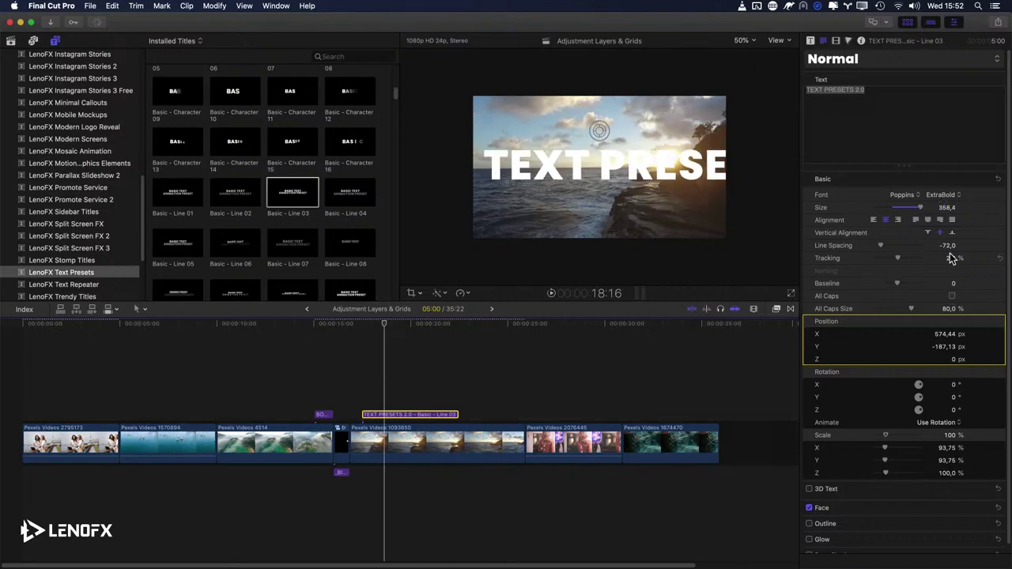
{"action": "left_click", "coordinate": [944, 335]}
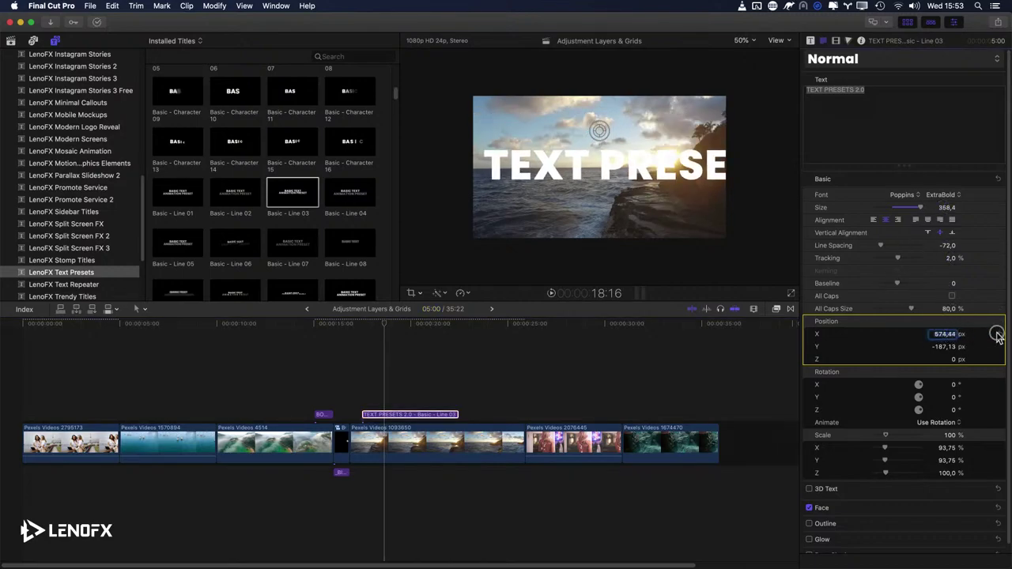
{"action": "left_click_drag", "start_coordinate": [943, 336], "coordinate": [944, 336]}
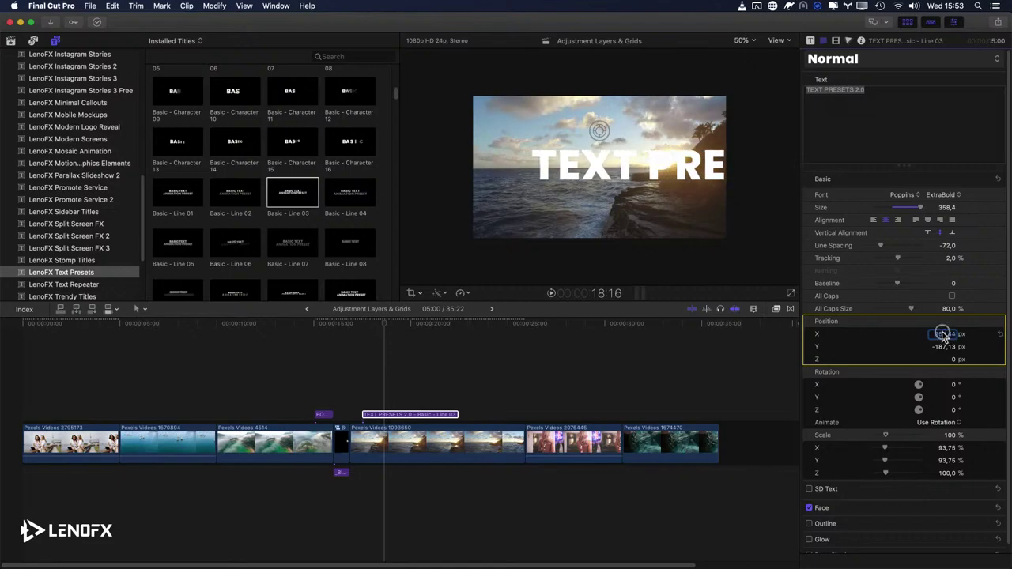
Step: Confirm the 966,44 px X position and trim the start of the title clip shorter
{"action": "key", "text": "Return"}
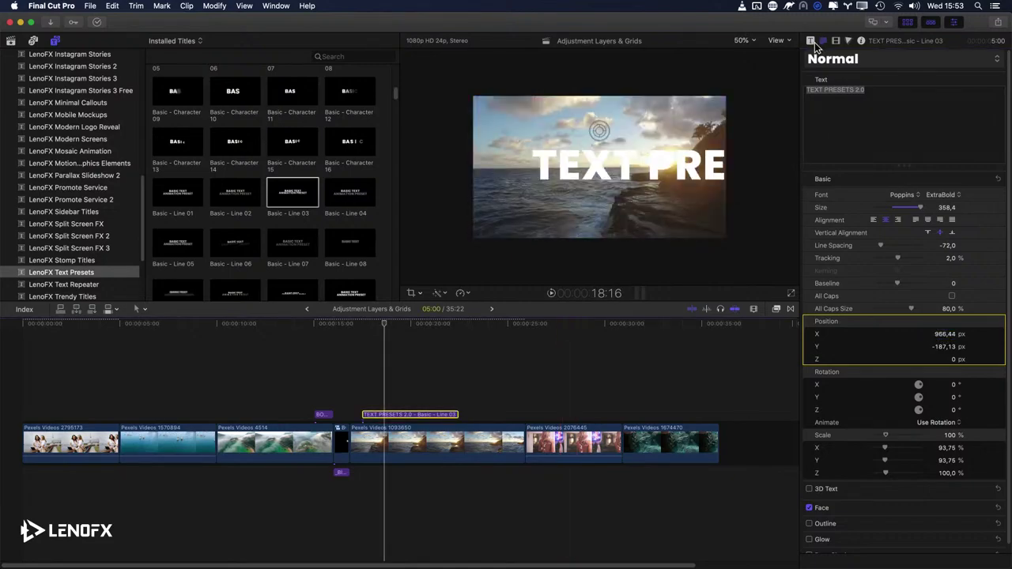
{"action": "left_click", "coordinate": [810, 42]}
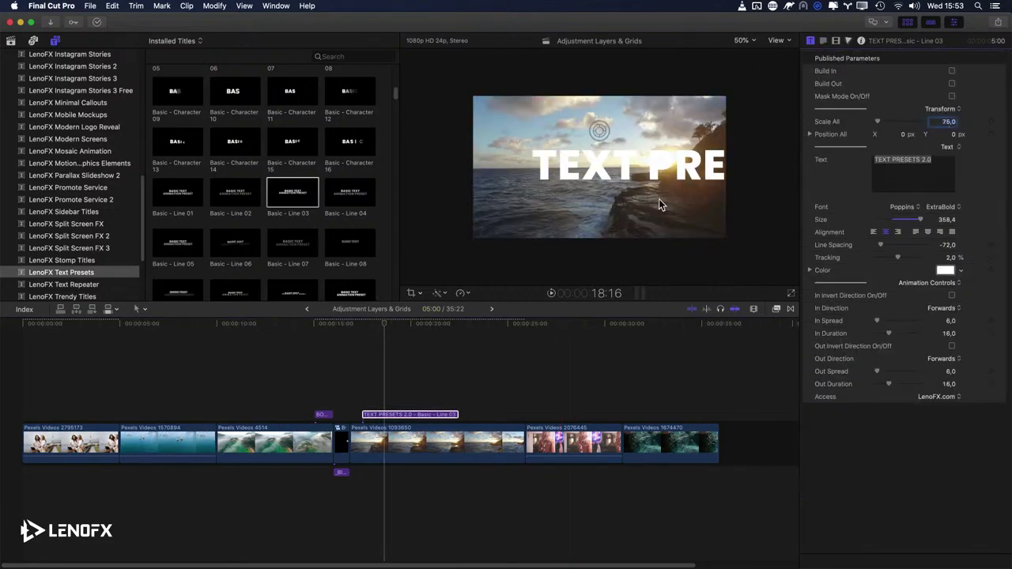
{"action": "left_click", "coordinate": [387, 417]}
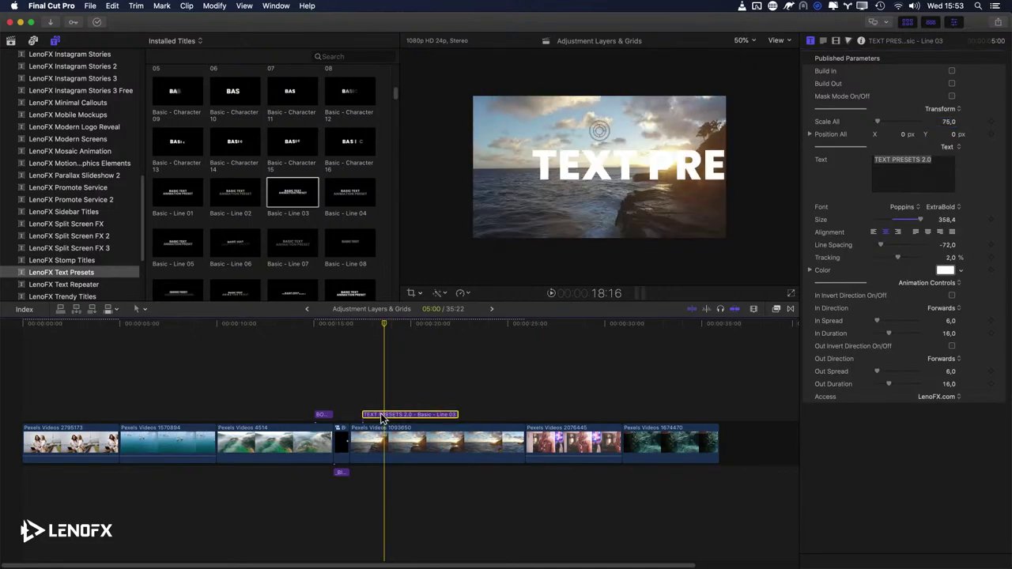
{"action": "left_click_drag", "start_coordinate": [376, 418], "coordinate": [394, 416]}
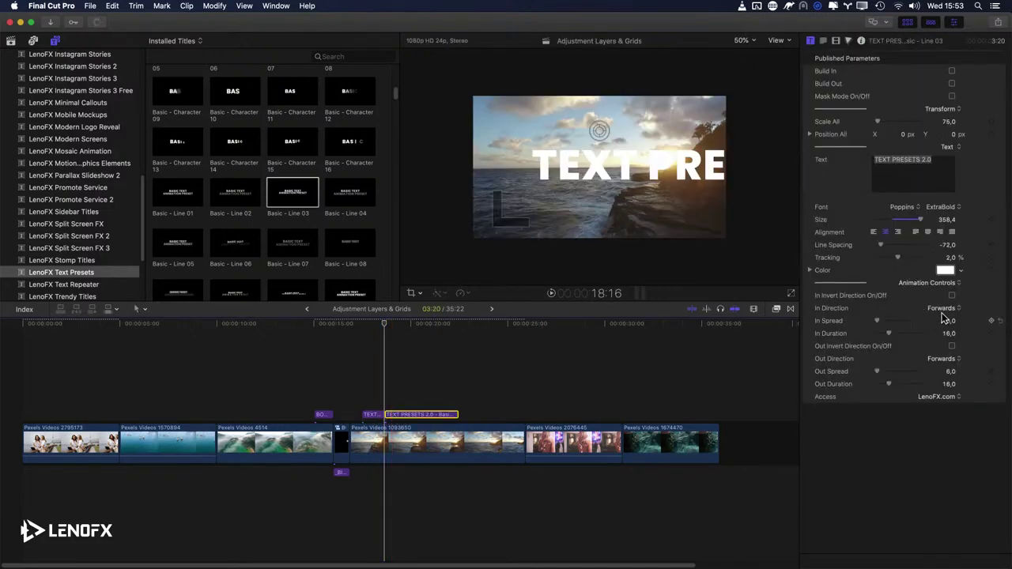
{"action": "left_click", "coordinate": [823, 40]}
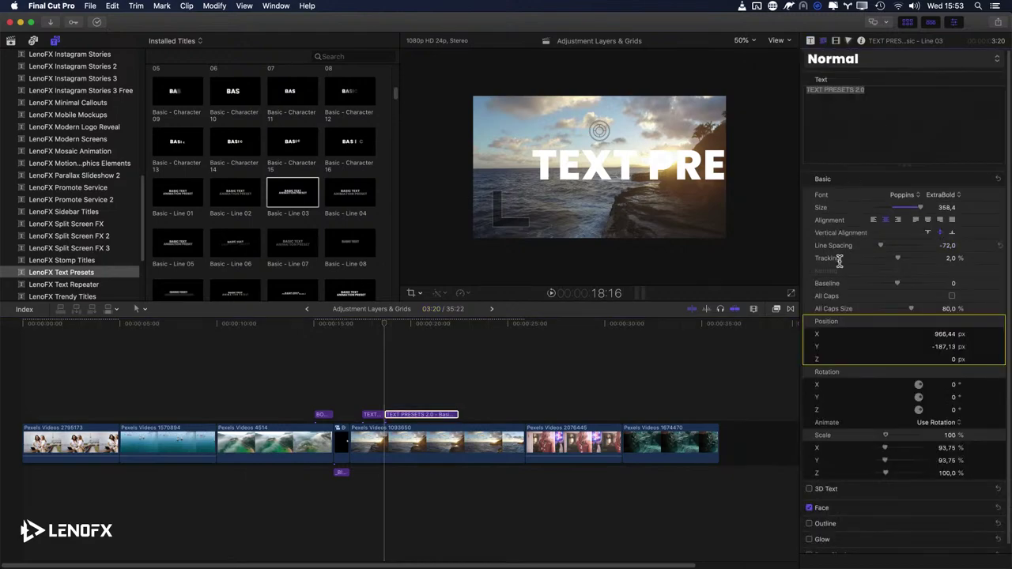
Step: Set the other title copies' X positions to 80,21 and -764,02 px
{"action": "left_click_drag", "start_coordinate": [941, 336], "coordinate": [941, 336]}
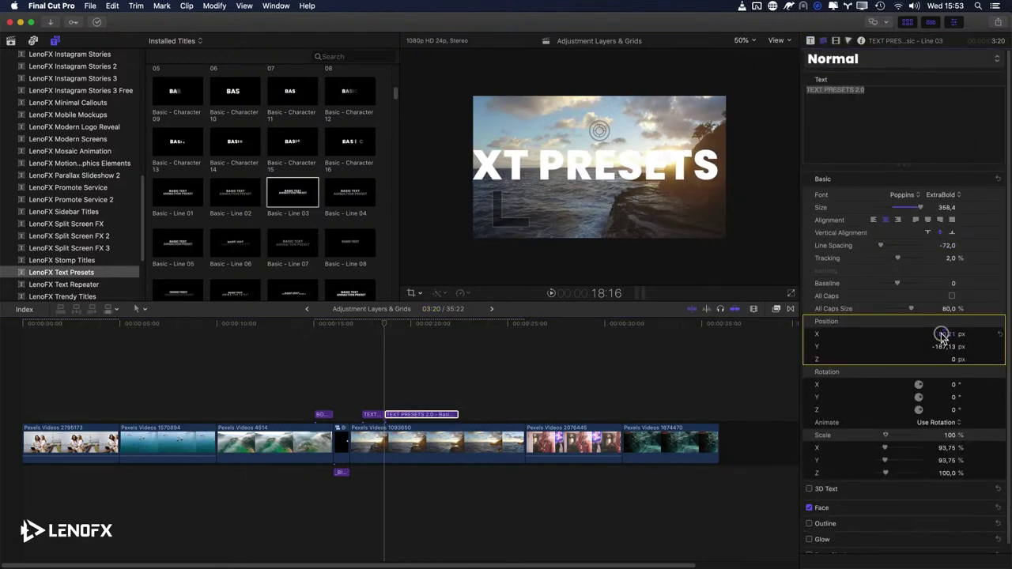
{"action": "left_click", "coordinate": [419, 395]}
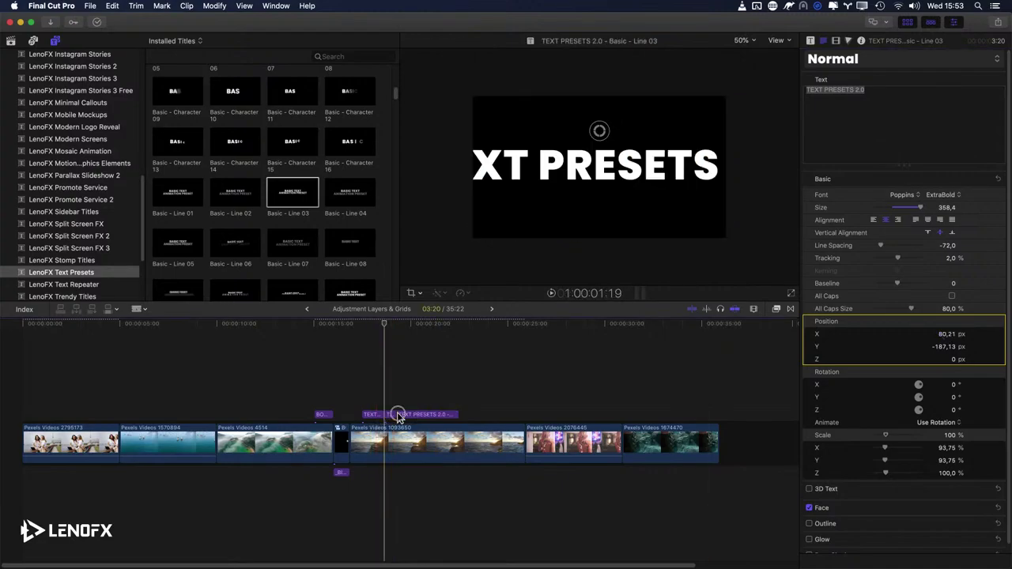
{"action": "left_click", "coordinate": [412, 415]}
{"action": "left_click_drag", "start_coordinate": [384, 324], "coordinate": [408, 328]}
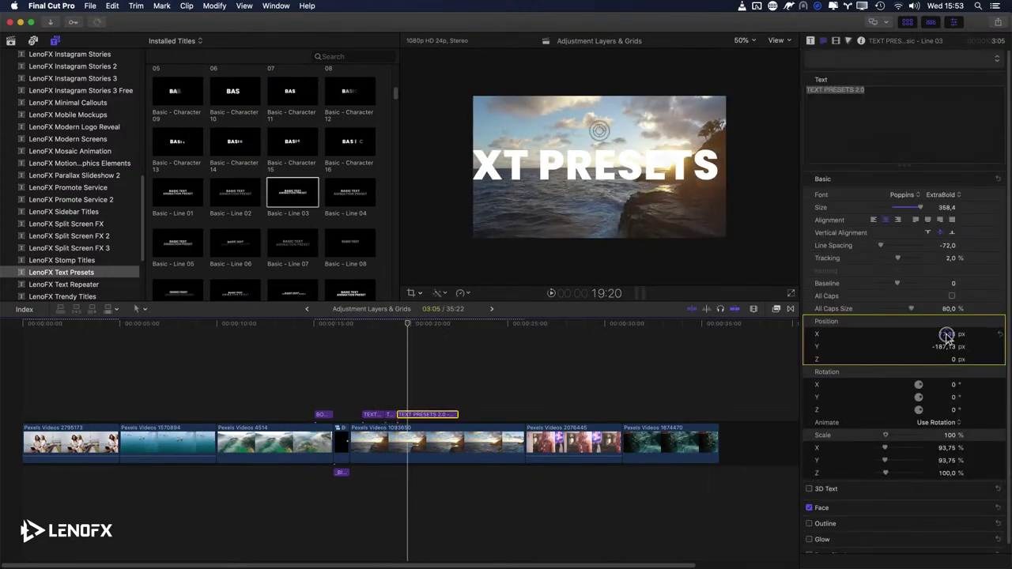
{"action": "left_click_drag", "start_coordinate": [947, 337], "coordinate": [933, 337]}
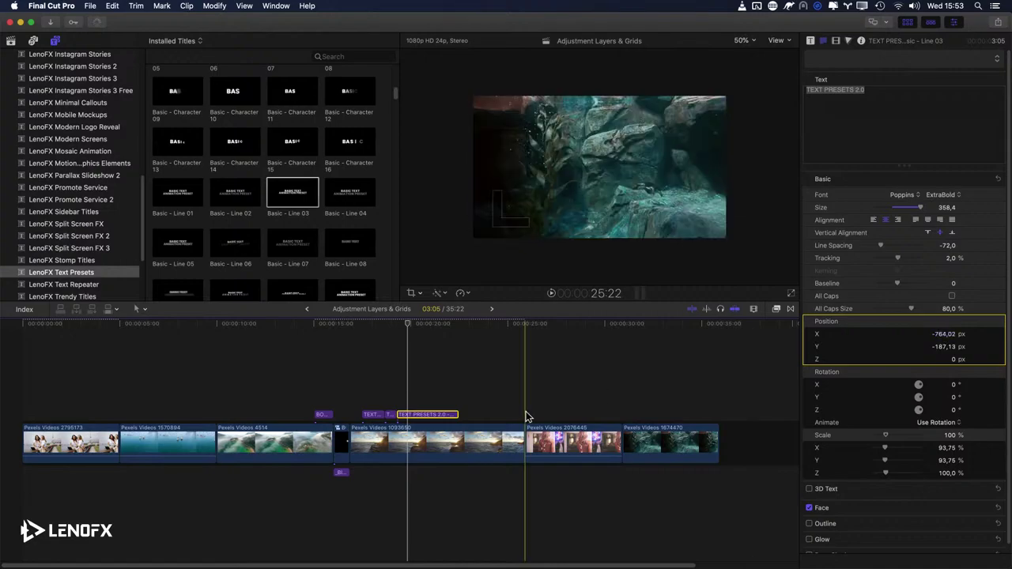
{"action": "left_click", "coordinate": [371, 402]}
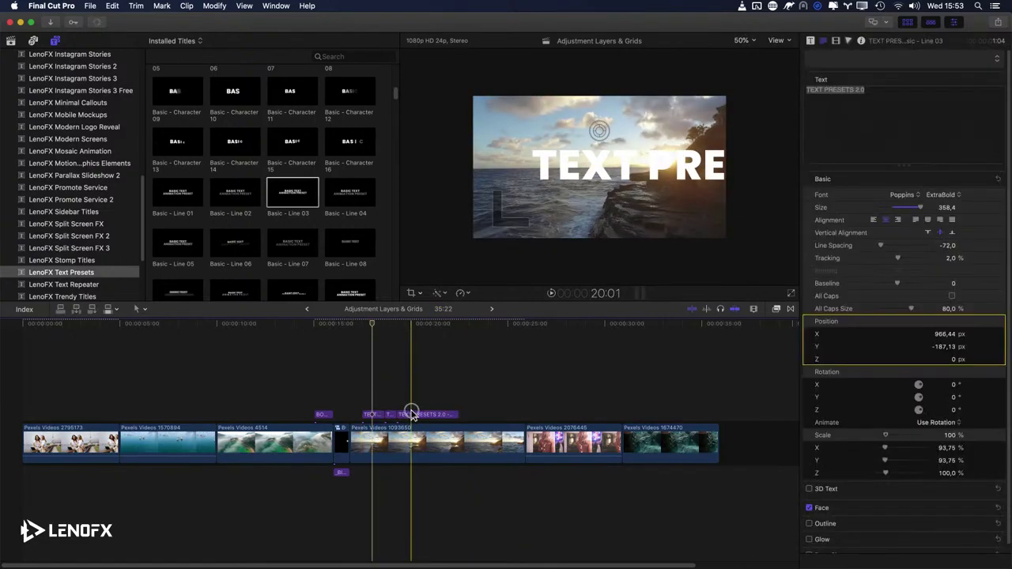
{"action": "left_click", "coordinate": [411, 415]}
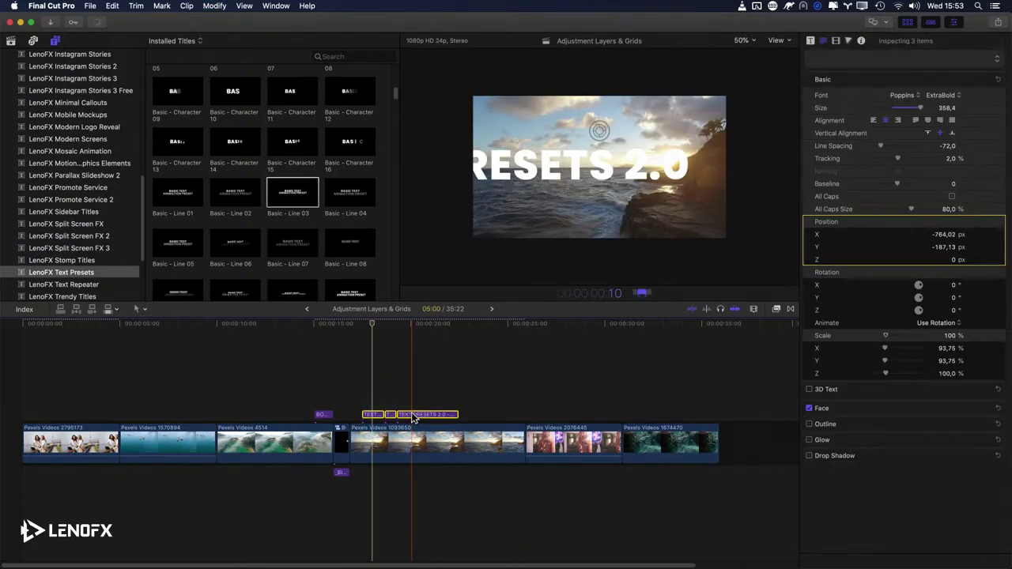
Step: Give the three title clips one duration, place them end to end, and play them back
{"action": "key", "text": "Return"}
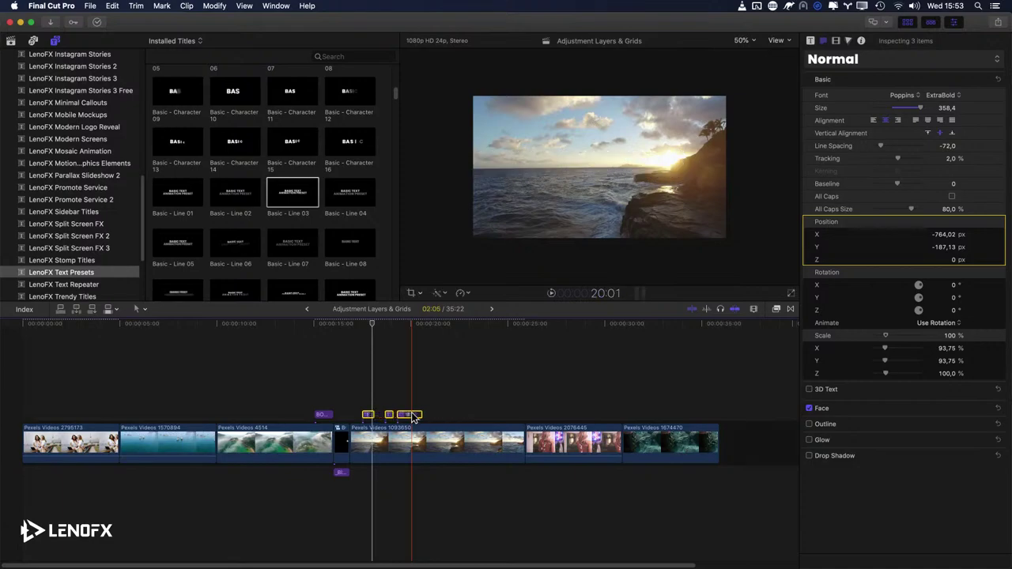
{"action": "key", "text": "super+equal"}
{"action": "key", "text": "super+equal"}
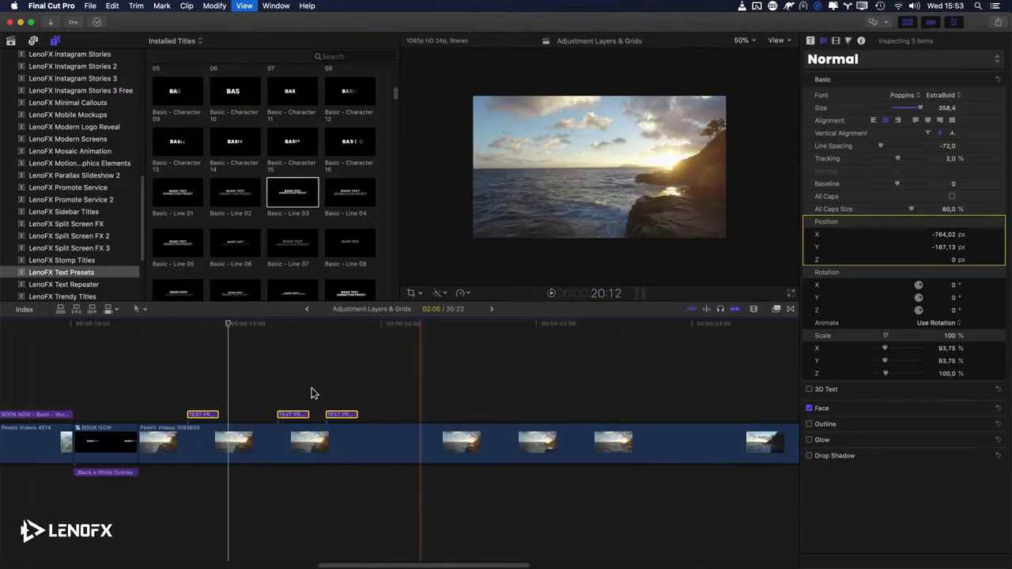
{"action": "left_click", "coordinate": [277, 395]}
{"action": "left_click_drag", "start_coordinate": [237, 414], "coordinate": [239, 414]}
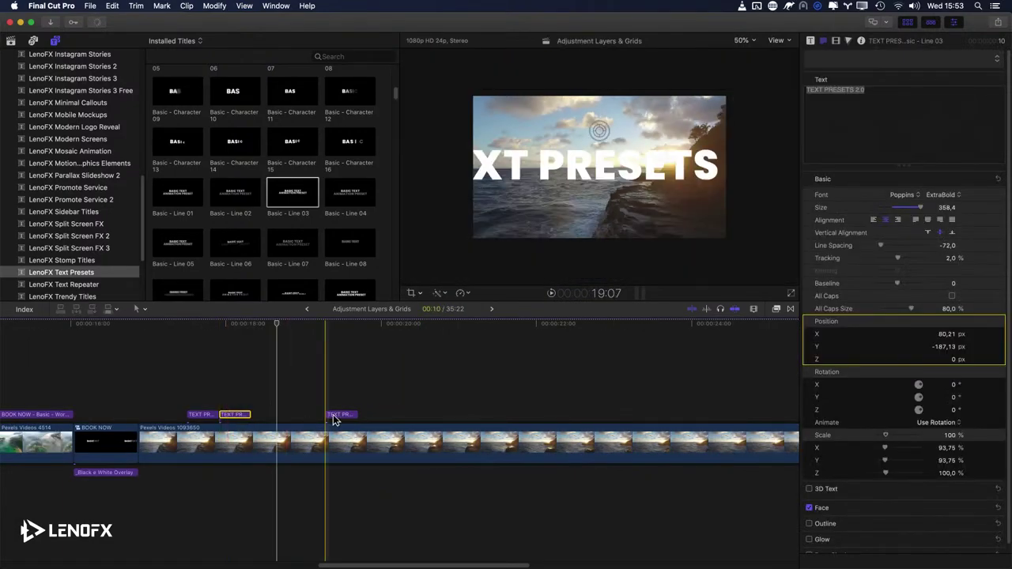
{"action": "left_click_drag", "start_coordinate": [338, 414], "coordinate": [315, 414]}
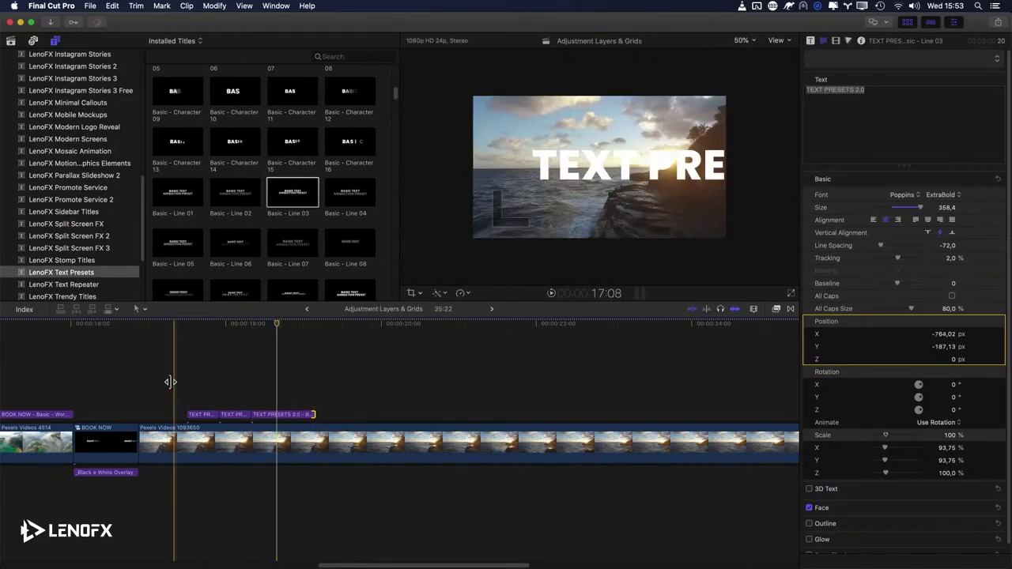
{"action": "key", "text": "space"}
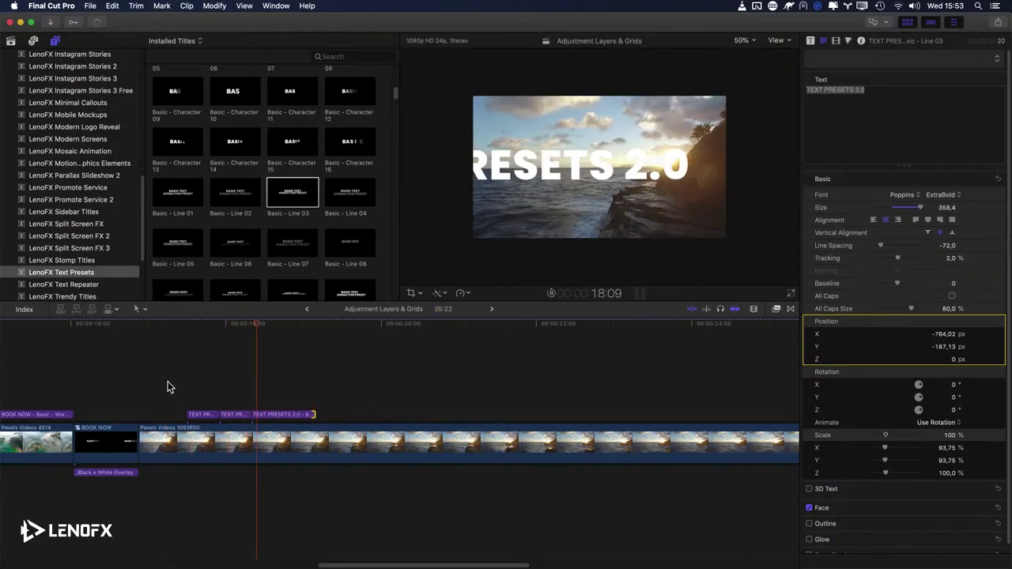
{"action": "key", "text": "space"}
{"action": "key", "text": "space"}
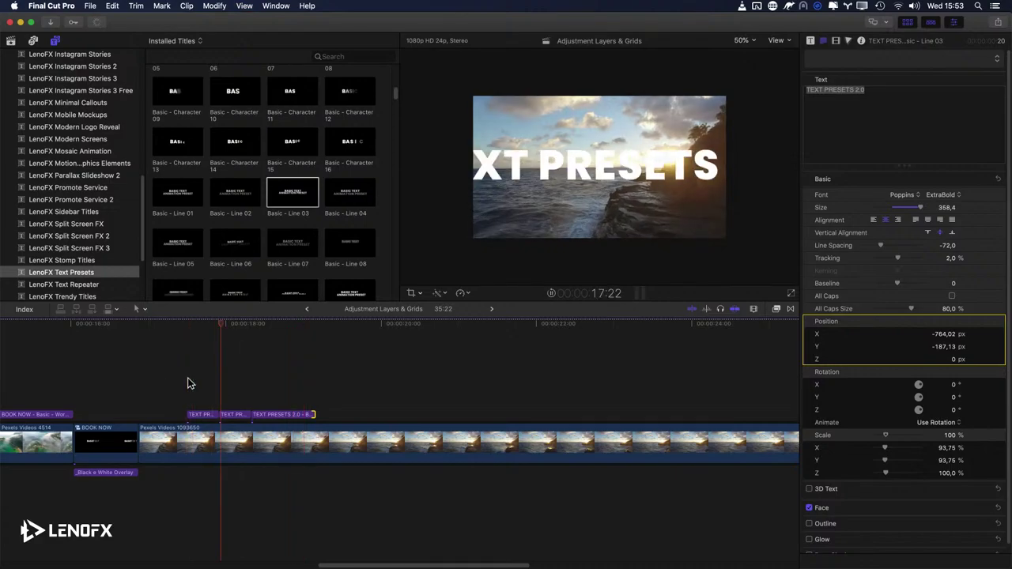
{"action": "left_click_drag", "start_coordinate": [219, 414], "coordinate": [259, 418]}
{"action": "left_click", "coordinate": [225, 413]}
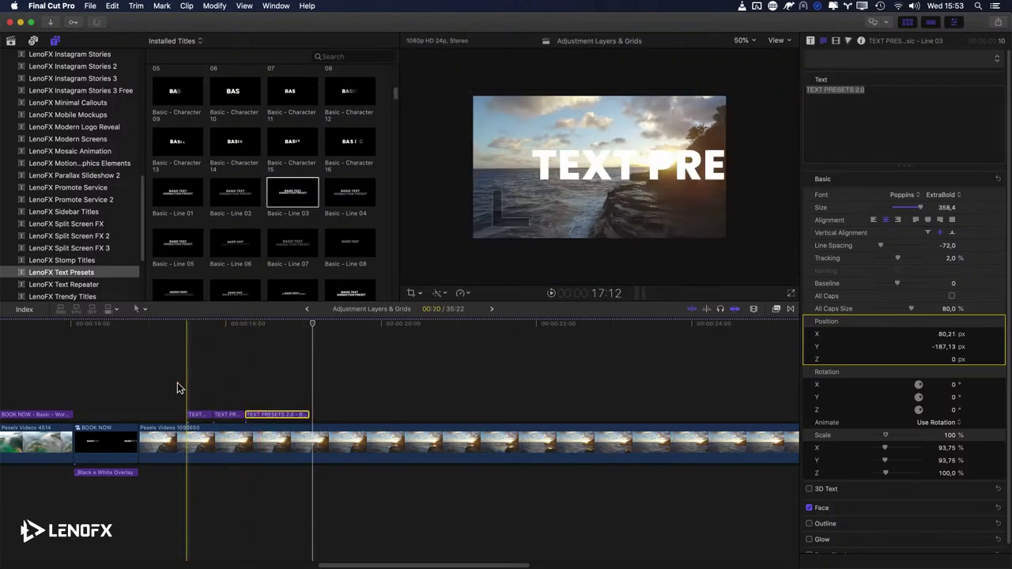
{"action": "key", "text": "space"}
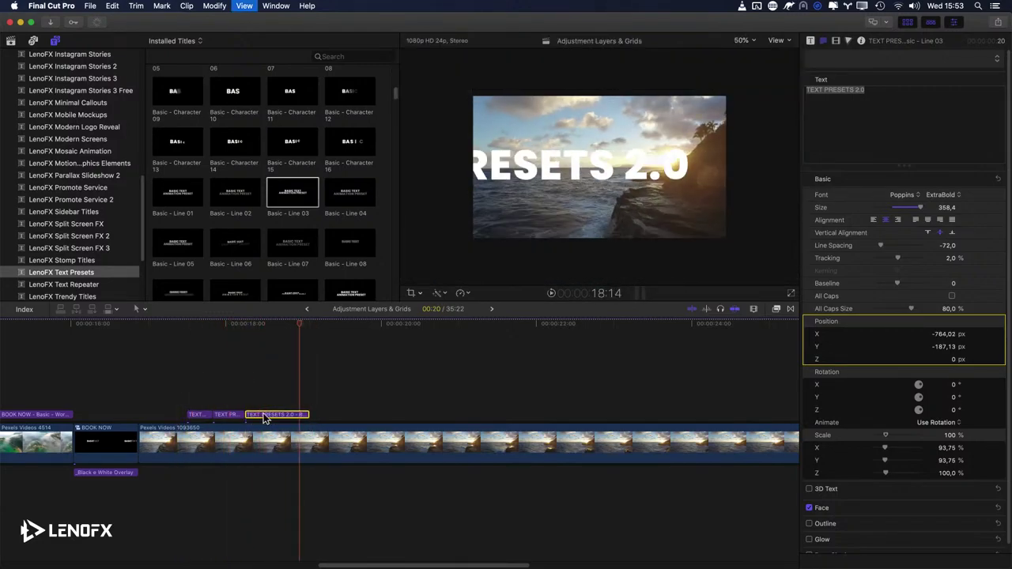
Step: Delete the two later title clips and lengthen the remaining TEXT PRESETS 2.0 title
{"action": "left_click_drag", "start_coordinate": [181, 397], "coordinate": [278, 414]}
{"action": "key", "text": "Delete"}
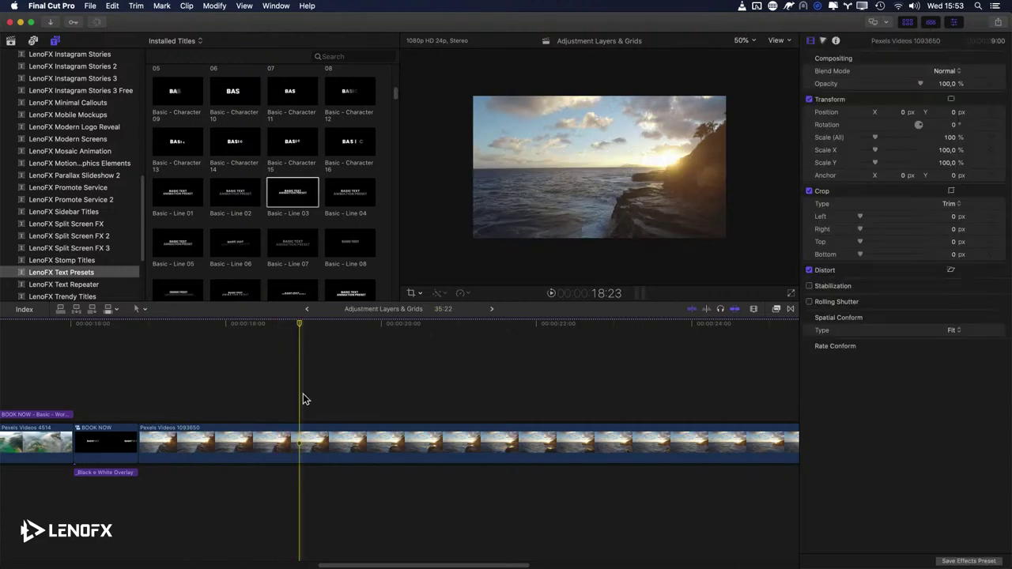
{"action": "key", "text": "super+z"}
{"action": "left_click_drag", "start_coordinate": [233, 388], "coordinate": [277, 413]}
{"action": "key", "text": "Delete"}
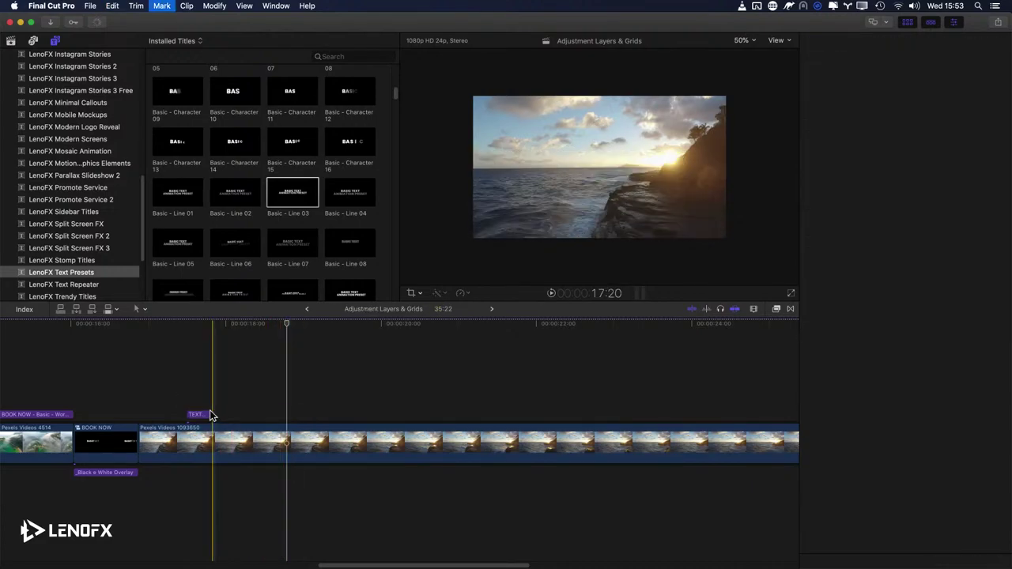
{"action": "left_click_drag", "start_coordinate": [208, 414], "coordinate": [443, 416]}
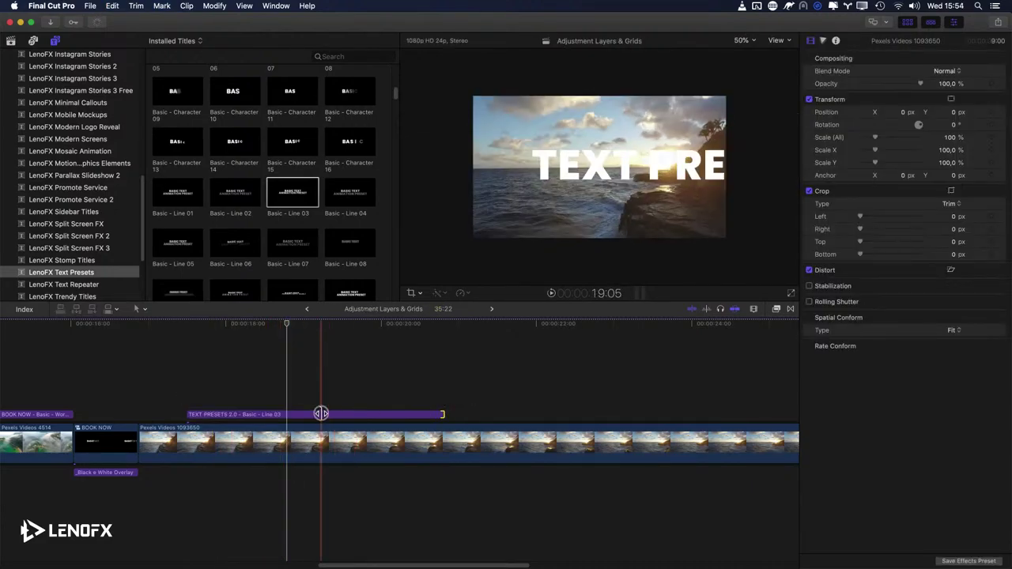
{"action": "left_click", "coordinate": [321, 414]}
{"action": "left_click", "coordinate": [824, 41]}
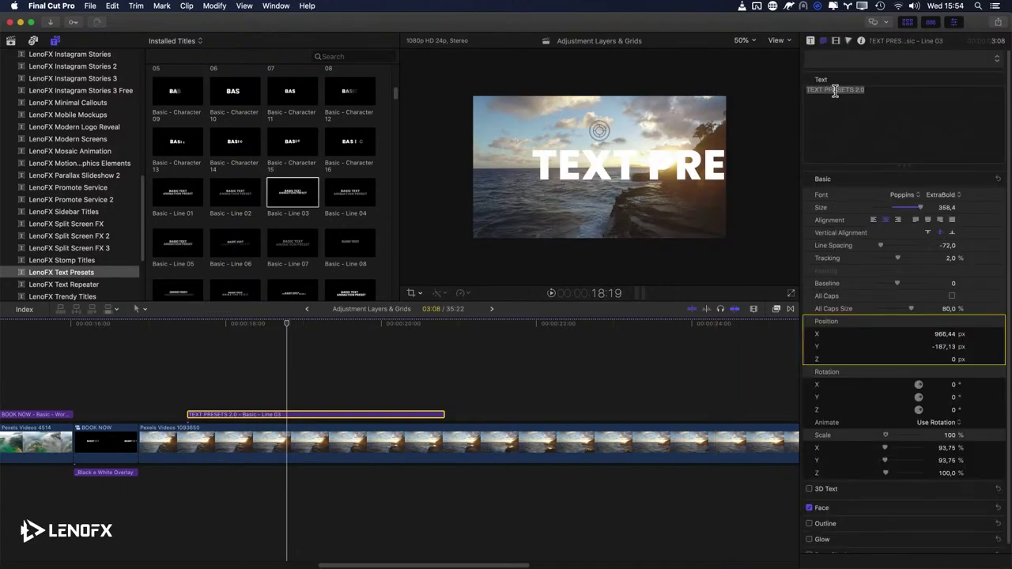
Step: Turn on the title's mask option, play the animation, and shrink the text size
{"action": "left_click", "coordinate": [810, 41]}
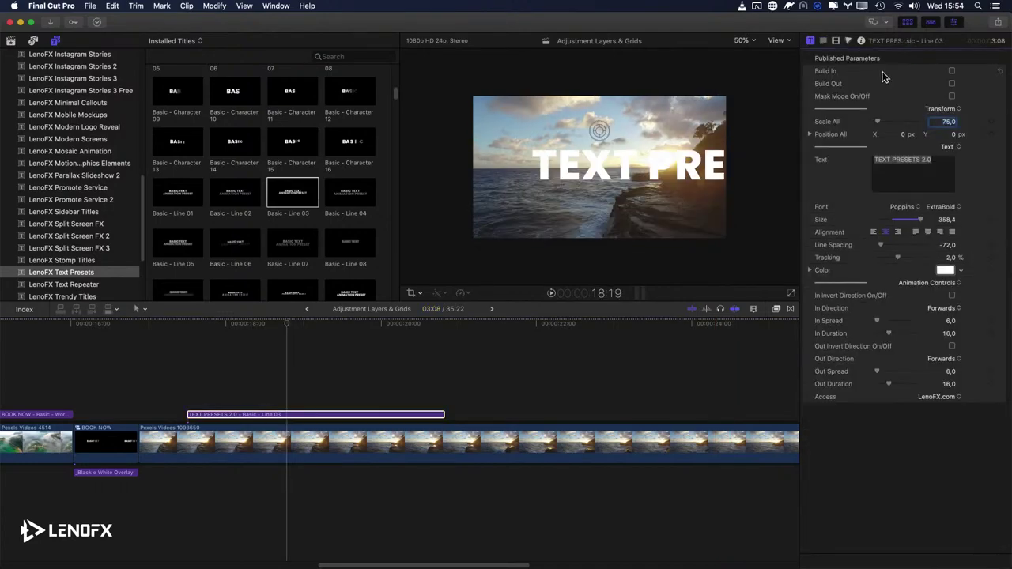
{"action": "left_click", "coordinate": [952, 96]}
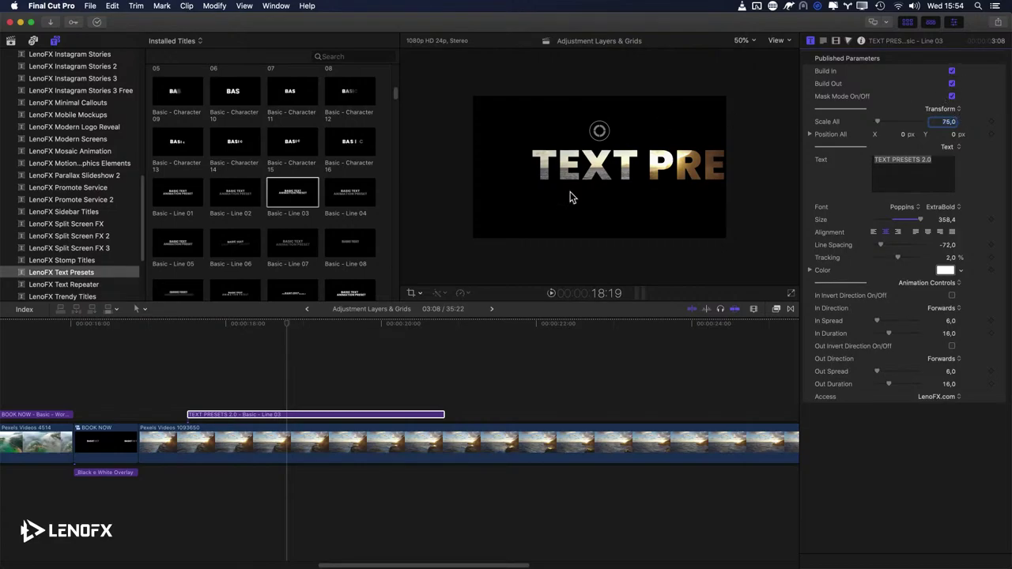
{"action": "left_click", "coordinate": [228, 330]}
{"action": "key", "text": "space"}
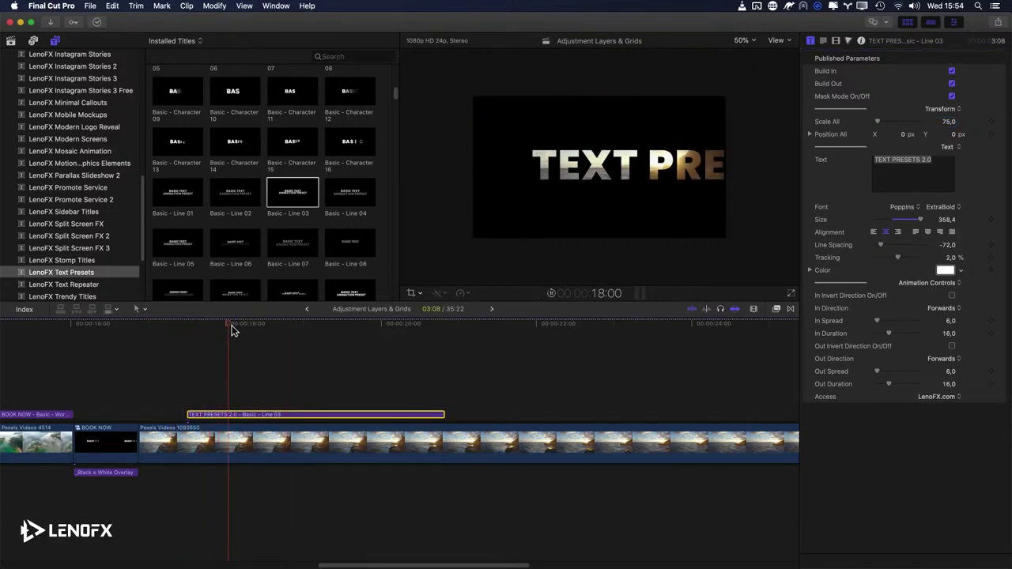
{"action": "left_click_drag", "start_coordinate": [948, 224], "coordinate": [937, 222]}
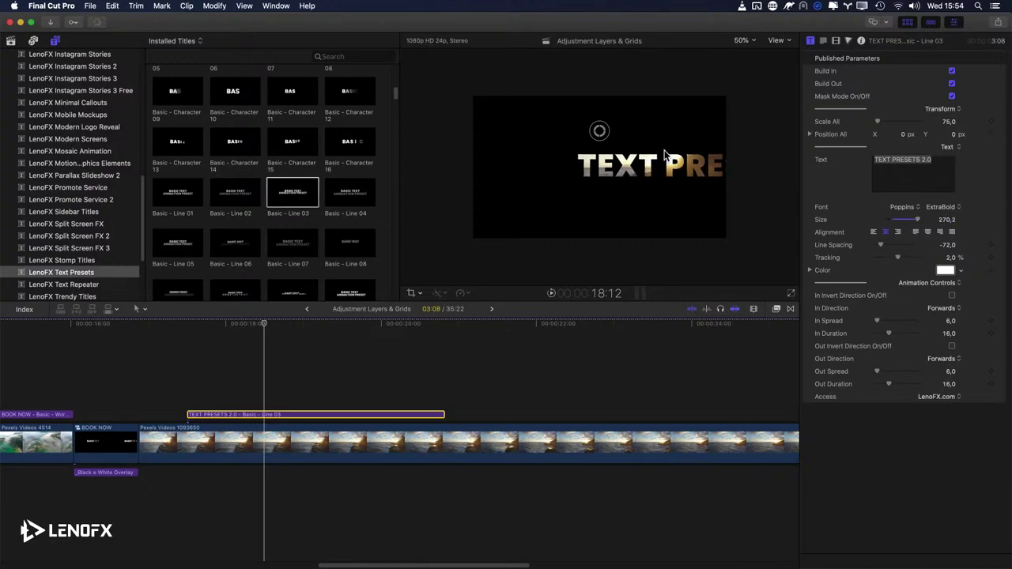
Step: Set Position X and Y to 0, lower the title, and reduce its size to 192,1
{"action": "key", "text": "ctrl+Tab"}
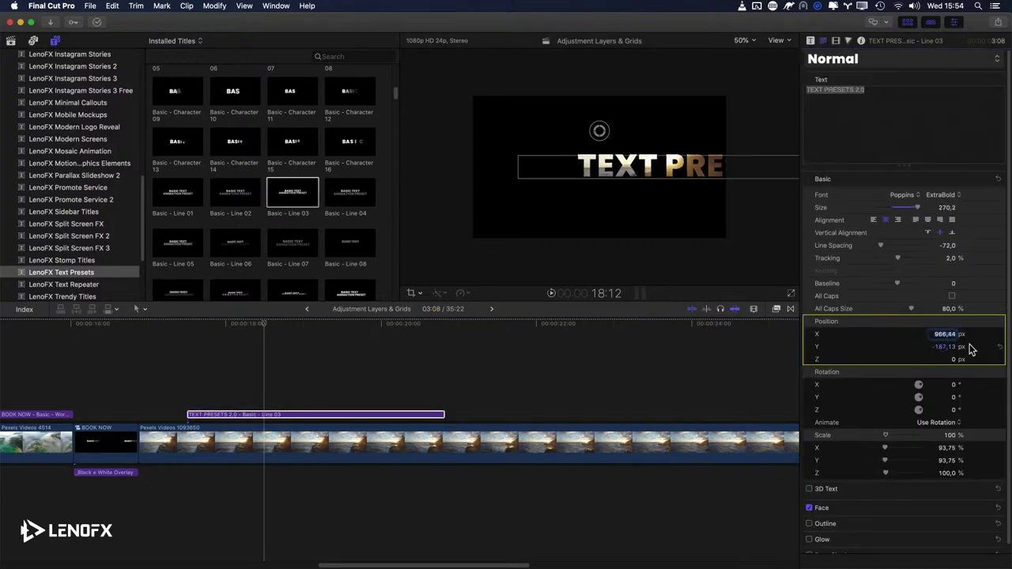
{"action": "type", "text": "0"}
{"action": "key", "text": "Tab"}
{"action": "type", "text": "0"}
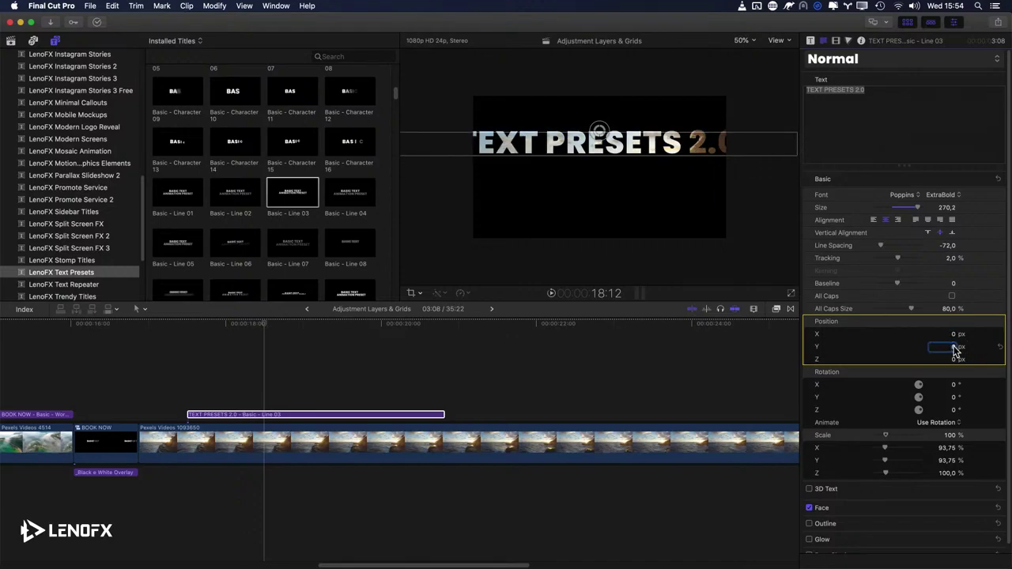
{"action": "left_click_drag", "start_coordinate": [955, 350], "coordinate": [949, 332]}
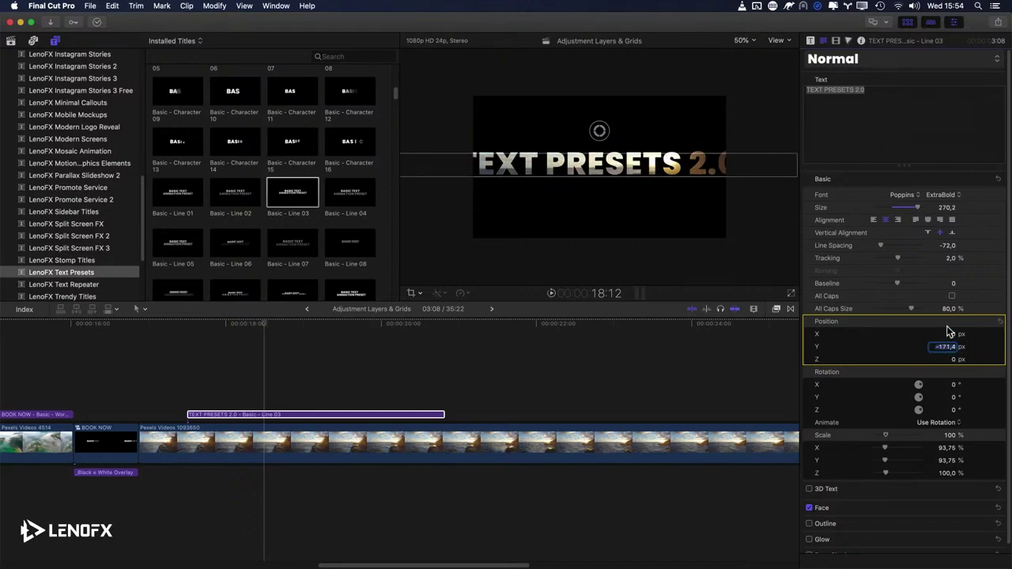
{"action": "left_click", "coordinate": [810, 40]}
{"action": "left_click_drag", "start_coordinate": [949, 224], "coordinate": [948, 221]}
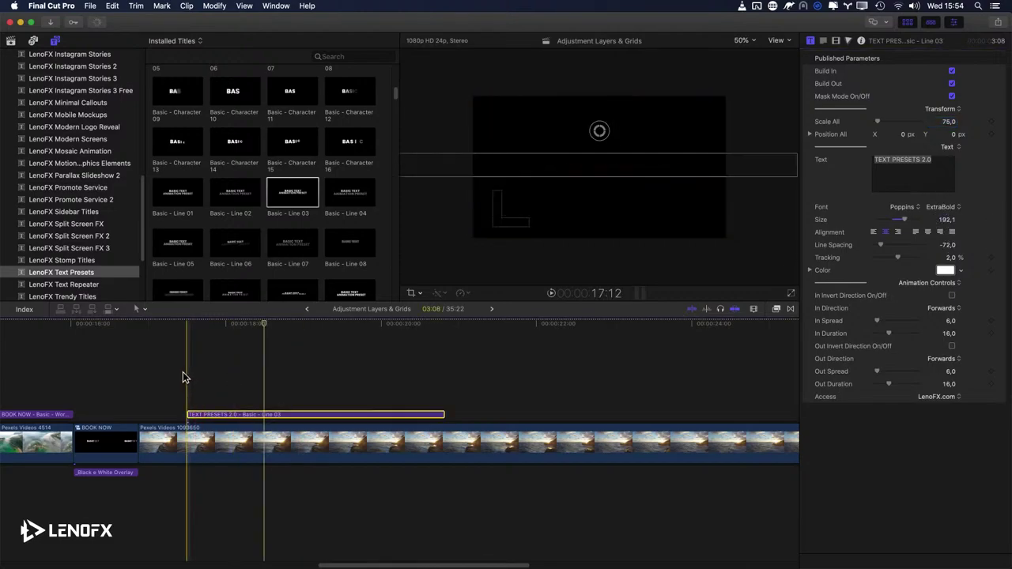
Step: Split the sea clip with the Blade at the title's start
{"action": "key", "text": "space"}
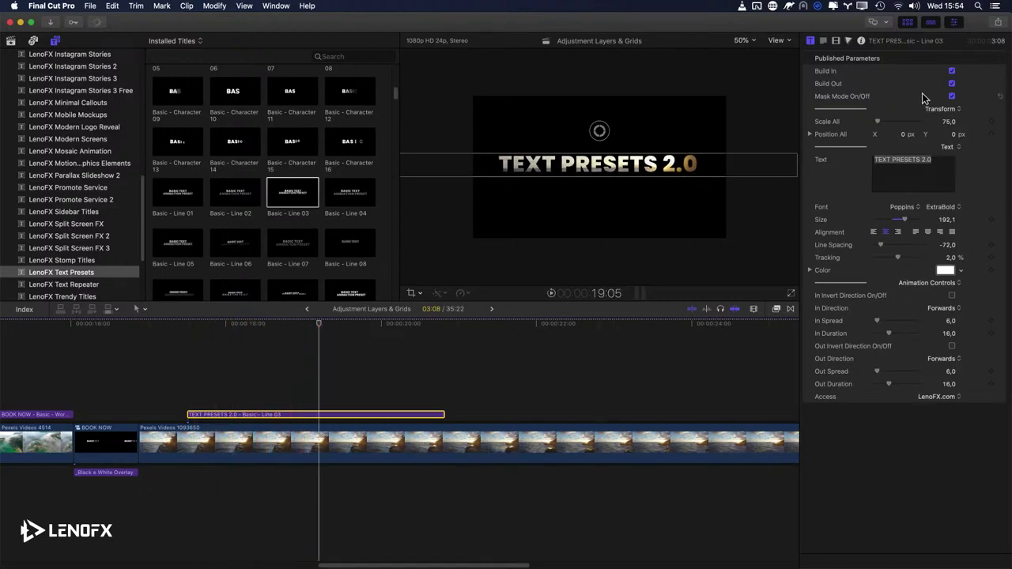
{"action": "key", "text": "b"}
{"action": "left_click", "coordinate": [188, 445]}
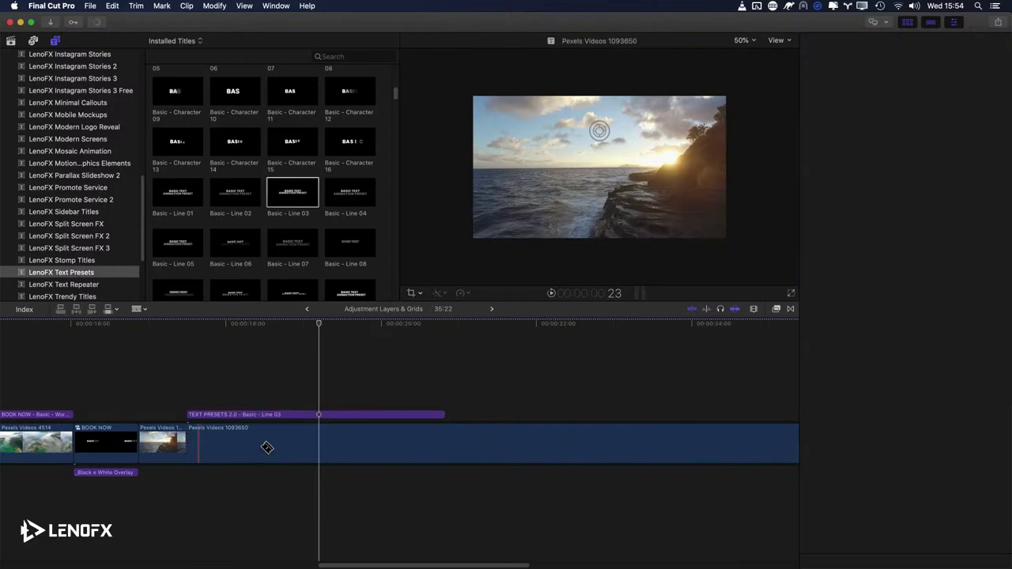
{"action": "key", "text": "a"}
Step: Change the title clip's duration to 3:00
{"action": "left_click", "coordinate": [220, 414]}
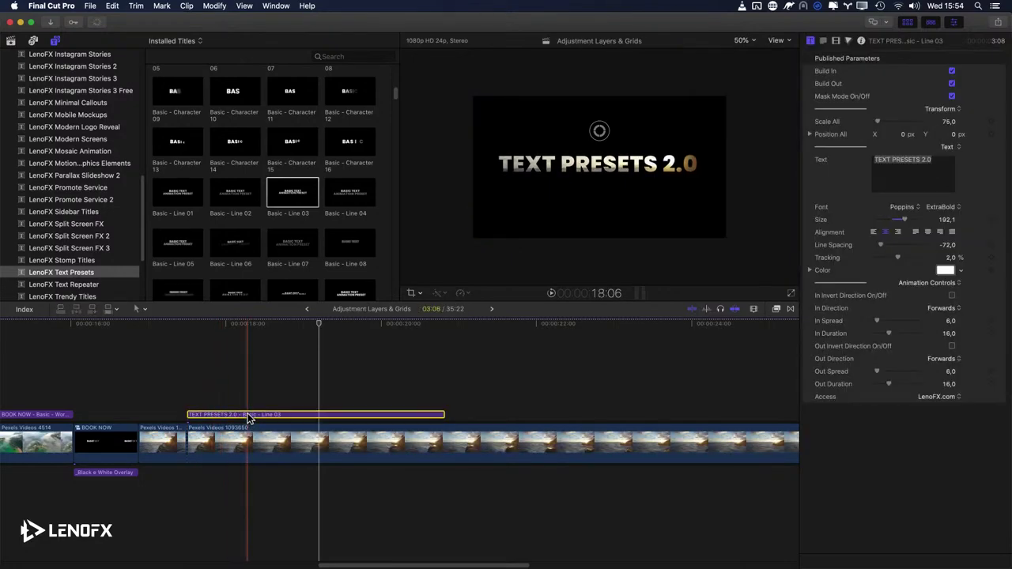
{"action": "right_click", "coordinate": [253, 416]}
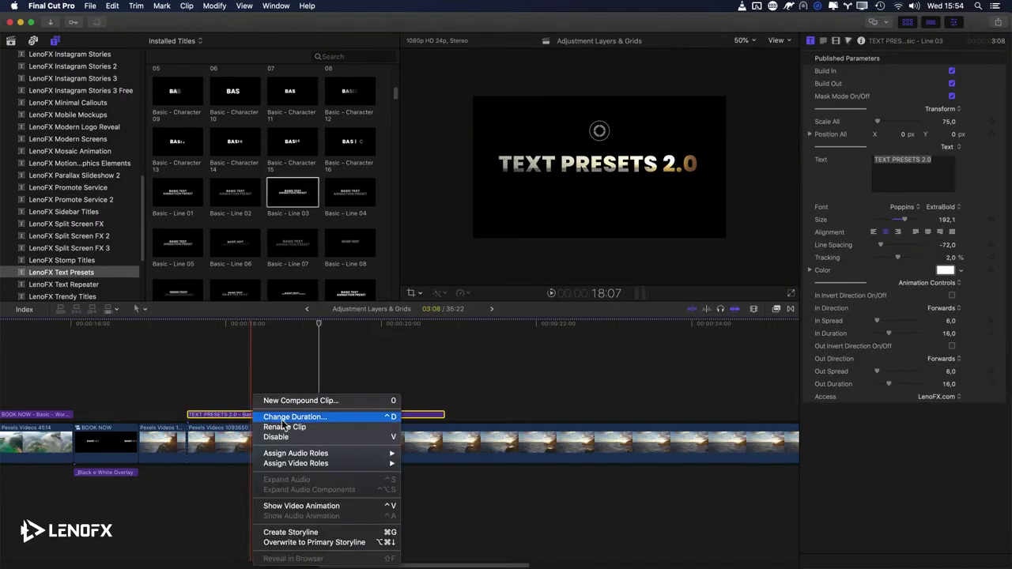
{"action": "left_click", "coordinate": [322, 419]}
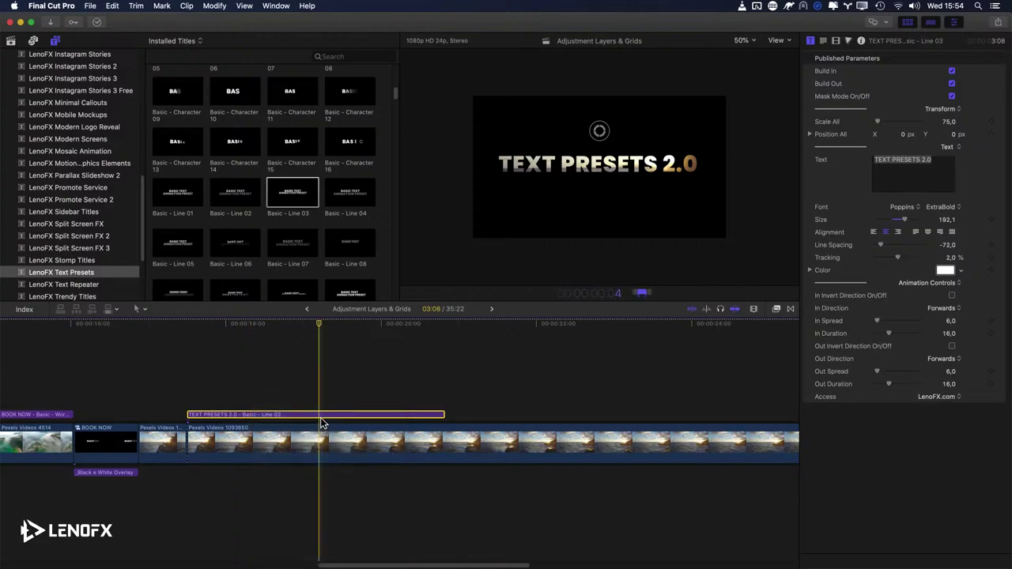
{"action": "key", "text": "Return"}
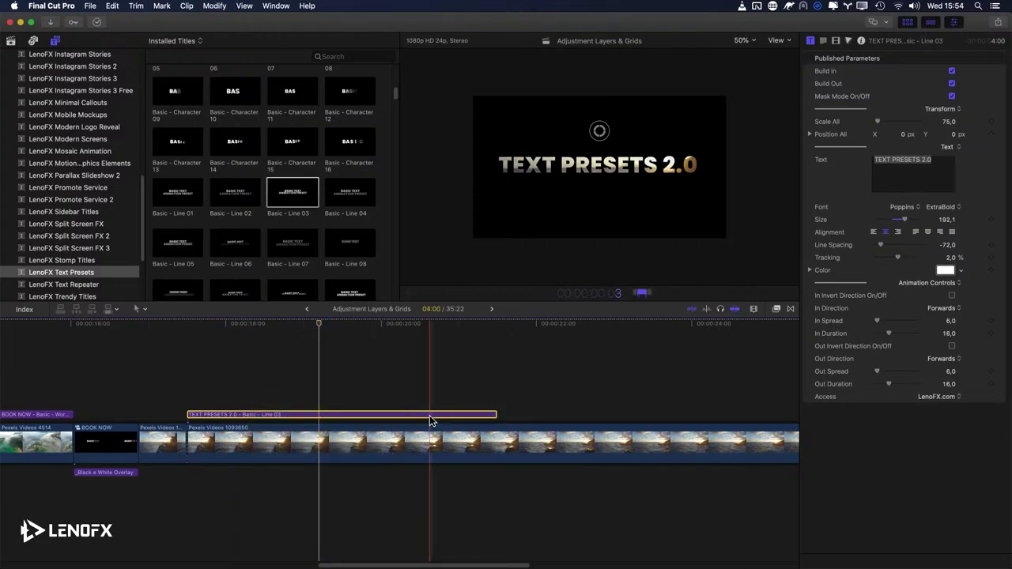
{"action": "type", "text": "00"}
{"action": "key", "text": "Return"}
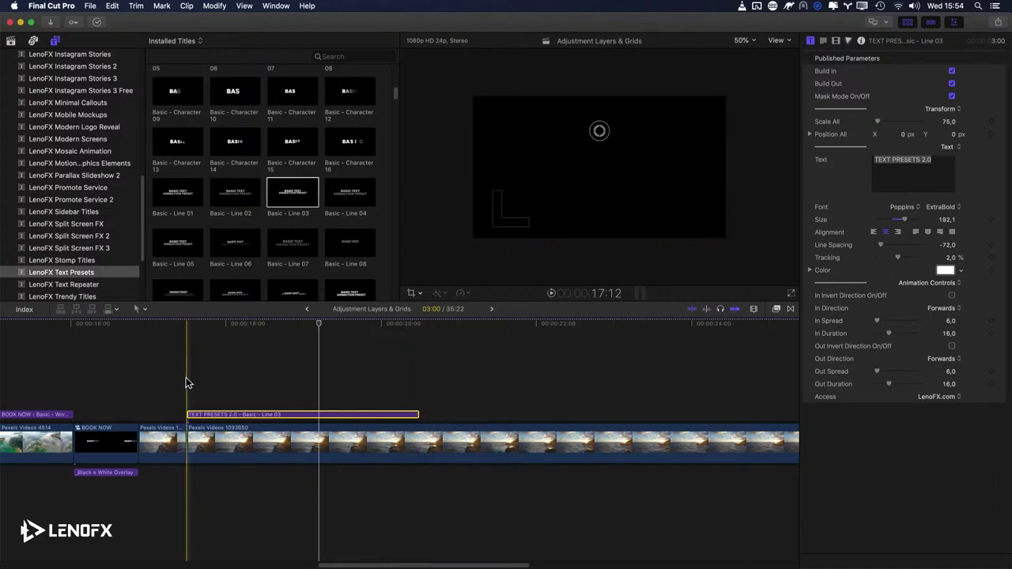
Step: Extend the title to 3:12, split the sea clip at its end and select that section
{"action": "key", "text": "space"}
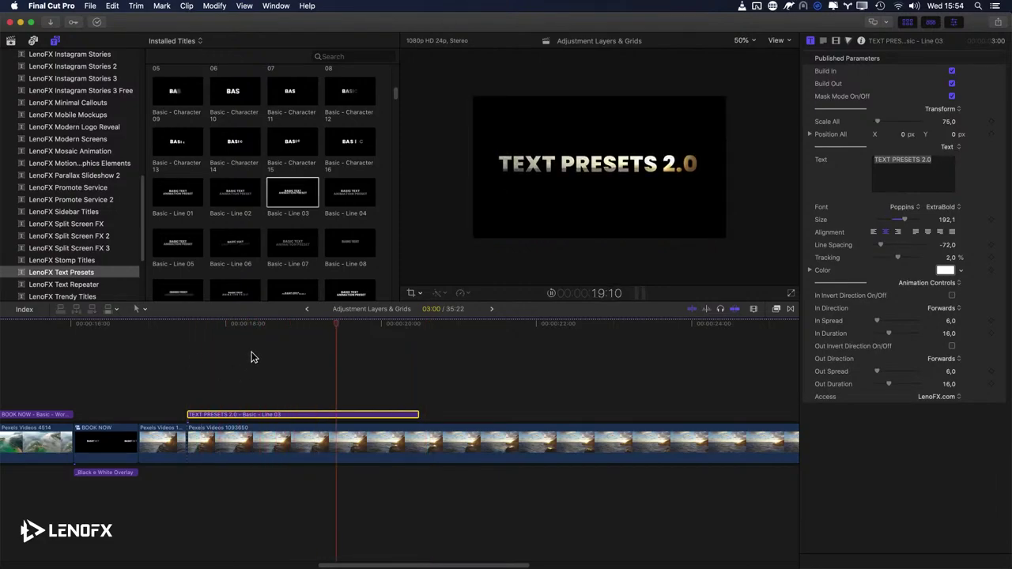
{"action": "key", "text": "space"}
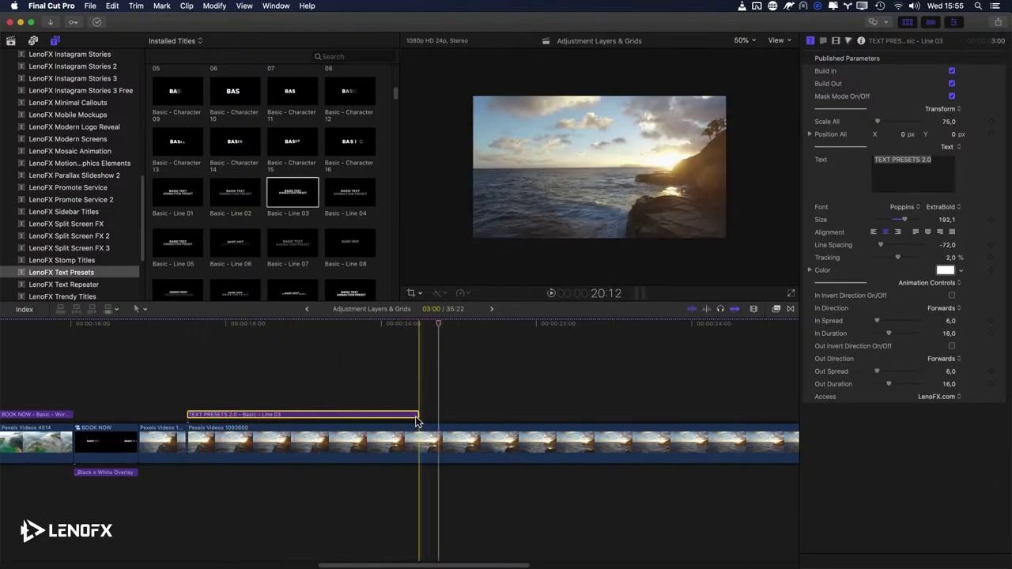
{"action": "left_click_drag", "start_coordinate": [416, 420], "coordinate": [456, 416]}
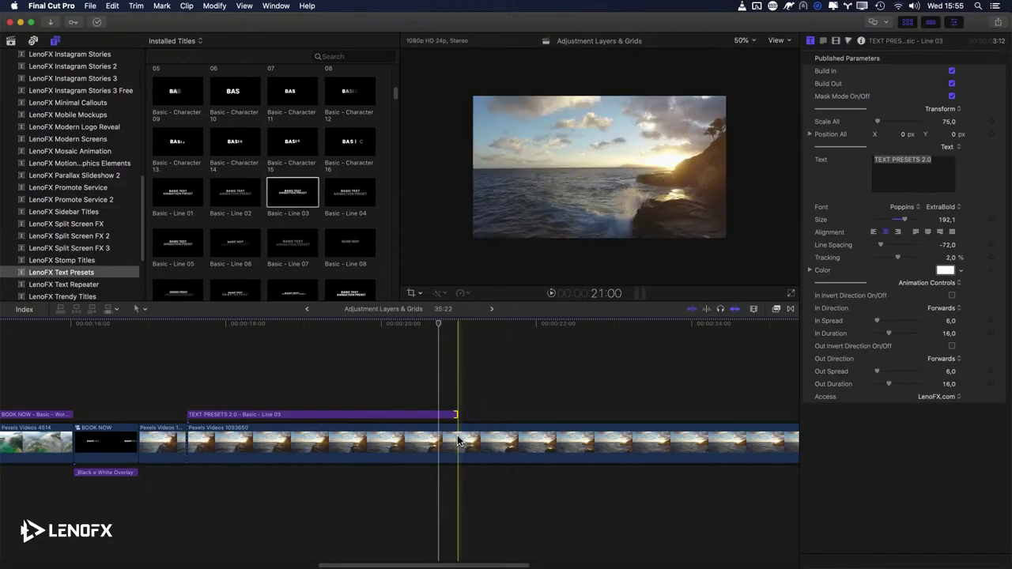
{"action": "key", "text": "t"}
{"action": "left_click", "coordinate": [457, 440]}
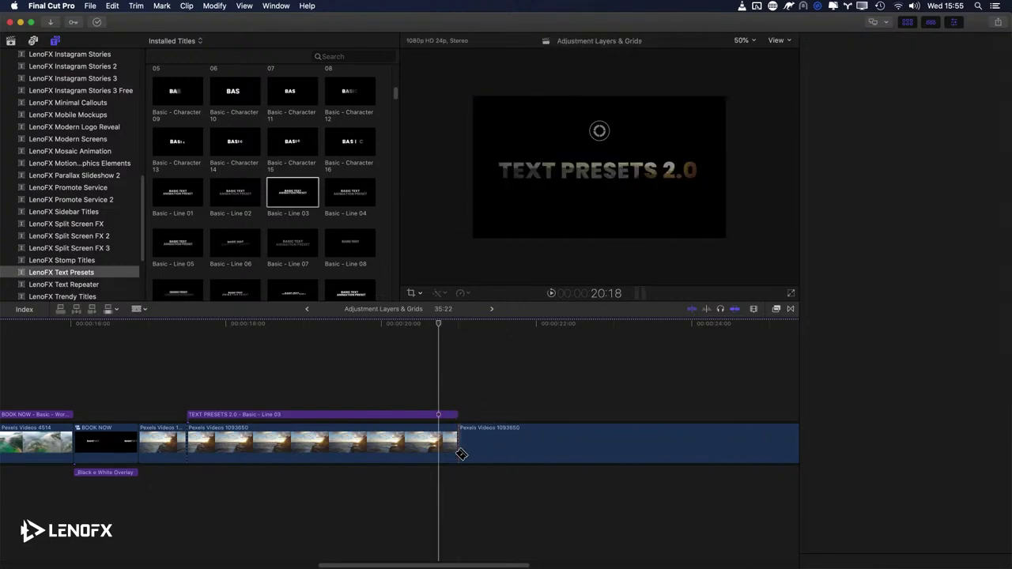
{"action": "key", "text": "a"}
{"action": "left_click", "coordinate": [364, 447]}
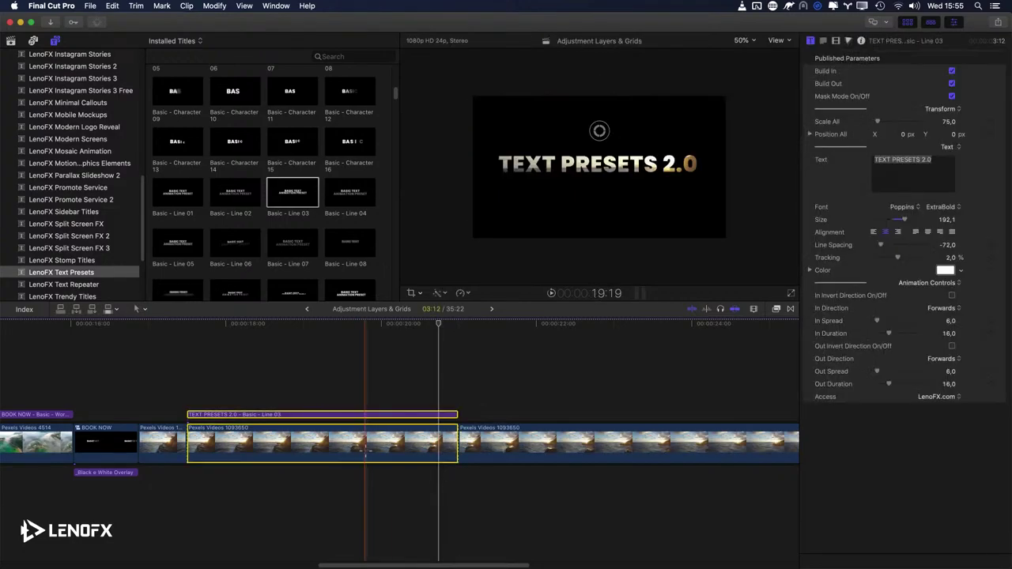
Step: Combine the title and sea section into a compound clip and preview it
{"action": "key", "text": "alt+g"}
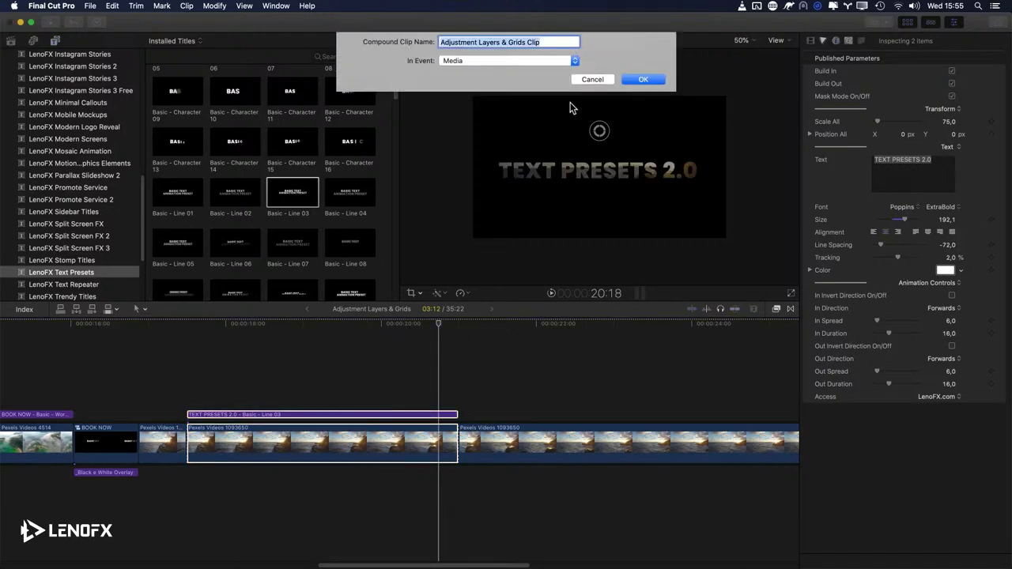
{"action": "left_click", "coordinate": [643, 80]}
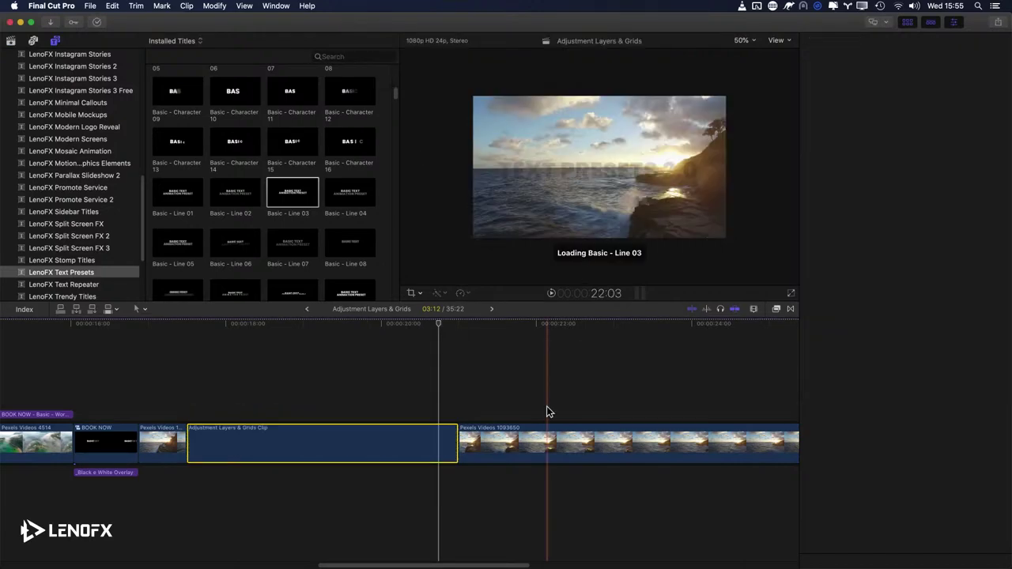
{"action": "left_click", "coordinate": [188, 387]}
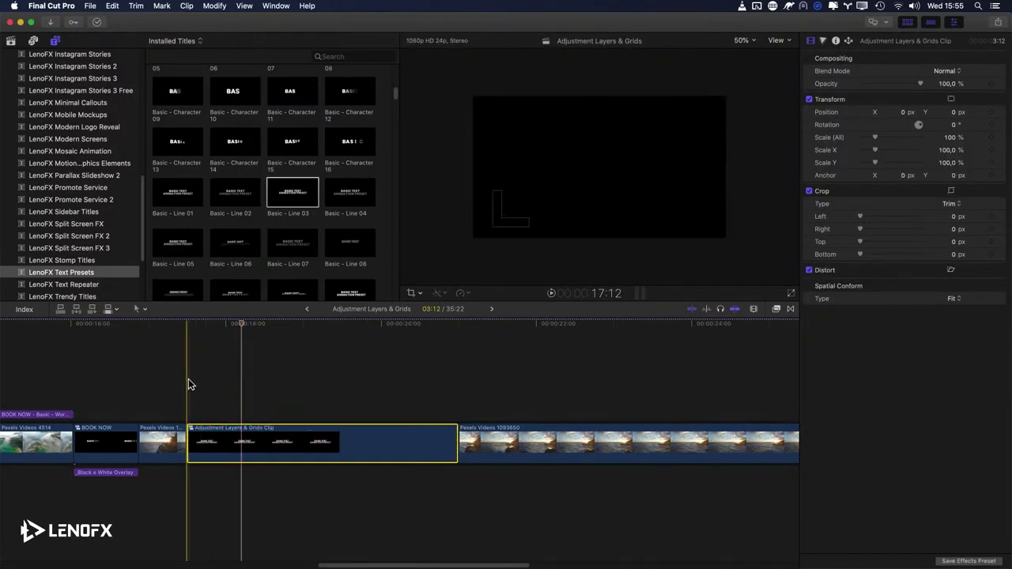
{"action": "key", "text": "space"}
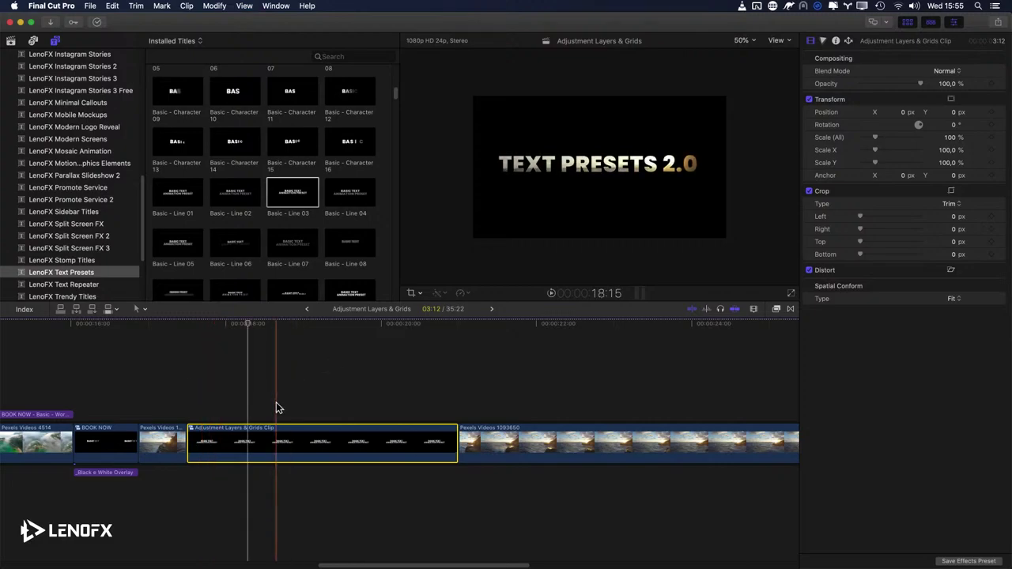
{"action": "key", "text": "shift+z"}
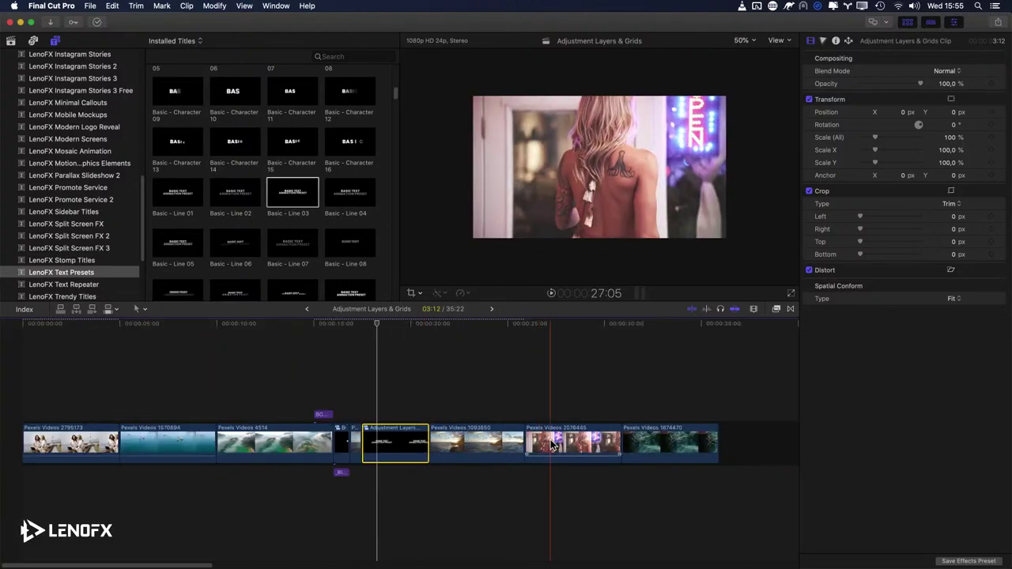
Step: Connect Pexels Videos 2076445 beneath the compound clip, then delete it again
{"action": "left_click_drag", "start_coordinate": [519, 443], "coordinate": [355, 517]}
{"action": "key", "text": "super+4"}
{"action": "key", "text": "super+equal"}
{"action": "key", "text": "super+equal"}
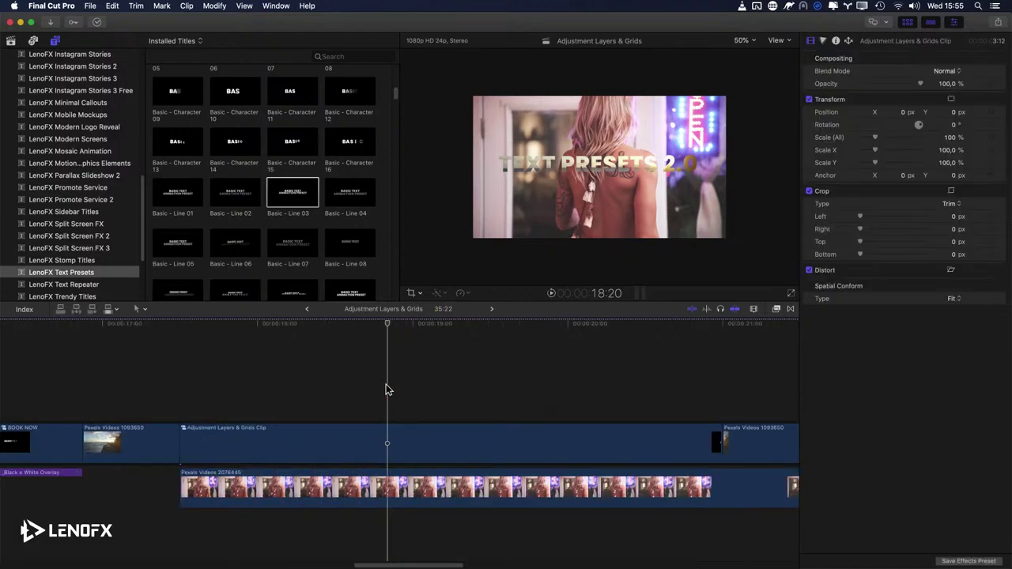
{"action": "key", "text": "super+minus"}
{"action": "key", "text": "super+minus"}
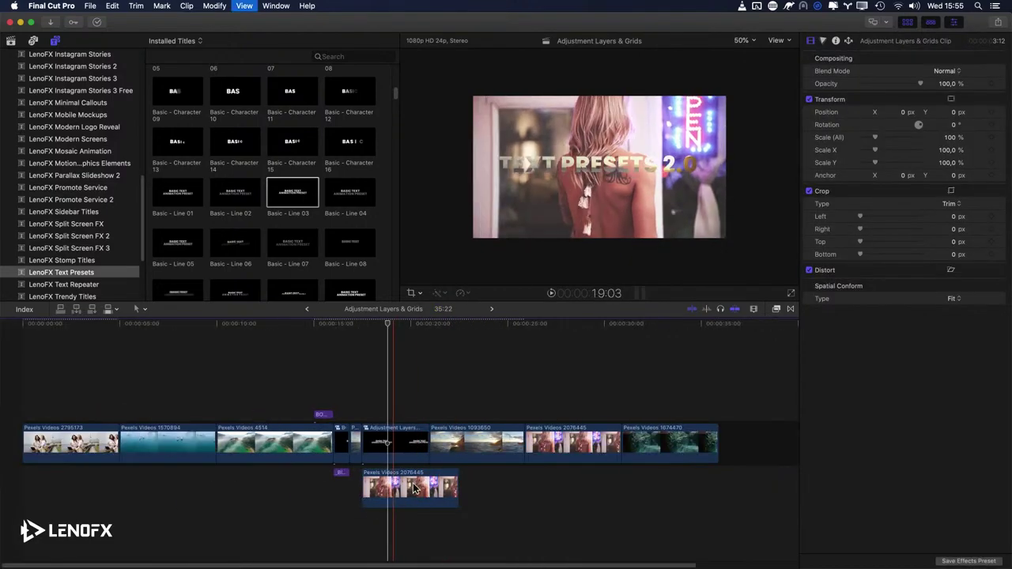
{"action": "left_click", "coordinate": [411, 489]}
{"action": "key", "text": "Delete"}
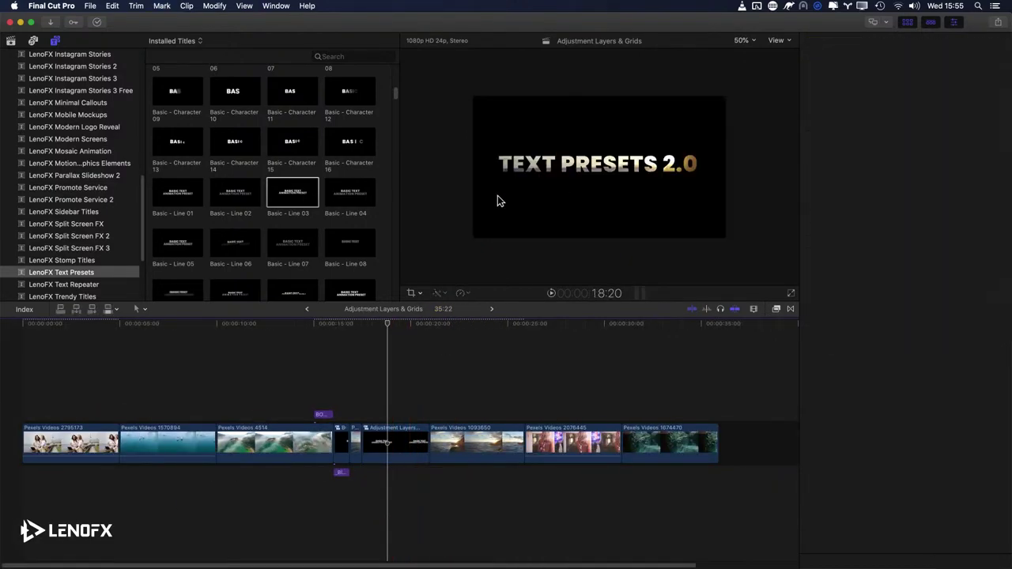
Step: Connect Pexels Videos 1570894 beneath the title and preview it full screen
{"action": "left_click_drag", "start_coordinate": [166, 443], "coordinate": [411, 497]}
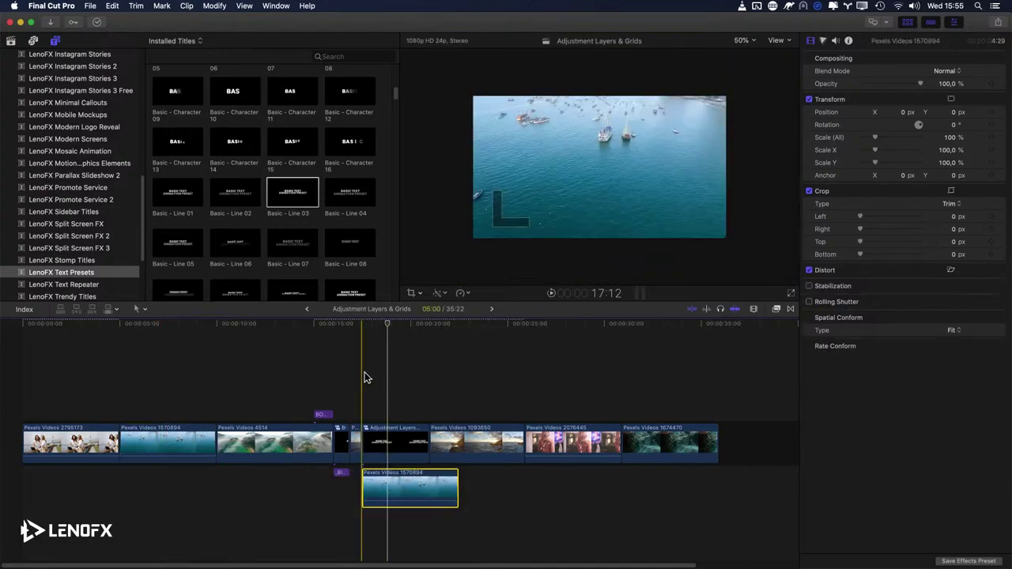
{"action": "key", "text": "space"}
{"action": "key", "text": "super+shift+f"}
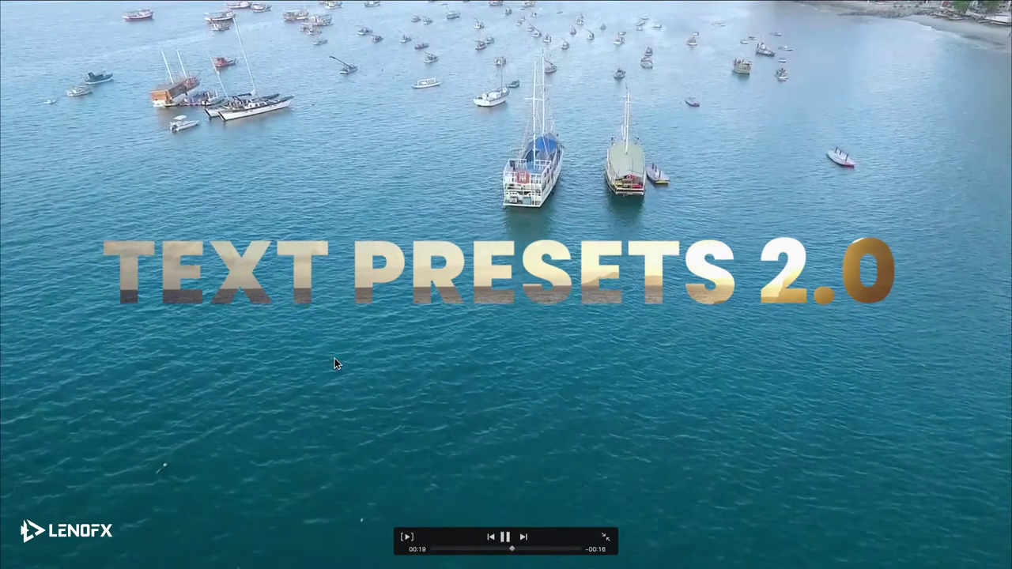
{"action": "key", "text": "Escape"}
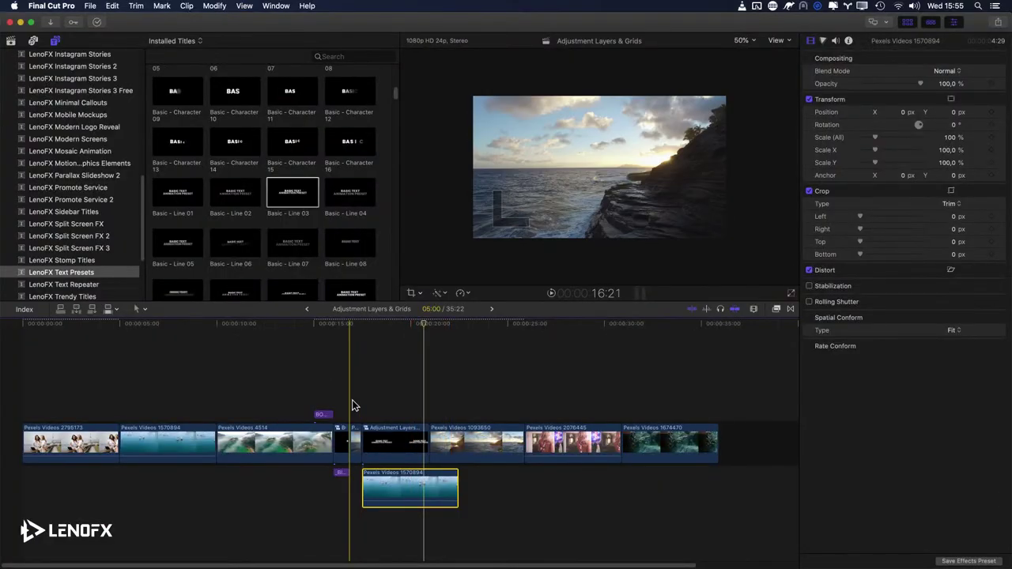
{"action": "key", "text": "space"}
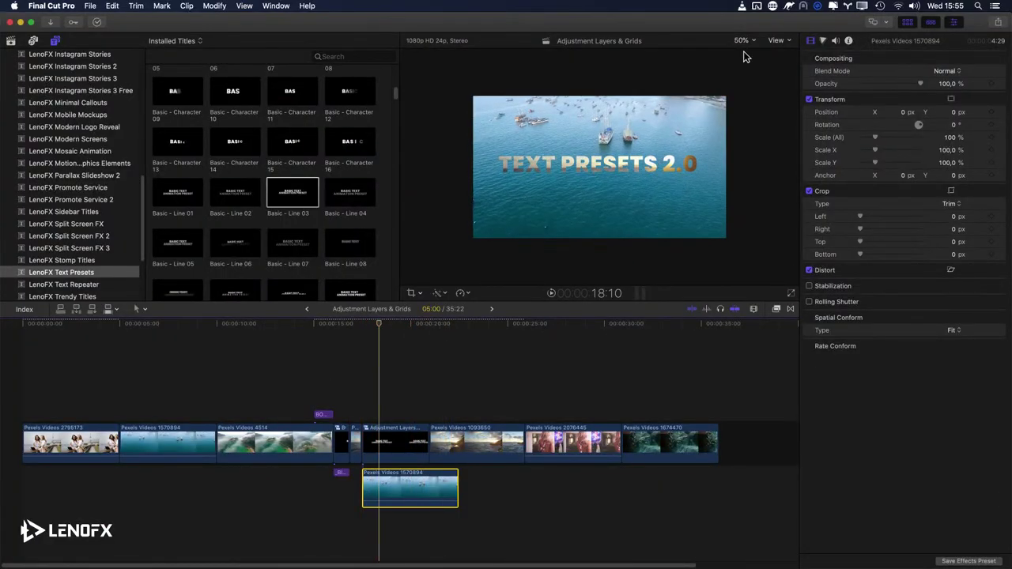
Step: Set the viewer zoom to Fit and give the viewer more room
{"action": "left_click", "coordinate": [743, 40]}
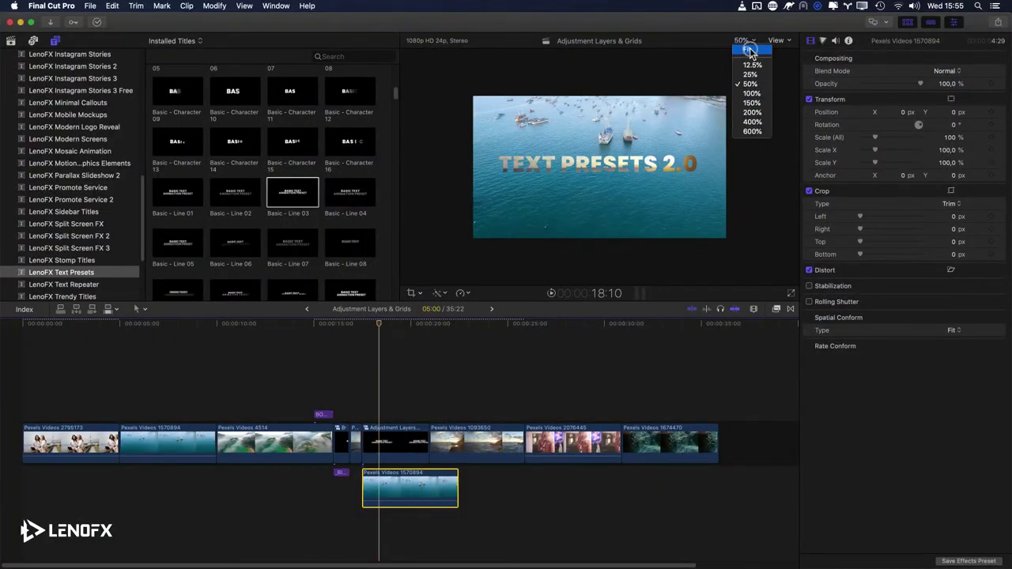
{"action": "left_click", "coordinate": [747, 46]}
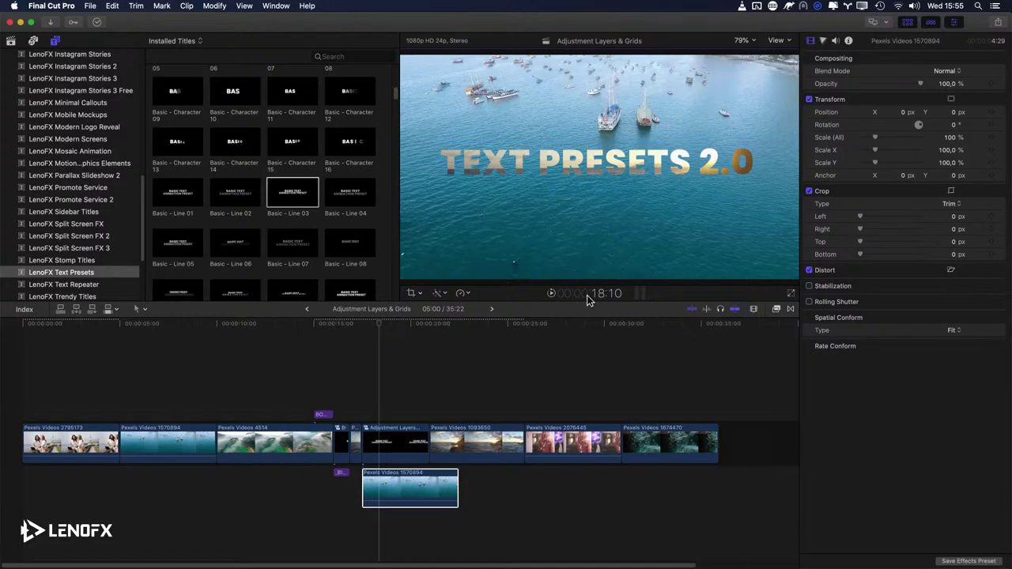
{"action": "left_click_drag", "start_coordinate": [582, 301], "coordinate": [585, 338]}
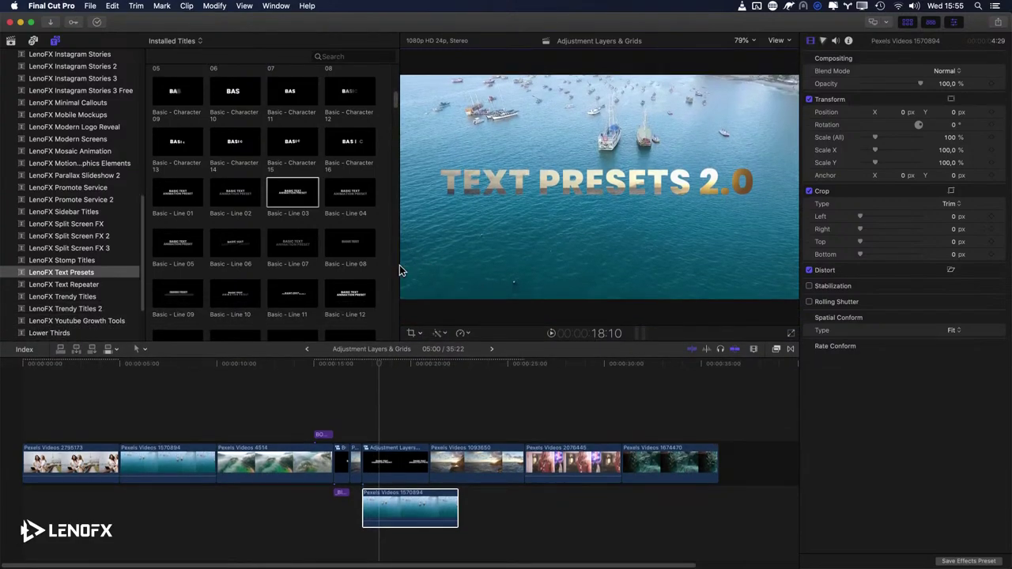
Step: Trim the connected clip's end at the skimmed point so it lasts 3:12
{"action": "key", "text": "super+grave"}
{"action": "key", "text": "super+2"}
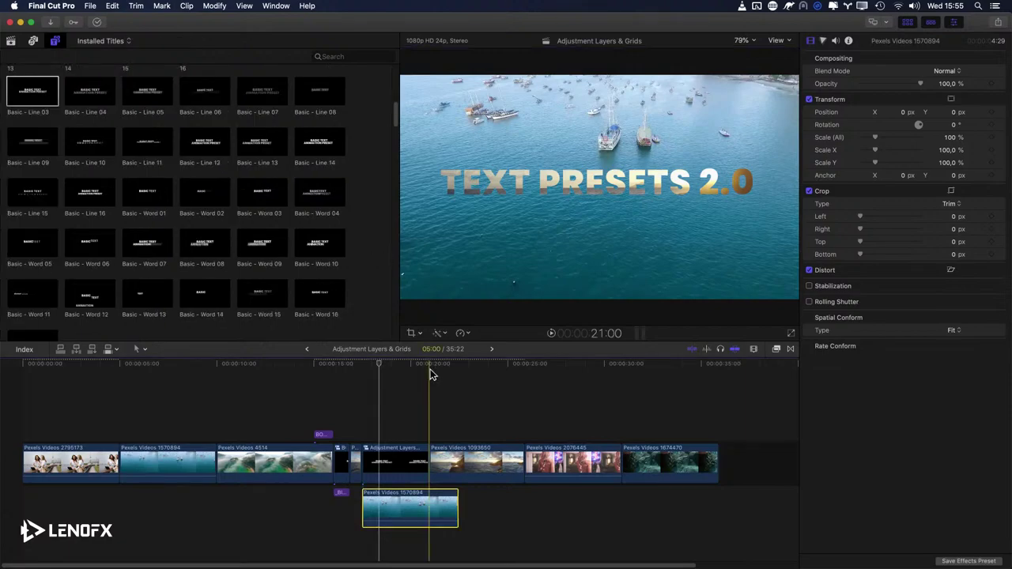
{"action": "key", "text": "super+grave"}
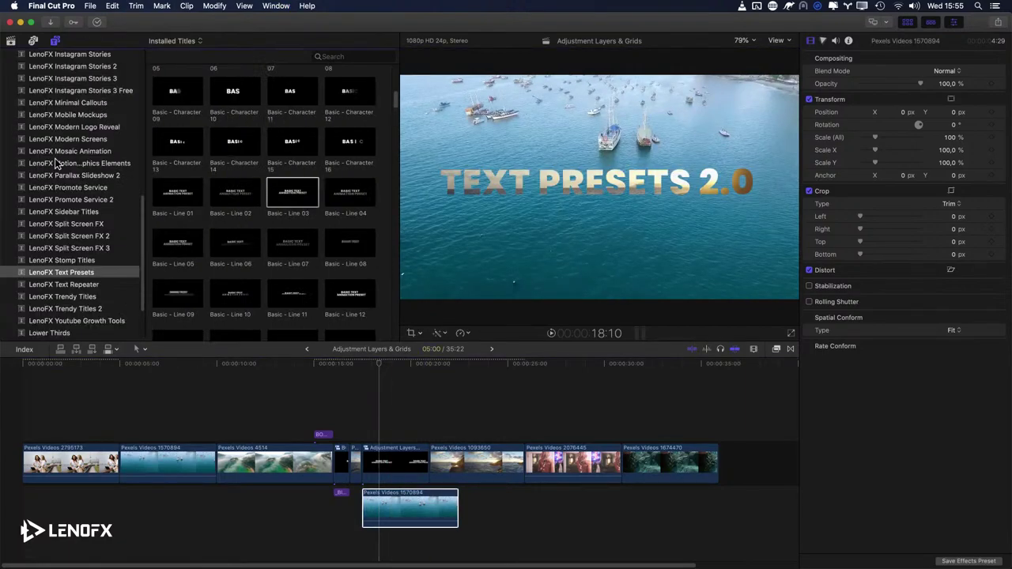
{"action": "key", "text": "super+grave"}
{"action": "key", "text": "super+2"}
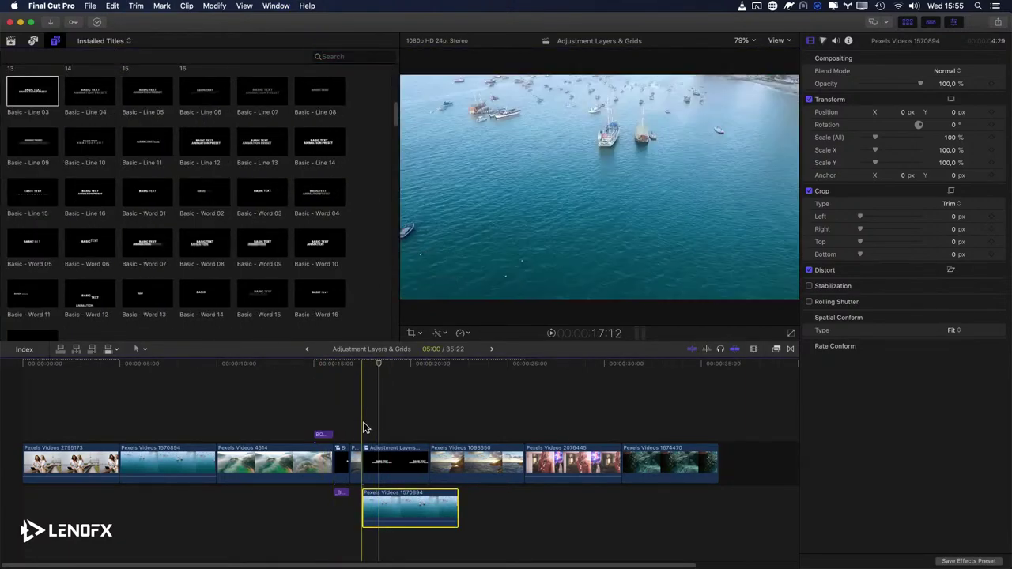
{"action": "left_click", "coordinate": [382, 411]}
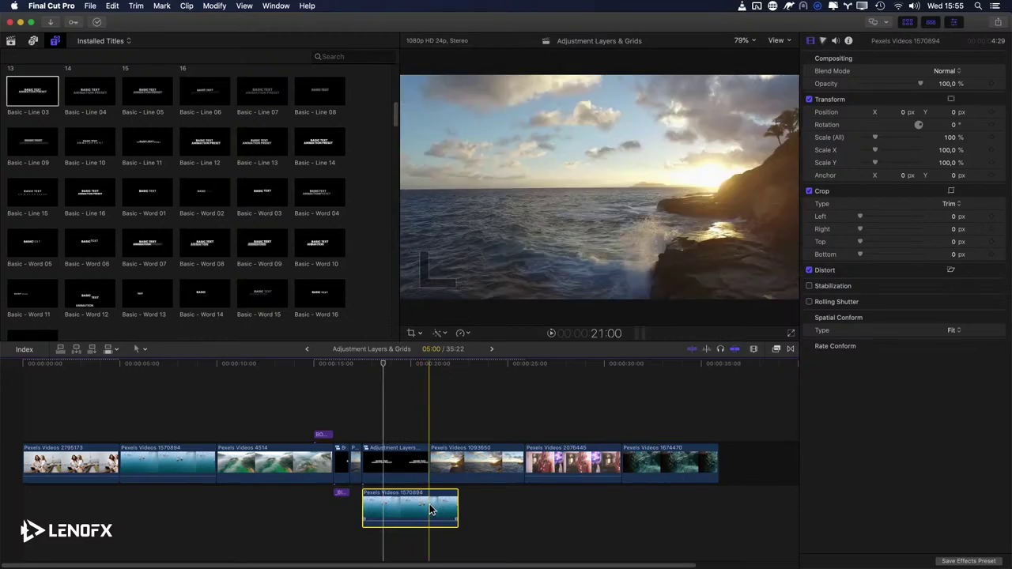
{"action": "key", "text": "alt+bracketright"}
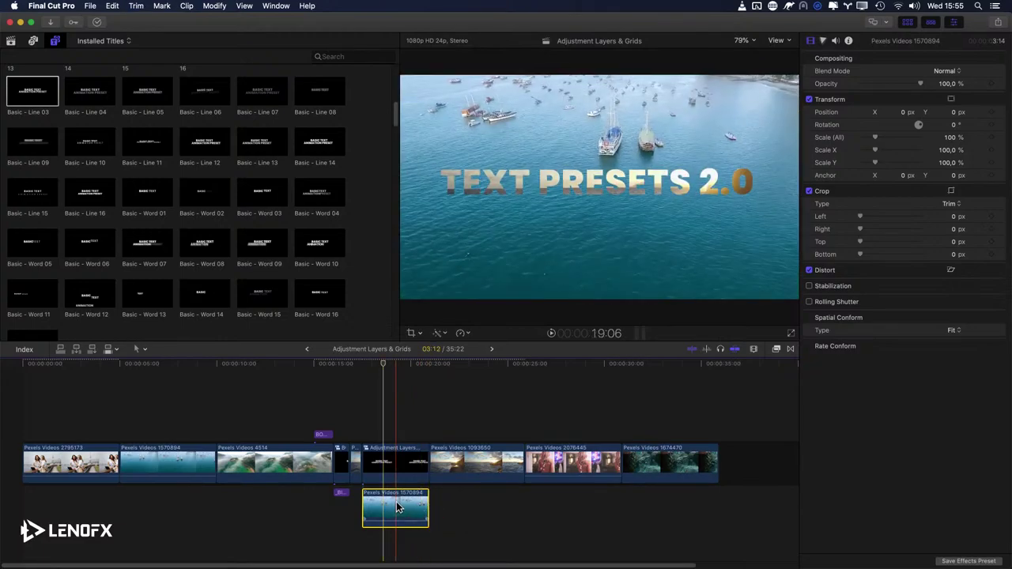
Step: Apply the Drop Shadow effect to the Adjustment Layers & Grids clip
{"action": "left_click", "coordinate": [775, 348]}
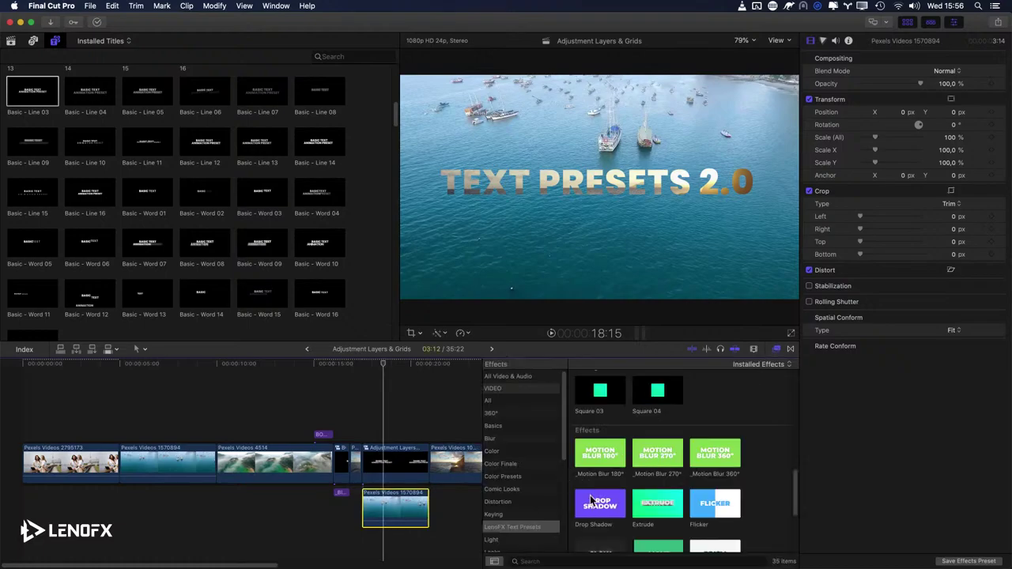
{"action": "scroll", "coordinate": [609, 499], "scroll_direction": "down", "scroll_amount": 1}
{"action": "left_click", "coordinate": [398, 409]}
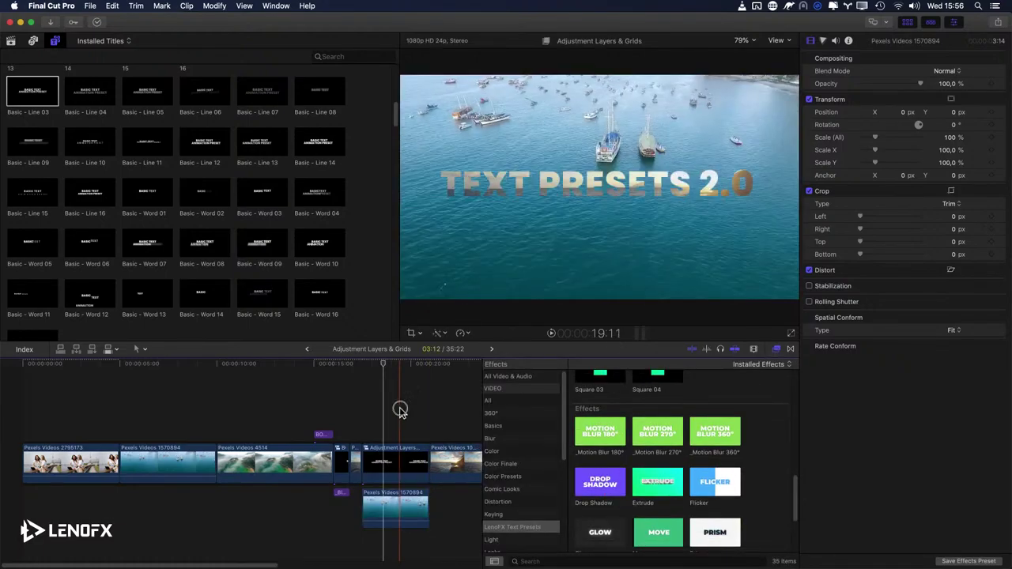
{"action": "left_click_drag", "start_coordinate": [598, 484], "coordinate": [393, 473]}
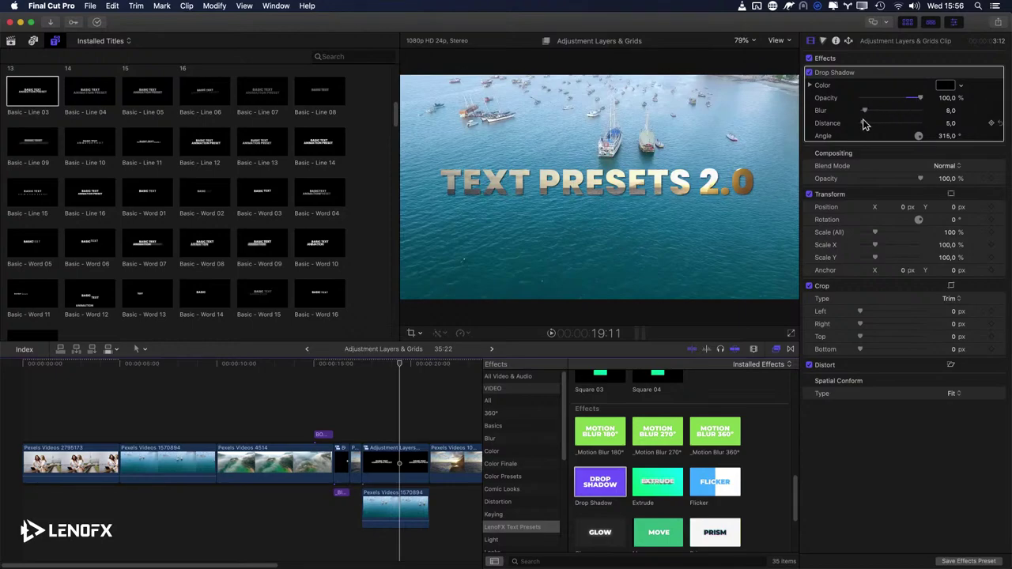
Step: Set the shadow distance to 12 and its colour to black
{"action": "left_click_drag", "start_coordinate": [861, 126], "coordinate": [867, 127]}
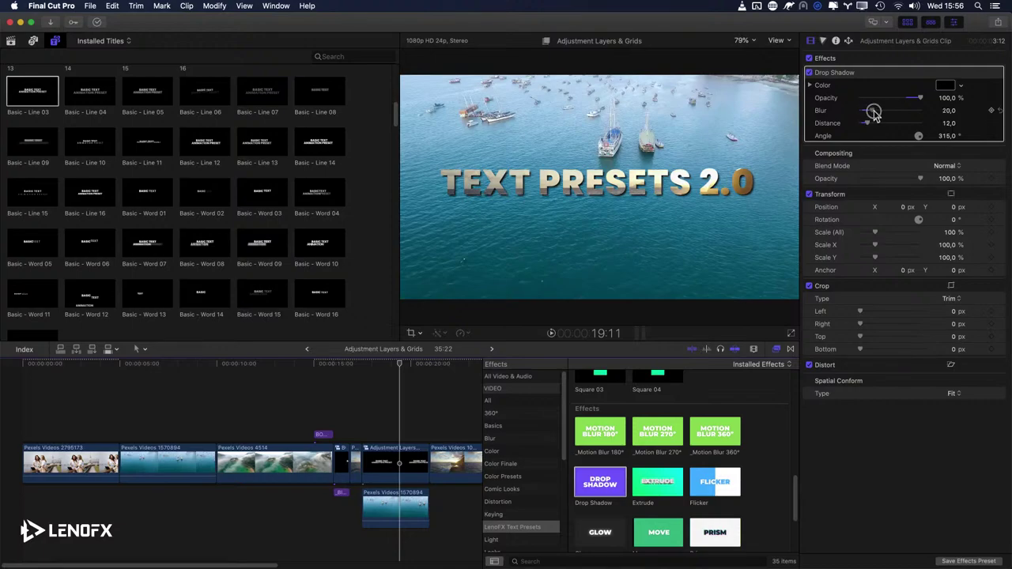
{"action": "left_click", "coordinate": [963, 87]}
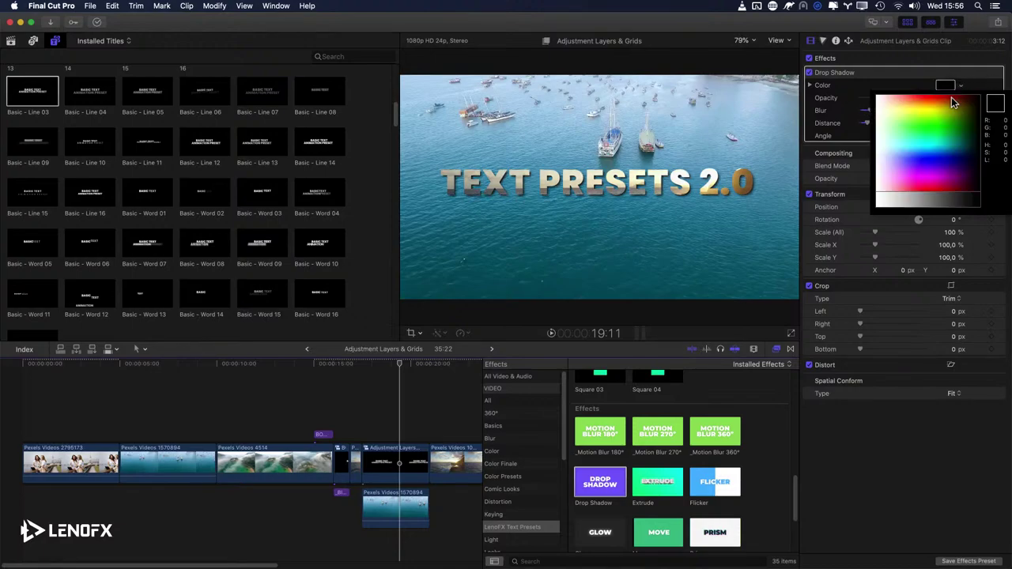
{"action": "left_click", "coordinate": [875, 202]}
{"action": "left_click", "coordinate": [829, 137]}
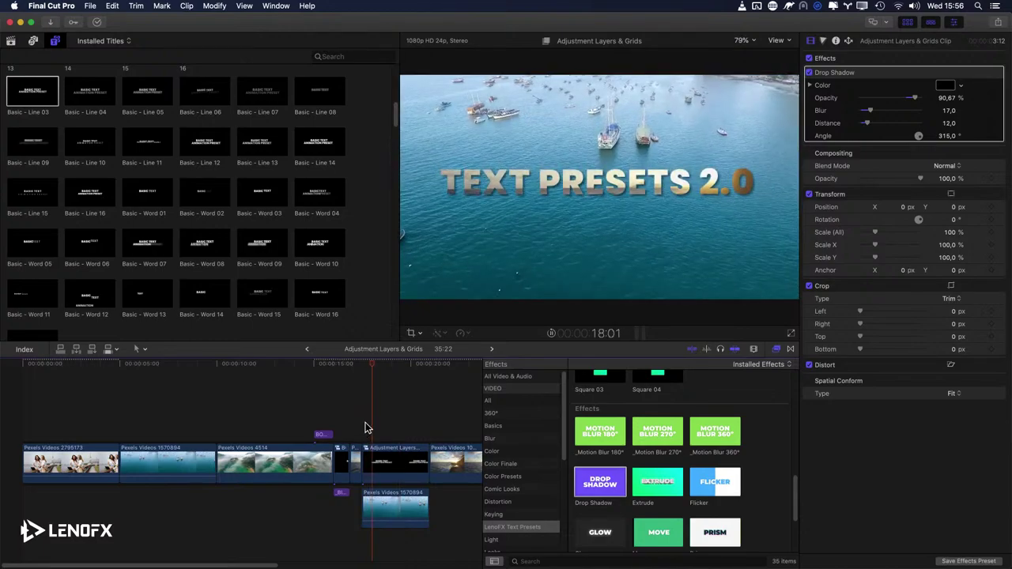
Step: Play back the shadowed title from 17:12 several times
{"action": "key", "text": "space"}
{"action": "scroll", "coordinate": [333, 431], "scroll_direction": "right", "scroll_amount": 5}
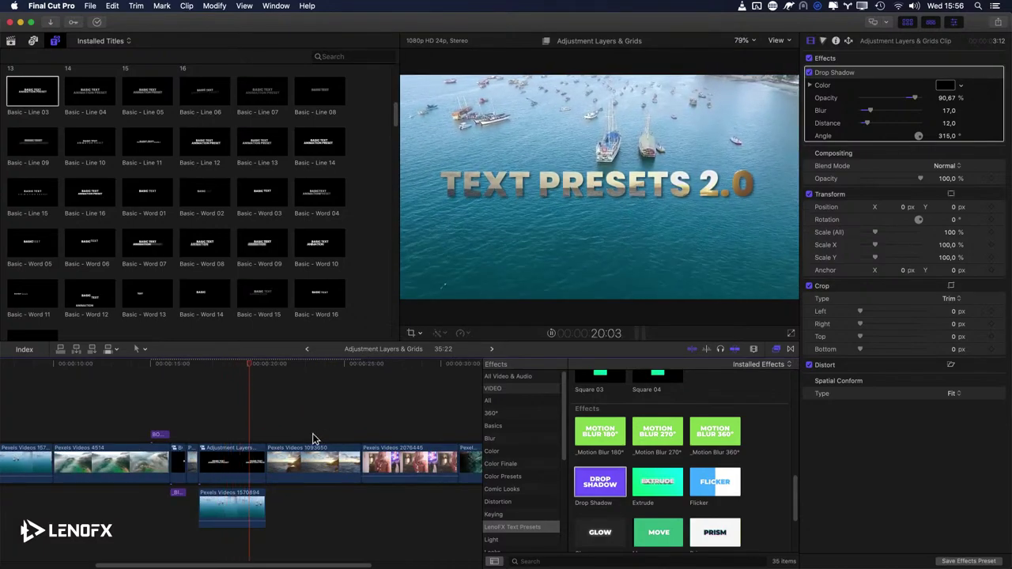
{"action": "key", "text": "space"}
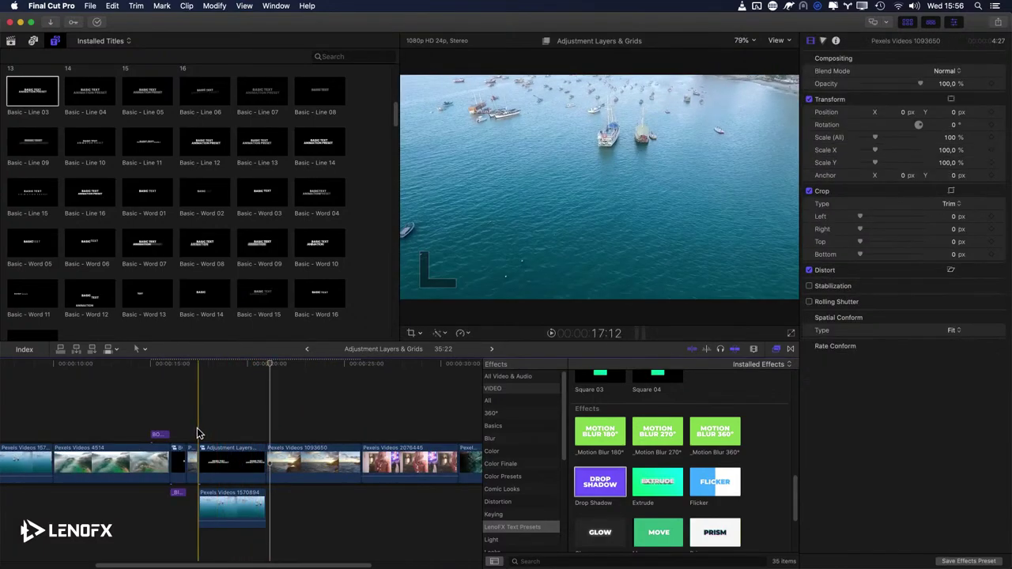
{"action": "key", "text": "space"}
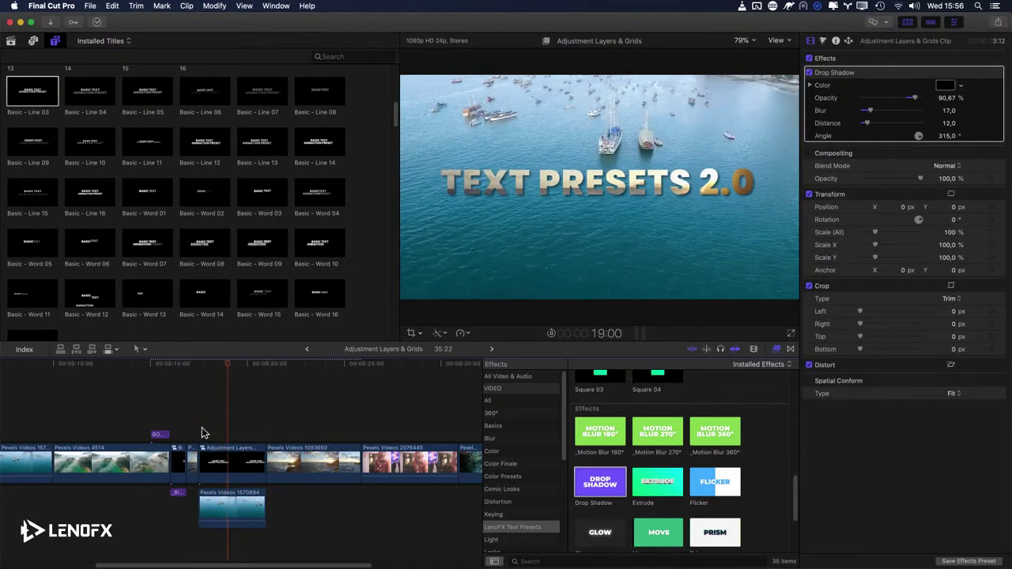
{"action": "key", "text": "space"}
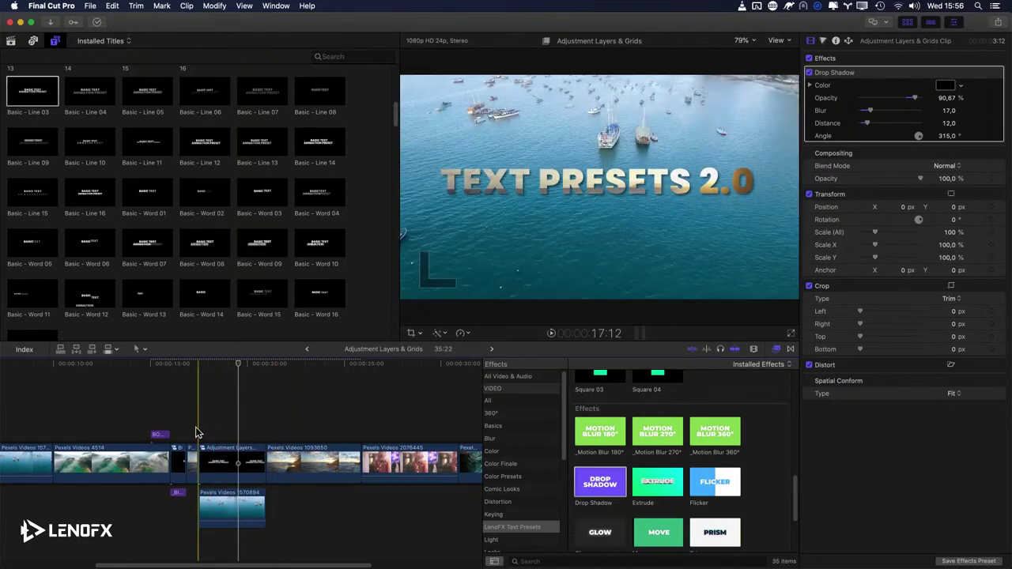
{"action": "key", "text": "space"}
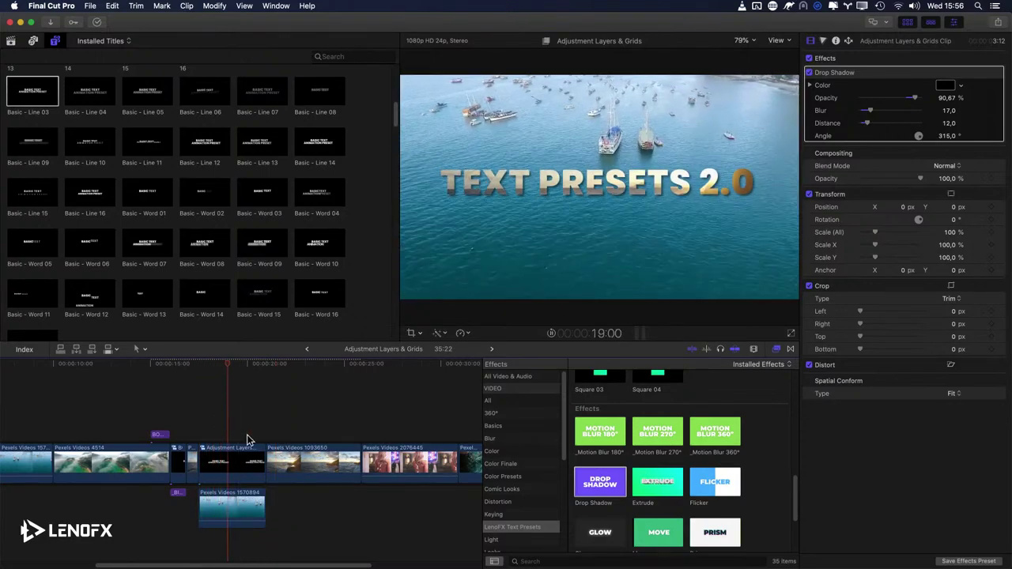
{"action": "key", "text": "space"}
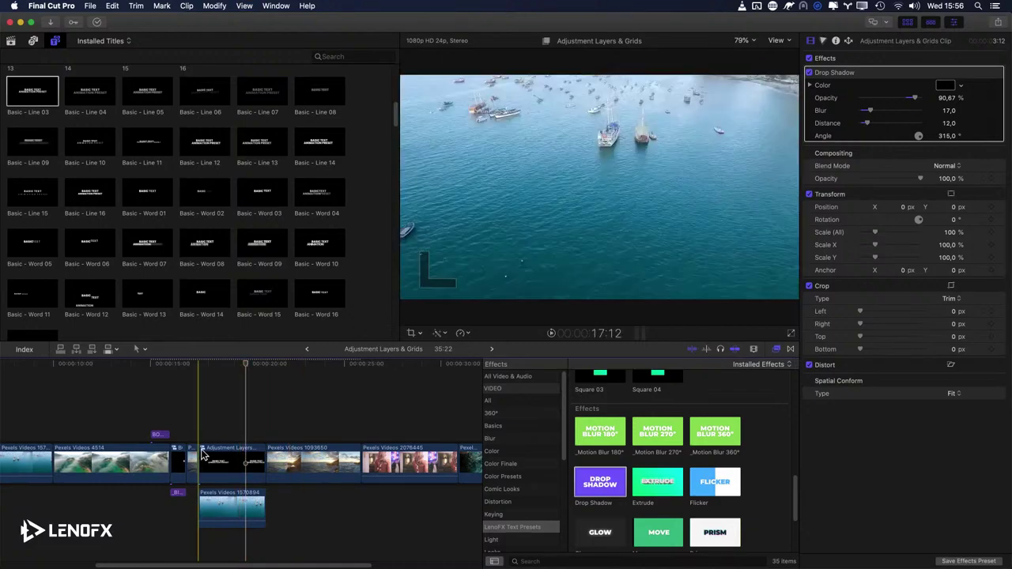
{"action": "key", "text": "space"}
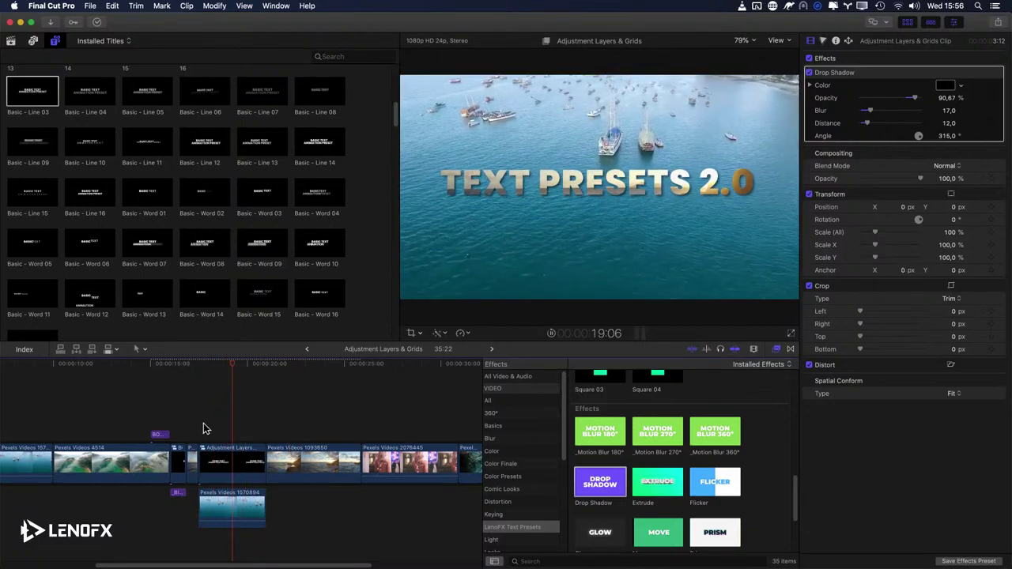
Step: Fit the whole project in the timeline and play it from around 30 and 10 seconds
{"action": "key", "text": "space"}
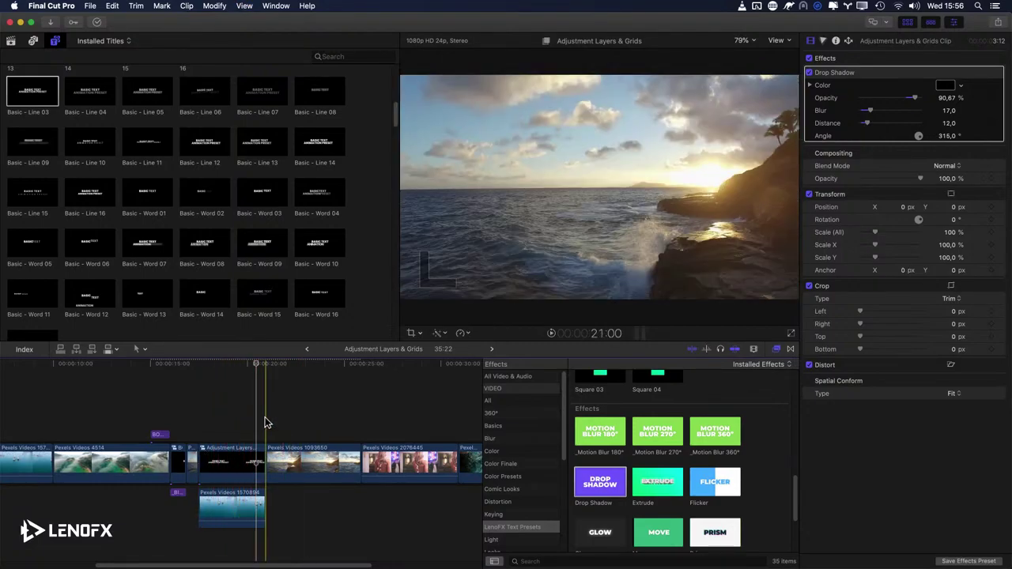
{"action": "key", "text": "space"}
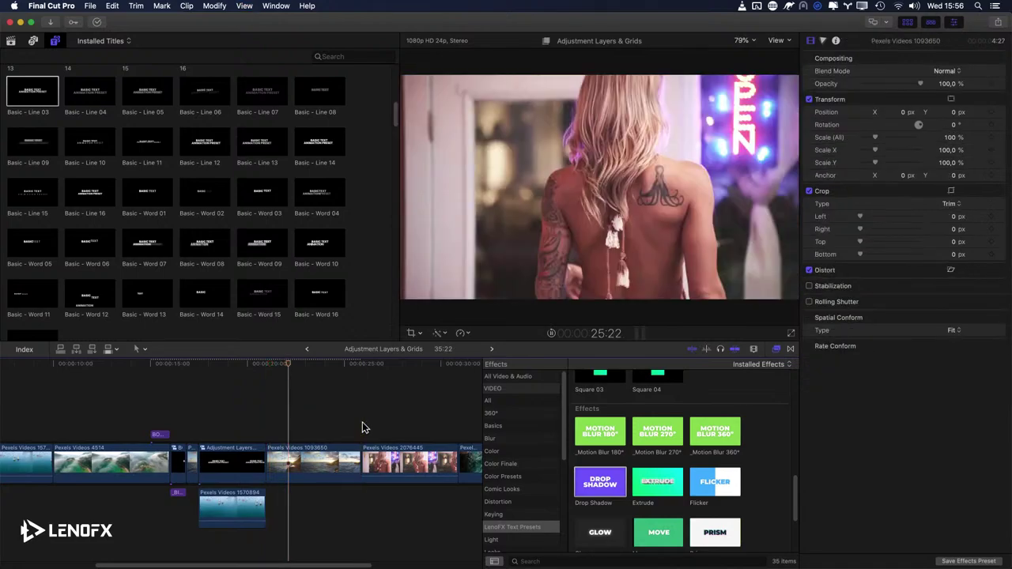
{"action": "key", "text": "shift+z"}
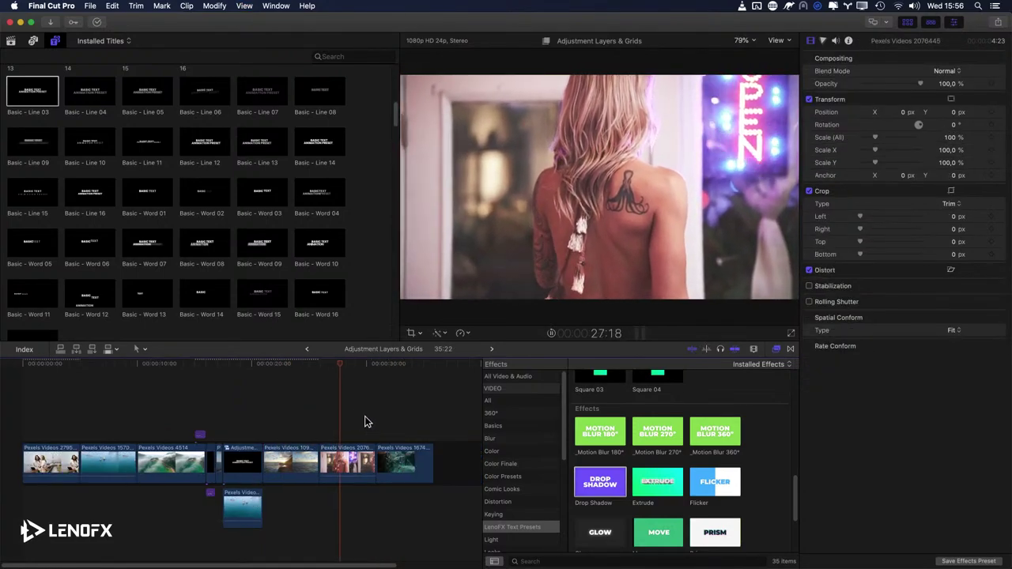
{"action": "left_click", "coordinate": [377, 415]}
{"action": "key", "text": "space"}
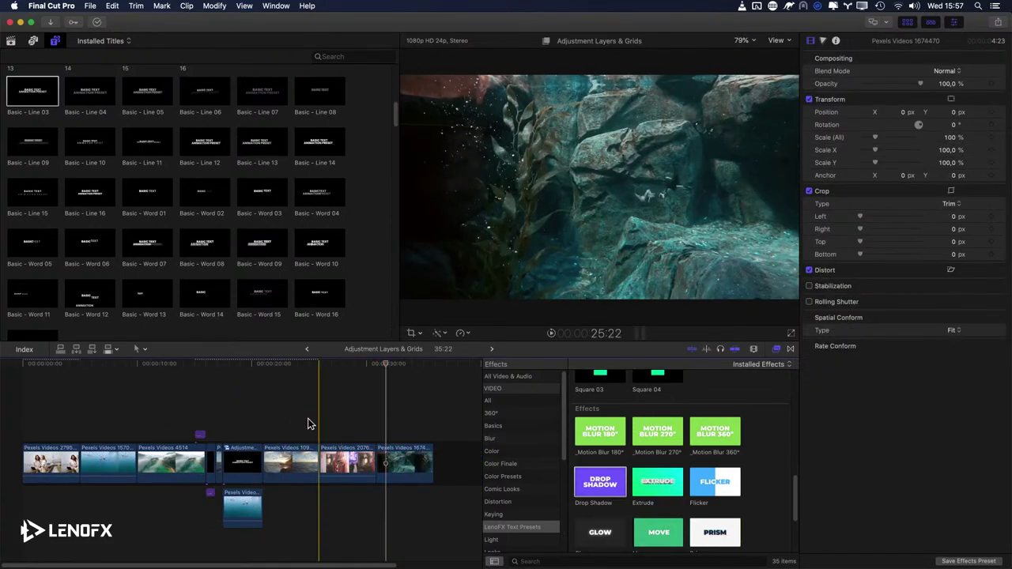
{"action": "left_click", "coordinate": [133, 429]}
{"action": "key", "text": "space"}
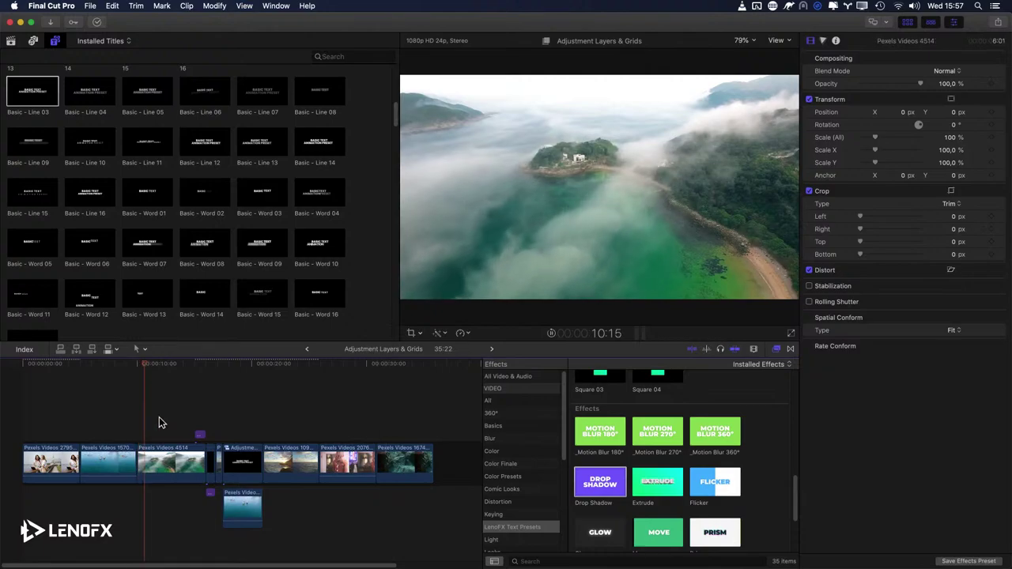
{"action": "key", "text": "space"}
Step: Replay the drop-shadowed title, then jump ahead to the sunset clip
{"action": "left_click", "coordinate": [222, 417]}
{"action": "key", "text": "space"}
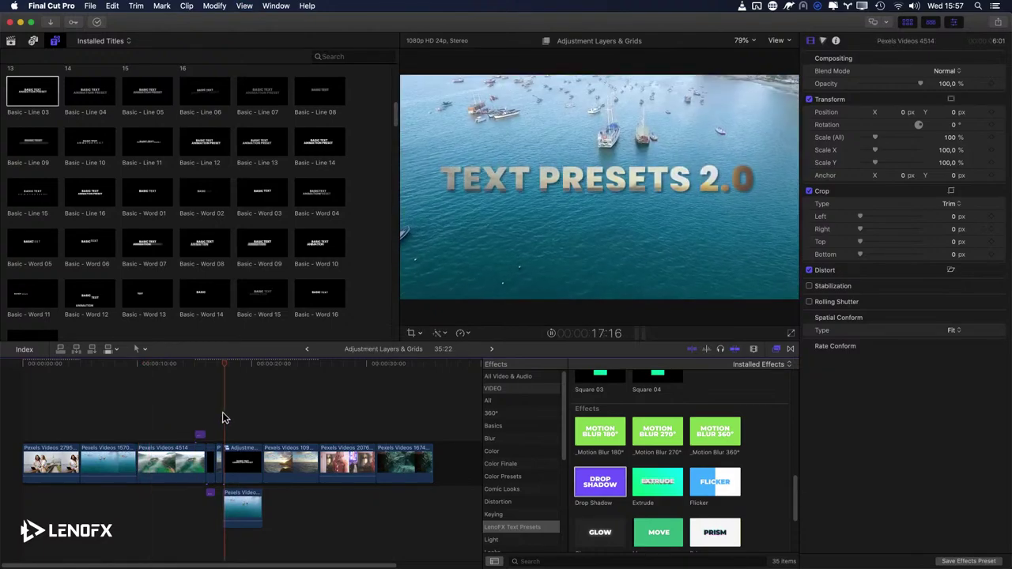
{"action": "key", "text": "space"}
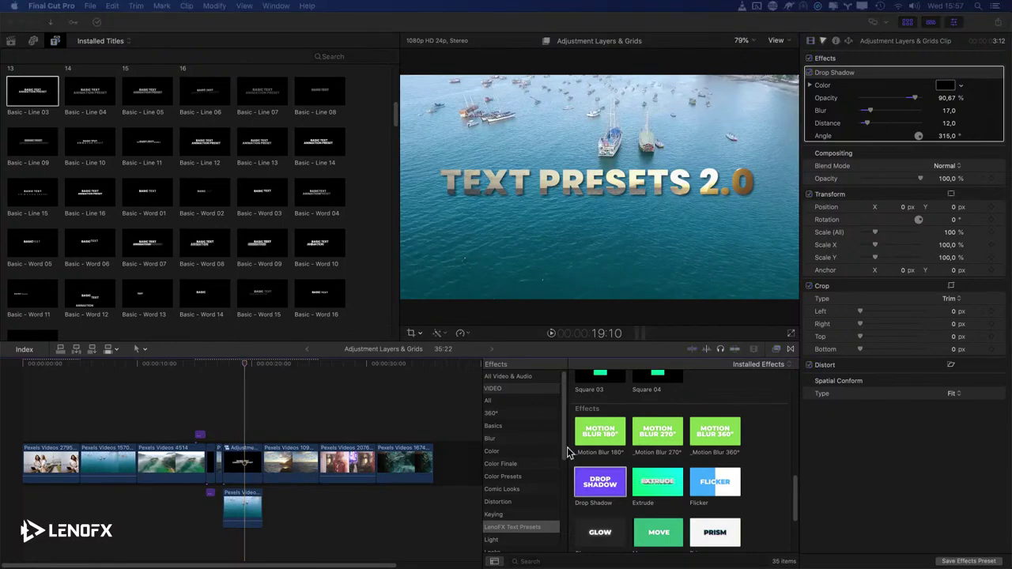
{"action": "left_click", "coordinate": [275, 398]}
{"action": "left_click", "coordinate": [283, 387]}
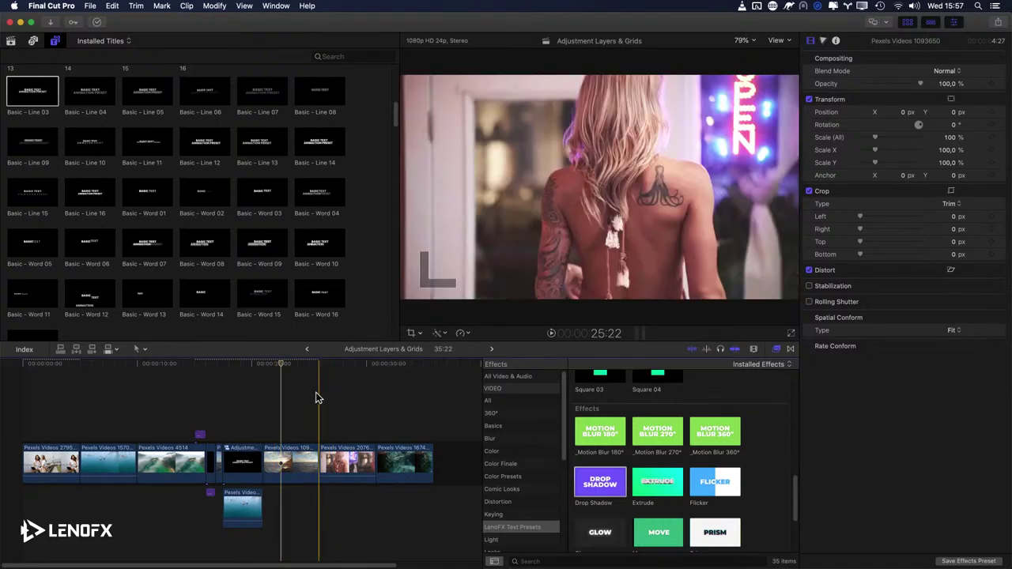
Step: Put the playhead on the Pexels Videos 2076445 neon-sign clip and scroll the Titles browser to Backgrounds
{"action": "scroll", "coordinate": [680, 482], "scroll_direction": "down", "scroll_amount": 3}
{"action": "scroll", "coordinate": [678, 486], "scroll_direction": "up", "scroll_amount": 3}
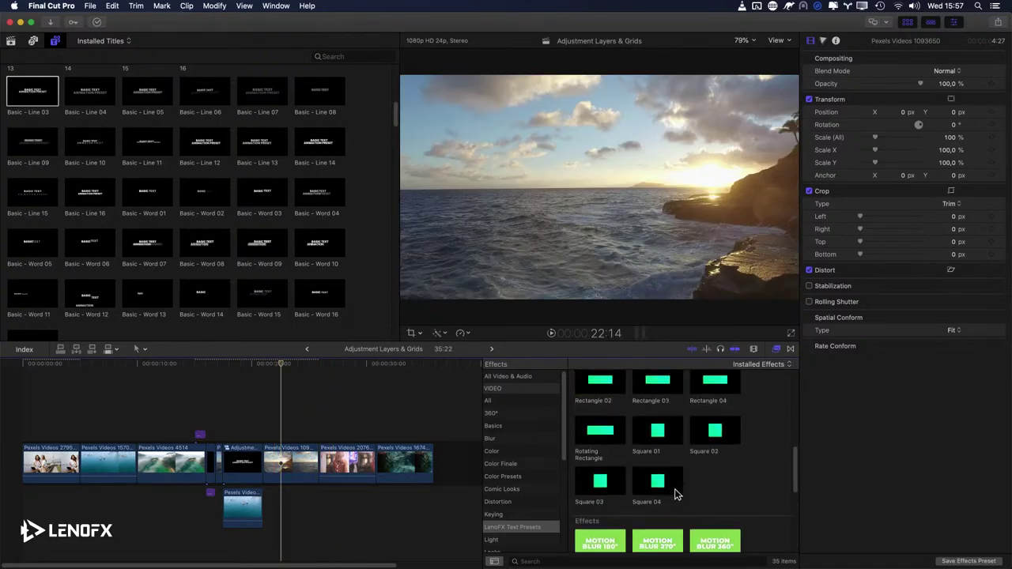
{"action": "scroll", "coordinate": [676, 495], "scroll_direction": "up", "scroll_amount": 2}
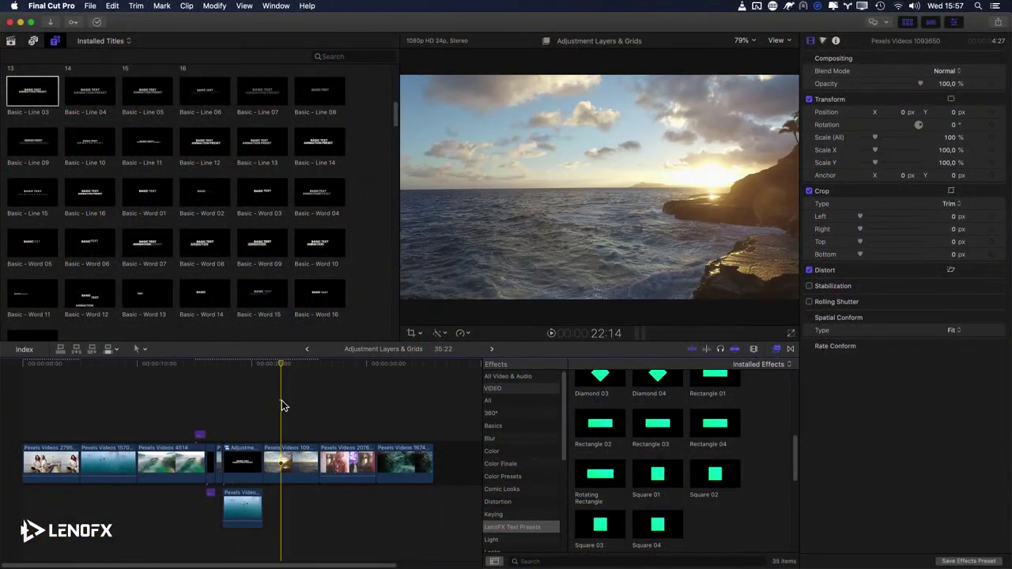
{"action": "left_click", "coordinate": [432, 406]}
{"action": "scroll", "coordinate": [411, 395], "scroll_direction": "right", "scroll_amount": 3}
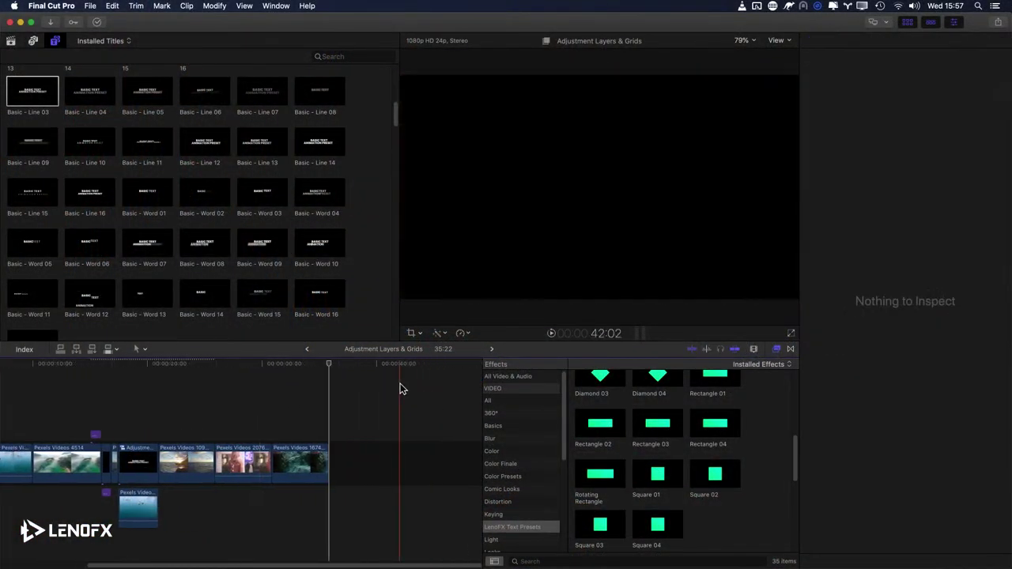
{"action": "left_click", "coordinate": [230, 388]}
{"action": "scroll", "coordinate": [136, 121], "scroll_direction": "up", "scroll_amount": 10}
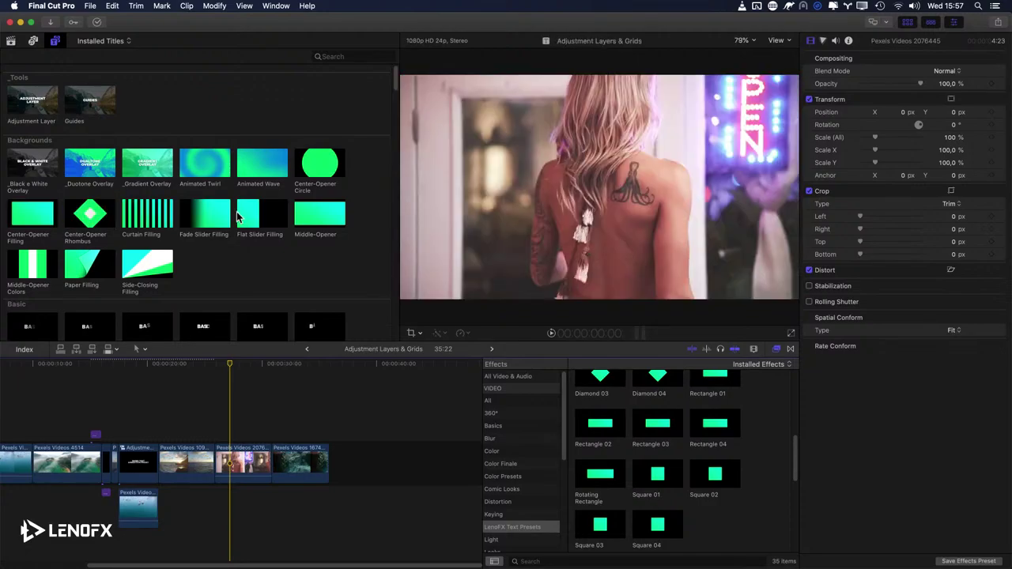
Step: Place the Flat Slider Filling background over the clips and preview it
{"action": "left_click_drag", "start_coordinate": [257, 215], "coordinate": [239, 419]}
{"action": "key", "text": "super+equal"}
{"action": "key", "text": "space"}
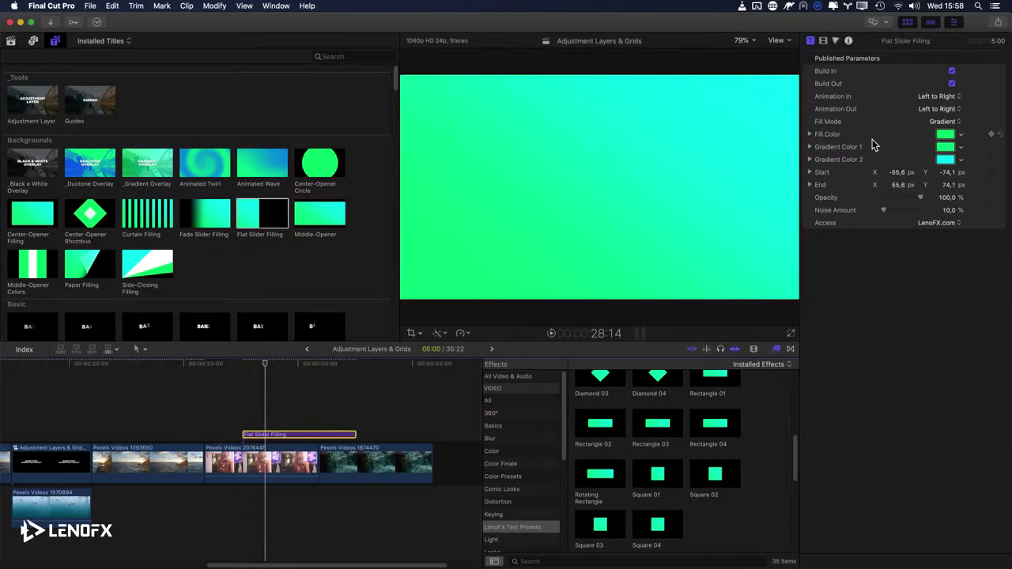
Step: Switch the background's Fill Mode to Color with a pinkish-red fill
{"action": "left_click", "coordinate": [941, 123]}
{"action": "left_click", "coordinate": [938, 108]}
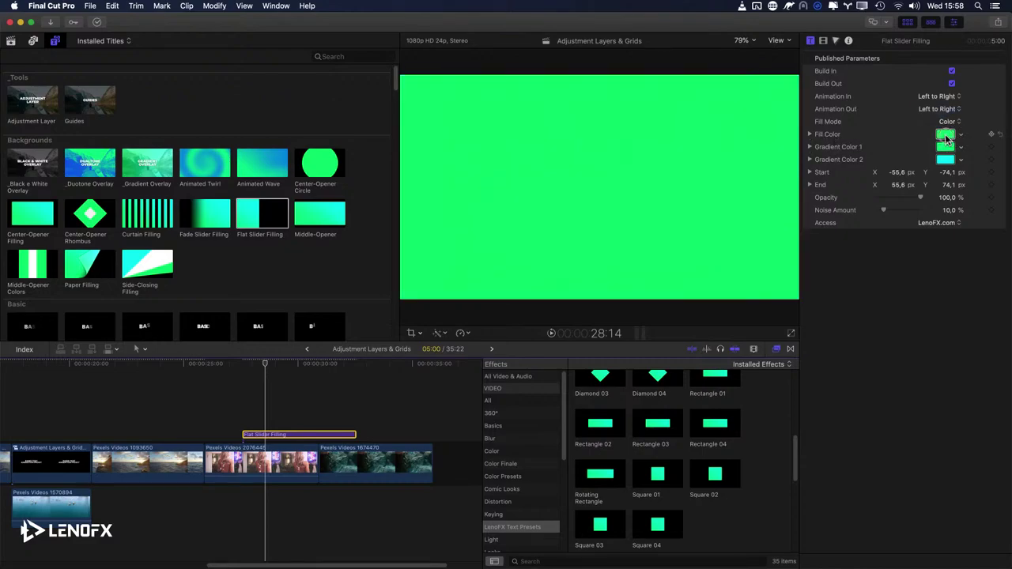
{"action": "left_click", "coordinate": [945, 136]}
{"action": "left_click", "coordinate": [872, 470]}
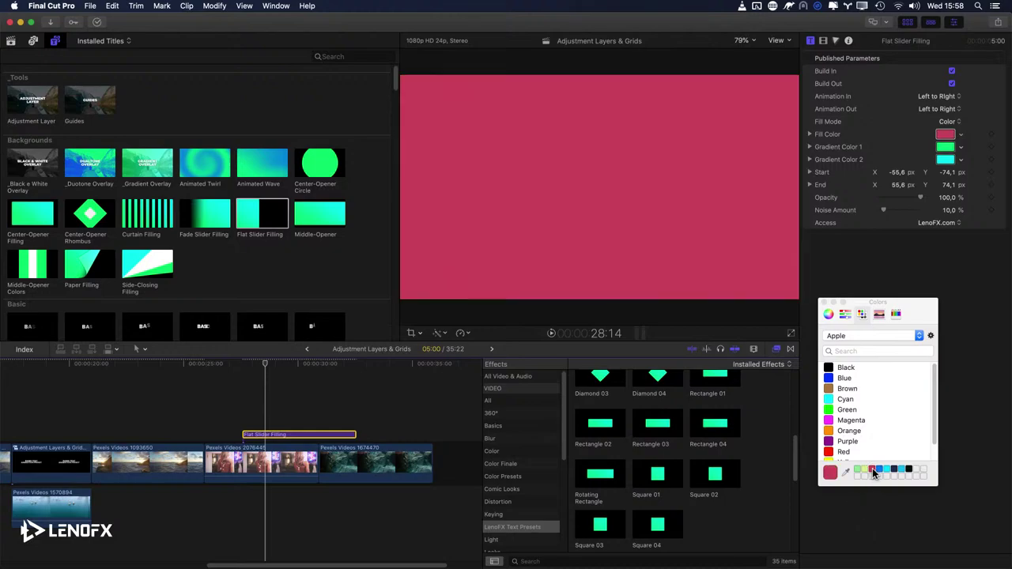
{"action": "left_click", "coordinate": [823, 302]}
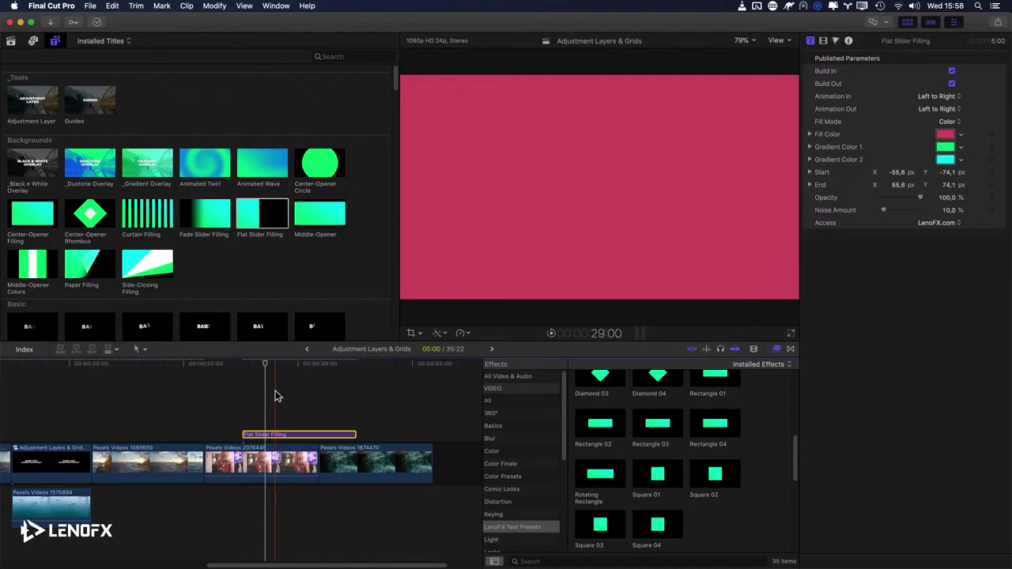
{"action": "left_click", "coordinate": [255, 405]}
{"action": "scroll", "coordinate": [253, 225], "scroll_direction": "down", "scroll_amount": 8}
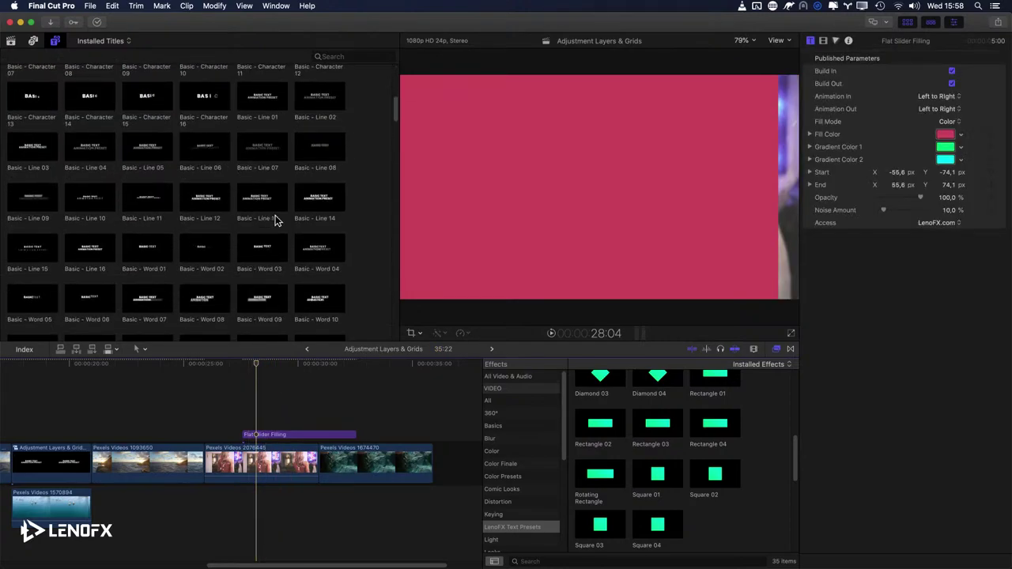
Step: Scroll the Installed Titles browser past Basic, Blur, Bounce and Continuous to the Fast group
{"action": "scroll", "coordinate": [275, 220], "scroll_direction": "down", "scroll_amount": 2}
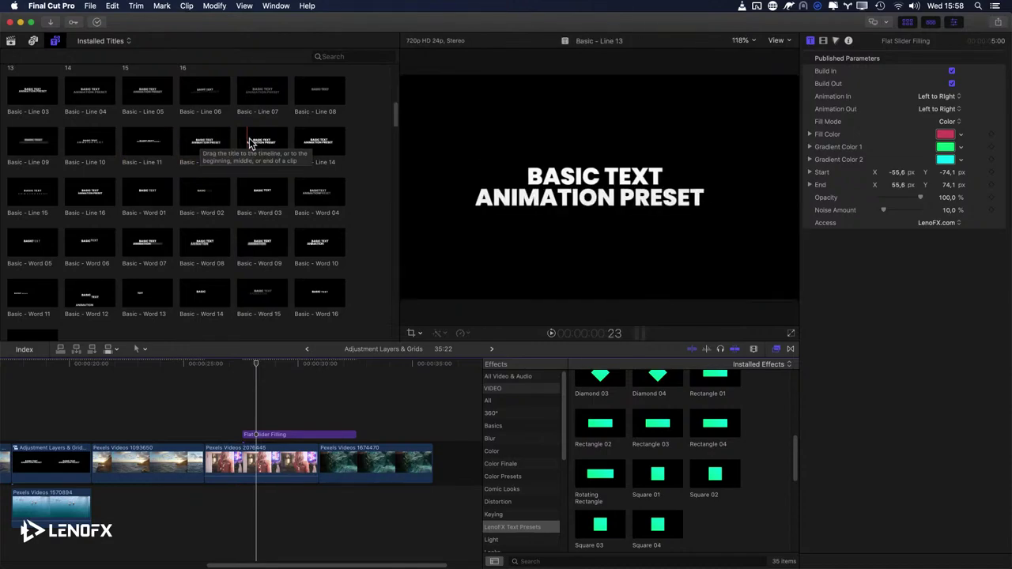
{"action": "scroll", "coordinate": [214, 166], "scroll_direction": "down", "scroll_amount": 2}
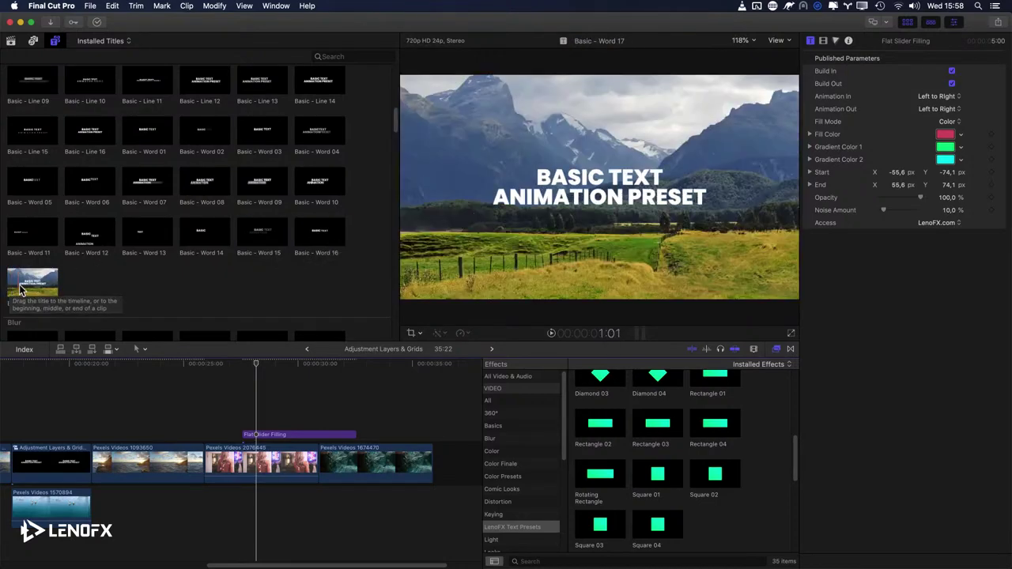
{"action": "scroll", "coordinate": [28, 286], "scroll_direction": "down", "scroll_amount": 10}
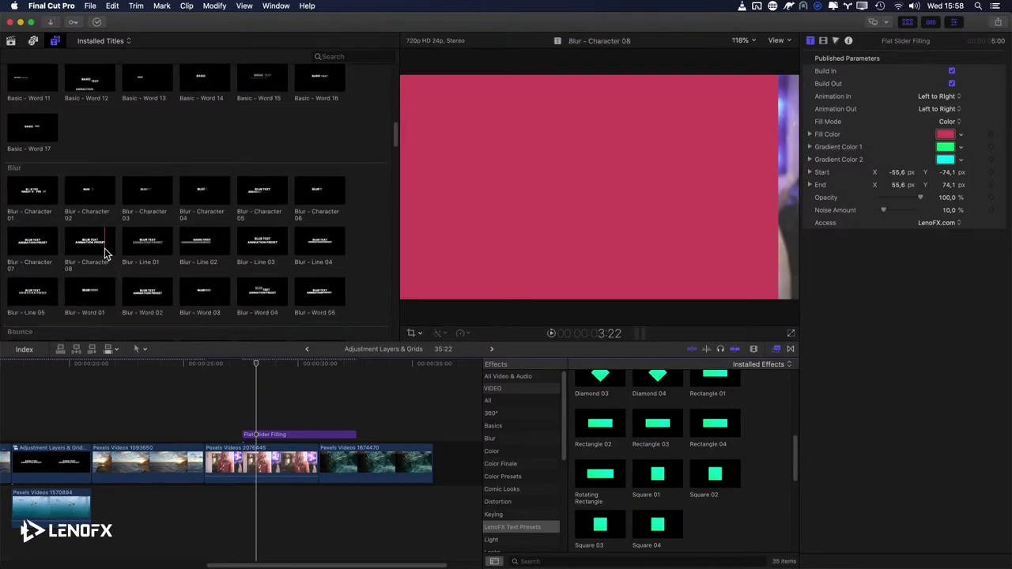
{"action": "scroll", "coordinate": [117, 257], "scroll_direction": "down", "scroll_amount": 3}
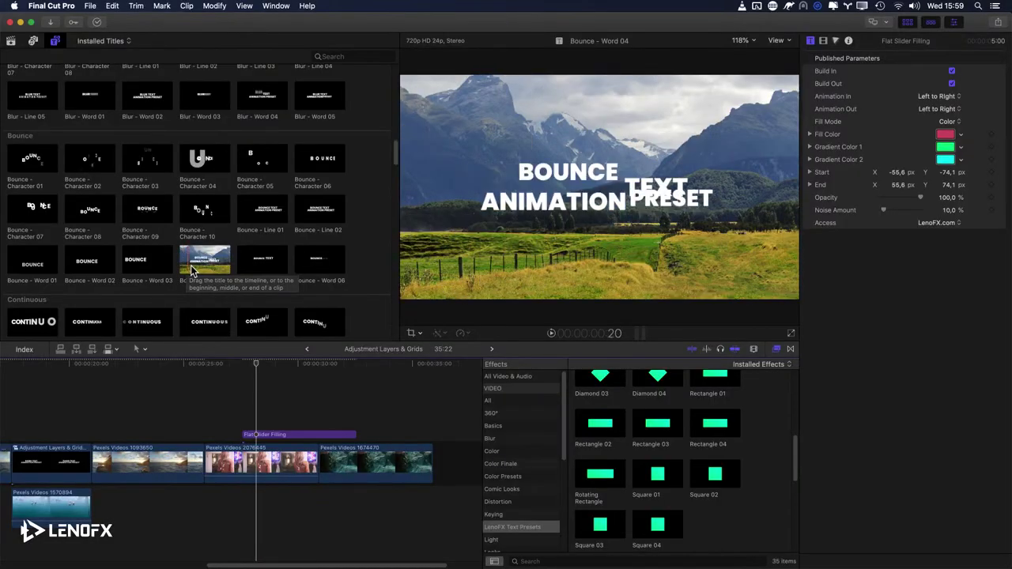
{"action": "scroll", "coordinate": [248, 261], "scroll_direction": "down", "scroll_amount": 10}
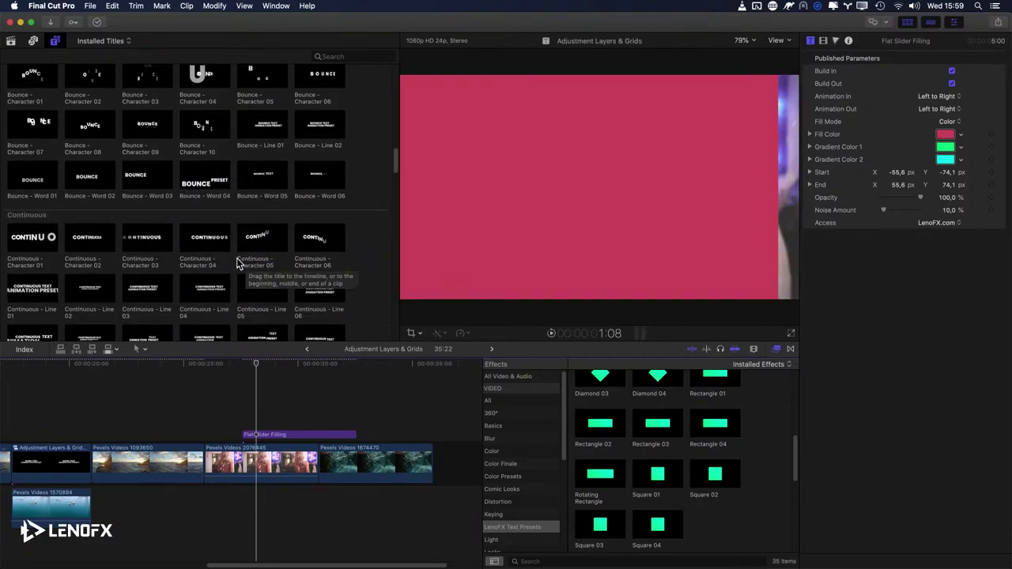
{"action": "scroll", "coordinate": [212, 270], "scroll_direction": "down", "scroll_amount": 2}
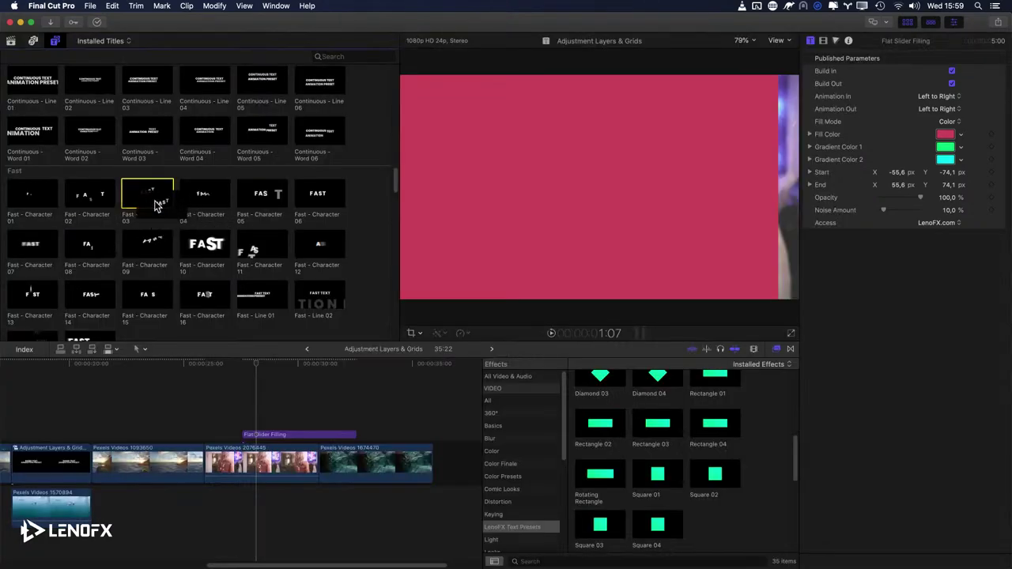
Step: Add Fast - Character 03 above the pink background reading 'TEXT PRESETS 2.0'
{"action": "left_click", "coordinate": [127, 197]}
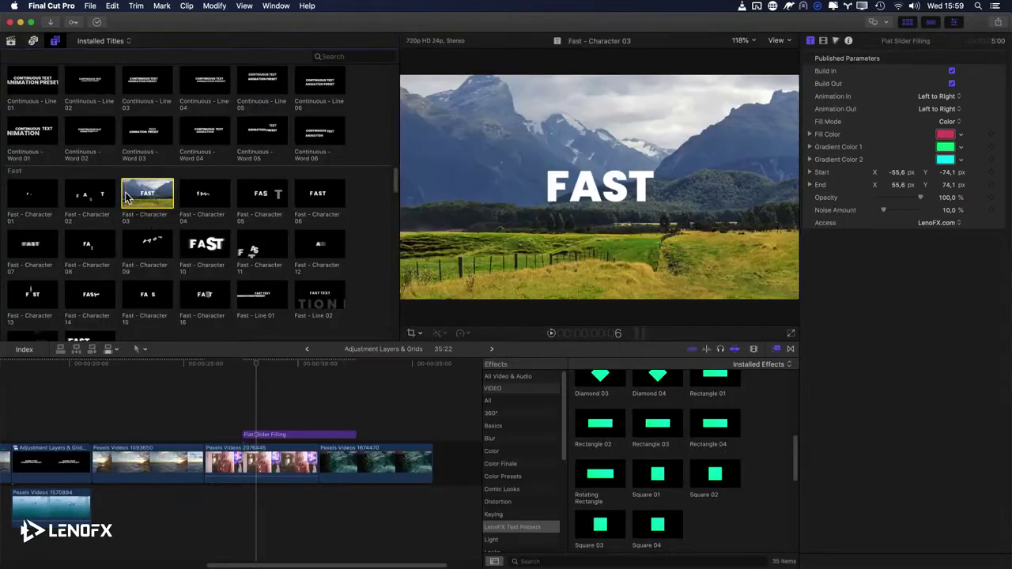
{"action": "left_click_drag", "start_coordinate": [129, 200], "coordinate": [260, 411]}
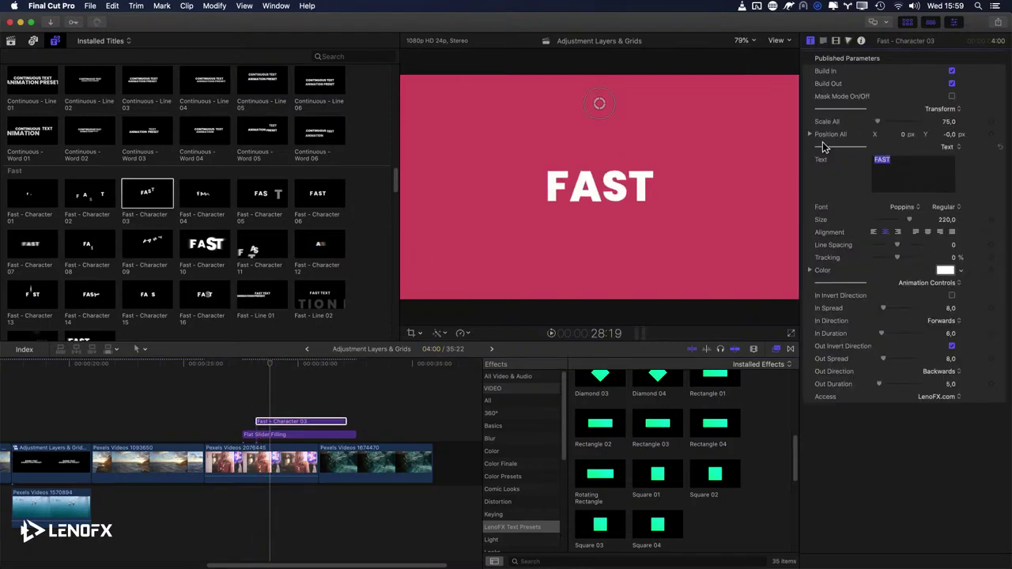
{"action": "type", "text": "TEXT PREST"}
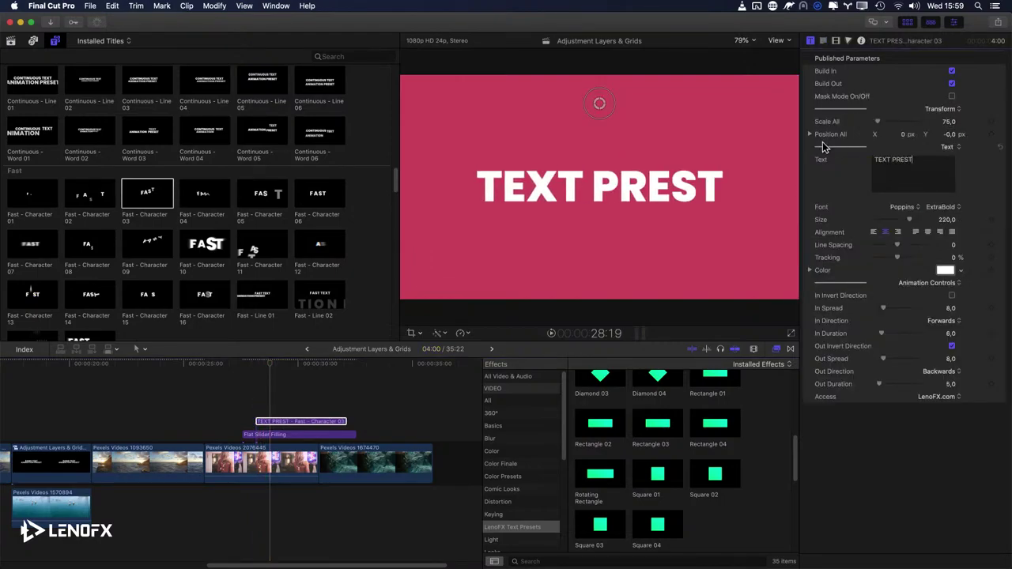
{"action": "key", "text": "BackSpace"}
{"action": "type", "text": "ETS 2.0"}
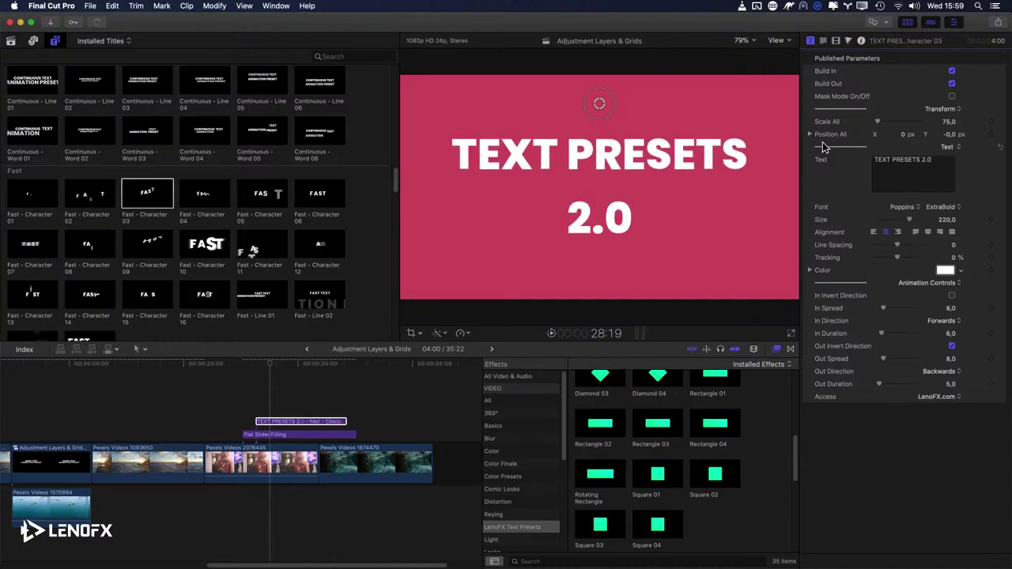
Step: Set the title to size 110, Bold weight, 13.9% tracking and In Duration 21.76
{"action": "left_click_drag", "start_coordinate": [945, 226], "coordinate": [950, 239]}
{"action": "type", "text": "110"}
{"action": "key", "text": "Return"}
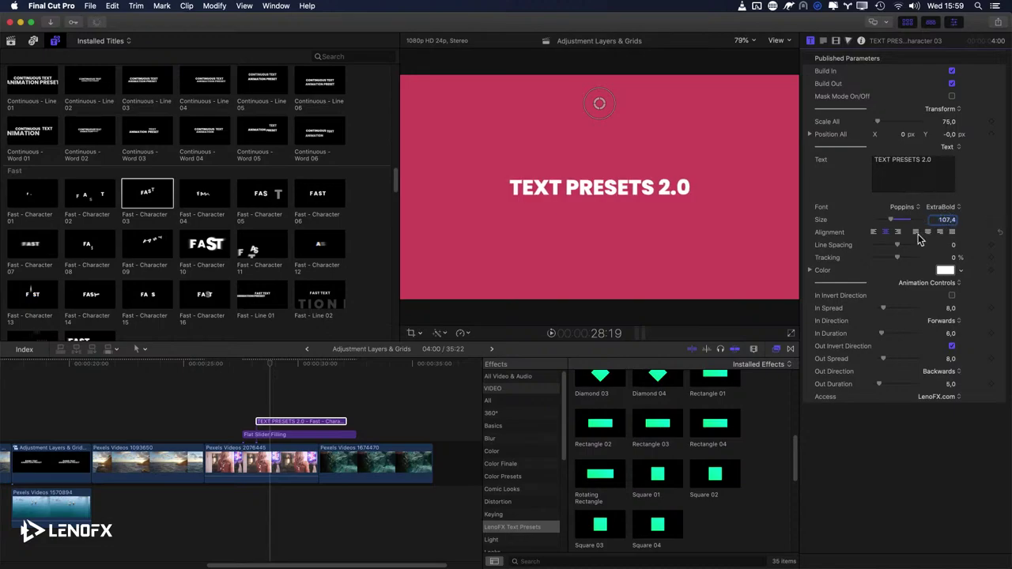
{"action": "left_click", "coordinate": [929, 204]}
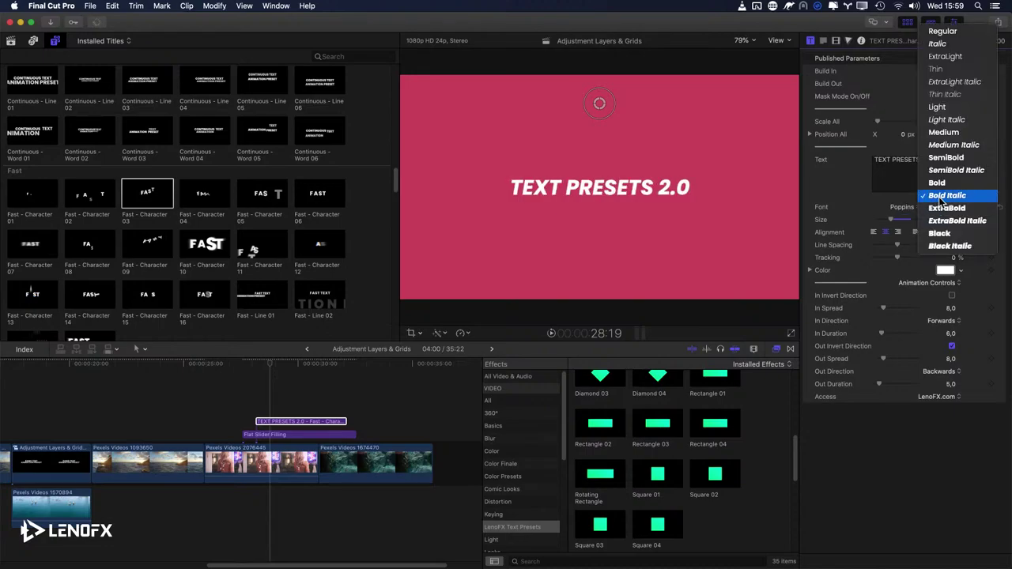
{"action": "left_click", "coordinate": [938, 182]}
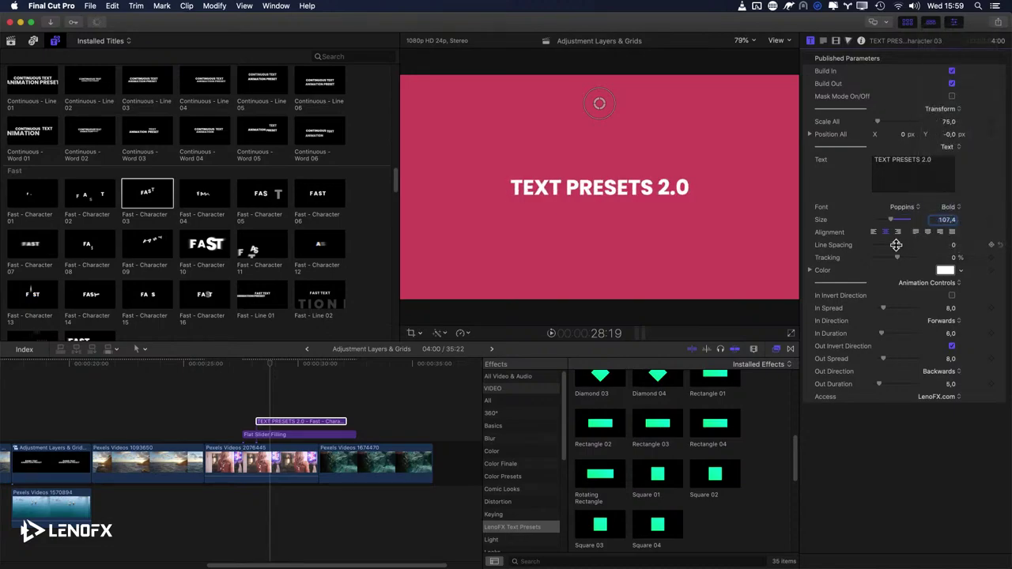
{"action": "left_click_drag", "start_coordinate": [897, 261], "coordinate": [902, 261]}
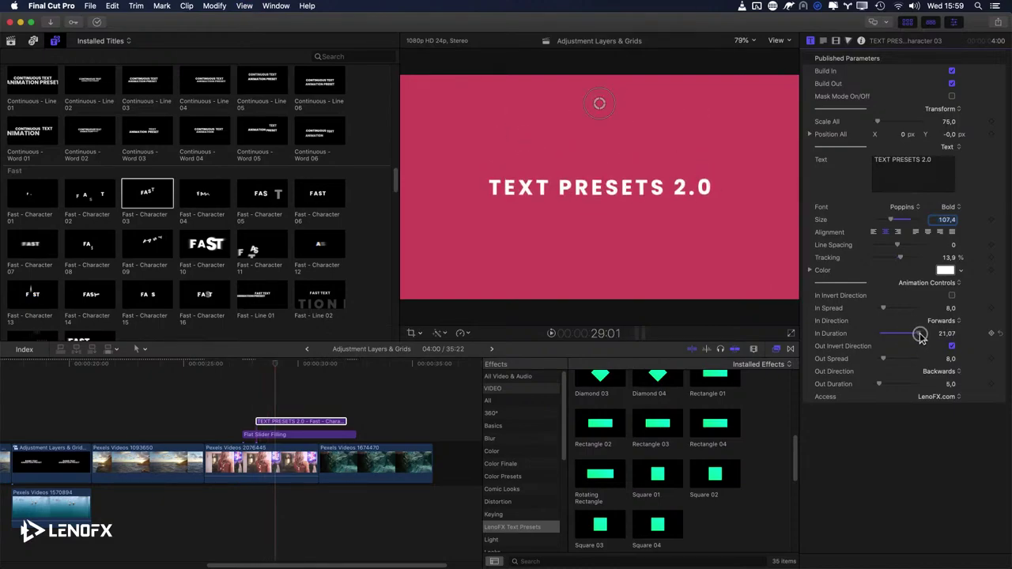
{"action": "left_click_drag", "start_coordinate": [919, 336], "coordinate": [921, 336]}
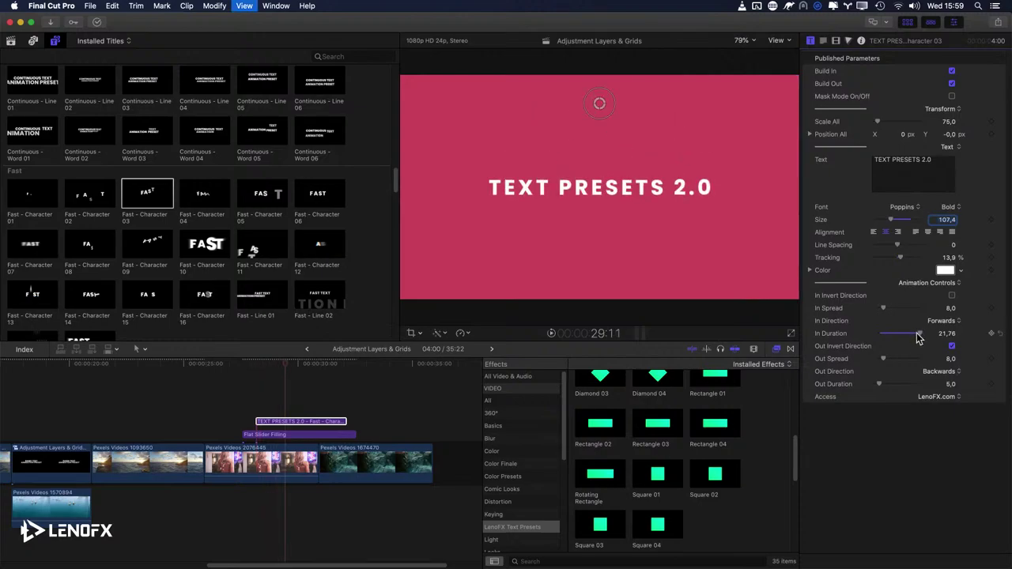
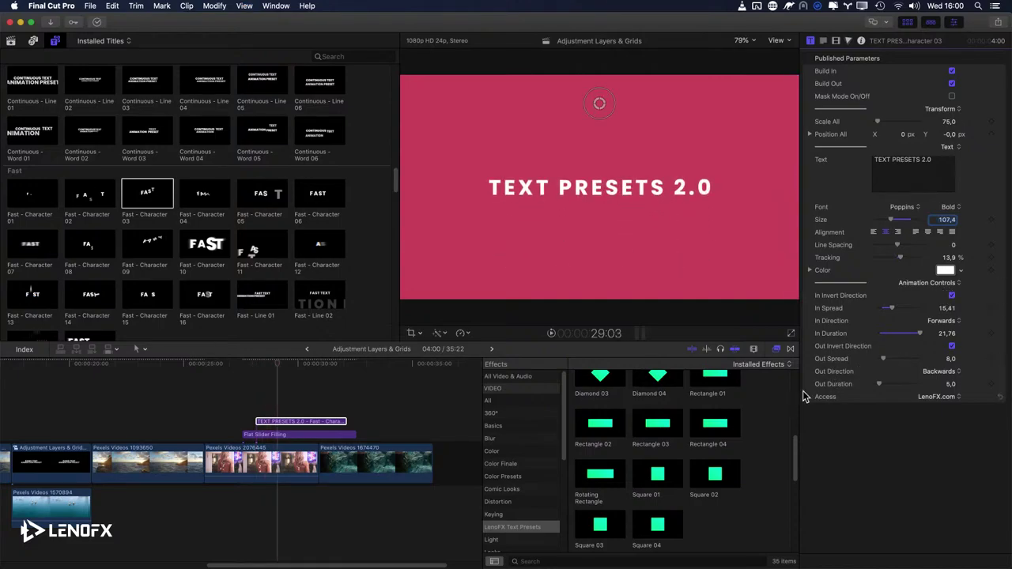
Step: Scroll the Effects browser to the LenoFX Animated Shapes and preview Rectangle 02 behind the title
{"action": "scroll", "coordinate": [618, 467], "scroll_direction": "up", "scroll_amount": 3}
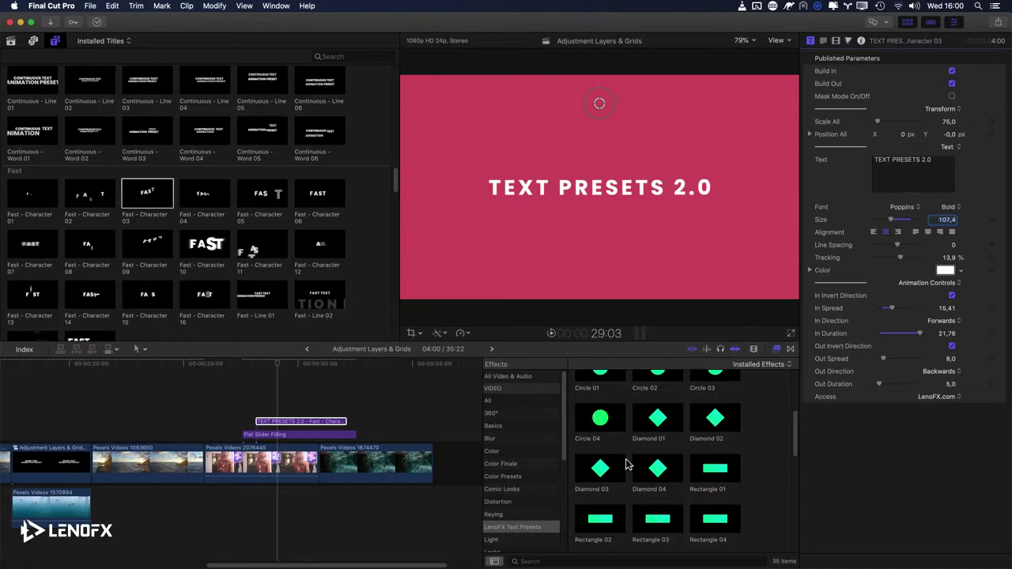
{"action": "scroll", "coordinate": [626, 464], "scroll_direction": "up", "scroll_amount": 3}
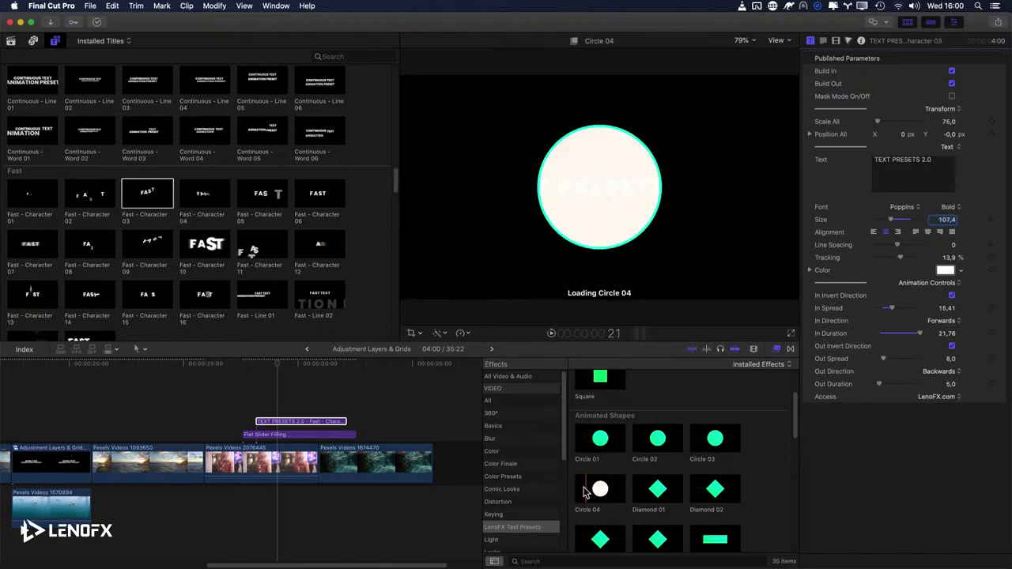
{"action": "scroll", "coordinate": [585, 499], "scroll_direction": "down", "scroll_amount": 3}
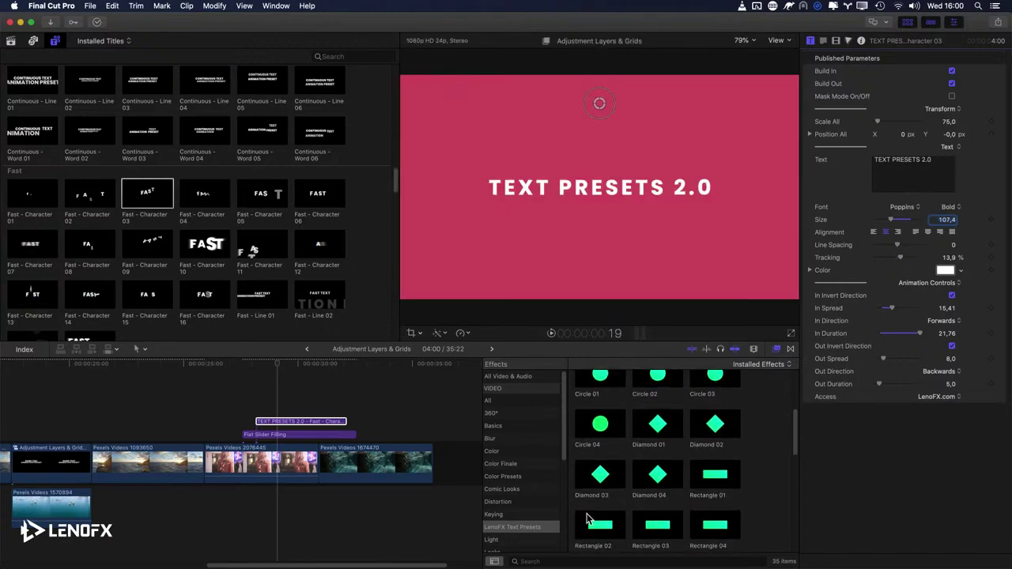
{"action": "scroll", "coordinate": [586, 517], "scroll_direction": "down", "scroll_amount": 2}
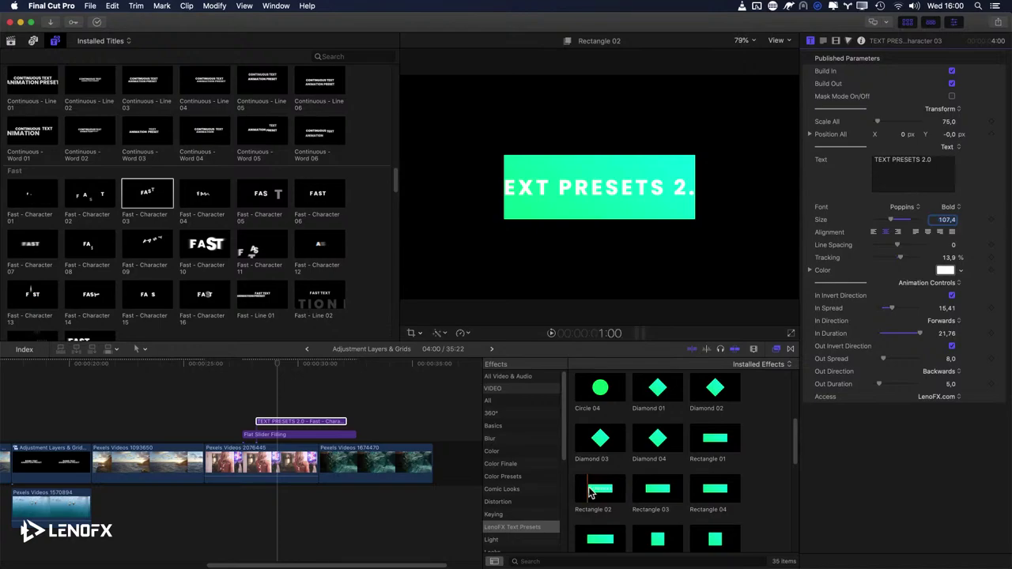
{"action": "left_click_drag", "start_coordinate": [597, 490], "coordinate": [293, 424]}
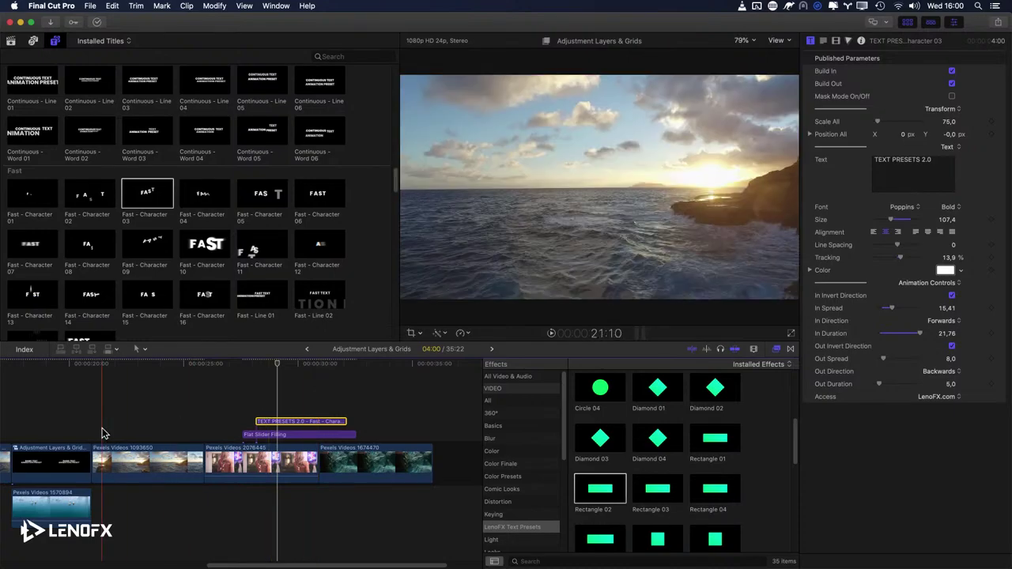
{"action": "left_click", "coordinate": [254, 393]}
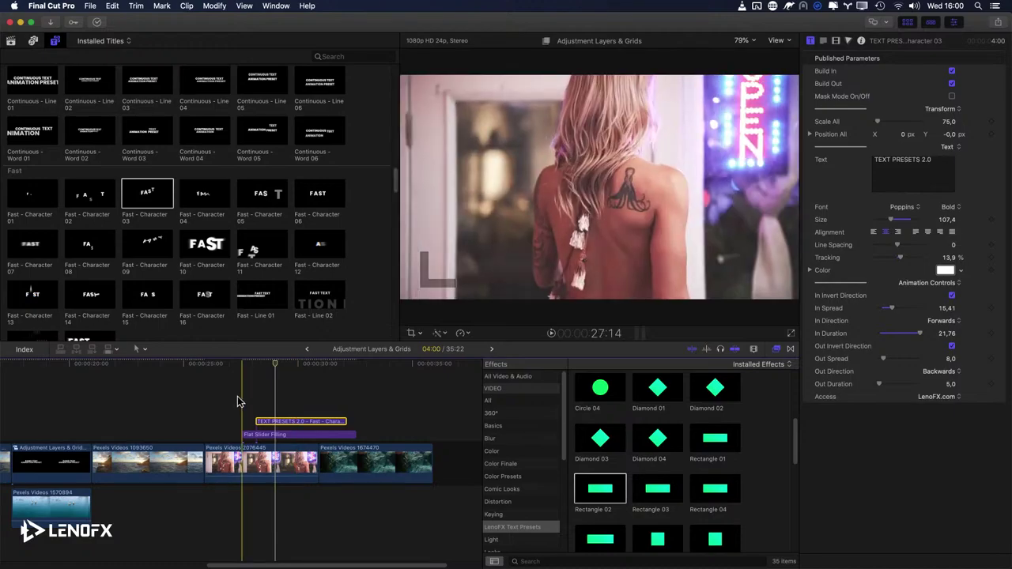
{"action": "key", "text": "space"}
{"action": "key", "text": "j"}
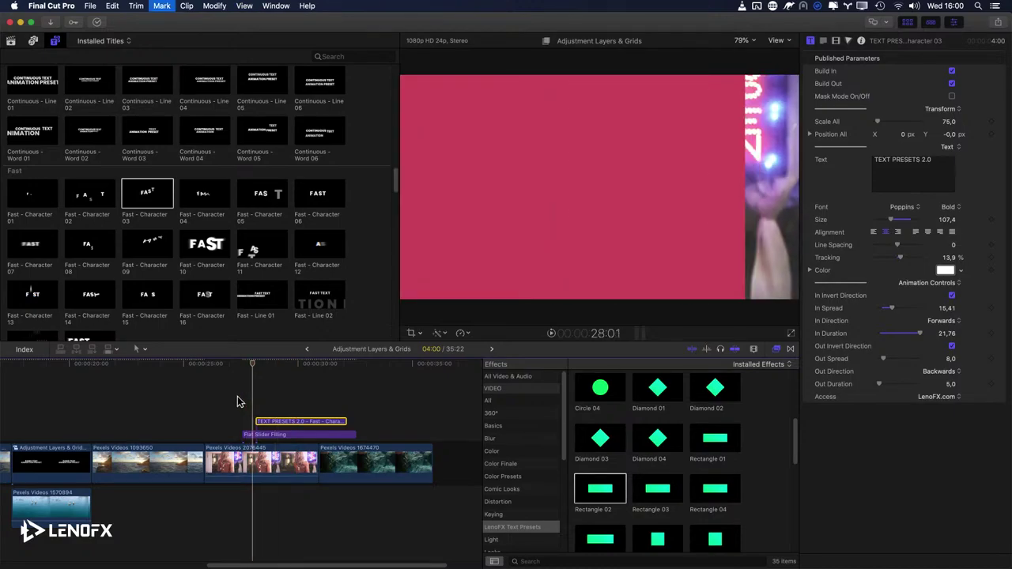
{"action": "key", "text": "l"}
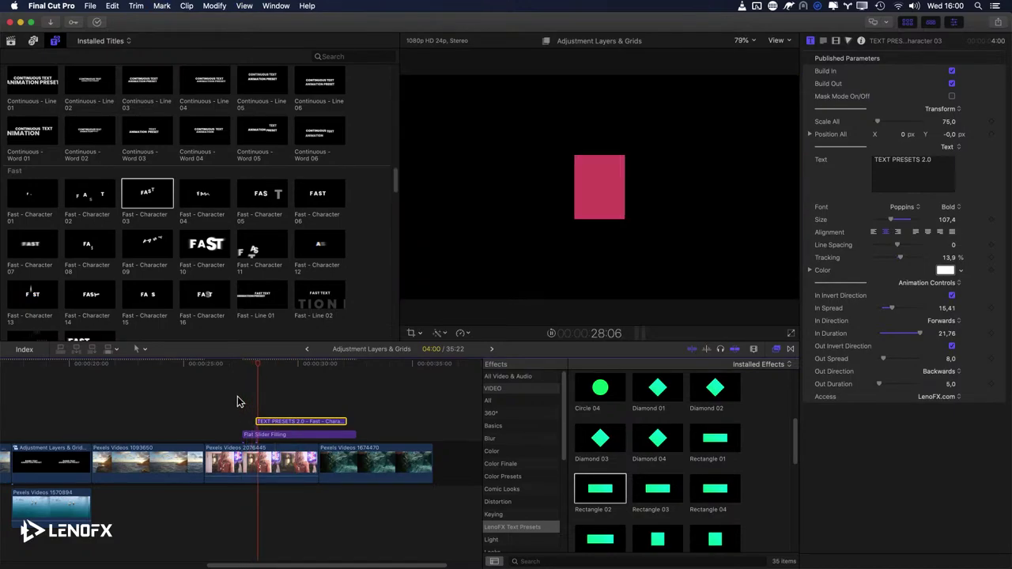
{"action": "key", "text": "k"}
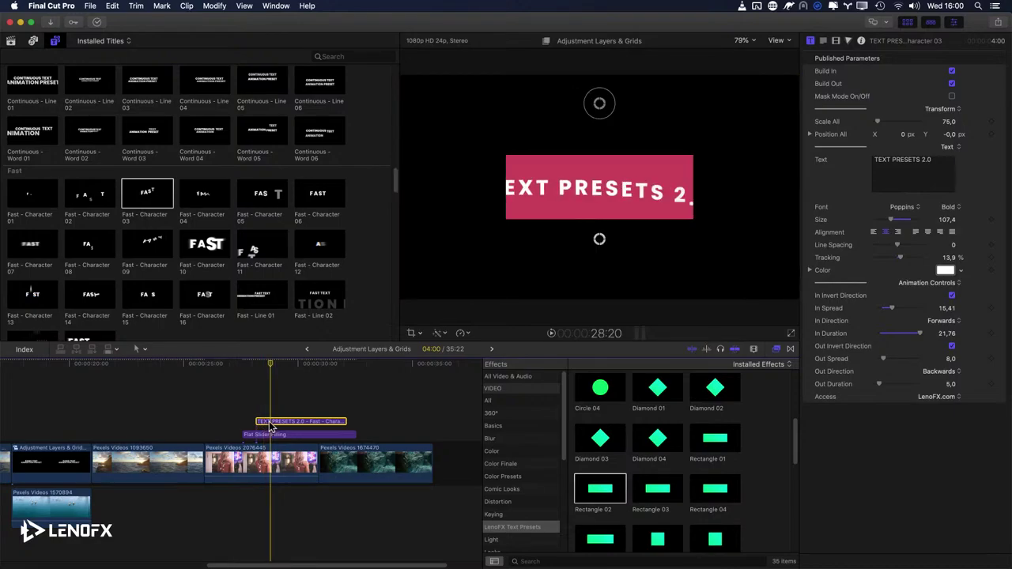
{"action": "right_click", "coordinate": [269, 427]}
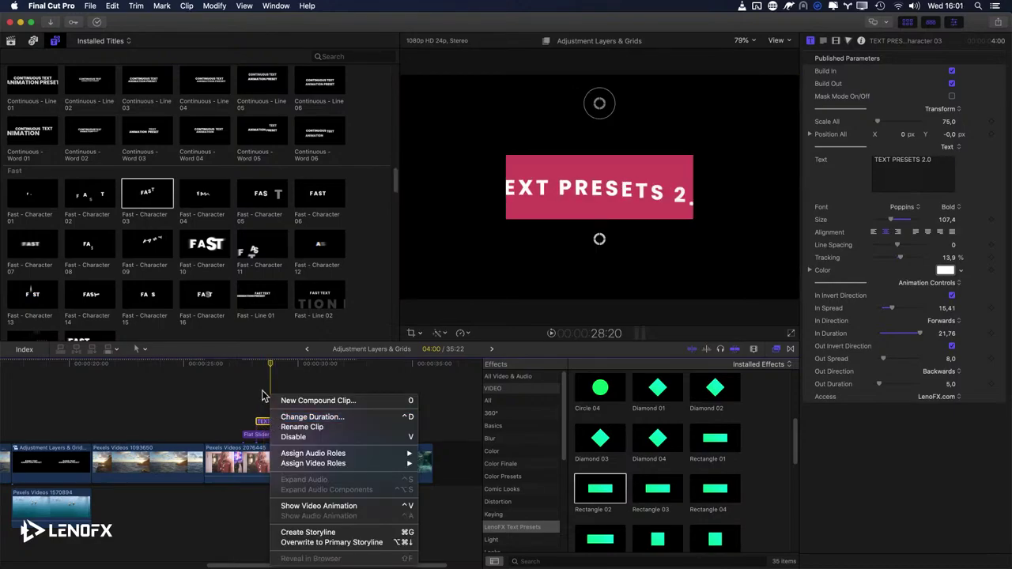
{"action": "left_click", "coordinate": [280, 419]}
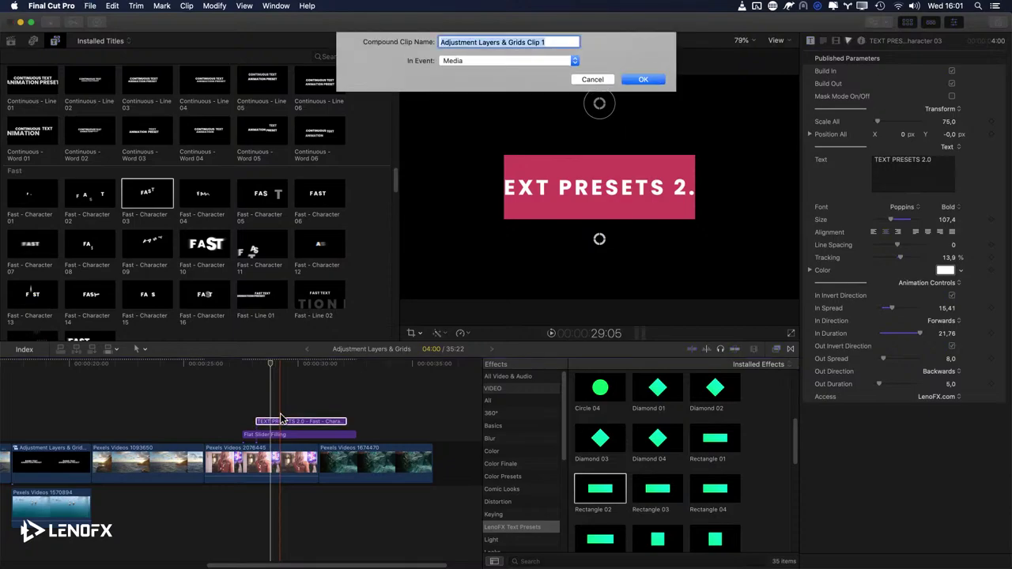
{"action": "type", "text": "TITLE"}
{"action": "key", "text": "Return"}
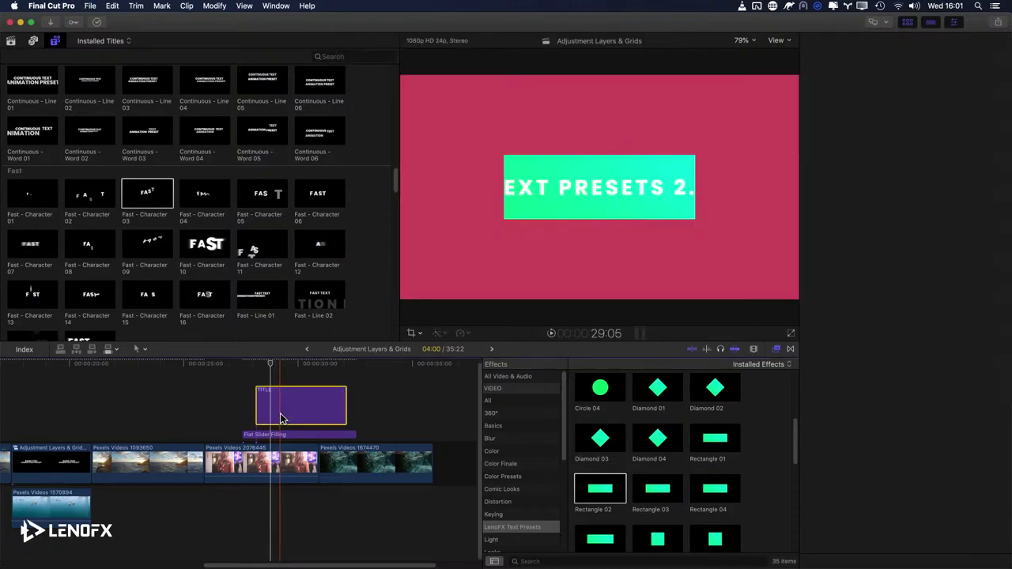
{"action": "key", "text": "space"}
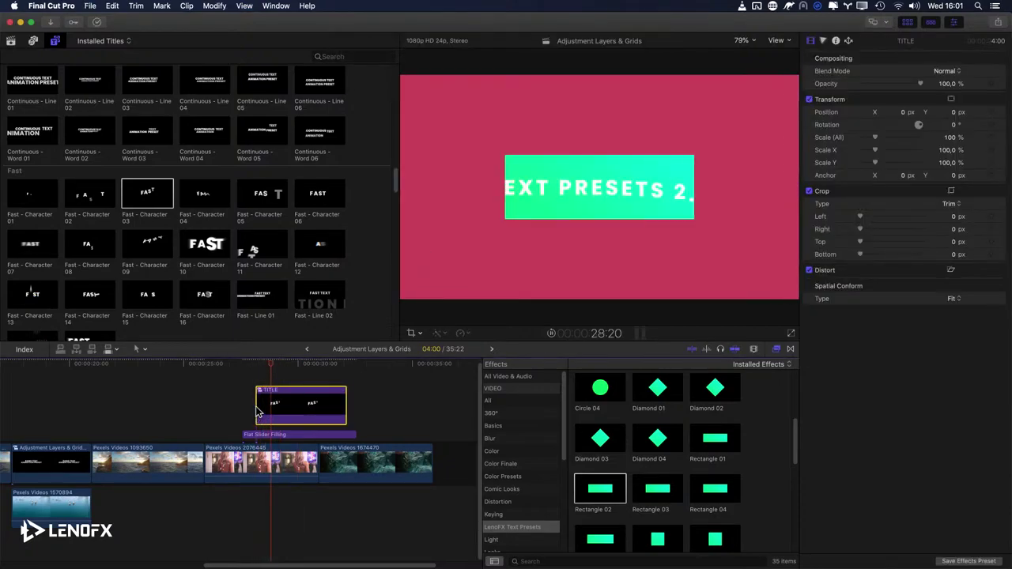
{"action": "key", "text": "space"}
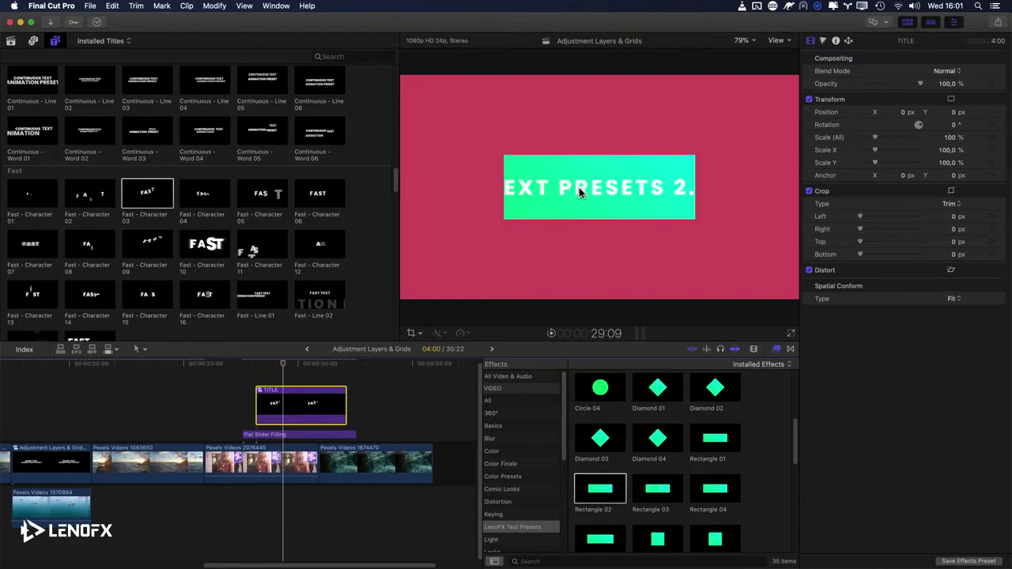
{"action": "key", "text": "super+z"}
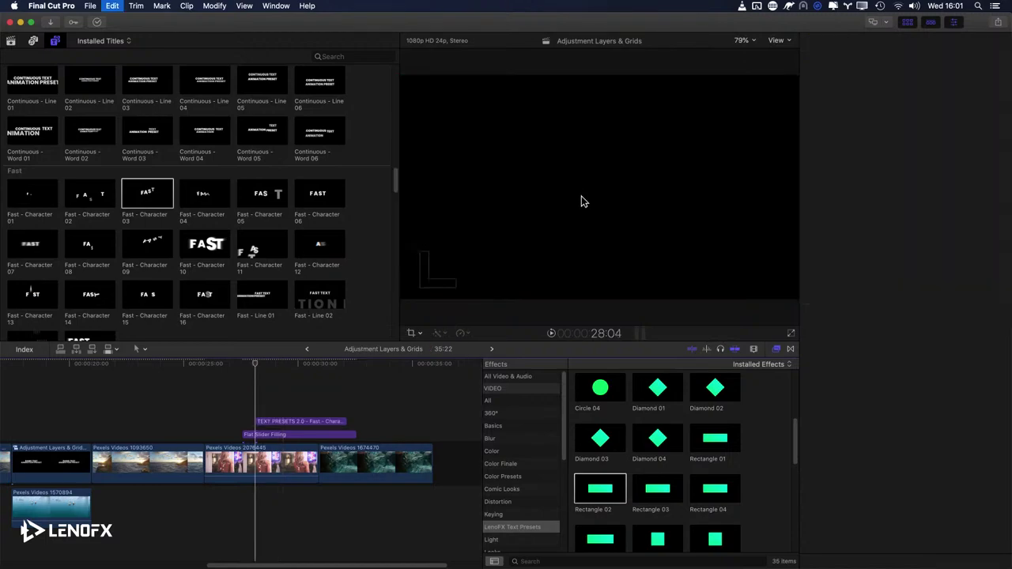
Step: Uncheck Build In and Build Out for the title's Rectangle 02 effect in the Video Inspector
{"action": "left_click", "coordinate": [269, 423]}
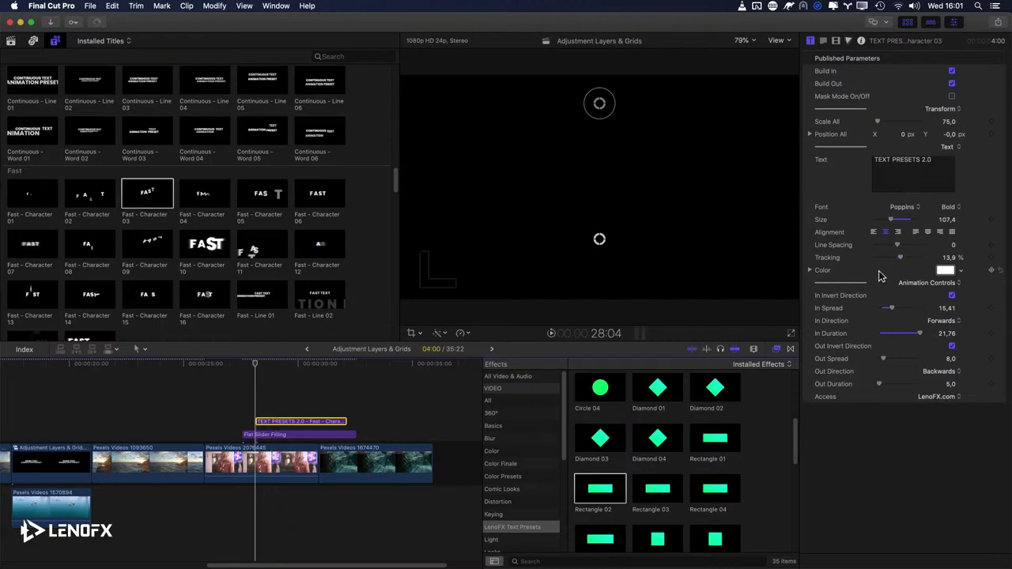
{"action": "left_click", "coordinate": [287, 368]}
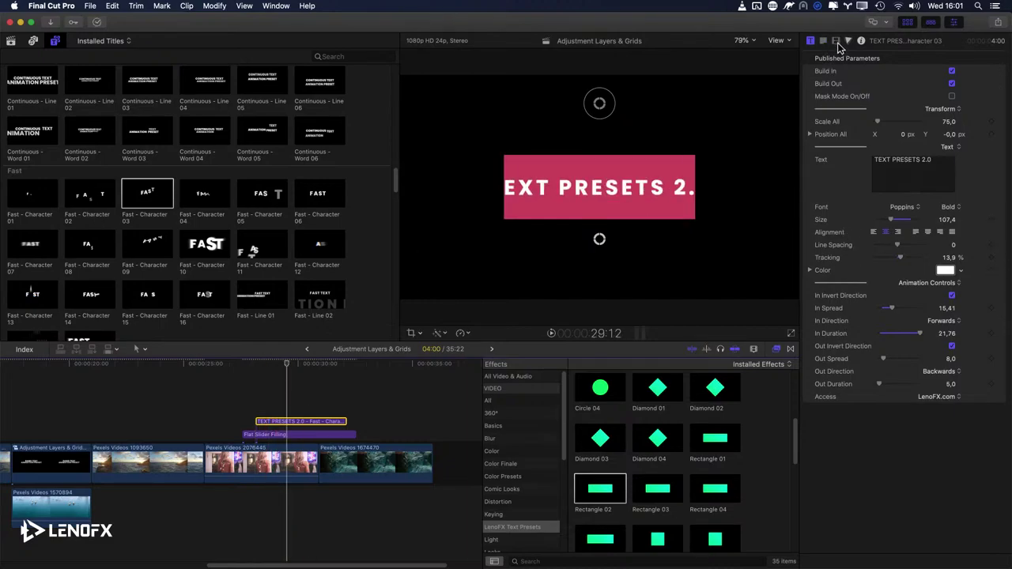
{"action": "left_click", "coordinate": [835, 44]}
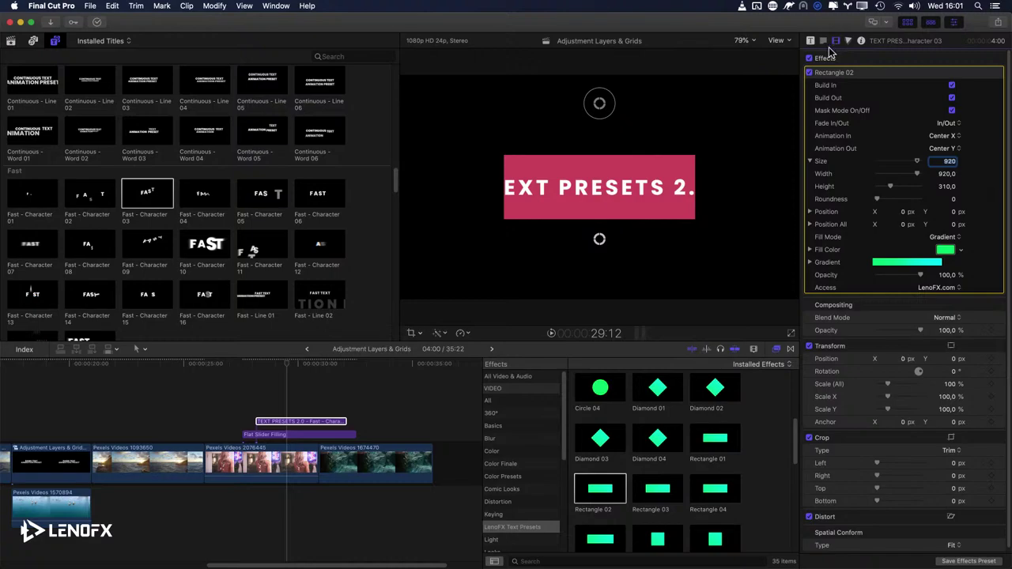
{"action": "left_click", "coordinate": [951, 86]}
{"action": "left_click", "coordinate": [951, 97]}
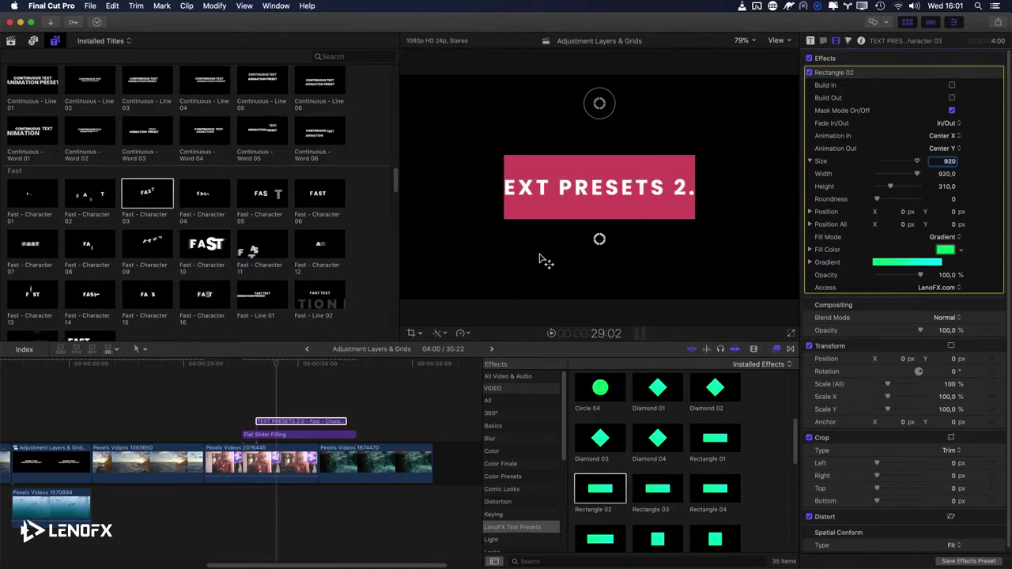
{"action": "left_click", "coordinate": [285, 419]}
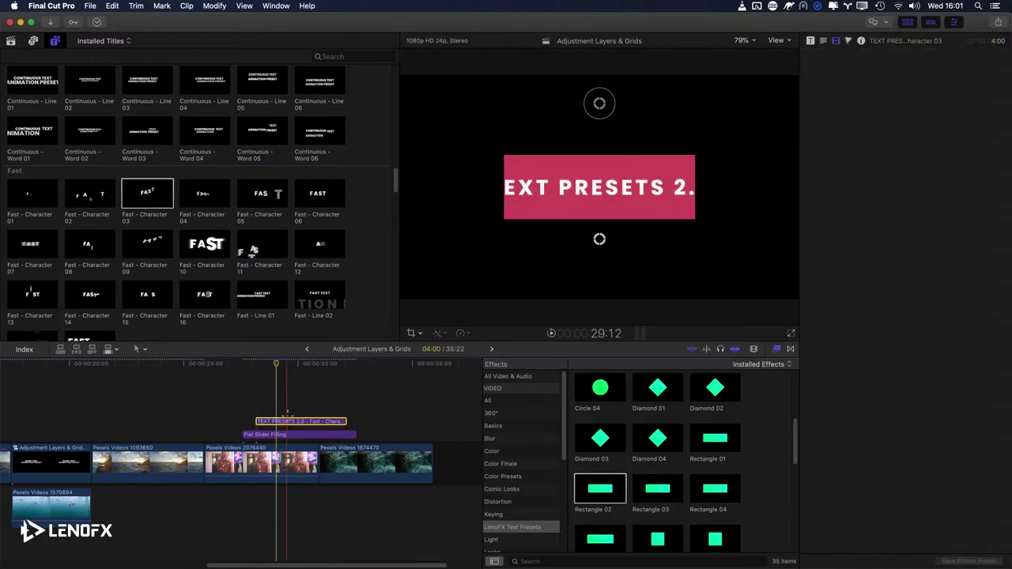
Step: Nest the title in a compound clip, play it, then undo back to the original title
{"action": "key", "text": "alt+g"}
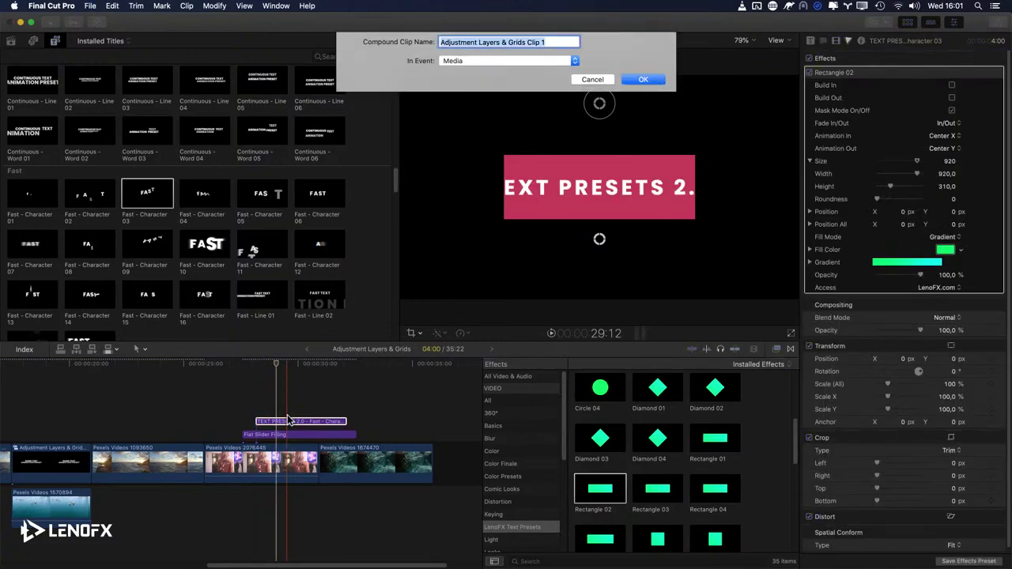
{"action": "key", "text": "Return"}
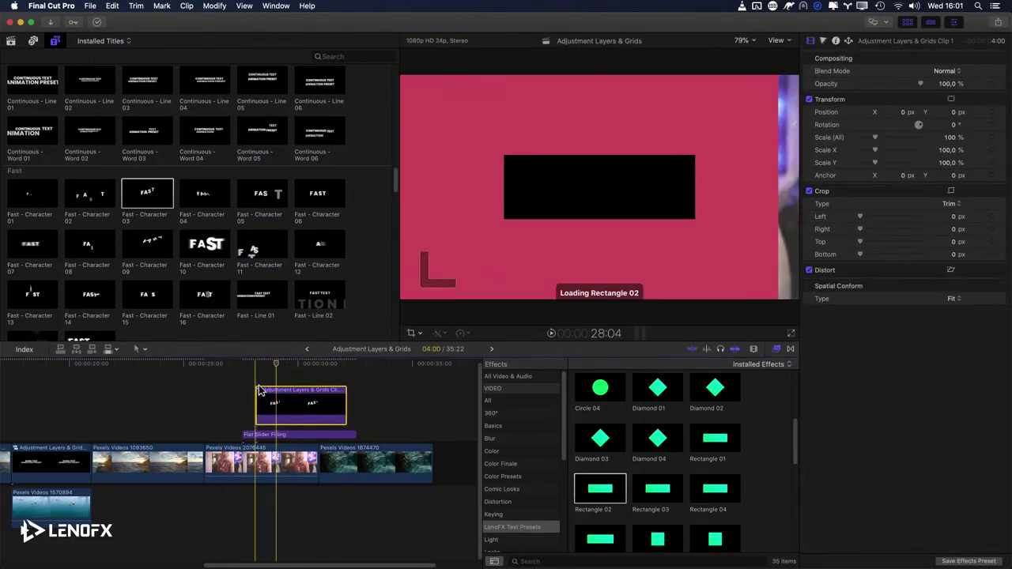
{"action": "key", "text": "space"}
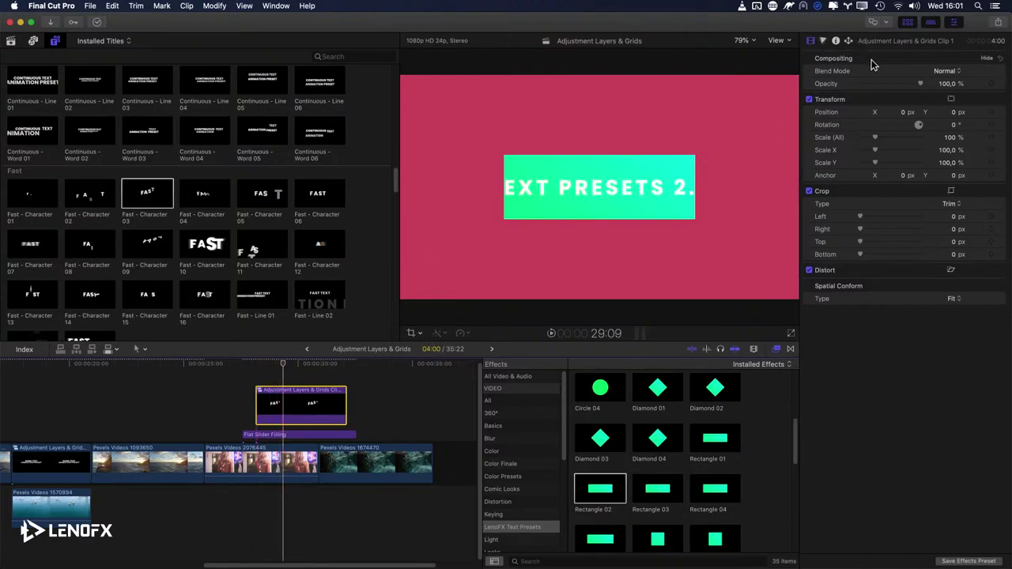
{"action": "key", "text": "super+z"}
{"action": "left_click", "coordinate": [280, 423]}
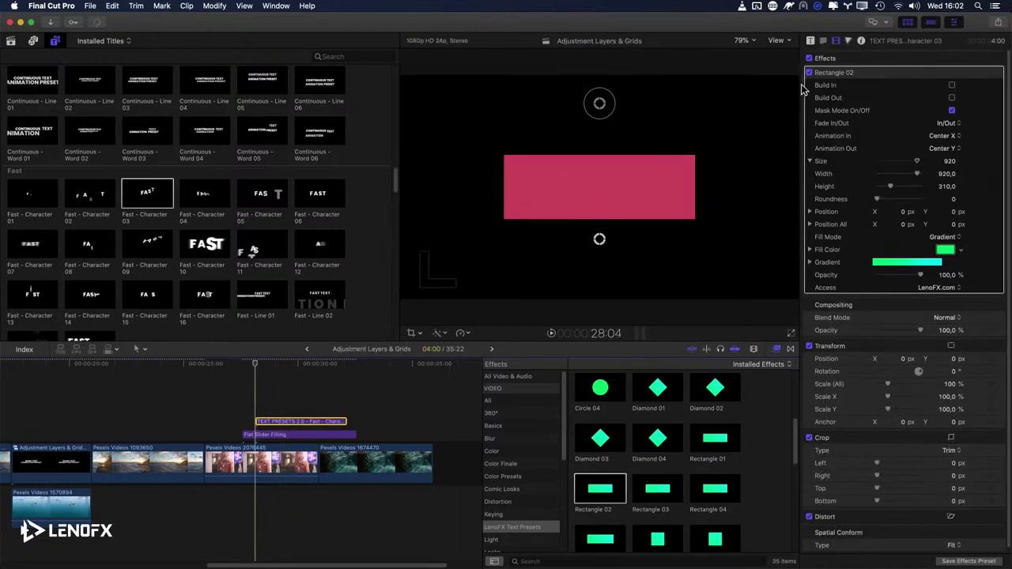
{"action": "left_click", "coordinate": [838, 73]}
{"action": "scroll", "coordinate": [861, 117], "scroll_direction": "down", "scroll_amount": 5}
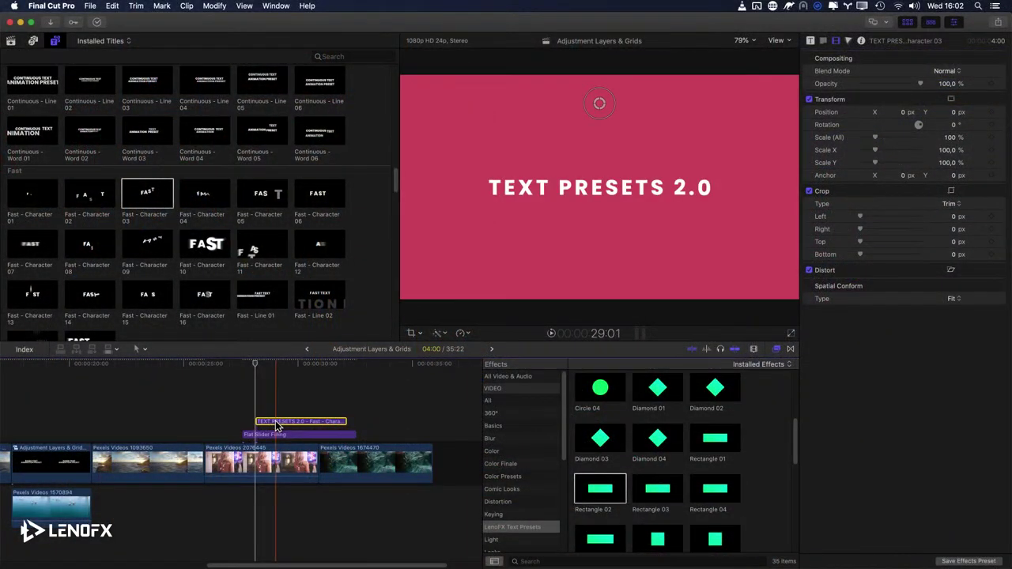
Step: Recreate compound clip Adjustment Layers & Grids Clip 1 and apply Rectangle 02 to it
{"action": "key", "text": "alt+g"}
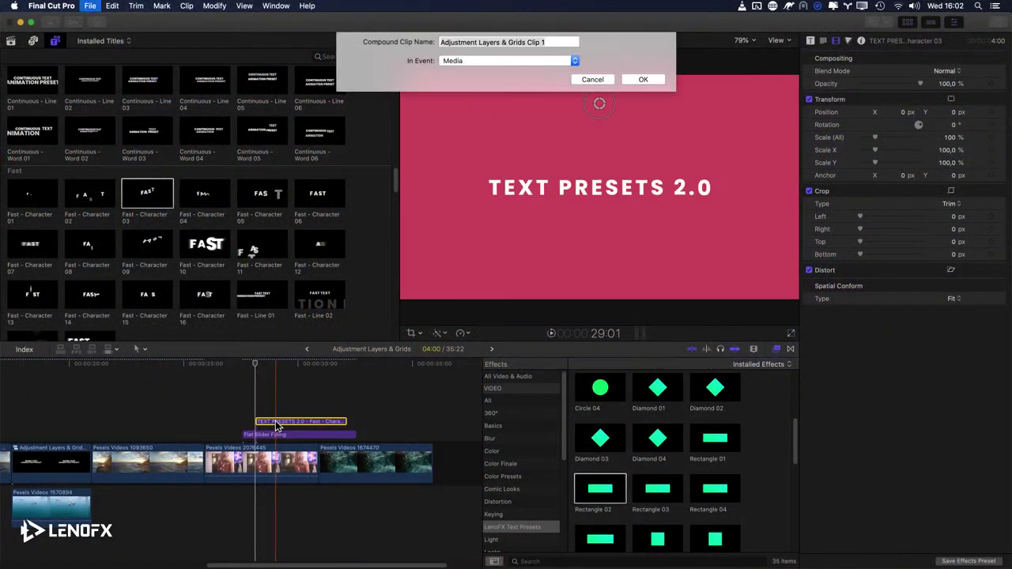
{"action": "key", "text": "Return"}
{"action": "left_click_drag", "start_coordinate": [589, 496], "coordinate": [287, 422]}
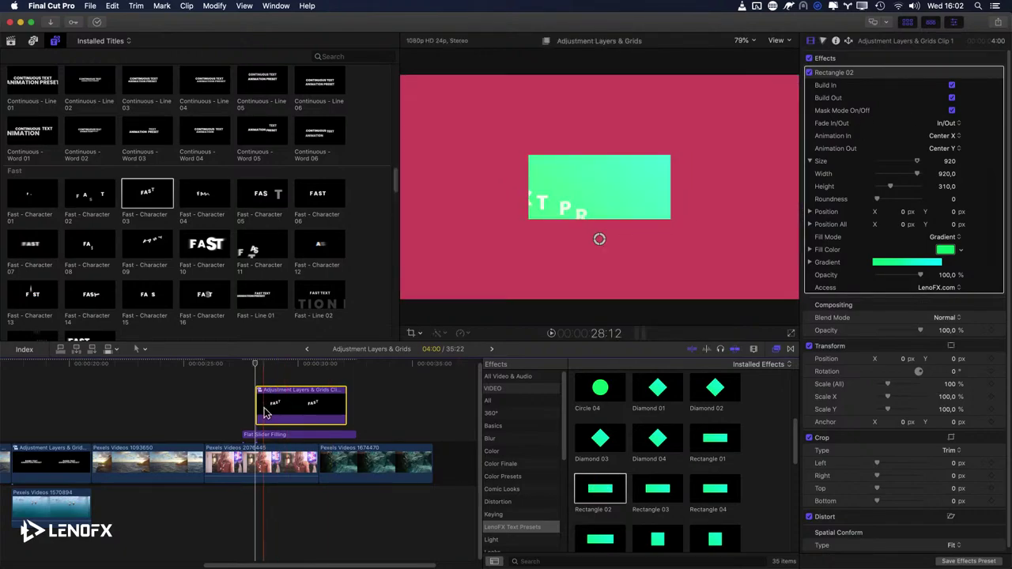
Step: Play the compound clip's Rectangle 02 animation to preview the gradient box
{"action": "scroll", "coordinate": [652, 466], "scroll_direction": "up", "scroll_amount": 3}
{"action": "scroll", "coordinate": [658, 456], "scroll_direction": "down", "scroll_amount": 5}
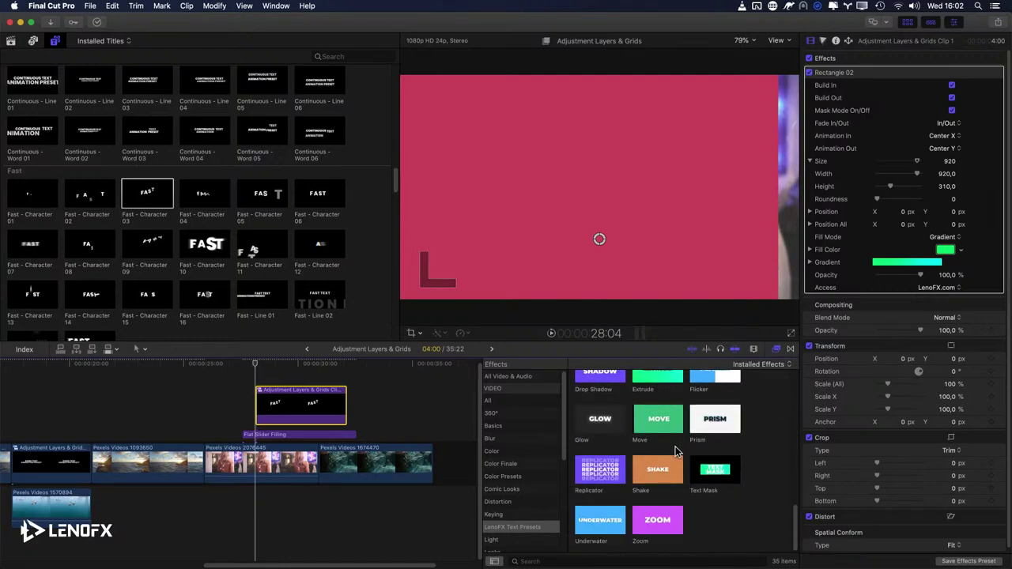
{"action": "key", "text": "space"}
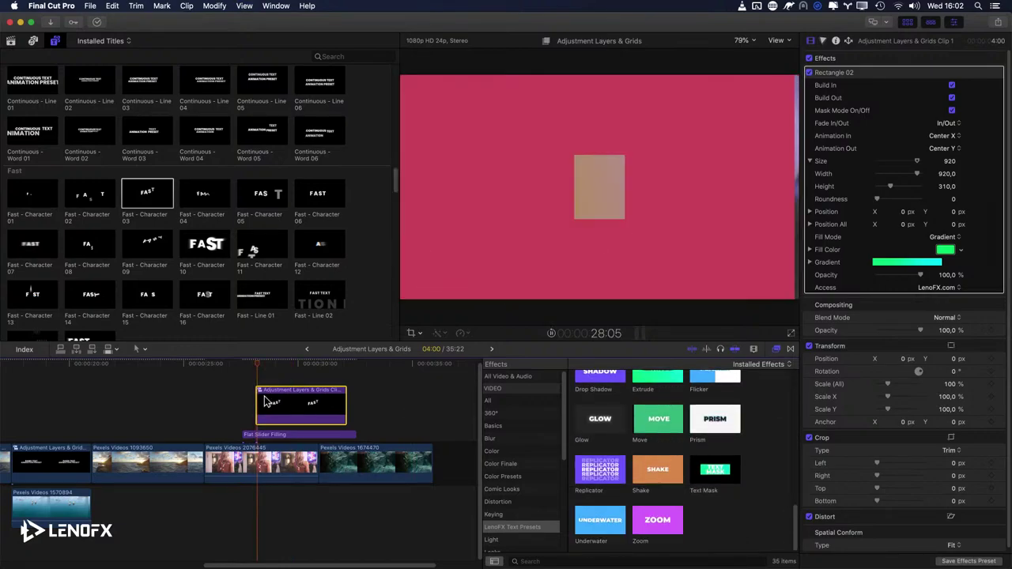
{"action": "key", "text": "space"}
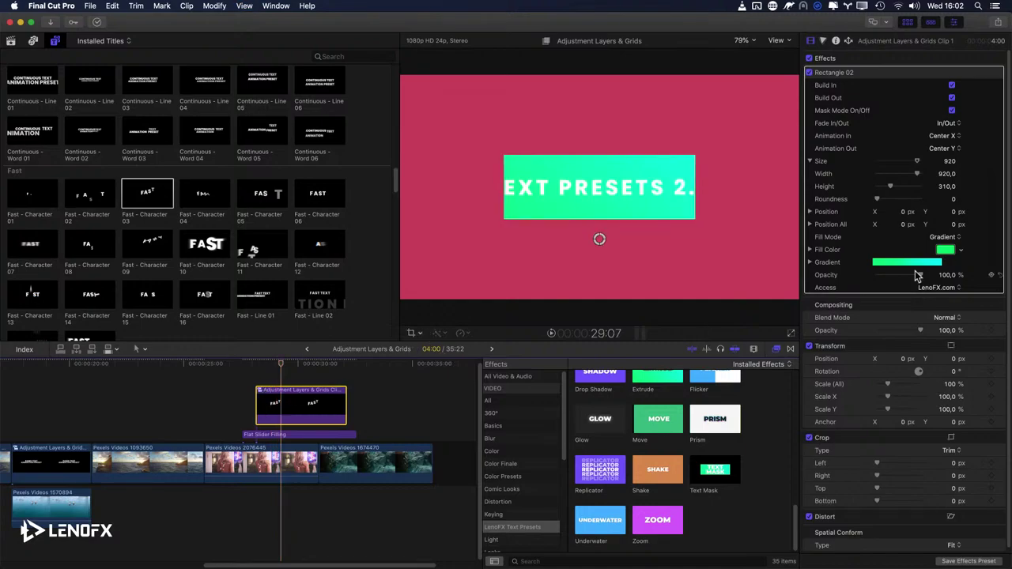
Step: Set the rectangle's Fill Mode to Color and choose the white Snow pencil
{"action": "left_click", "coordinate": [944, 237]}
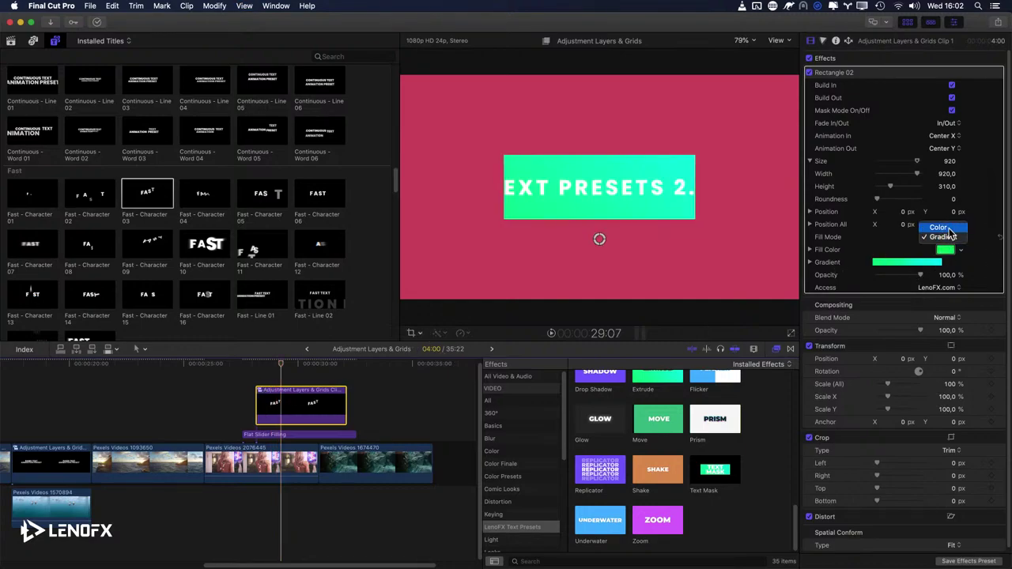
{"action": "left_click", "coordinate": [952, 229]}
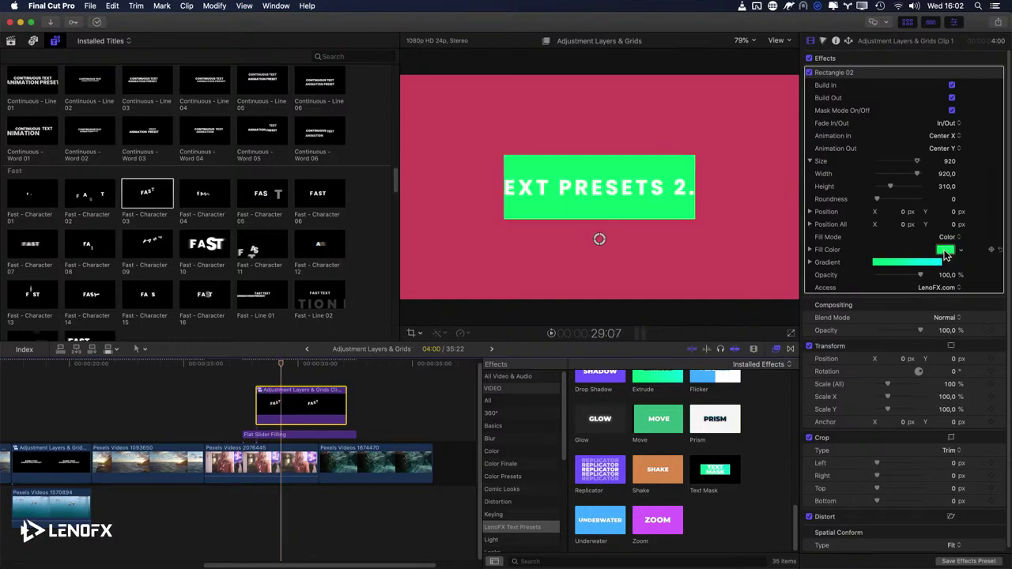
{"action": "left_click", "coordinate": [946, 251]}
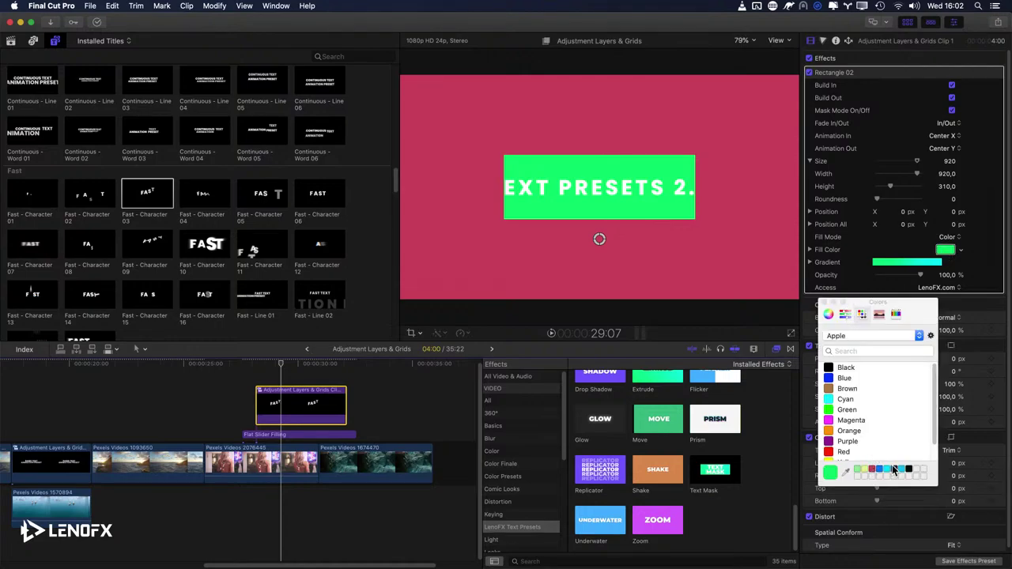
{"action": "left_click", "coordinate": [895, 314]}
{"action": "left_click", "coordinate": [934, 369]}
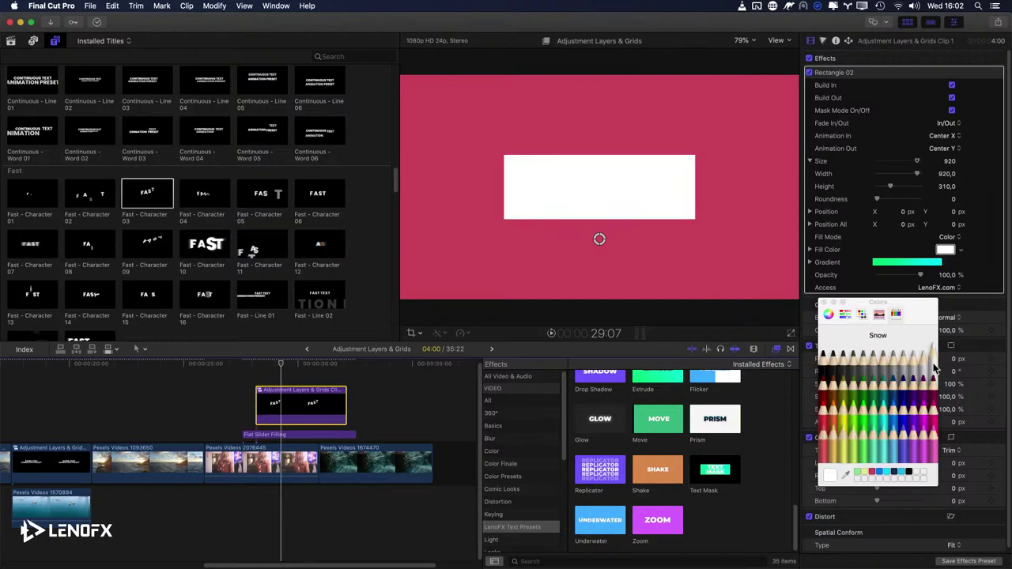
Step: Inside the compound clip, make the TEXT PRESETS 2.0 title text red, then go back to the project
{"action": "double_click", "coordinate": [321, 408]}
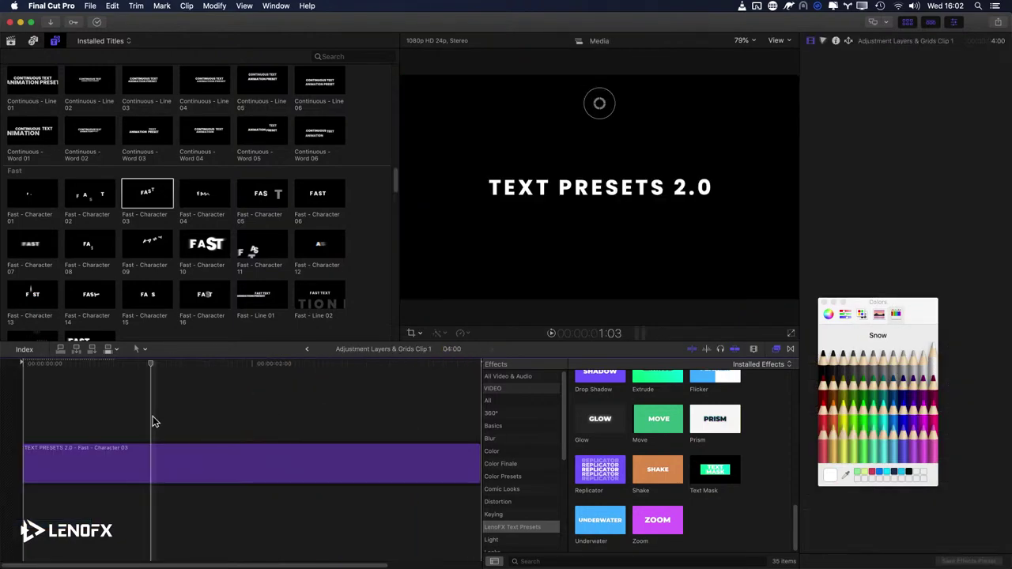
{"action": "left_click", "coordinate": [137, 464]}
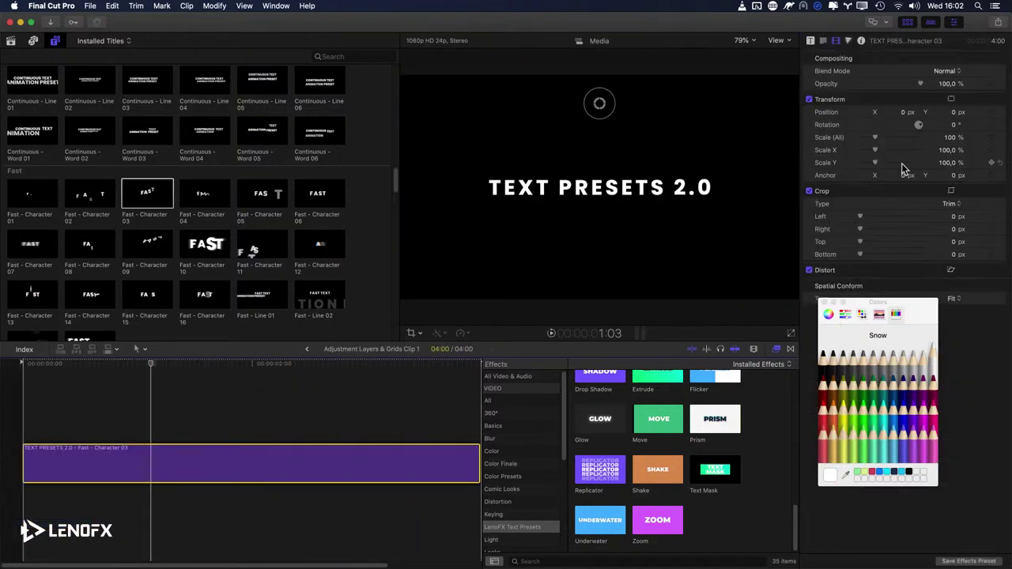
{"action": "left_click", "coordinate": [807, 41]}
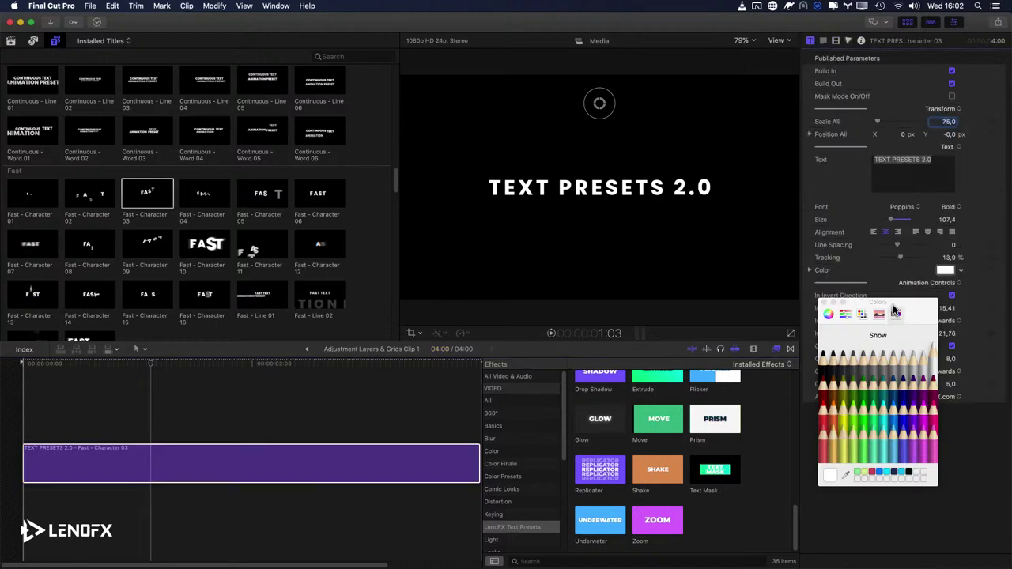
{"action": "left_click_drag", "start_coordinate": [889, 308], "coordinate": [840, 321]}
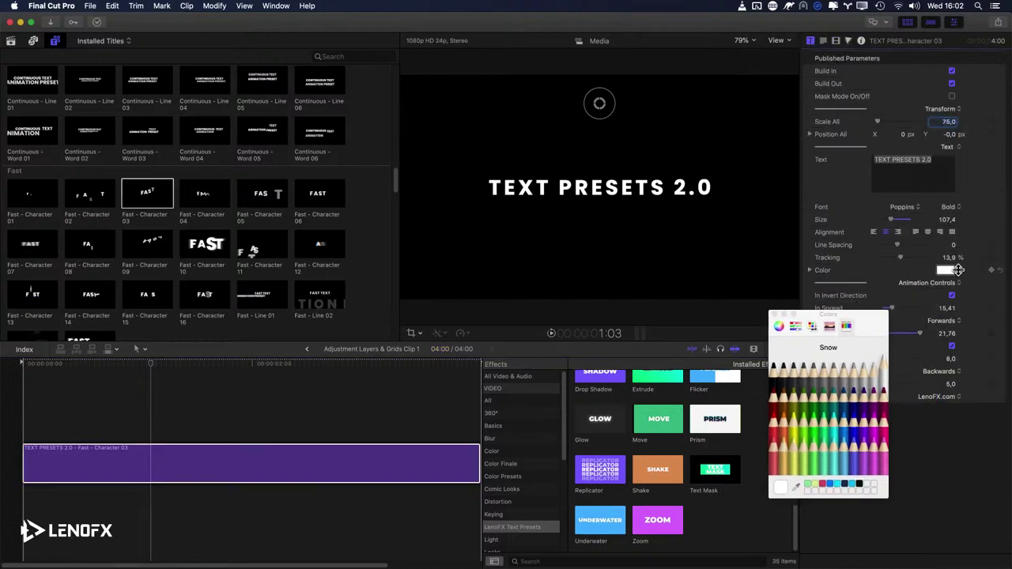
{"action": "left_click", "coordinate": [822, 484]}
{"action": "left_click", "coordinate": [774, 314]}
{"action": "left_click", "coordinate": [398, 424]}
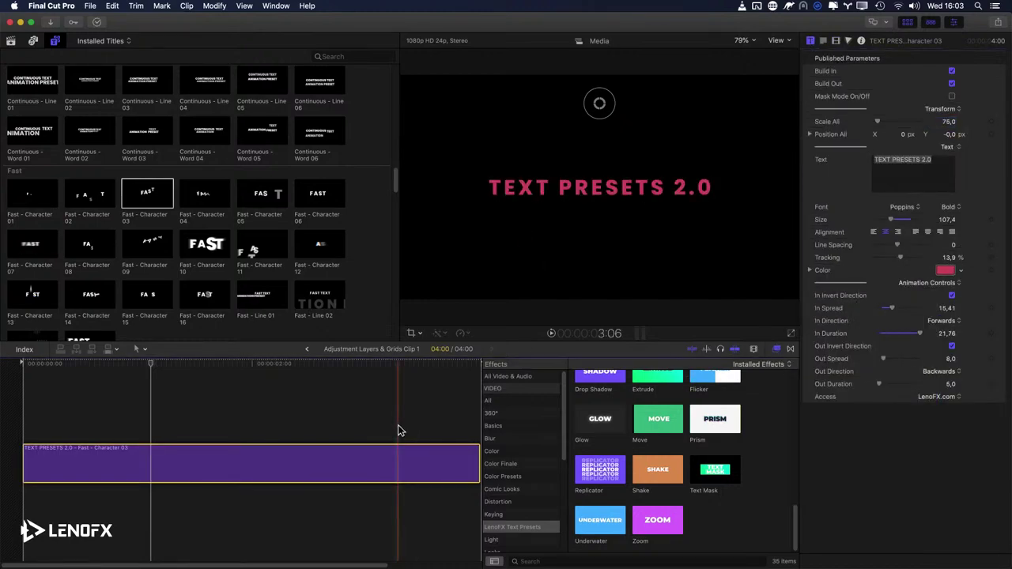
{"action": "left_click", "coordinate": [307, 350]}
Step: Set the adjustment layer's white rectangle to Width 1272 and Height 170
{"action": "key", "text": "cmd+4"}
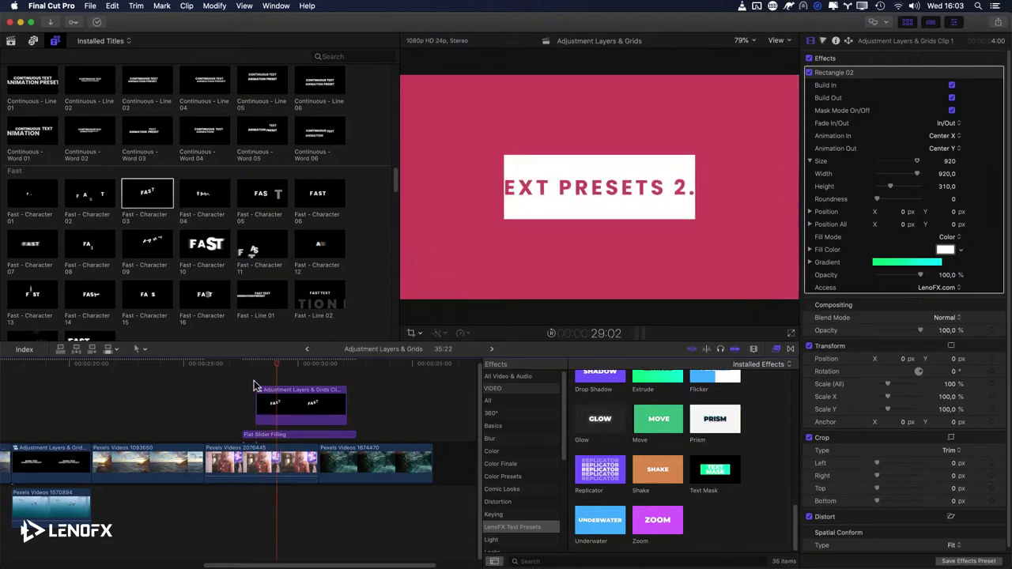
{"action": "left_click", "coordinate": [285, 364]}
{"action": "left_click", "coordinate": [291, 405]}
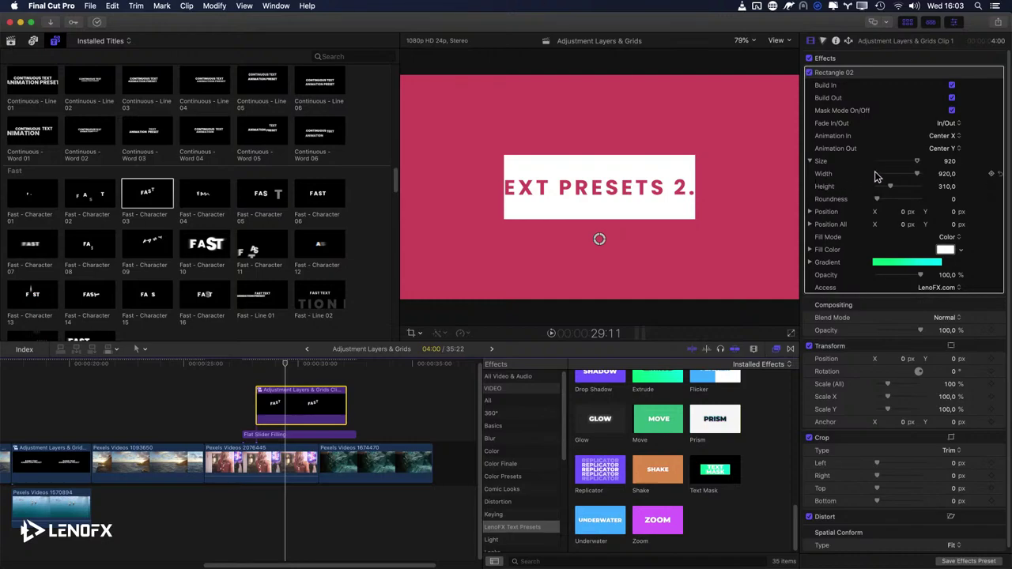
{"action": "mouse_move", "coordinate": [917, 175]}
{"action": "left_mouse_down"}
{"action": "mouse_move", "coordinate": [885, 174]}
{"action": "mouse_move", "coordinate": [942, 176]}
{"action": "mouse_move", "coordinate": [931, 189]}
{"action": "left_mouse_up"}
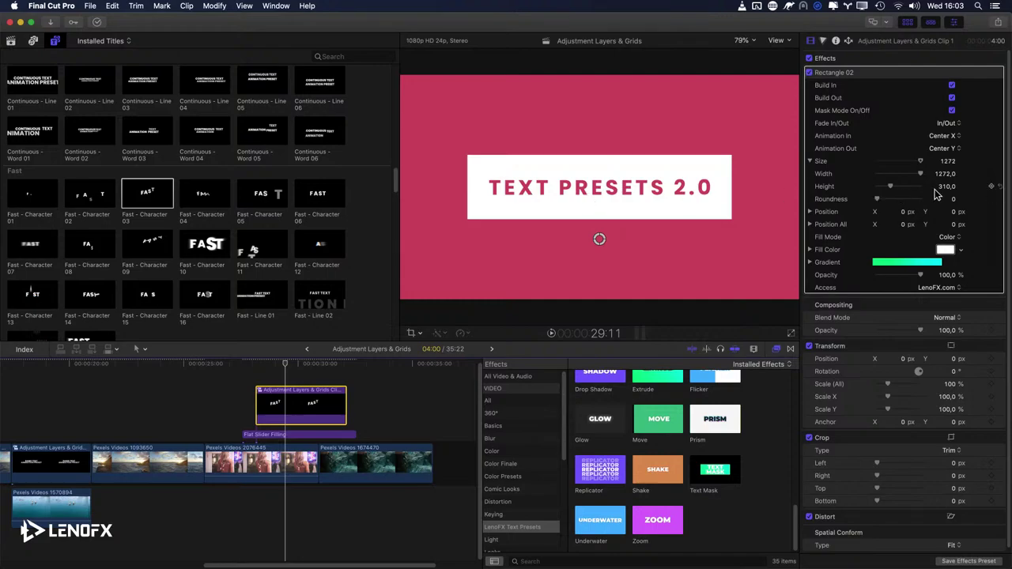
{"action": "left_click_drag", "start_coordinate": [891, 190], "coordinate": [882, 190]}
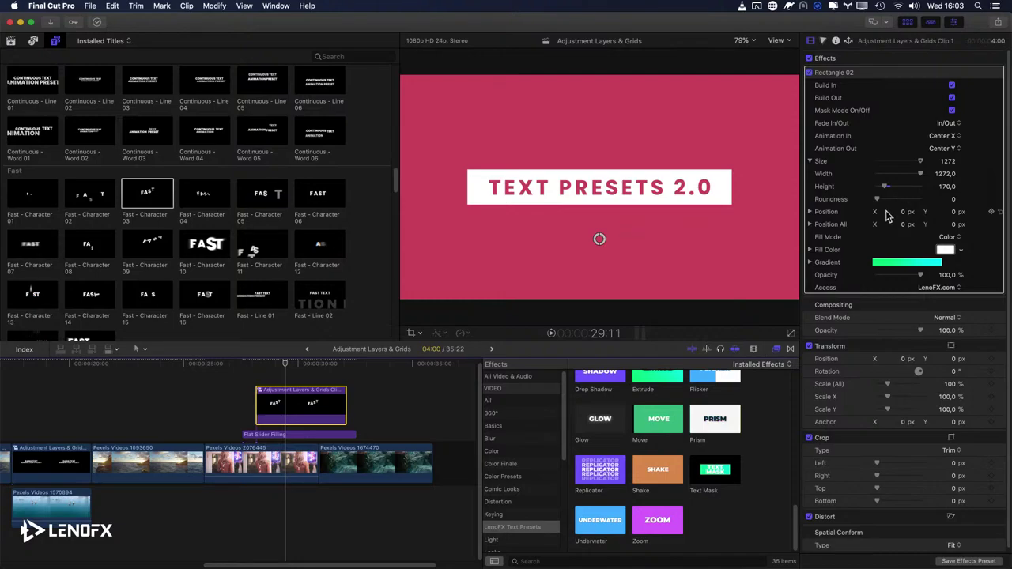
{"action": "key", "text": "space"}
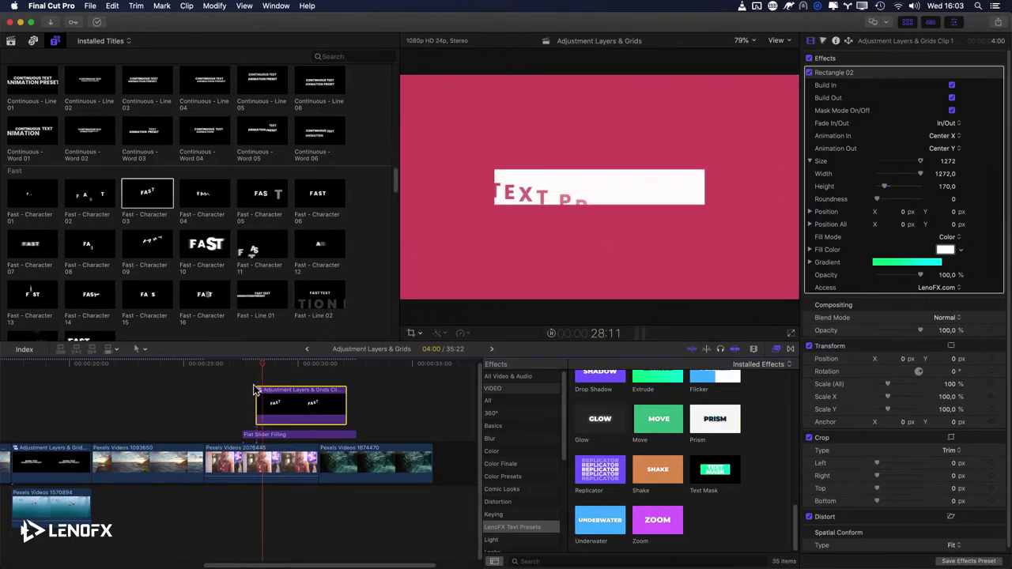
{"action": "left_click", "coordinate": [951, 98]}
{"action": "left_click", "coordinate": [951, 110]}
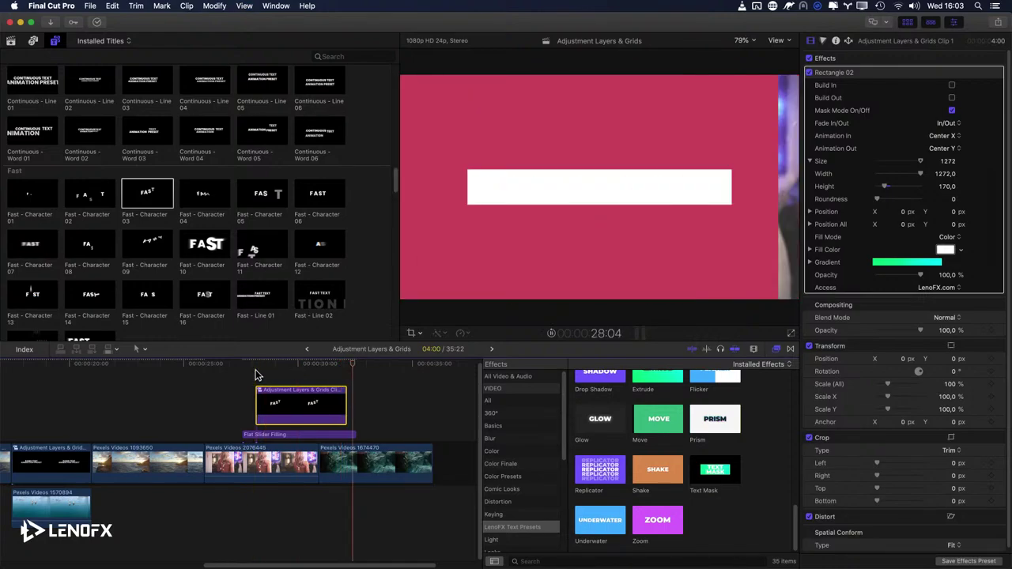
{"action": "left_click", "coordinate": [951, 84]}
{"action": "left_click", "coordinate": [951, 110]}
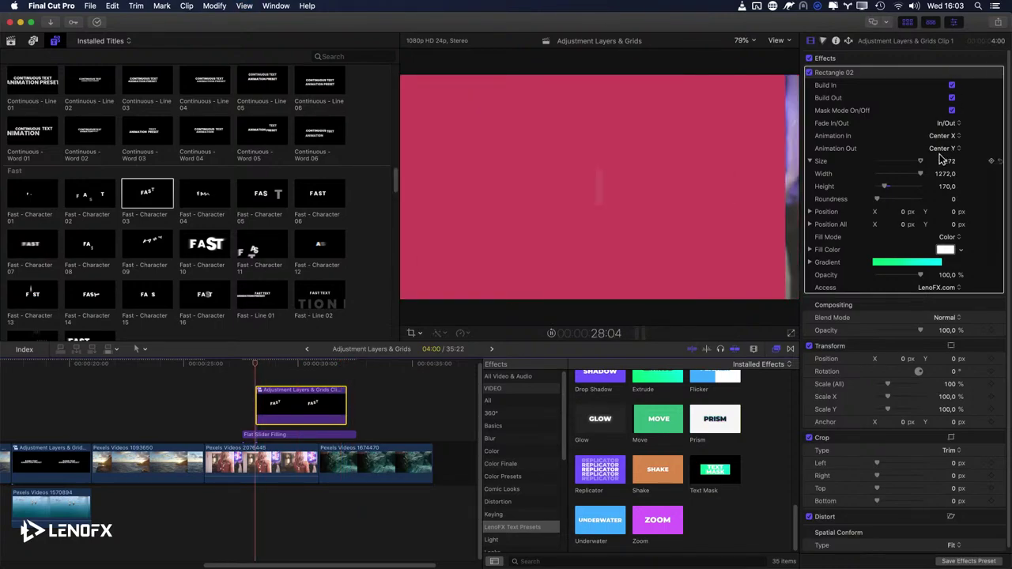
{"action": "key", "text": "space"}
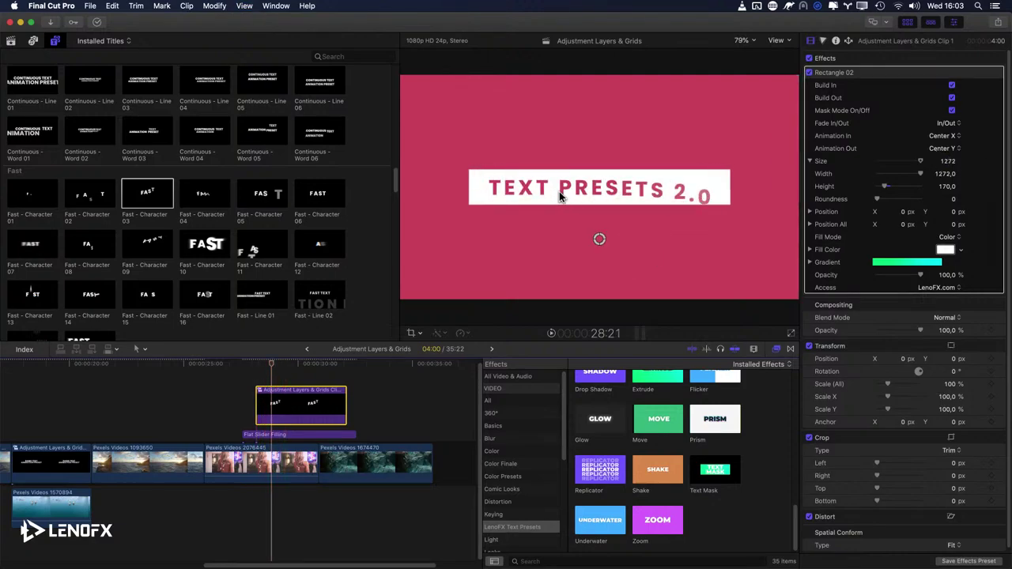
Step: Make the compound clip's title text Tangerine orange and go back to the main project
{"action": "double_click", "coordinate": [273, 421]}
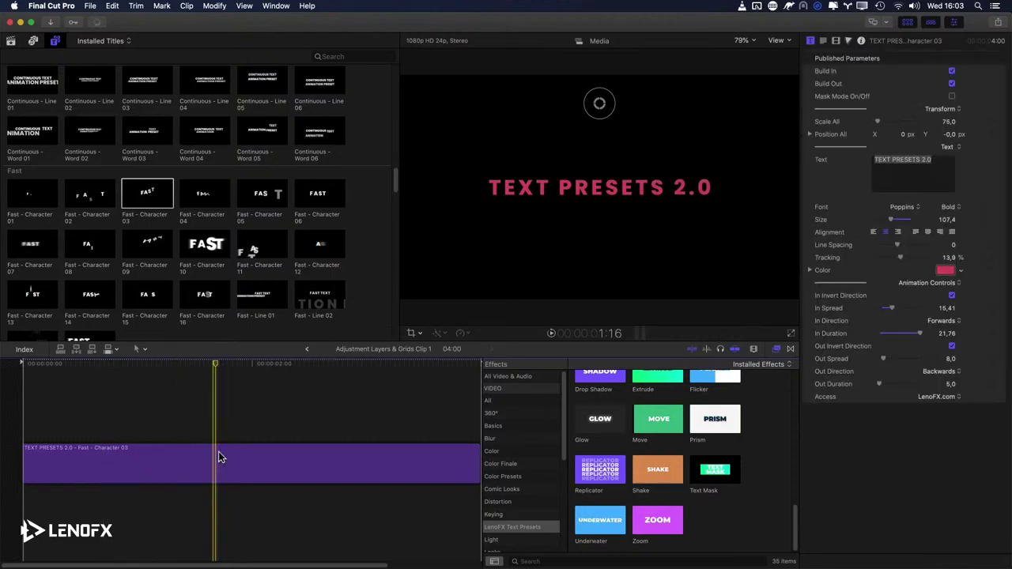
{"action": "left_click", "coordinate": [219, 451]}
{"action": "left_click", "coordinate": [947, 271]}
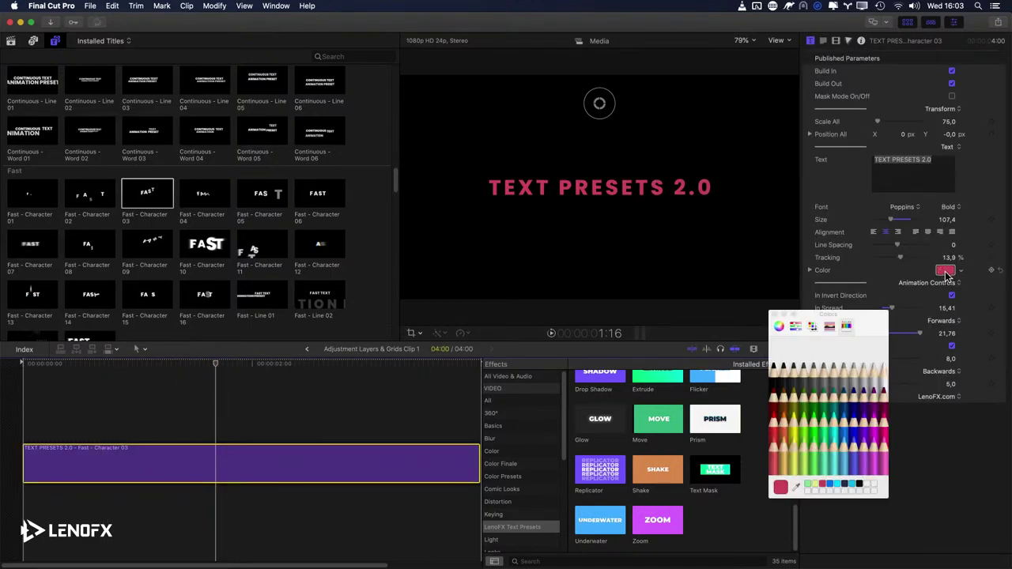
{"action": "left_click", "coordinate": [783, 425]}
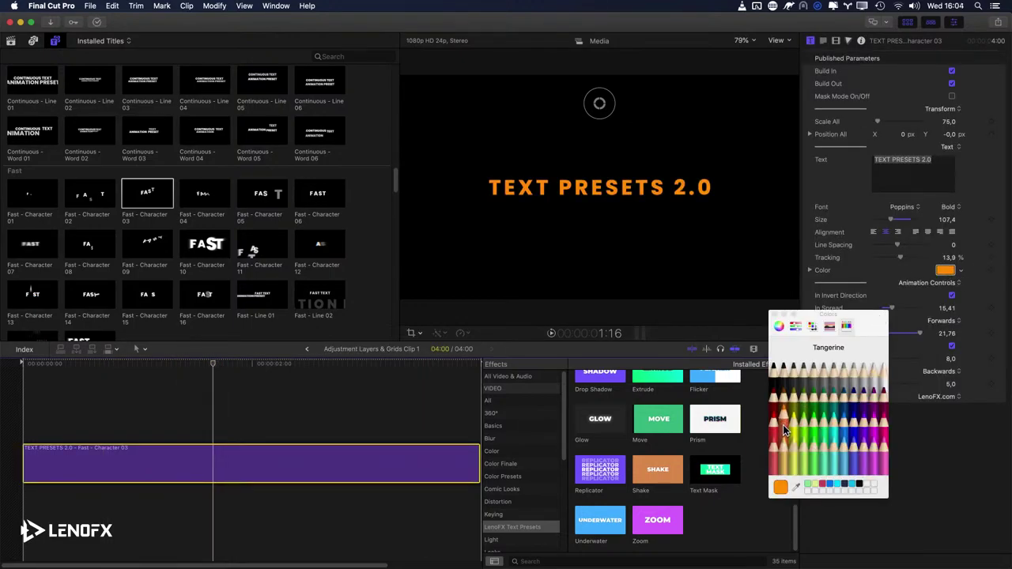
{"action": "left_click", "coordinate": [774, 315]}
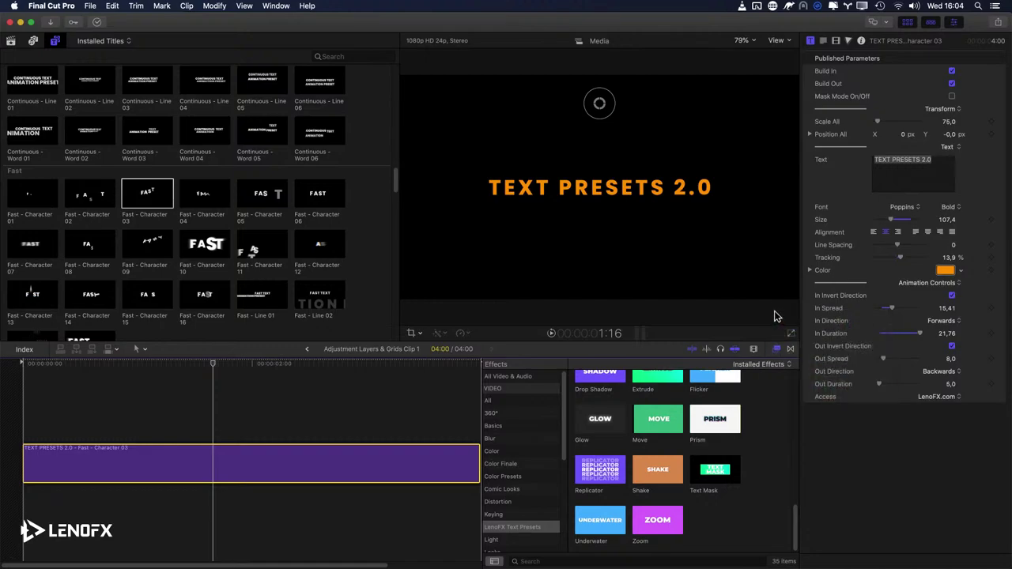
{"action": "key", "text": "super+bracketleft"}
{"action": "left_click", "coordinate": [592, 277]}
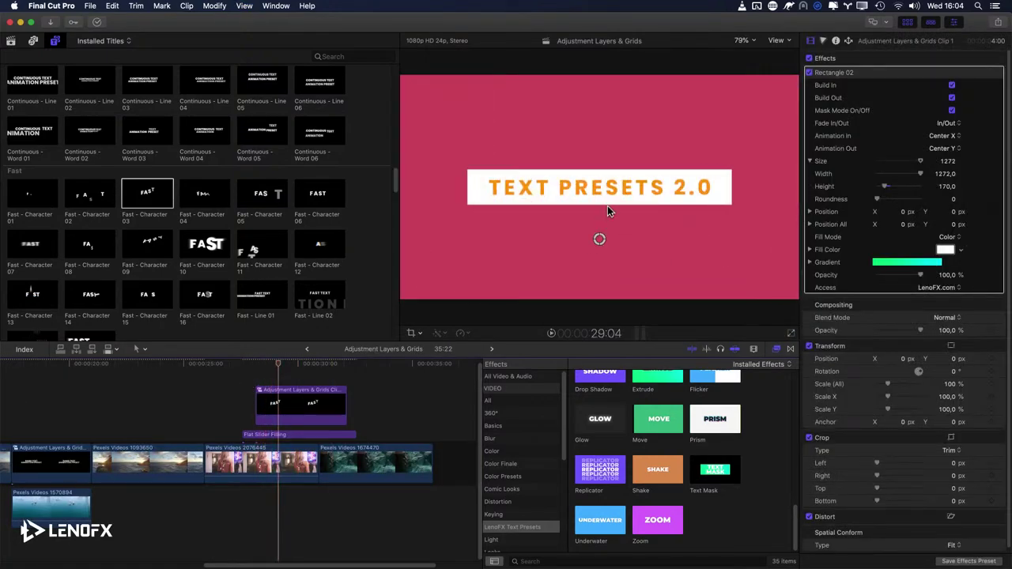
Step: Turn the rectangle's Mask Mode off and replay the title to compare with masking
{"action": "left_click", "coordinate": [265, 399]}
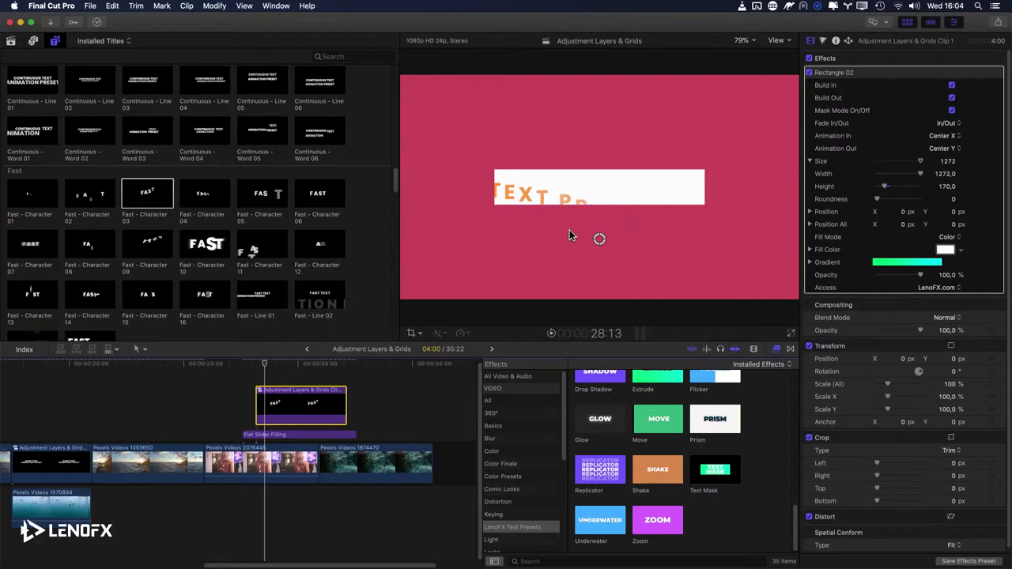
{"action": "left_click", "coordinate": [952, 111]}
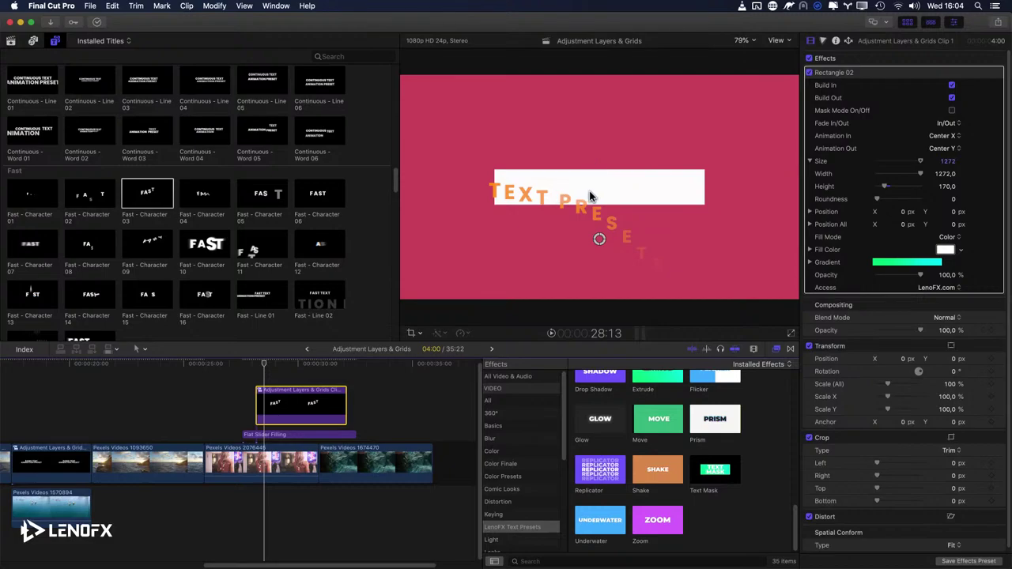
{"action": "key", "text": "space"}
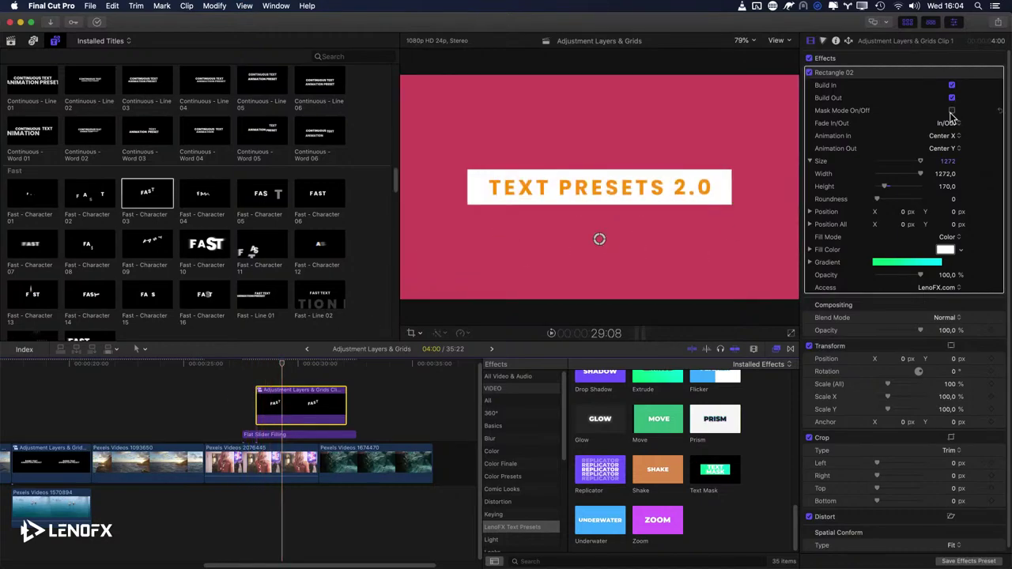
{"action": "key", "text": "/"}
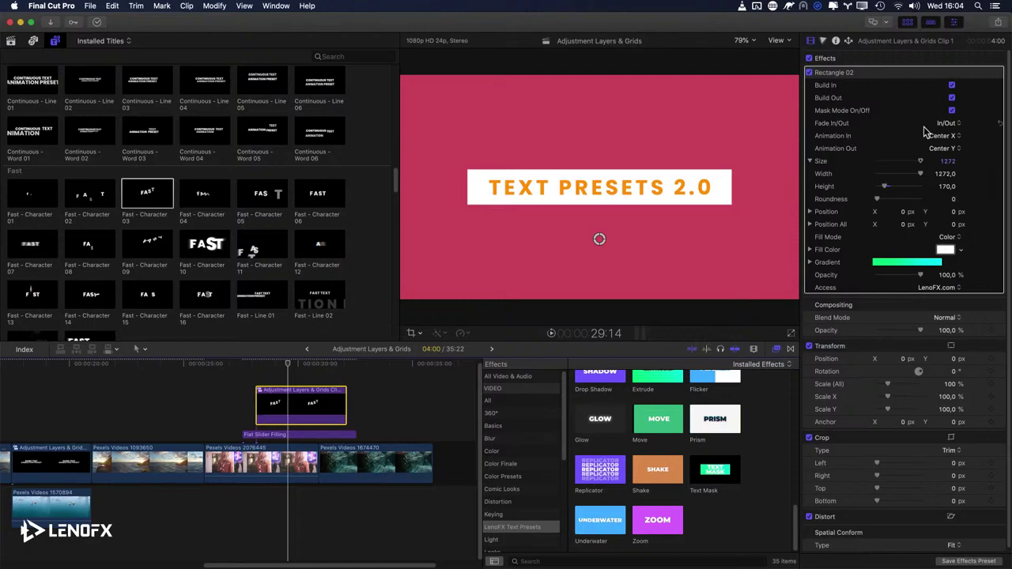
{"action": "left_click", "coordinate": [949, 124]}
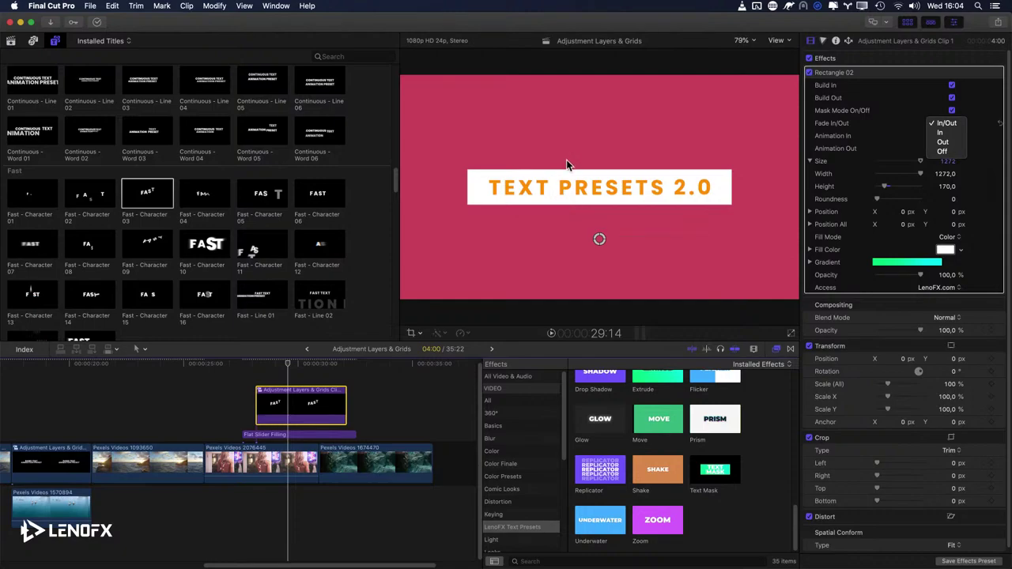
Step: Set the rectangle's Fade In/Out to Off, replay, and toggle Build In off and on
{"action": "key", "text": "Down"}
{"action": "left_click", "coordinate": [942, 151]}
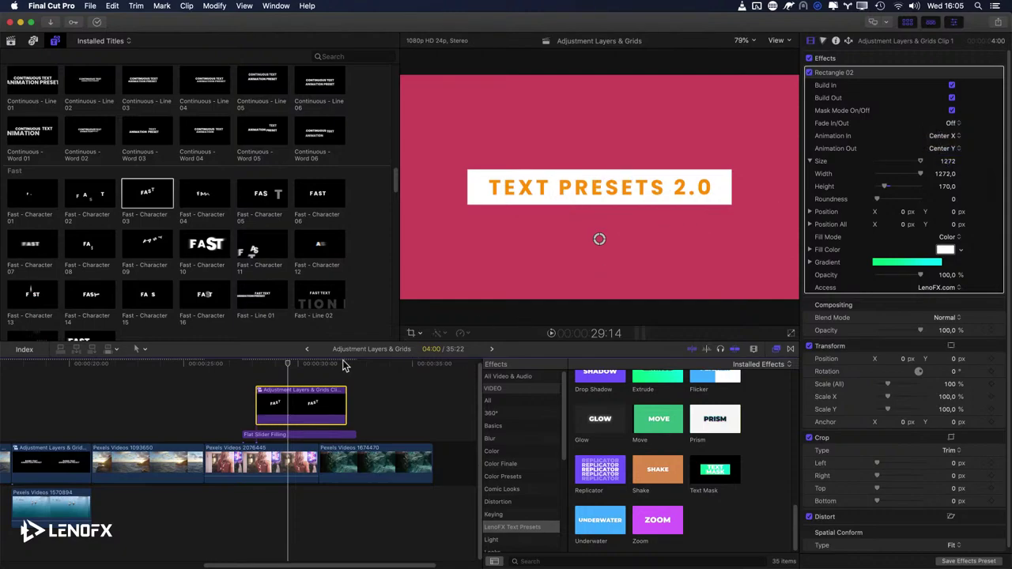
{"action": "key", "text": "/"}
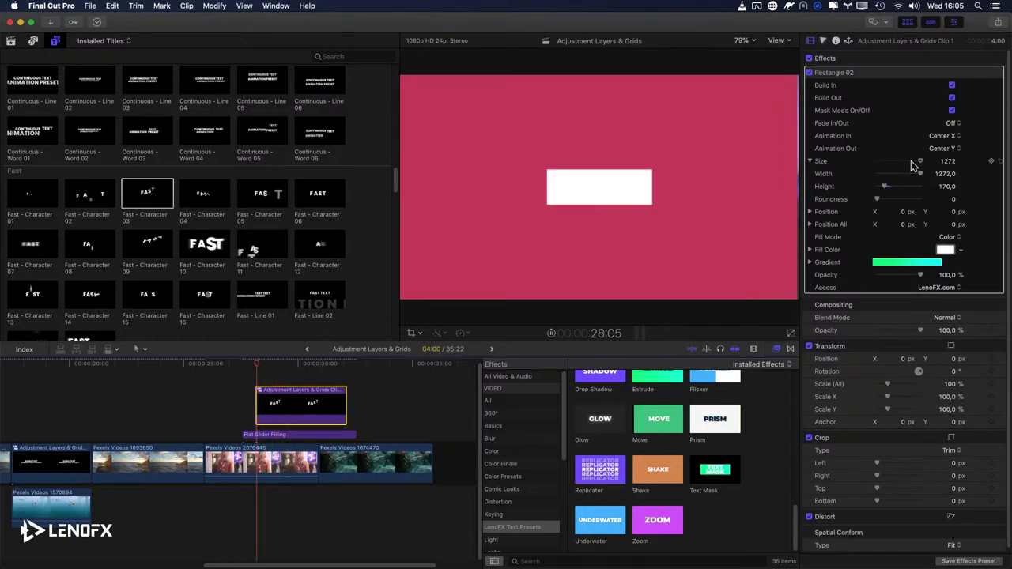
{"action": "left_click", "coordinate": [951, 85]}
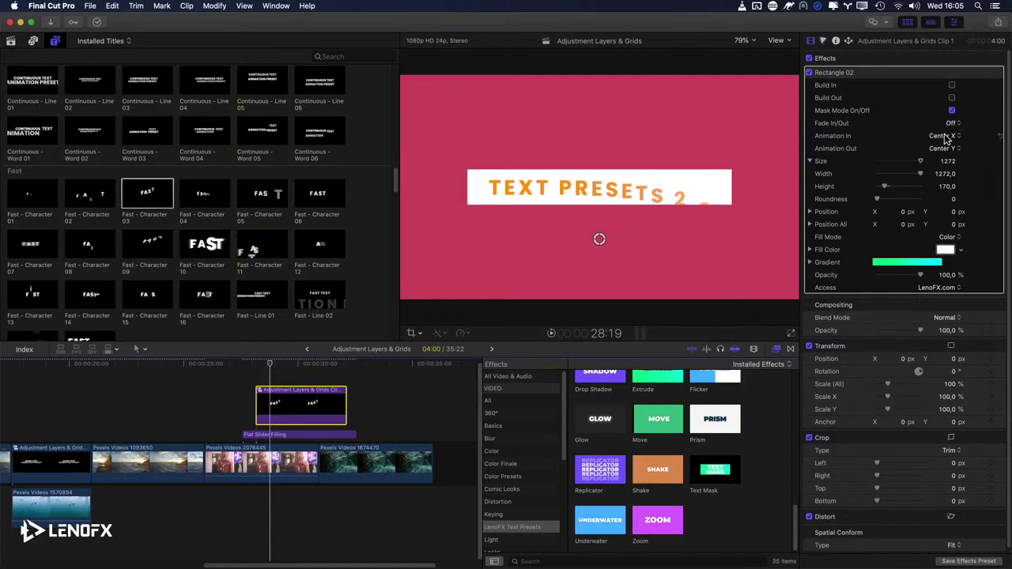
{"action": "left_click", "coordinate": [952, 86]}
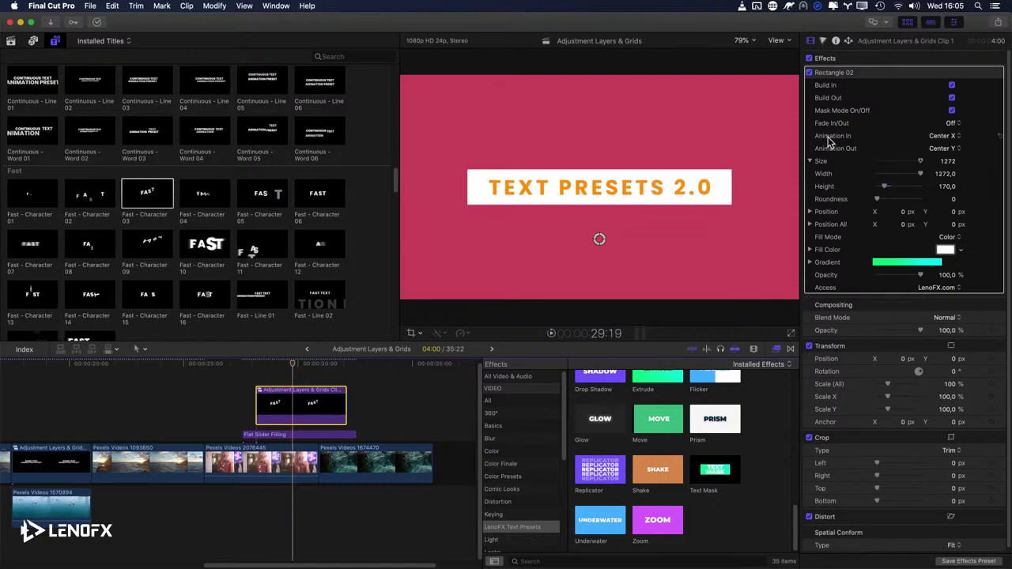
{"action": "left_click", "coordinate": [945, 136]}
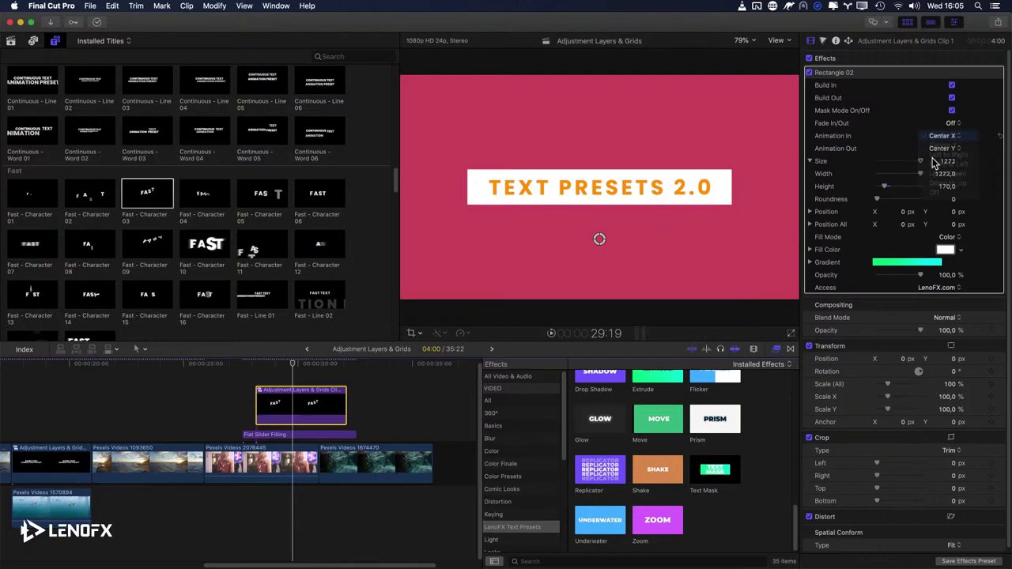
{"action": "left_click", "coordinate": [949, 145]}
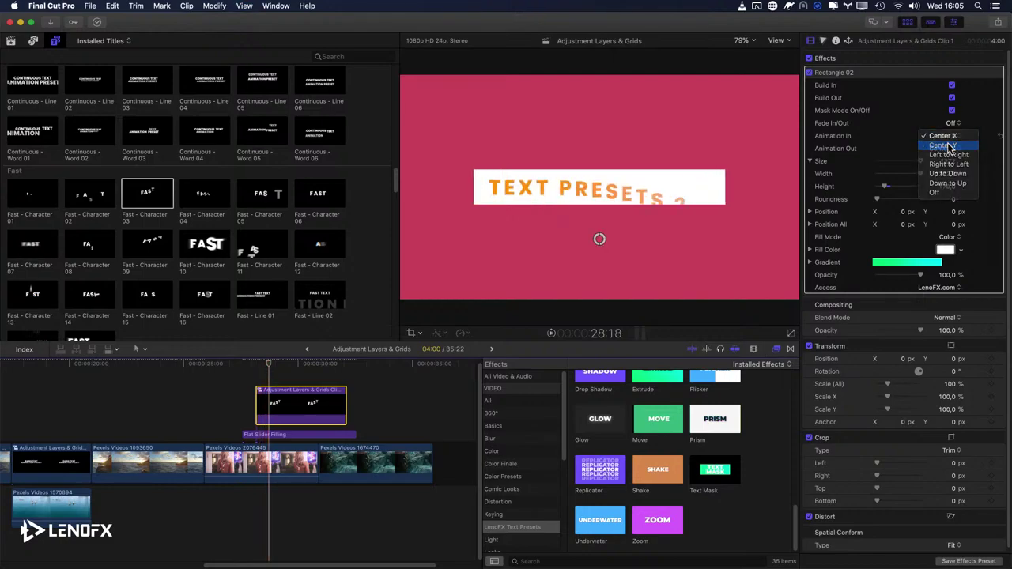
{"action": "left_click", "coordinate": [950, 149]}
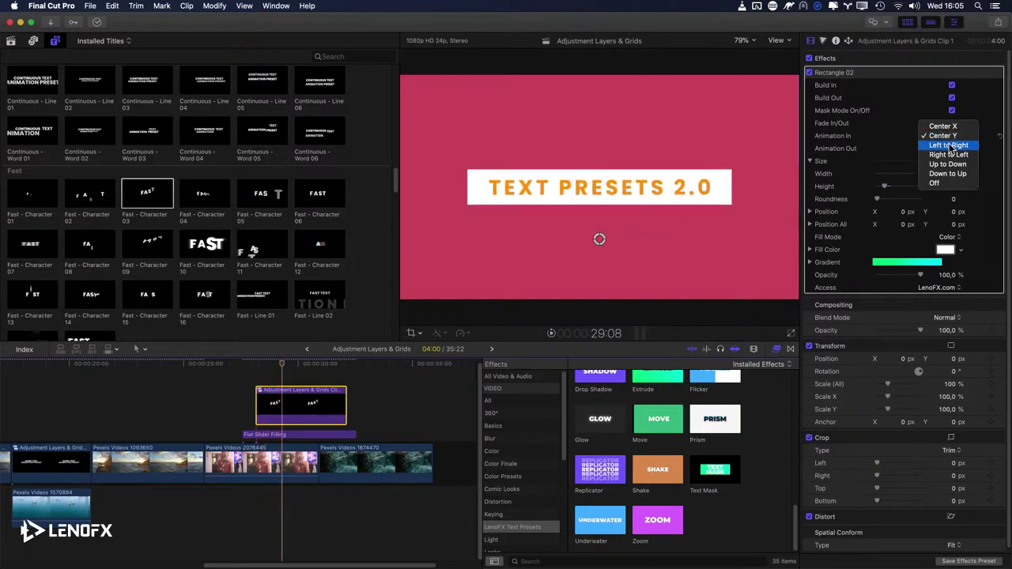
{"action": "left_click", "coordinate": [949, 146]}
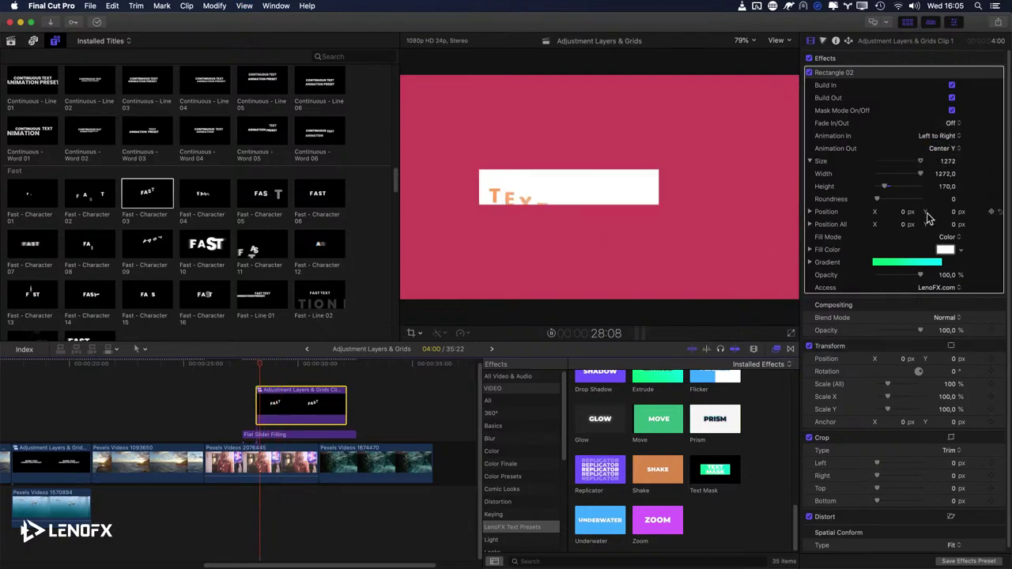
{"action": "left_click", "coordinate": [943, 135]}
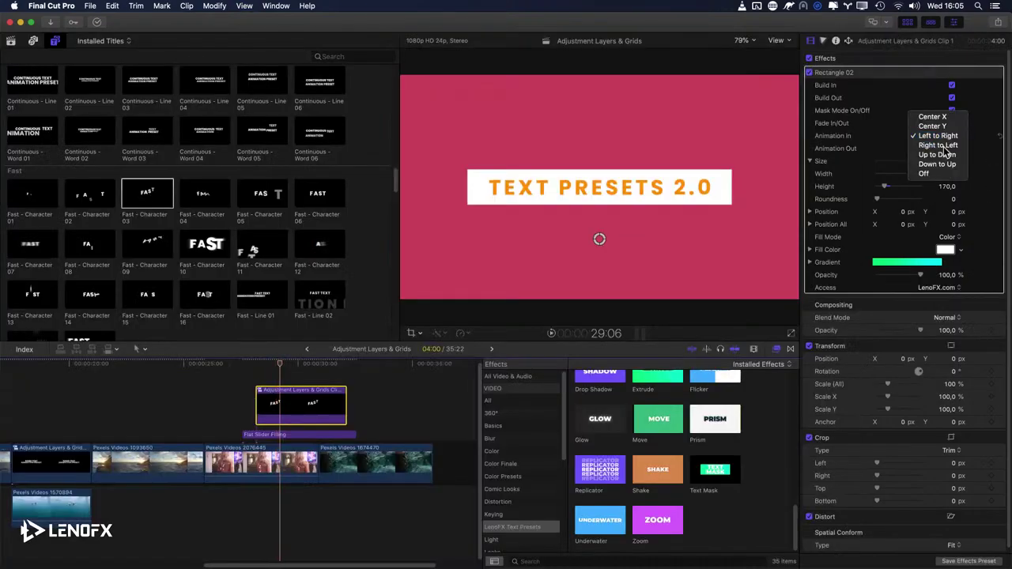
{"action": "left_click", "coordinate": [941, 177]}
{"action": "left_click", "coordinate": [943, 136]}
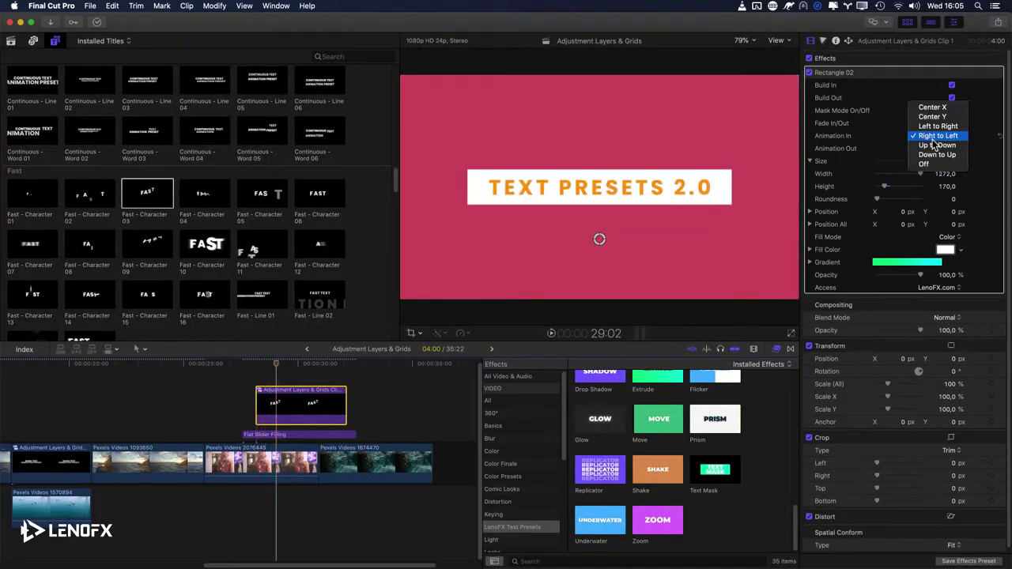
{"action": "left_click", "coordinate": [948, 147]}
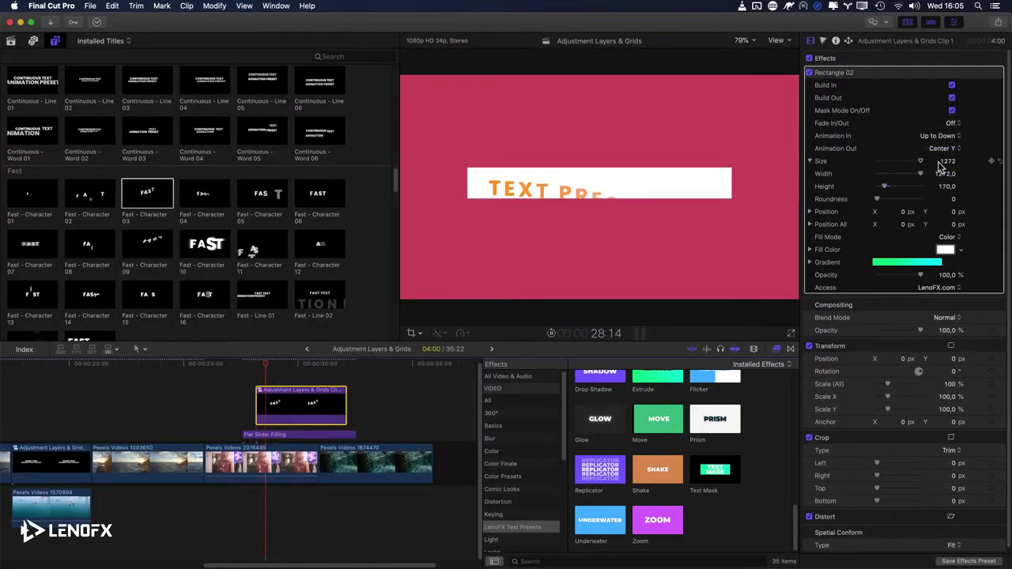
{"action": "left_click", "coordinate": [945, 136]}
{"action": "left_click", "coordinate": [947, 147]}
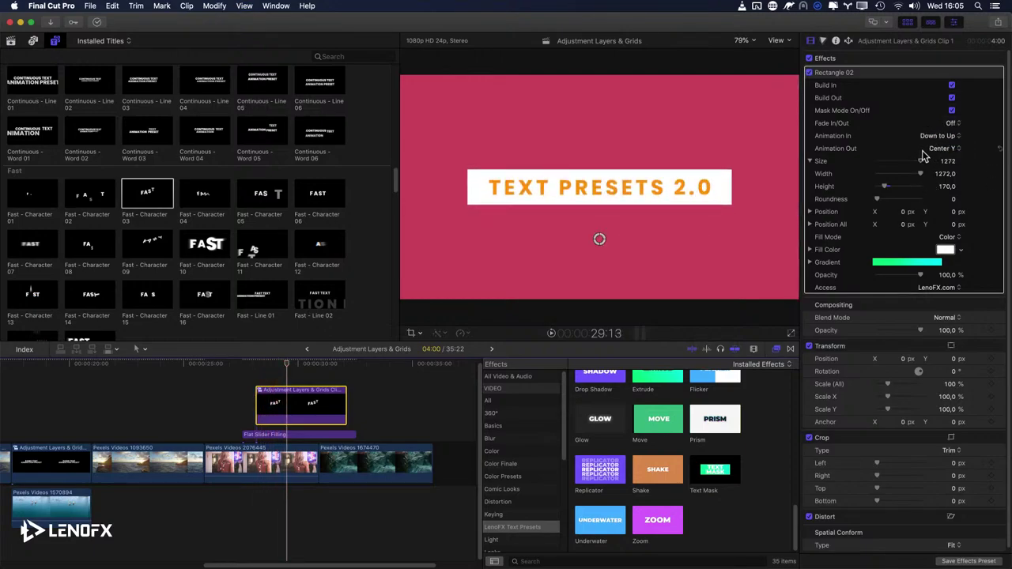
{"action": "left_click", "coordinate": [940, 136]}
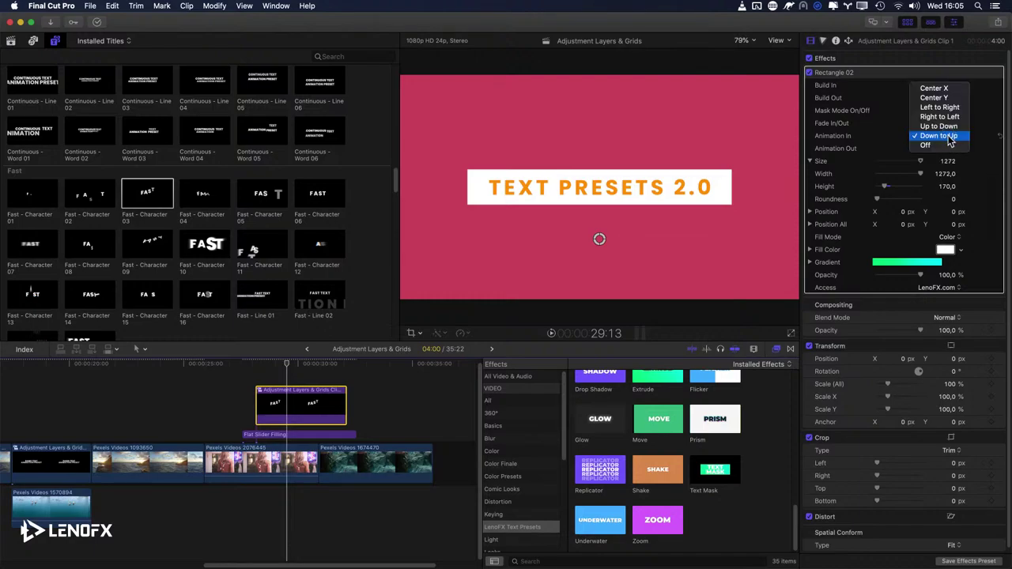
{"action": "left_click", "coordinate": [940, 92]}
{"action": "key", "text": "shift+question"}
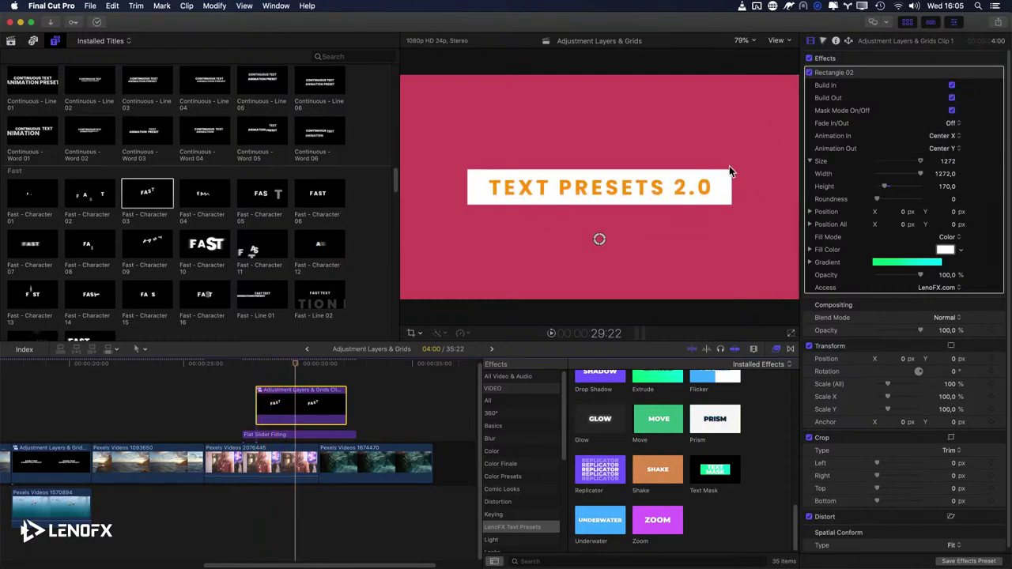
Step: Set the title box's Animation Out to Center X and preview the exit
{"action": "left_click", "coordinate": [945, 149]}
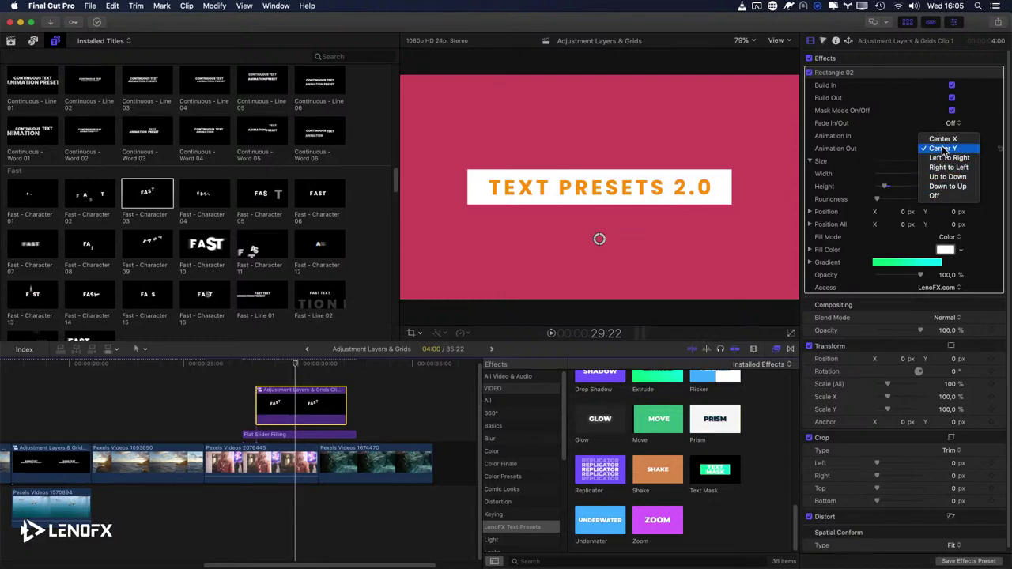
{"action": "left_click", "coordinate": [330, 379]}
{"action": "left_click", "coordinate": [332, 378]}
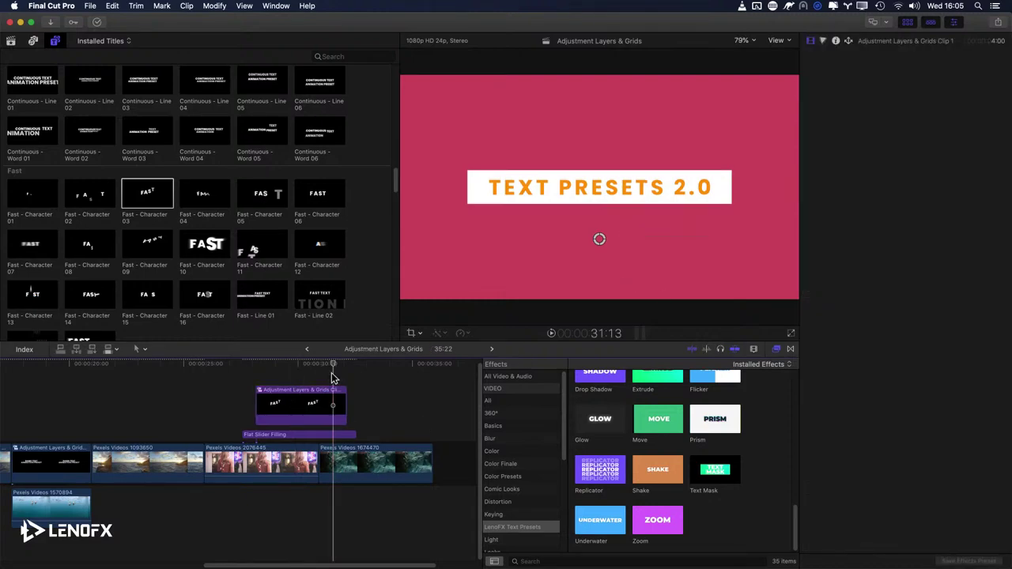
{"action": "key", "text": "space"}
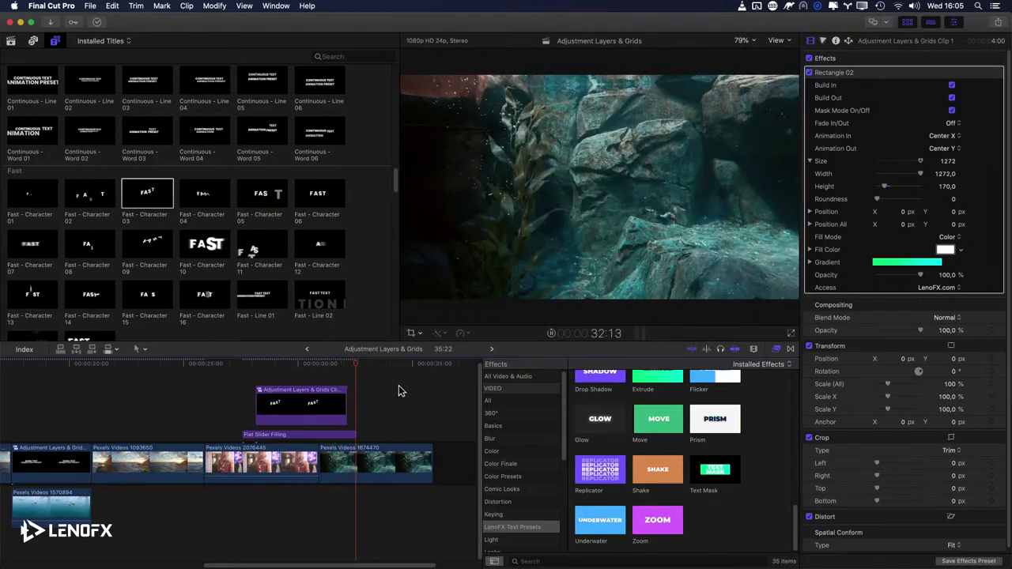
{"action": "key", "text": "space"}
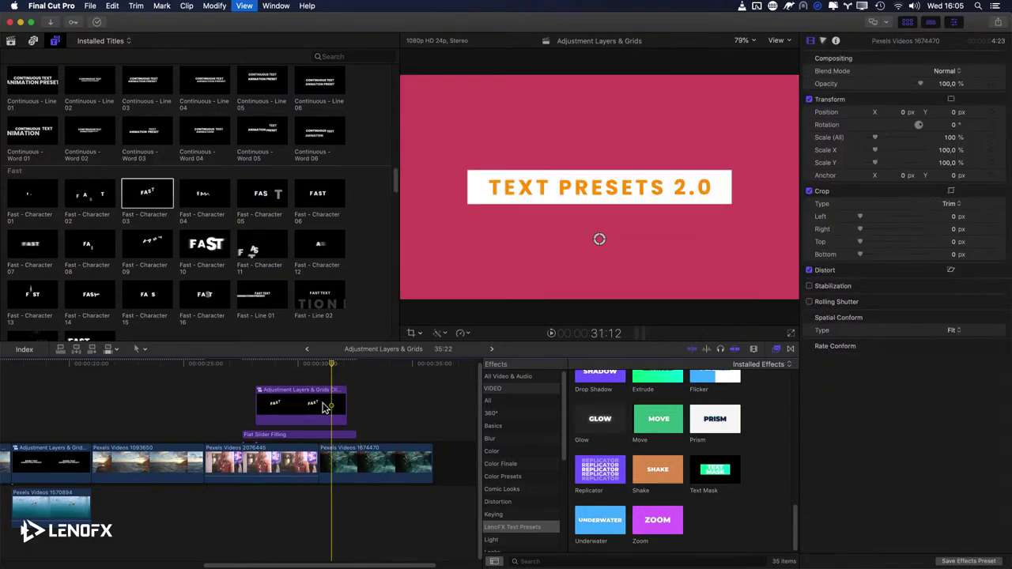
{"action": "left_click_drag", "start_coordinate": [332, 403], "coordinate": [340, 406]}
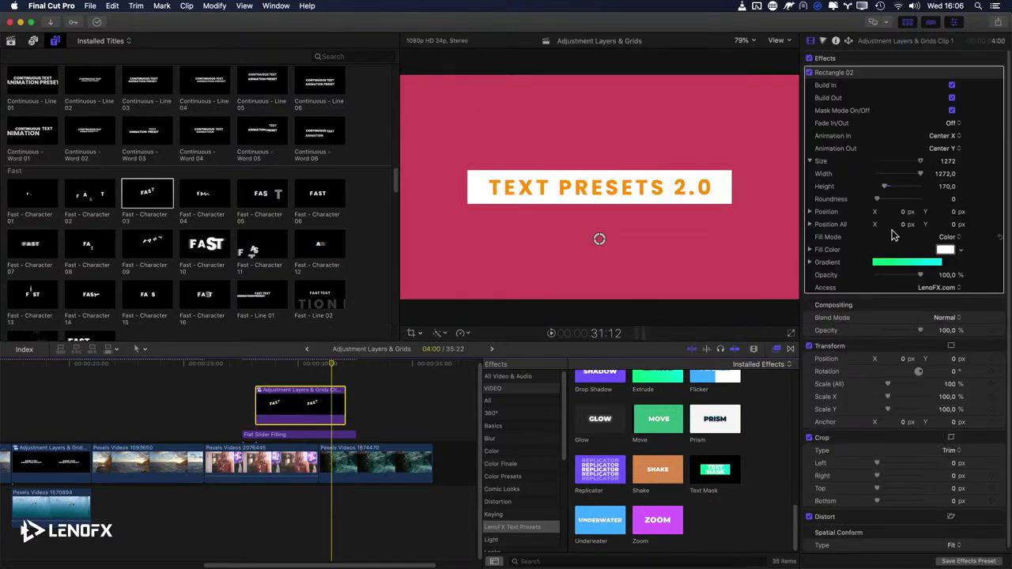
{"action": "left_click", "coordinate": [950, 156]}
{"action": "left_click", "coordinate": [942, 138]}
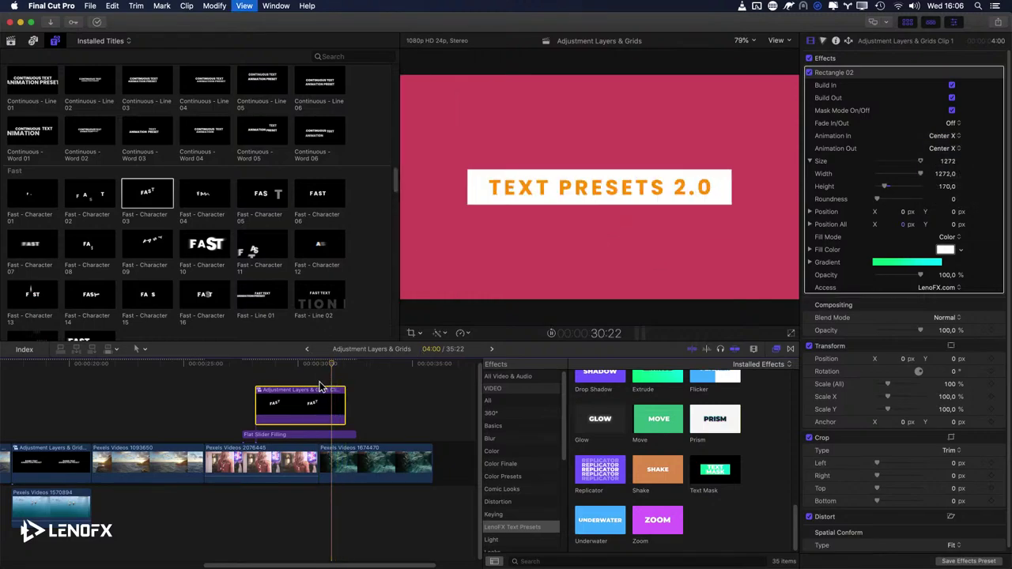
{"action": "key", "text": "space"}
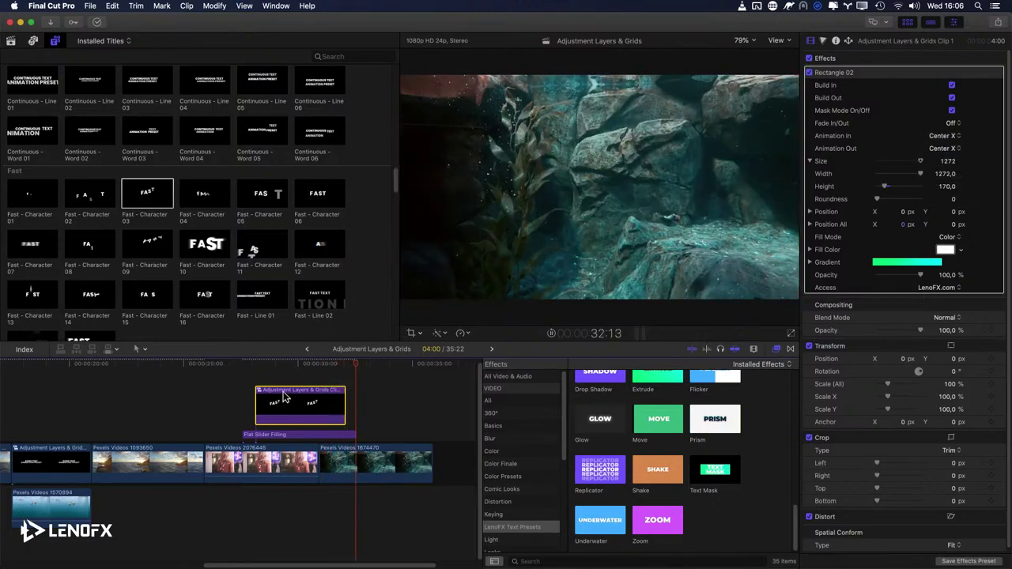
{"action": "left_click", "coordinate": [260, 393]}
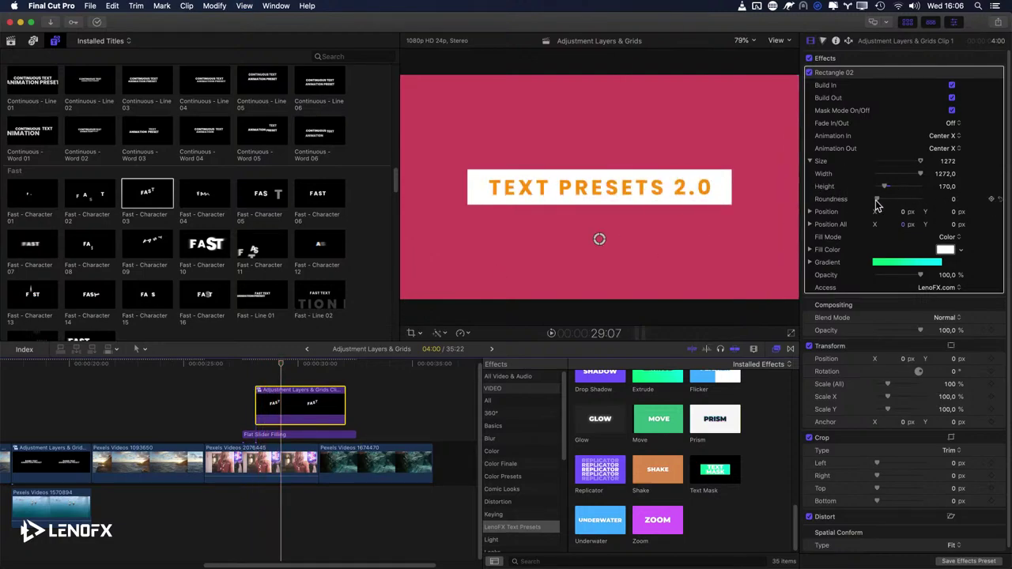
Step: Give the title box's corners Roundness 13 and replay the animation
{"action": "mouse_move", "coordinate": [877, 201]}
{"action": "left_mouse_down"}
{"action": "mouse_move", "coordinate": [985, 199]}
{"action": "mouse_move", "coordinate": [880, 206]}
{"action": "mouse_move", "coordinate": [893, 210]}
{"action": "left_mouse_up"}
{"action": "key", "text": "shift+slash"}
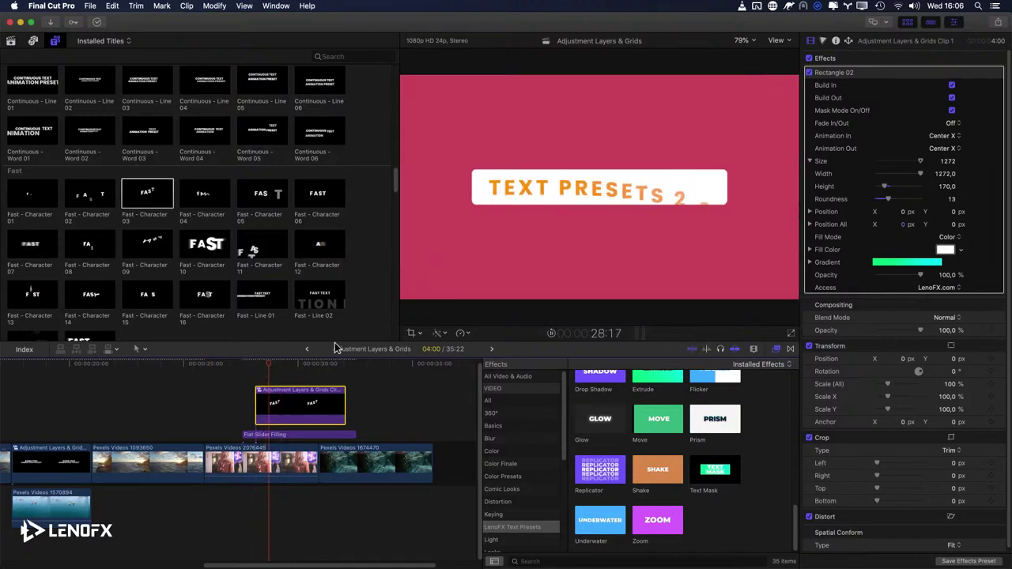
{"action": "key", "text": "space"}
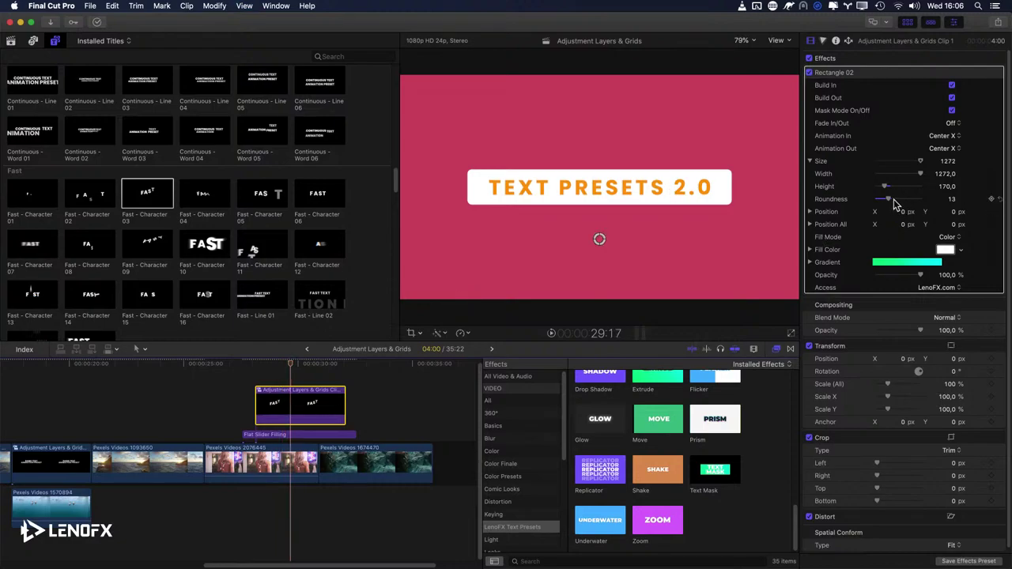
Step: Set the Rectangle 02 Roundness to 0 and leave the title box centred at 0 px
{"action": "left_click_drag", "start_coordinate": [893, 199], "coordinate": [830, 202]}
{"action": "left_click_drag", "start_coordinate": [904, 218], "coordinate": [901, 224]}
{"action": "key", "text": "super+z"}
{"action": "left_click_drag", "start_coordinate": [599, 240], "coordinate": [621, 245]}
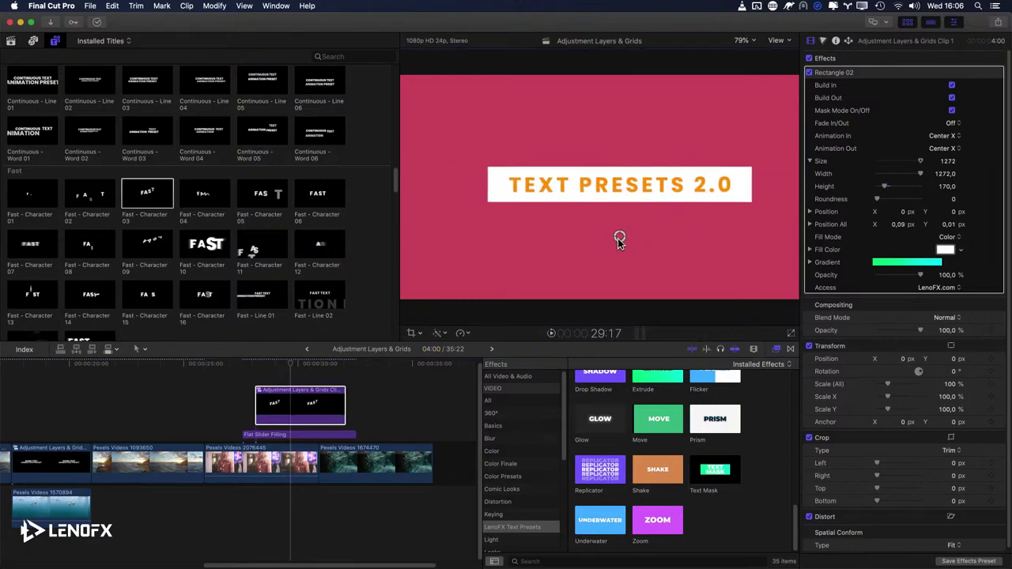
{"action": "key", "text": "super+z"}
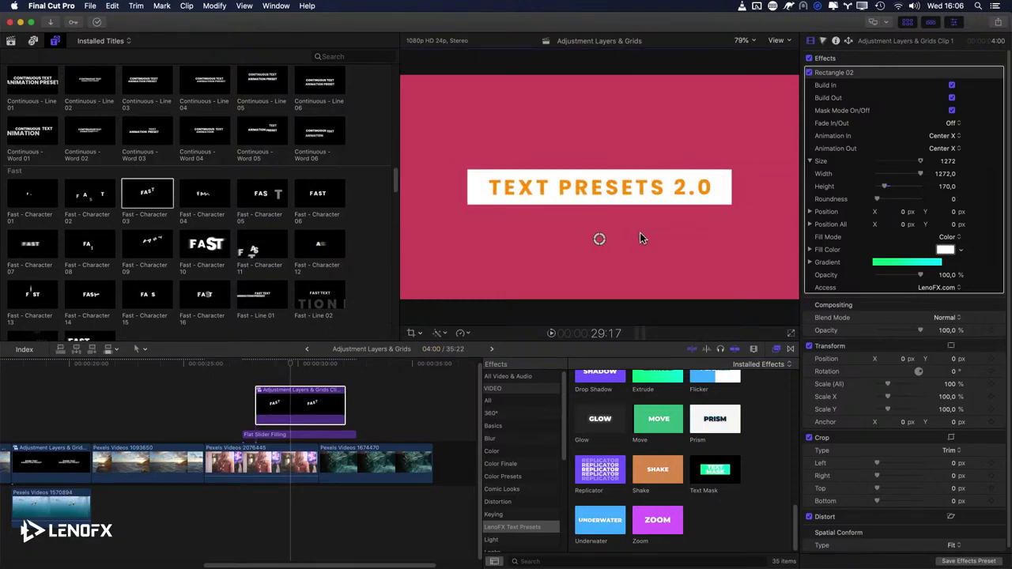
Step: Keep the title box's solid colour fill white after briefly trying blue
{"action": "left_click", "coordinate": [947, 238]}
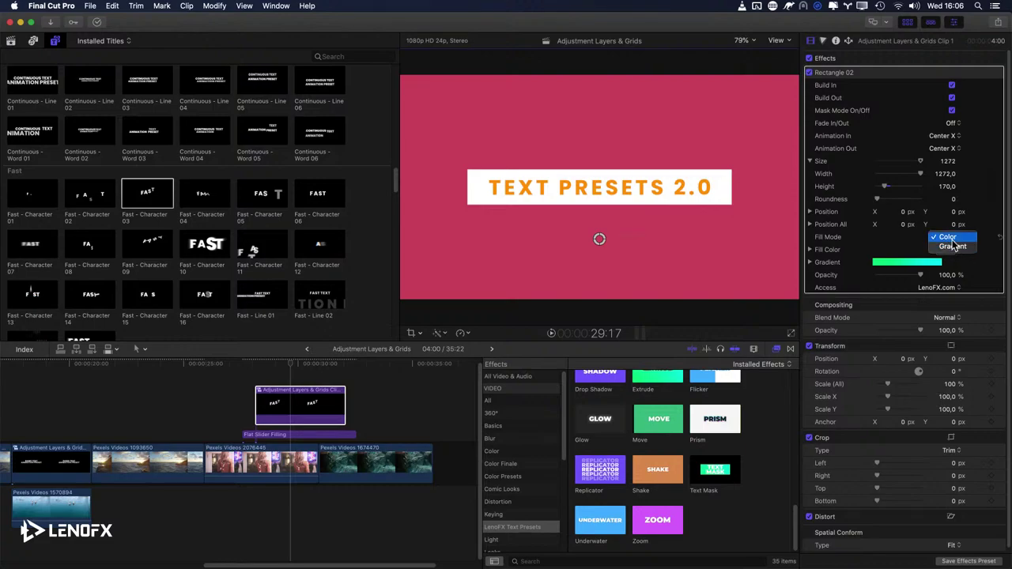
{"action": "left_click", "coordinate": [948, 237]}
{"action": "left_click", "coordinate": [960, 250]}
{"action": "left_click", "coordinate": [927, 326]}
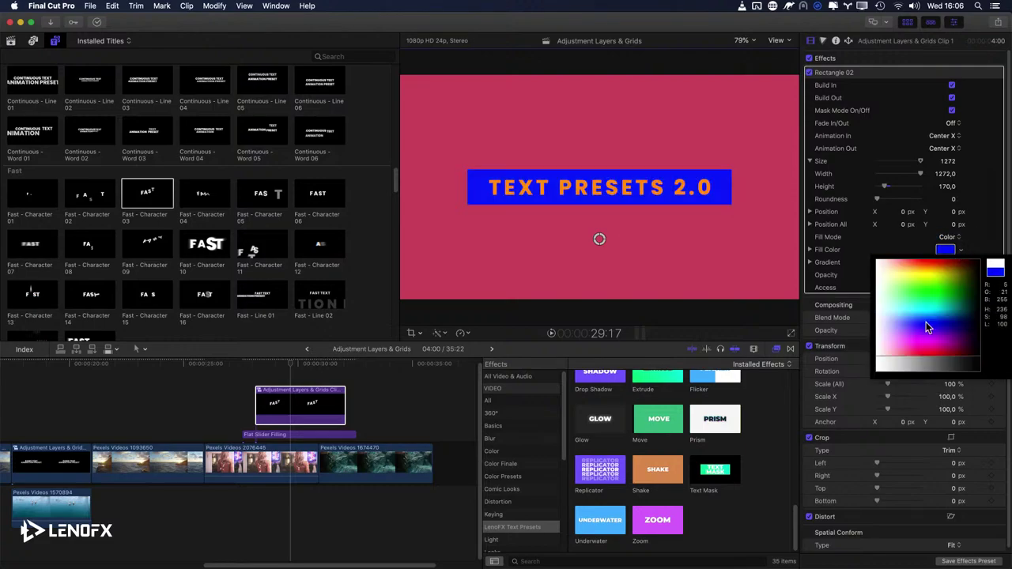
{"action": "left_click_drag", "start_coordinate": [925, 321], "coordinate": [775, 270]}
{"action": "left_click", "coordinate": [776, 269]}
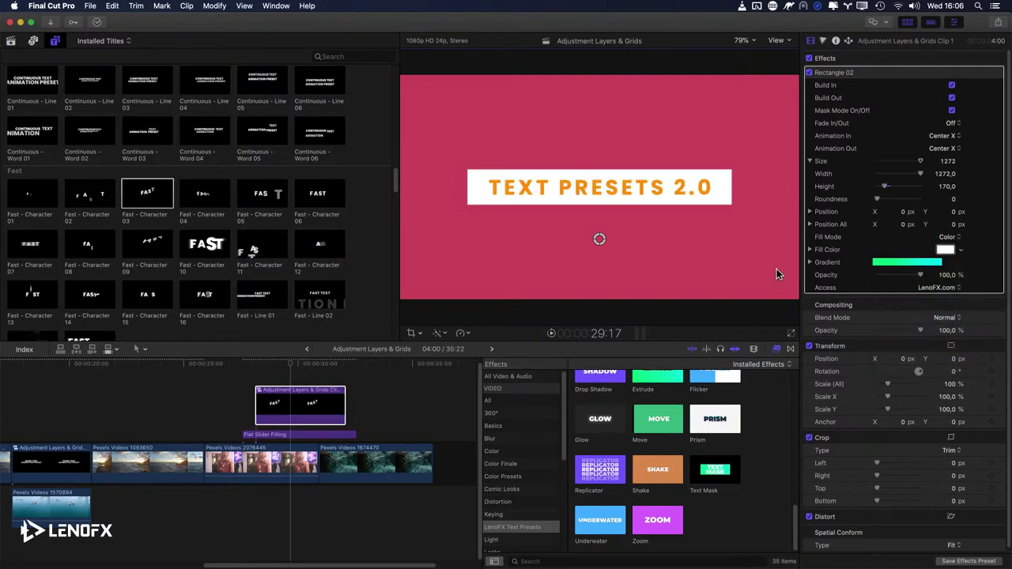
Step: Switch the box fill to a gradient running from blue on the left to purple on the right
{"action": "left_click", "coordinate": [955, 237]}
{"action": "left_click", "coordinate": [961, 250]}
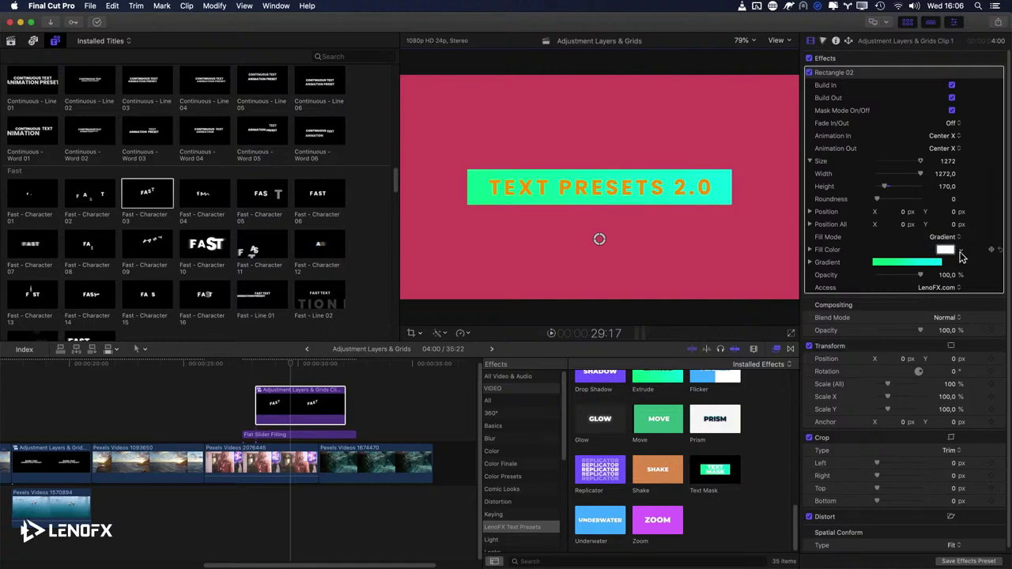
{"action": "left_click", "coordinate": [809, 263]}
{"action": "left_click", "coordinate": [809, 308]}
{"action": "left_click", "coordinate": [808, 306]}
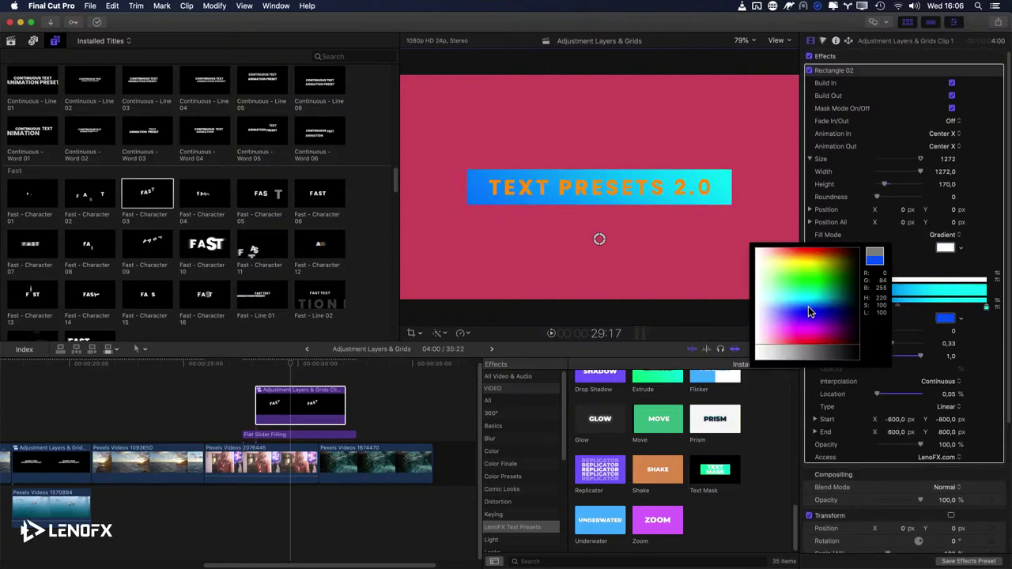
{"action": "left_click", "coordinate": [975, 309]}
{"action": "left_click", "coordinate": [986, 308]}
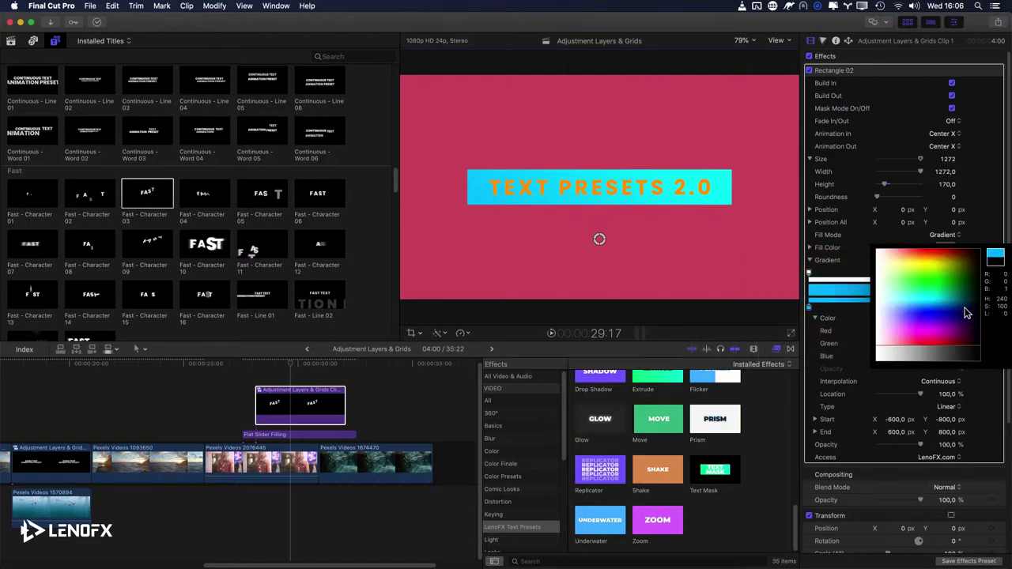
{"action": "left_click", "coordinate": [940, 323]}
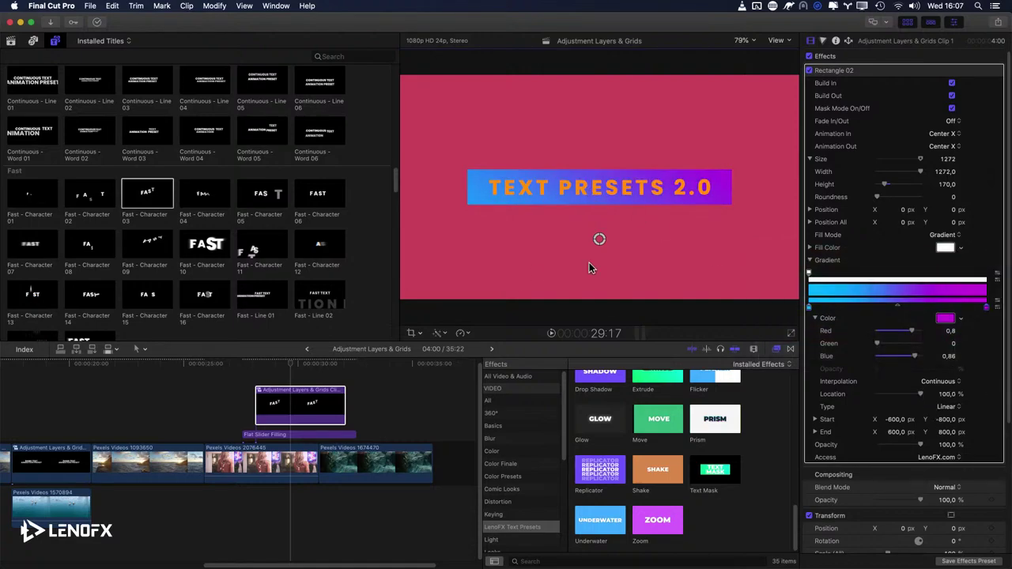
Step: Inside the compound clip, set the TEXT PRESETS 2.0 text colour to white, then return to the project
{"action": "double_click", "coordinate": [304, 407]}
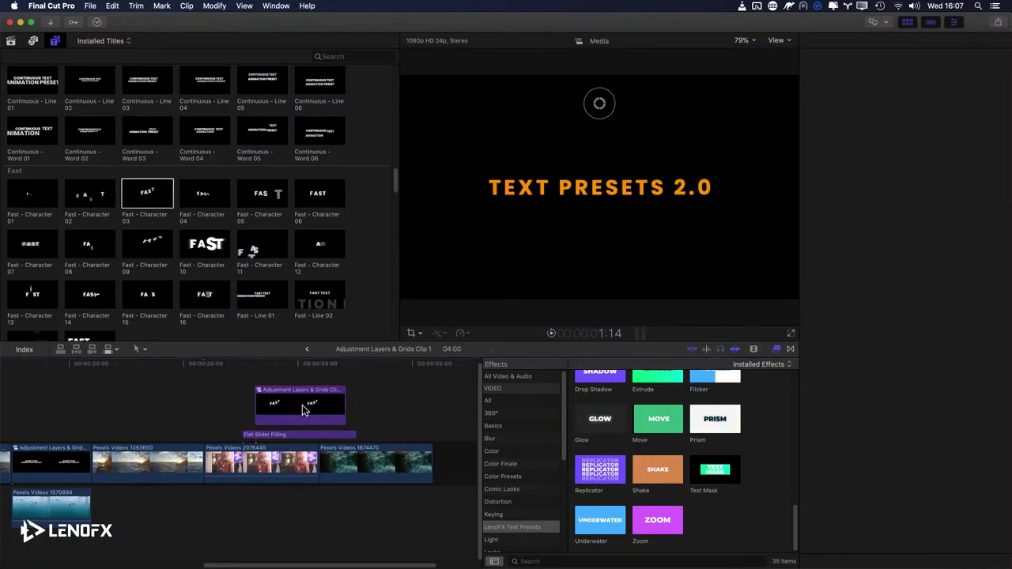
{"action": "left_click", "coordinate": [130, 462]}
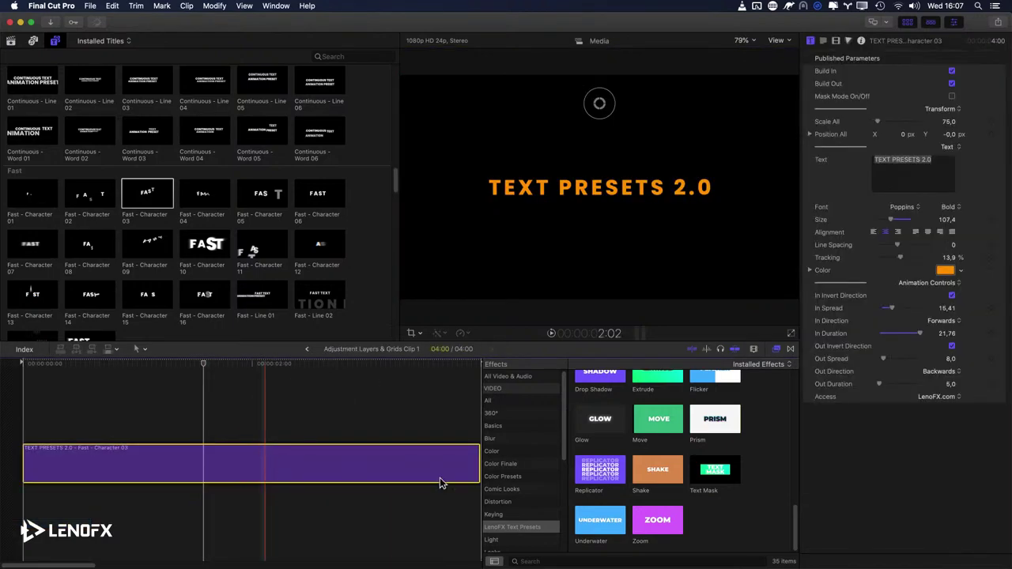
{"action": "left_click", "coordinate": [959, 273]}
{"action": "left_click", "coordinate": [886, 285]}
{"action": "left_click", "coordinate": [833, 459]}
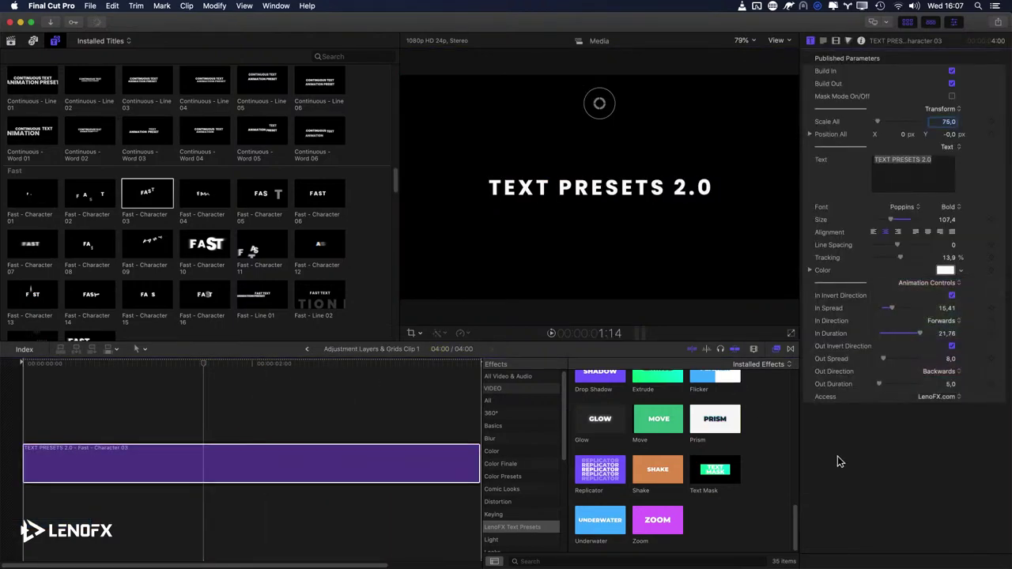
{"action": "key", "text": "super+bracketleft"}
Step: Change the Flat Slider Filling clip's fill colour from pink to white
{"action": "left_click", "coordinate": [261, 401]}
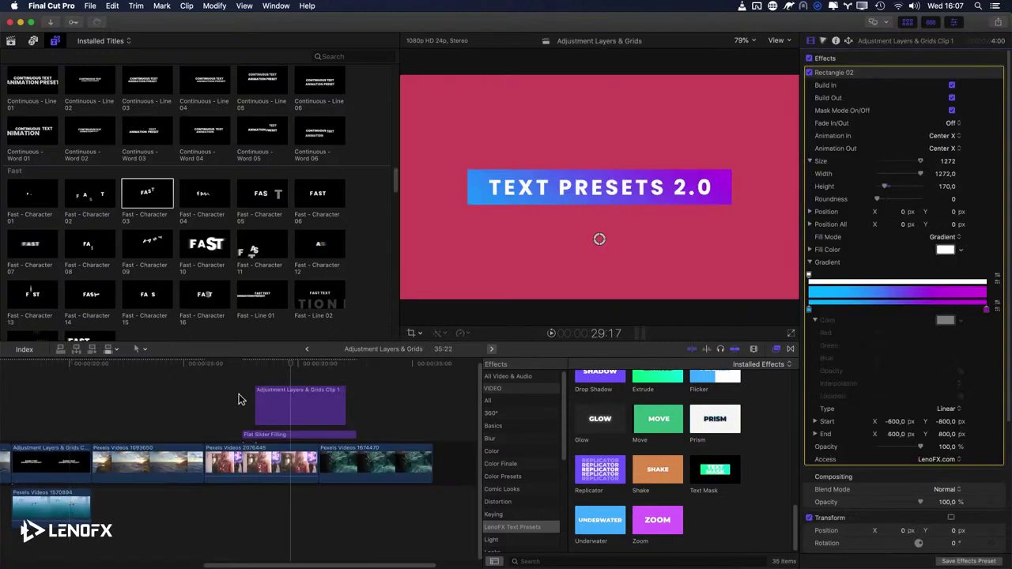
{"action": "left_click", "coordinate": [257, 434]}
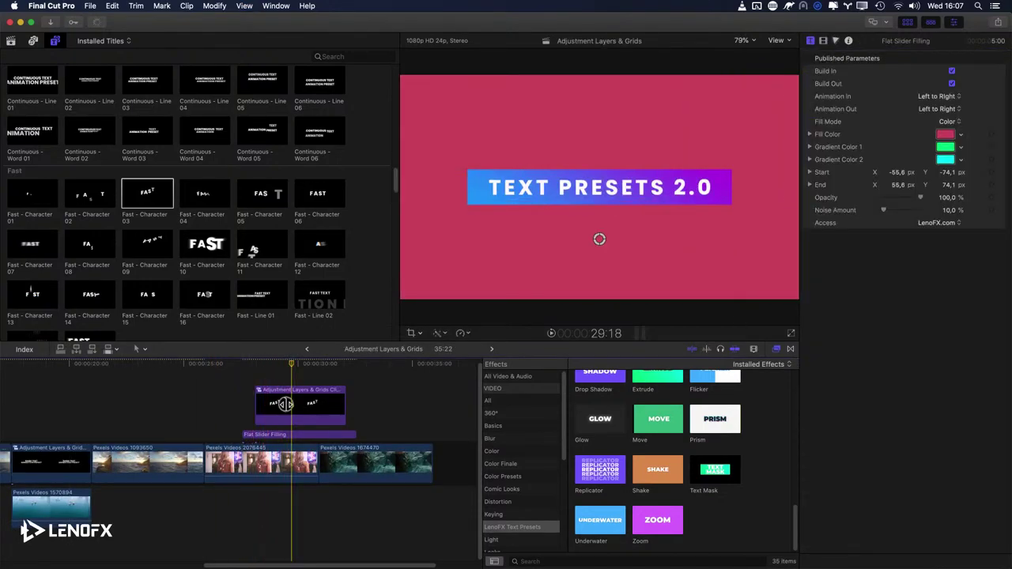
{"action": "left_click", "coordinate": [284, 402]}
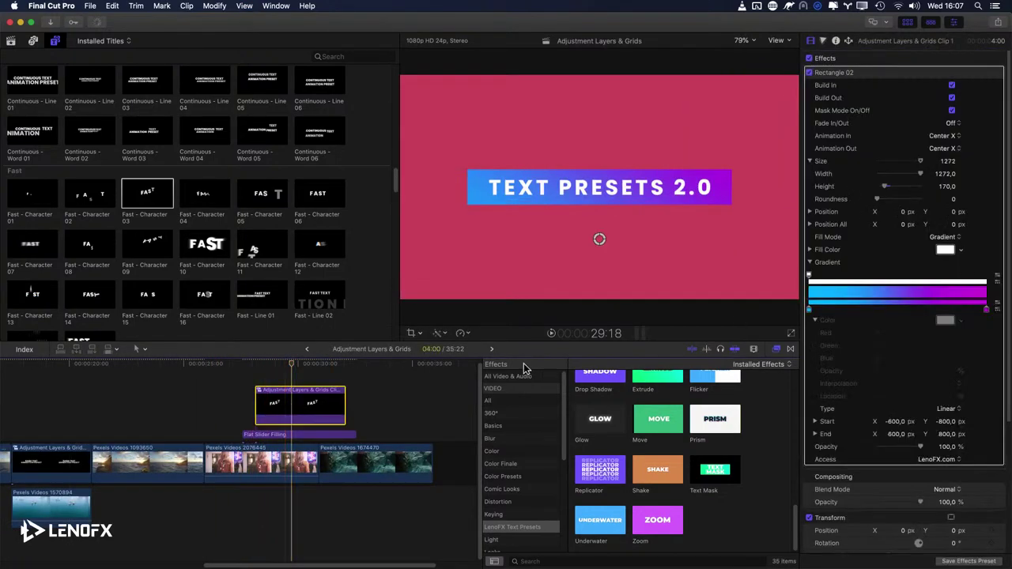
{"action": "left_click", "coordinate": [294, 435]}
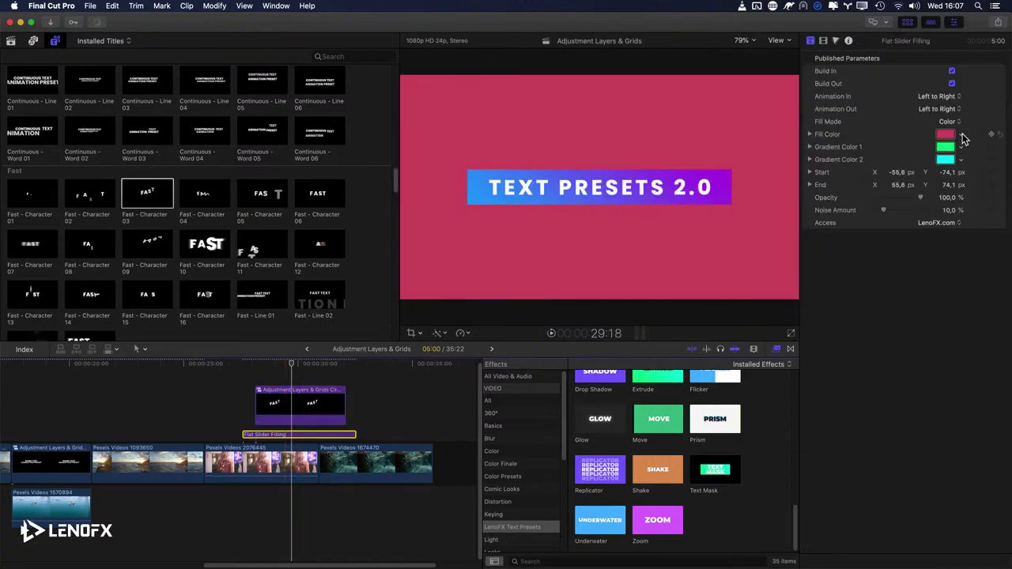
{"action": "left_click", "coordinate": [961, 135]}
{"action": "left_click_drag", "start_coordinate": [909, 255], "coordinate": [880, 252]}
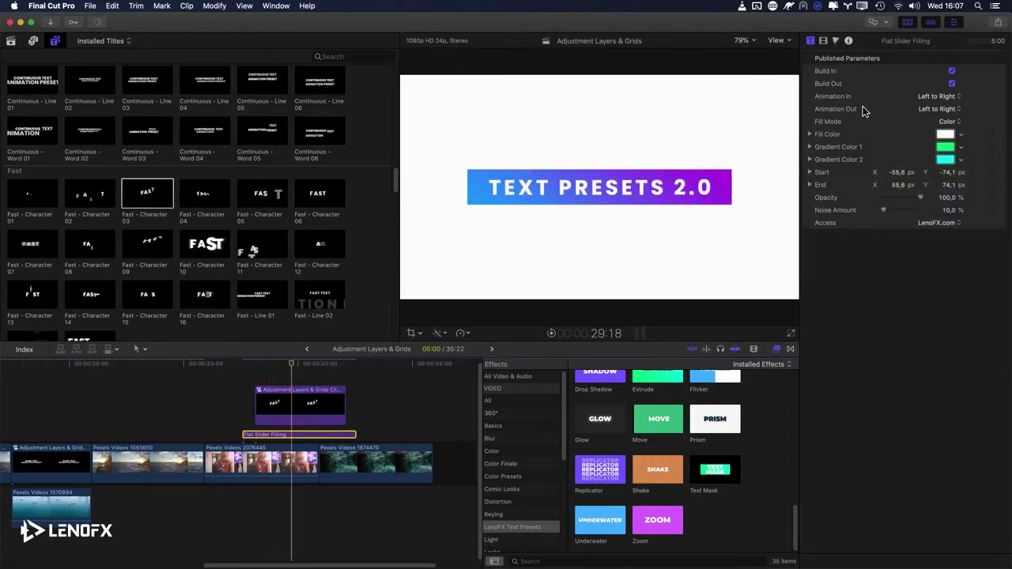
Step: Keep the adjustment layer's Rectangle 02 gradient type as Linear and collapse the gradient editor
{"action": "left_click", "coordinate": [309, 405]}
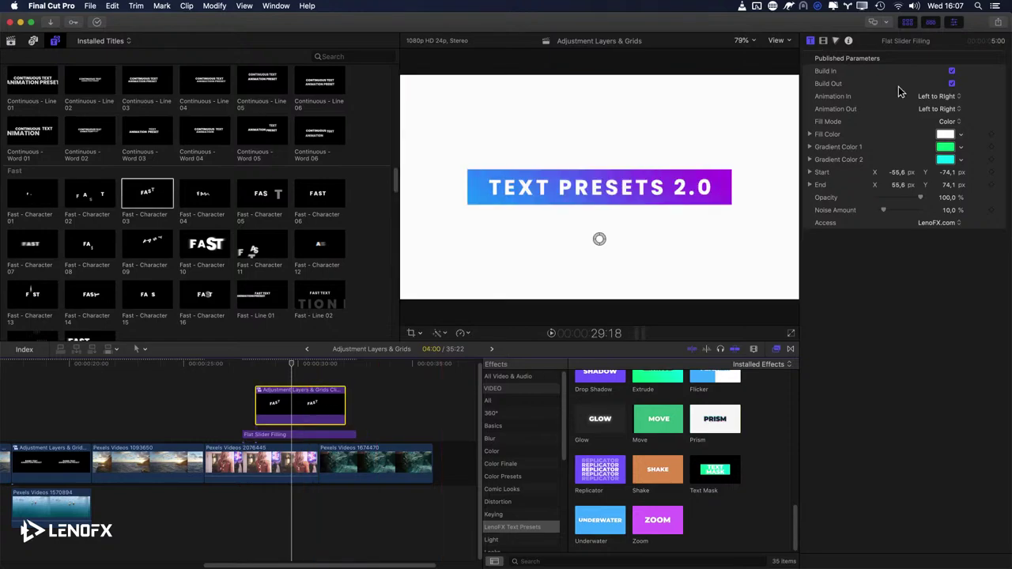
{"action": "left_click", "coordinate": [822, 40]}
{"action": "left_click", "coordinate": [810, 40]}
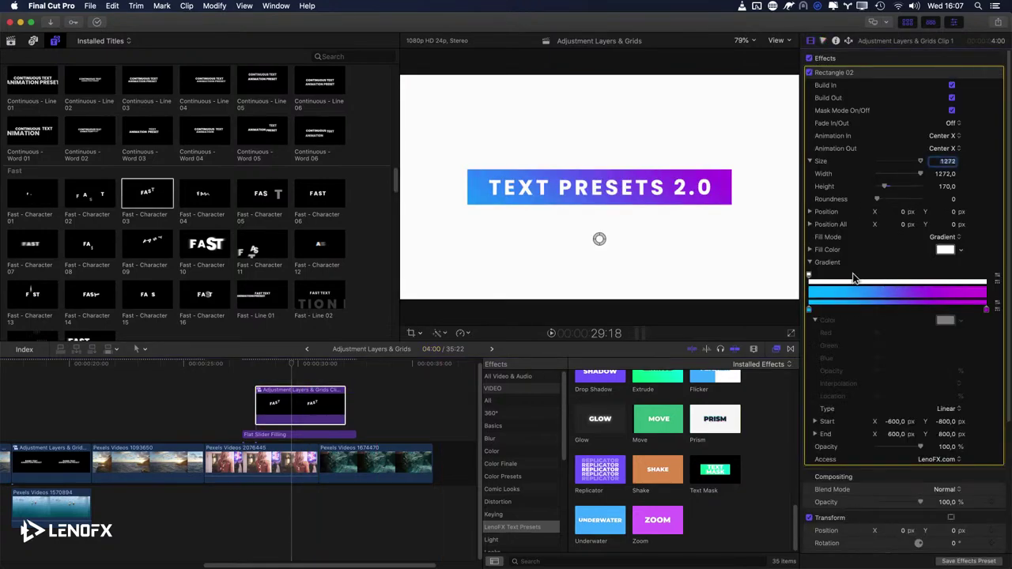
{"action": "left_click", "coordinate": [947, 409]}
{"action": "left_click", "coordinate": [894, 385]}
{"action": "left_click", "coordinate": [809, 263]}
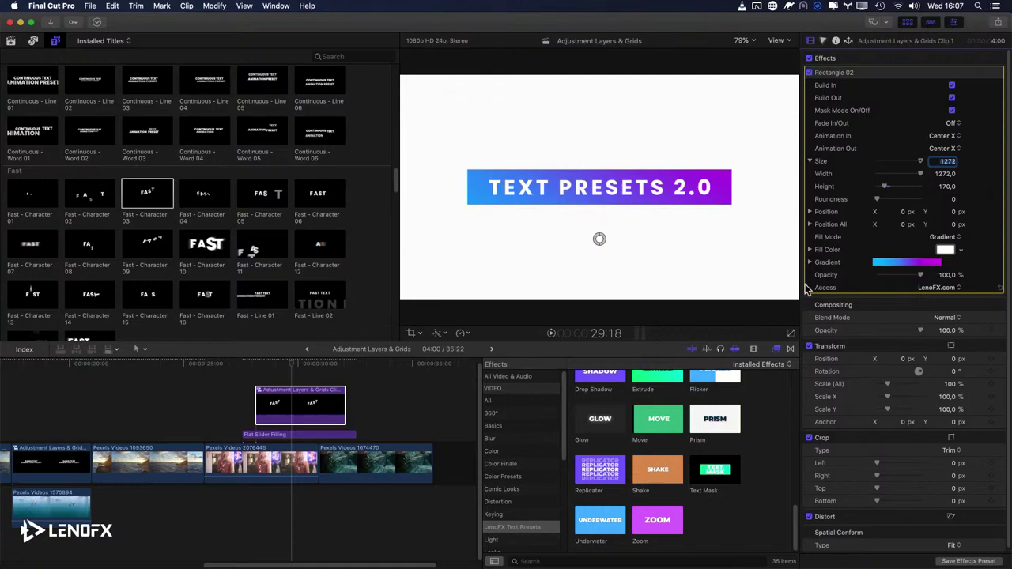
Step: Apply Drop Shadow to the adjustment clip: opacity about 60%, blur 20, distance 28, angle 407°
{"action": "mouse_move", "coordinate": [919, 278]}
{"action": "left_mouse_down"}
{"action": "mouse_move", "coordinate": [886, 277]}
{"action": "mouse_move", "coordinate": [926, 285]}
{"action": "left_mouse_up"}
{"action": "scroll", "coordinate": [605, 478], "scroll_direction": "up", "scroll_amount": 2}
{"action": "left_click_drag", "start_coordinate": [602, 417], "coordinate": [289, 409]}
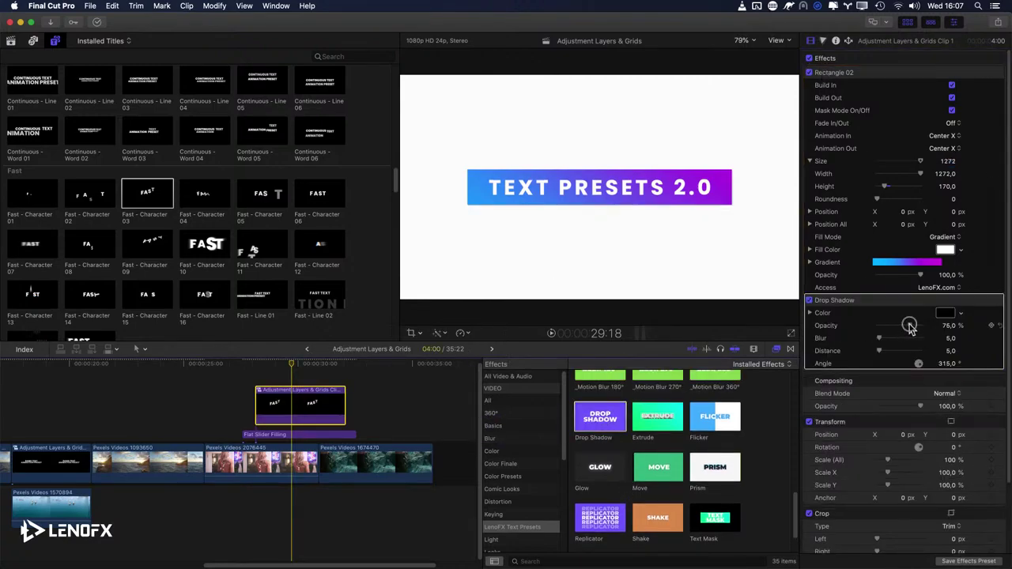
{"action": "mouse_move", "coordinate": [909, 326]}
{"action": "left_mouse_down"}
{"action": "mouse_move", "coordinate": [884, 340]}
{"action": "mouse_move", "coordinate": [889, 352]}
{"action": "mouse_move", "coordinate": [905, 328]}
{"action": "left_mouse_up"}
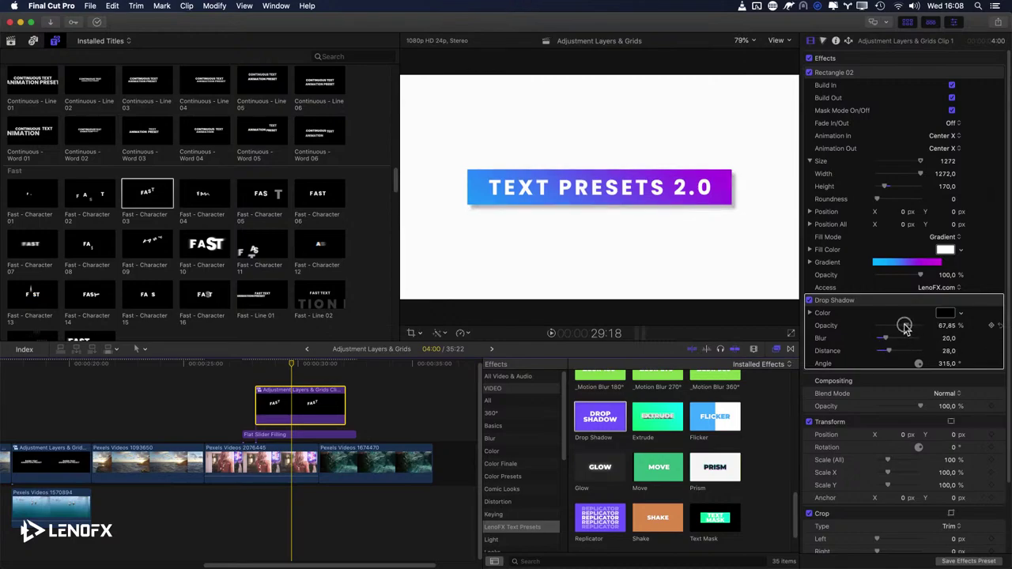
{"action": "left_click_drag", "start_coordinate": [951, 365], "coordinate": [949, 364]}
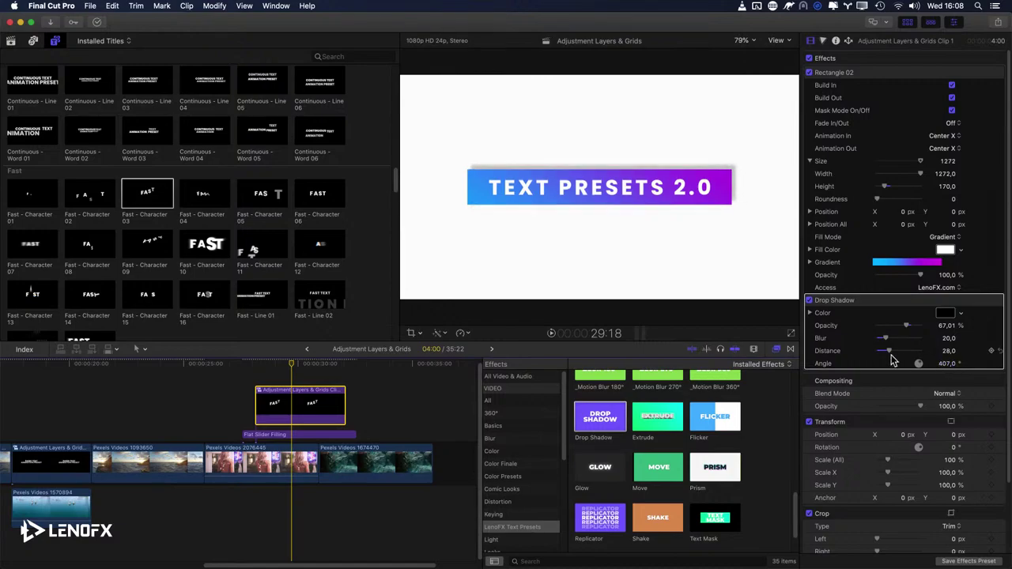
{"action": "left_click_drag", "start_coordinate": [908, 328], "coordinate": [903, 328]}
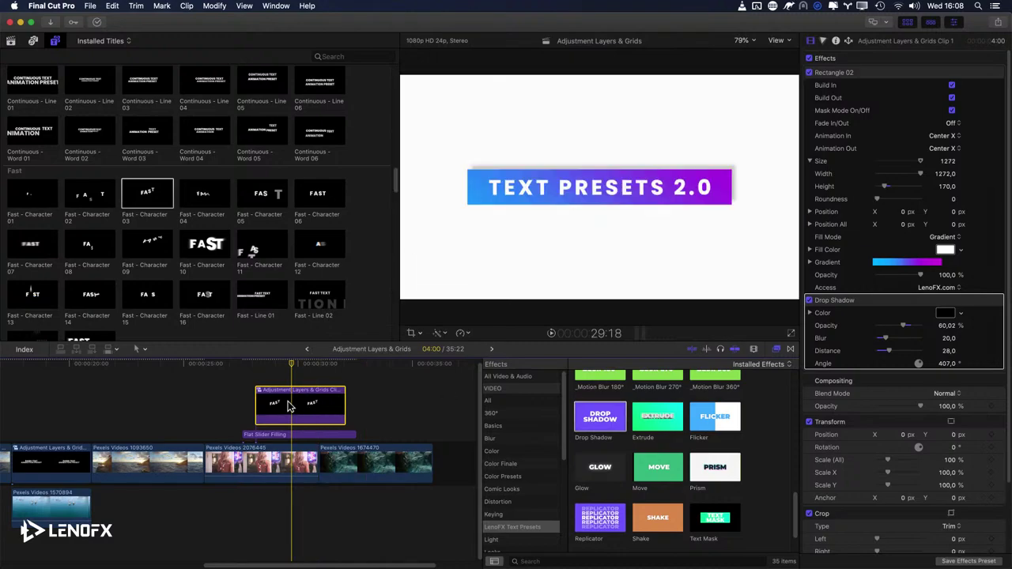
{"action": "left_click", "coordinate": [367, 409]}
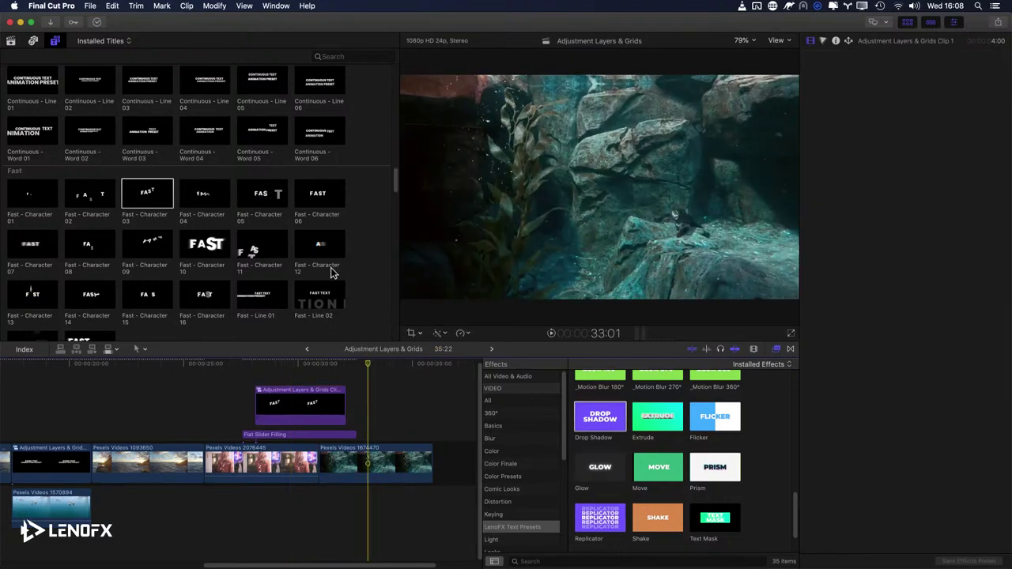
{"action": "left_click_drag", "start_coordinate": [162, 207], "coordinate": [399, 366]}
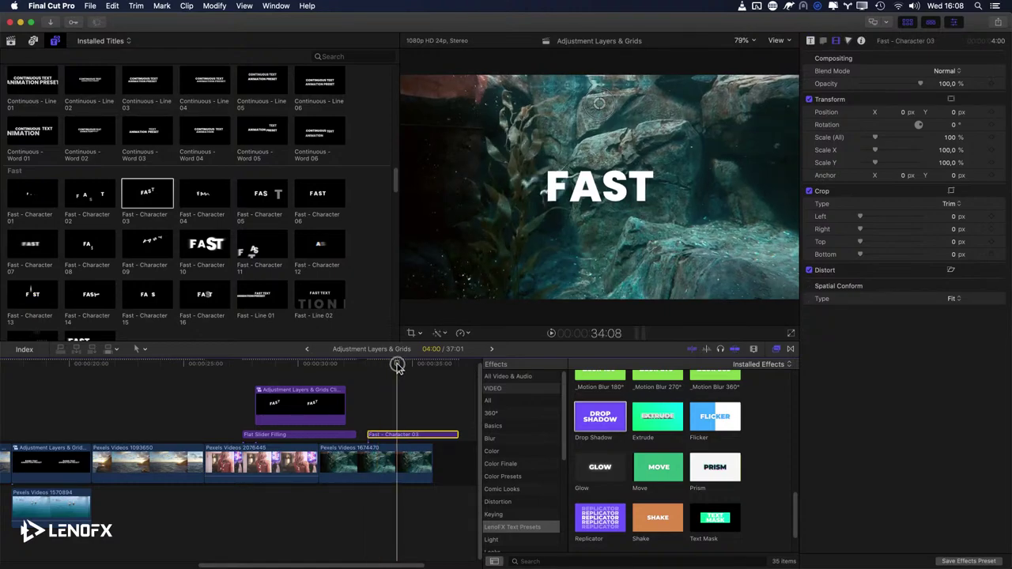
{"action": "key", "text": "Delete"}
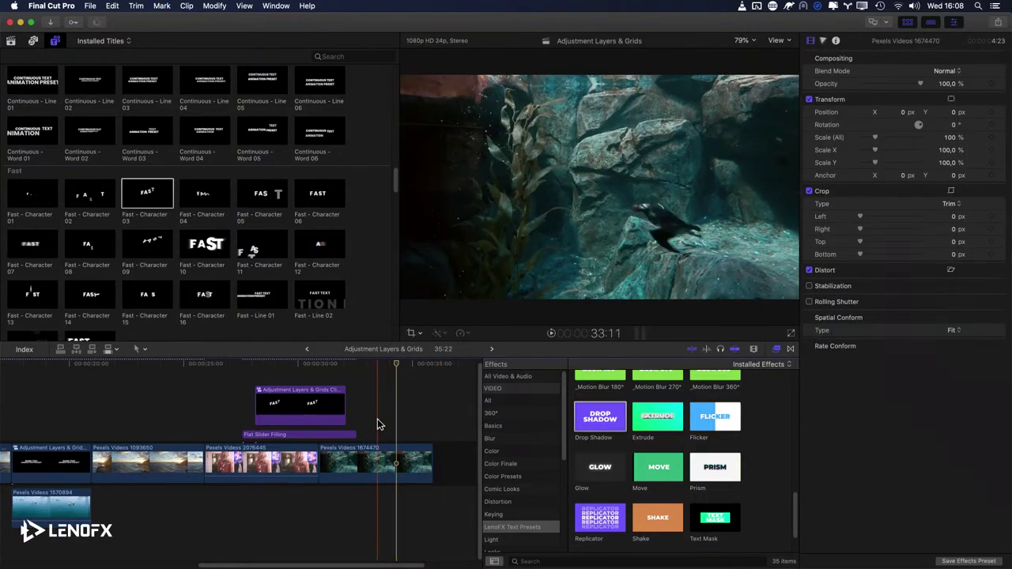
{"action": "left_click", "coordinate": [377, 422]}
{"action": "key", "text": "space"}
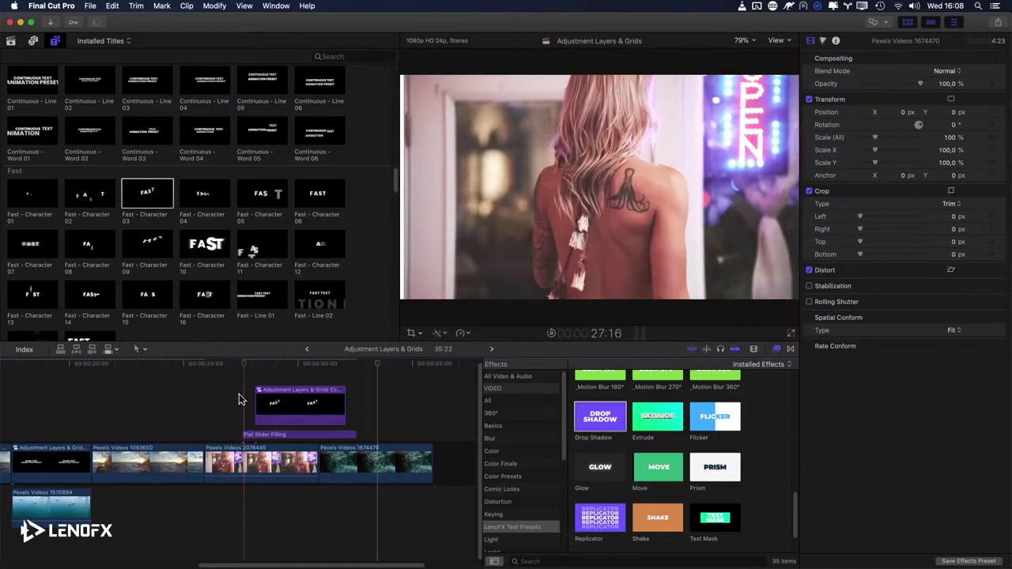
{"action": "key", "text": "space"}
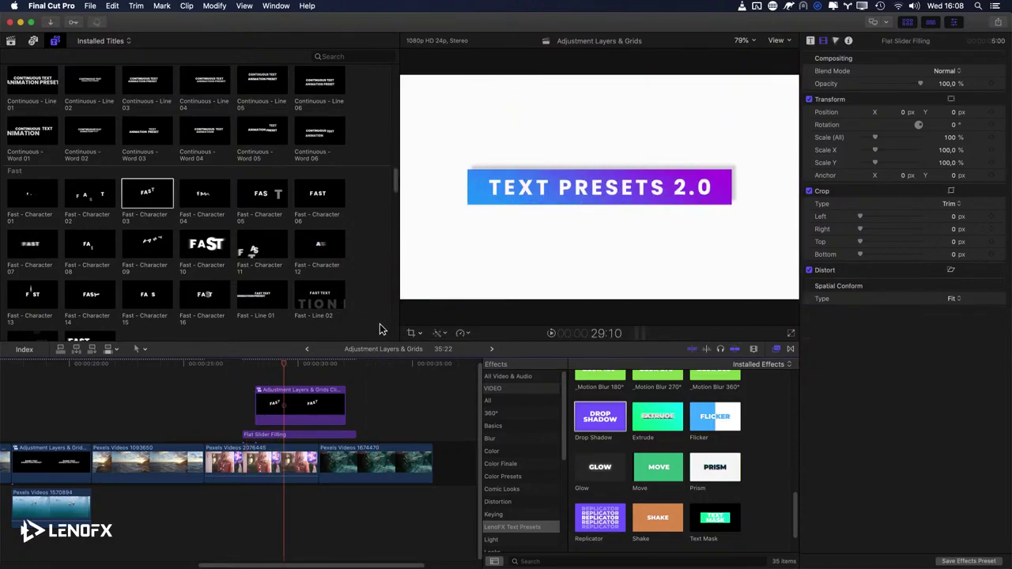
{"action": "left_click", "coordinate": [258, 402]}
{"action": "key", "text": "space"}
{"action": "key", "text": "space"}
Step: Add Drop Shadow to the compound clip's TEXT PRESETS 2.0 title, then show the library's media clips
{"action": "double_click", "coordinate": [293, 409]}
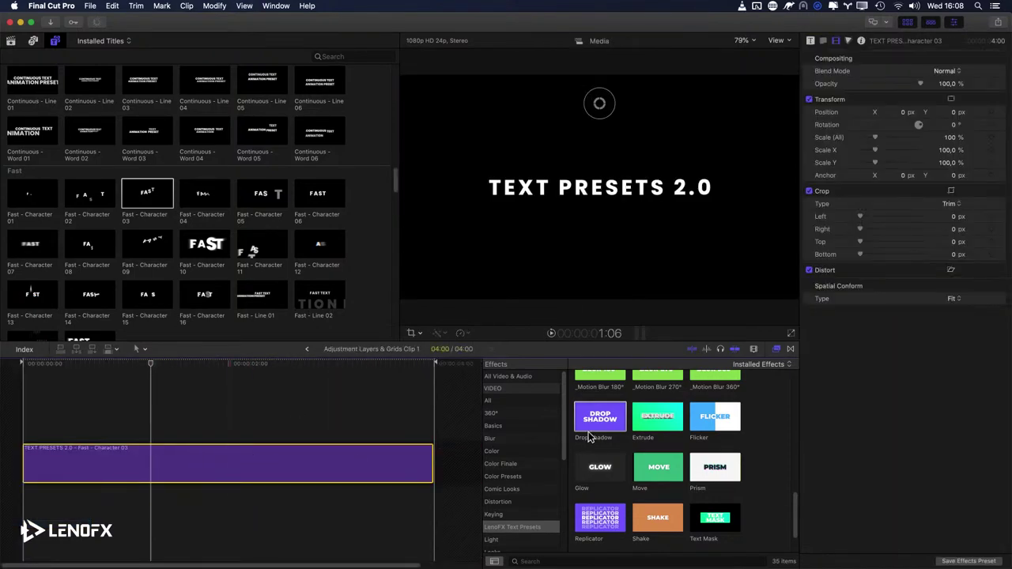
{"action": "left_click_drag", "start_coordinate": [592, 423], "coordinate": [273, 451]}
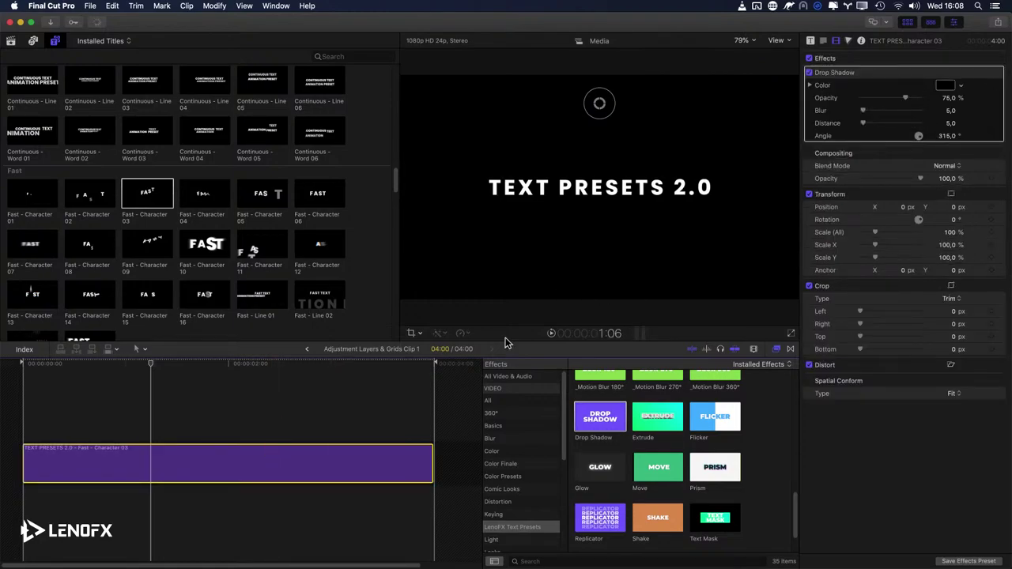
{"action": "left_click", "coordinate": [261, 364]}
{"action": "left_click", "coordinate": [810, 41]}
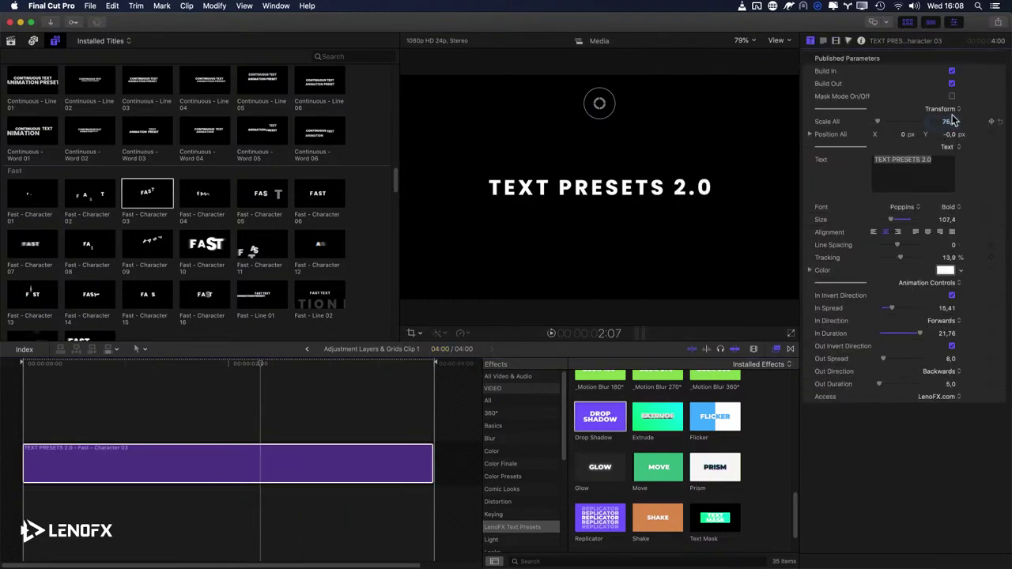
{"action": "left_click", "coordinate": [951, 96]}
{"action": "left_click", "coordinate": [951, 97]}
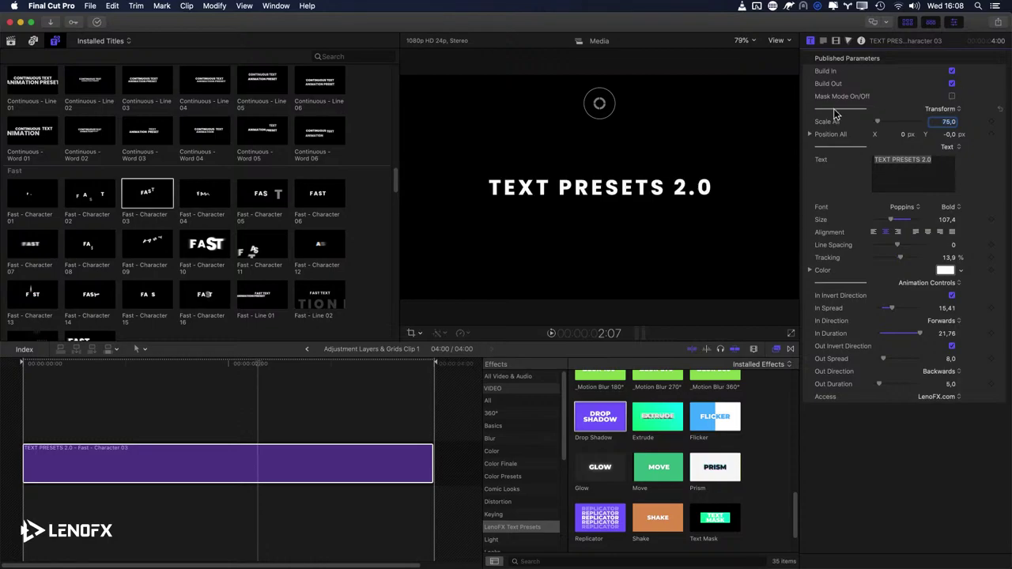
{"action": "left_click", "coordinate": [14, 43]}
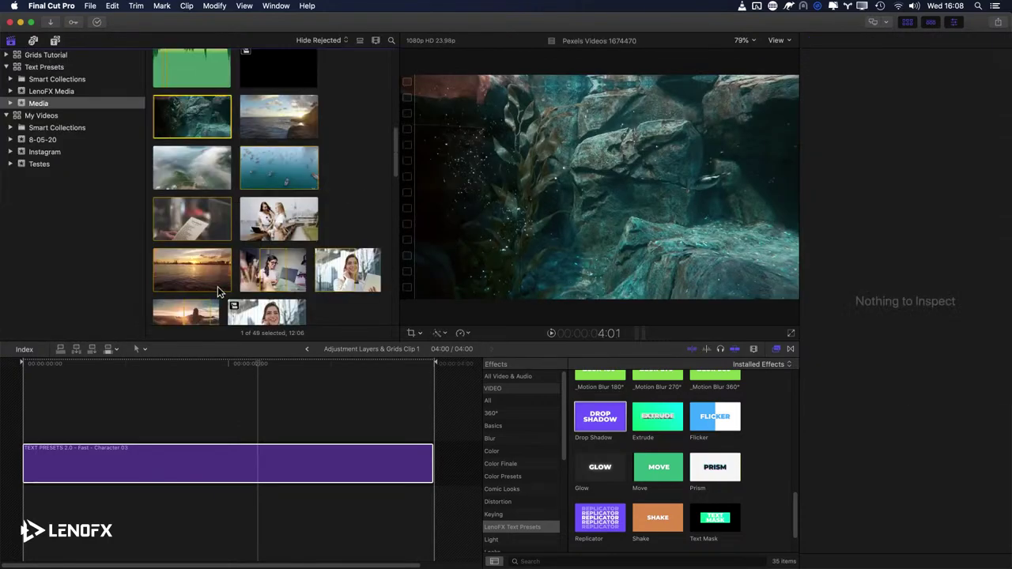
Step: Place the woman-at-laptop clip under the title and raise its shadow to blur 25, distance 39
{"action": "left_click_drag", "start_coordinate": [269, 276], "coordinate": [32, 514]}
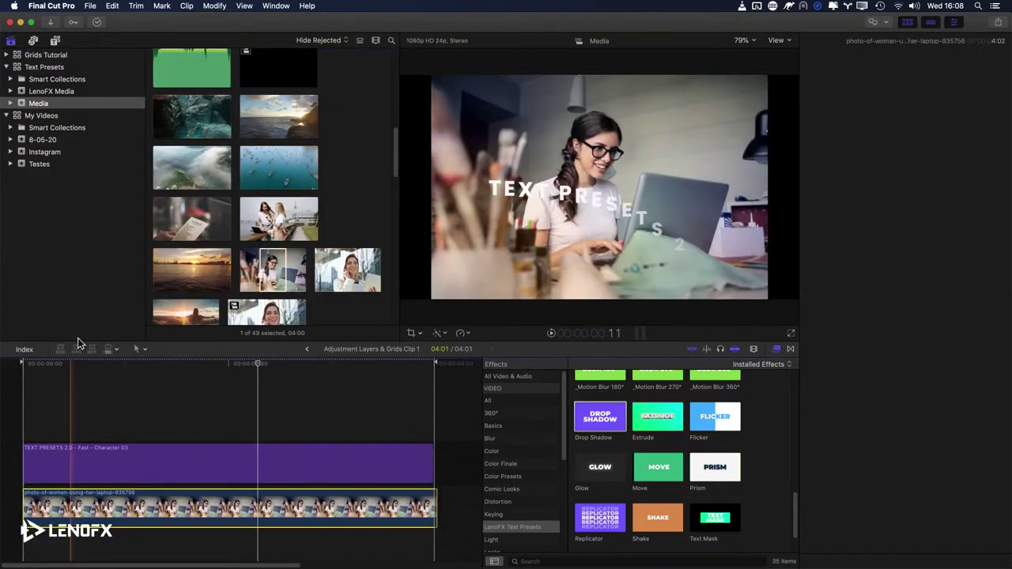
{"action": "left_click_drag", "start_coordinate": [90, 362], "coordinate": [142, 363]}
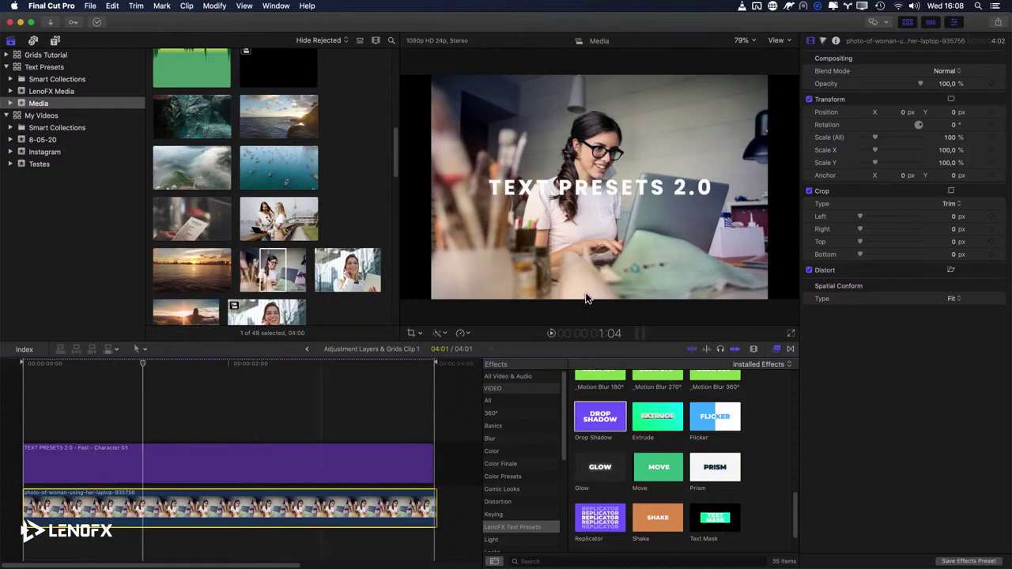
{"action": "left_click", "coordinate": [305, 463]}
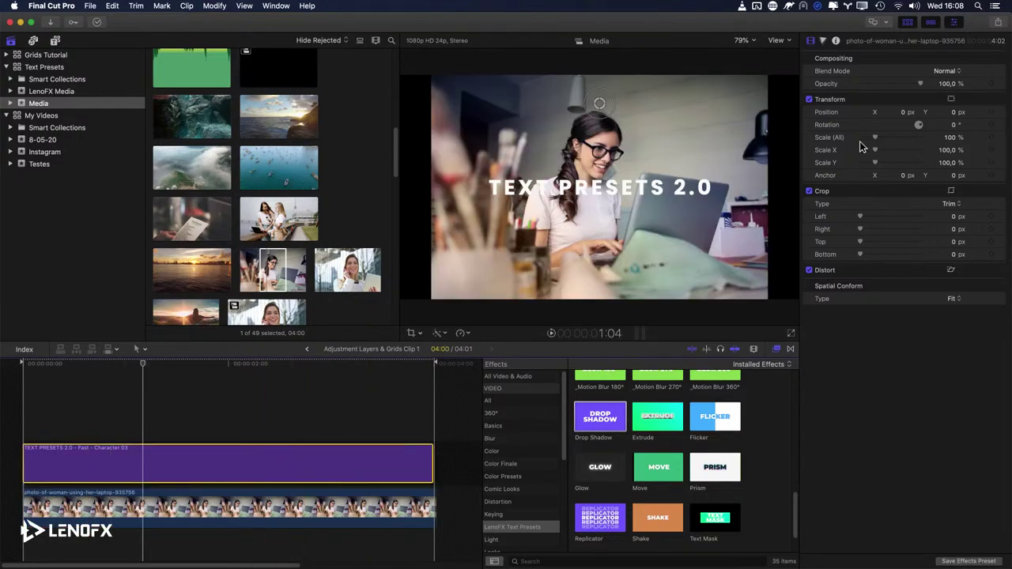
{"action": "left_click", "coordinate": [836, 40]}
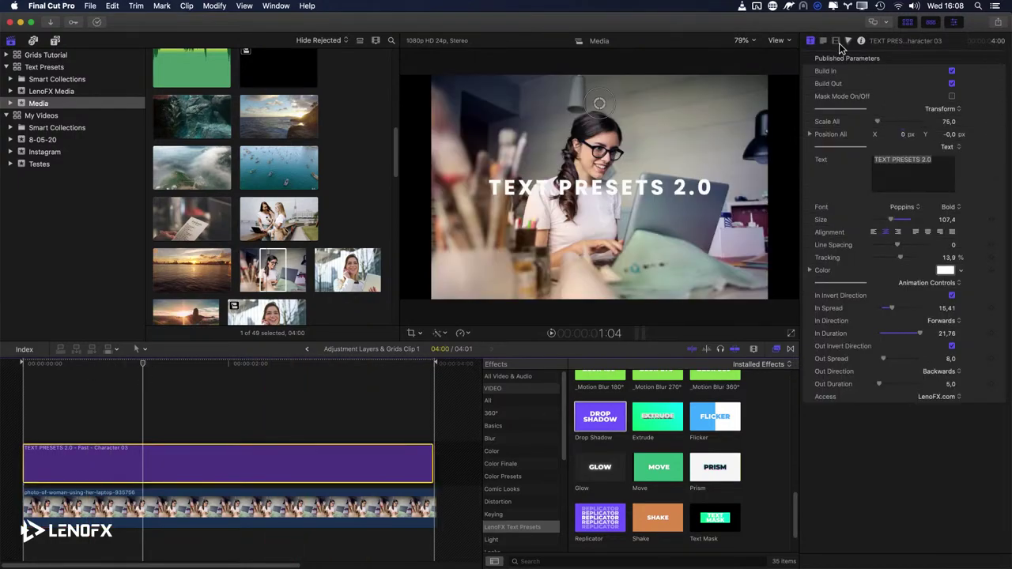
{"action": "left_click_drag", "start_coordinate": [865, 111], "coordinate": [883, 128]}
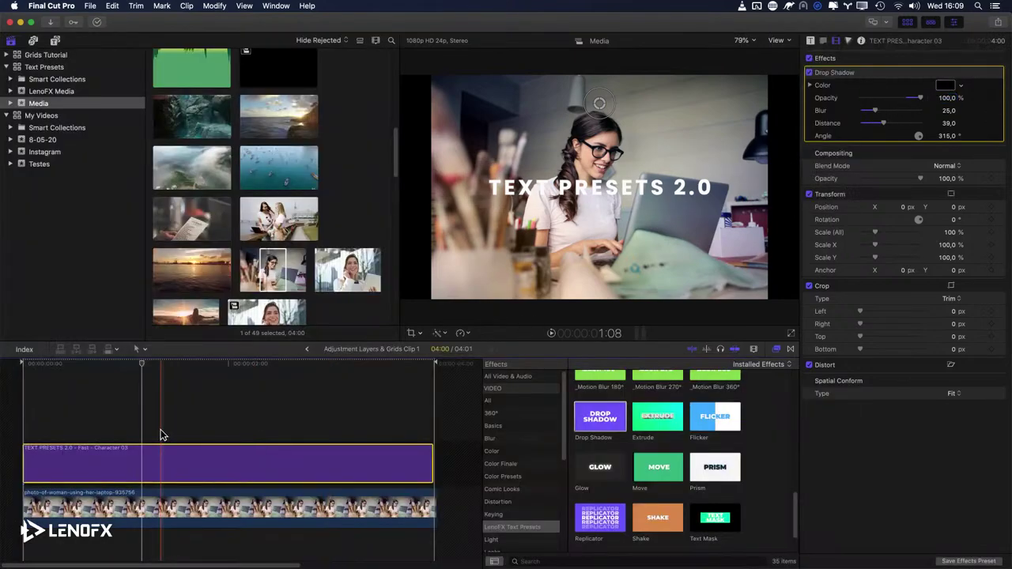
Step: Remove the title's drop shadow and delete the woman-at-laptop clip from the compound clip
{"action": "key", "text": "alt+x"}
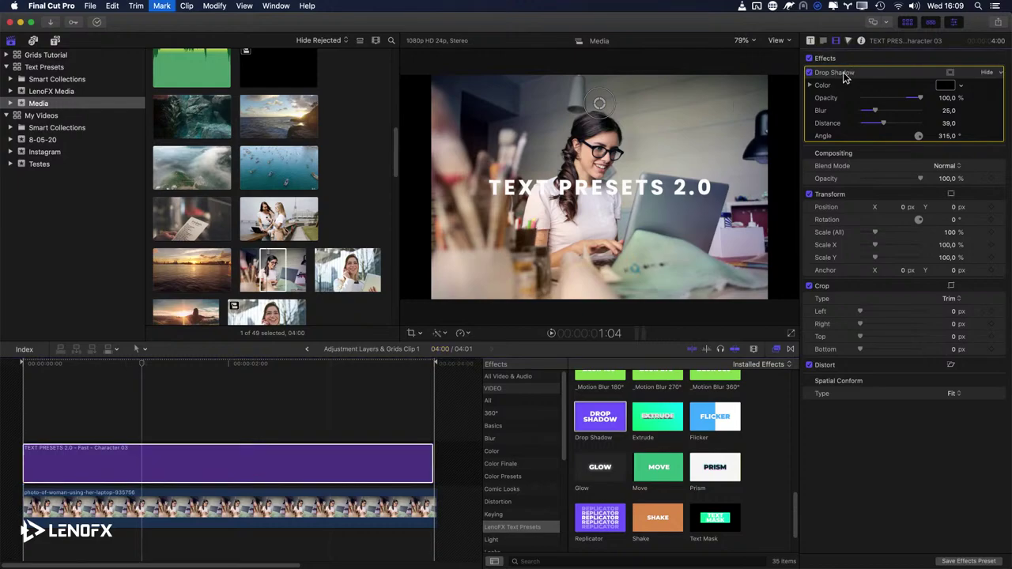
{"action": "key", "text": "Delete"}
{"action": "left_click", "coordinate": [143, 458]}
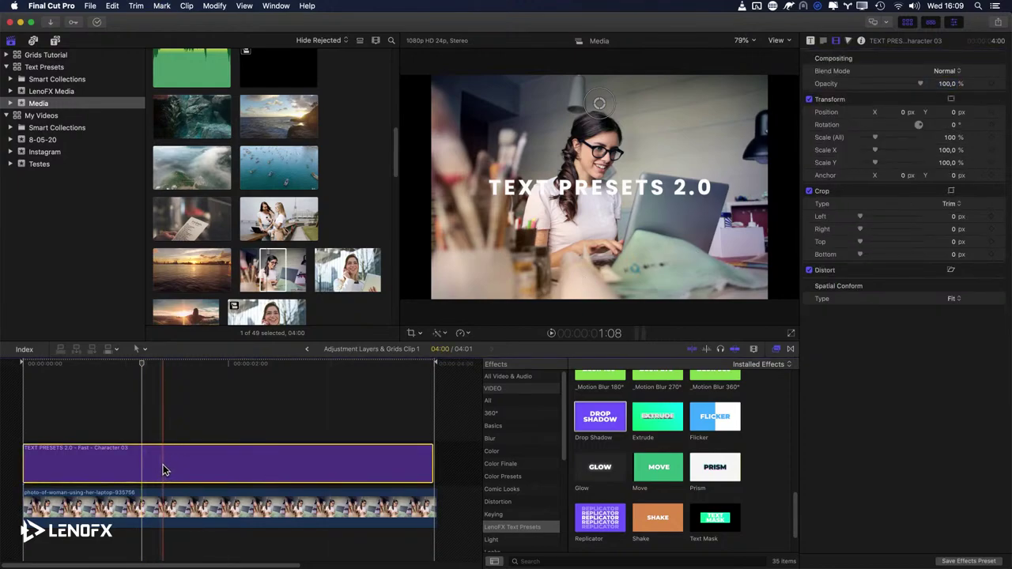
{"action": "left_click", "coordinate": [250, 510]}
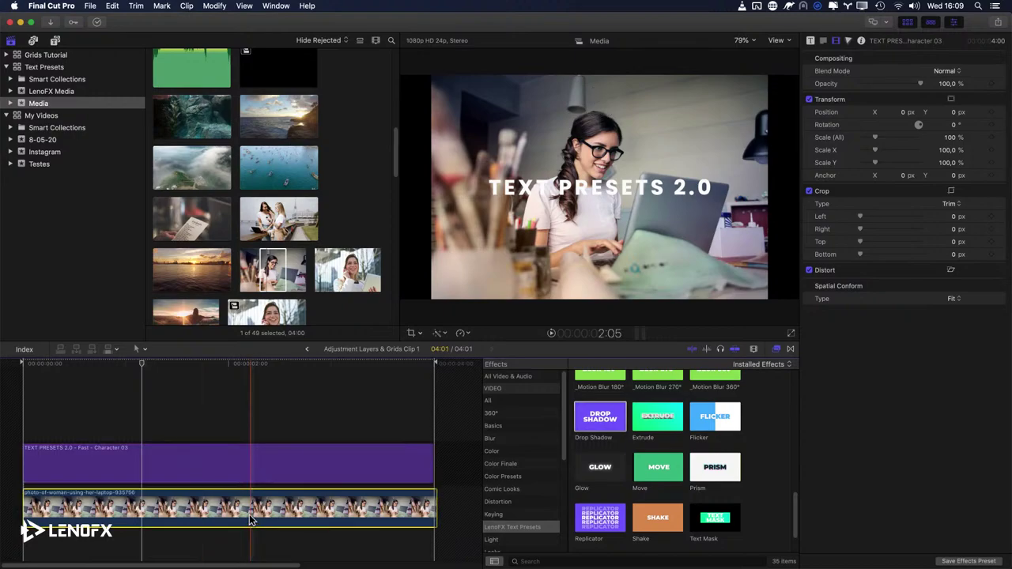
{"action": "key", "text": "Delete"}
Step: Review the title's text parameters (Scale All 75) and return to the Adjustment Layers & Grids timeline
{"action": "left_click", "coordinate": [235, 450]}
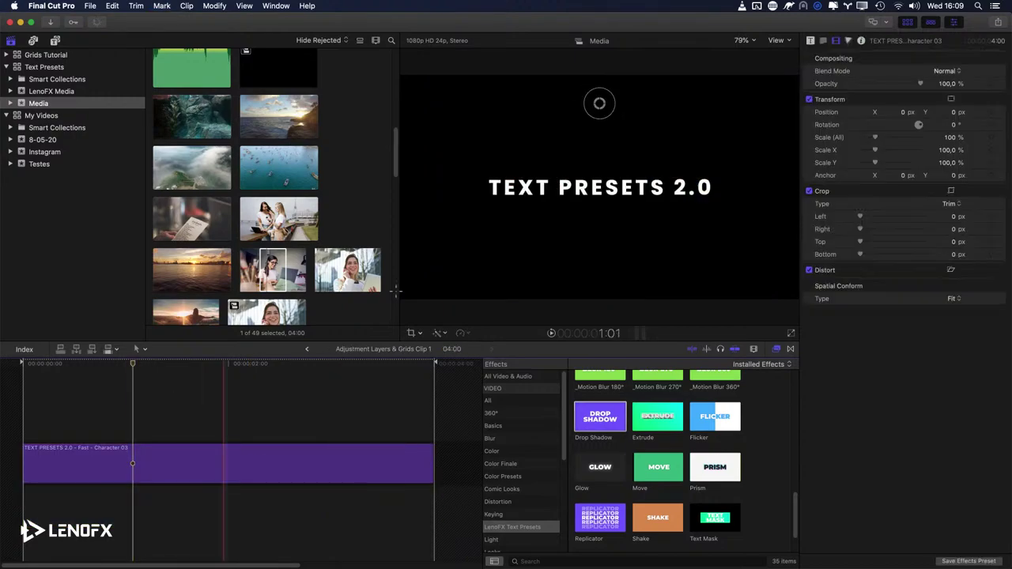
{"action": "left_click", "coordinate": [810, 41]}
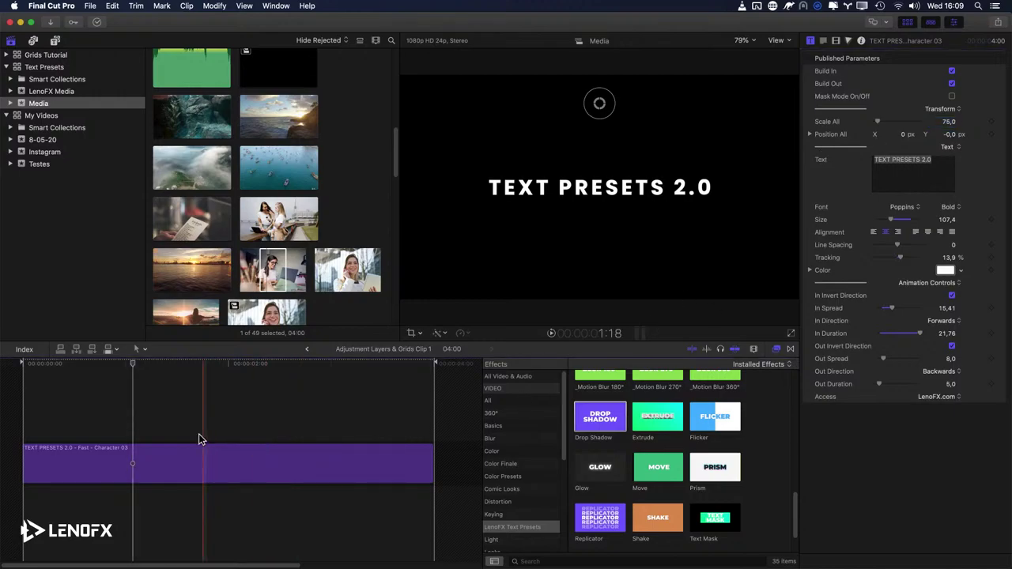
{"action": "left_click", "coordinate": [307, 348]}
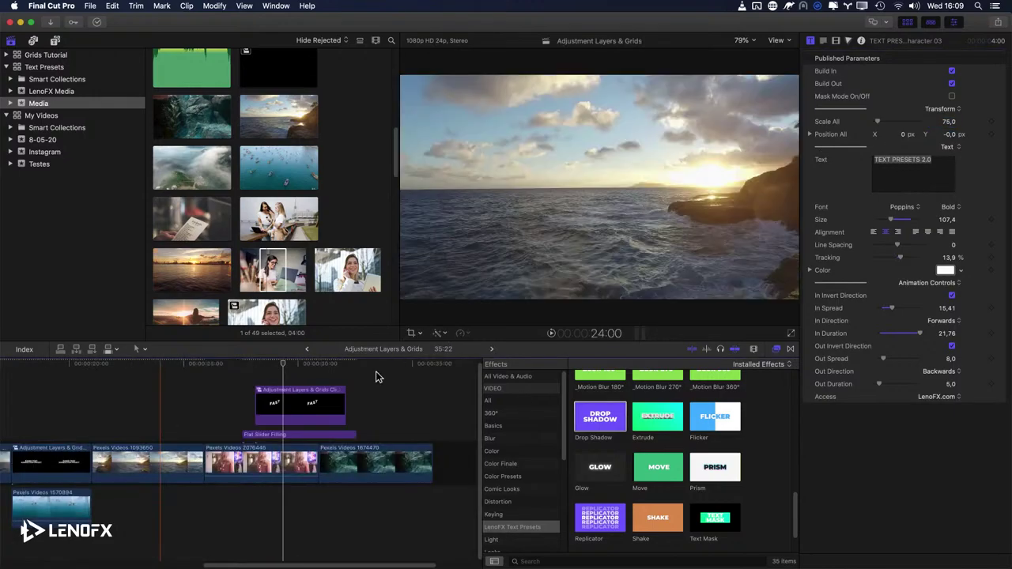
Step: Play the gradient title from around 28:03, then open Adjustment Layers & Grids Clip 1 and select the title
{"action": "left_click", "coordinate": [270, 403]}
{"action": "left_click", "coordinate": [253, 365]}
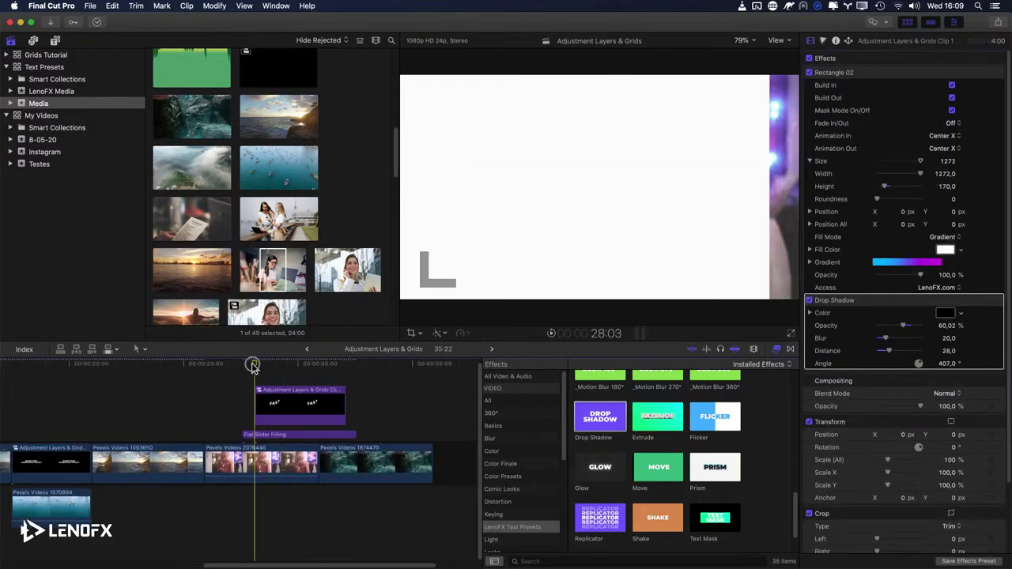
{"action": "key", "text": "space"}
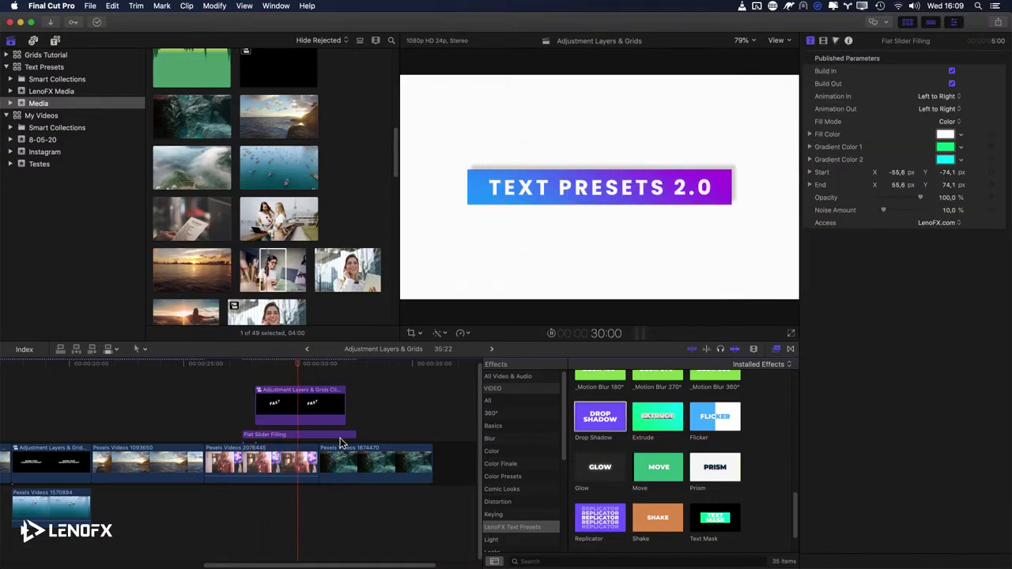
{"action": "left_click", "coordinate": [255, 364]}
{"action": "left_click", "coordinate": [269, 396]}
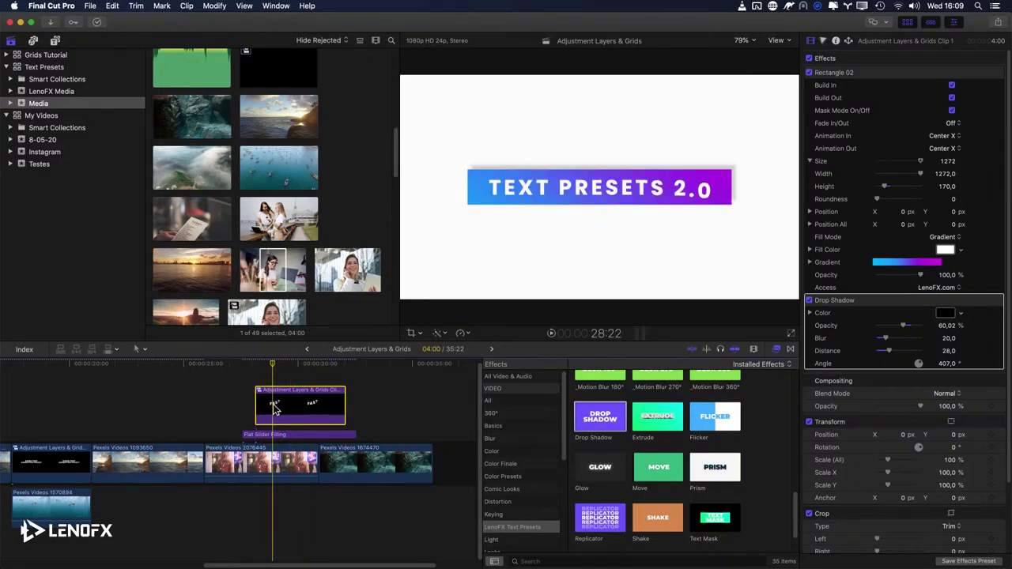
{"action": "key", "text": "space"}
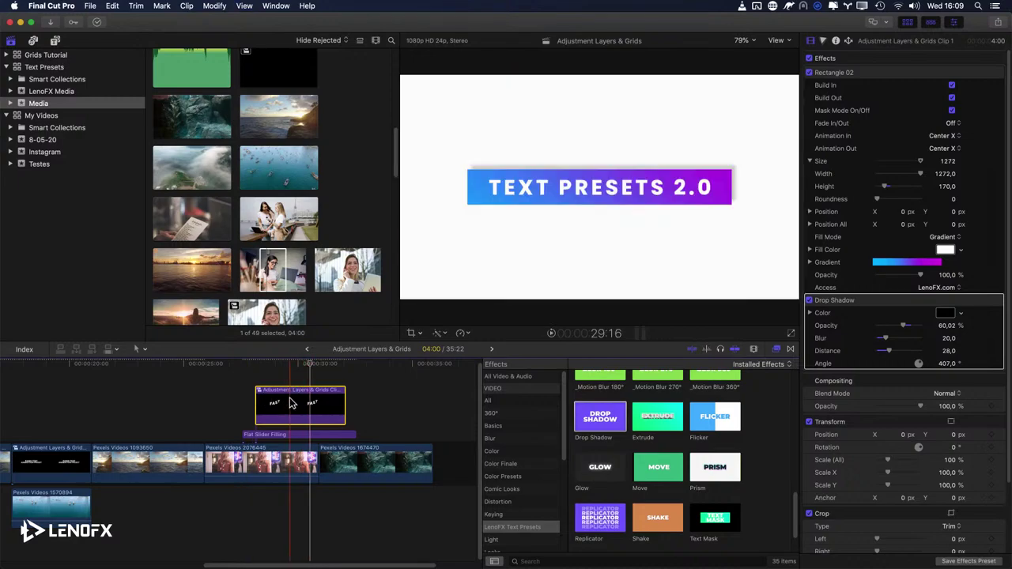
{"action": "double_click", "coordinate": [257, 411]}
{"action": "left_click", "coordinate": [136, 450]}
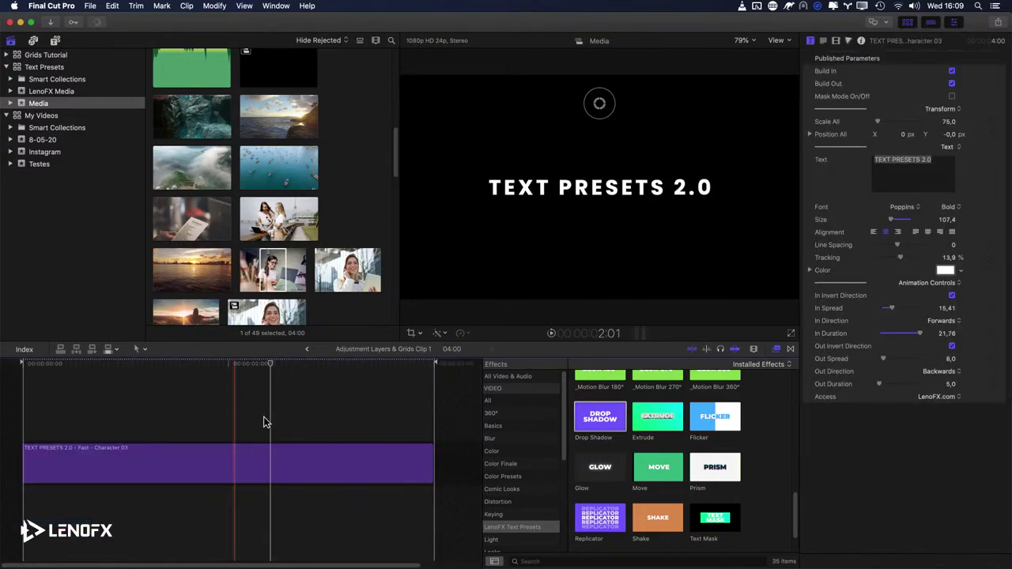
Step: Try a compound clip of the title with Drop Shadow, then undo both and go back to the project
{"action": "key", "text": "alt+g"}
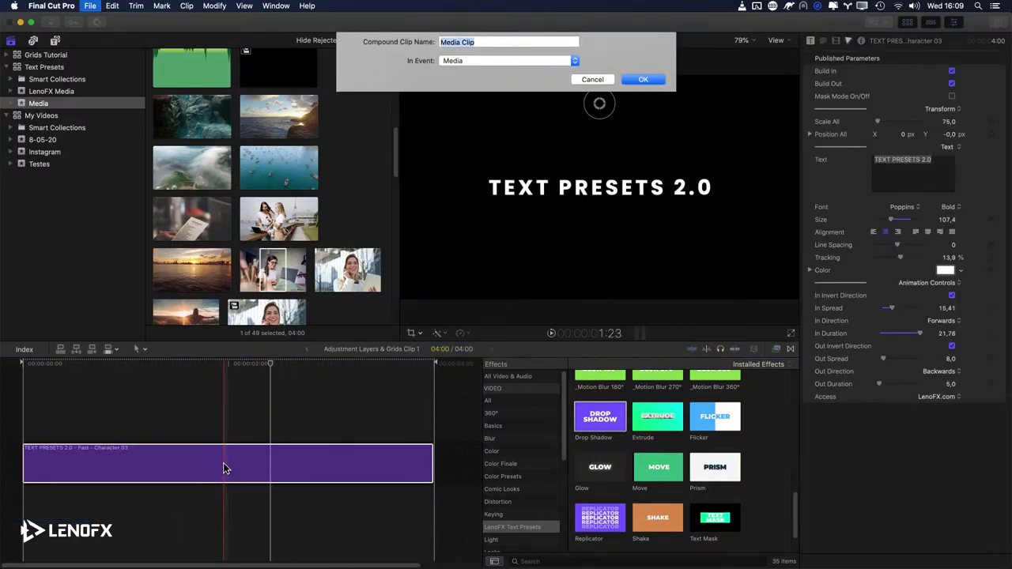
{"action": "key", "text": "Escape"}
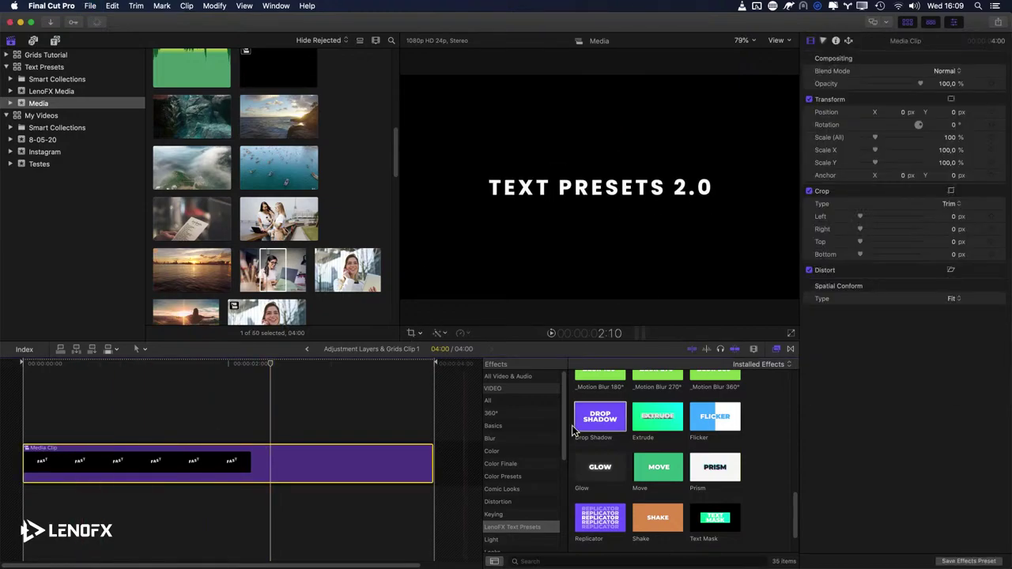
{"action": "left_click_drag", "start_coordinate": [574, 431], "coordinate": [271, 467]}
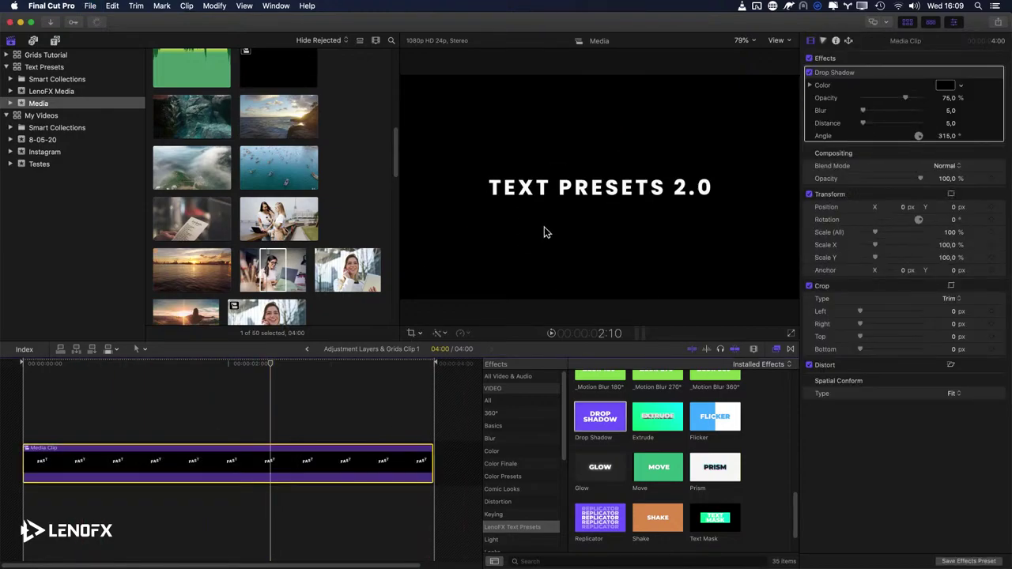
{"action": "key", "text": "super+z"}
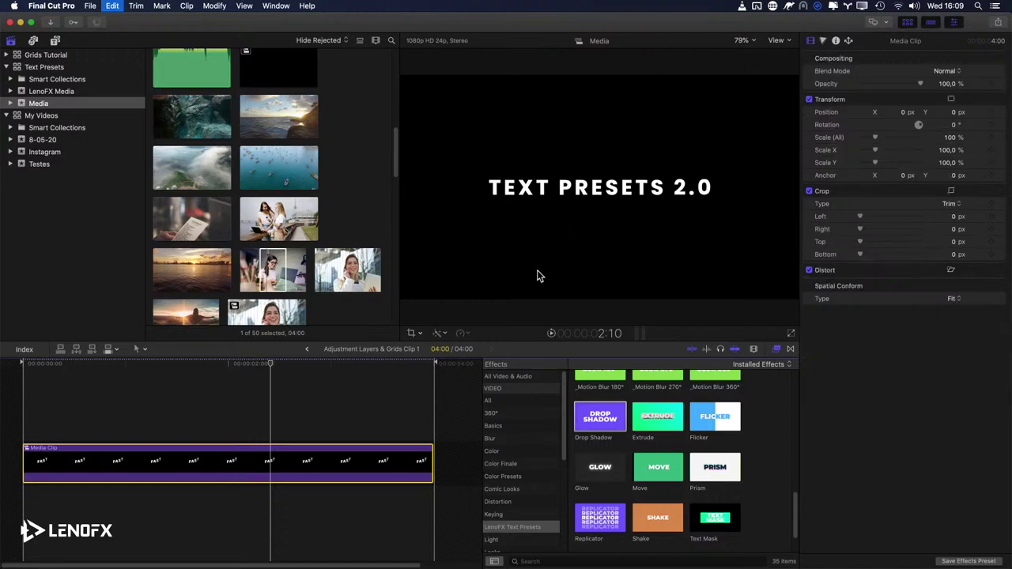
{"action": "key", "text": "super+z"}
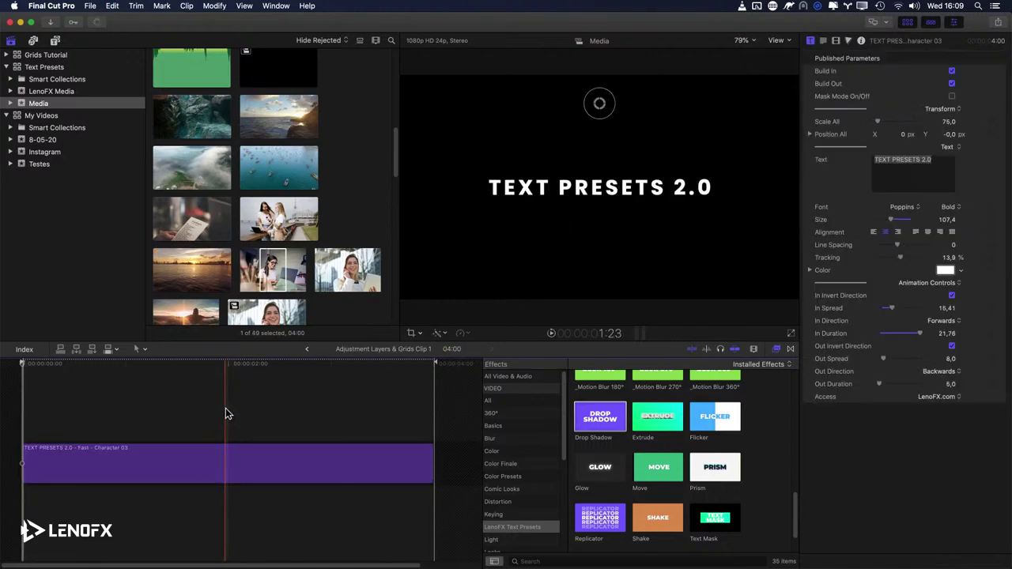
{"action": "key", "text": "super+z"}
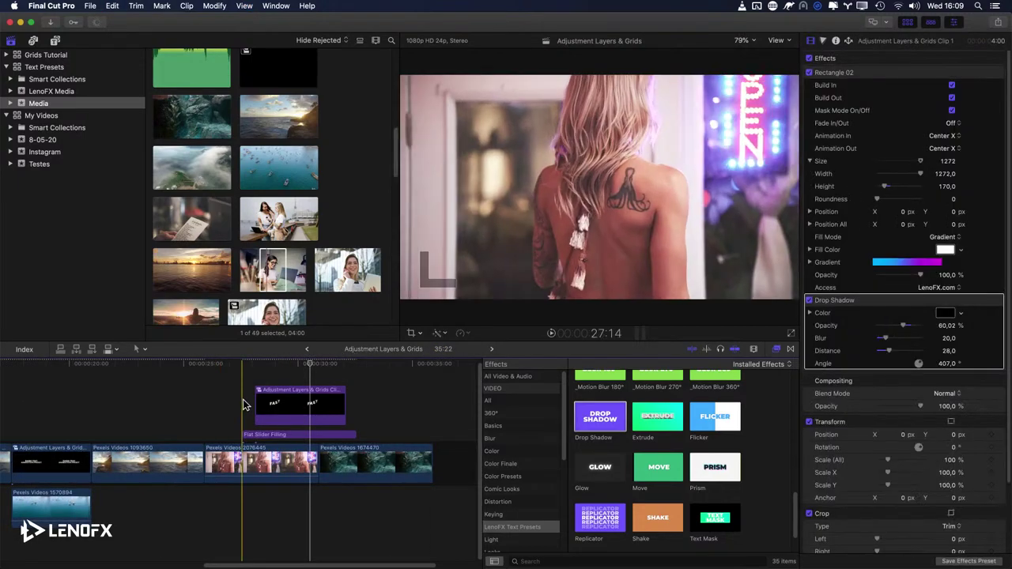
{"action": "key", "text": "space"}
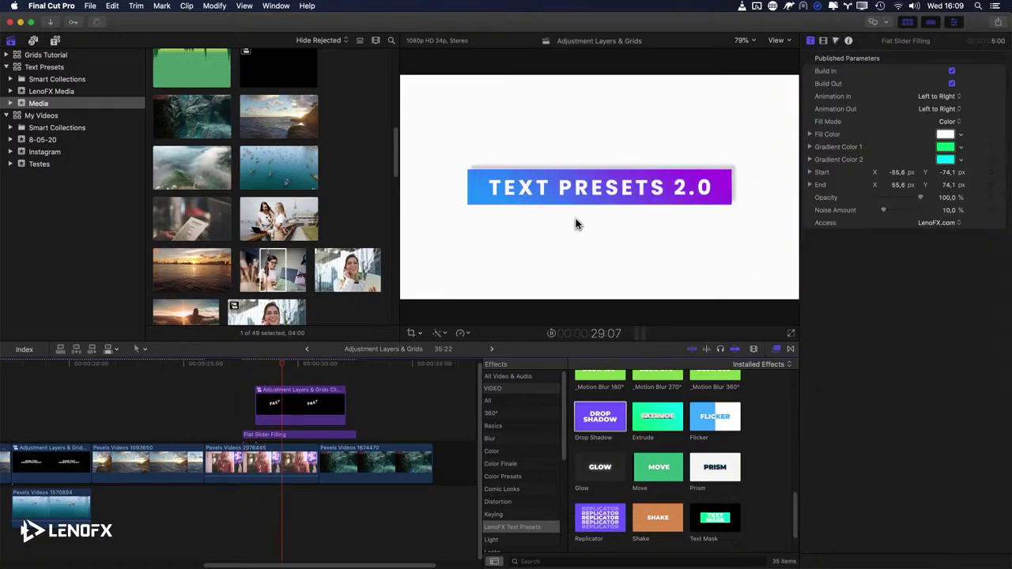
{"action": "key", "text": "space"}
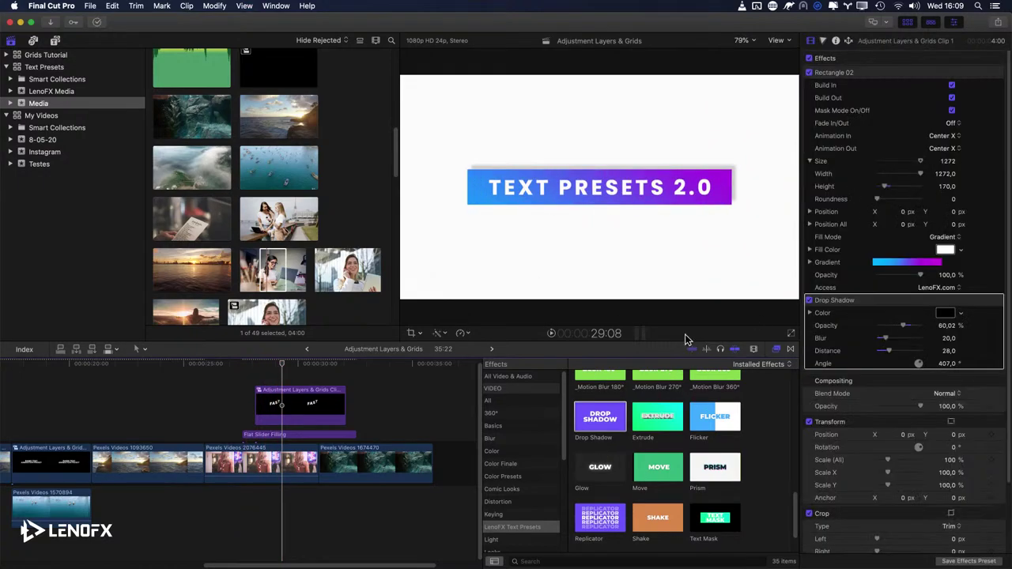
{"action": "scroll", "coordinate": [671, 447], "scroll_direction": "up", "scroll_amount": 10}
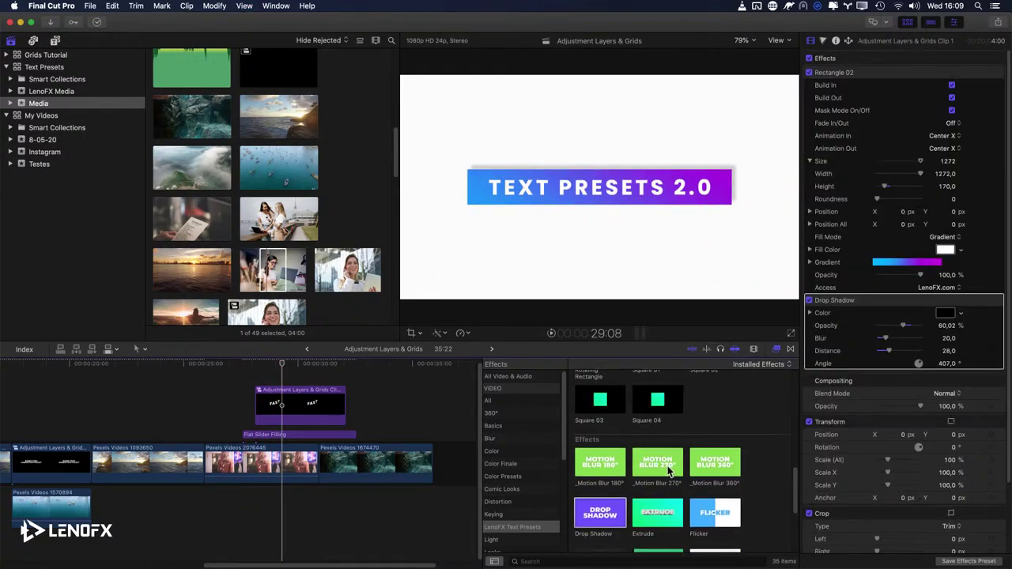
{"action": "scroll", "coordinate": [611, 411], "scroll_direction": "down", "scroll_amount": 10}
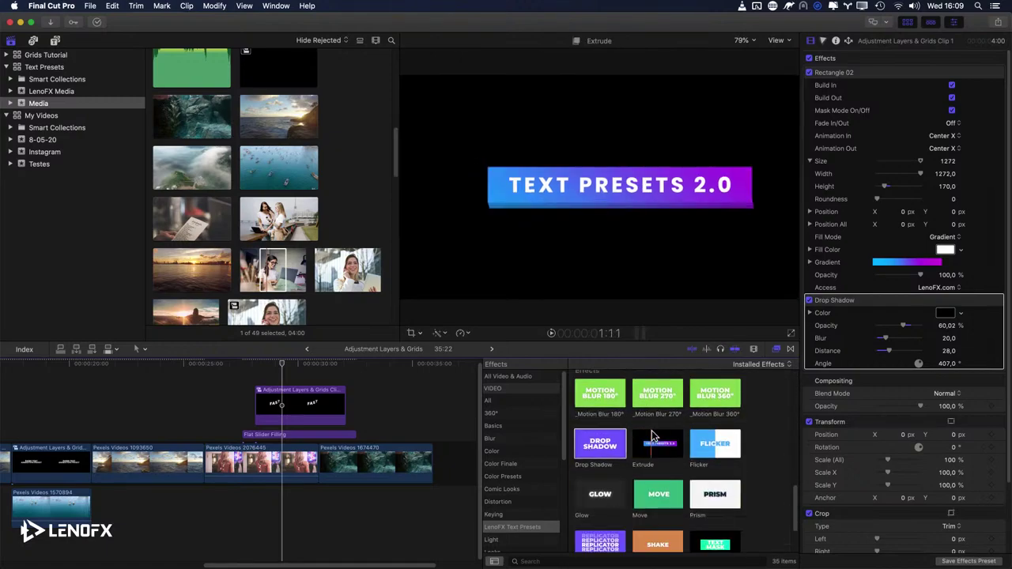
{"action": "scroll", "coordinate": [644, 440], "scroll_direction": "up", "scroll_amount": 2}
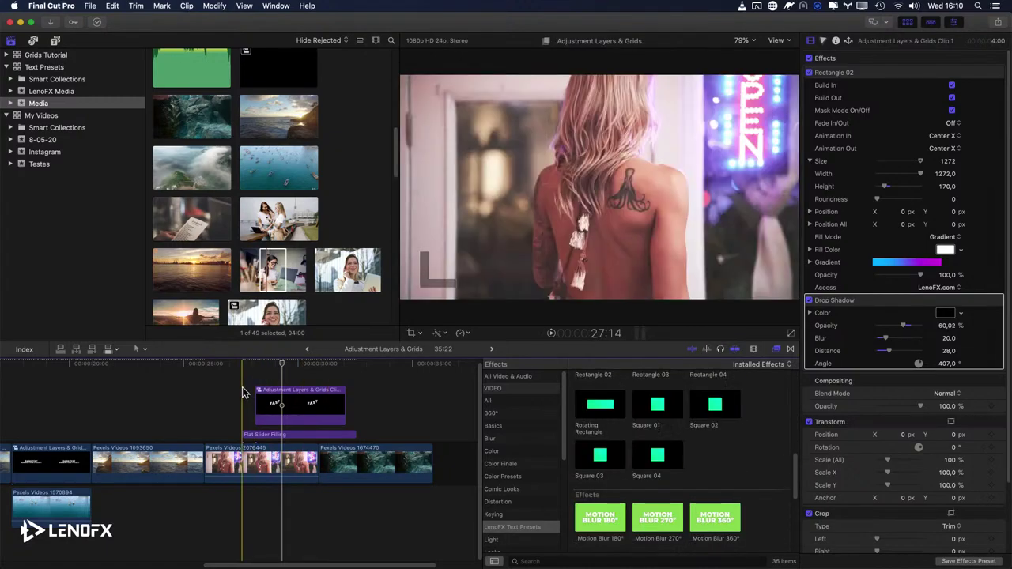
{"action": "left_click", "coordinate": [253, 434]}
{"action": "key", "text": "space"}
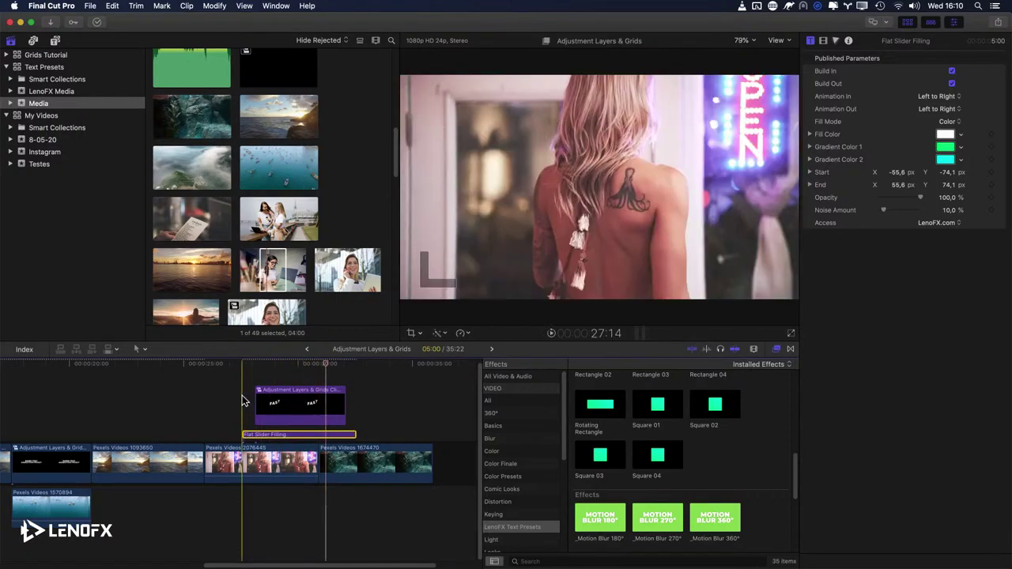
{"action": "key", "text": "space"}
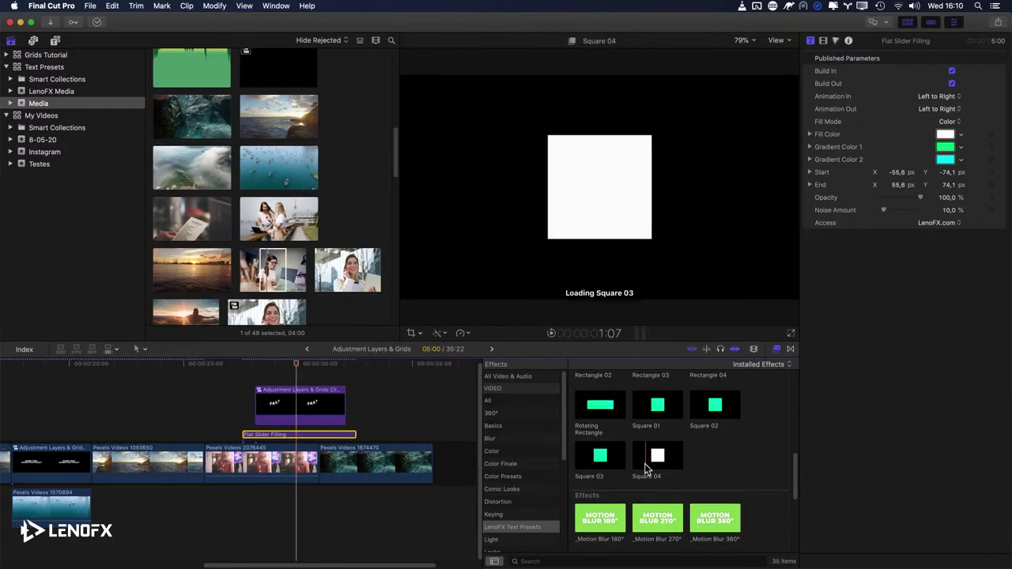
{"action": "scroll", "coordinate": [641, 462], "scroll_direction": "up", "scroll_amount": 3}
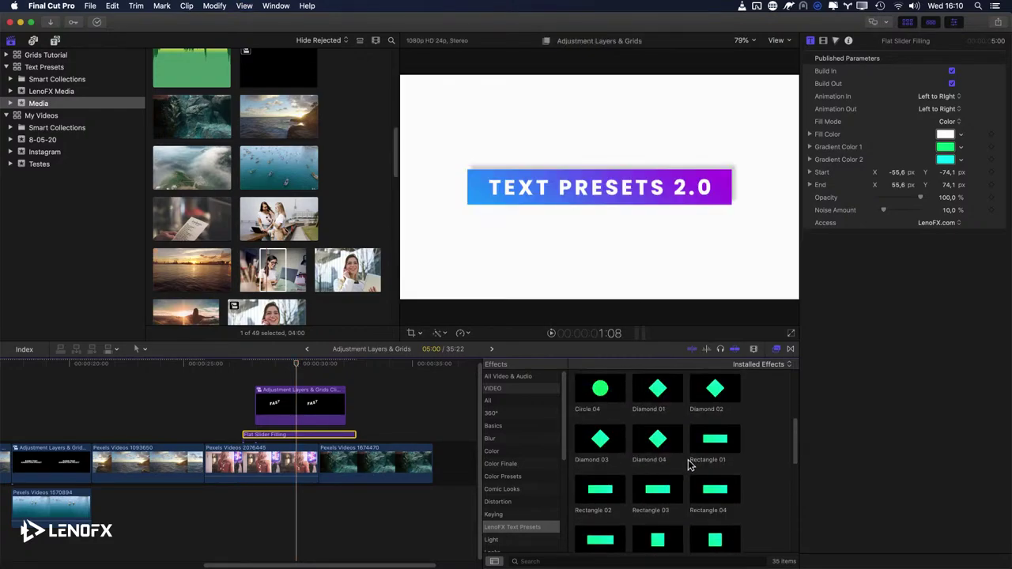
{"action": "left_click", "coordinate": [266, 413]}
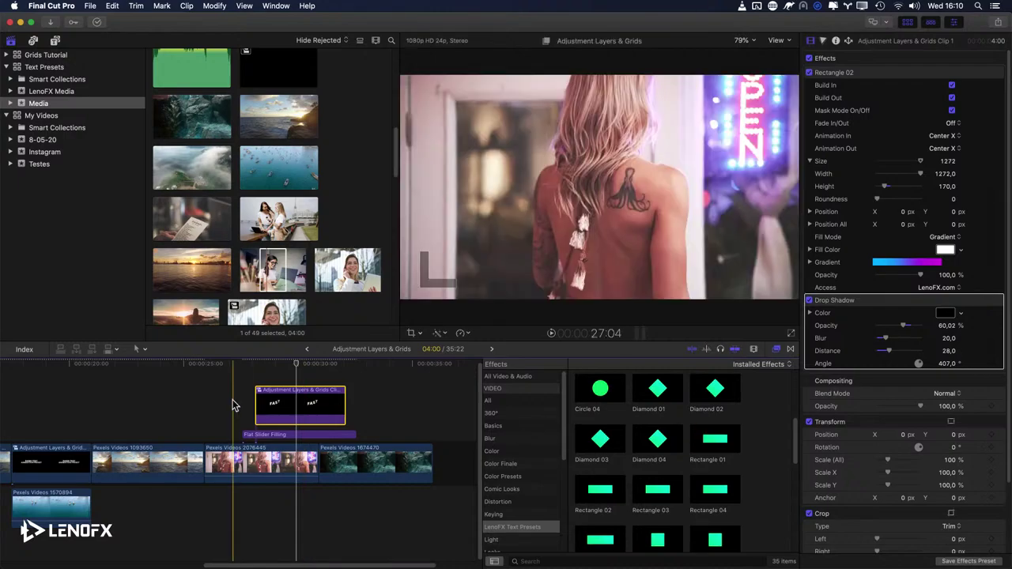
{"action": "key", "text": "super+minus"}
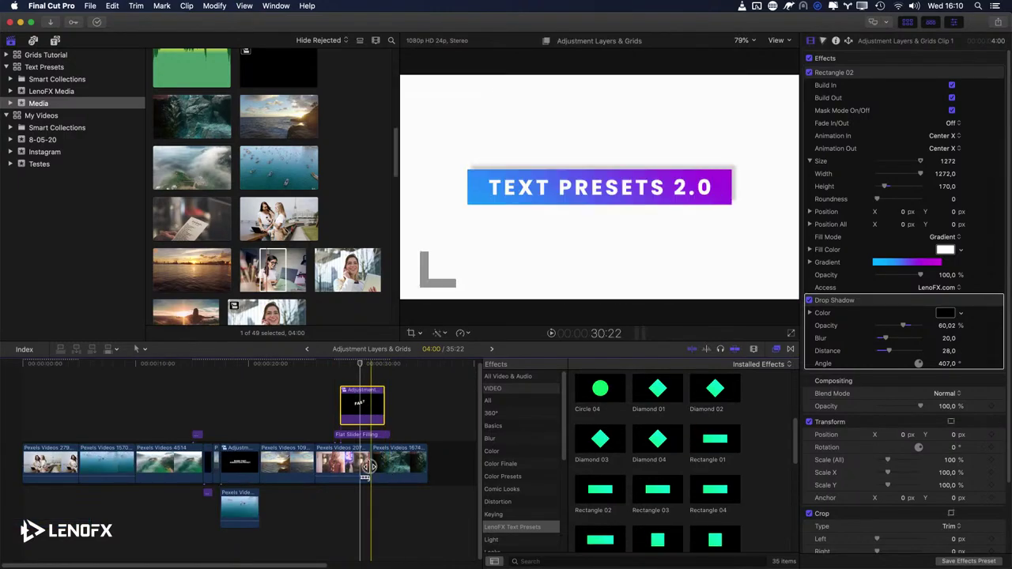
Step: Lengthen the Pexels Videos 2076445 clip and copy the adjustment clip with its title further right
{"action": "left_click_drag", "start_coordinate": [366, 466], "coordinate": [466, 467]}
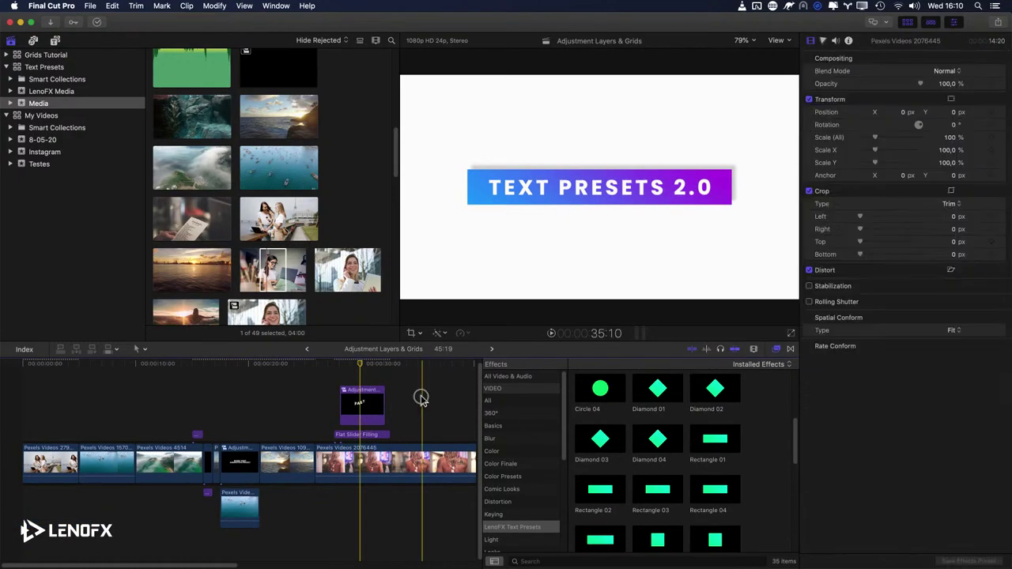
{"action": "scroll", "coordinate": [421, 397], "scroll_direction": "left", "scroll_amount": 5}
{"action": "left_click", "coordinate": [204, 405]}
{"action": "left_click_drag", "start_coordinate": [204, 440], "coordinate": [285, 439]}
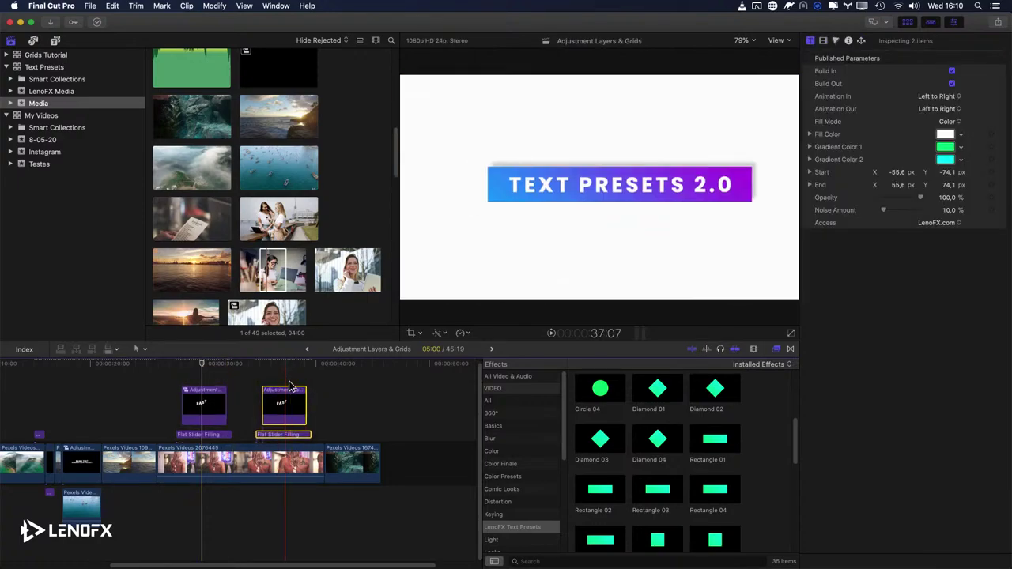
Step: Make the copied adjustment clip an independent compound clip
{"action": "left_click", "coordinate": [286, 402]}
{"action": "left_click", "coordinate": [282, 405]}
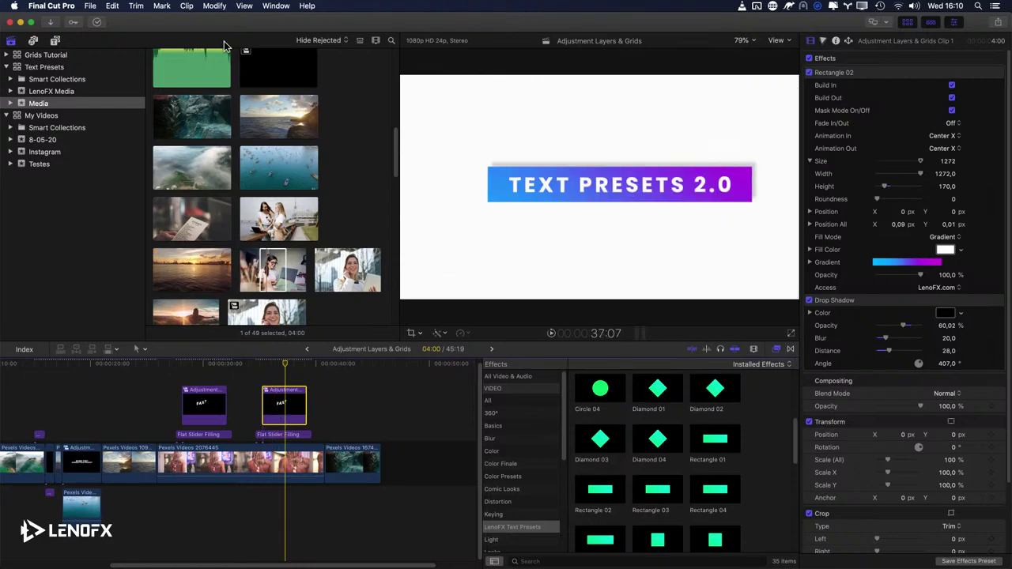
{"action": "left_click", "coordinate": [186, 6]}
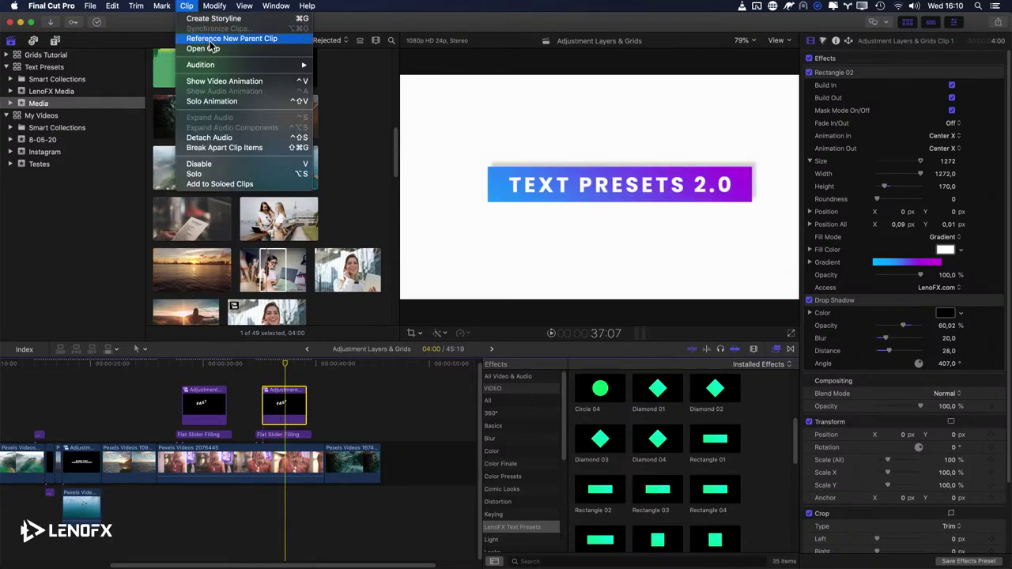
{"action": "left_click", "coordinate": [210, 41]}
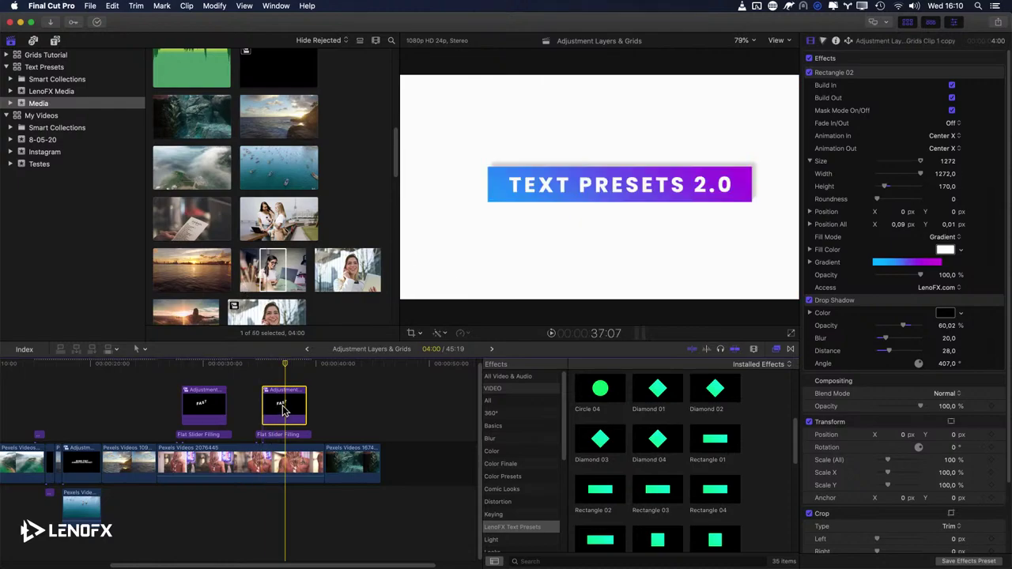
{"action": "left_click", "coordinate": [204, 405]}
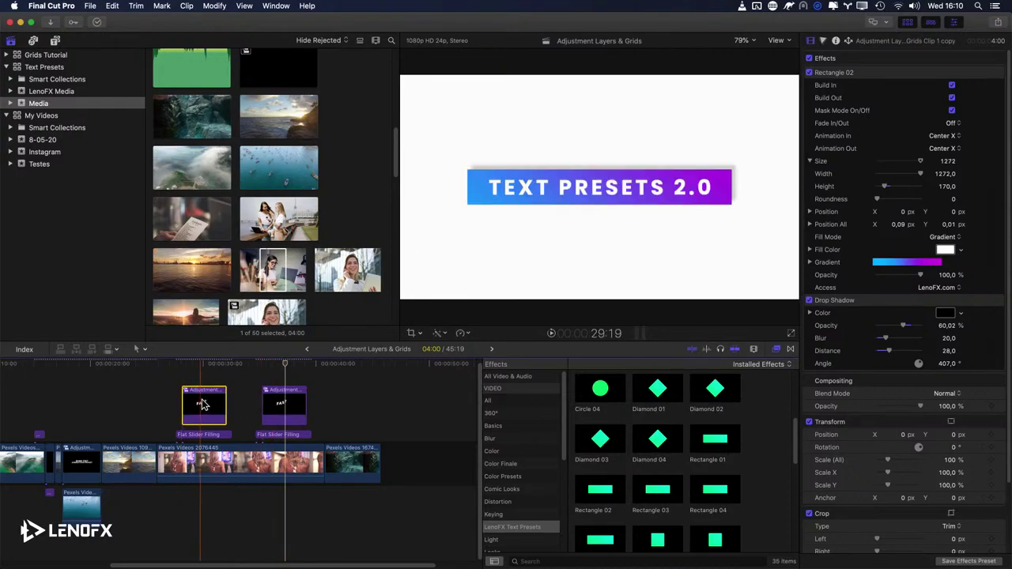
{"action": "left_click", "coordinate": [286, 403]}
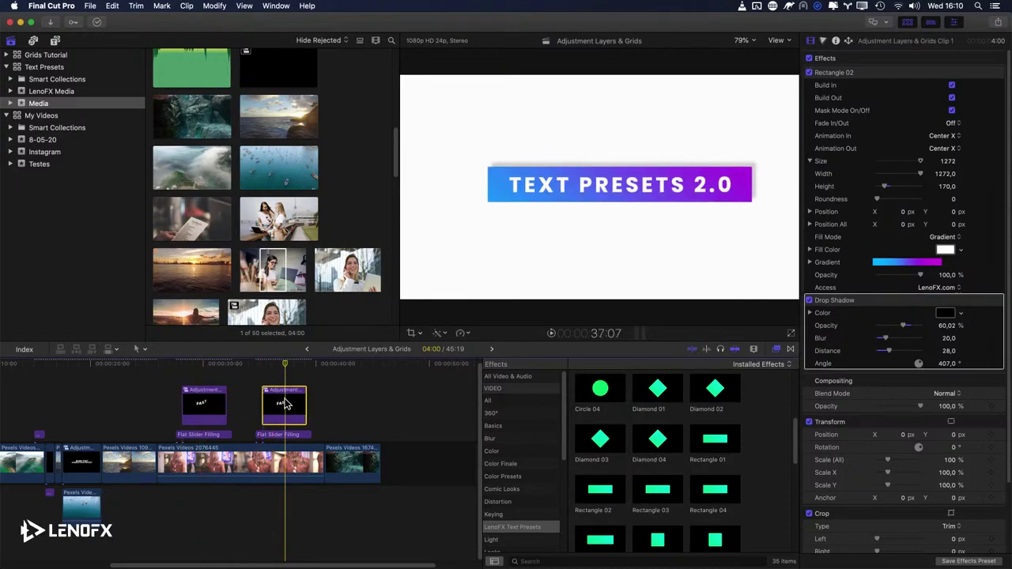
{"action": "left_click", "coordinate": [210, 5]}
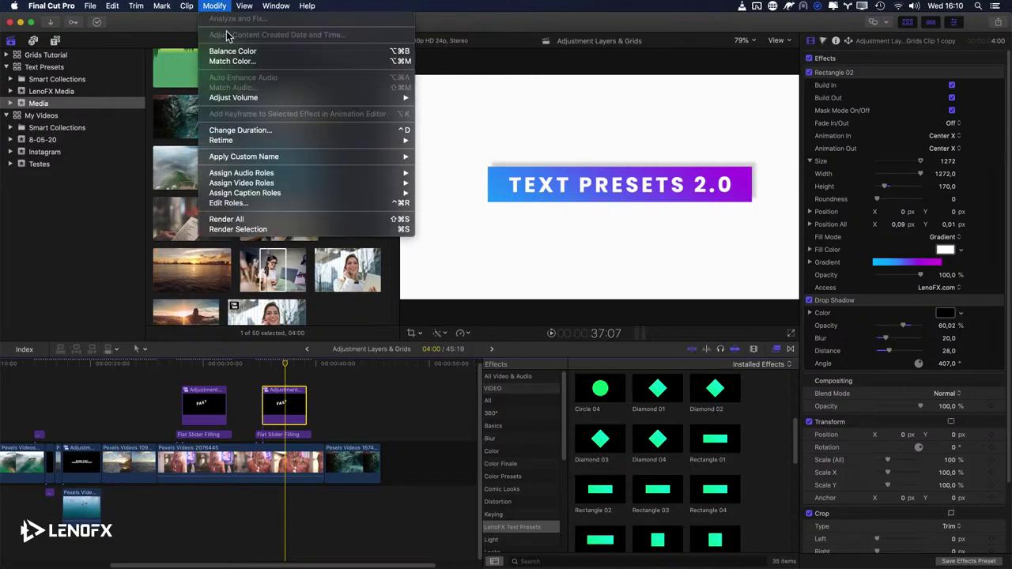
{"action": "left_click", "coordinate": [278, 404]}
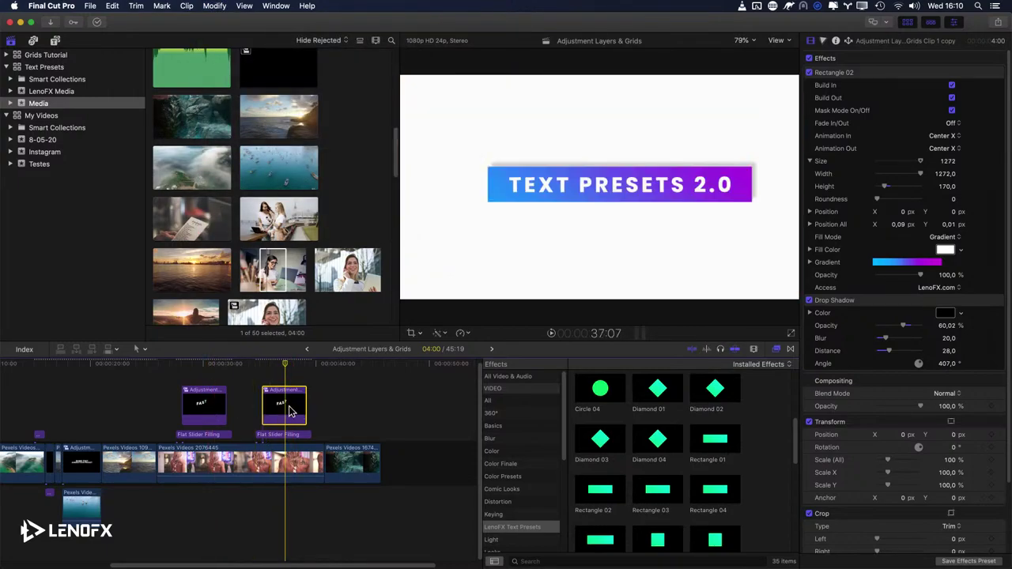
Step: Delete the Rectangle 02 effect from the copied adjustment clip
{"action": "left_click", "coordinate": [856, 73]}
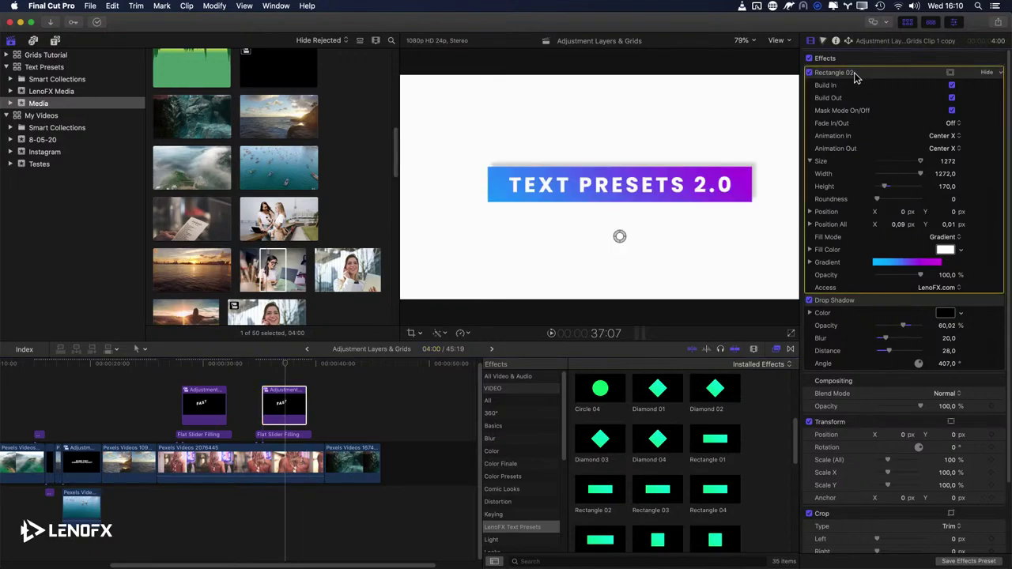
{"action": "key", "text": "Delete"}
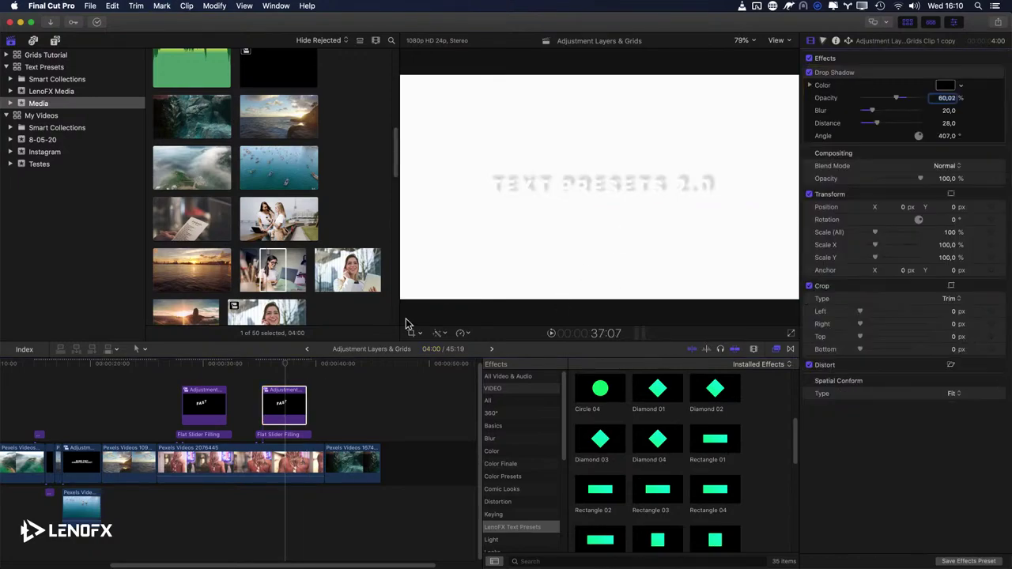
{"action": "left_click", "coordinate": [300, 391]}
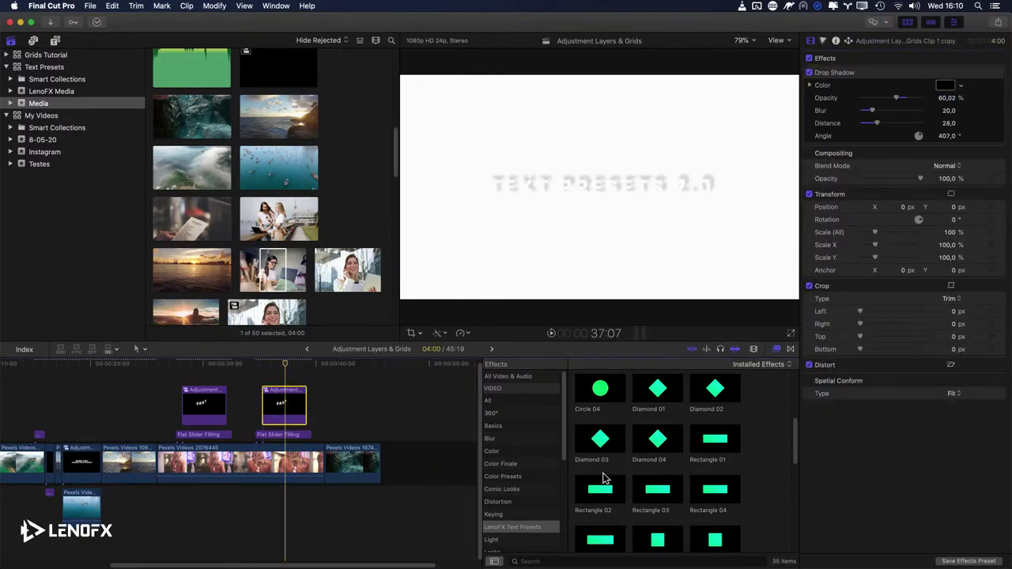
{"action": "scroll", "coordinate": [603, 479], "scroll_direction": "down", "scroll_amount": 2}
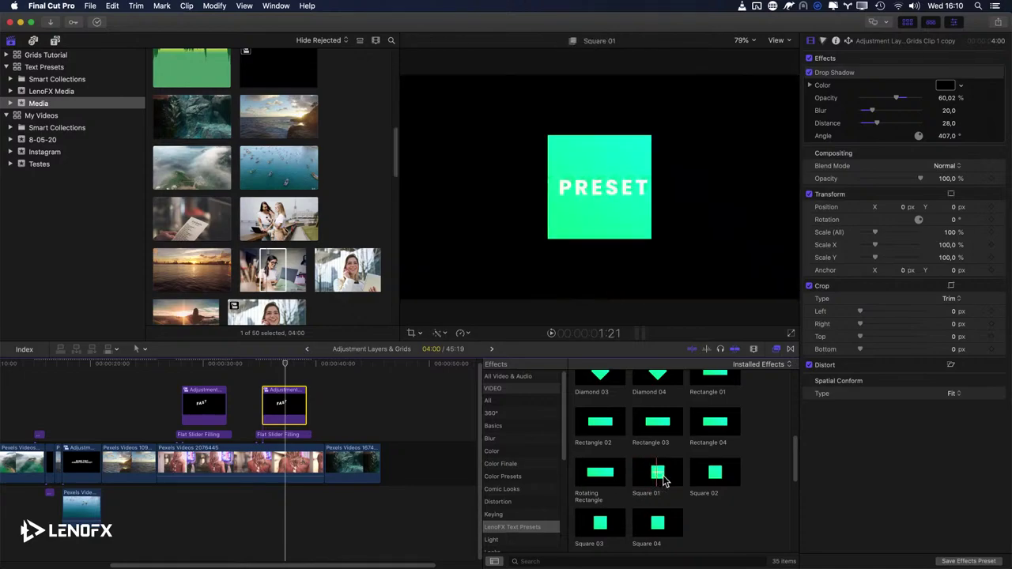
Step: Apply the Circle 04 shape from the Effects browser to the adjustment clip
{"action": "scroll", "coordinate": [650, 450], "scroll_direction": "up", "scroll_amount": 2}
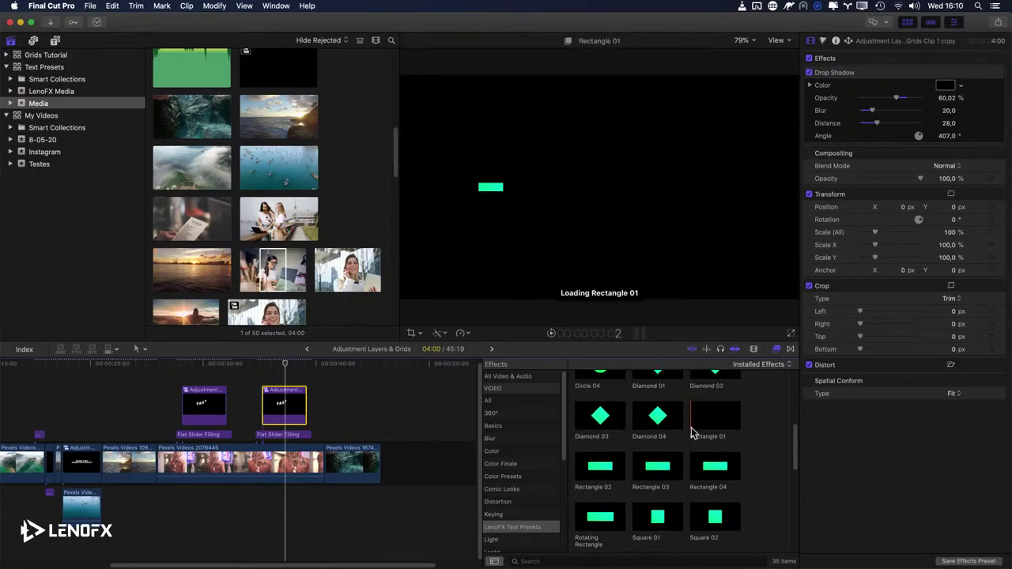
{"action": "scroll", "coordinate": [691, 427], "scroll_direction": "up", "scroll_amount": 2}
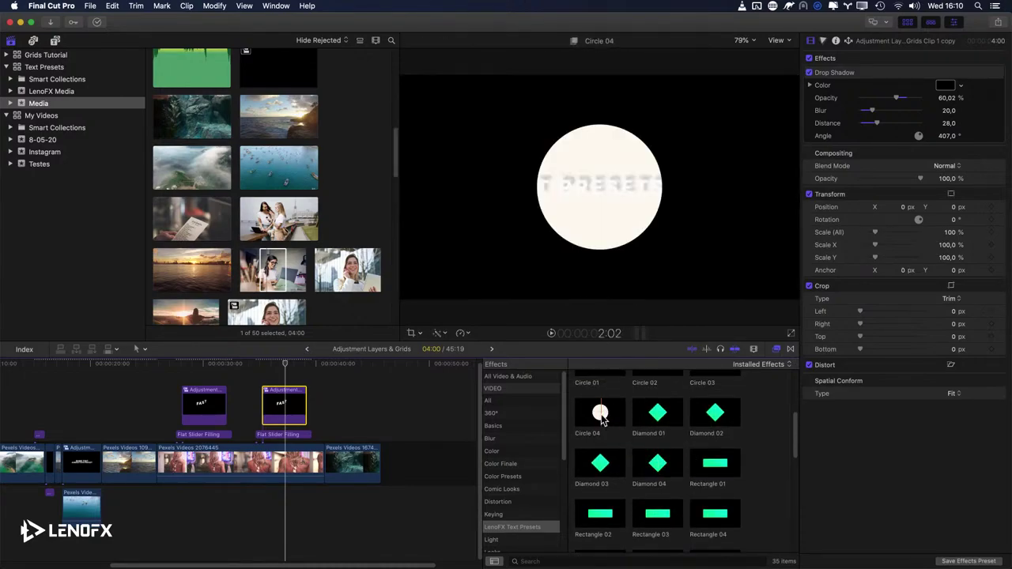
{"action": "left_click_drag", "start_coordinate": [599, 415], "coordinate": [285, 405]}
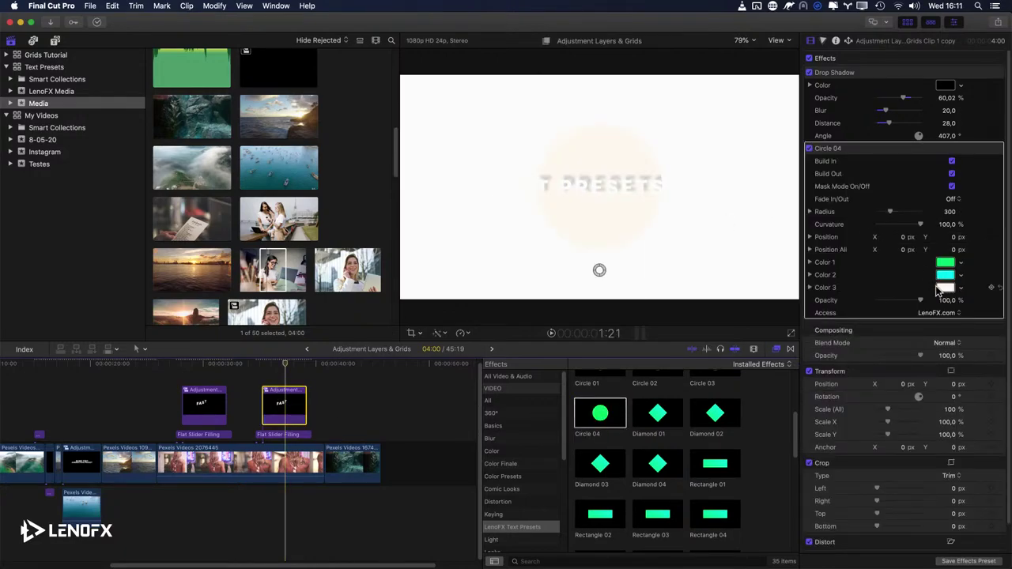
Step: Set Circle 04's Color 3 to blue, after briefly trying cyan
{"action": "left_click", "coordinate": [960, 291]}
{"action": "left_click", "coordinate": [920, 323]}
{"action": "left_click", "coordinate": [924, 342]}
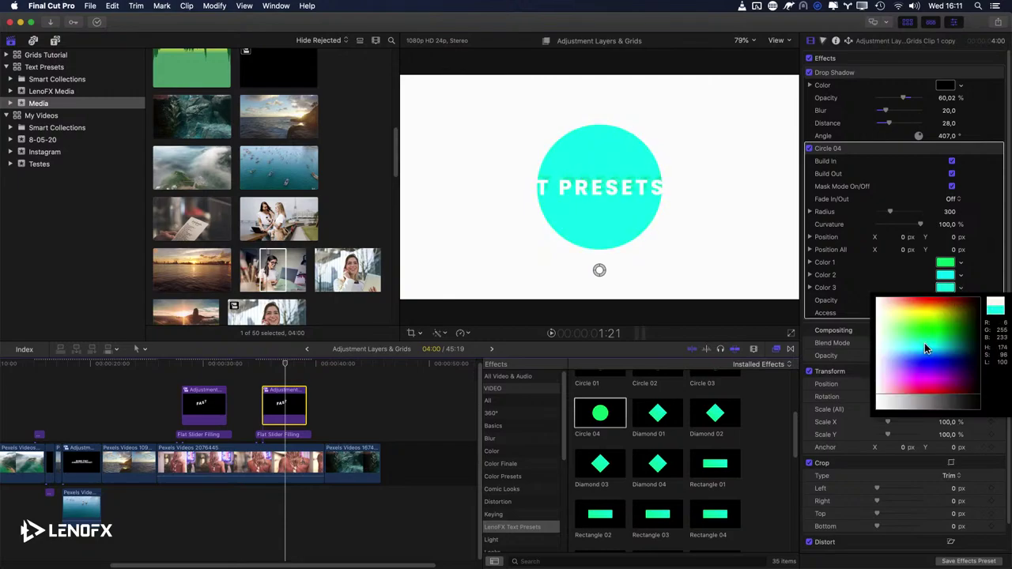
{"action": "left_click", "coordinate": [959, 292]}
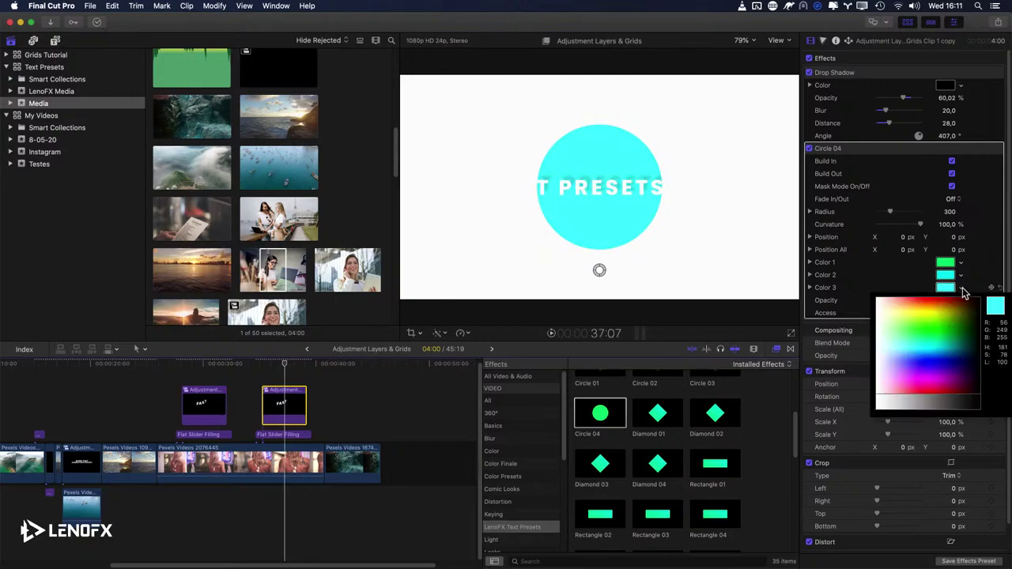
{"action": "left_click", "coordinate": [942, 319]}
{"action": "left_click", "coordinate": [937, 350]}
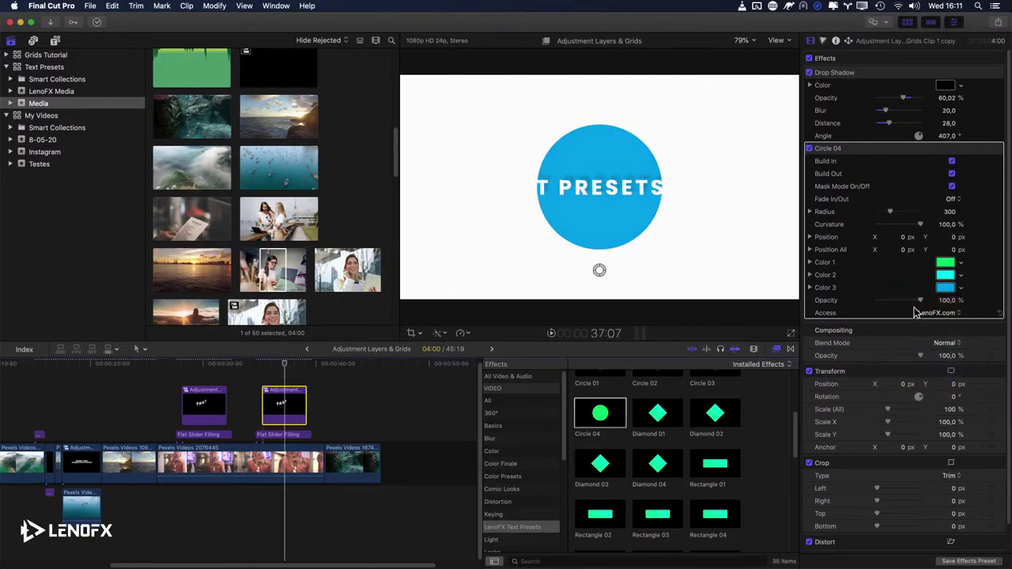
Step: Delete PRESETS from the adjustment clip's title so it reads TEXT 2.0, then return to the main timeline
{"action": "double_click", "coordinate": [287, 407]}
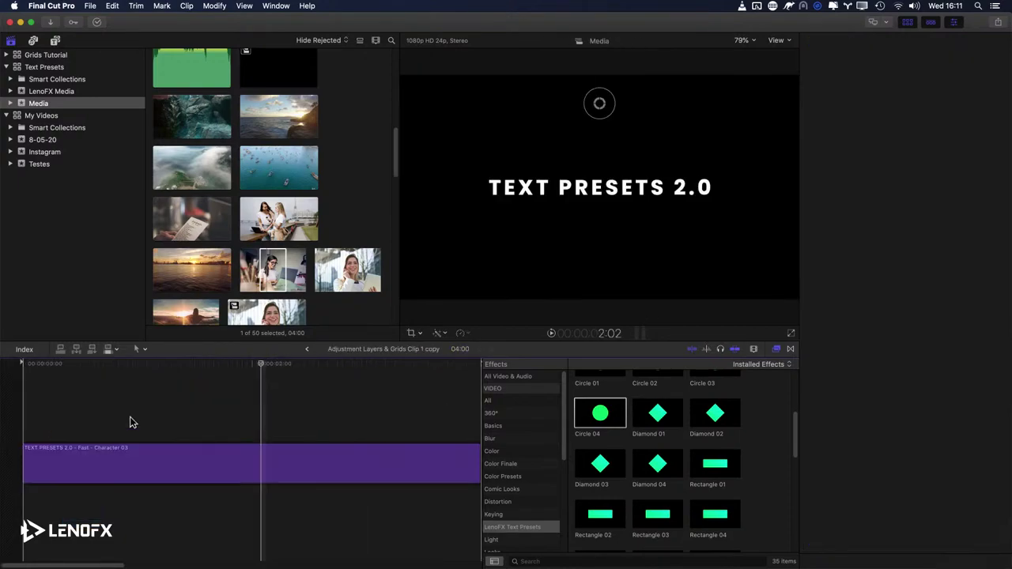
{"action": "left_click", "coordinate": [245, 451]}
{"action": "left_click", "coordinate": [905, 160]}
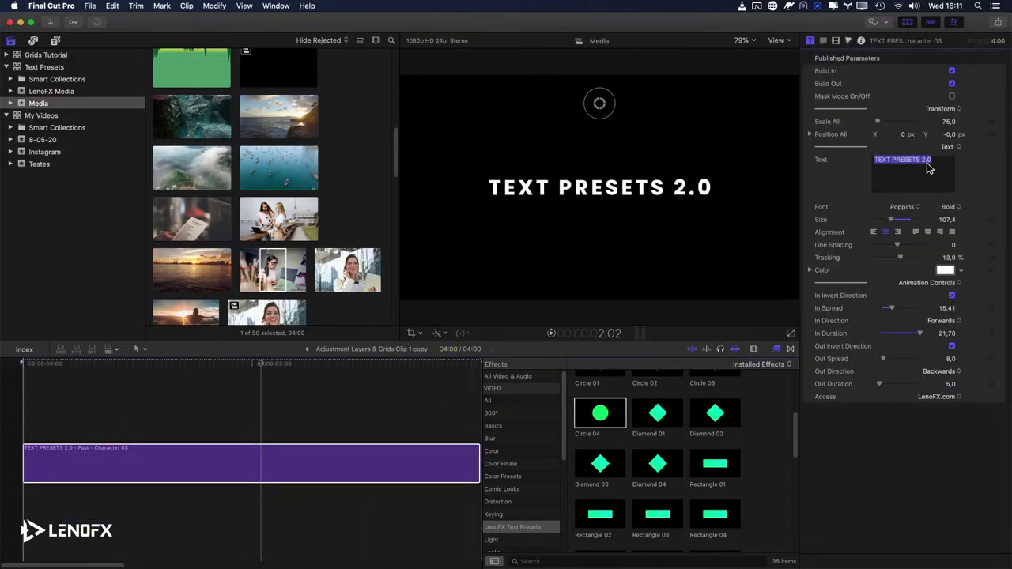
{"action": "double_click", "coordinate": [905, 160]}
{"action": "key", "text": "BackSpace"}
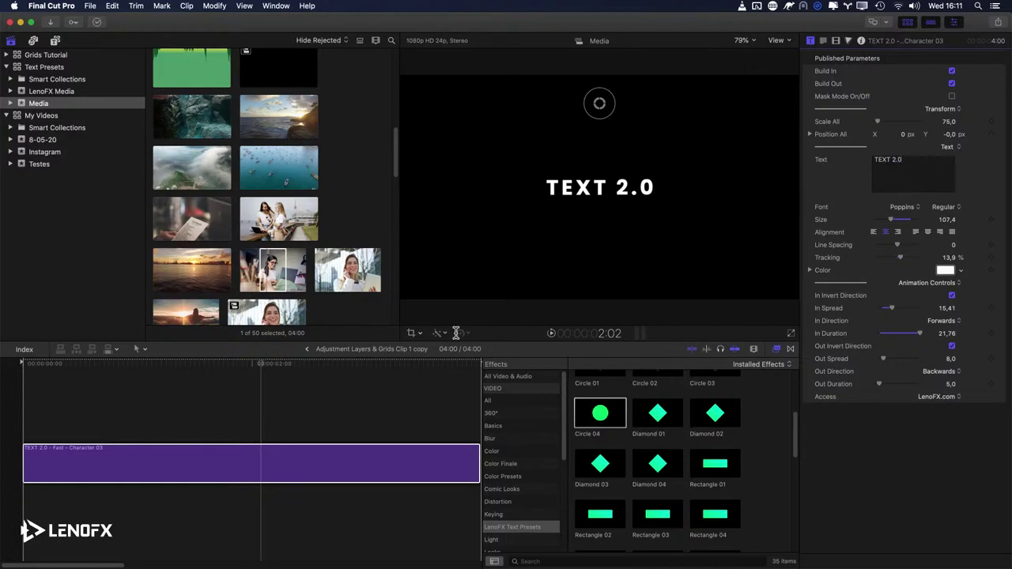
{"action": "key", "text": "super+bracketleft"}
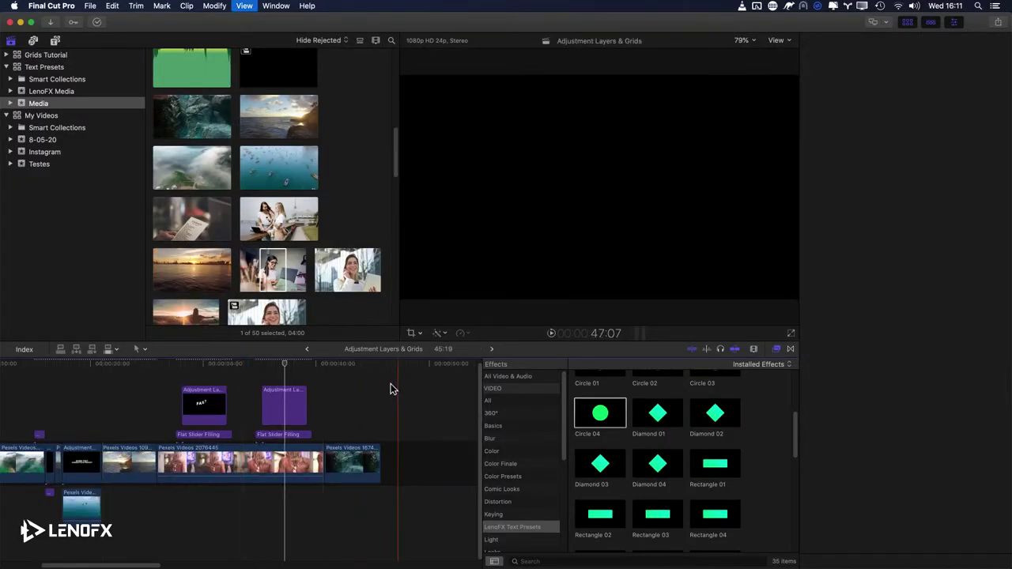
Step: Select the second adjustment clip, preview the circle title, and adjust the circle's opacity
{"action": "left_click", "coordinate": [262, 387]}
{"action": "key", "text": "space"}
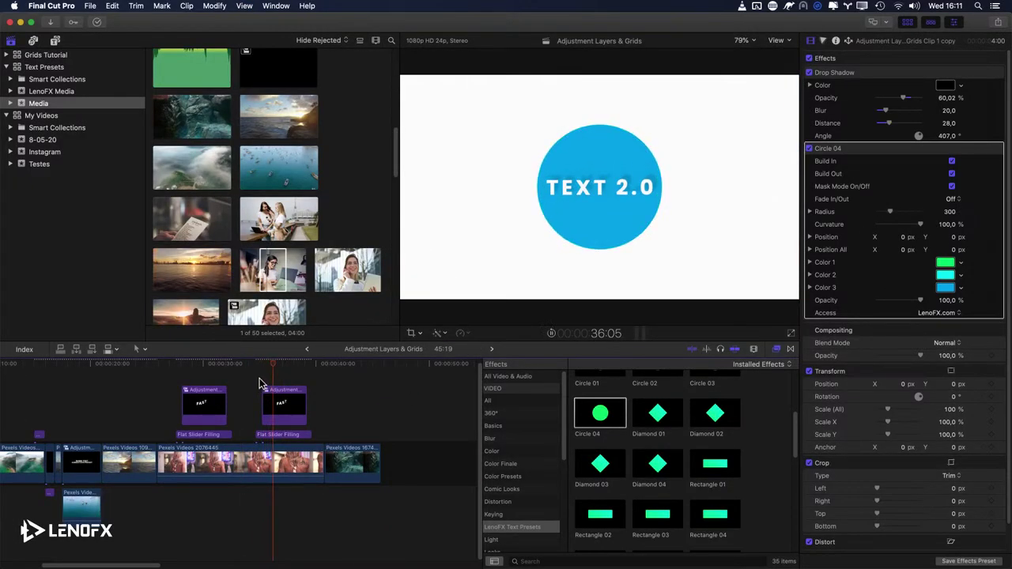
{"action": "key", "text": "space"}
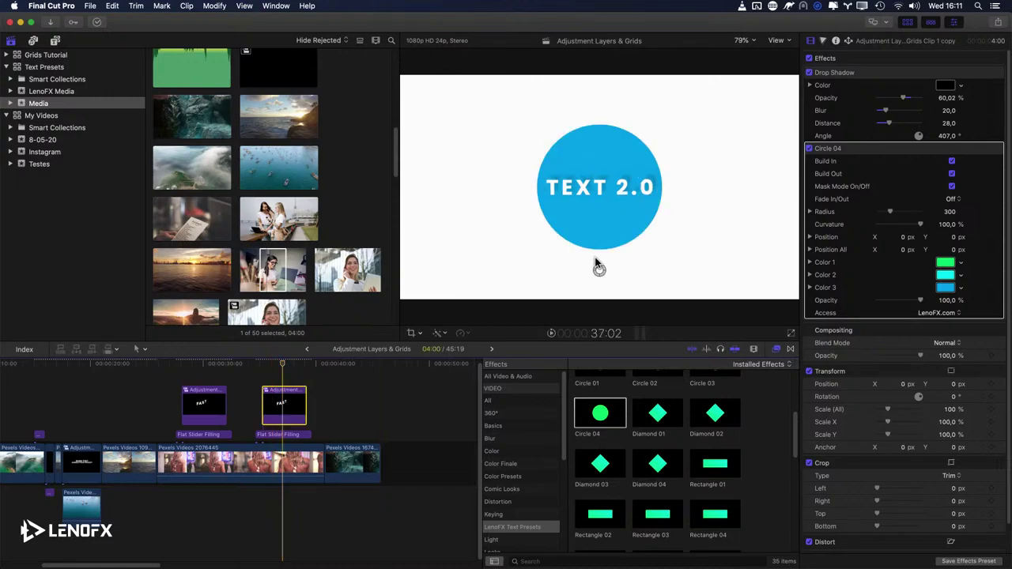
{"action": "left_click_drag", "start_coordinate": [921, 303], "coordinate": [954, 302]}
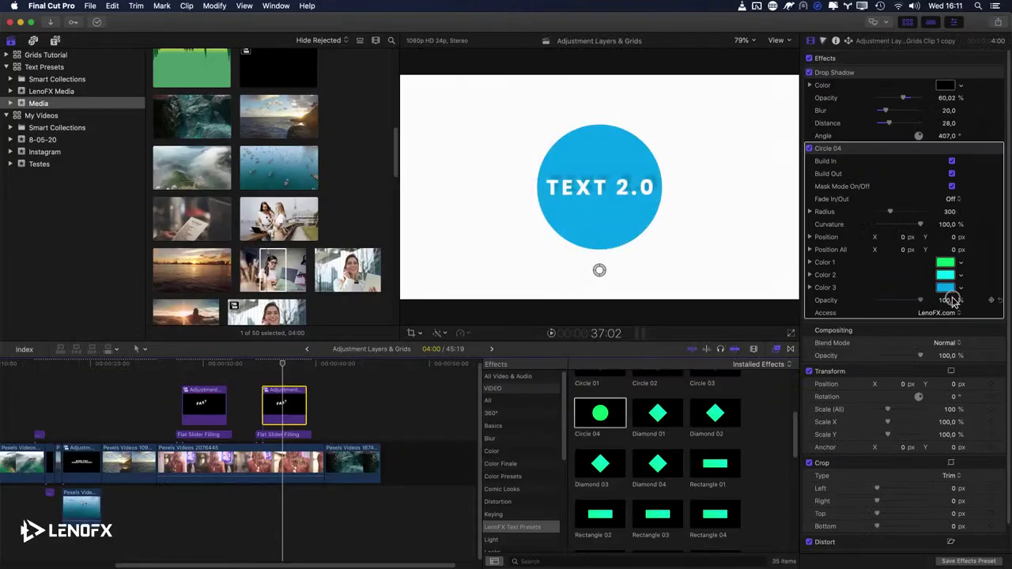
Step: Move Drop Shadow below Circle 04, setting angle 320°, blur 74 and distance 17
{"action": "left_click", "coordinate": [848, 75]}
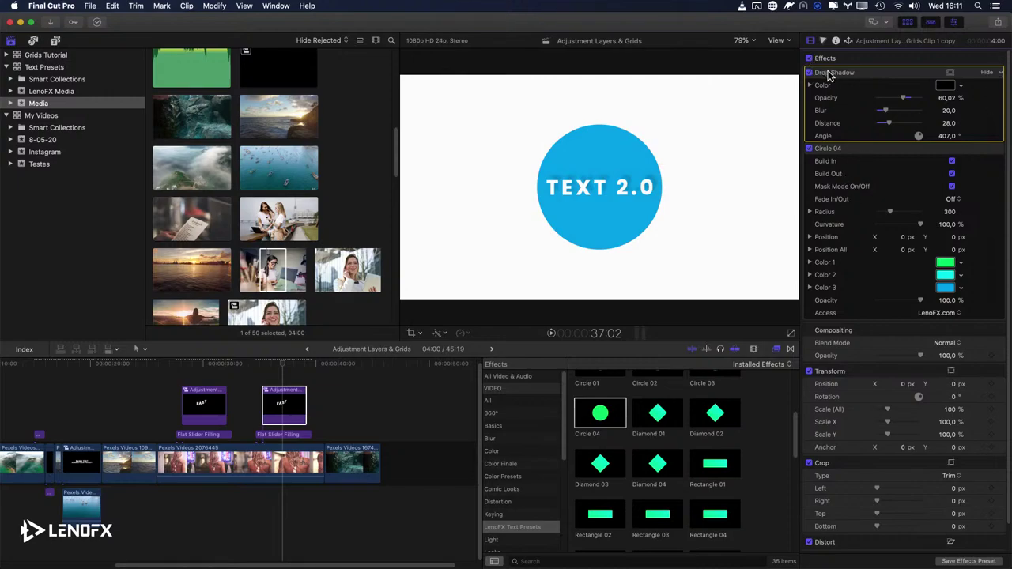
{"action": "left_click_drag", "start_coordinate": [829, 76], "coordinate": [880, 130]}
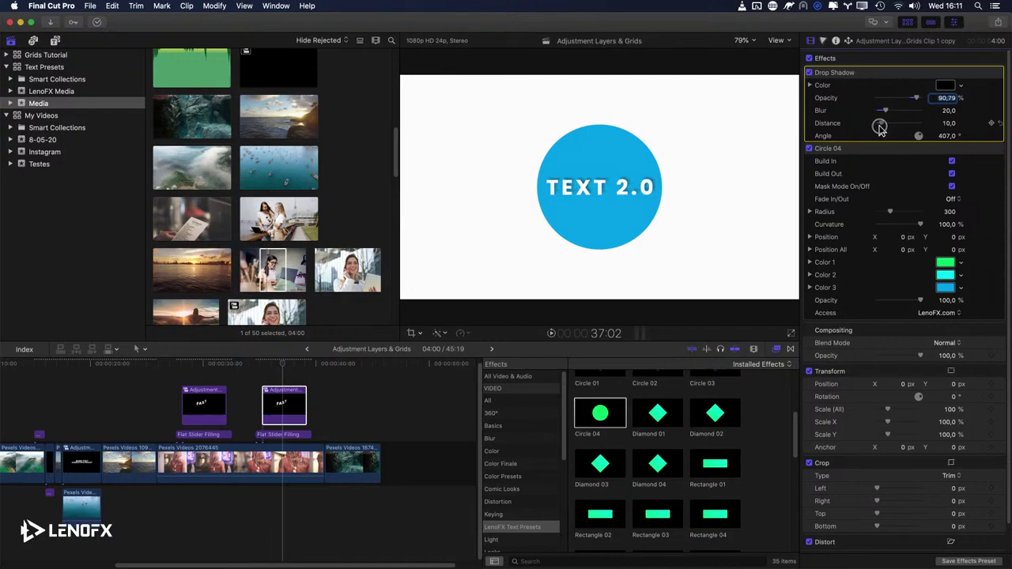
{"action": "left_click_drag", "start_coordinate": [869, 74], "coordinate": [834, 230]}
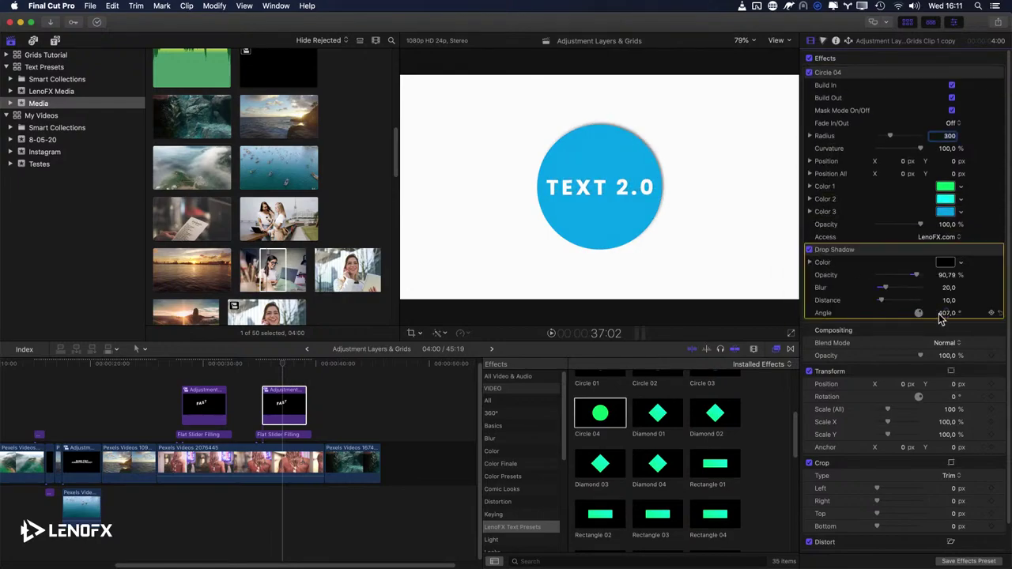
{"action": "left_click_drag", "start_coordinate": [941, 316], "coordinate": [943, 319]}
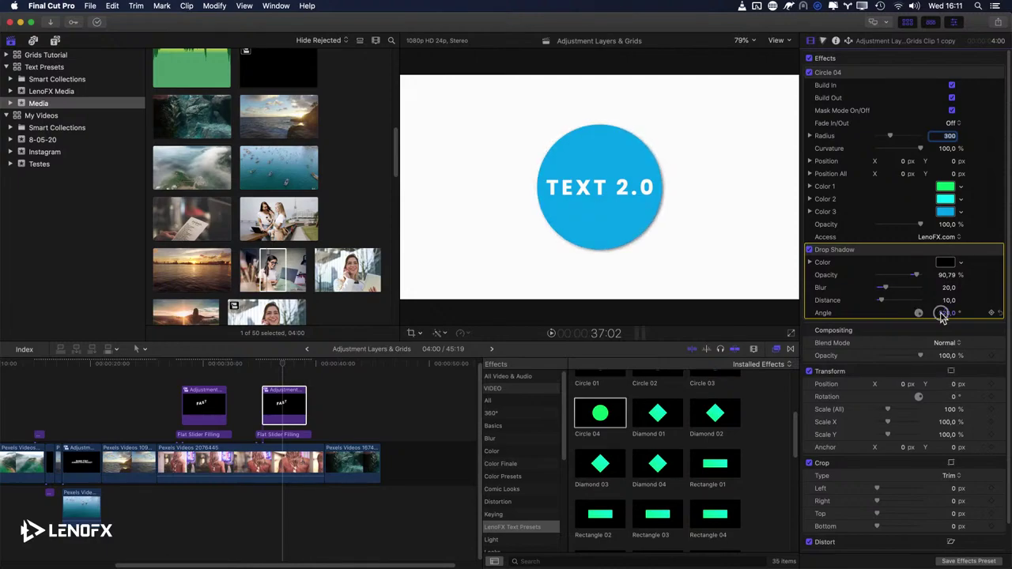
{"action": "left_click_drag", "start_coordinate": [878, 289], "coordinate": [897, 288]}
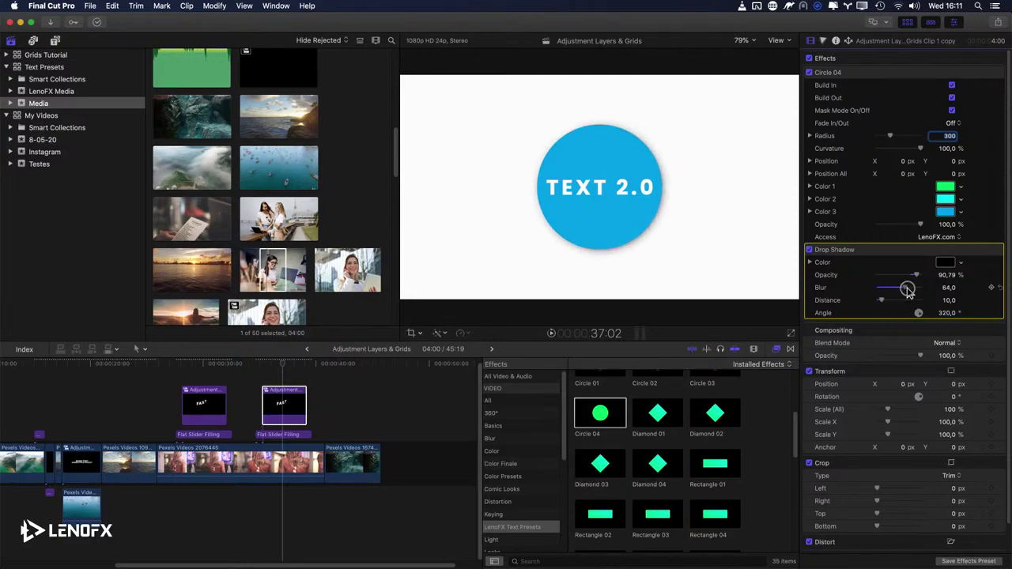
{"action": "left_click_drag", "start_coordinate": [881, 301], "coordinate": [909, 277]}
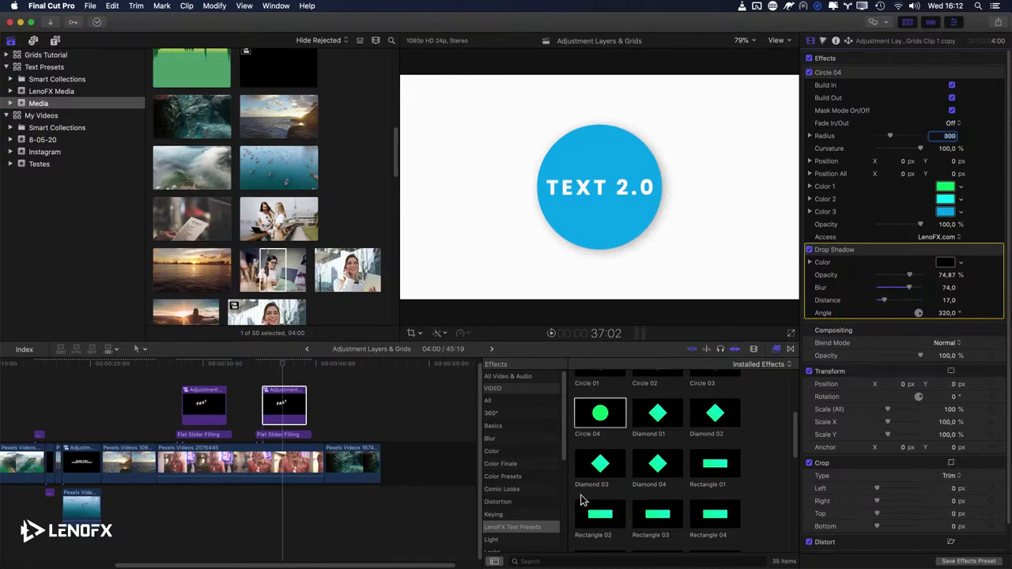
Step: Add a second Drop Shadow above Circle 04 at 58.26% opacity, blur 12, distance 5, angle 315°
{"action": "scroll", "coordinate": [643, 472], "scroll_direction": "up", "scroll_amount": 4}
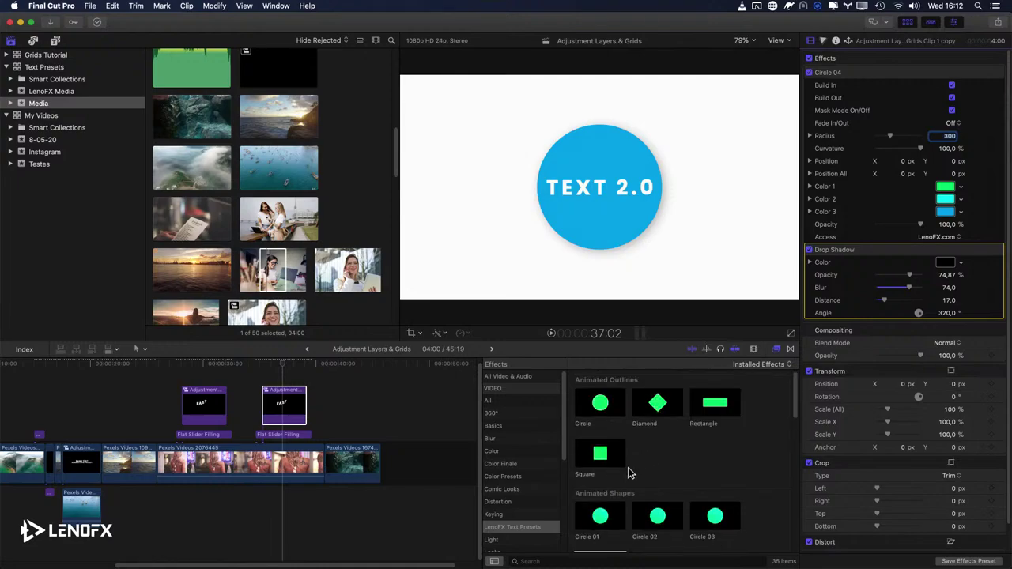
{"action": "scroll", "coordinate": [642, 467], "scroll_direction": "down", "scroll_amount": 10}
{"action": "left_click_drag", "start_coordinate": [599, 431], "coordinate": [610, 291]}
{"action": "left_click_drag", "start_coordinate": [914, 286], "coordinate": [857, 338]}
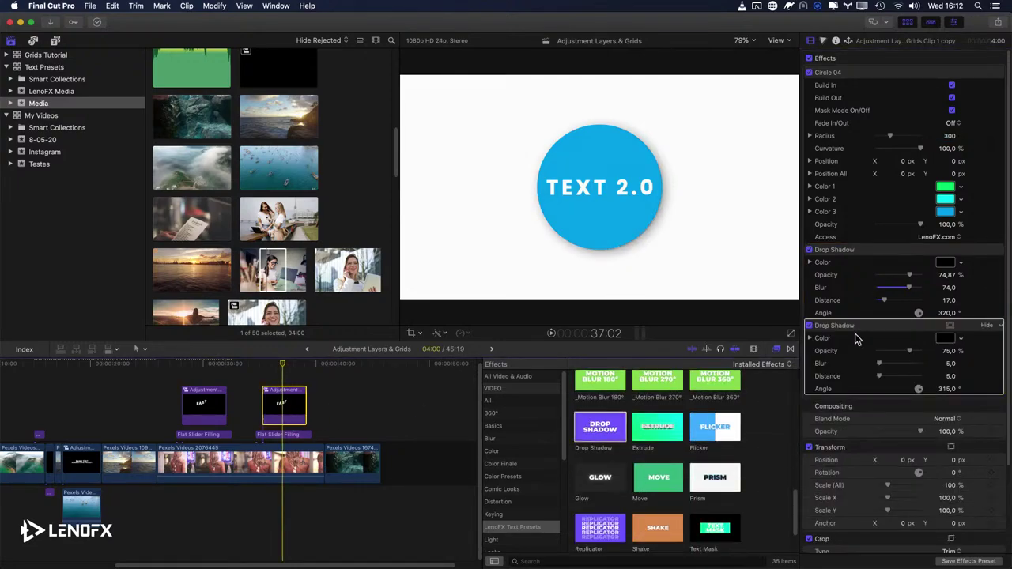
{"action": "key", "text": "Delete"}
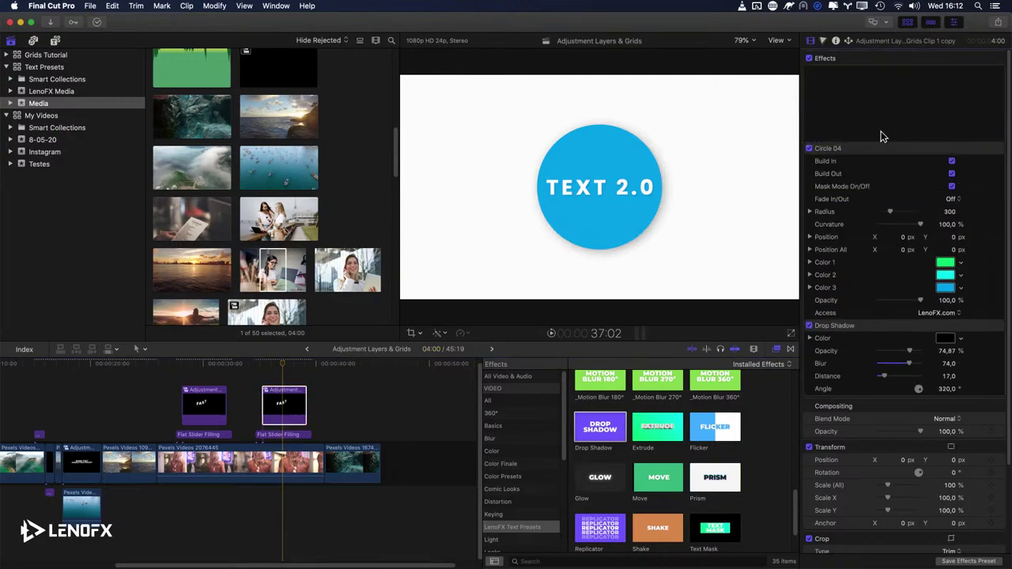
{"action": "left_click_drag", "start_coordinate": [883, 137], "coordinate": [880, 140]}
{"action": "left_click_drag", "start_coordinate": [906, 101], "coordinate": [883, 109]}
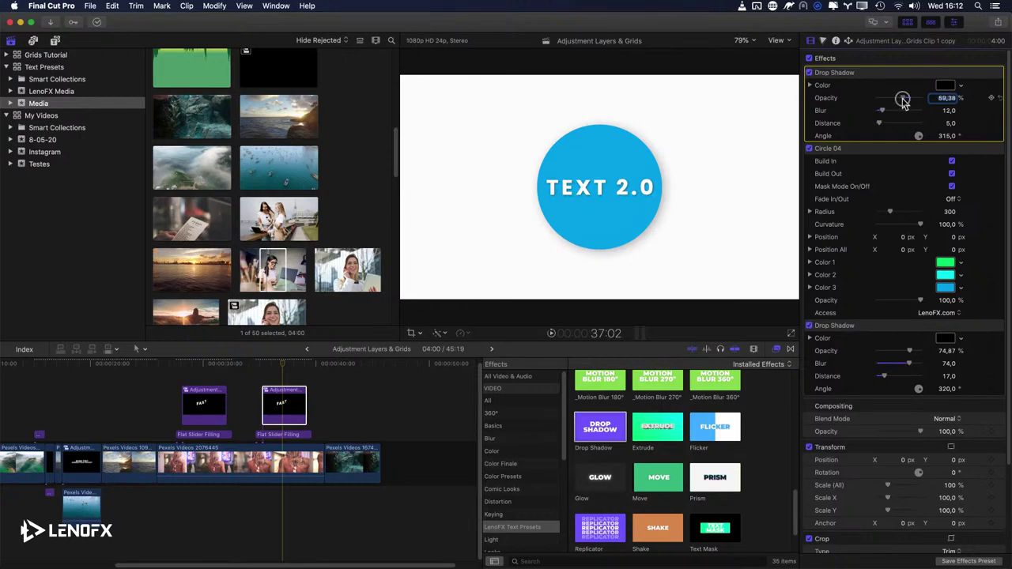
{"action": "left_click", "coordinate": [247, 407]}
{"action": "key", "text": "space"}
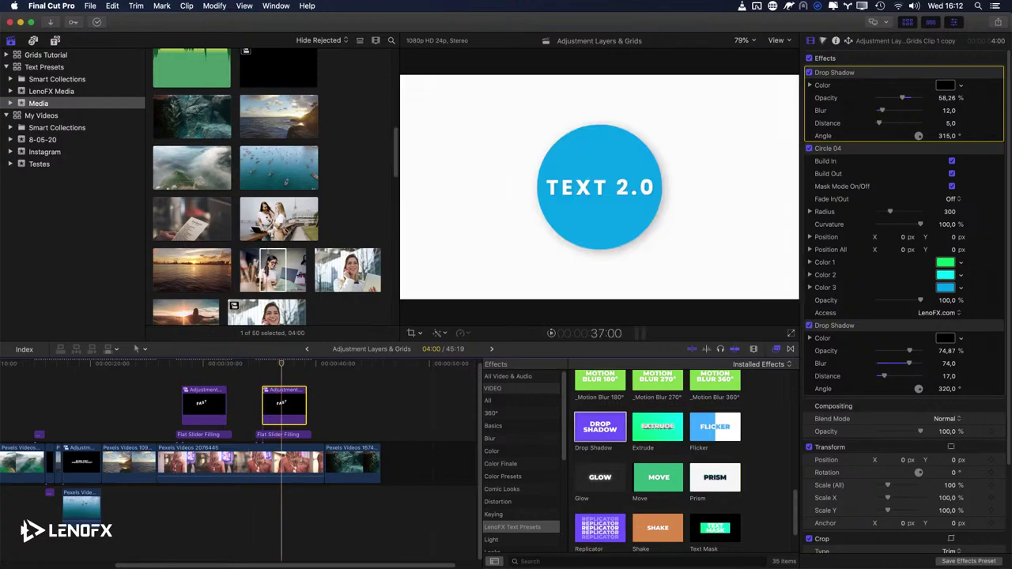
Step: Make the circle's second colour white and first colour Tangerine, then preview the animation
{"action": "left_click", "coordinate": [946, 276]}
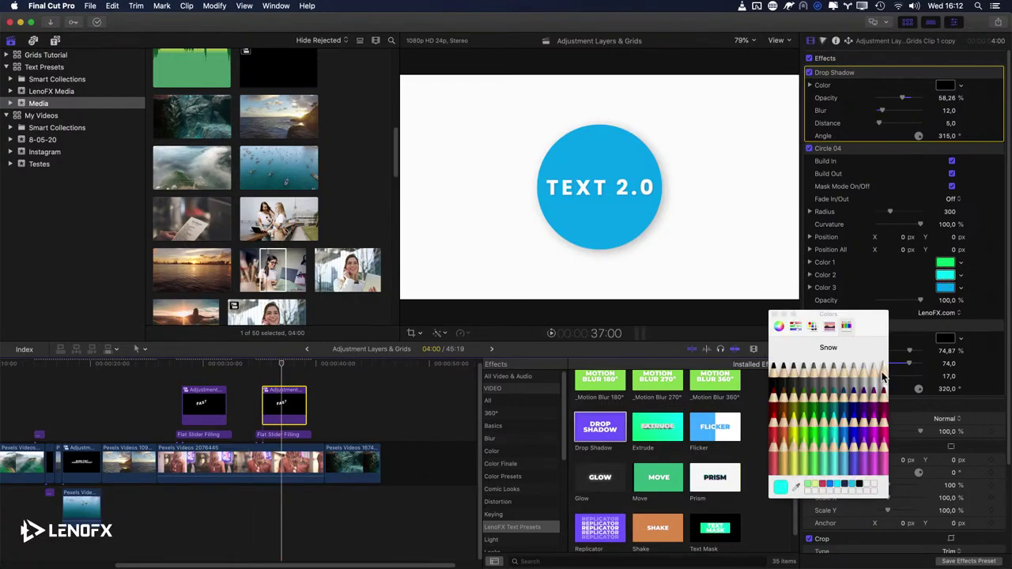
{"action": "left_click", "coordinate": [883, 378]}
{"action": "left_click", "coordinate": [951, 264]}
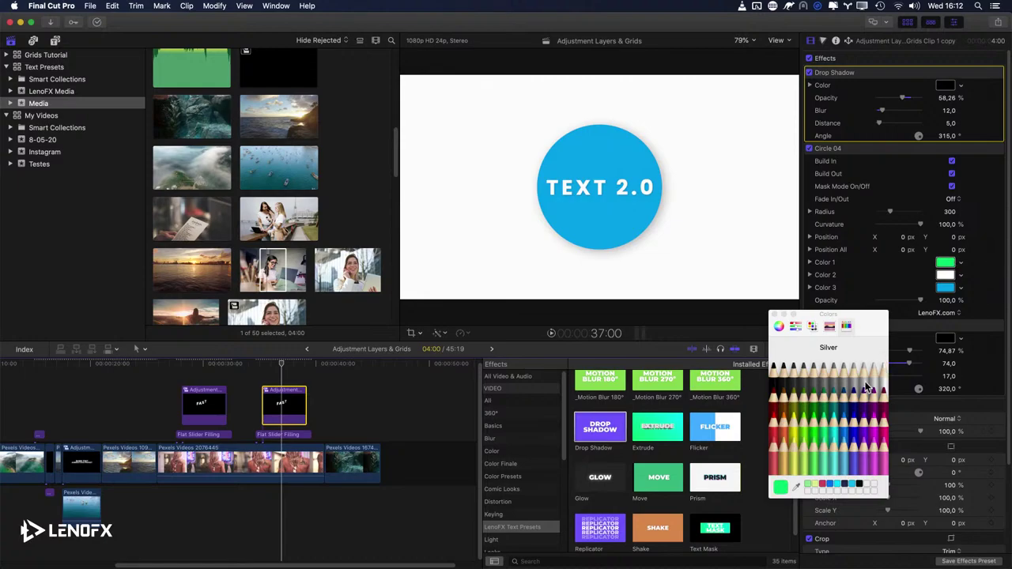
{"action": "left_click", "coordinate": [787, 428]}
{"action": "left_click", "coordinate": [773, 314]}
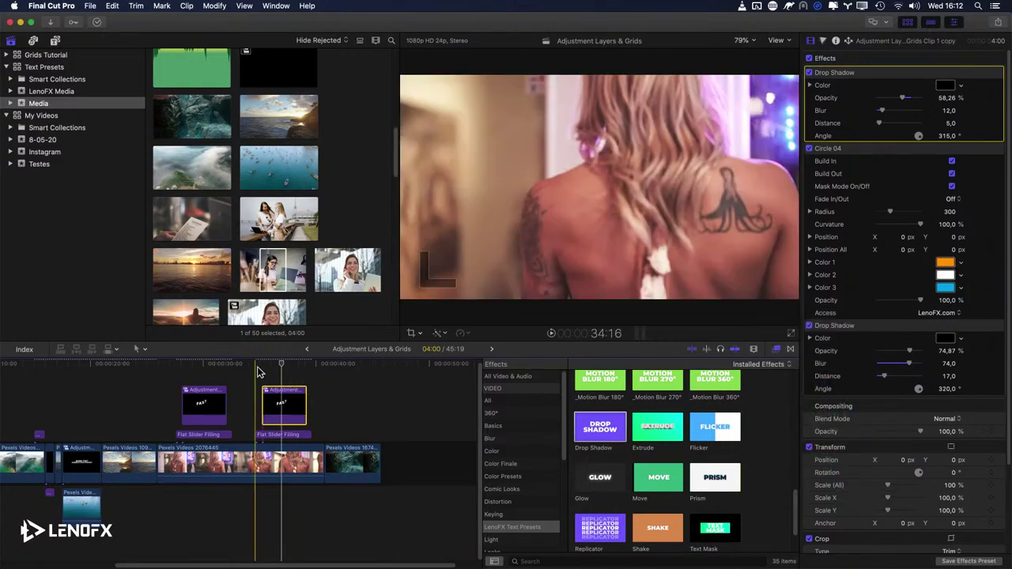
{"action": "key", "text": "space"}
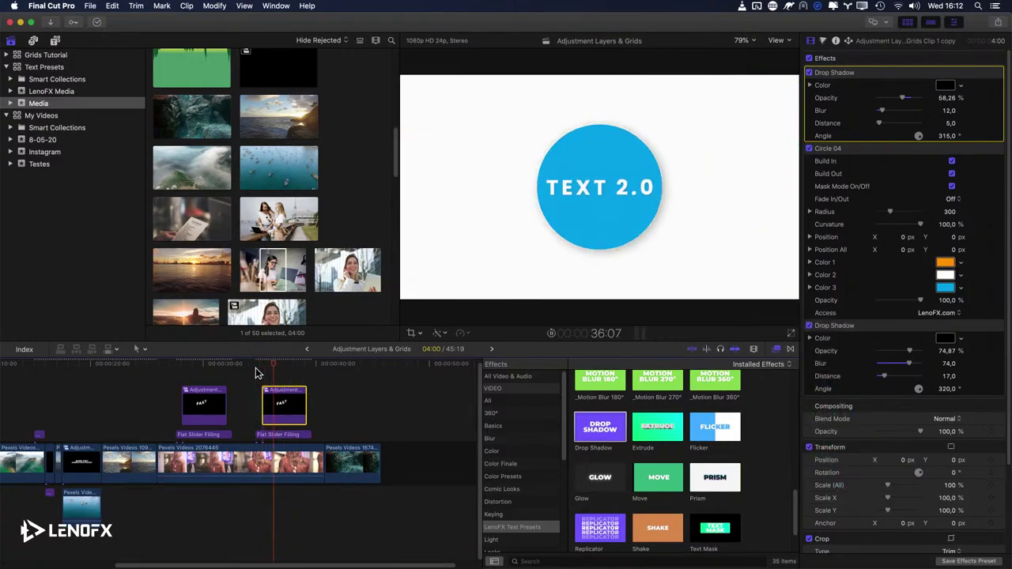
{"action": "key", "text": "space"}
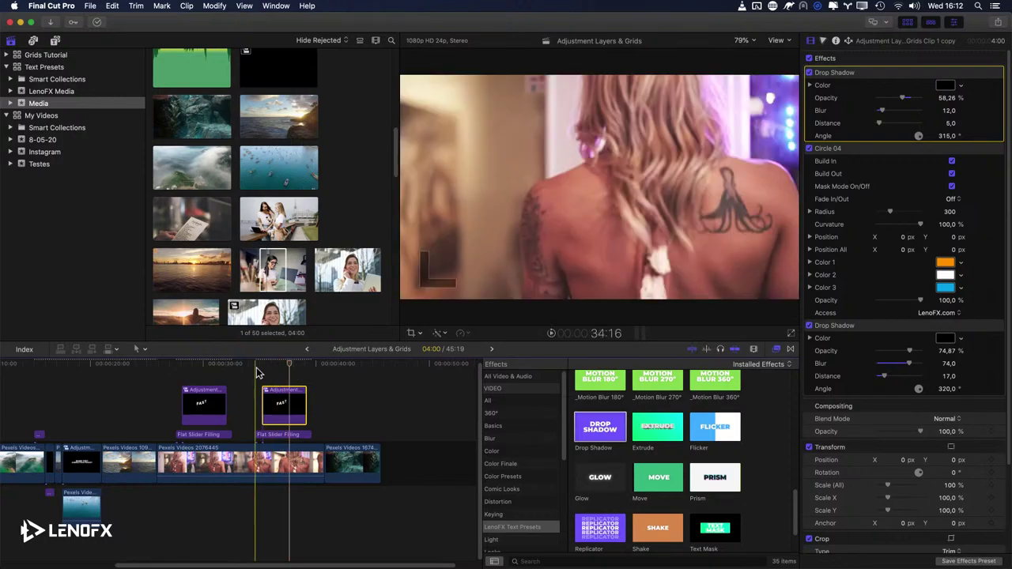
{"action": "left_click", "coordinate": [264, 371]}
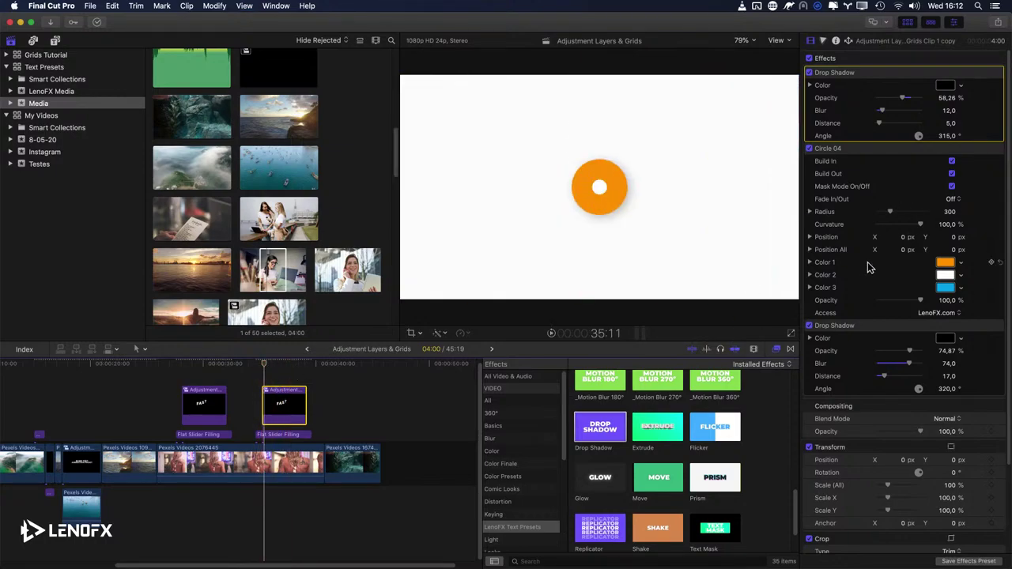
{"action": "key", "text": "space"}
{"action": "key", "text": "space"}
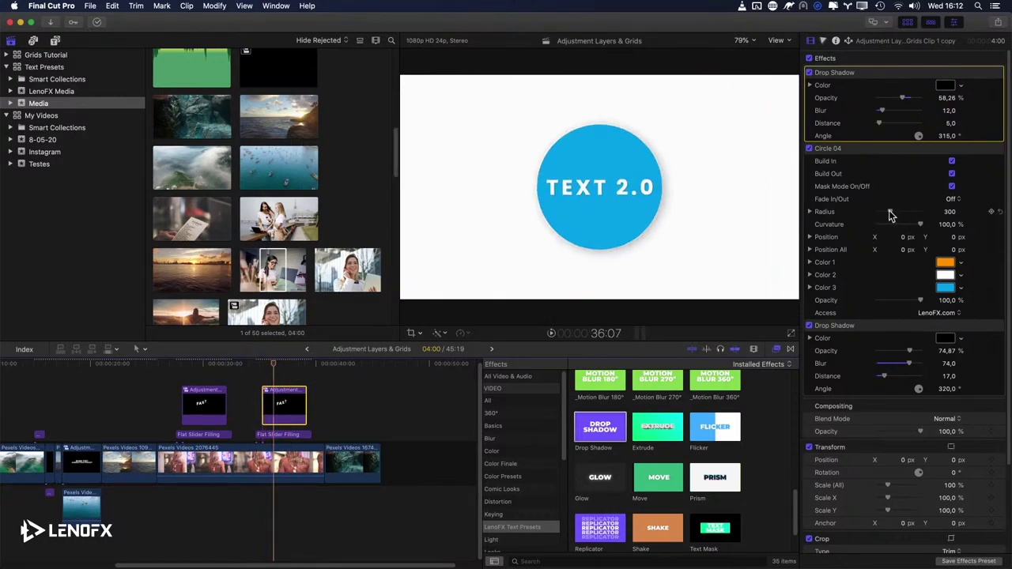
Step: Set the circle radius to 352 with full curvature restored, and replay the title
{"action": "left_click_drag", "start_coordinate": [890, 215], "coordinate": [874, 226]}
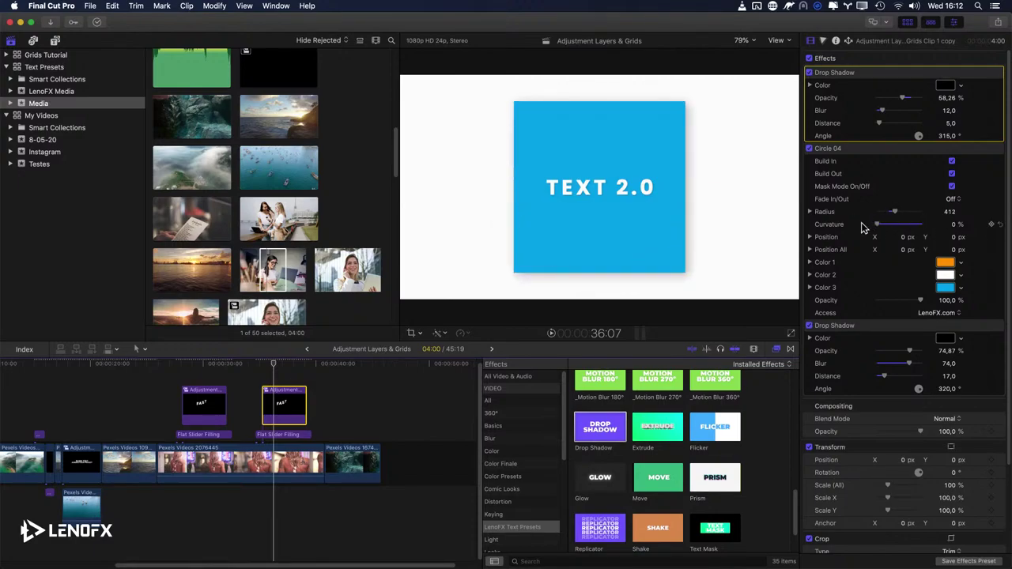
{"action": "key", "text": "shift+question"}
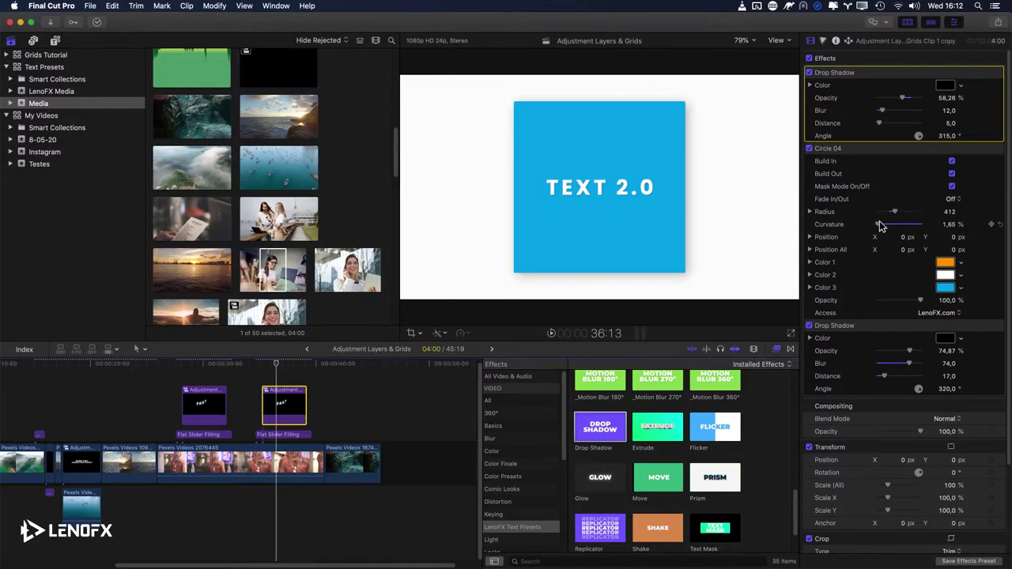
{"action": "key", "text": "super+z"}
{"action": "left_click_drag", "start_coordinate": [895, 212], "coordinate": [892, 212]}
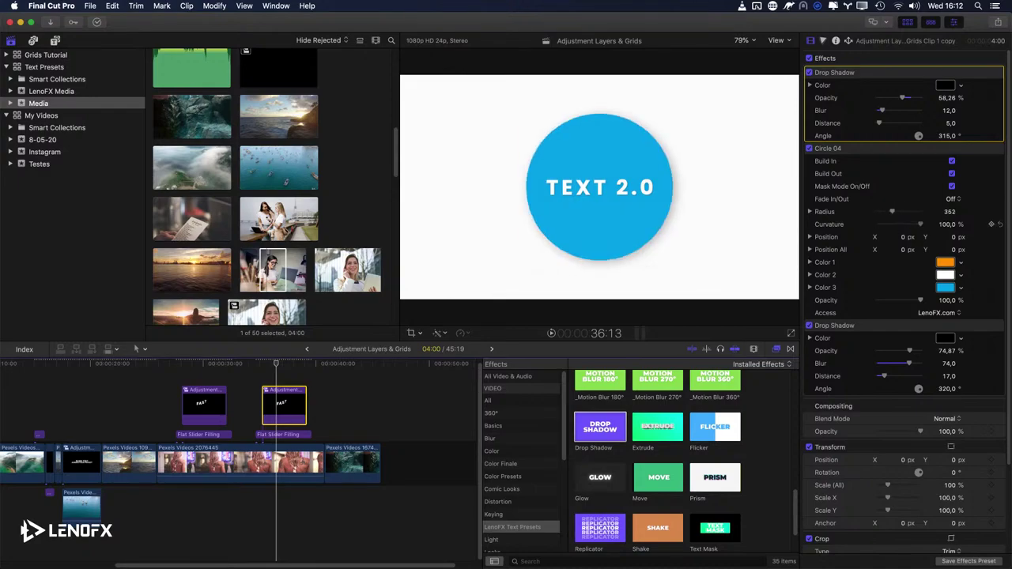
{"action": "key", "text": "shift+question"}
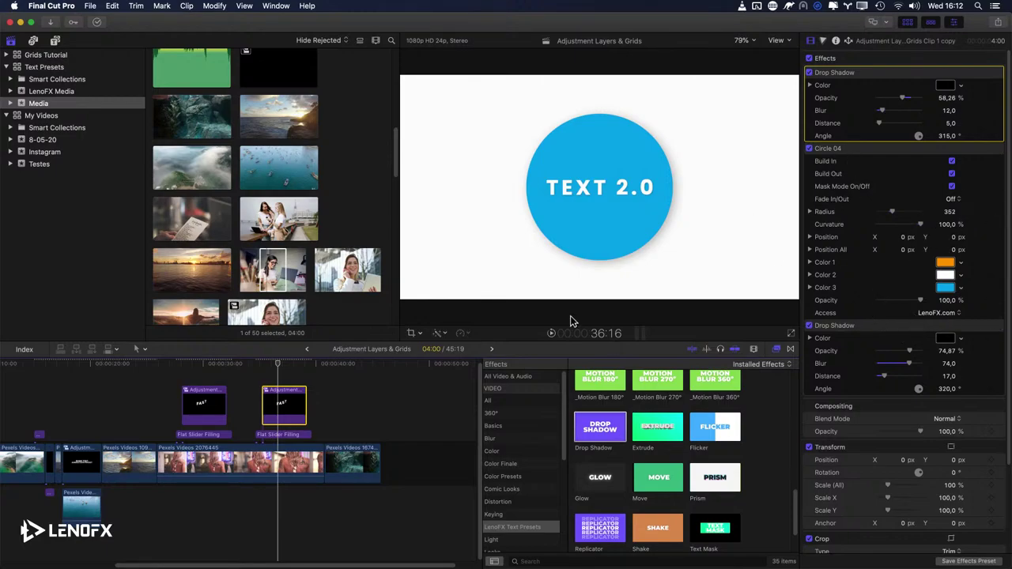
{"action": "key", "text": "shift+question"}
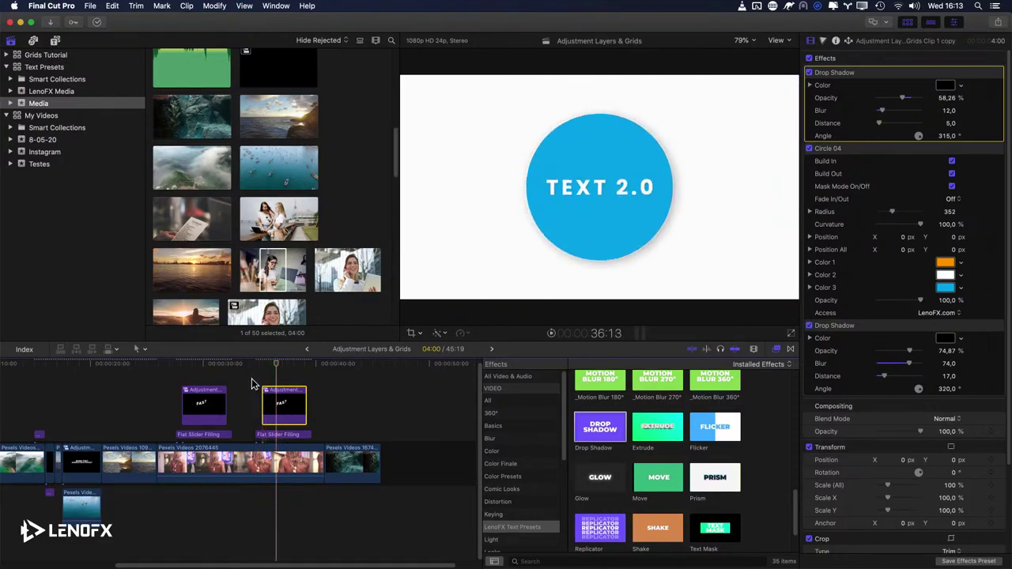
{"action": "key", "text": "shift+question"}
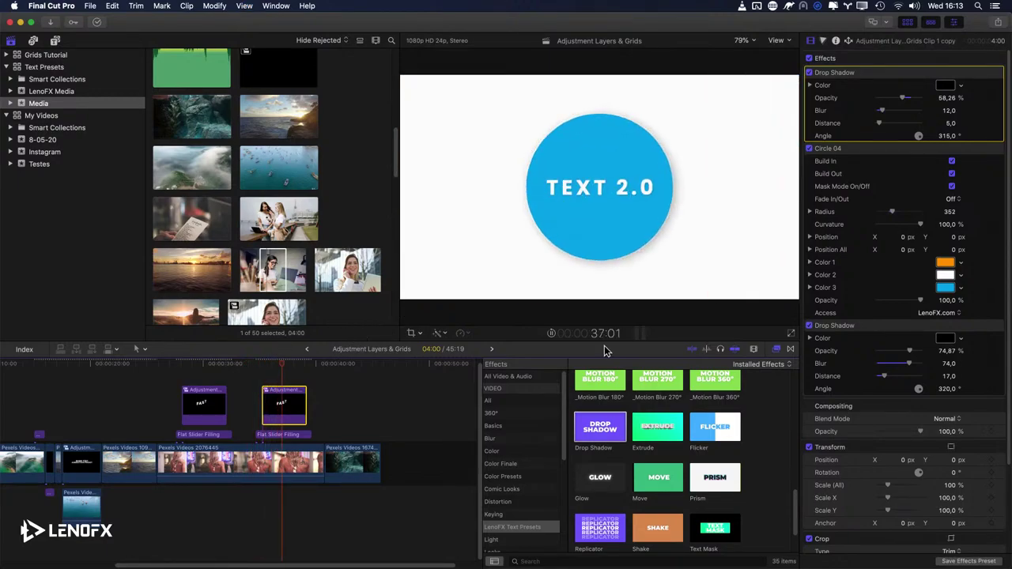
{"action": "left_click_drag", "start_coordinate": [648, 426], "coordinate": [301, 415]}
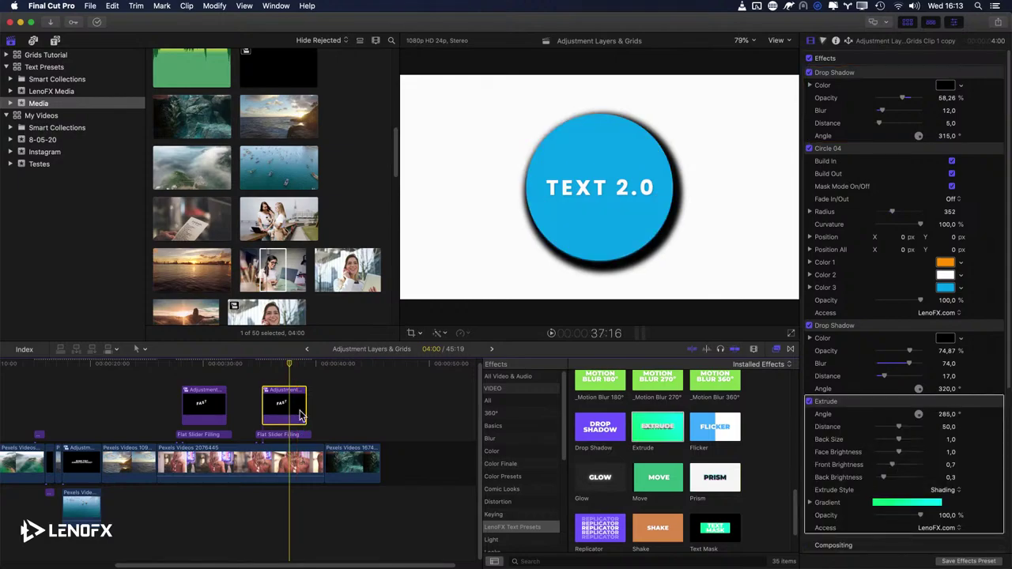
{"action": "key", "text": "super+z"}
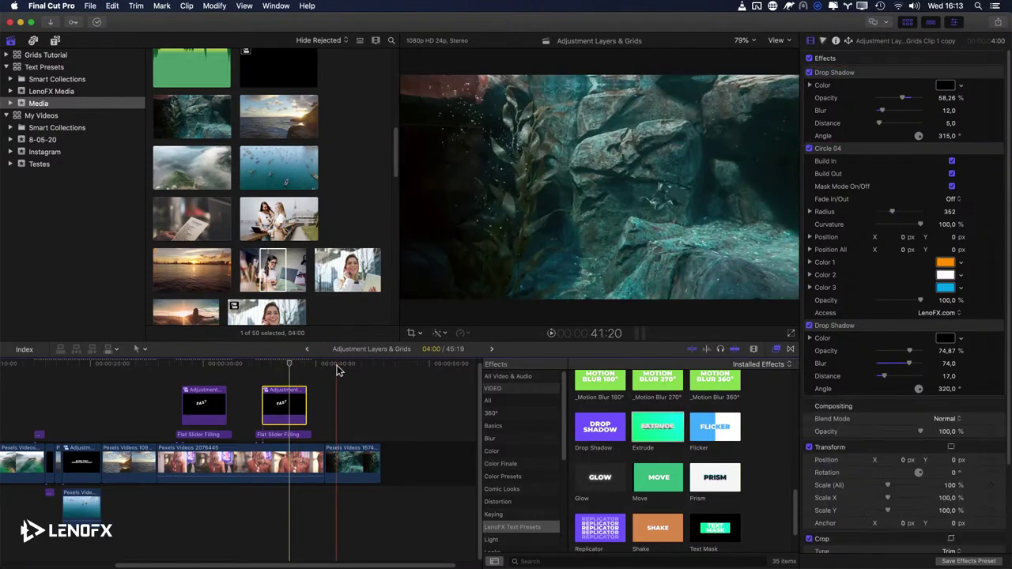
{"action": "left_click", "coordinate": [281, 369]}
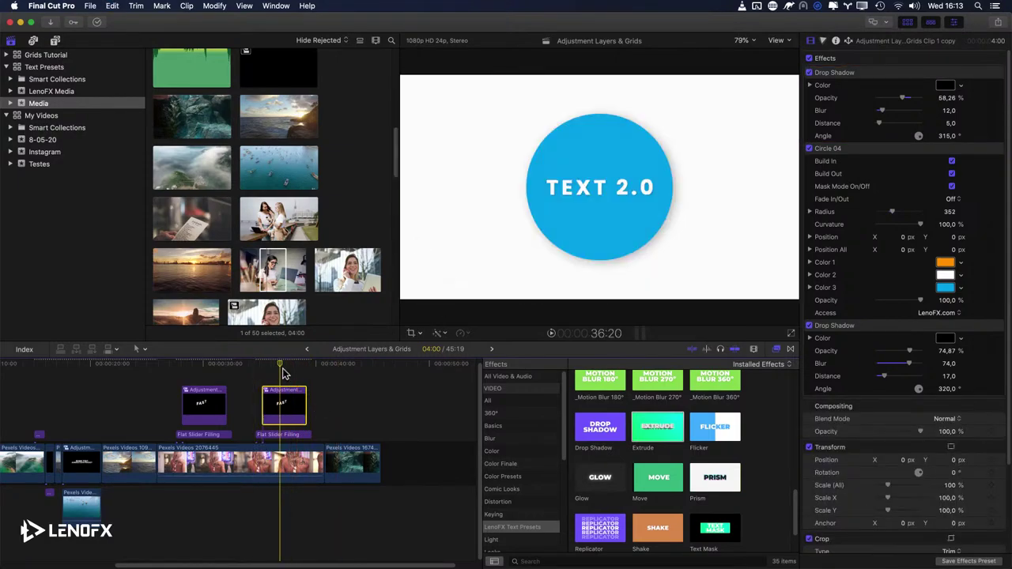
{"action": "left_click", "coordinate": [275, 365]}
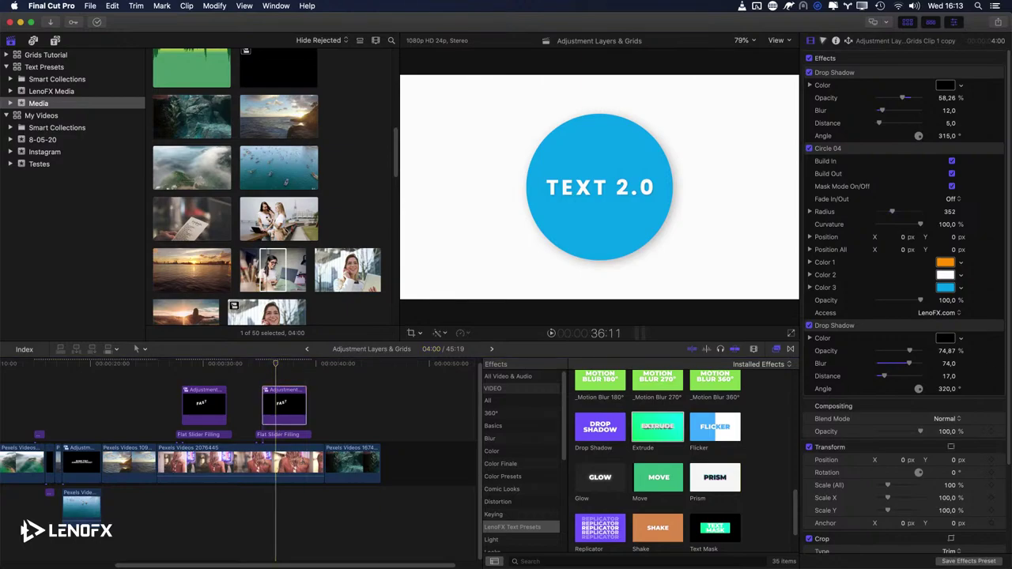
{"action": "key", "text": "Escape"}
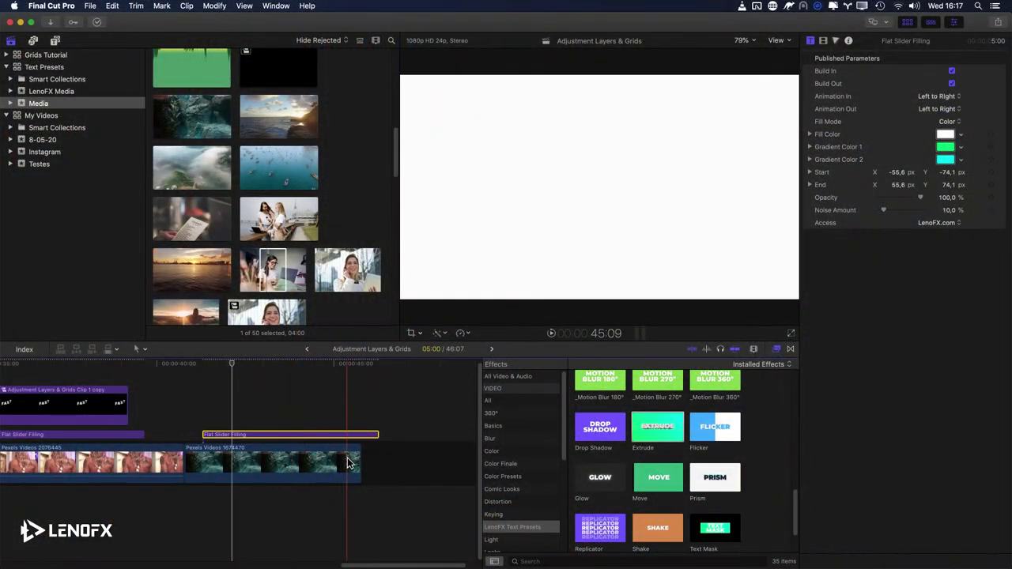
Step: Extend the underwater clip, delete the old title, and copy Flat Slider Filling above it
{"action": "left_click_drag", "start_coordinate": [361, 463], "coordinate": [433, 463]}
{"action": "key", "text": "Delete"}
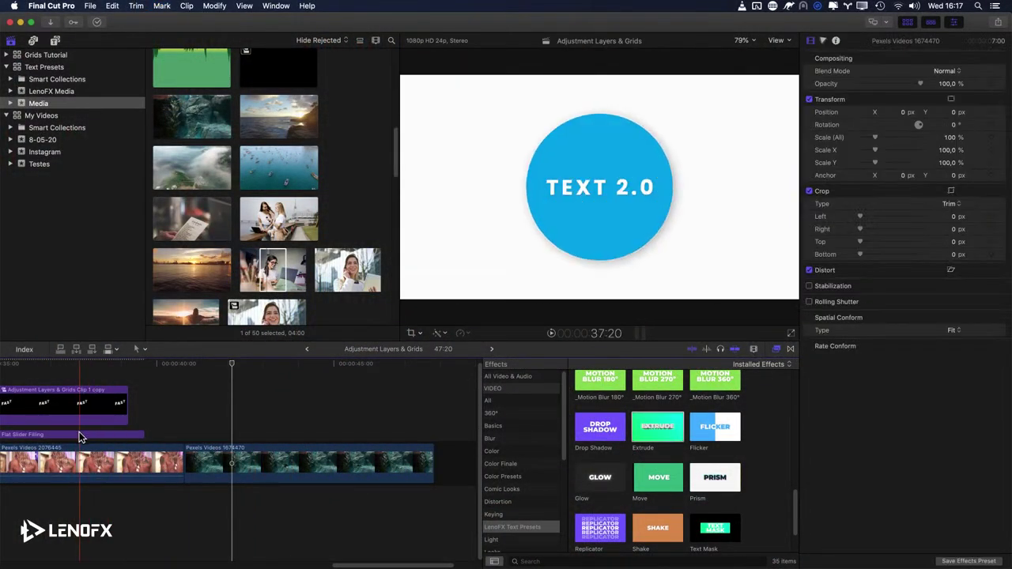
{"action": "left_click_drag", "start_coordinate": [80, 434], "coordinate": [330, 437]}
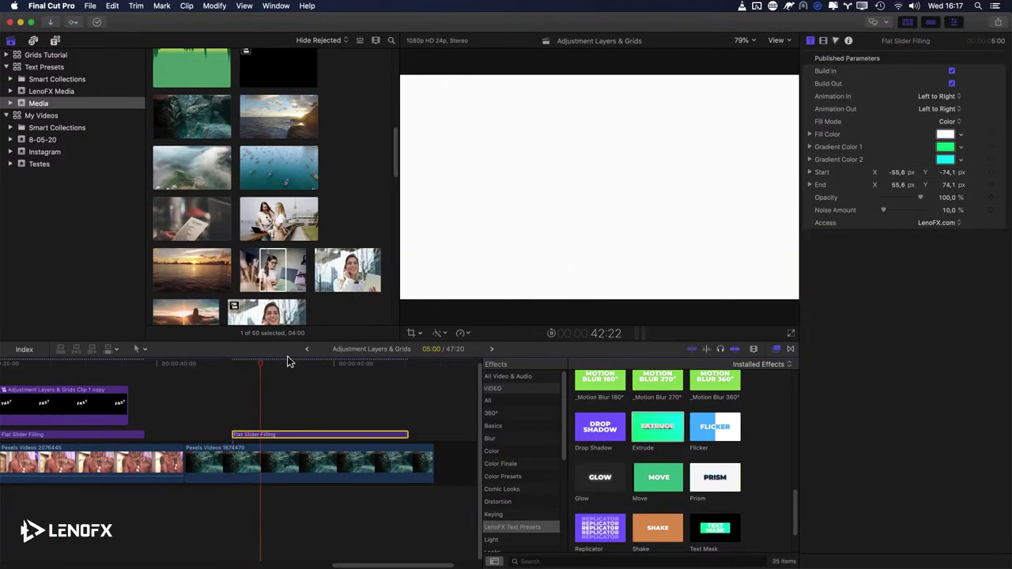
Step: Set the Flat Slider Filling title's Animation In to Top to Bottom
{"action": "left_click", "coordinate": [238, 364]}
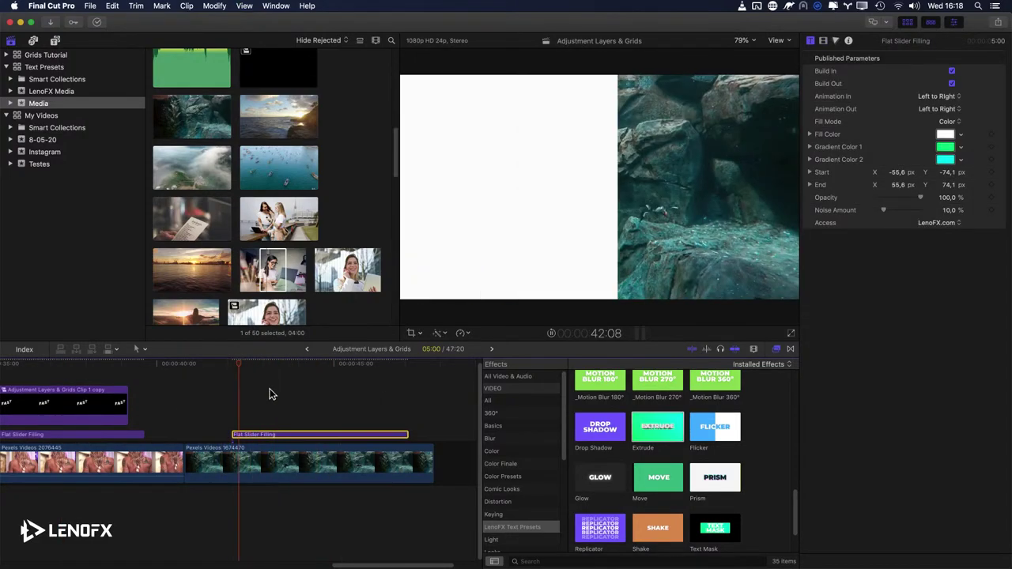
{"action": "key", "text": "space"}
{"action": "left_click", "coordinate": [937, 96]}
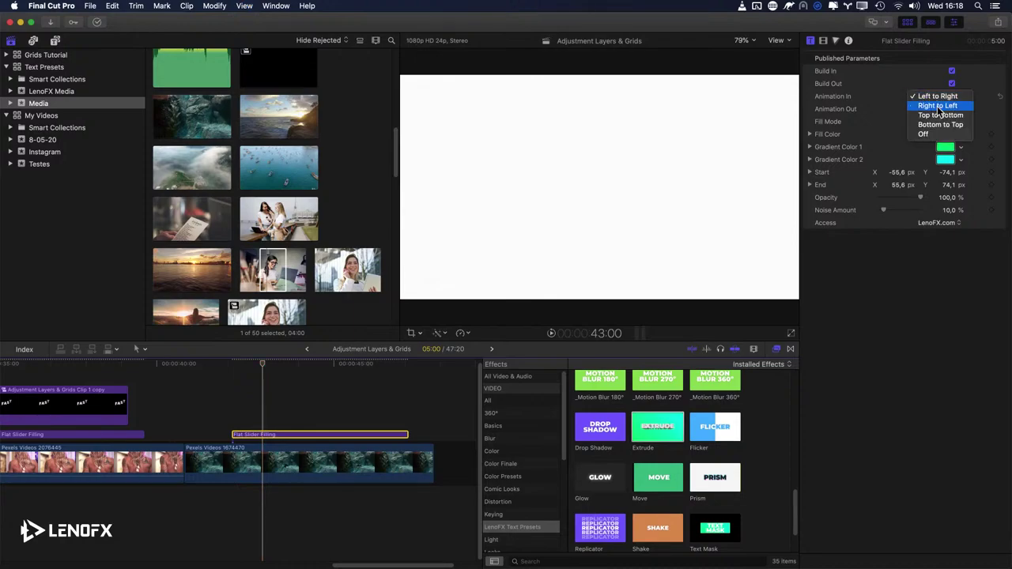
{"action": "left_click", "coordinate": [940, 116]}
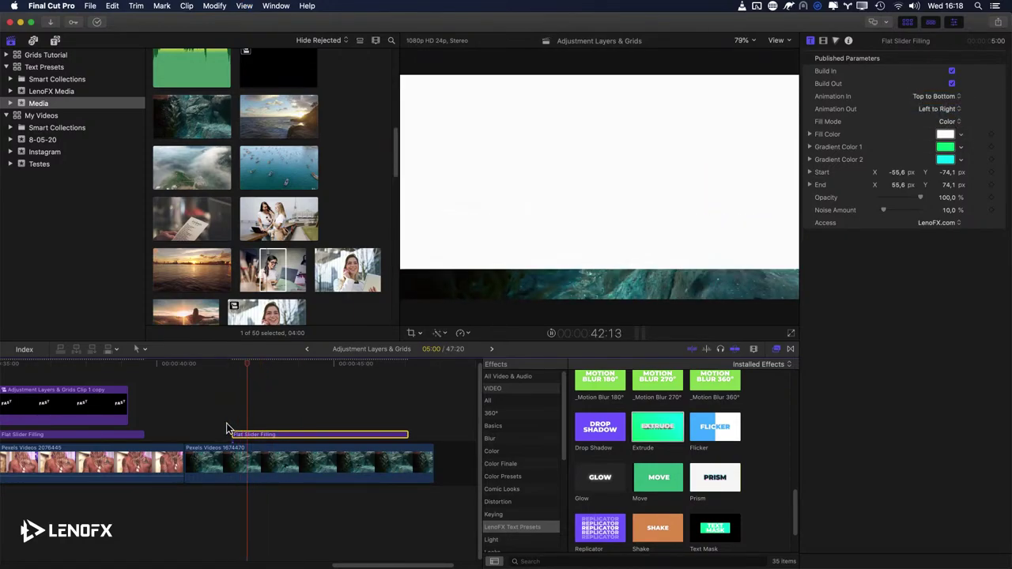
{"action": "left_click", "coordinate": [268, 436]}
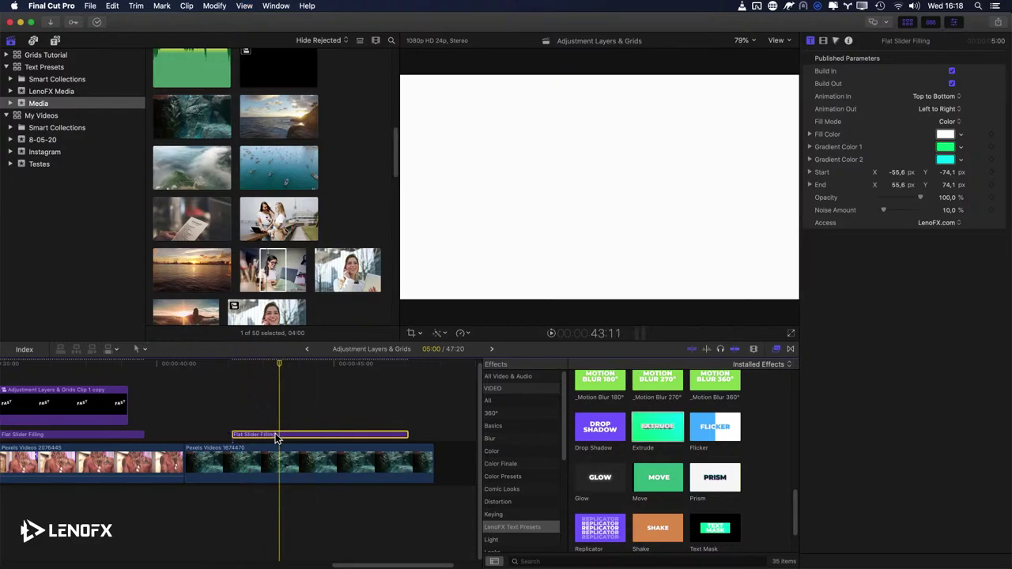
Step: Show the LenoFX Text Presets titles and scroll past Misc and To Color to the Zoom presets
{"action": "left_click", "coordinate": [55, 41]}
{"action": "scroll", "coordinate": [309, 276], "scroll_direction": "down", "scroll_amount": 3}
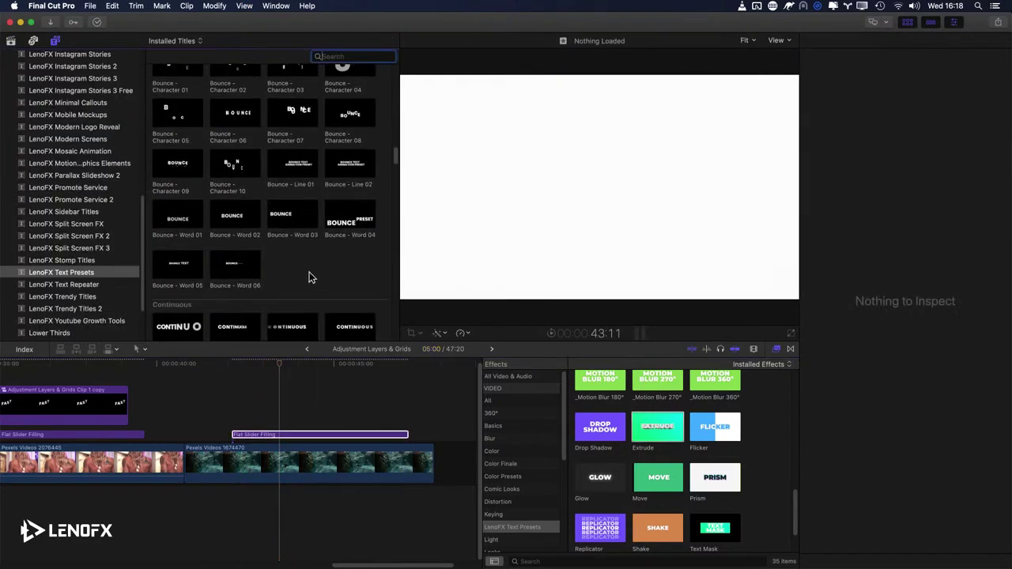
{"action": "scroll", "coordinate": [312, 278], "scroll_direction": "down", "scroll_amount": 10}
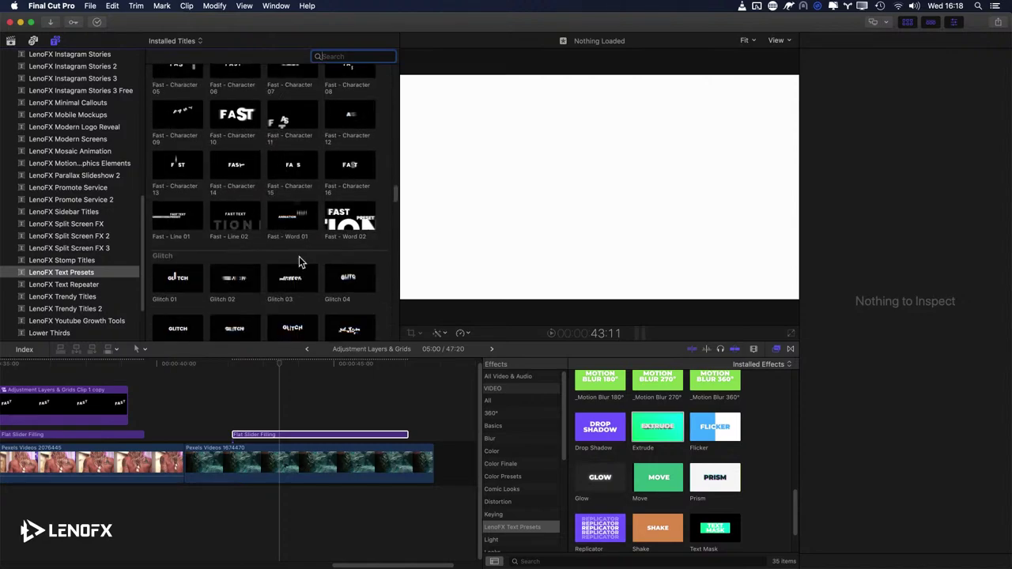
{"action": "scroll", "coordinate": [295, 253], "scroll_direction": "down", "scroll_amount": 4}
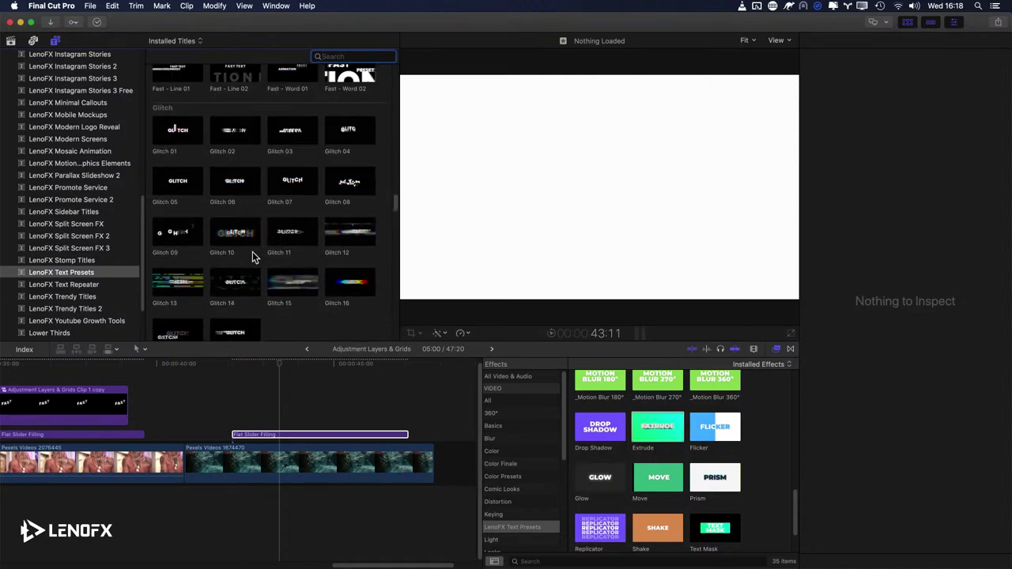
{"action": "scroll", "coordinate": [268, 261], "scroll_direction": "down", "scroll_amount": 4}
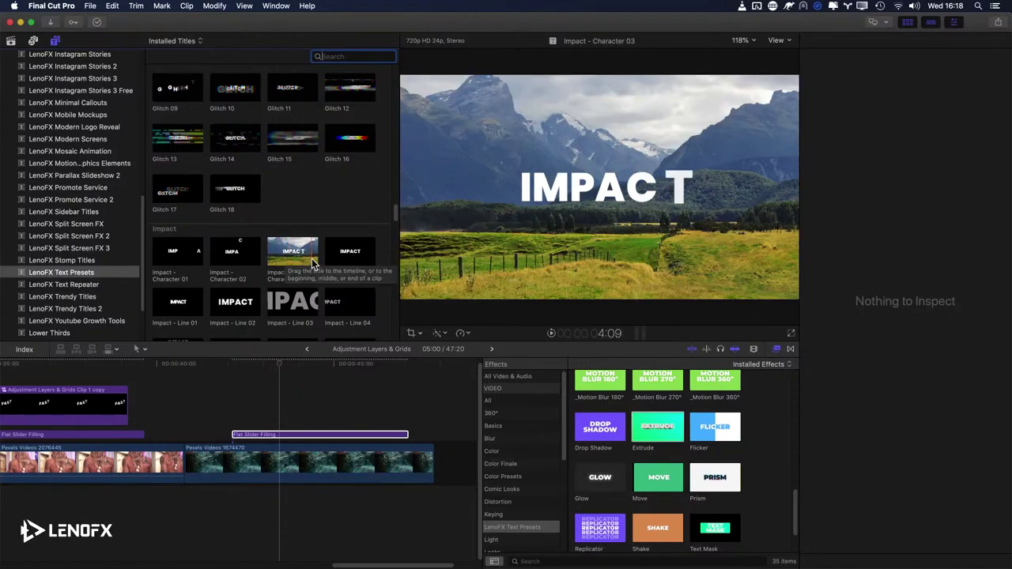
{"action": "scroll", "coordinate": [271, 264], "scroll_direction": "down", "scroll_amount": 7}
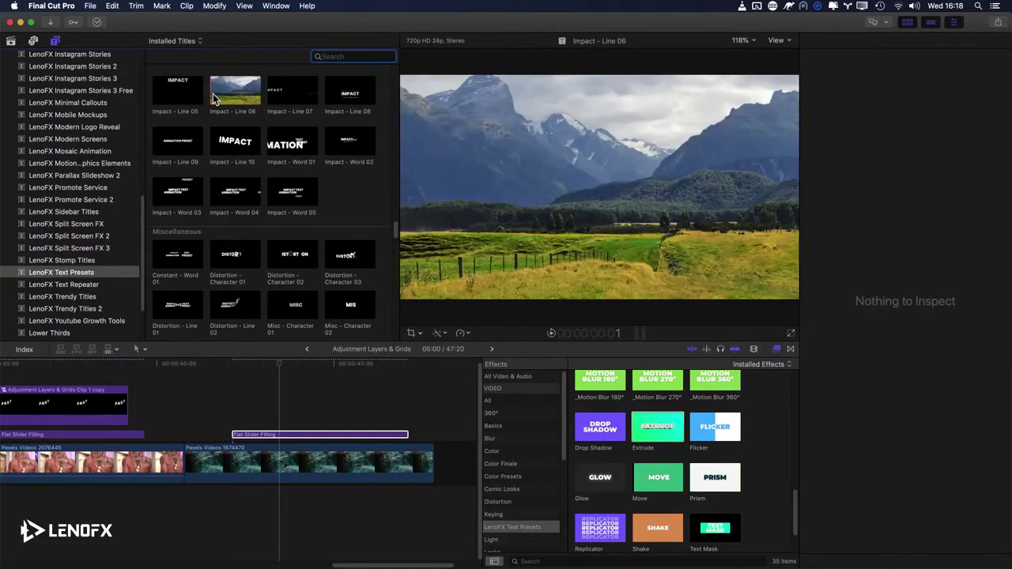
{"action": "scroll", "coordinate": [251, 213], "scroll_direction": "down", "scroll_amount": 3}
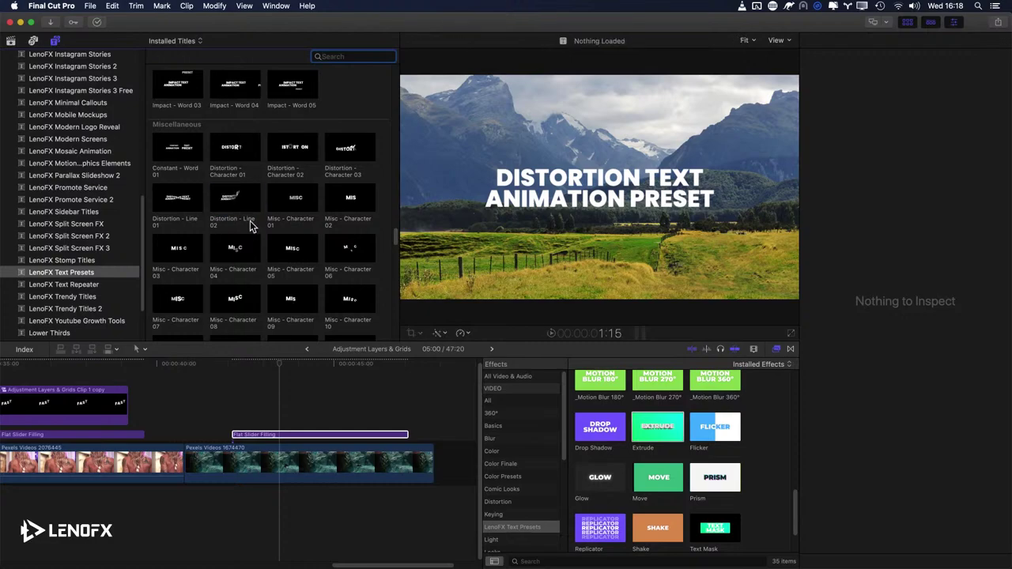
{"action": "scroll", "coordinate": [225, 237], "scroll_direction": "down", "scroll_amount": 3}
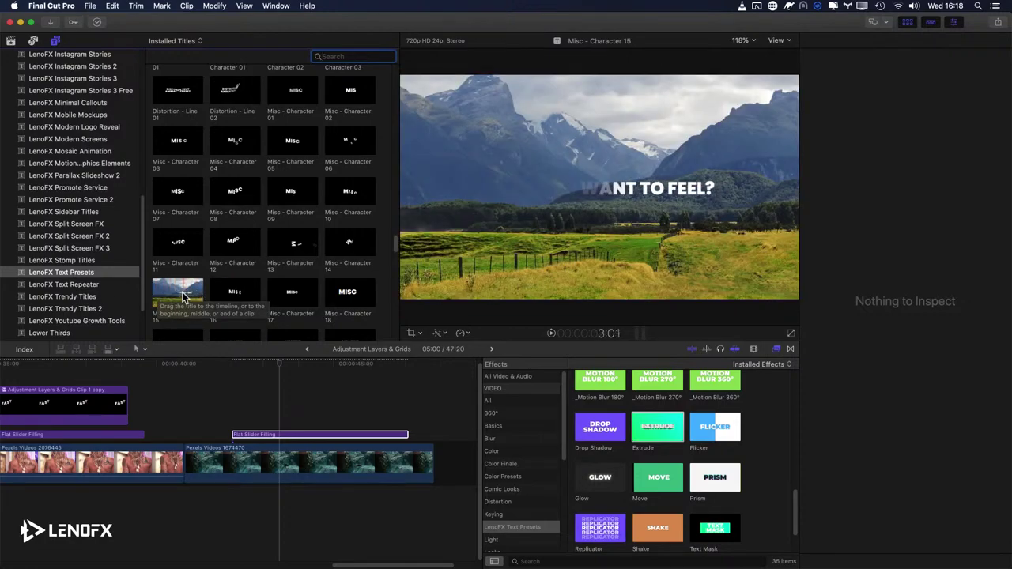
{"action": "scroll", "coordinate": [261, 269], "scroll_direction": "down", "scroll_amount": 4}
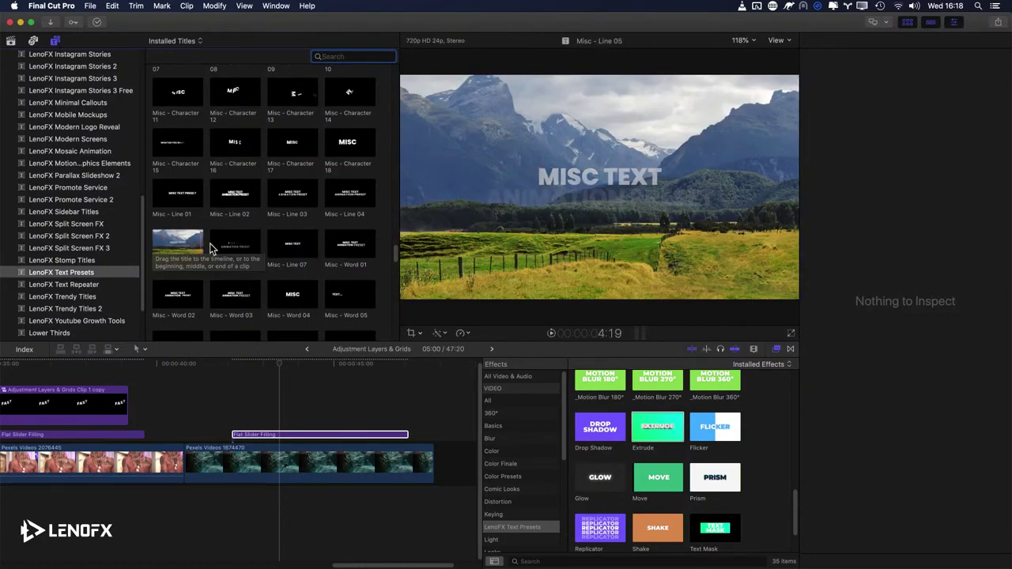
{"action": "scroll", "coordinate": [272, 257], "scroll_direction": "down", "scroll_amount": 3}
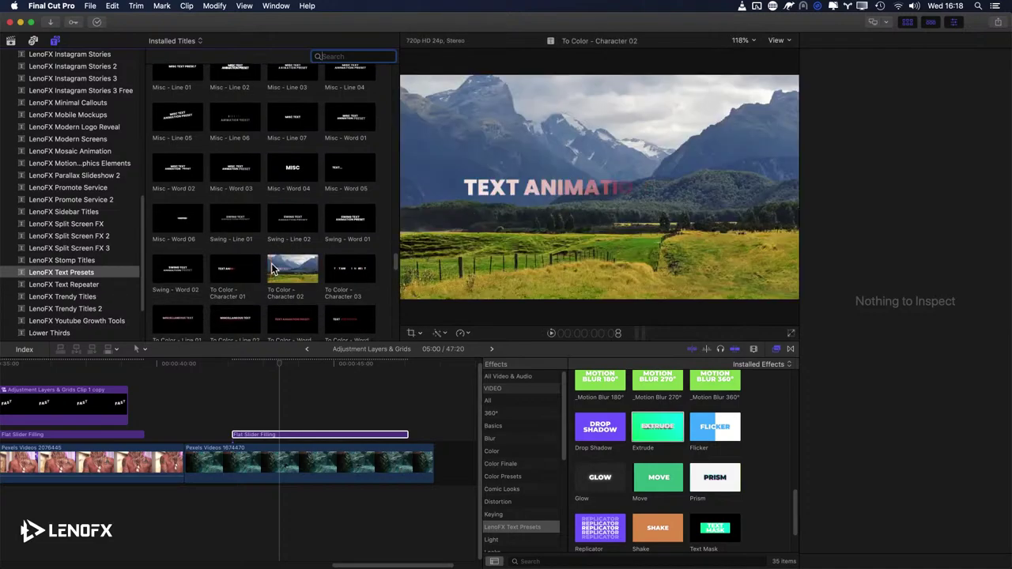
{"action": "scroll", "coordinate": [288, 265], "scroll_direction": "down", "scroll_amount": 3}
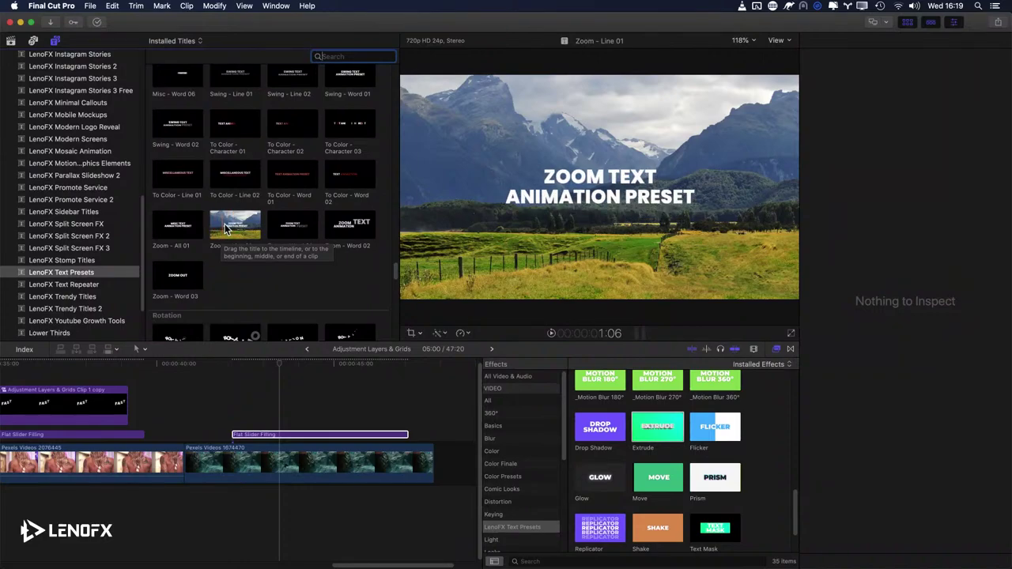
Step: Add the Zoom - Line 01 title above the second Pexels clip and play it
{"action": "left_click_drag", "start_coordinate": [236, 229], "coordinate": [355, 421]}
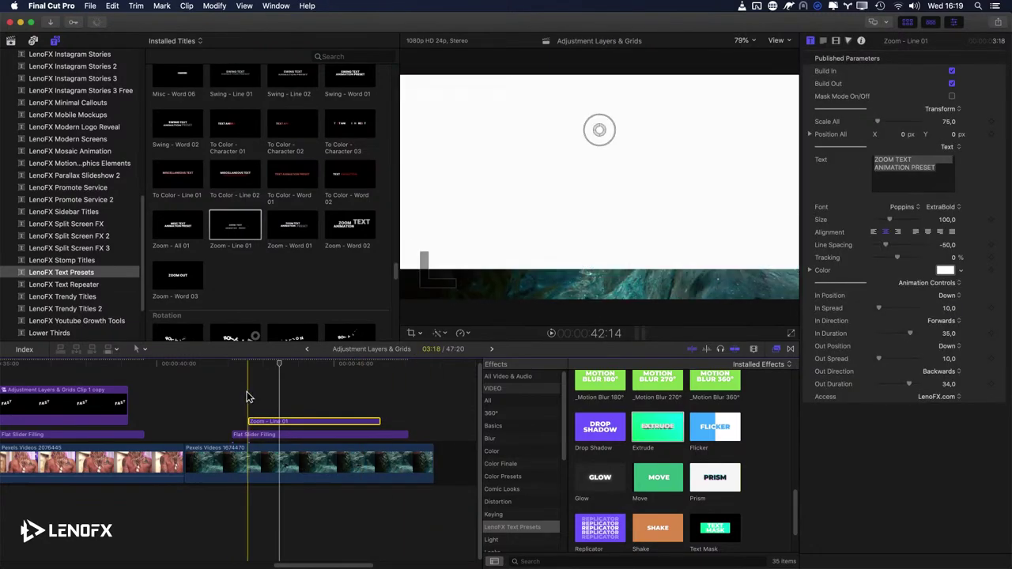
{"action": "key", "text": "space"}
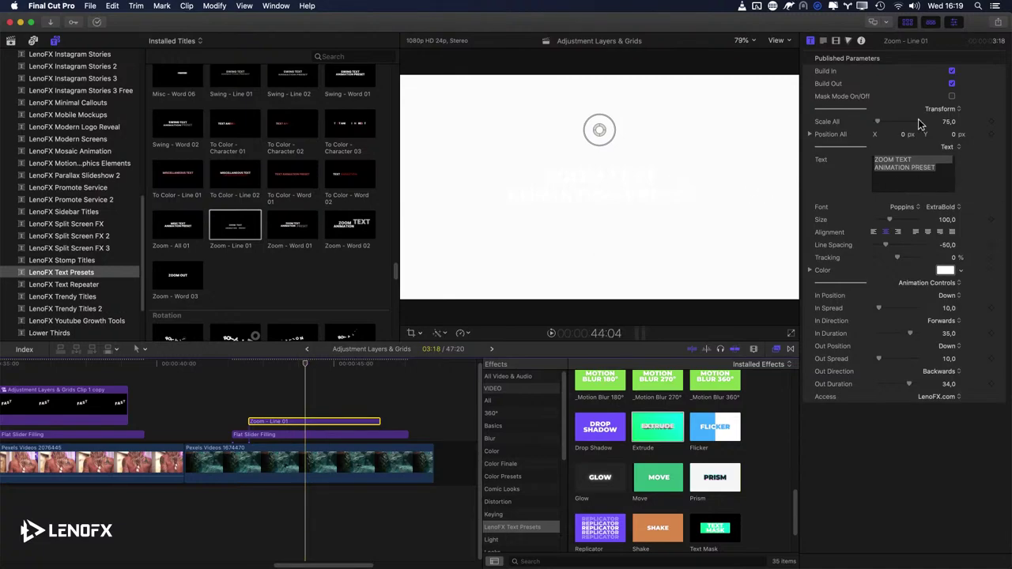
Step: Colour the zoom title's text a deep pinkish red, after trying red, cyan and black
{"action": "left_click", "coordinate": [946, 271]}
{"action": "left_click_drag", "start_coordinate": [928, 313], "coordinate": [921, 371]}
{"action": "left_click", "coordinate": [951, 278]}
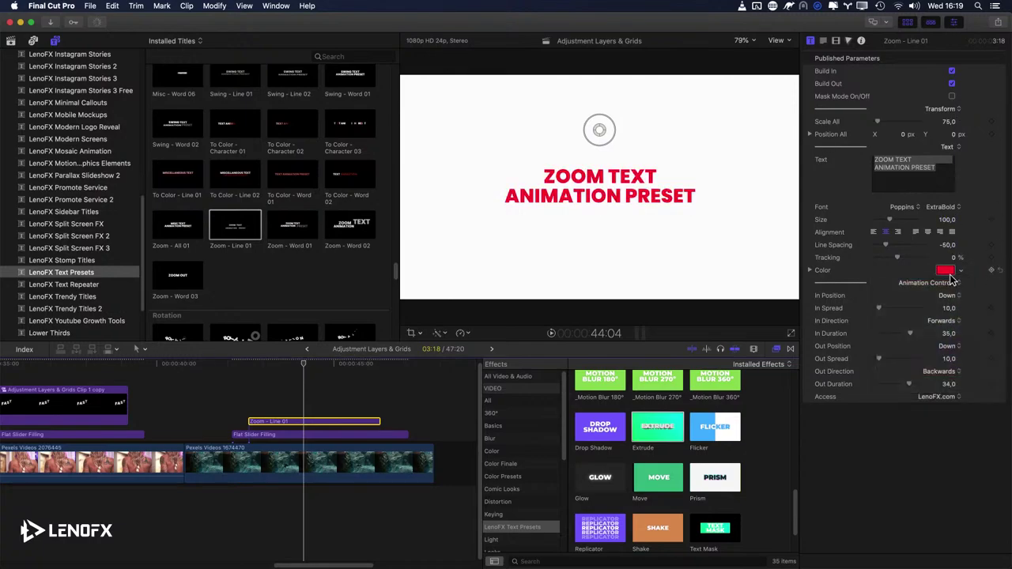
{"action": "left_click", "coordinate": [949, 273]}
{"action": "left_click", "coordinate": [839, 485]}
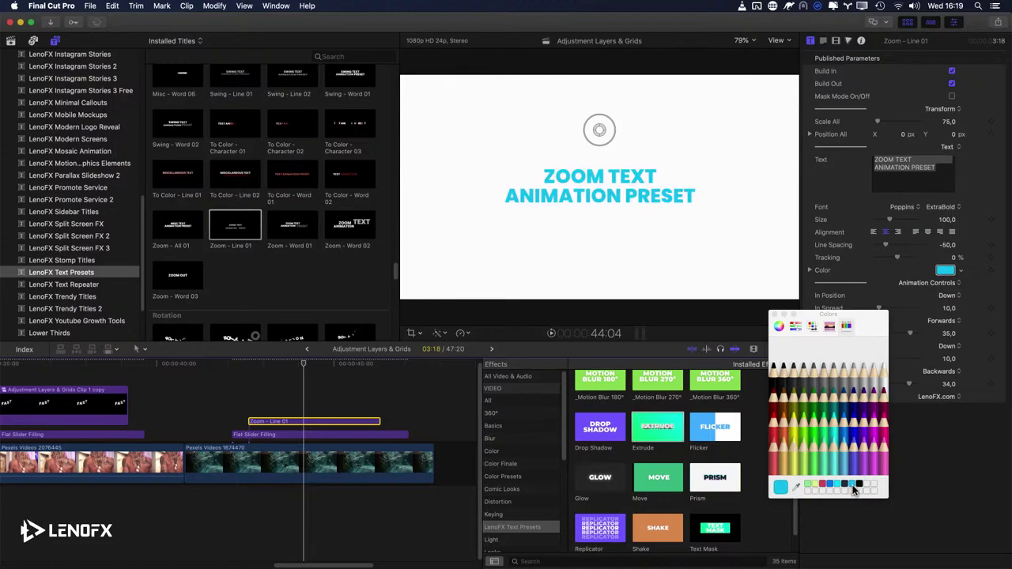
{"action": "left_click", "coordinate": [860, 485]}
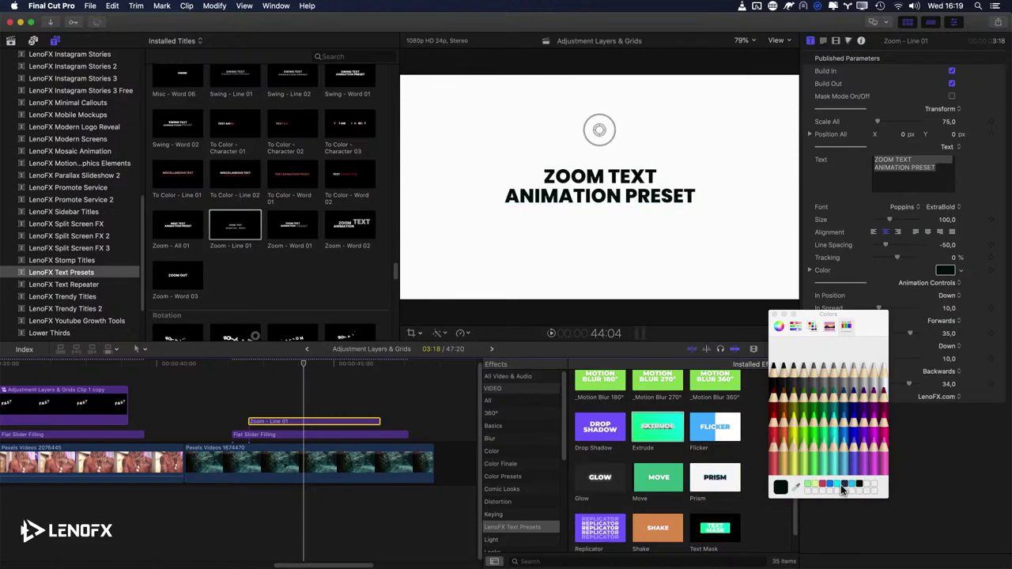
{"action": "left_click", "coordinate": [823, 486]}
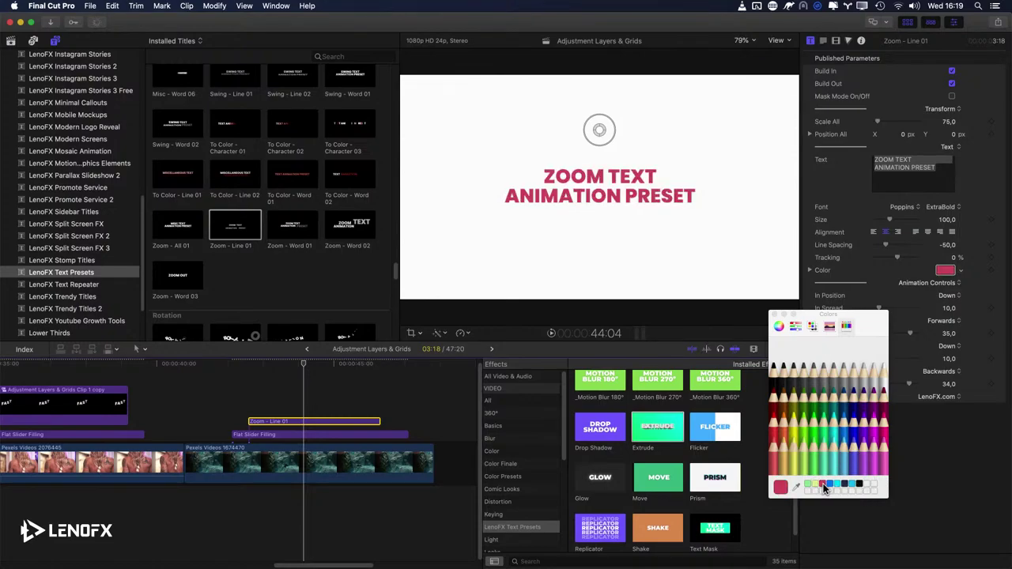
{"action": "left_click", "coordinate": [774, 314]}
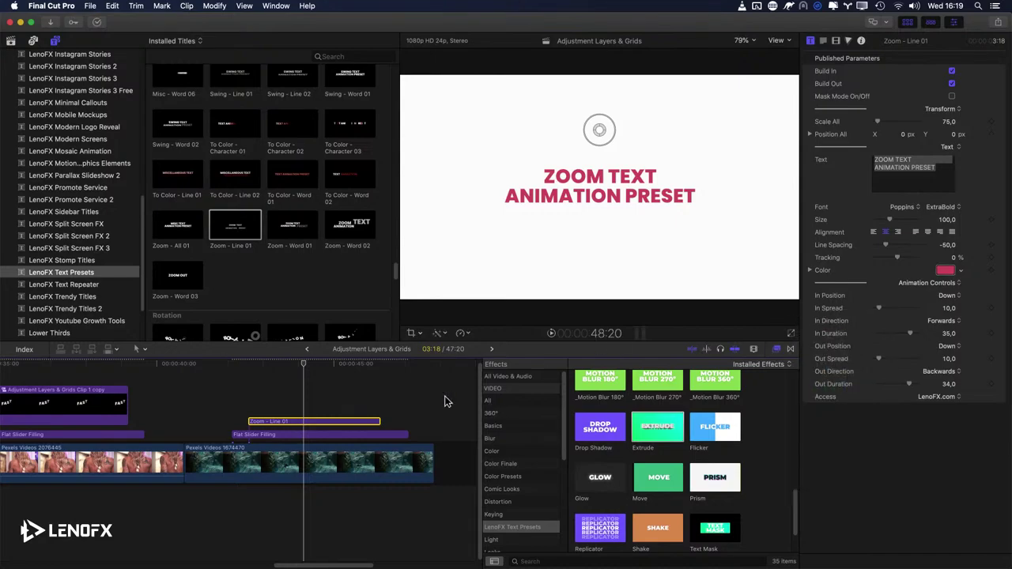
Step: Replay the zoom title and replace its text with TEXT PRESETS 2.0
{"action": "left_click", "coordinate": [251, 404]}
{"action": "key", "text": "space"}
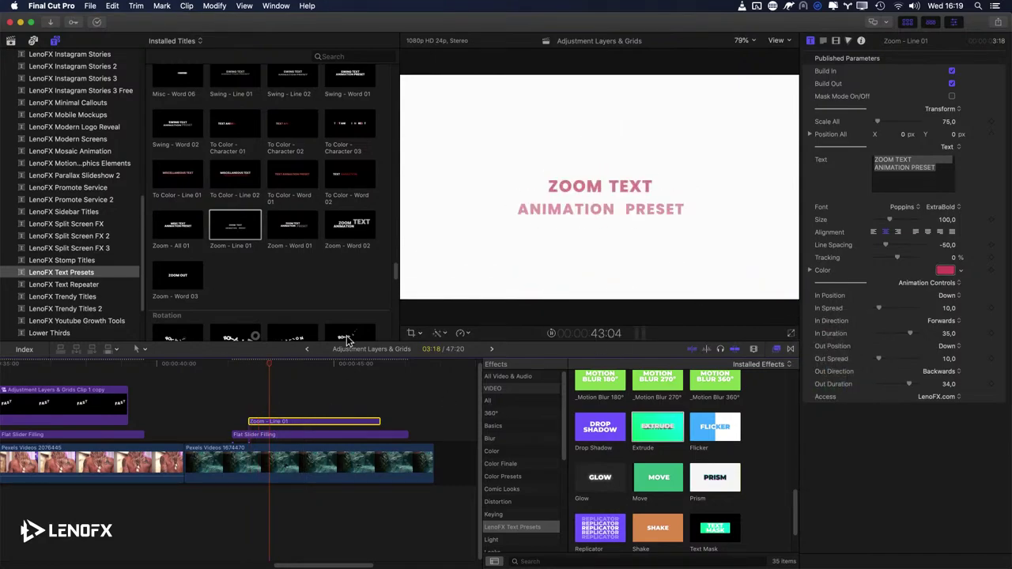
{"action": "key", "text": "space"}
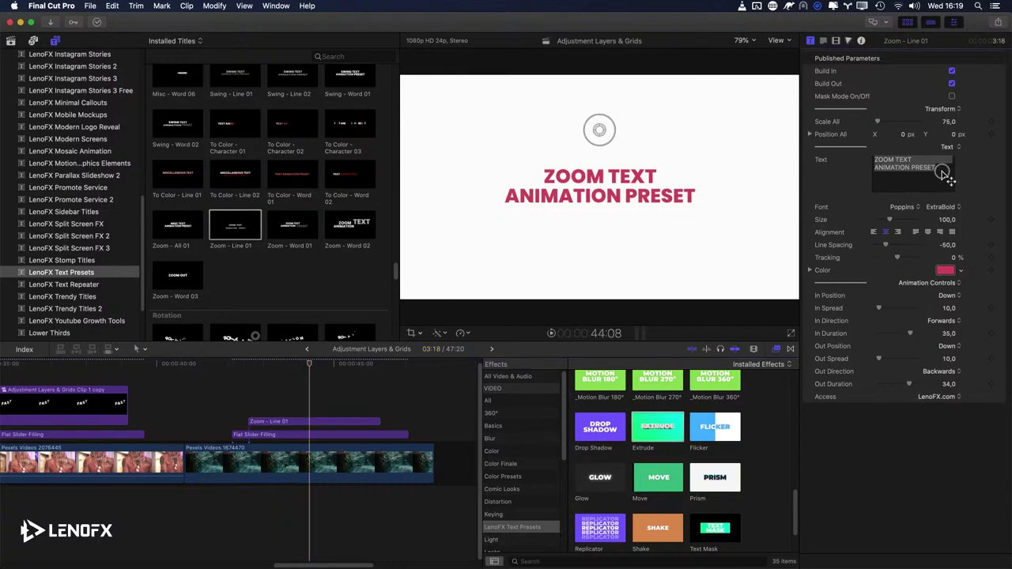
{"action": "left_click_drag", "start_coordinate": [940, 172], "coordinate": [865, 160]}
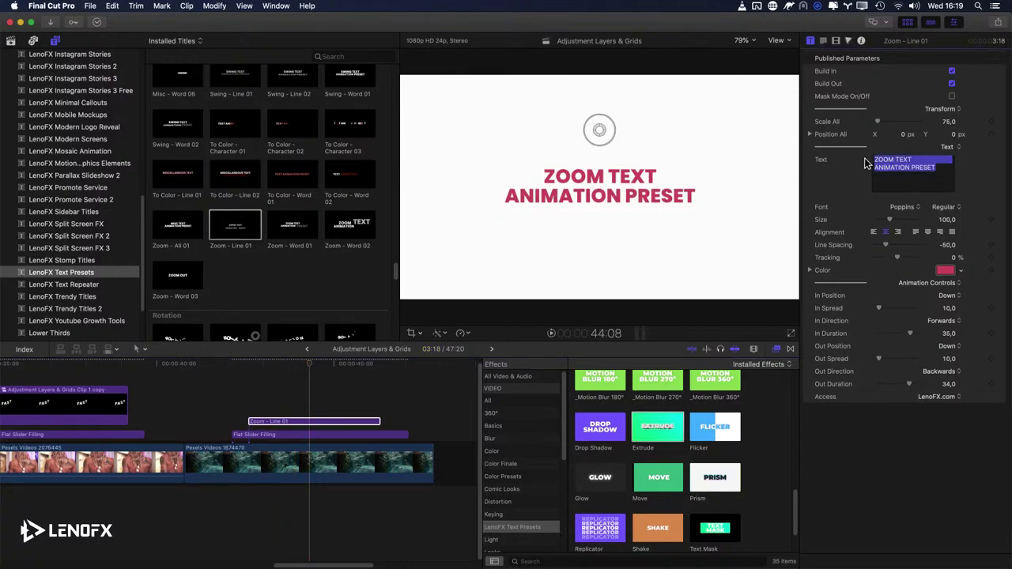
{"action": "type", "text": "TEXT PRESETS"}
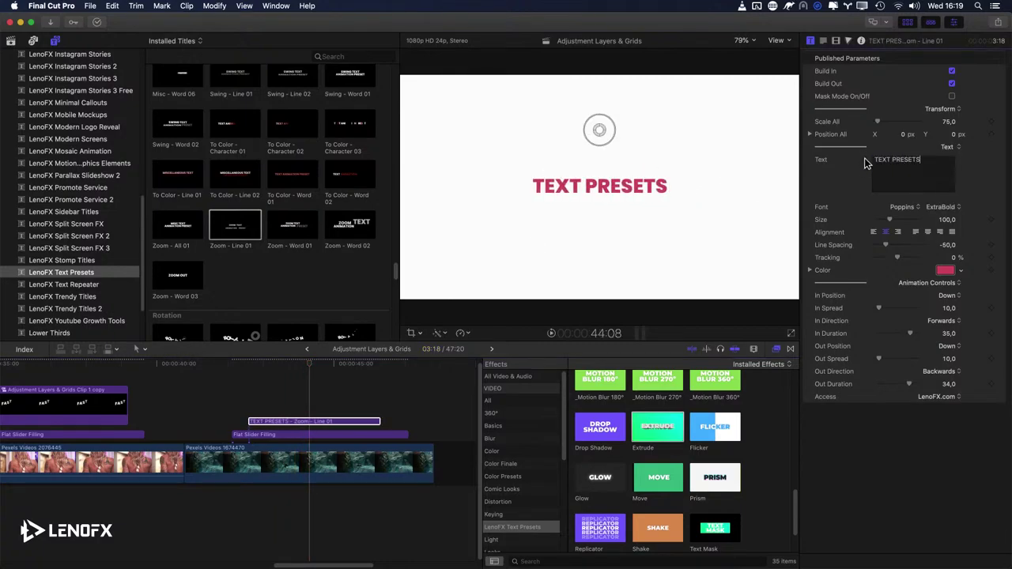
{"action": "type", "text": " 2.0"}
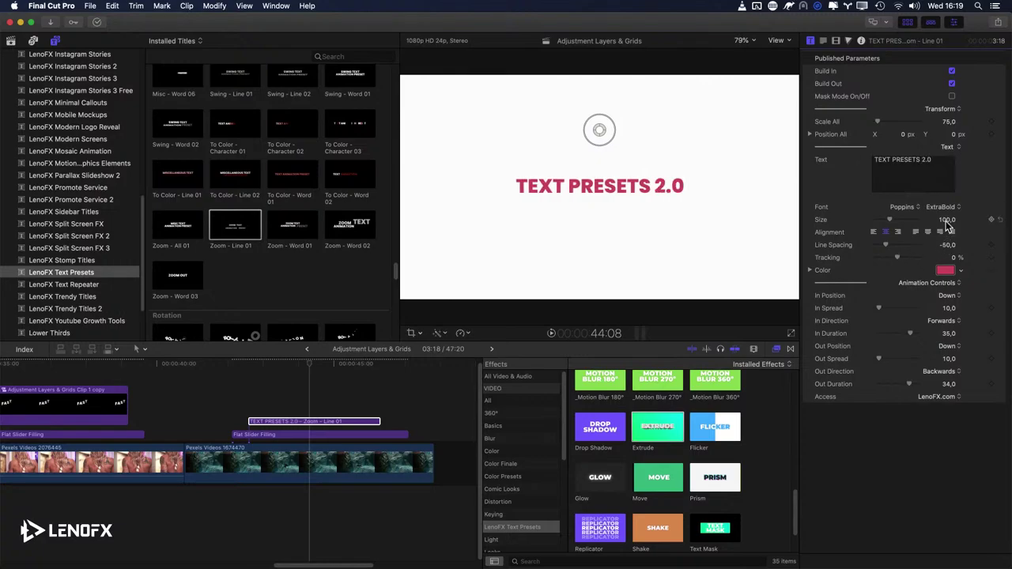
Step: Enlarge the title to size 125 and widen tracking to about 13.8%
{"action": "left_click_drag", "start_coordinate": [947, 220], "coordinate": [947, 220]}
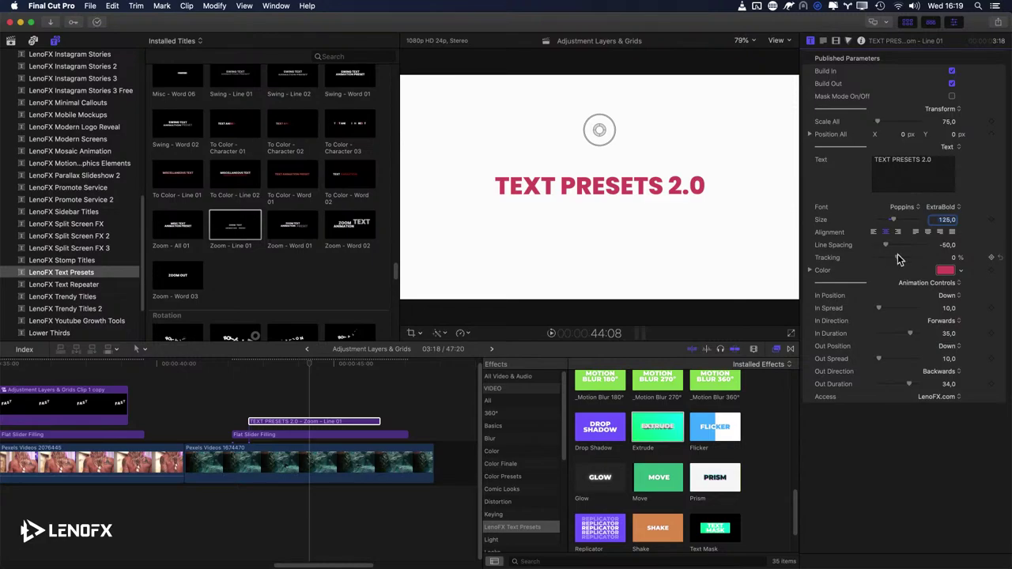
{"action": "left_click_drag", "start_coordinate": [897, 254], "coordinate": [900, 261]}
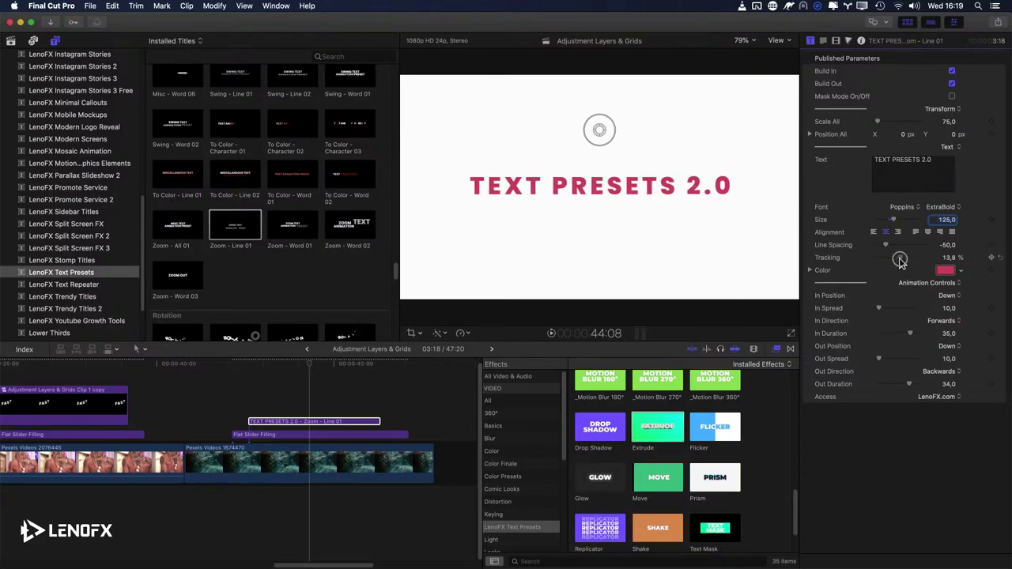
{"action": "left_click", "coordinate": [899, 209]}
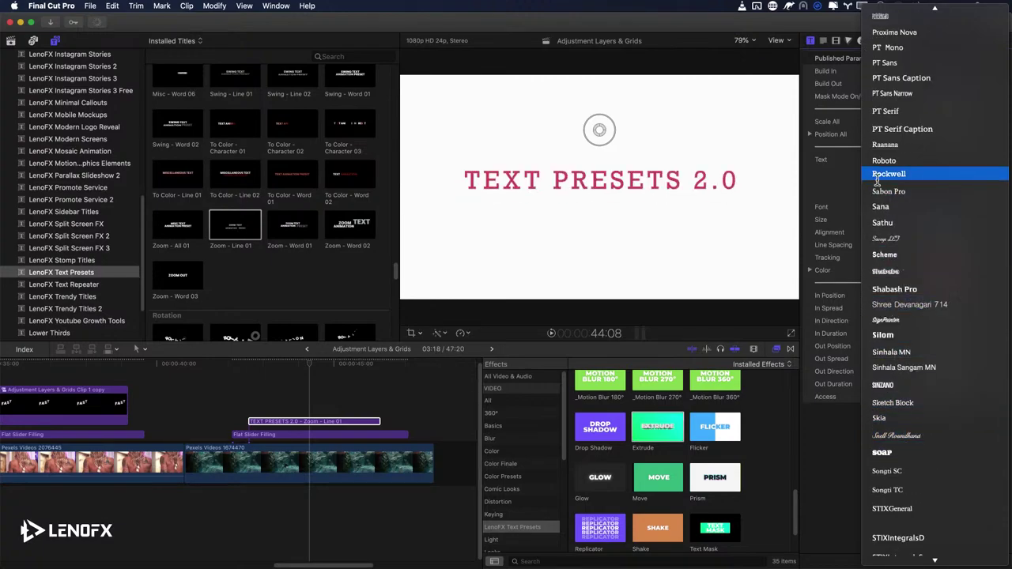
Step: Set the title font to Futura Bold and lower its size to about 106.8
{"action": "scroll", "coordinate": [897, 182], "scroll_direction": "up", "scroll_amount": 10}
{"action": "scroll", "coordinate": [893, 99], "scroll_direction": "up", "scroll_amount": 15}
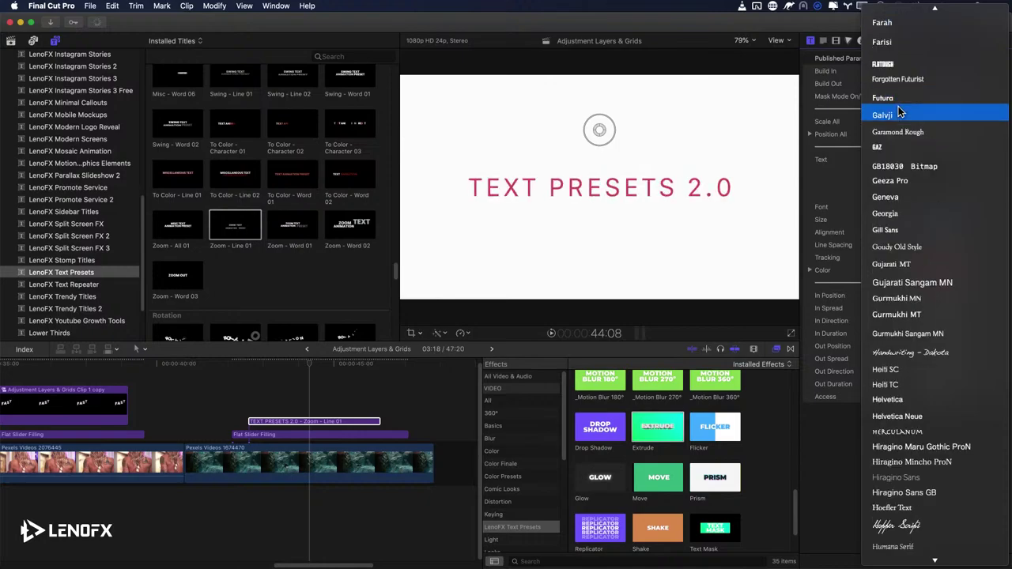
{"action": "left_click", "coordinate": [890, 100]}
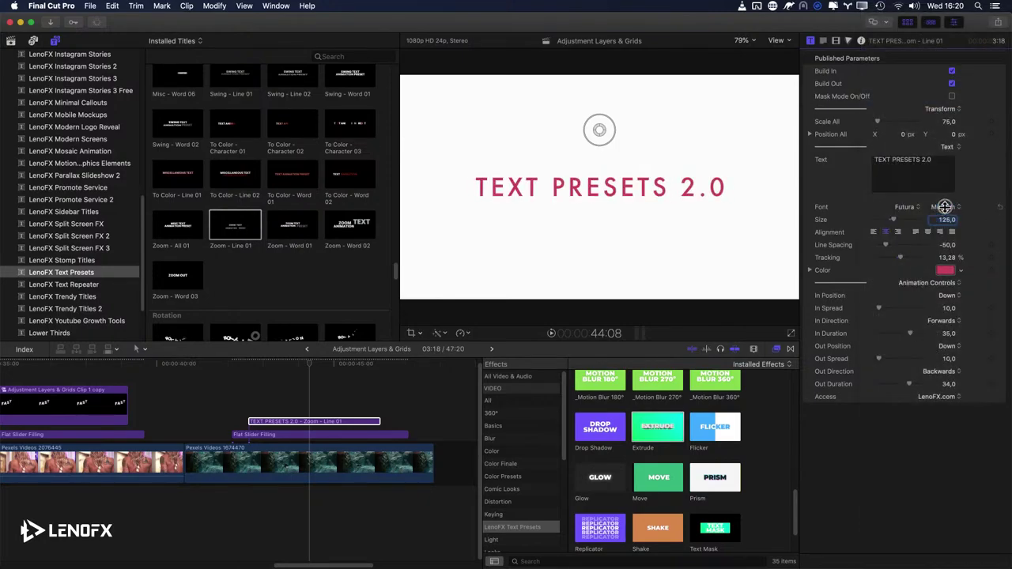
{"action": "left_click", "coordinate": [945, 206]}
{"action": "left_click", "coordinate": [937, 237]}
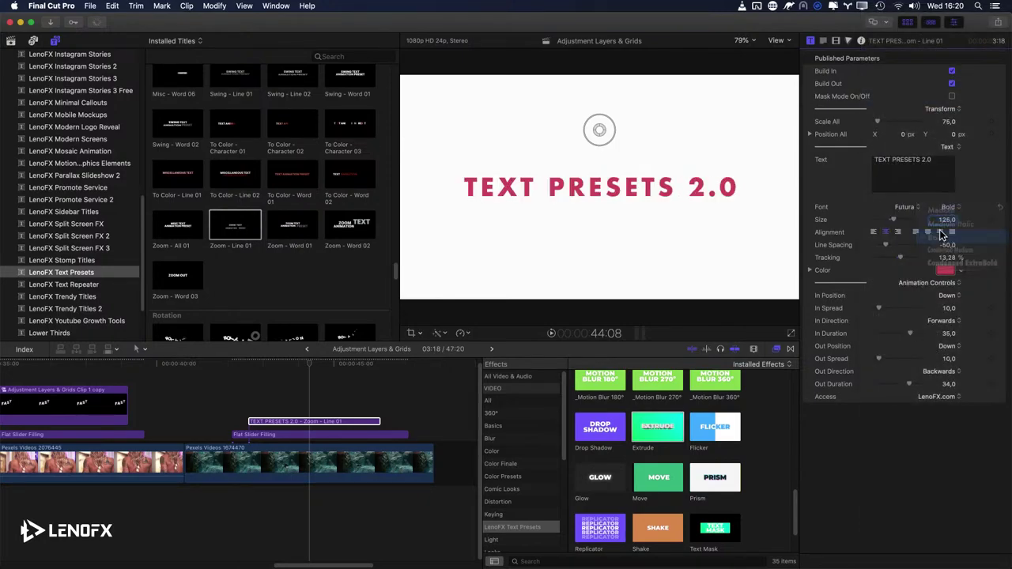
{"action": "left_click", "coordinate": [941, 220]}
{"action": "key", "text": "Down"}
{"action": "key", "text": "Down"}
{"action": "key", "text": "Down"}
{"action": "key", "text": "Down"}
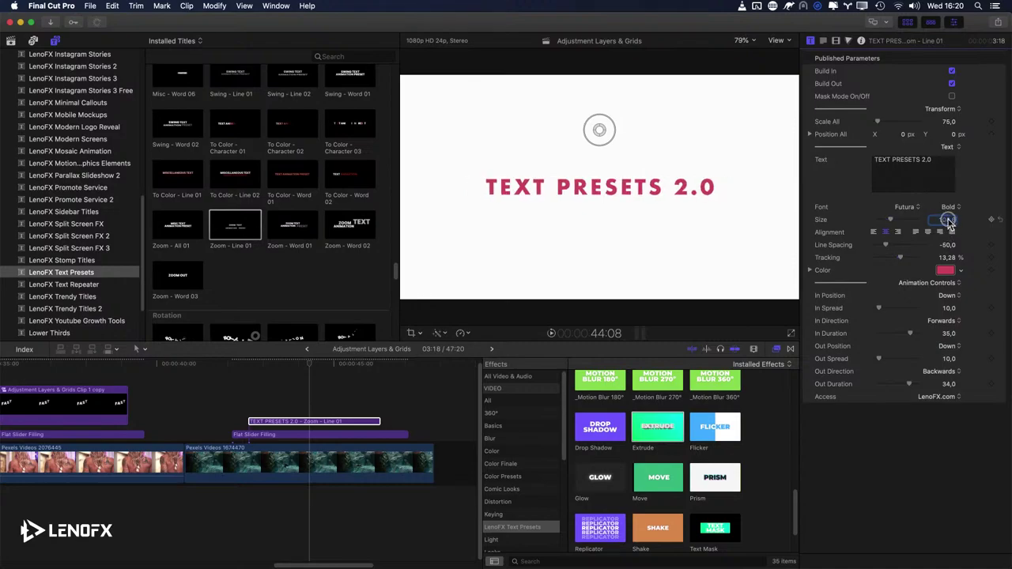
Step: Play back the restyled title, then lengthen the title clip's end slightly
{"action": "left_click", "coordinate": [248, 400]}
{"action": "key", "text": "space"}
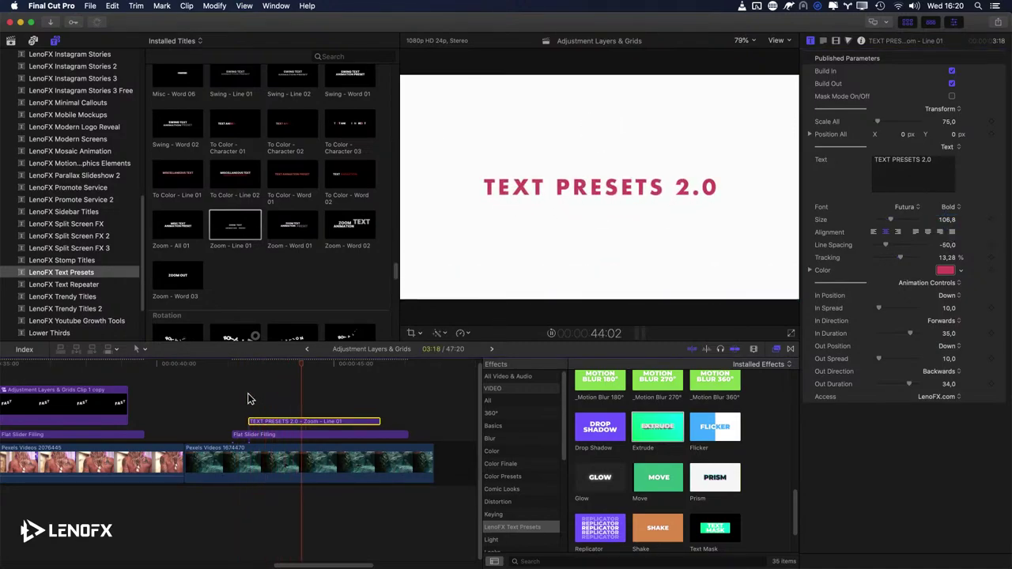
{"action": "key", "text": "space"}
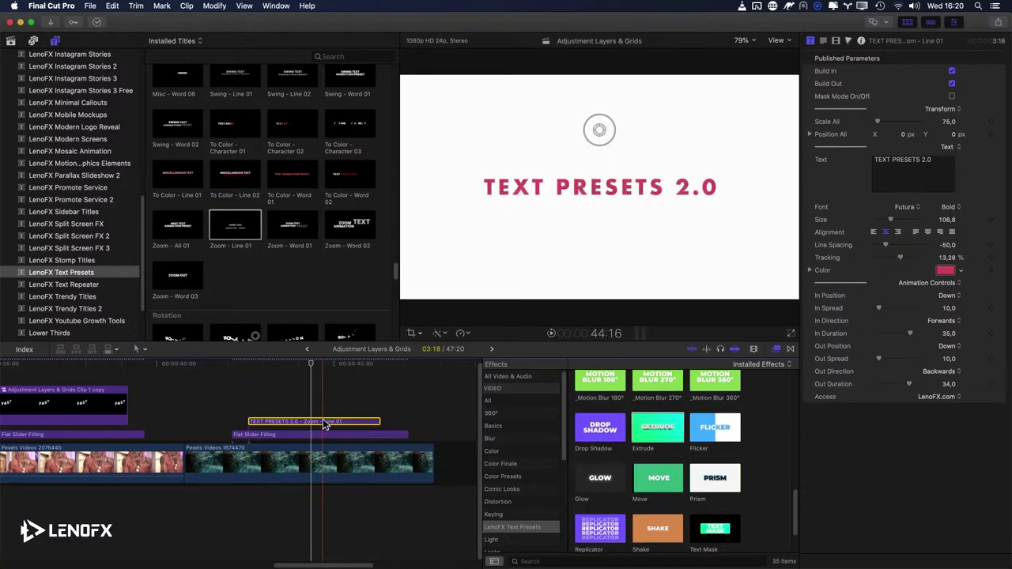
{"action": "left_click_drag", "start_coordinate": [379, 422], "coordinate": [378, 423]}
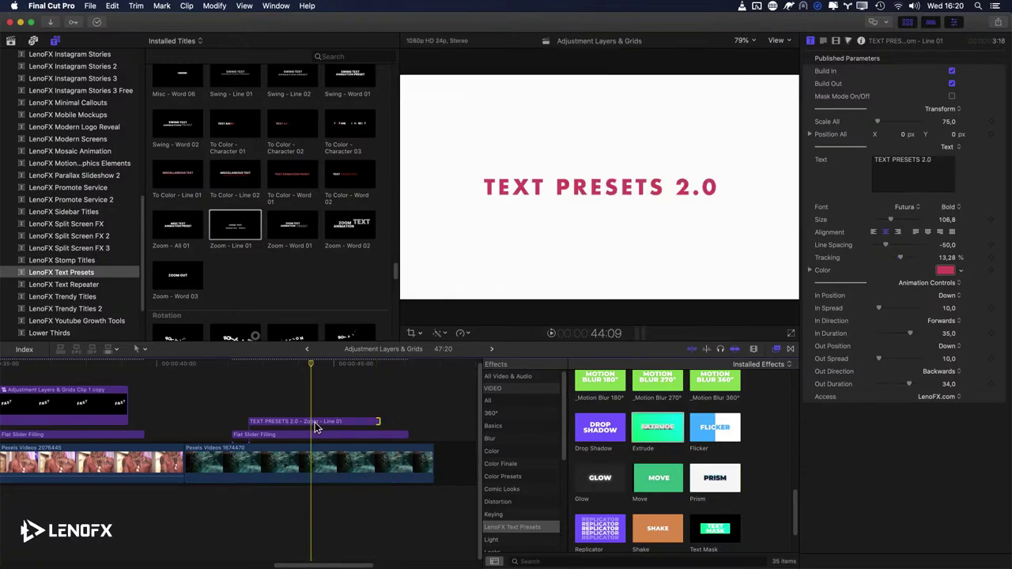
Step: Turn the title clip into compound clip 'Adjustment Layers & Grids Clip 2', keeping the default name
{"action": "left_click", "coordinate": [315, 427]}
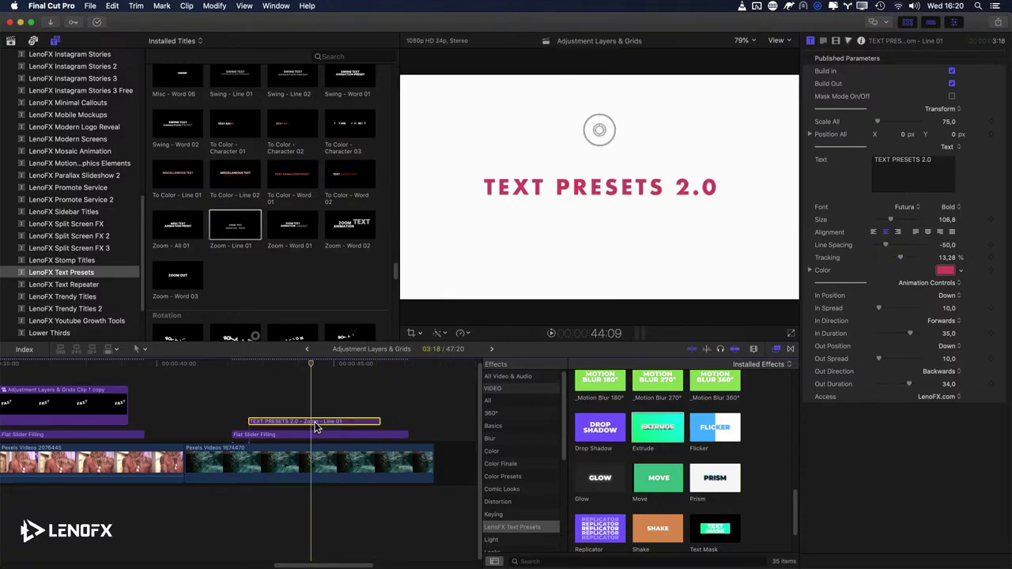
{"action": "key", "text": "alt+g"}
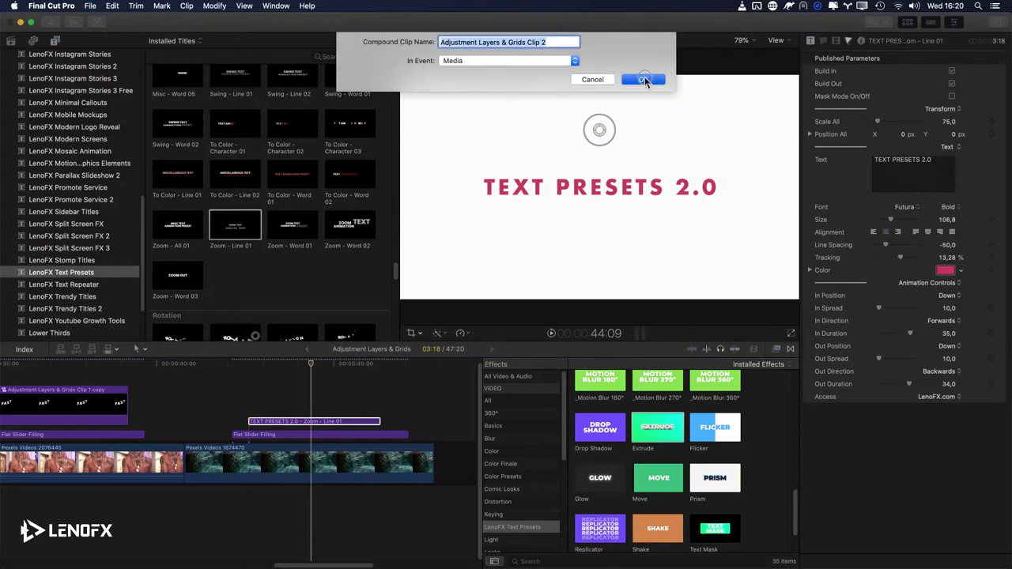
{"action": "left_click", "coordinate": [645, 80]}
{"action": "scroll", "coordinate": [696, 463], "scroll_direction": "up", "scroll_amount": 3}
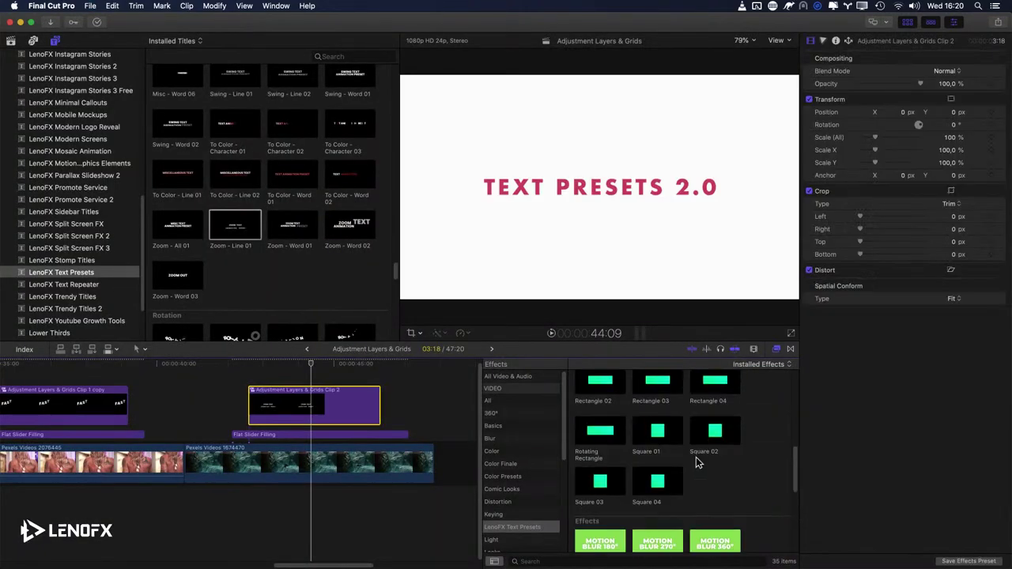
{"action": "scroll", "coordinate": [688, 466], "scroll_direction": "up", "scroll_amount": 5}
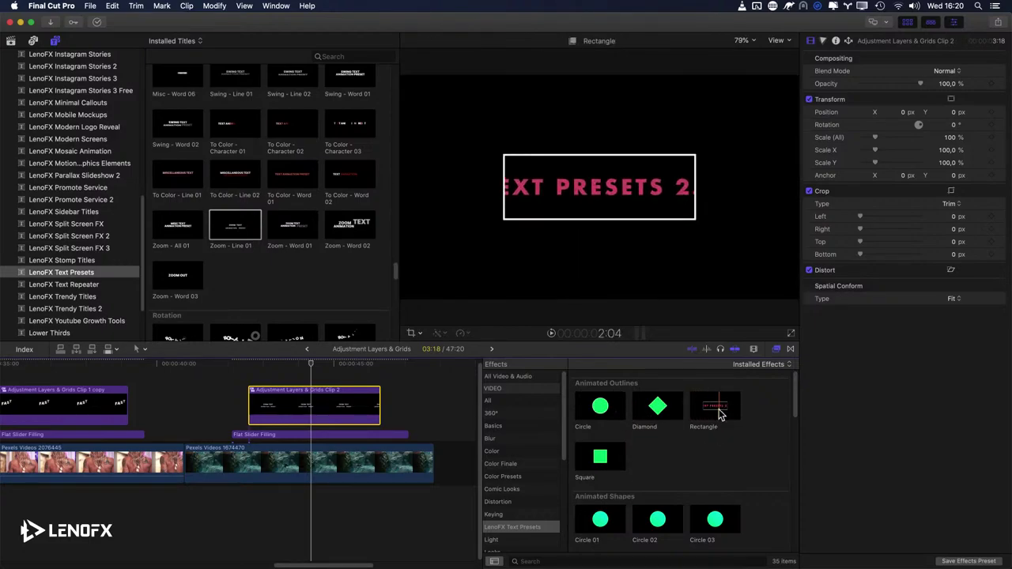
Step: Apply the Animated Outlines Rectangle to Clip 2 and make its outline colour black
{"action": "left_click_drag", "start_coordinate": [715, 410], "coordinate": [307, 413]}
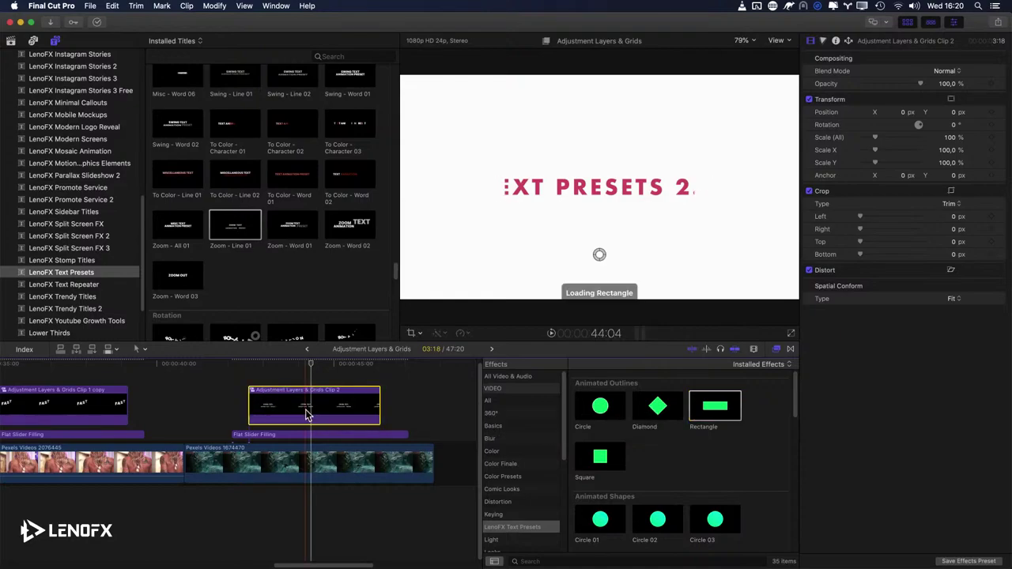
{"action": "left_click", "coordinate": [297, 366]}
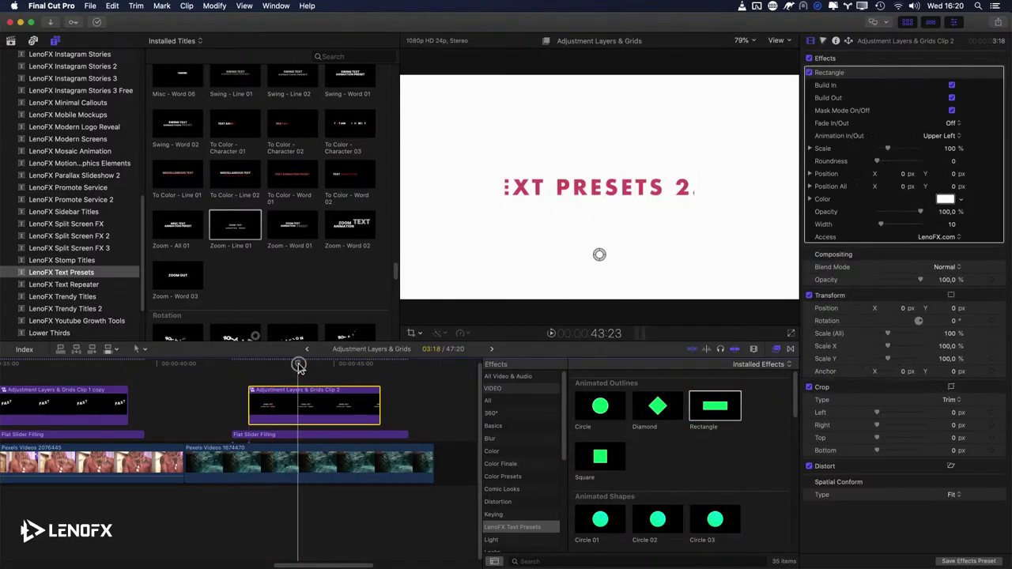
{"action": "left_click", "coordinate": [945, 201]}
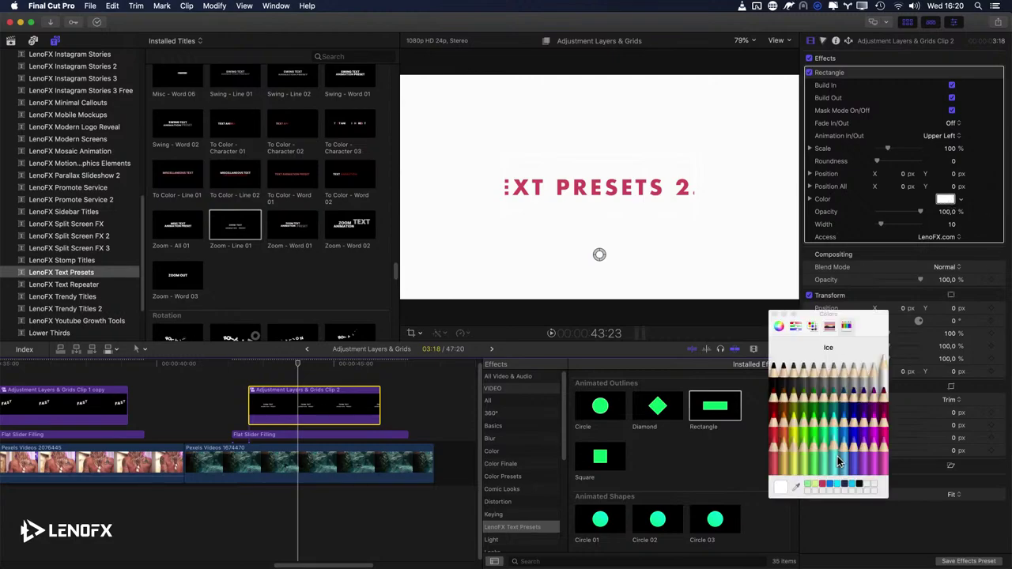
{"action": "left_click", "coordinate": [815, 485]}
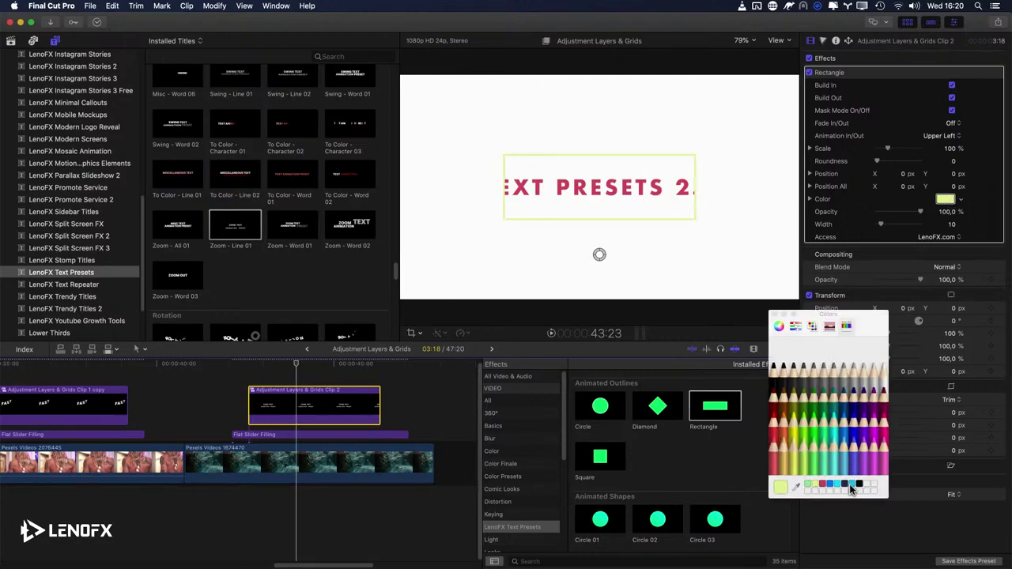
{"action": "left_click", "coordinate": [860, 486]}
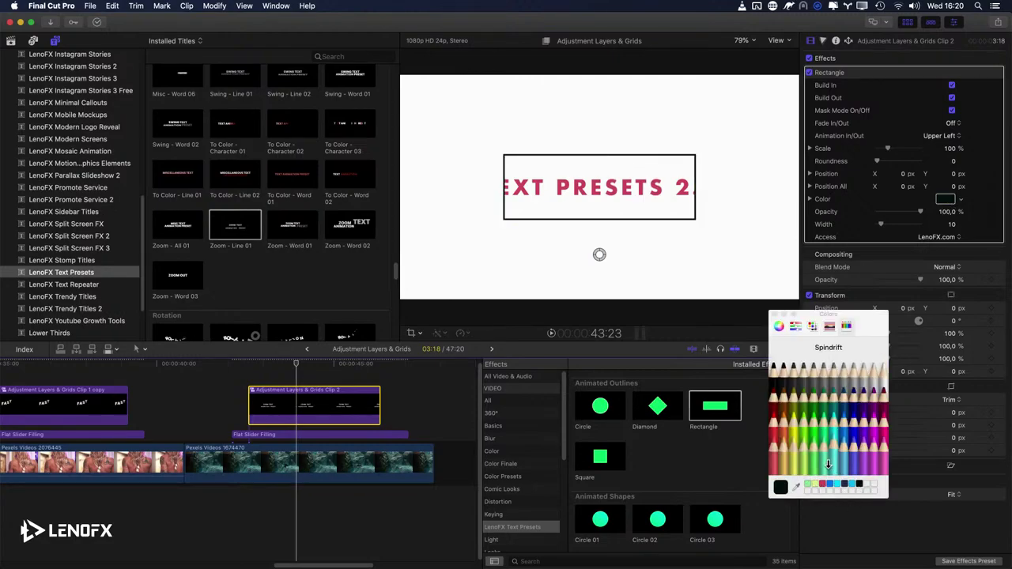
{"action": "left_click", "coordinate": [774, 314]}
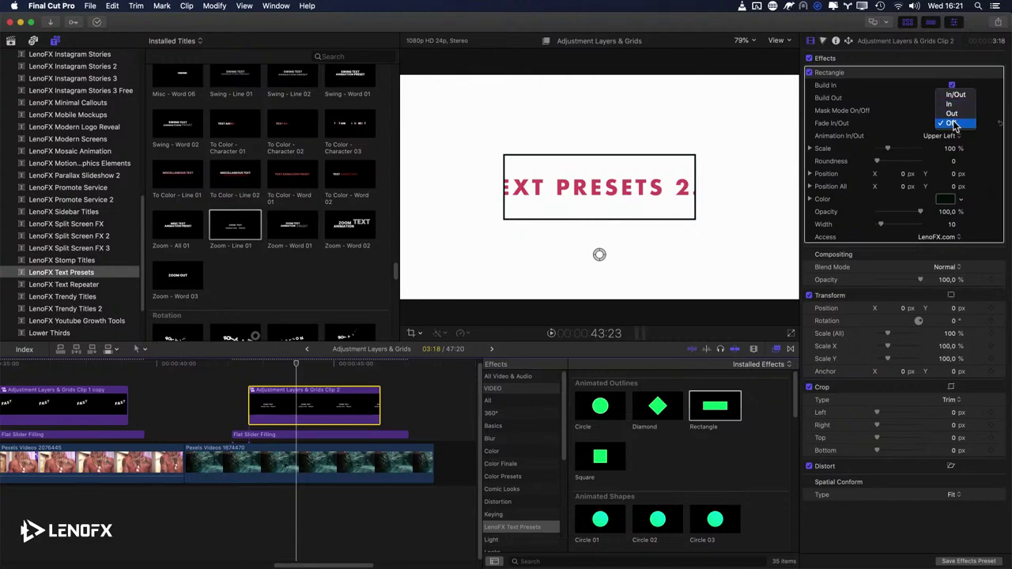
Step: With Fade In/Out off, scale the outline to 140%, Y to 61.78%, and Roundness to 8
{"action": "left_click", "coordinate": [950, 123]}
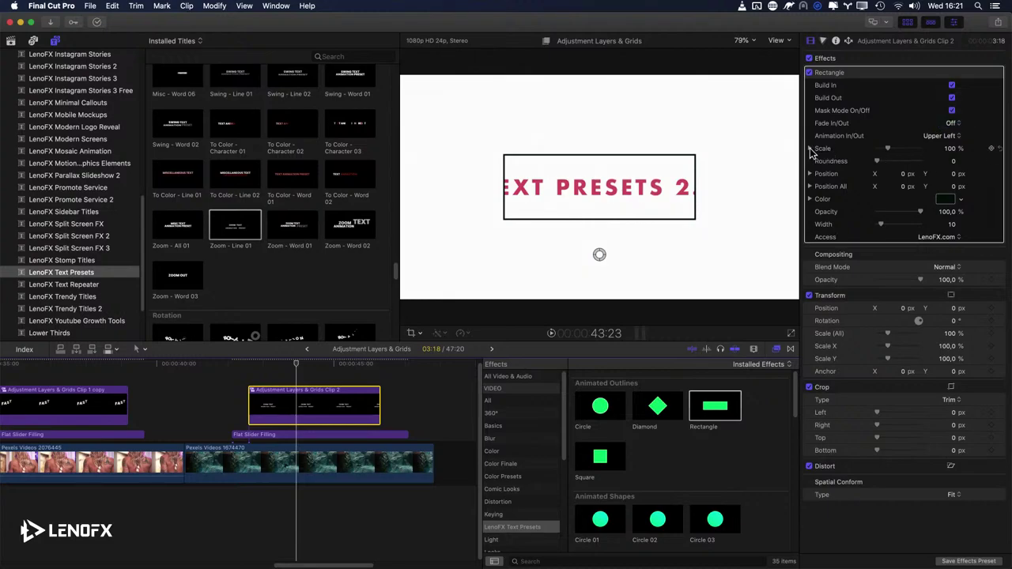
{"action": "left_click", "coordinate": [809, 149]}
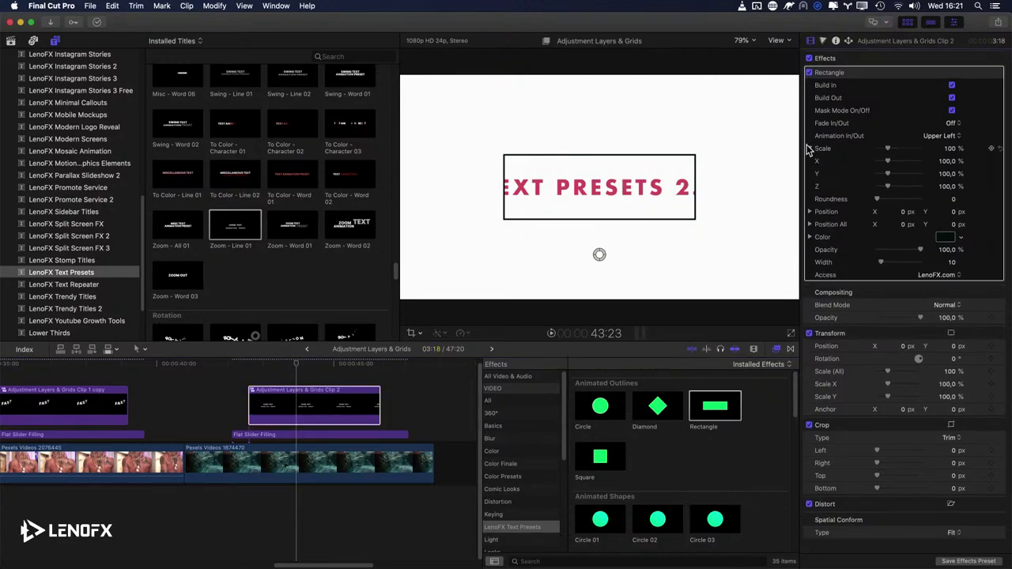
{"action": "left_click", "coordinate": [809, 149]}
{"action": "left_click_drag", "start_coordinate": [888, 152], "coordinate": [895, 152]}
{"action": "left_click", "coordinate": [809, 149]}
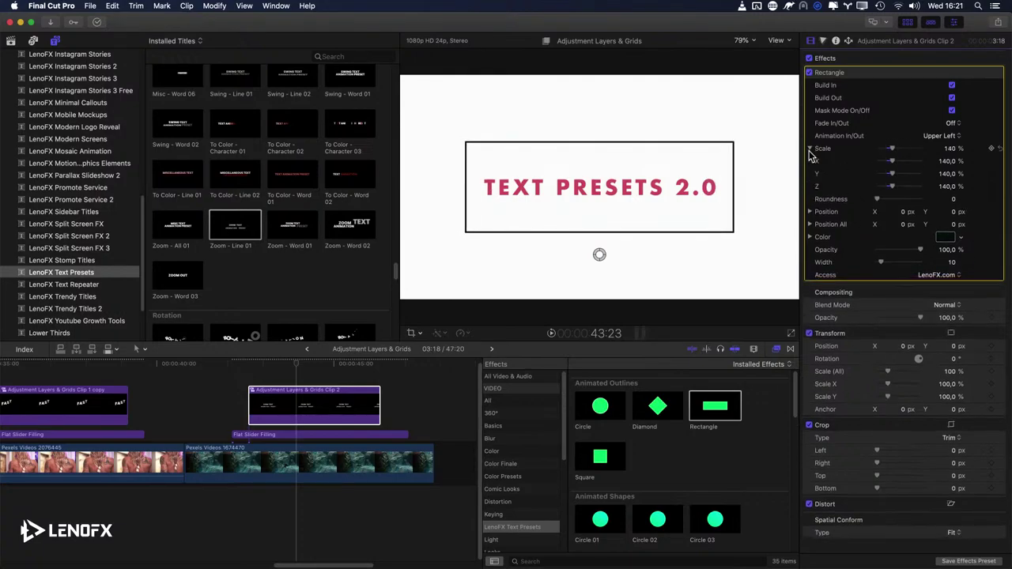
{"action": "left_click_drag", "start_coordinate": [892, 174], "coordinate": [884, 175]}
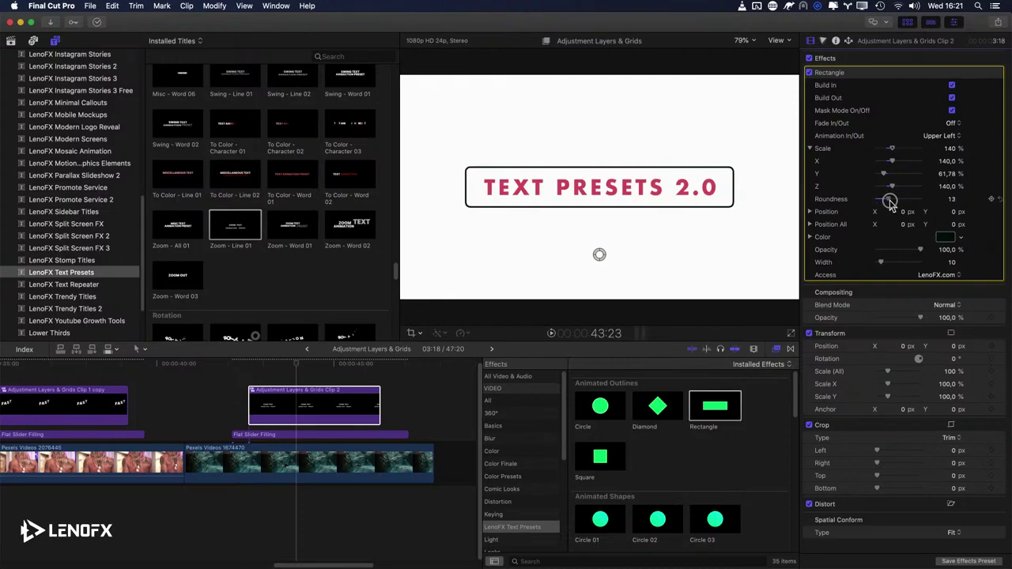
{"action": "left_click_drag", "start_coordinate": [891, 202], "coordinate": [886, 203]}
Step: Test position and opacity, settle the outline Width at 10, and play the title from its start
{"action": "left_click_drag", "start_coordinate": [902, 214], "coordinate": [901, 229]}
{"action": "left_click_drag", "start_coordinate": [601, 257], "coordinate": [573, 222]}
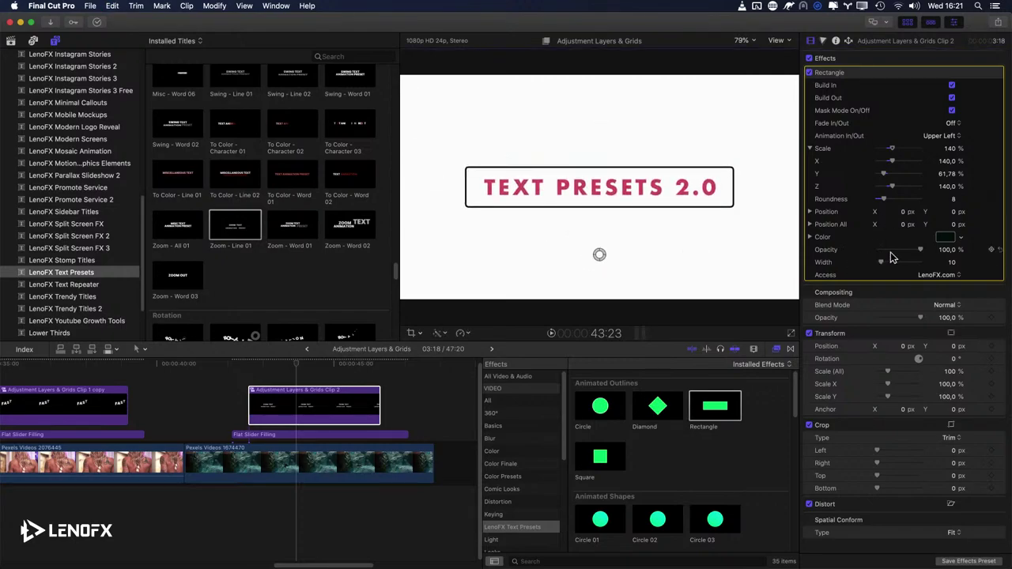
{"action": "left_click_drag", "start_coordinate": [920, 252], "coordinate": [945, 252]}
{"action": "left_click_drag", "start_coordinate": [883, 265], "coordinate": [883, 265]}
{"action": "left_click_drag", "start_coordinate": [956, 273], "coordinate": [955, 268]}
{"action": "left_click", "coordinate": [955, 262]}
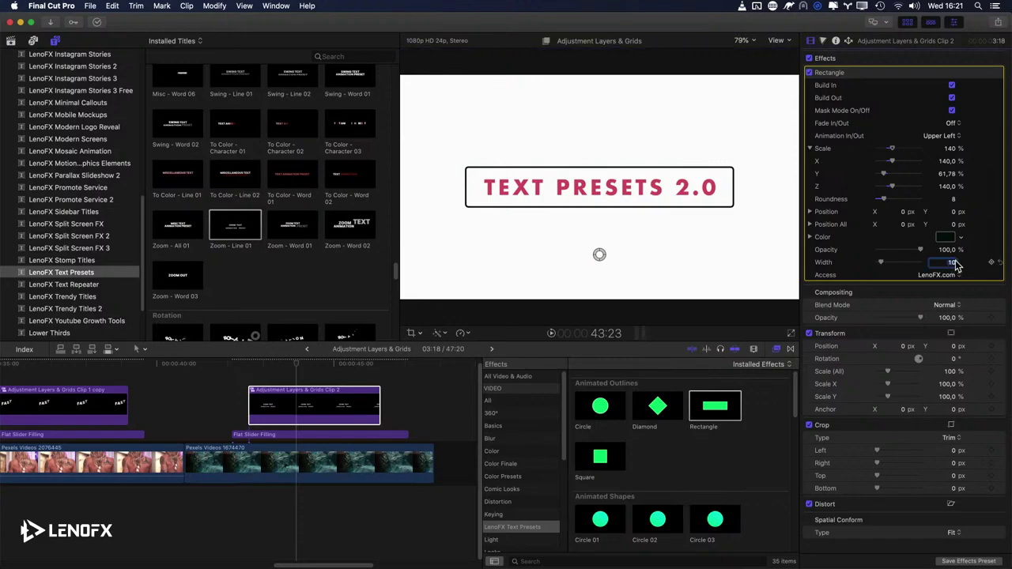
{"action": "type", "text": "5"}
{"action": "key", "text": "Return"}
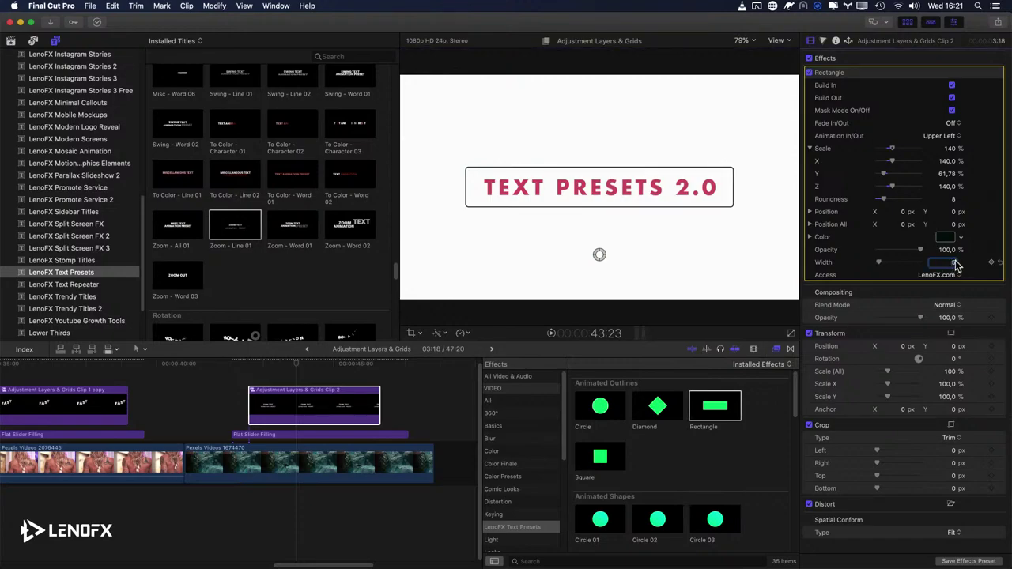
{"action": "key", "text": "Up"}
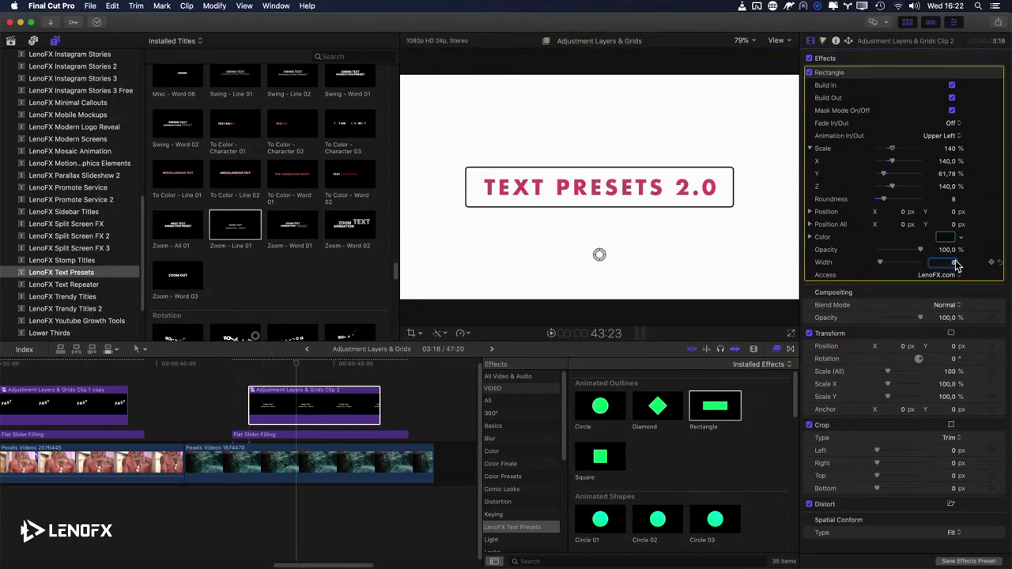
{"action": "key", "text": "Up"}
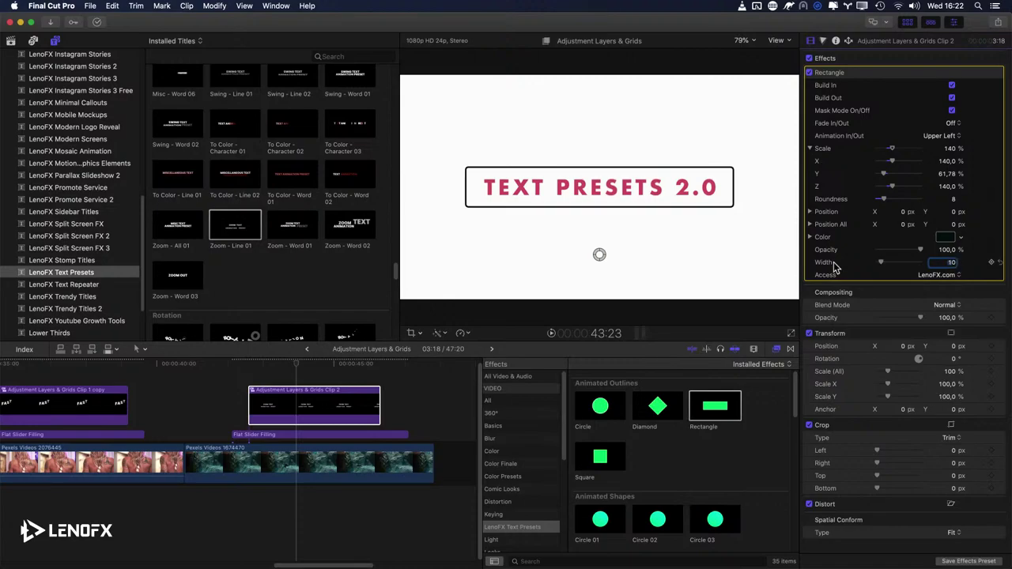
{"action": "left_click", "coordinate": [253, 399]}
{"action": "key", "text": "space"}
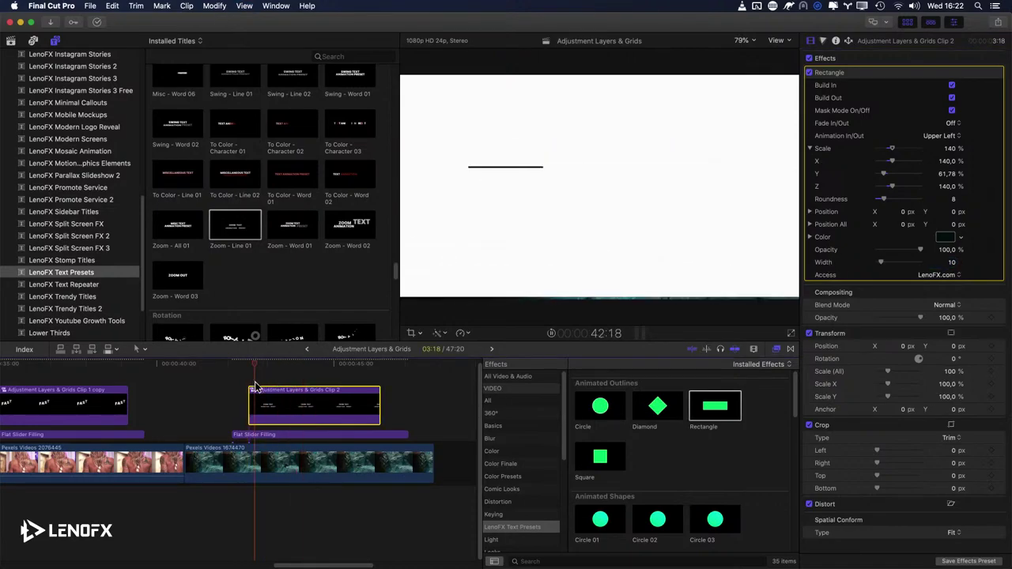
{"action": "left_click", "coordinate": [951, 137]}
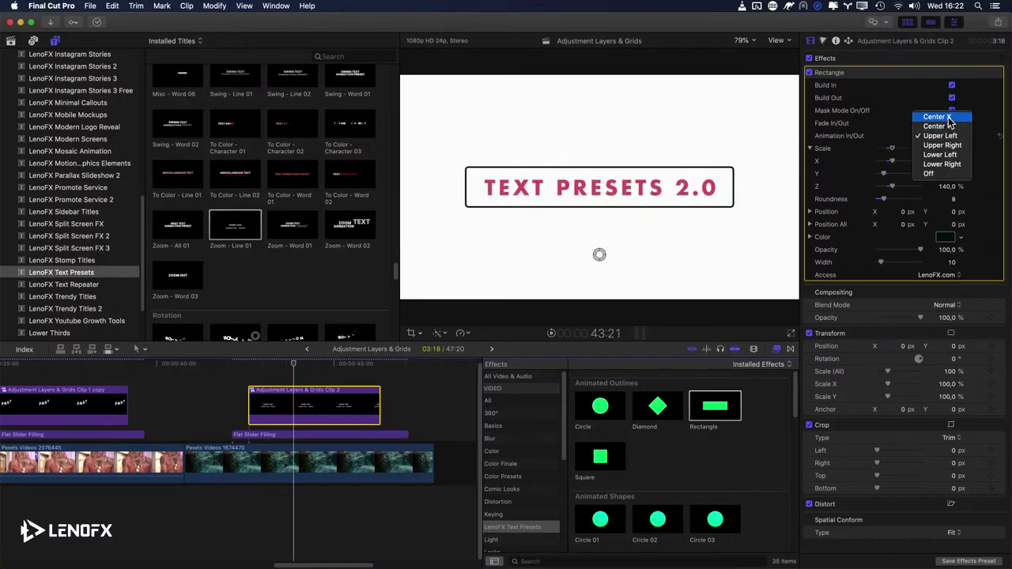
{"action": "left_click", "coordinate": [948, 117]}
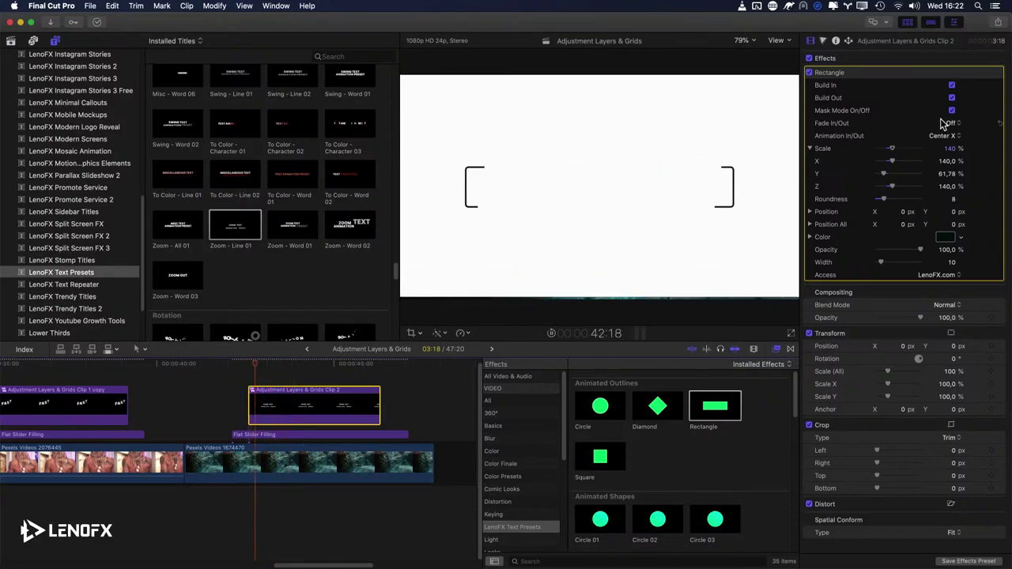
{"action": "left_click", "coordinate": [945, 124]}
{"action": "left_click", "coordinate": [942, 123]}
{"action": "left_click", "coordinate": [945, 136]}
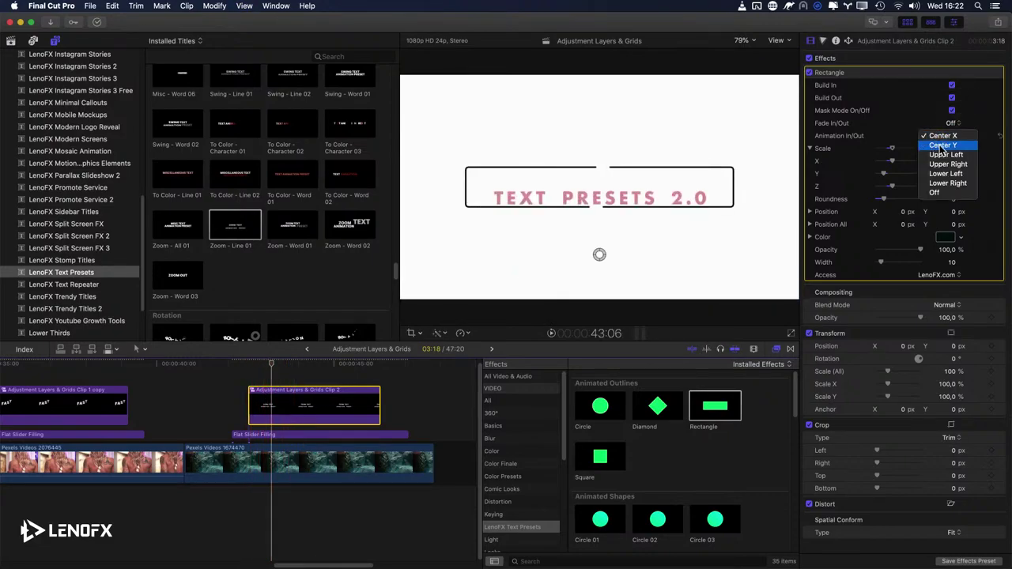
{"action": "left_click", "coordinate": [939, 148]}
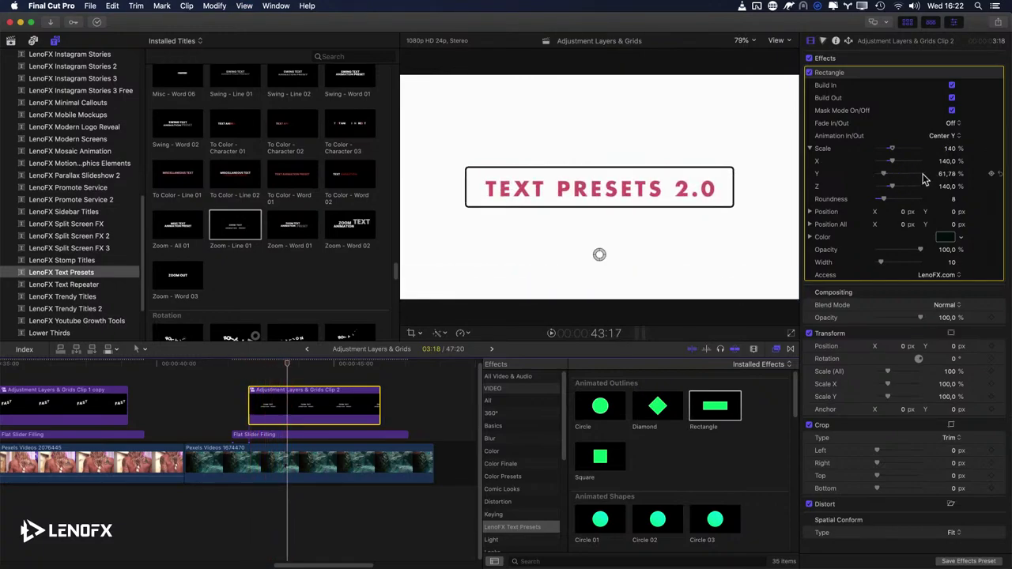
{"action": "left_click", "coordinate": [942, 135]}
{"action": "left_click", "coordinate": [944, 146]}
{"action": "left_click", "coordinate": [942, 136]}
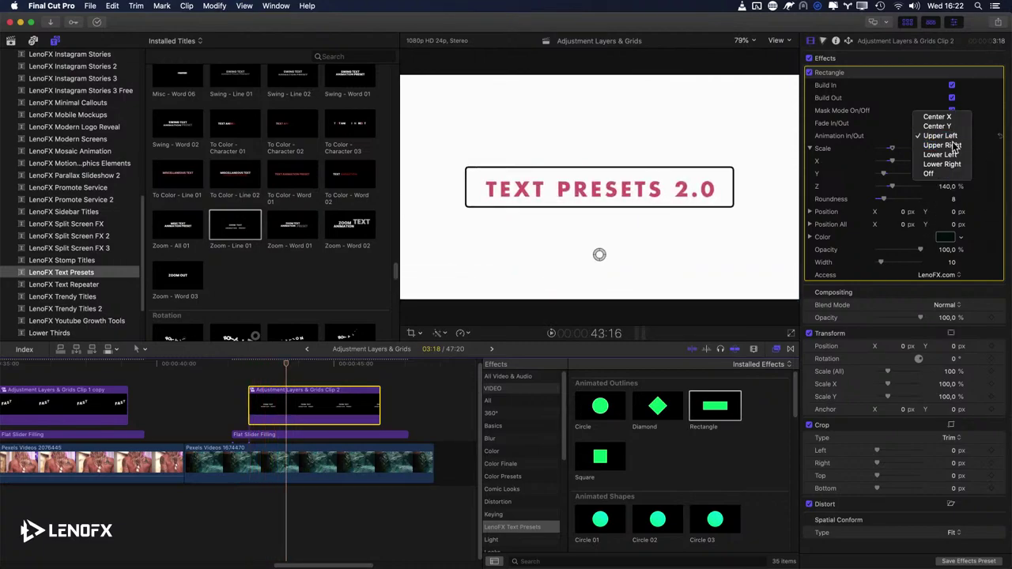
{"action": "left_click", "coordinate": [953, 150]}
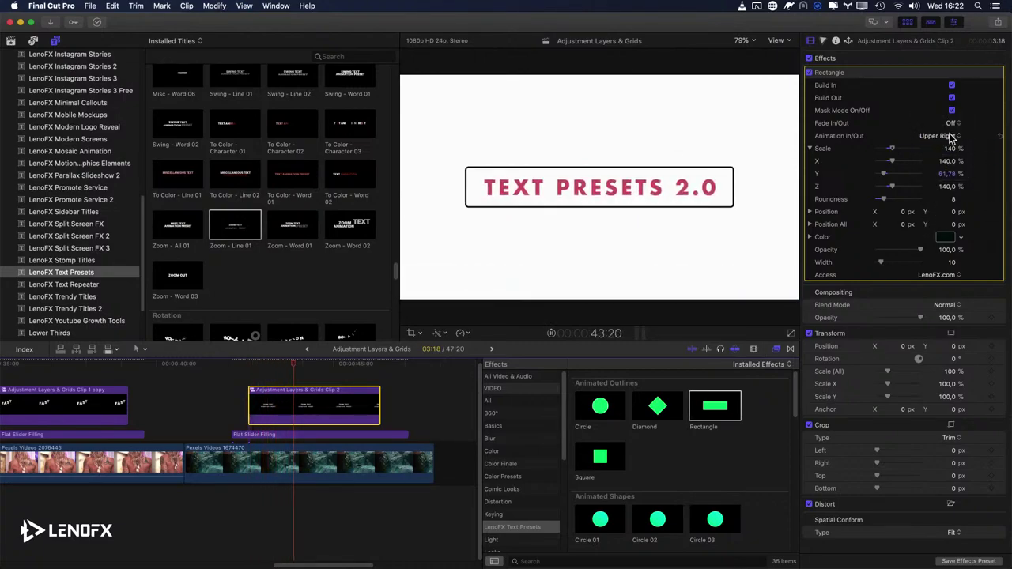
{"action": "left_click", "coordinate": [944, 136]}
{"action": "left_click", "coordinate": [945, 154]}
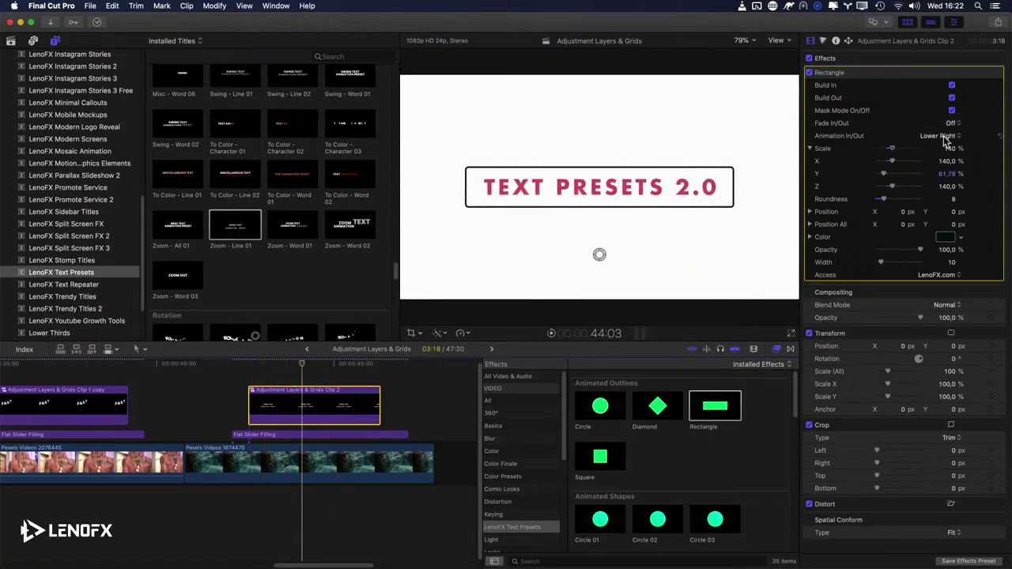
{"action": "left_click", "coordinate": [944, 135]}
{"action": "left_click", "coordinate": [944, 86]}
{"action": "left_click", "coordinate": [943, 136]}
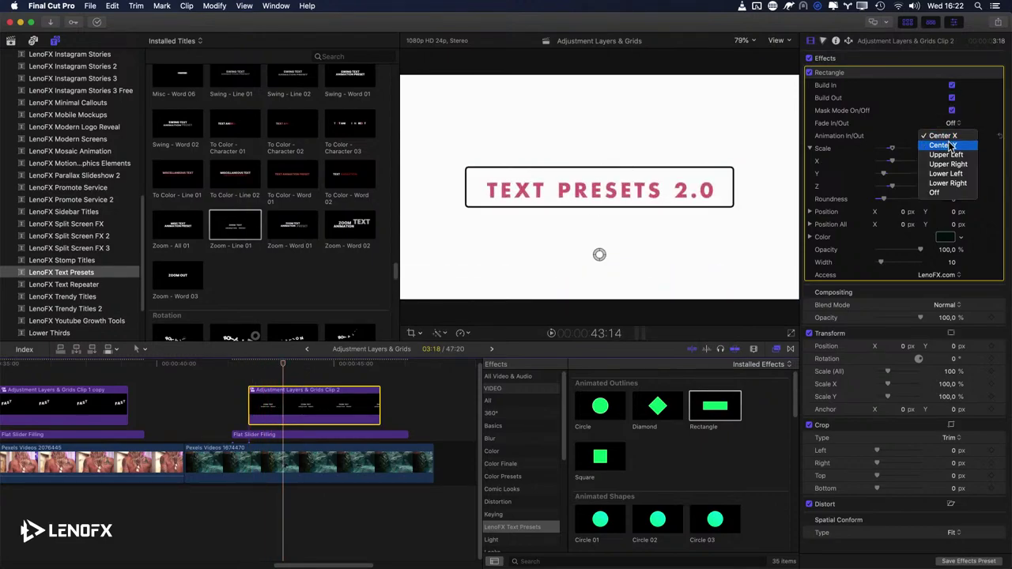
{"action": "left_click", "coordinate": [946, 154]}
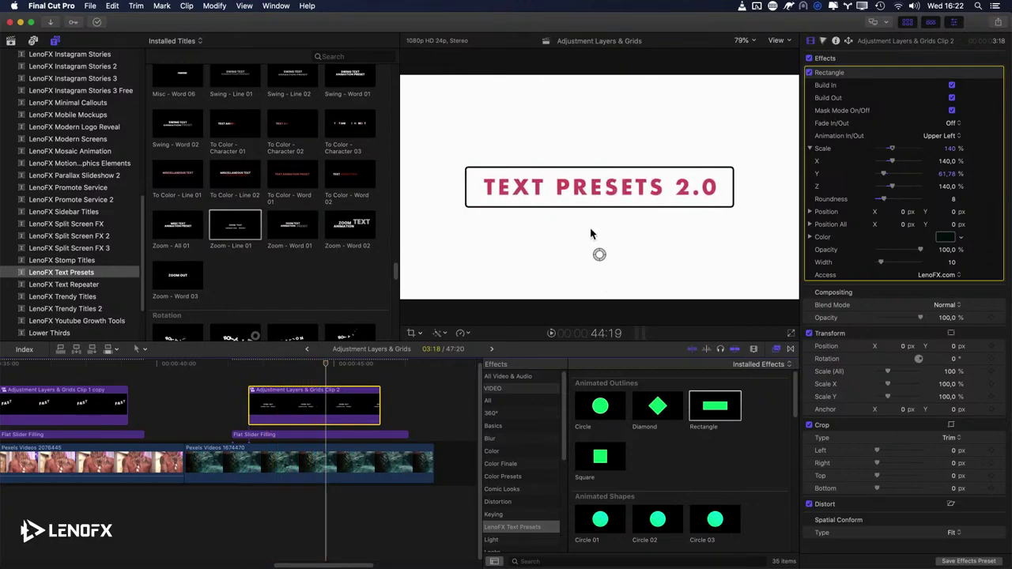
{"action": "left_click", "coordinate": [231, 365]}
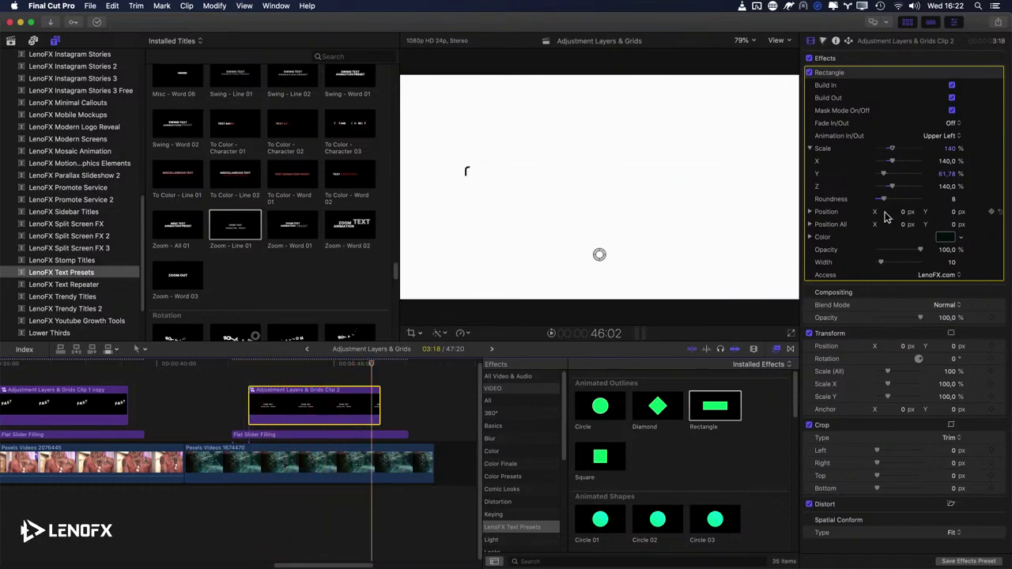
Step: Play the title animation from just before the clip to review the square-cornered outline
{"action": "left_click", "coordinate": [235, 365]}
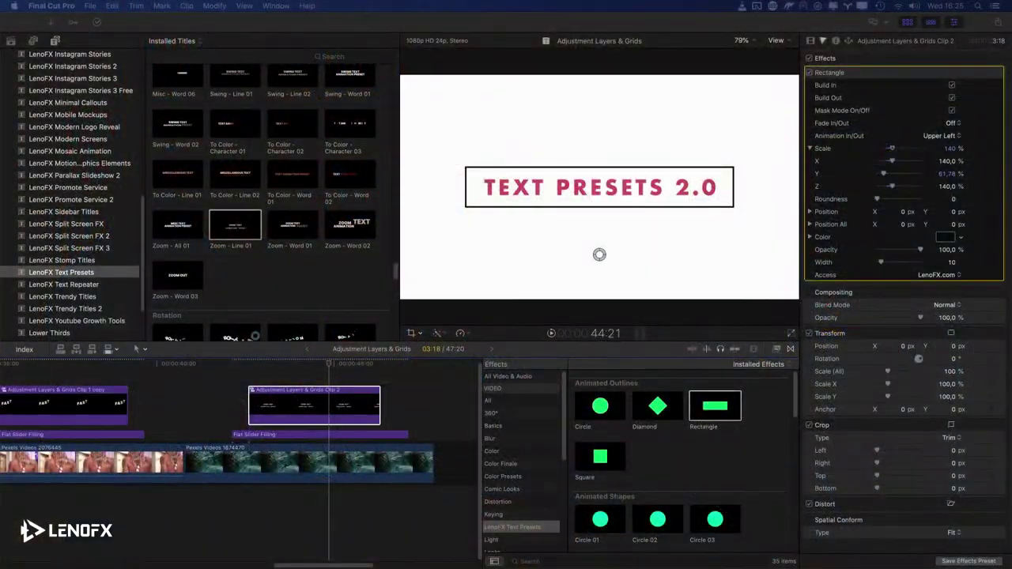
Step: Switch to Chrome and scroll the LenoFX Text Presets page to its Requirements (Final Cut Pro X 10.4 or later)
{"action": "mouse_move", "coordinate": [388, 565]}
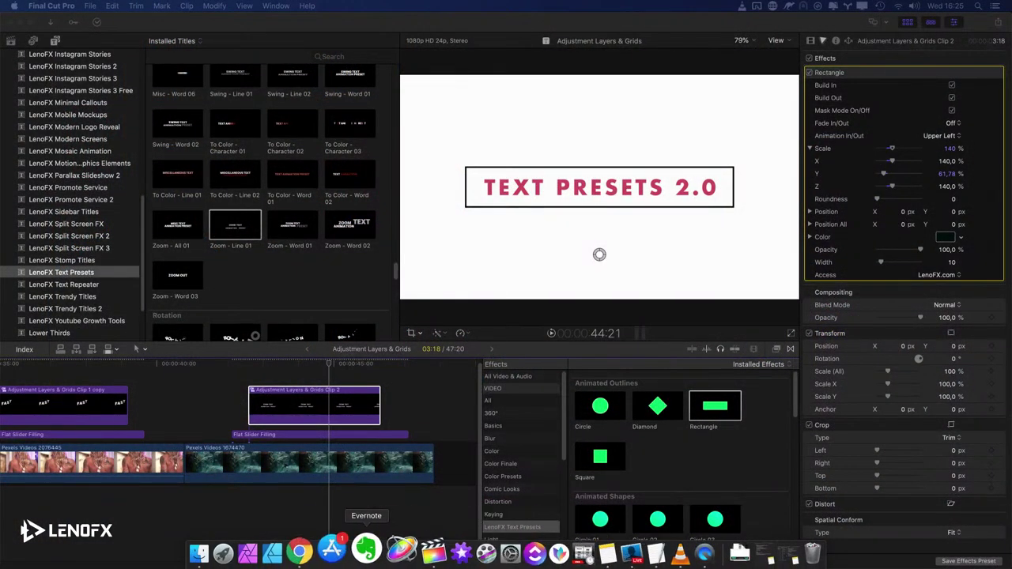
{"action": "left_click", "coordinate": [296, 552]}
{"action": "scroll", "coordinate": [486, 290], "scroll_direction": "down", "scroll_amount": 15}
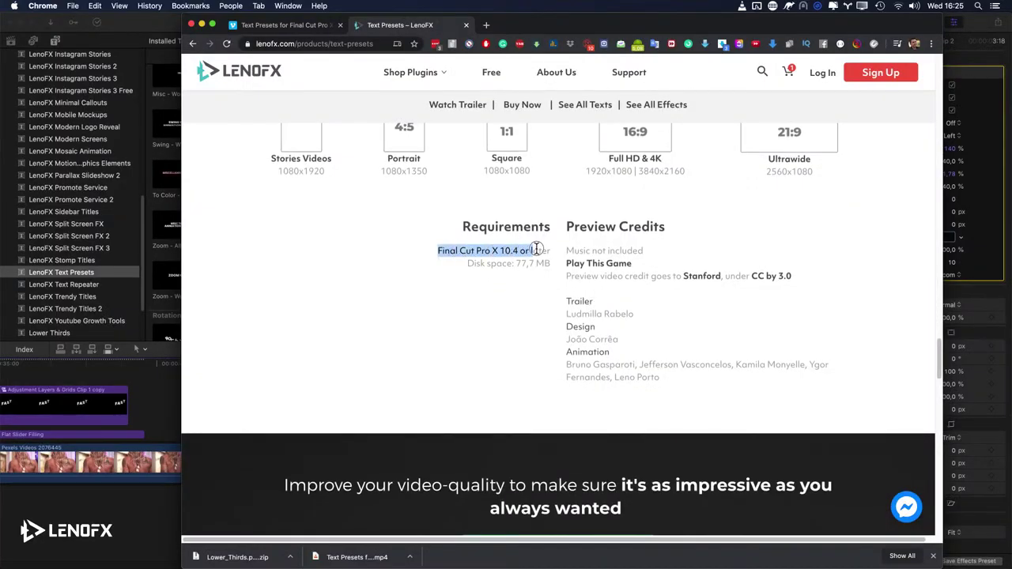
{"action": "left_click", "coordinate": [529, 251]}
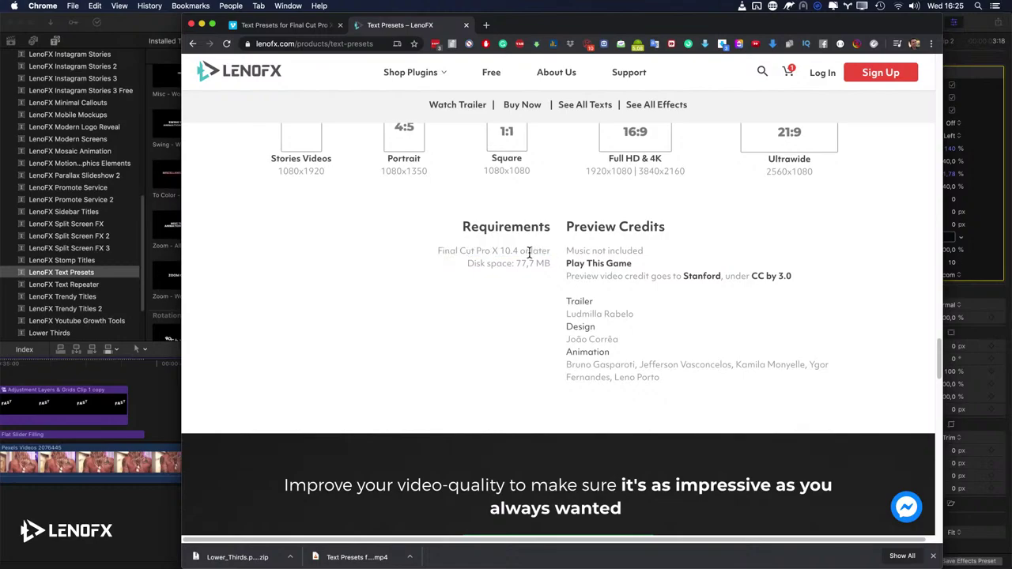
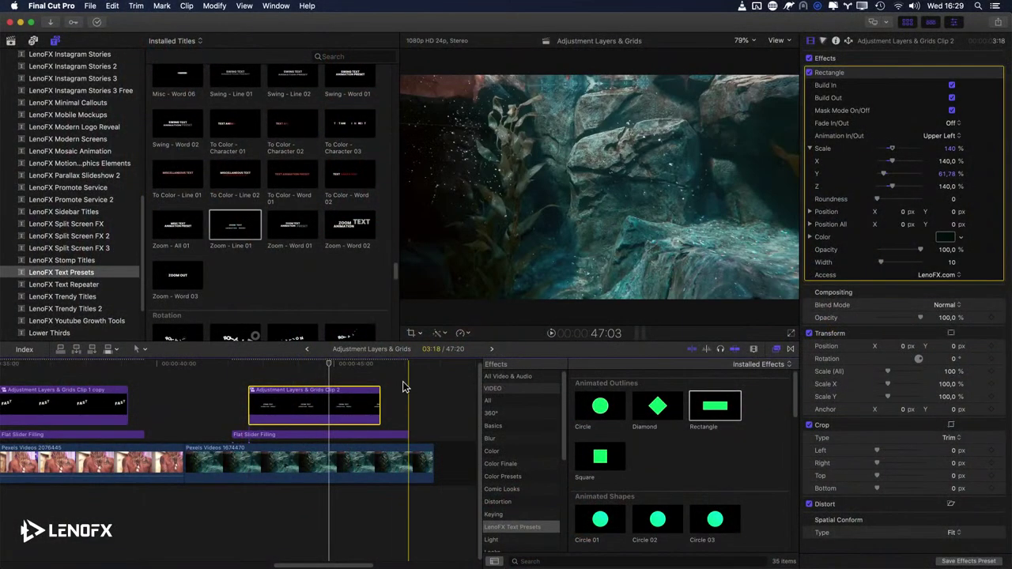
Step: Inside Clip 2, add a connected copy of the TEXT PRESETS 2.0 title above it and trim the original's end
{"action": "left_click", "coordinate": [247, 378]}
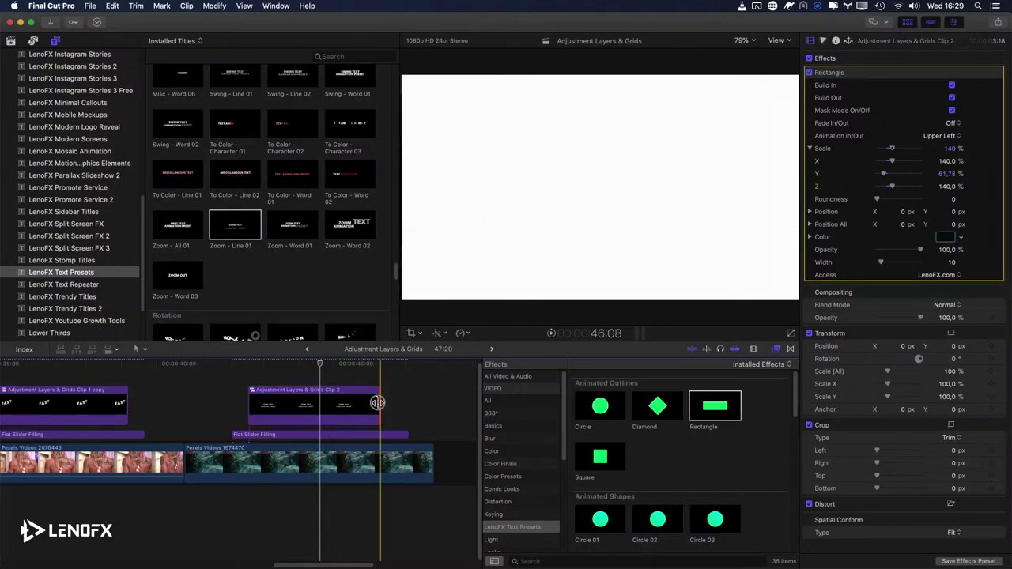
{"action": "double_click", "coordinate": [316, 407]}
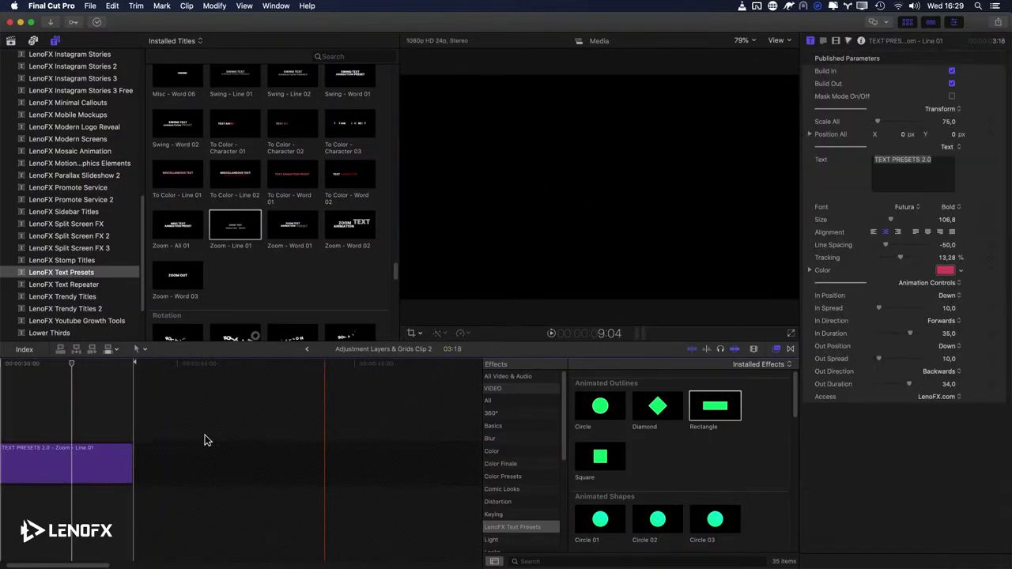
{"action": "left_click", "coordinate": [85, 466]}
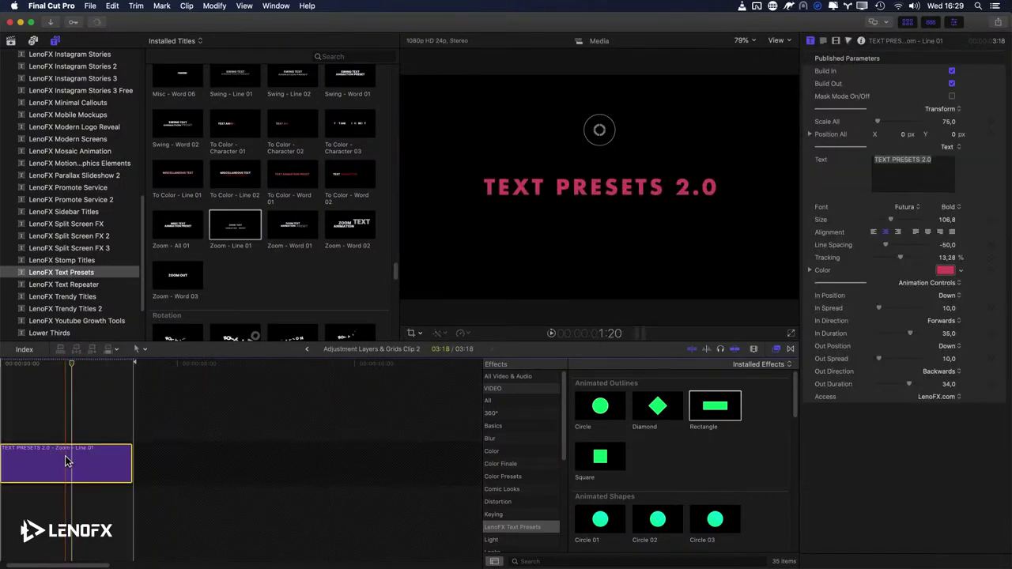
{"action": "left_click_drag", "start_coordinate": [54, 464], "coordinate": [125, 417]}
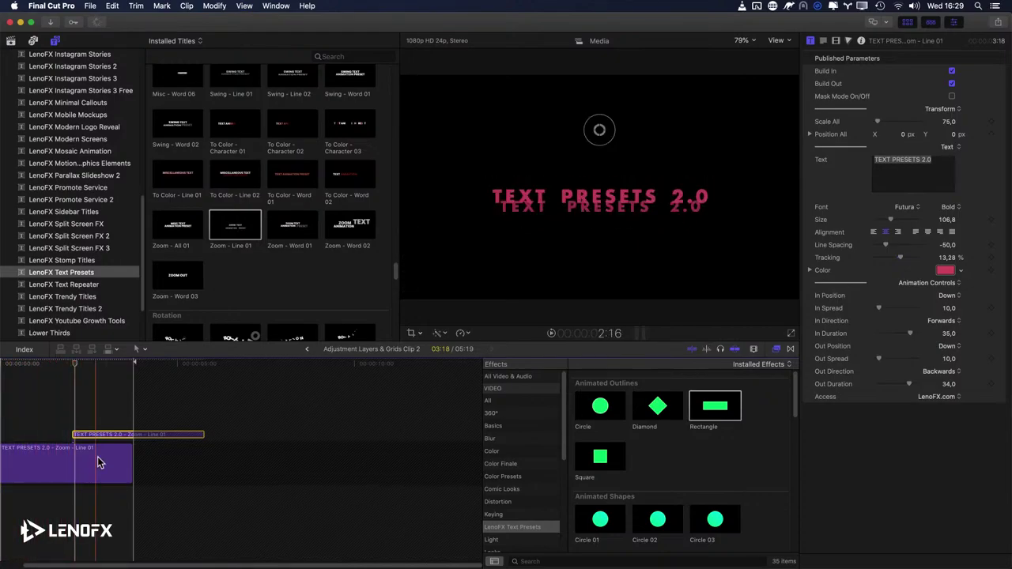
{"action": "left_click_drag", "start_coordinate": [132, 462], "coordinate": [77, 439]}
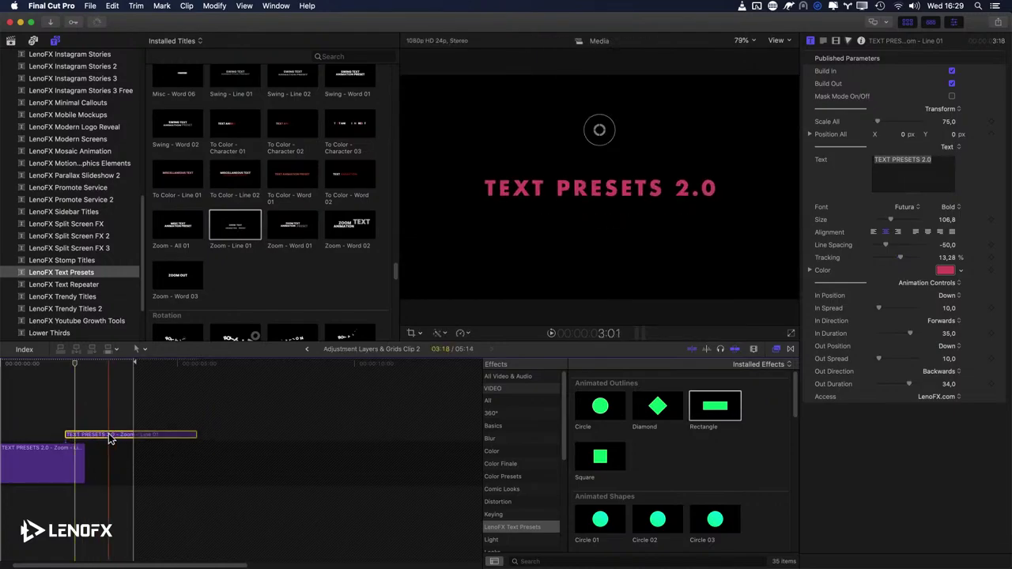
Step: Change the upper title copy's text to FCPX PLUGIN and play it back
{"action": "left_click", "coordinate": [914, 175]}
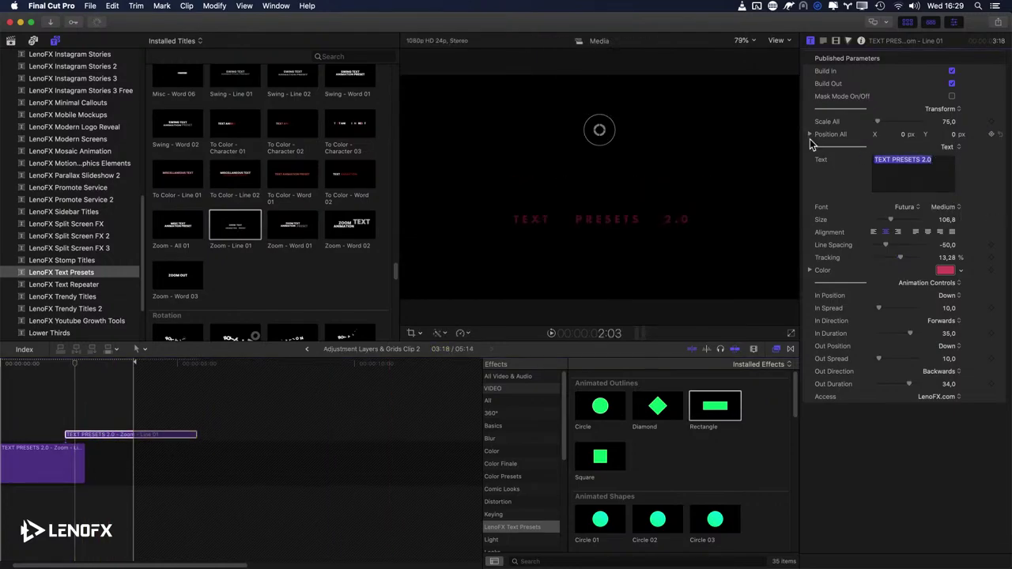
{"action": "type", "text": "AMAZI"}
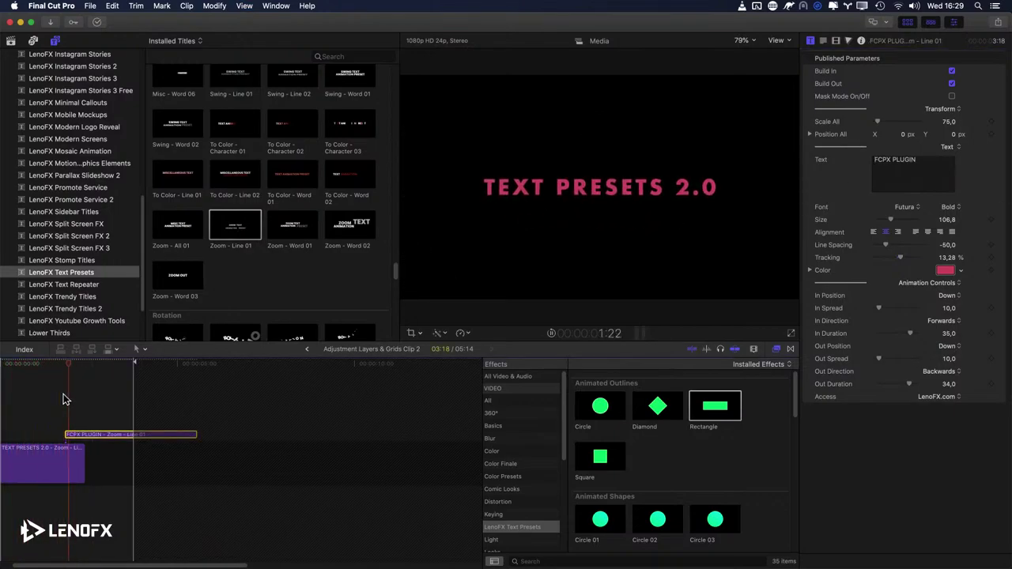
{"action": "key", "text": "space"}
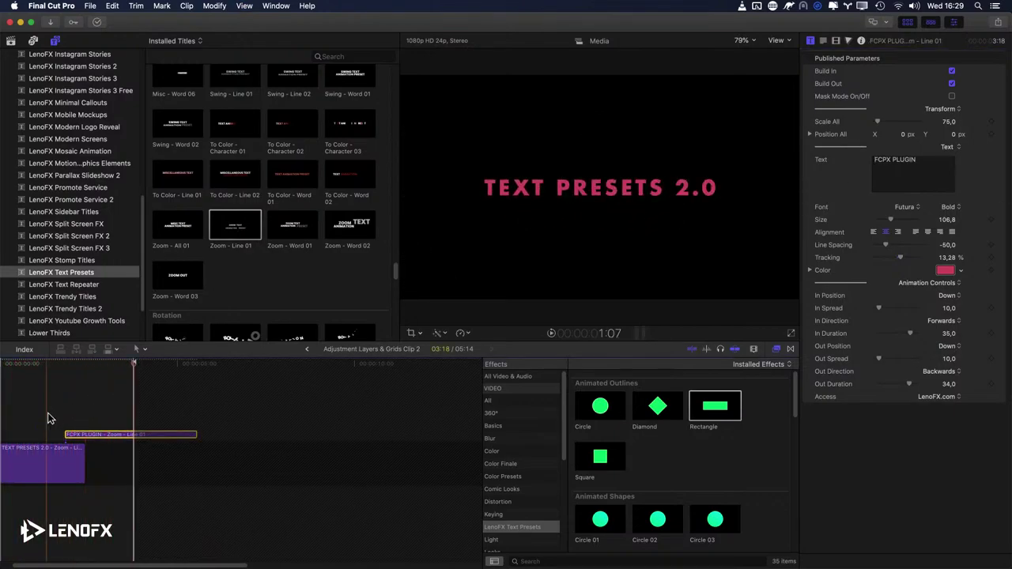
{"action": "left_click", "coordinate": [75, 443]}
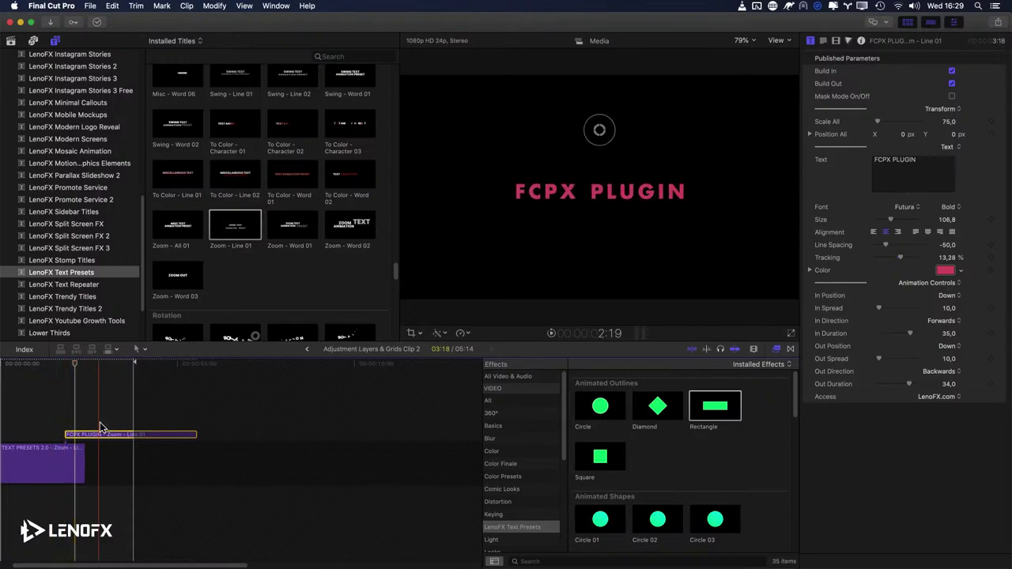
{"action": "key", "text": "space"}
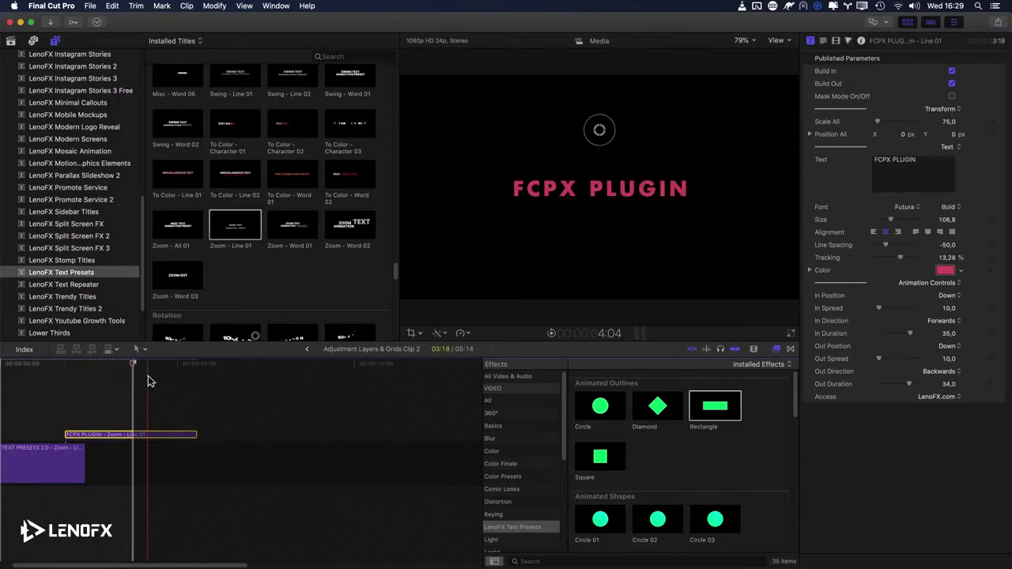
Step: Return to the parent Adjustment Layers & Grids timeline with Clip 2 selected
{"action": "left_click", "coordinate": [146, 415]}
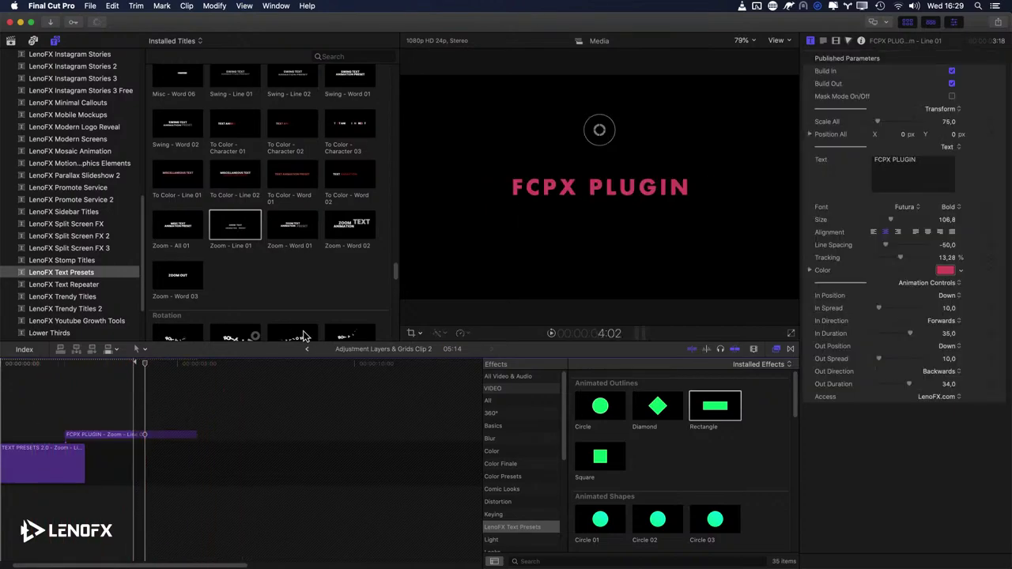
{"action": "left_click", "coordinate": [308, 351]}
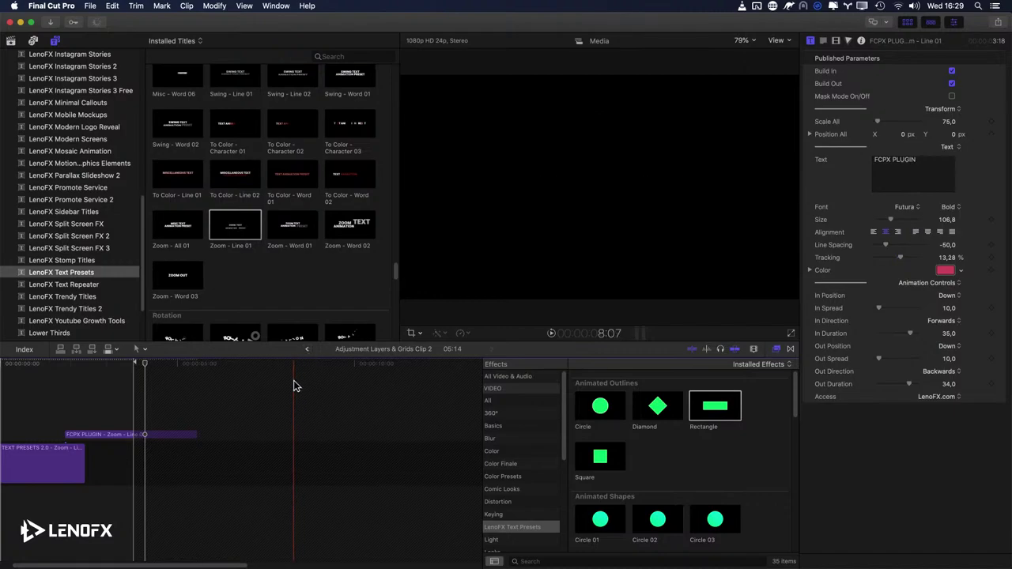
{"action": "left_click", "coordinate": [351, 400]}
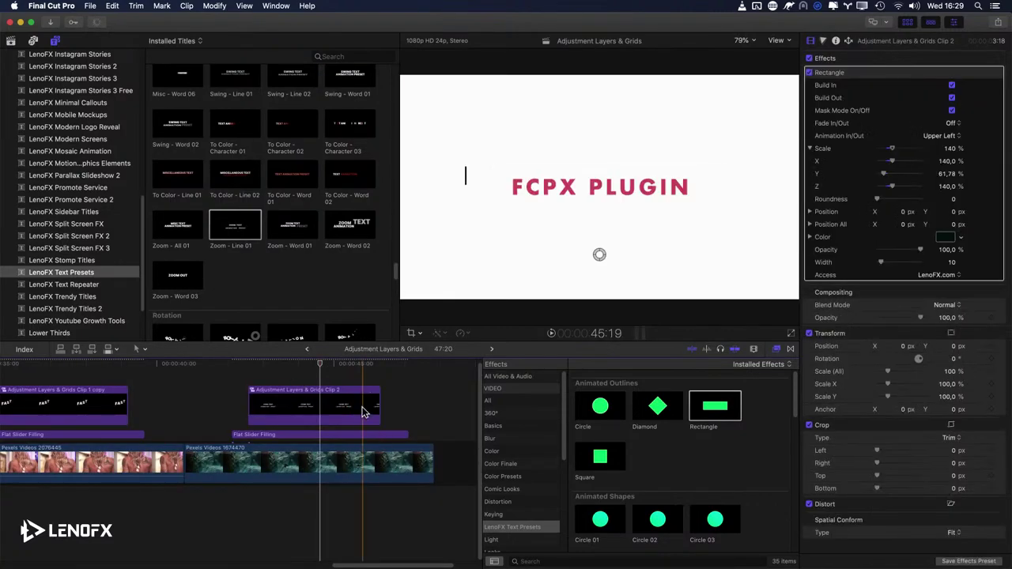
Step: Extend the end of Adjustment Layers & Grids Clip 2 and preview the FCPX PLUGIN title
{"action": "scroll", "coordinate": [343, 414], "scroll_direction": "right", "scroll_amount": 3}
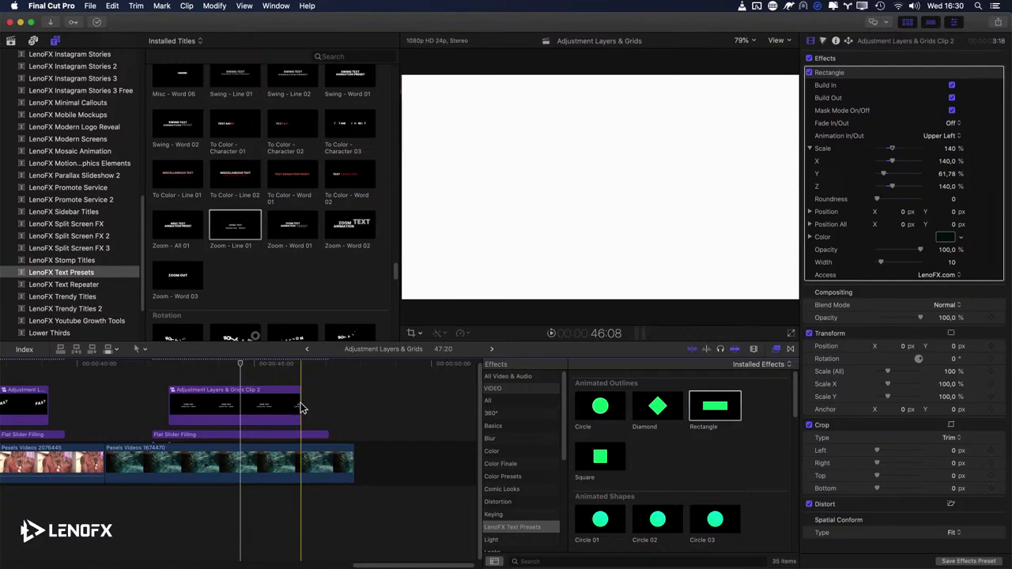
{"action": "left_click_drag", "start_coordinate": [301, 408], "coordinate": [419, 407]}
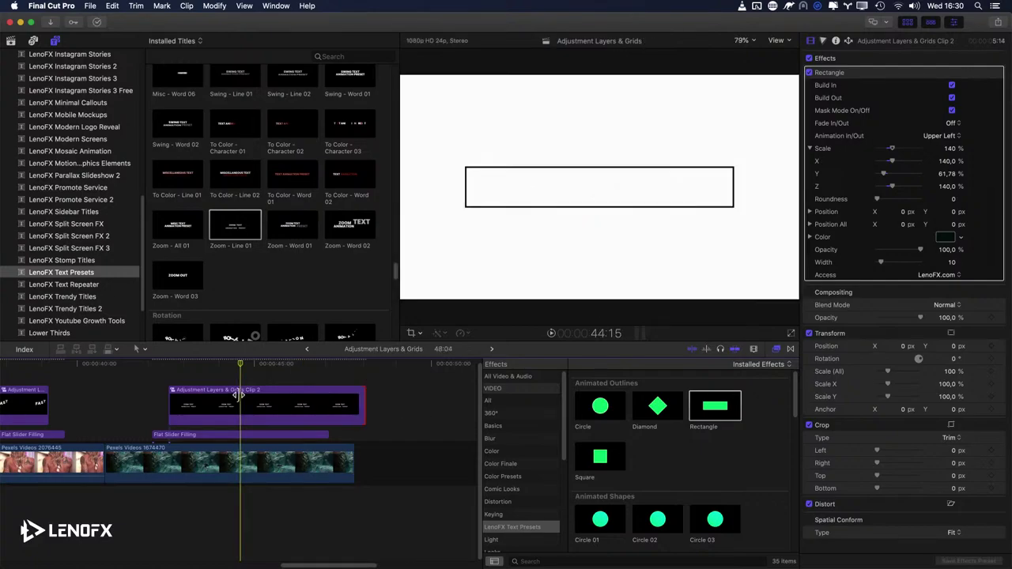
{"action": "key", "text": "space"}
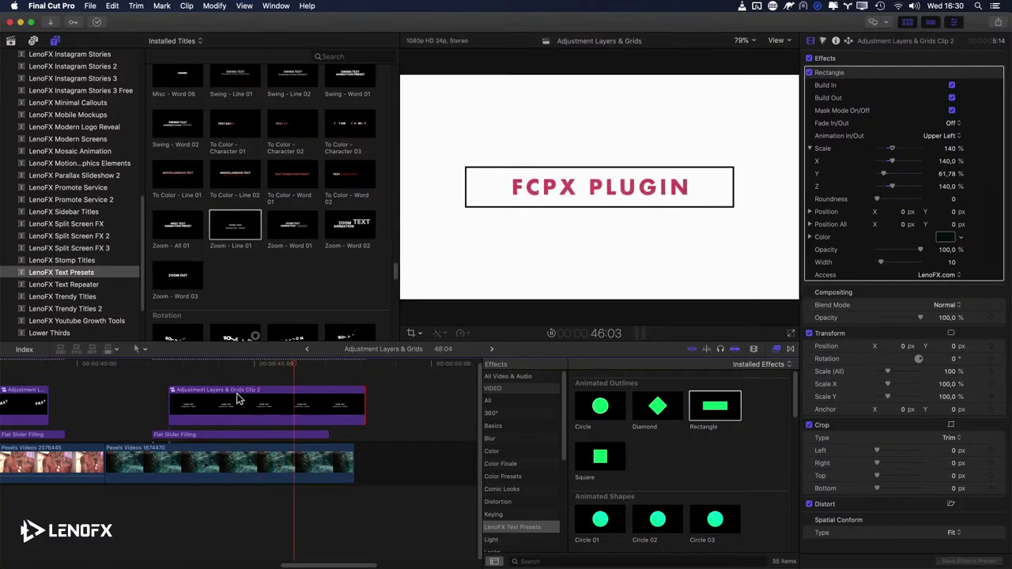
{"action": "left_click", "coordinate": [168, 383]}
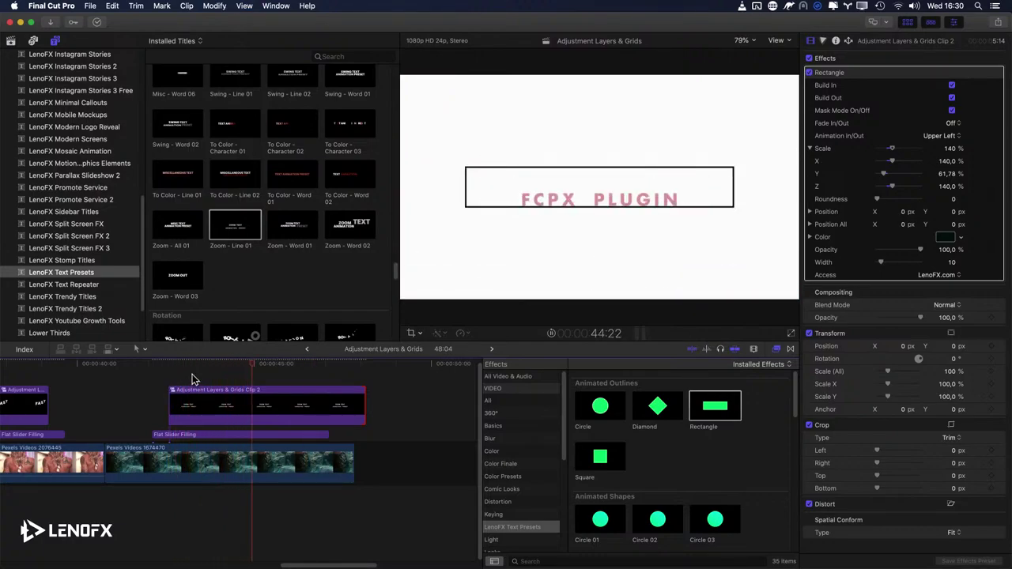
Step: Inside Clip 2, disable the FCPX PLUGIN title and lengthen TEXT PRESETS 2.0, then play from the start
{"action": "double_click", "coordinate": [233, 404]}
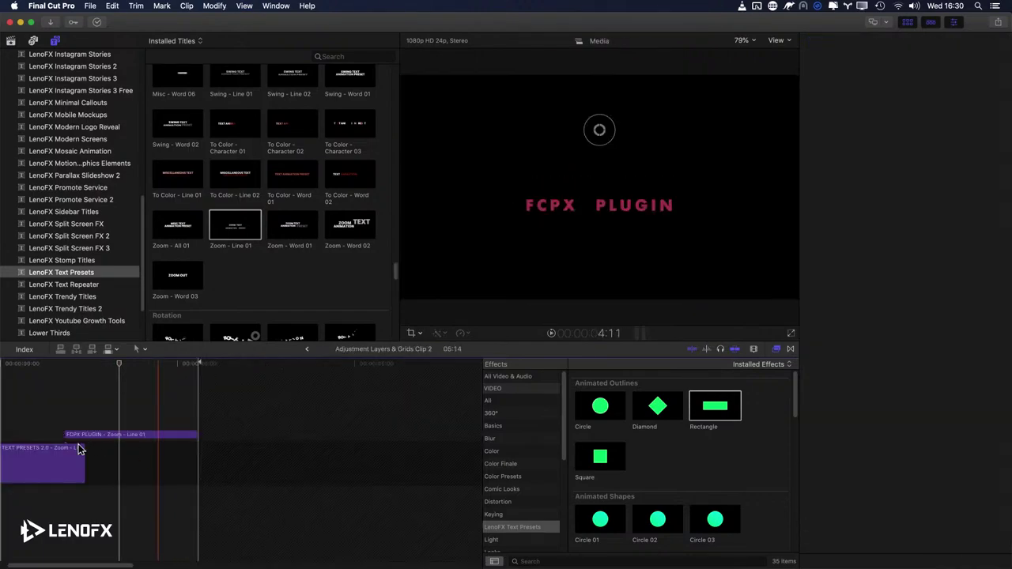
{"action": "left_click", "coordinate": [75, 438]}
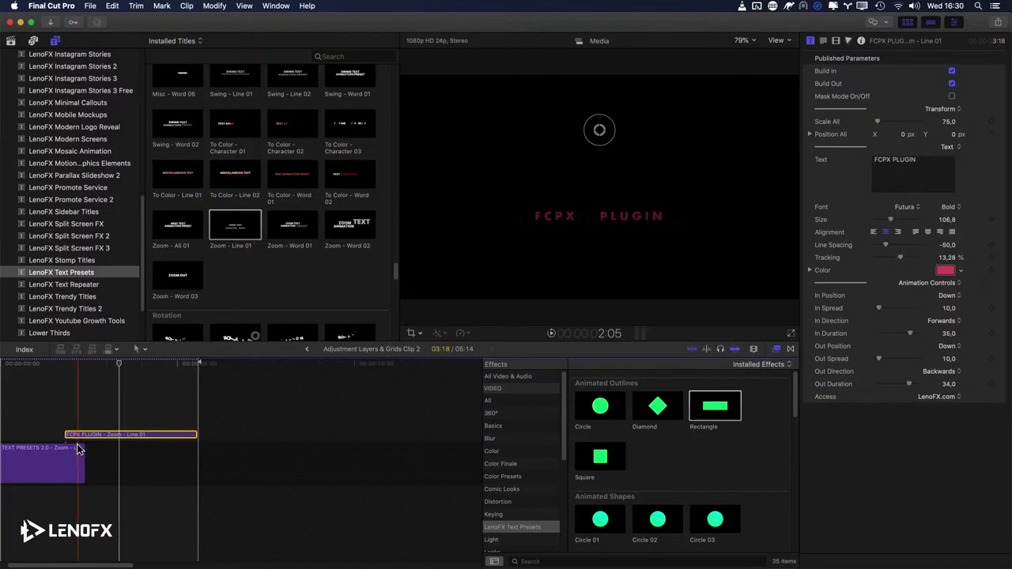
{"action": "key", "text": "v"}
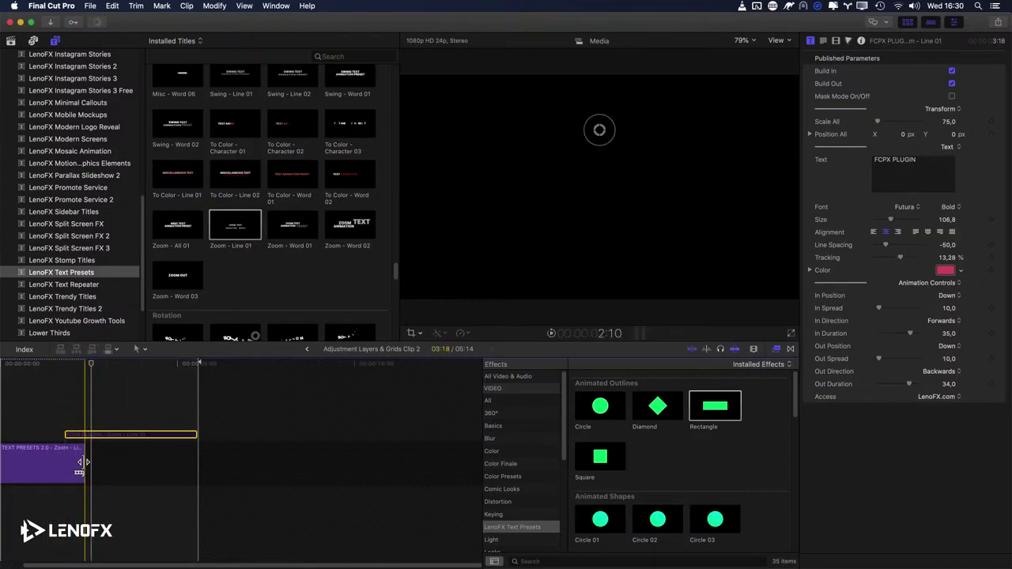
{"action": "left_click_drag", "start_coordinate": [85, 463], "coordinate": [111, 463]}
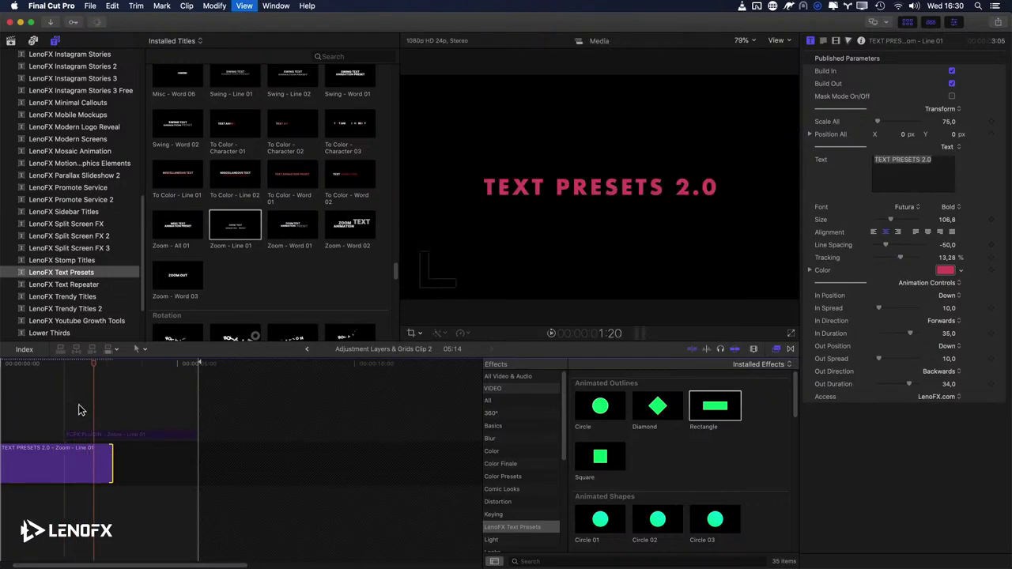
{"action": "key", "text": "shift+z"}
{"action": "left_click", "coordinate": [129, 464]}
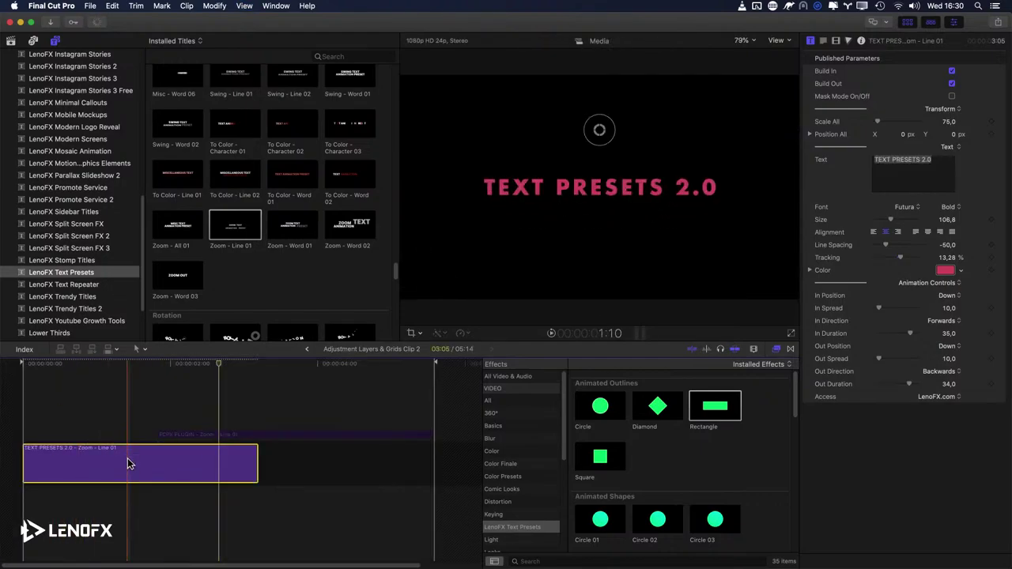
{"action": "left_click_drag", "start_coordinate": [257, 463], "coordinate": [315, 464]}
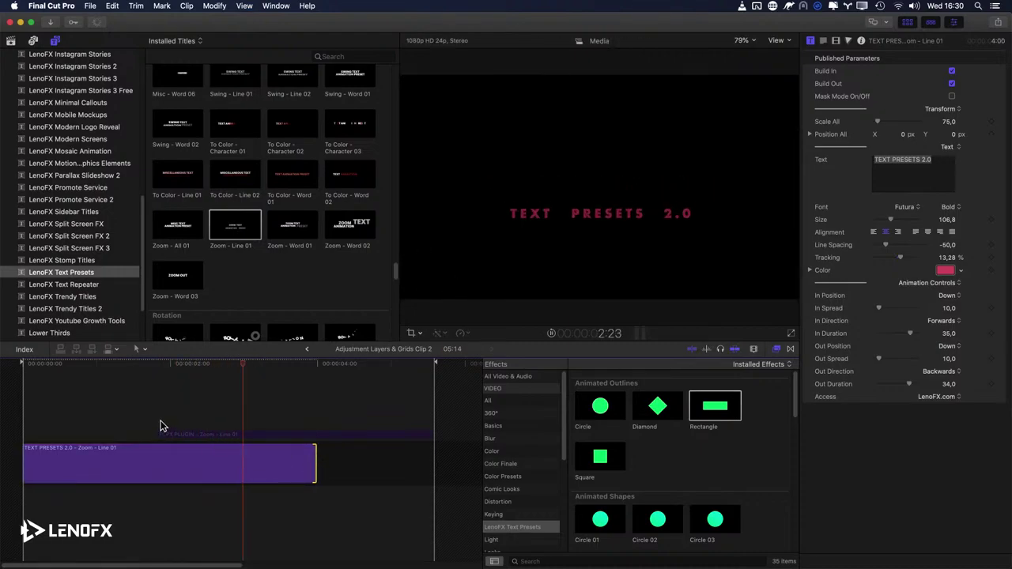
{"action": "key", "text": "space"}
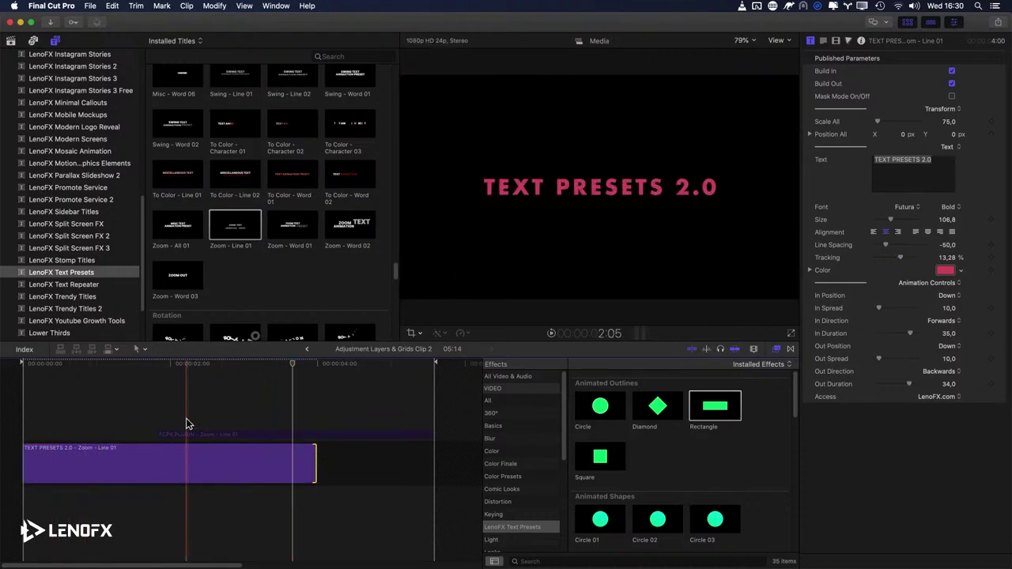
{"action": "key", "text": "Home"}
{"action": "key", "text": "space"}
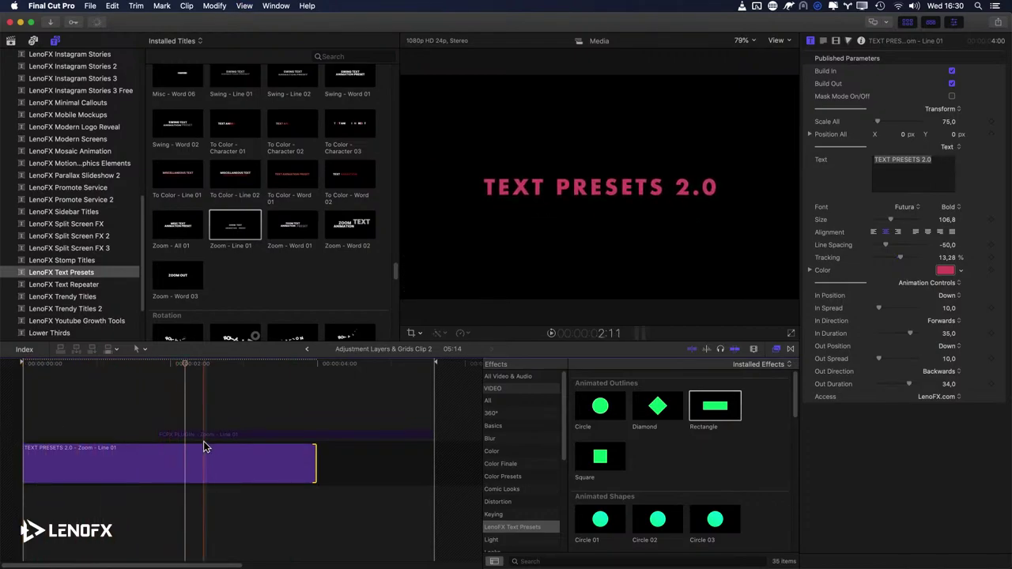
Step: Turn off Build Out on TEXT PRESETS 2.0, trim it to 3:05, and select its ending Cross Dissolve
{"action": "left_click", "coordinate": [215, 462]}
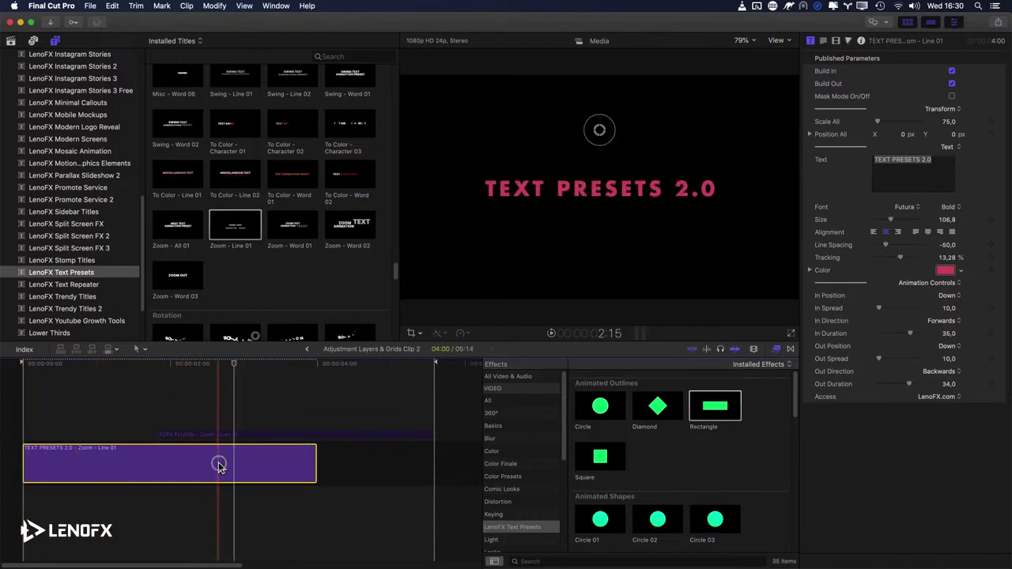
{"action": "left_click", "coordinate": [951, 83]}
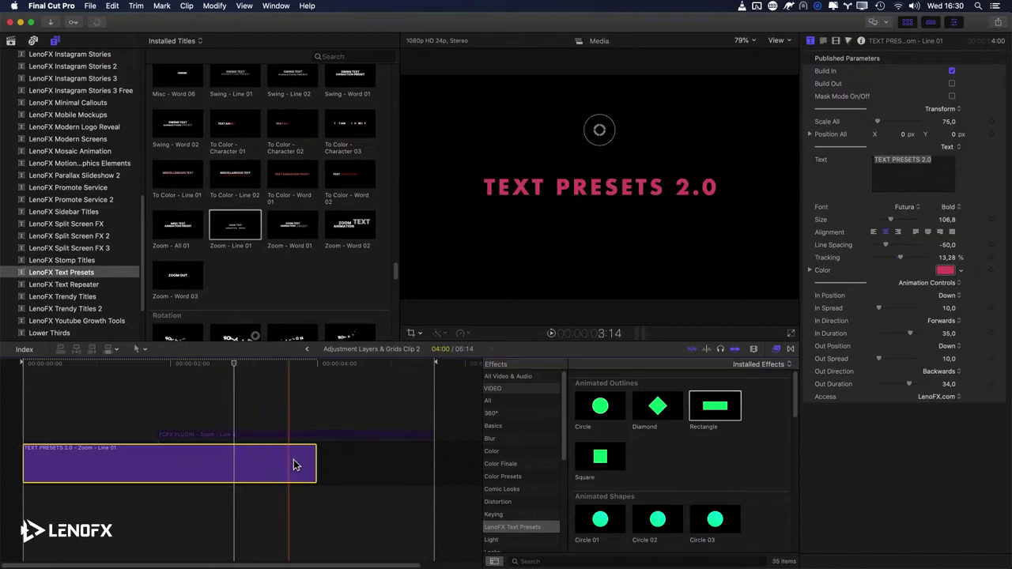
{"action": "left_click_drag", "start_coordinate": [317, 466], "coordinate": [190, 466]}
{"action": "left_click", "coordinate": [255, 465]}
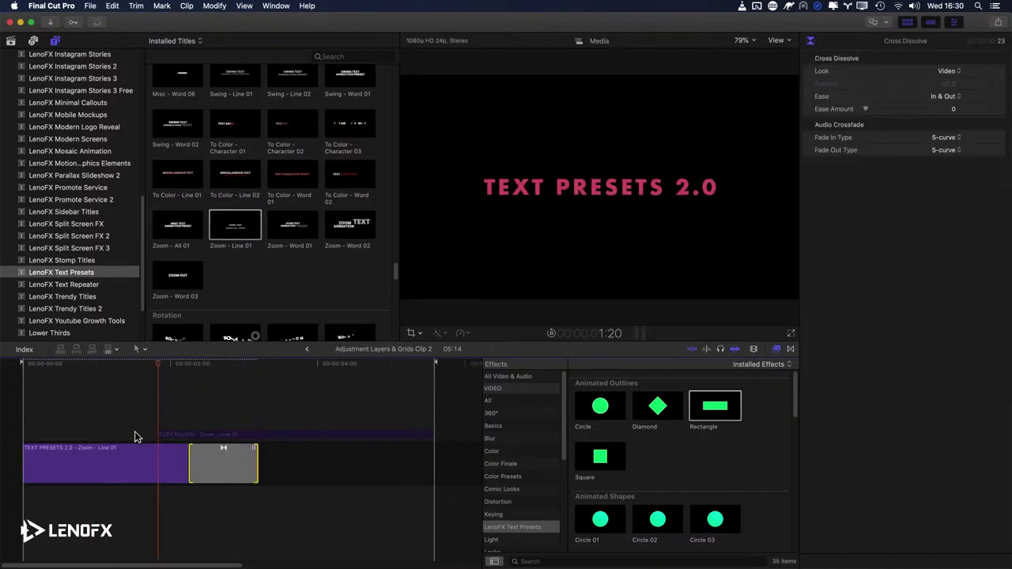
Step: Shorten the Cross Dissolve at the end of TEXT PRESETS 2.0 by two frames
{"action": "key", "text": "space"}
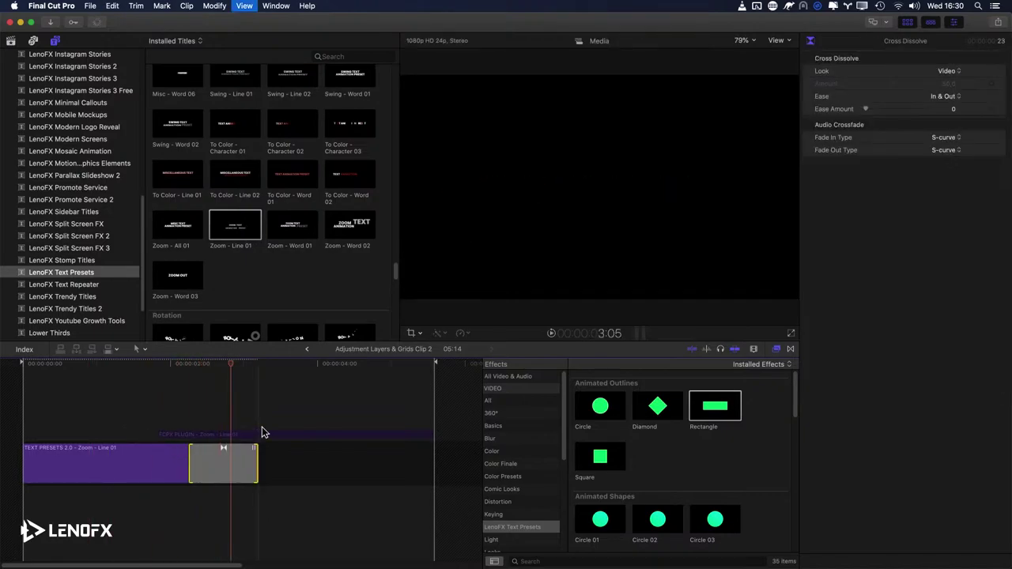
{"action": "left_click_drag", "start_coordinate": [190, 458], "coordinate": [197, 460]}
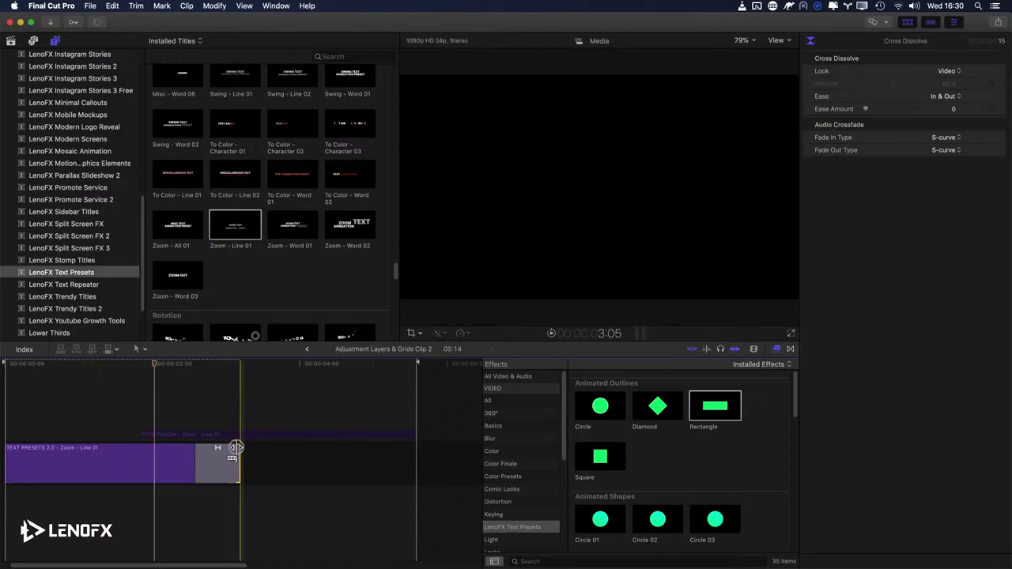
{"action": "left_click_drag", "start_coordinate": [237, 447], "coordinate": [206, 453]}
Step: Move the FCPX PLUGIN title five frames later, preview it, and return to the parent timeline
{"action": "left_click", "coordinate": [188, 434]}
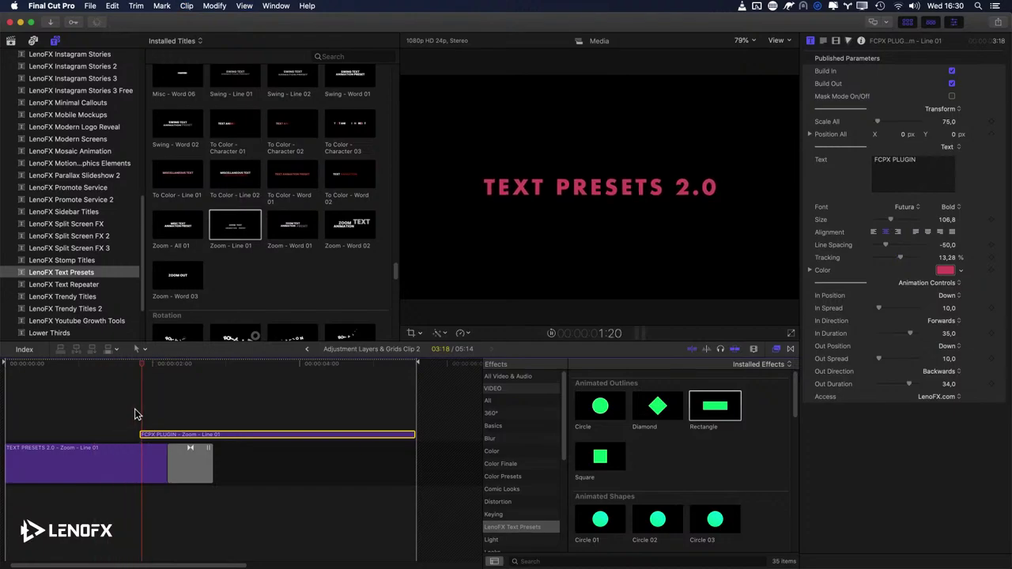
{"action": "left_click_drag", "start_coordinate": [189, 438], "coordinate": [224, 441]}
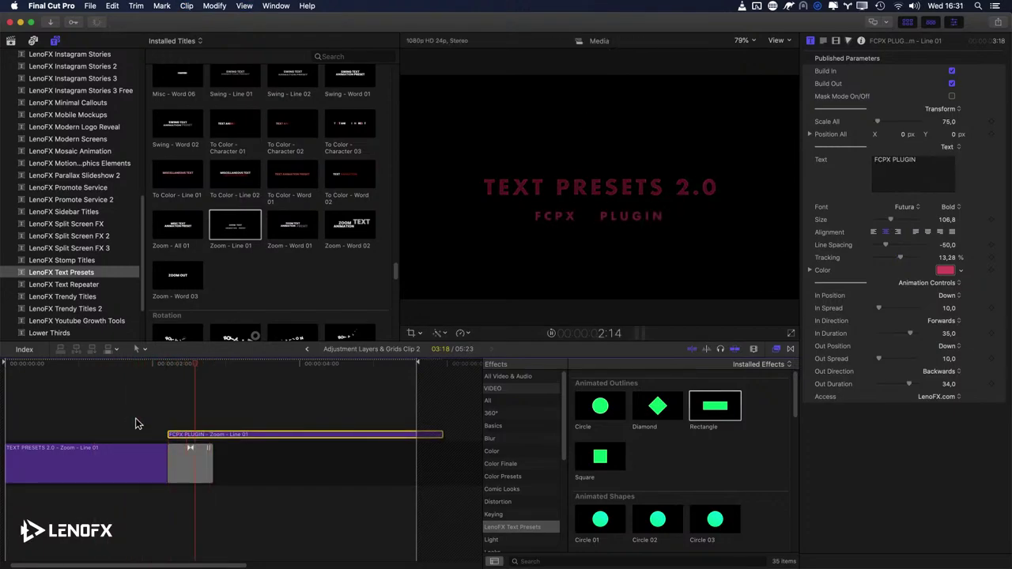
{"action": "left_click", "coordinate": [262, 380]}
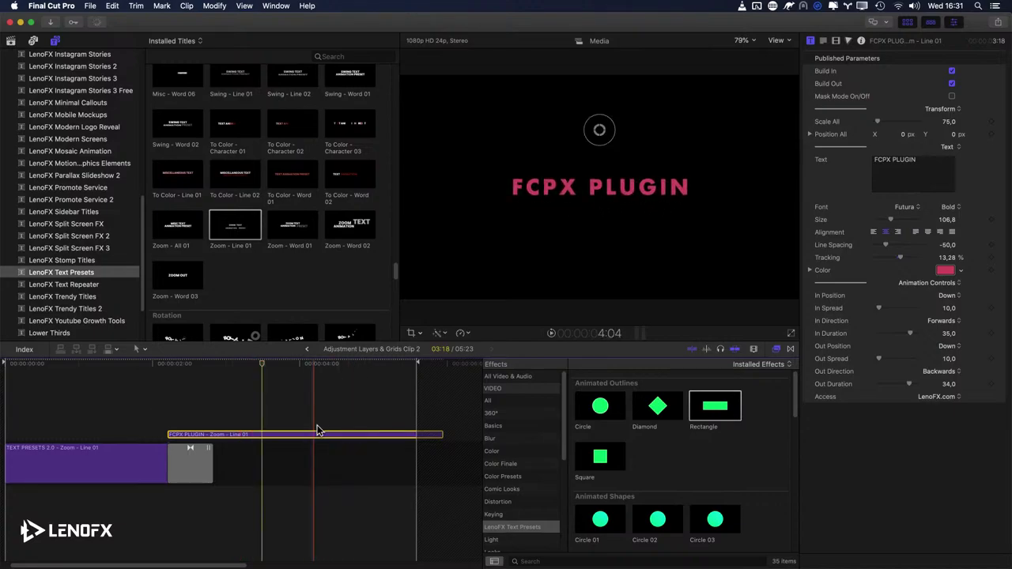
{"action": "key", "text": "super+bracketleft"}
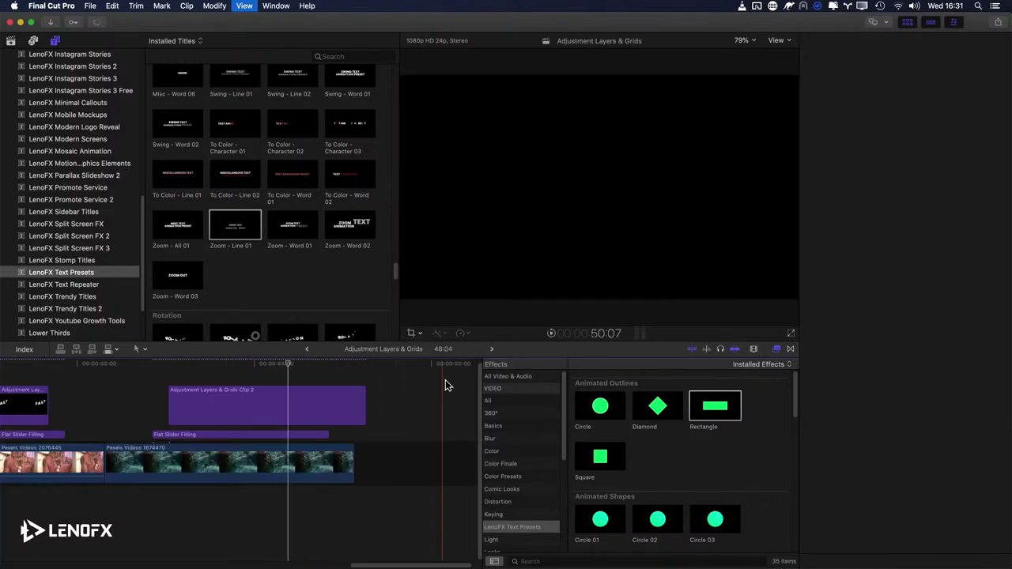
Step: Drag the Flat Slider Filling clip's end right, past the end of Adjustment Layers & Grids Clip 2
{"action": "left_click", "coordinate": [362, 405]}
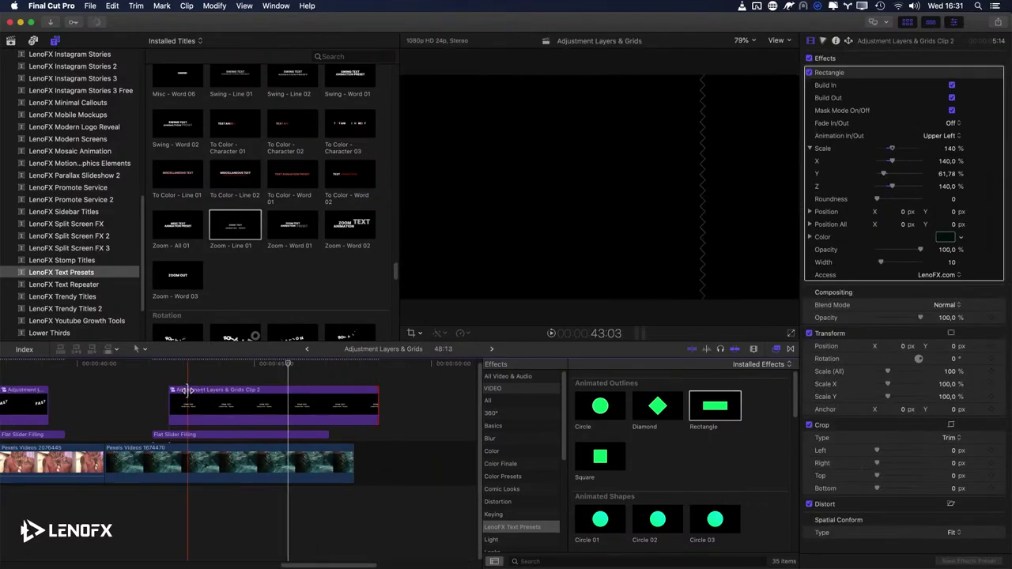
{"action": "left_click_drag", "start_coordinate": [326, 440], "coordinate": [413, 465]}
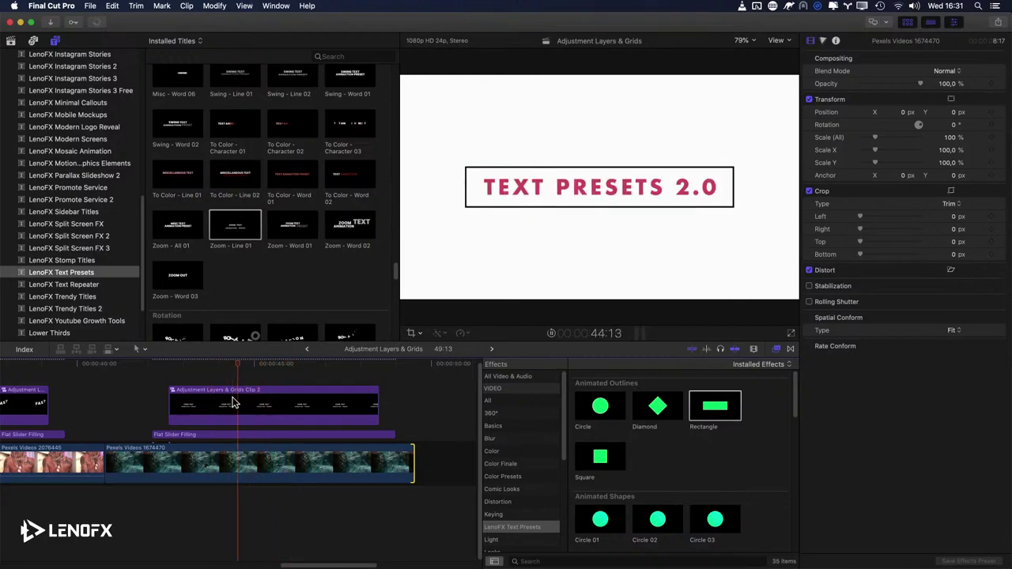
{"action": "left_click", "coordinate": [269, 417]}
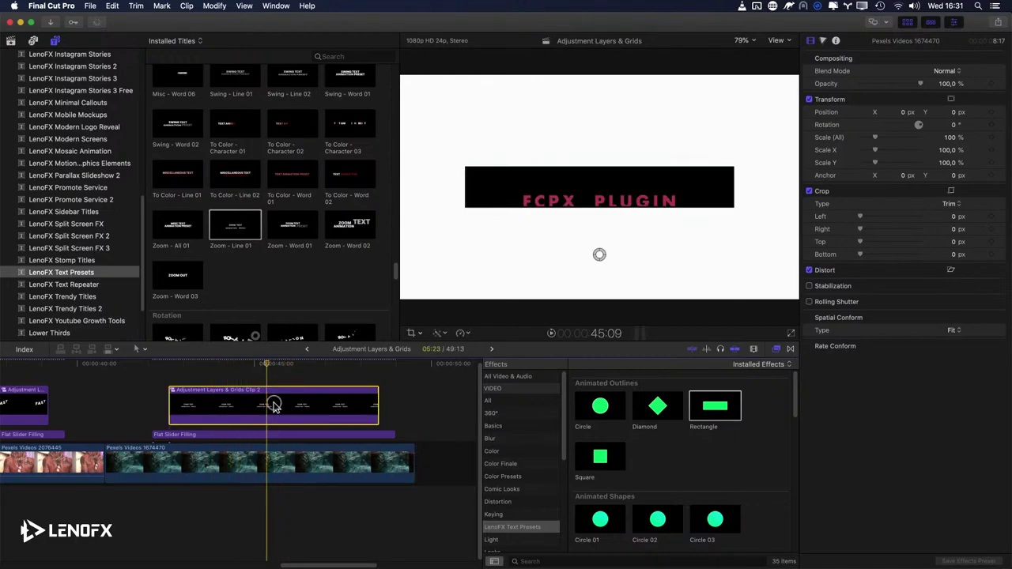
Step: Inside Clip 2, drag the TEXT PRESETS 2.0 opacity fade-out handle to lengthen the fade
{"action": "double_click", "coordinate": [276, 423]}
{"action": "left_click", "coordinate": [93, 462]}
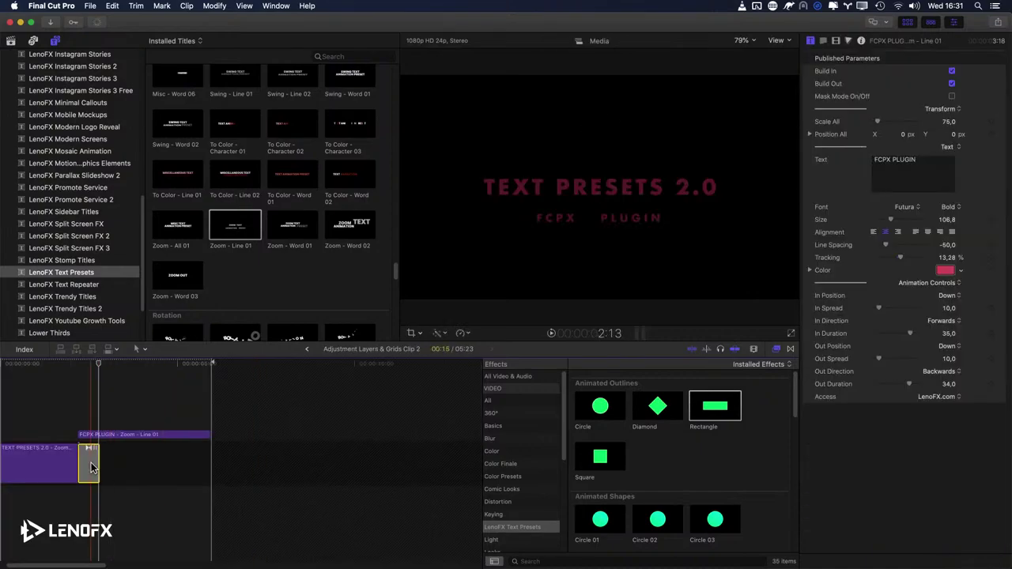
{"action": "key", "text": "shift+z"}
{"action": "left_click", "coordinate": [180, 459]}
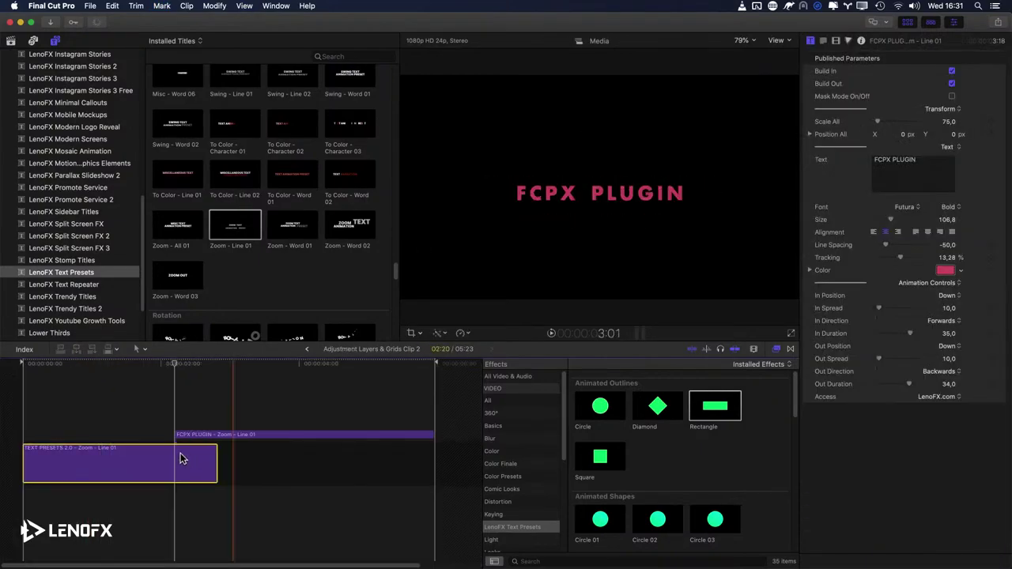
{"action": "key", "text": "ctrl+v"}
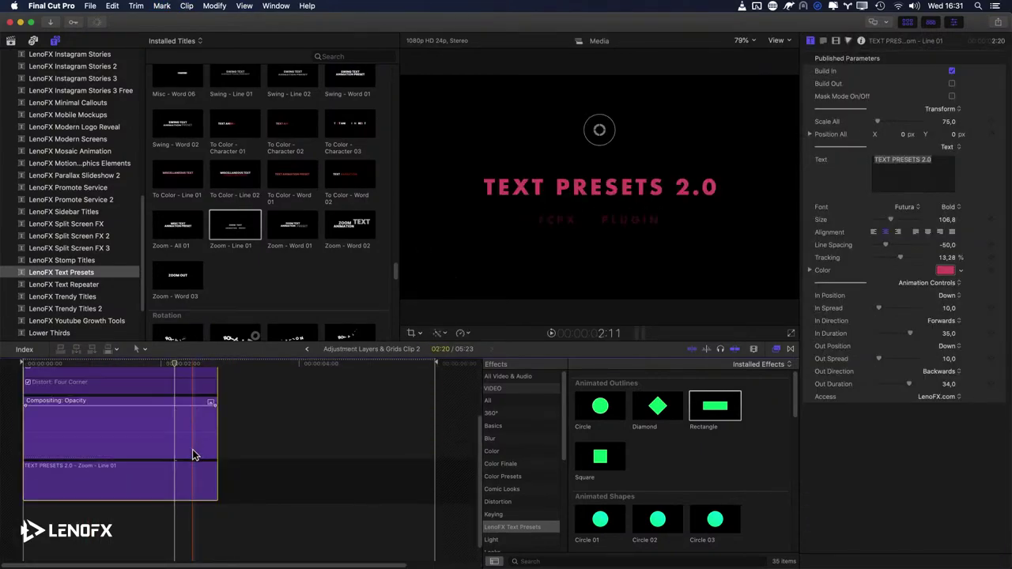
{"action": "left_click_drag", "start_coordinate": [212, 403], "coordinate": [210, 406]}
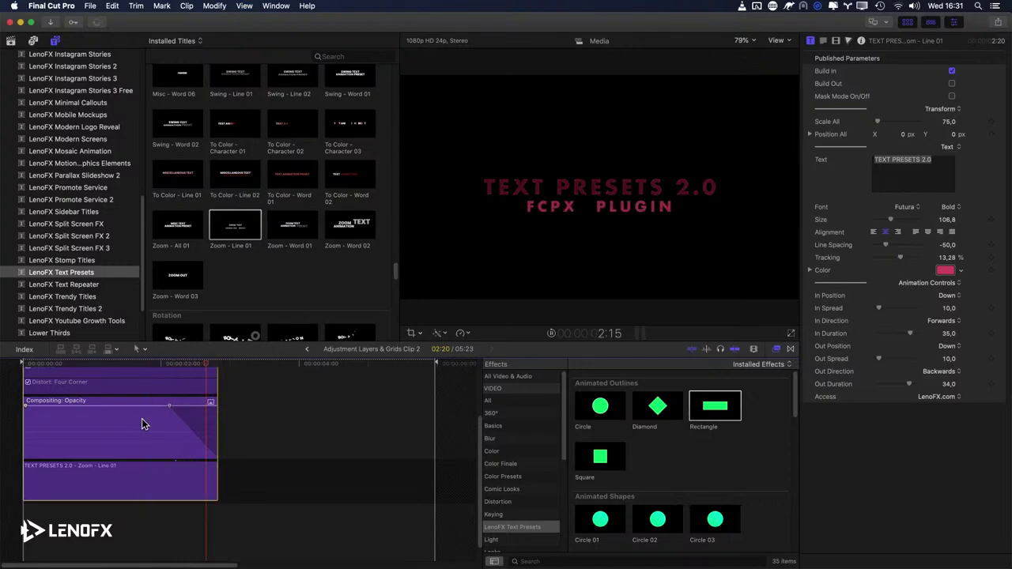
{"action": "key", "text": "space"}
{"action": "key", "text": "ctrl+v"}
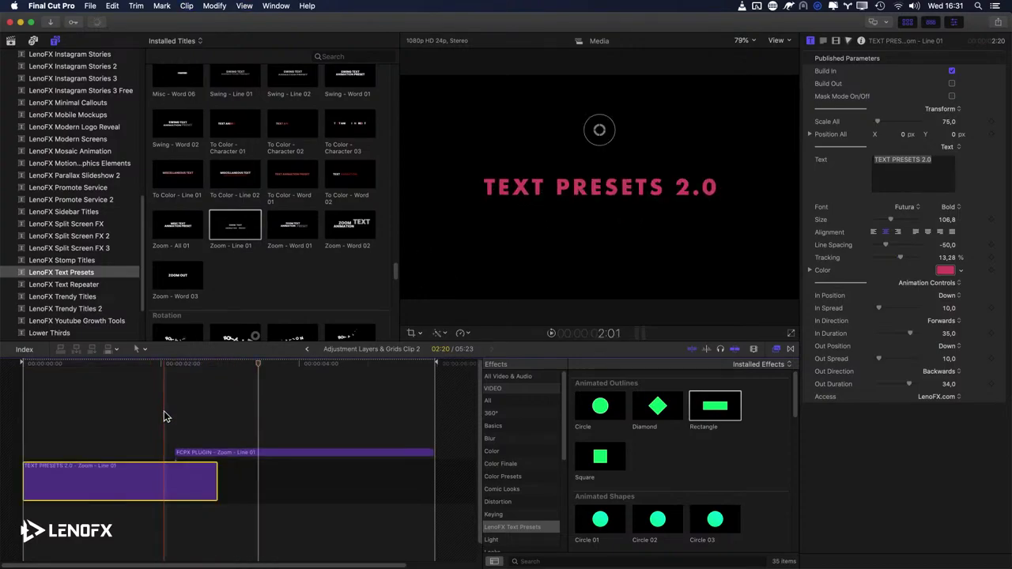
Step: Back in the Adjustment Layers & Grids timeline, play the title section to review the animation
{"action": "key", "text": "super+bracketleft"}
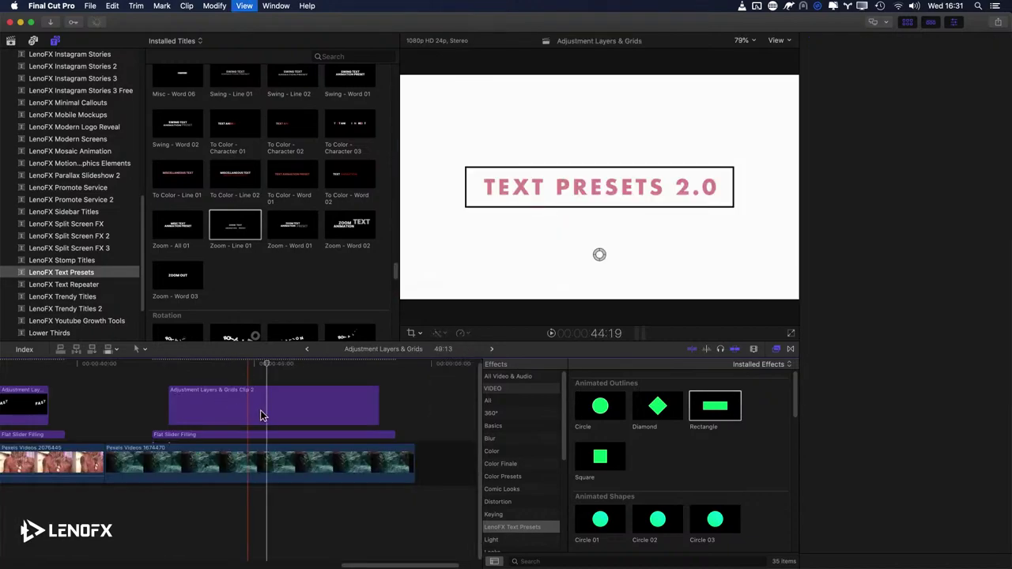
{"action": "left_click", "coordinate": [232, 414]}
{"action": "key", "text": "space"}
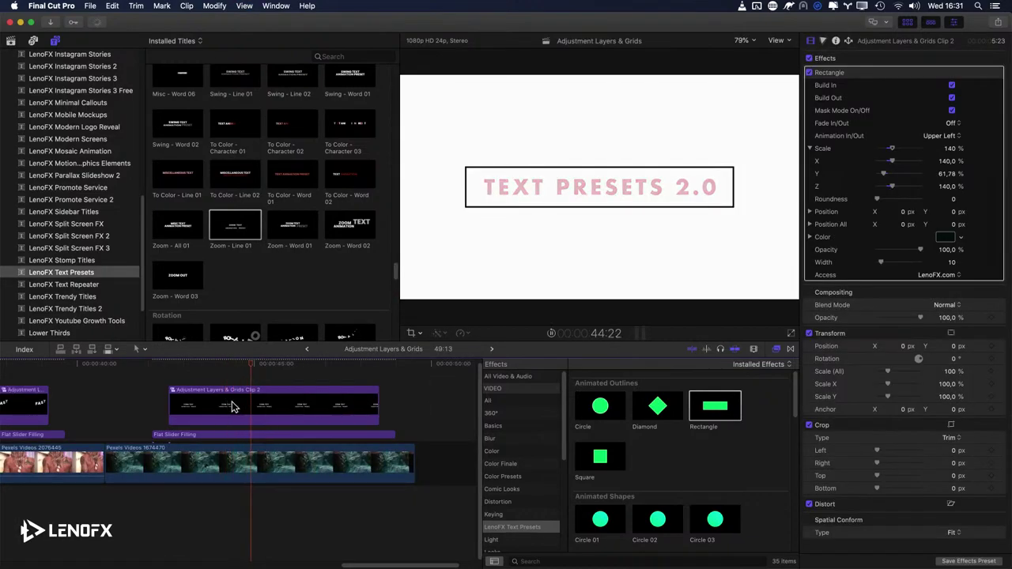
{"action": "left_click", "coordinate": [150, 399]}
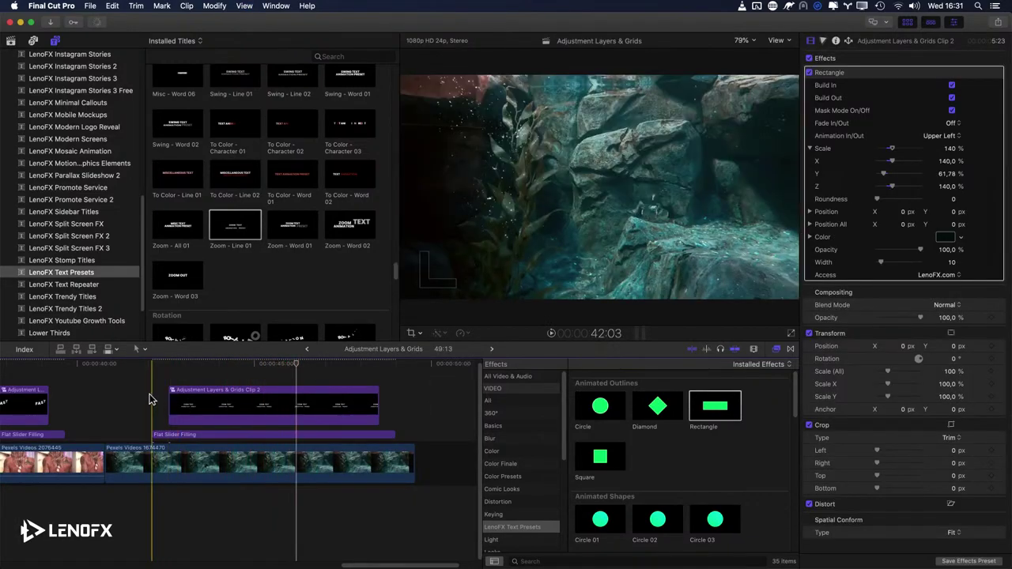
{"action": "key", "text": "space"}
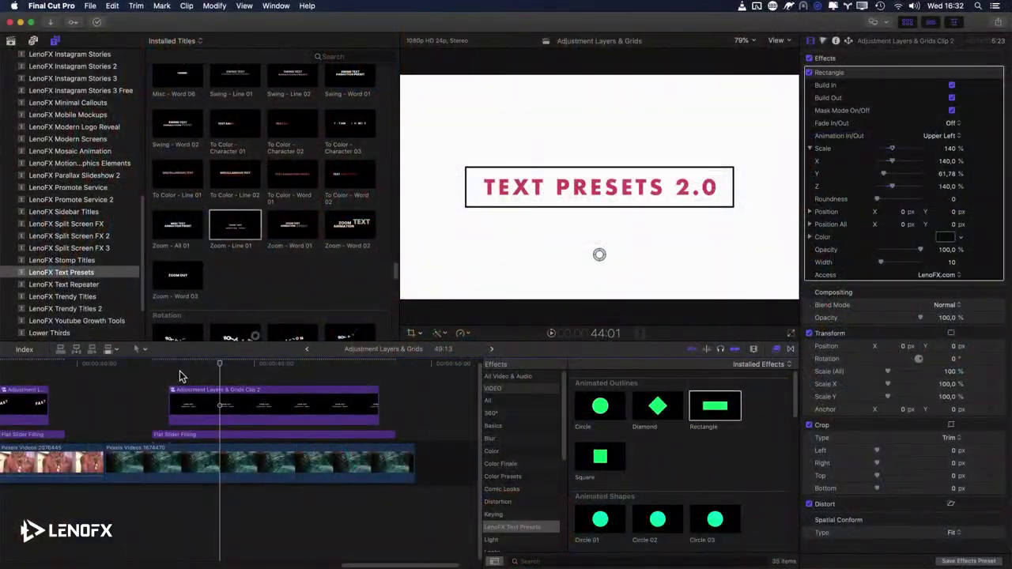
{"action": "left_click", "coordinate": [158, 402]}
{"action": "key", "text": "space"}
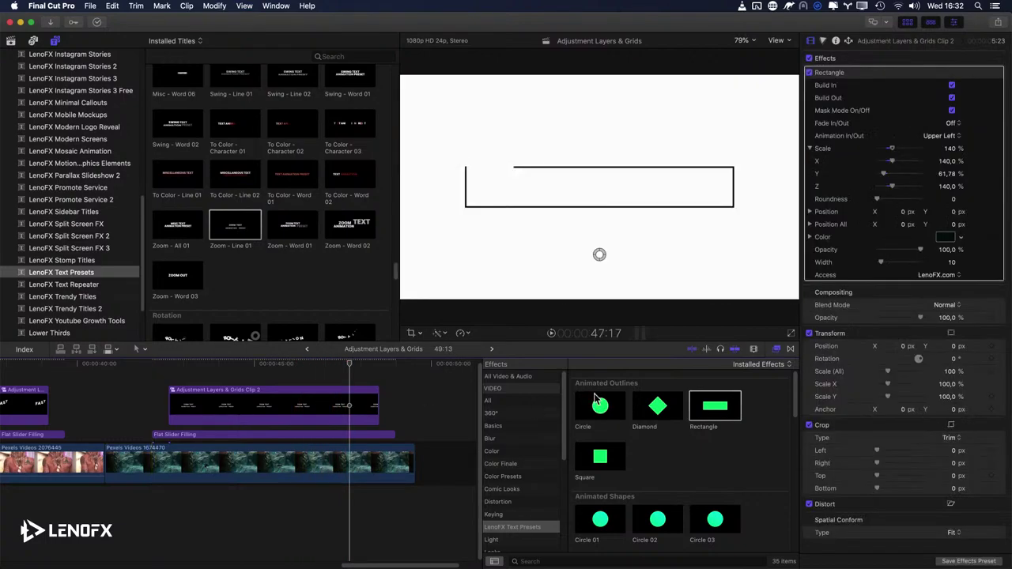
{"action": "scroll", "coordinate": [672, 468], "scroll_direction": "down", "scroll_amount": 2}
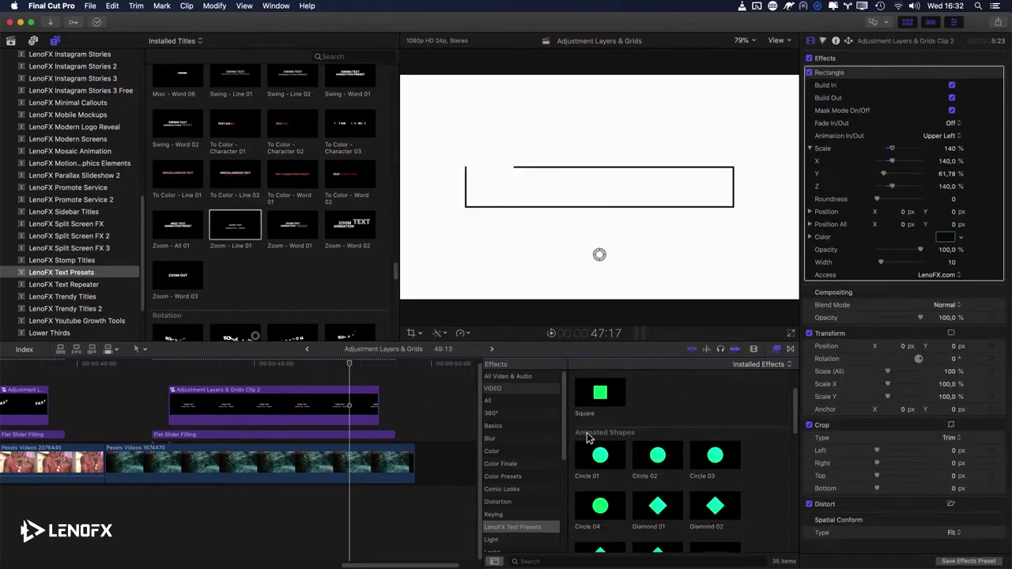
{"action": "scroll", "coordinate": [620, 435], "scroll_direction": "down", "scroll_amount": 4}
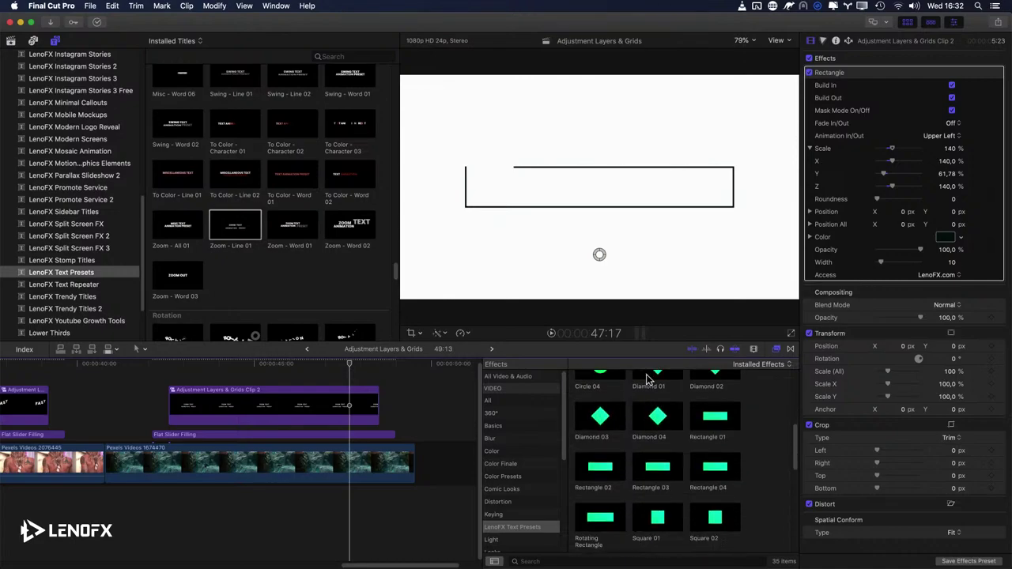
{"action": "scroll", "coordinate": [670, 470], "scroll_direction": "down", "scroll_amount": 6}
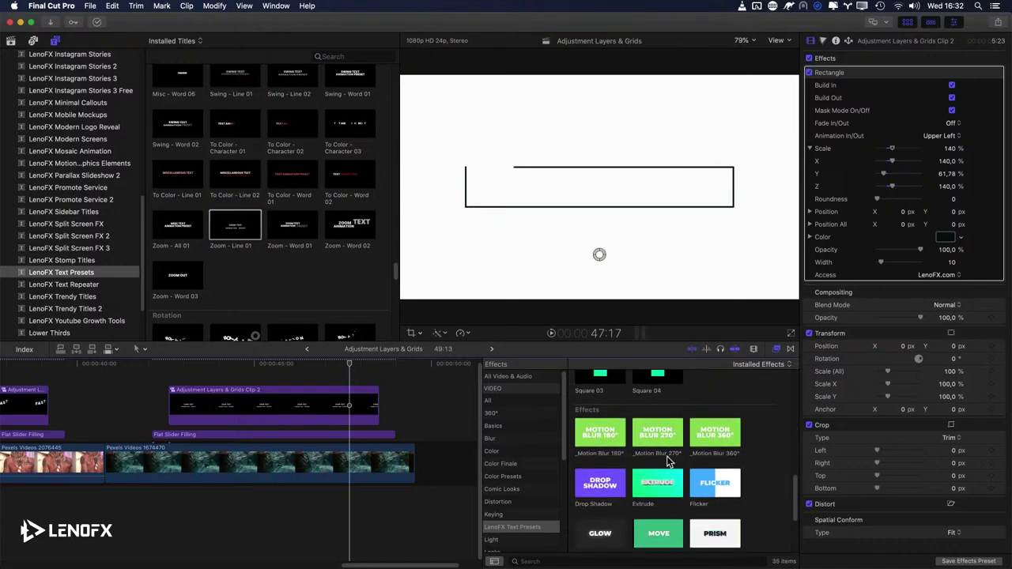
{"action": "left_click", "coordinate": [411, 412]}
{"action": "key", "text": "shift+z"}
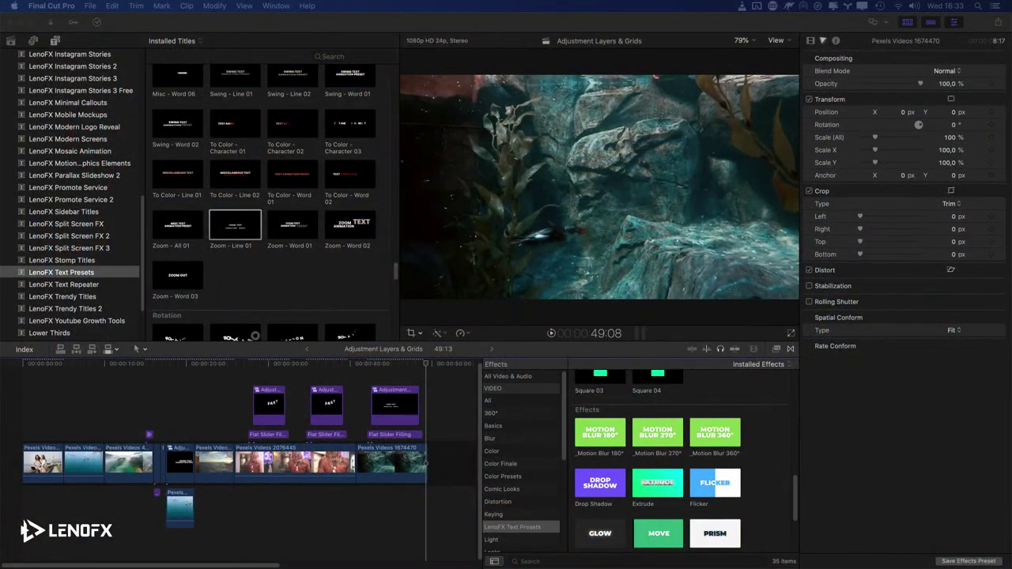
{"action": "left_click", "coordinate": [375, 401]}
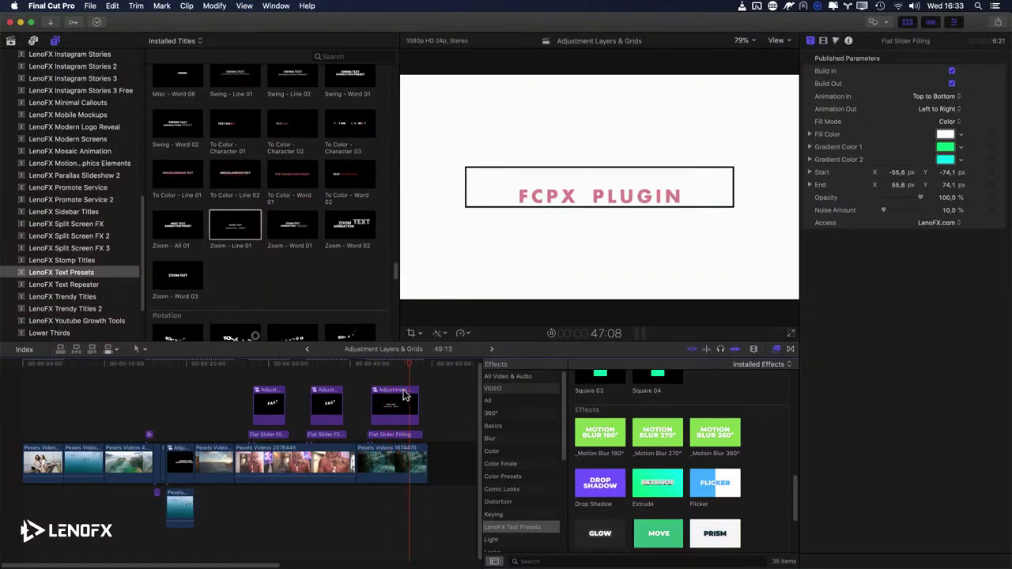
{"action": "left_click", "coordinate": [429, 409]}
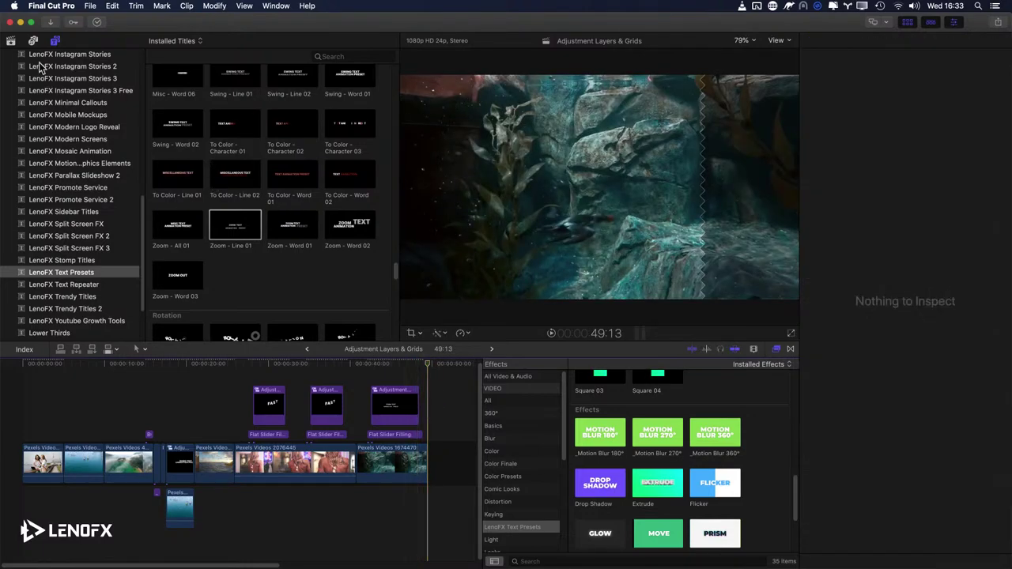
Step: Preview the Continuous Animation project, then open the Effects project from the library browser
{"action": "left_click", "coordinate": [10, 41]}
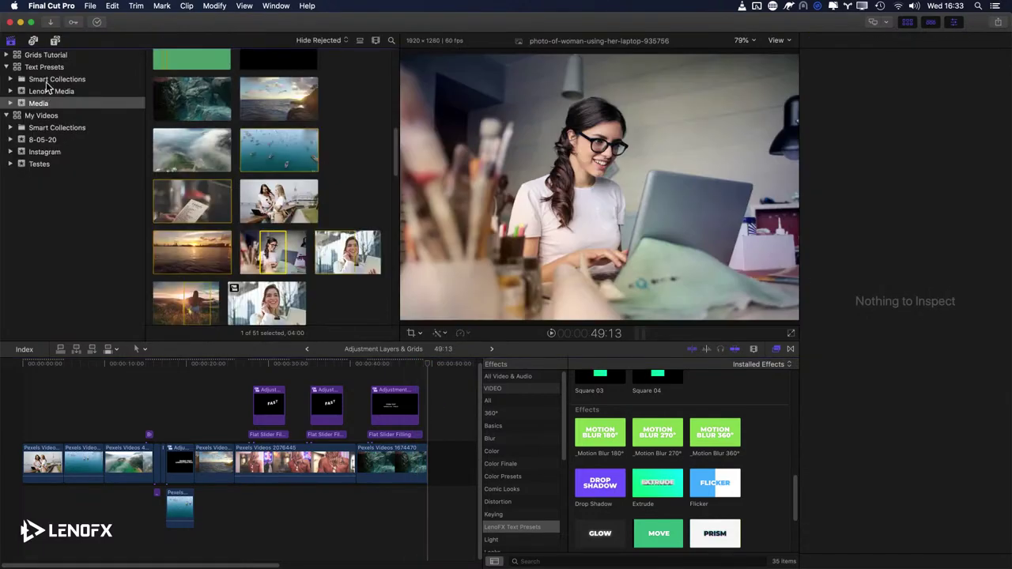
{"action": "scroll", "coordinate": [312, 196], "scroll_direction": "up", "scroll_amount": 10}
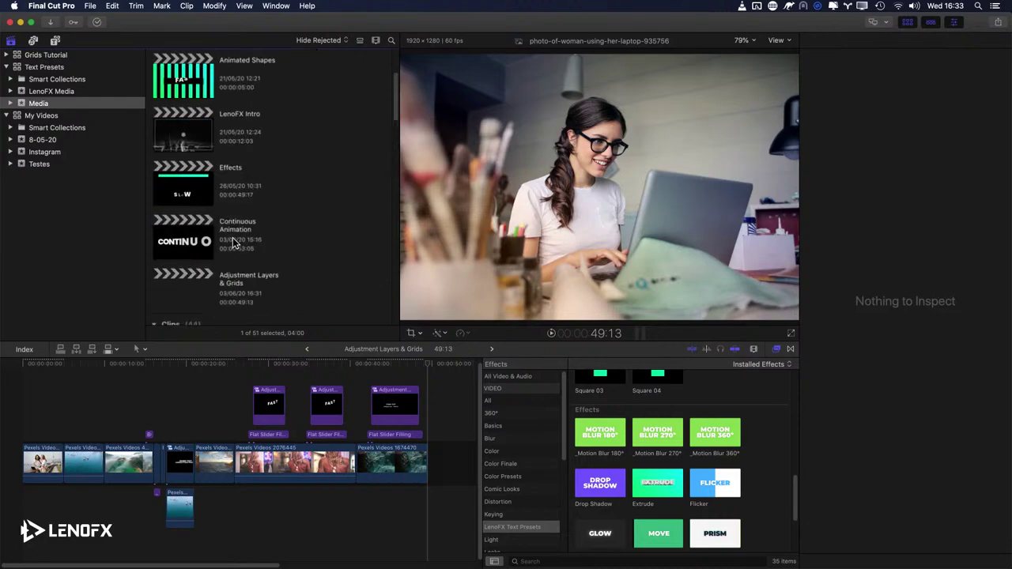
{"action": "double_click", "coordinate": [199, 244]}
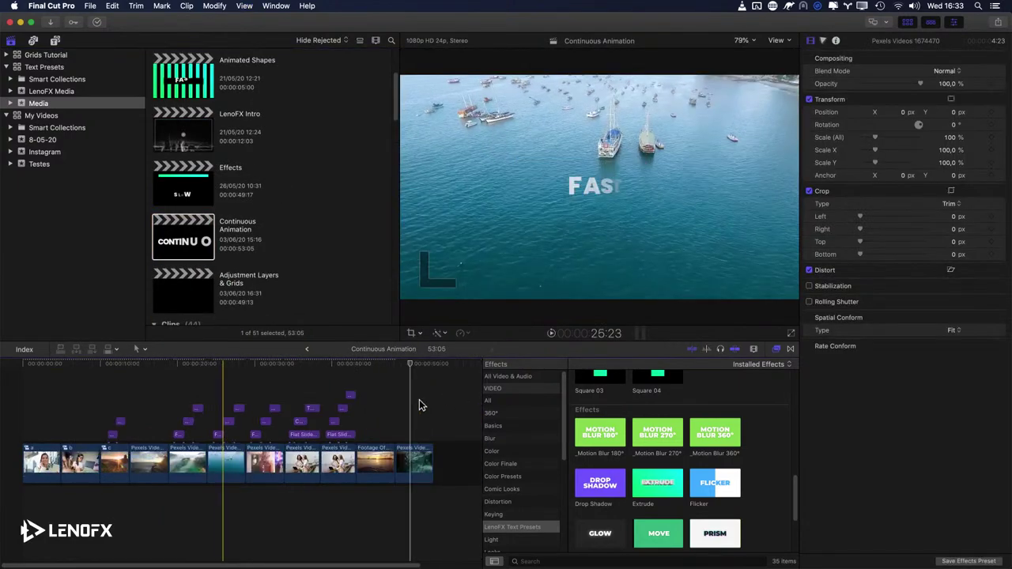
{"action": "left_click", "coordinate": [292, 426]}
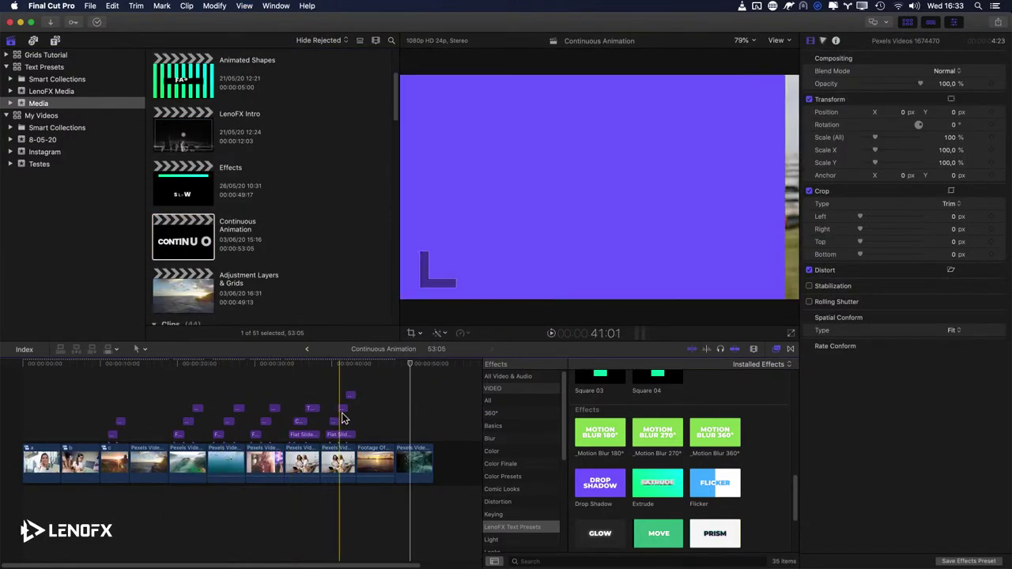
{"action": "left_click", "coordinate": [324, 409]}
{"action": "left_click", "coordinate": [334, 411]}
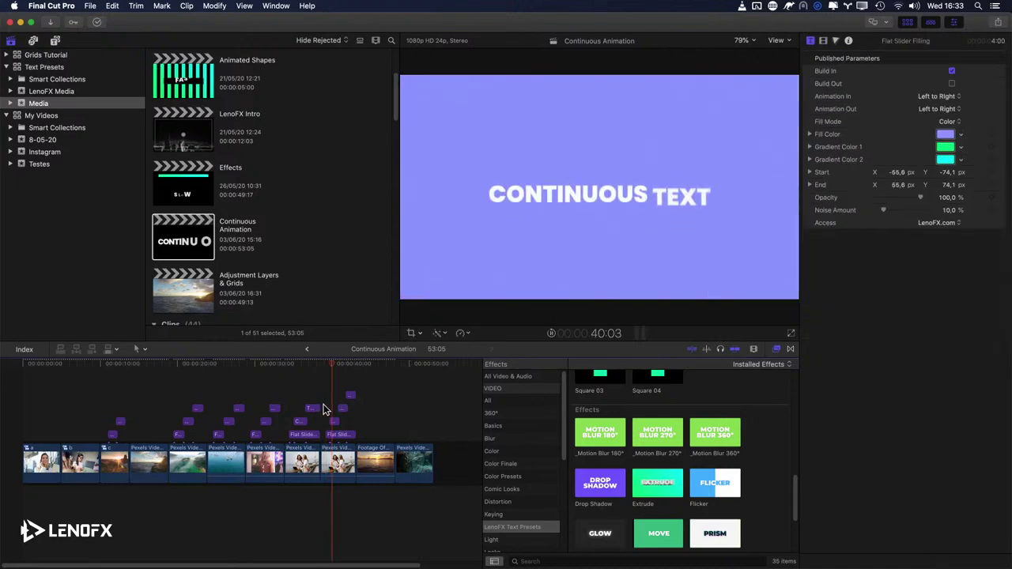
{"action": "key", "text": "space"}
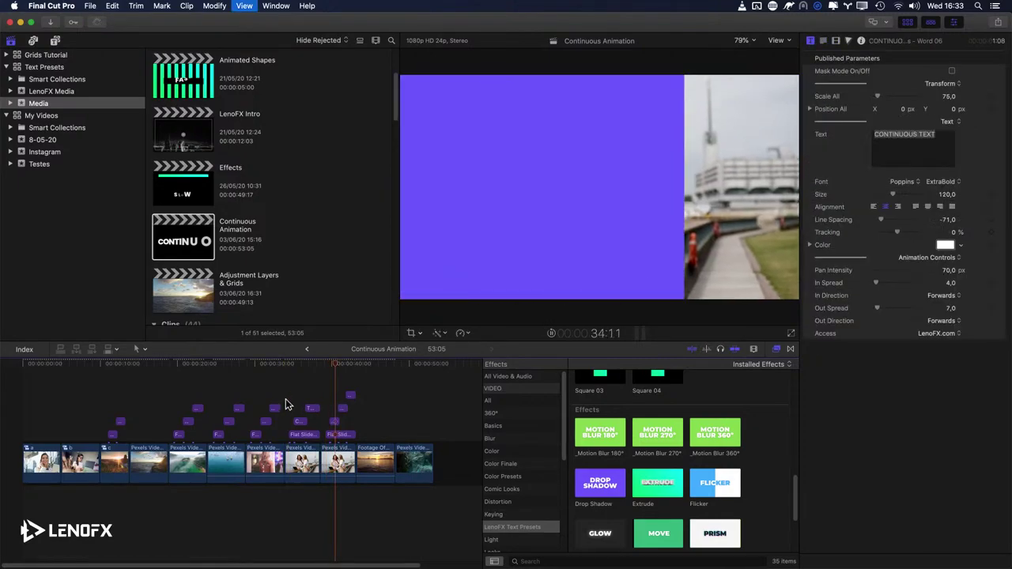
{"action": "left_click", "coordinate": [246, 408]}
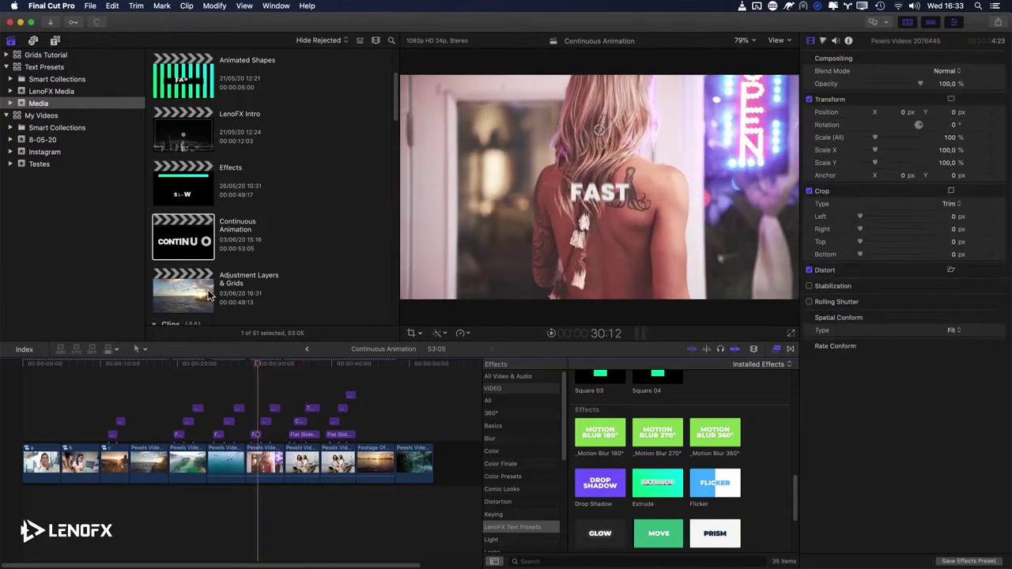
{"action": "scroll", "coordinate": [222, 258], "scroll_direction": "down", "scroll_amount": 5}
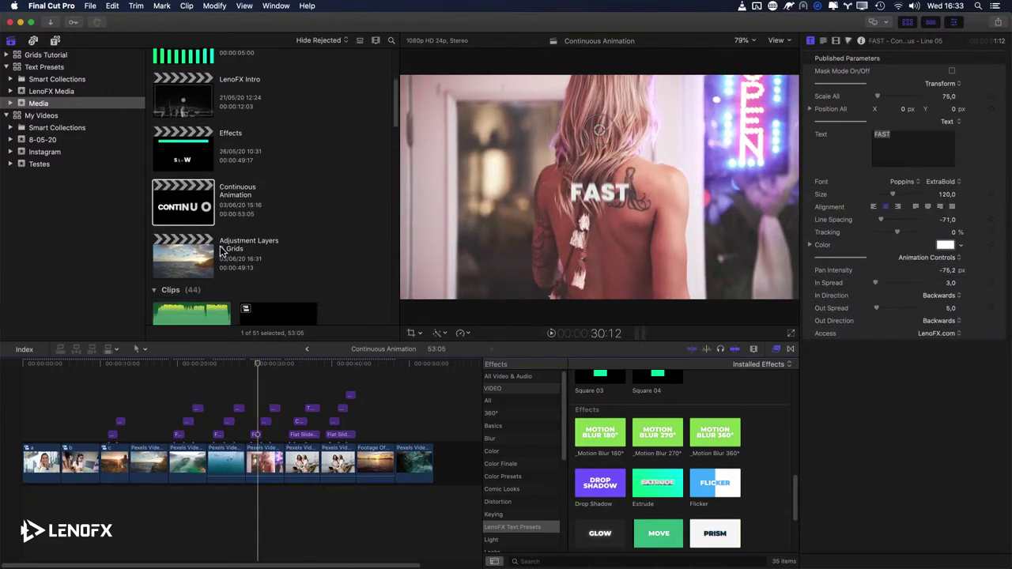
{"action": "double_click", "coordinate": [202, 152]}
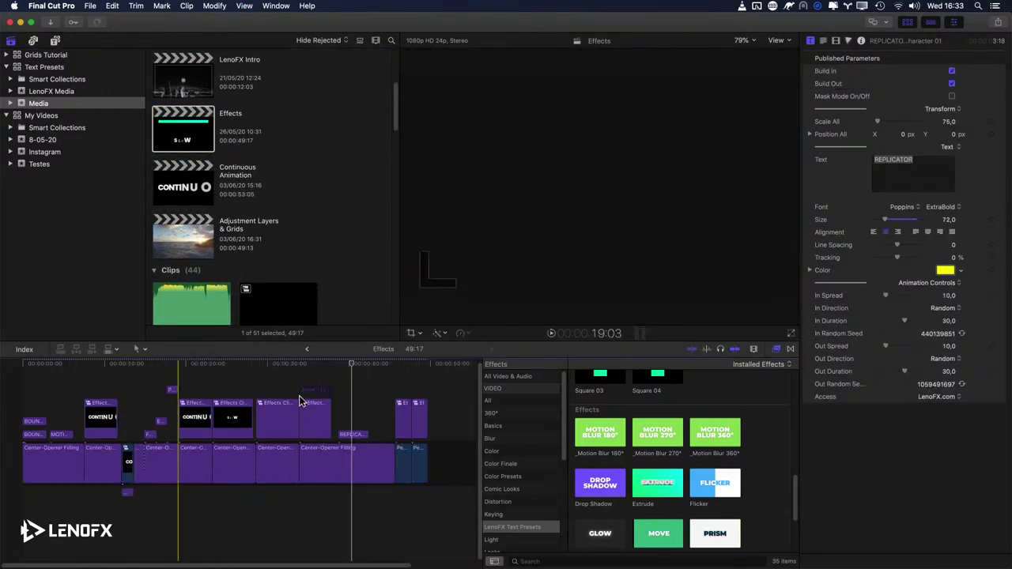
Step: Inspect the Underwater clip and Effects Clip 5's Zoom and Move settings, then play the FAST title
{"action": "left_click", "coordinate": [262, 389]}
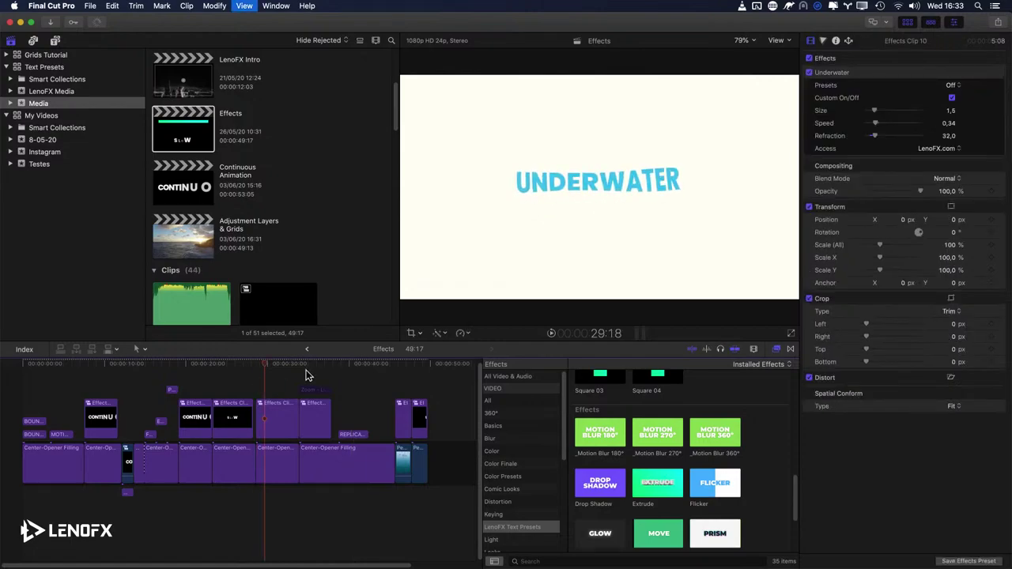
{"action": "left_click", "coordinate": [176, 387]}
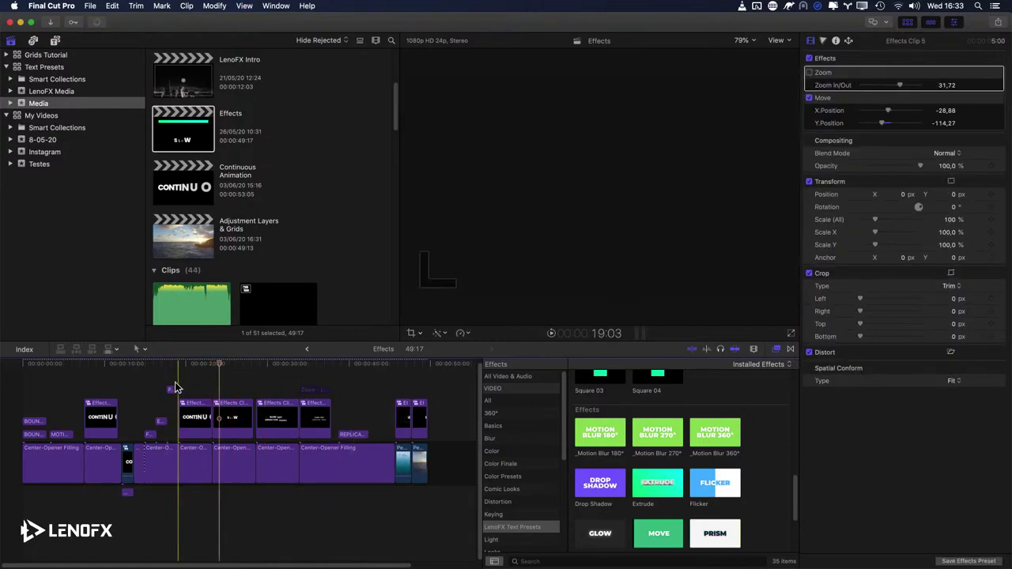
{"action": "key", "text": "space"}
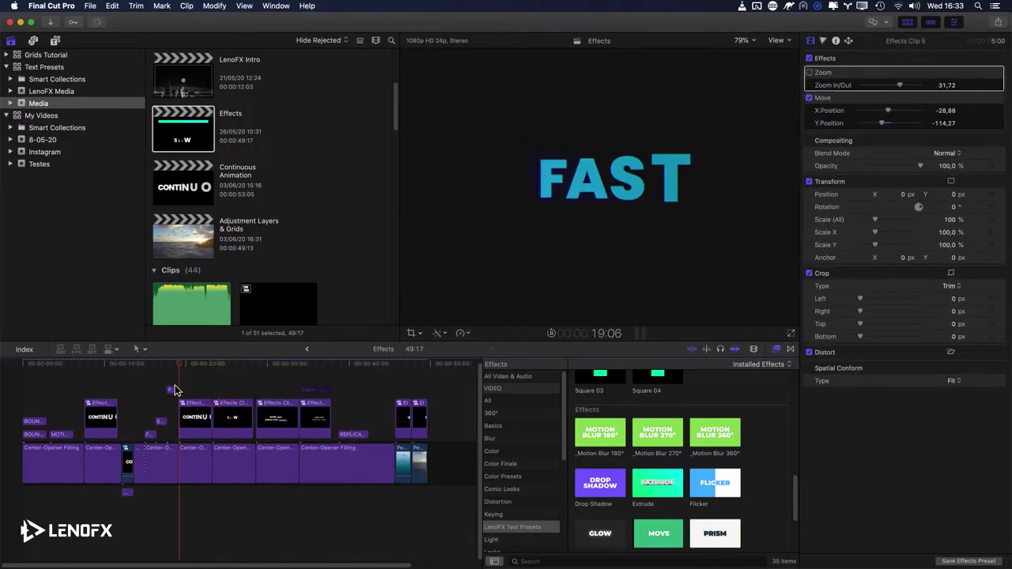
{"action": "key", "text": "space"}
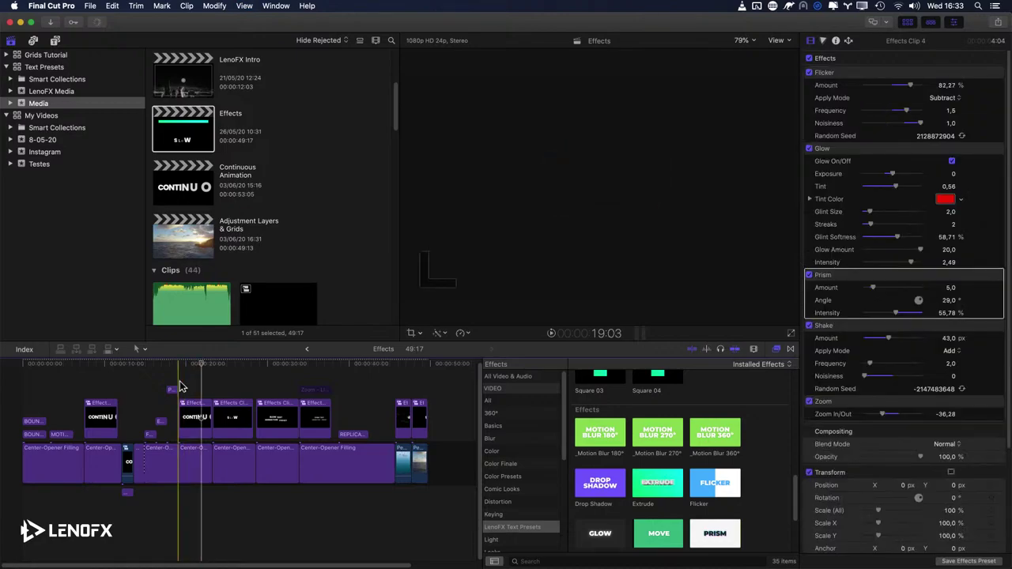
{"action": "key", "text": "space"}
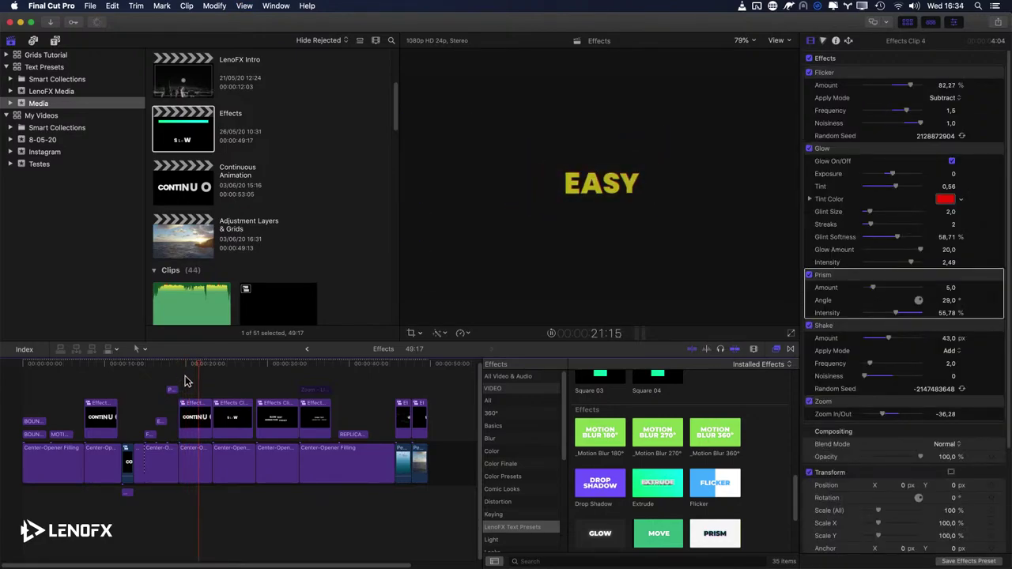
{"action": "key", "text": "space"}
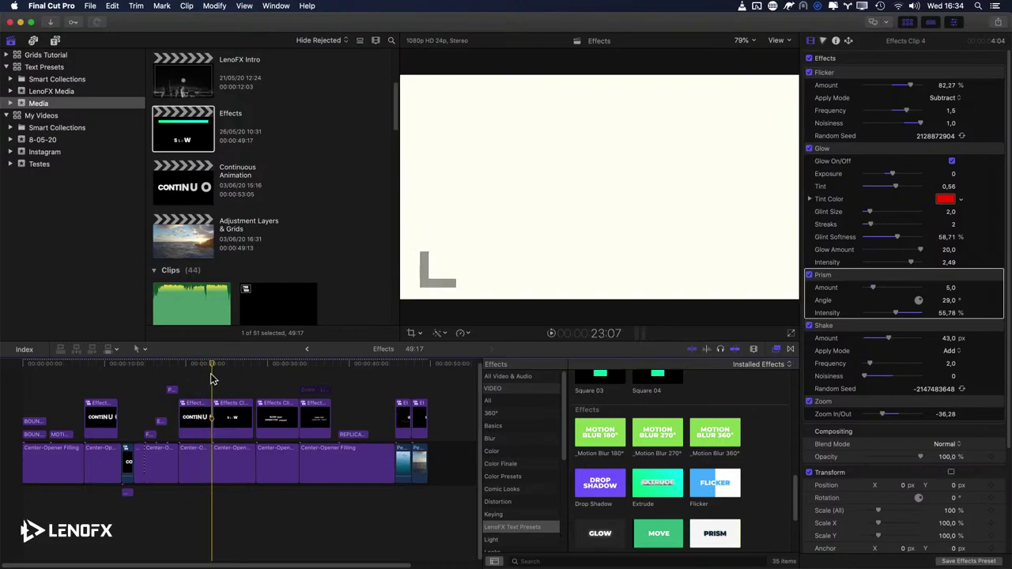
Step: Zoom in and insert a three-second gap after Effects Clip 4, making the project 52:17
{"action": "key", "text": "super+equal"}
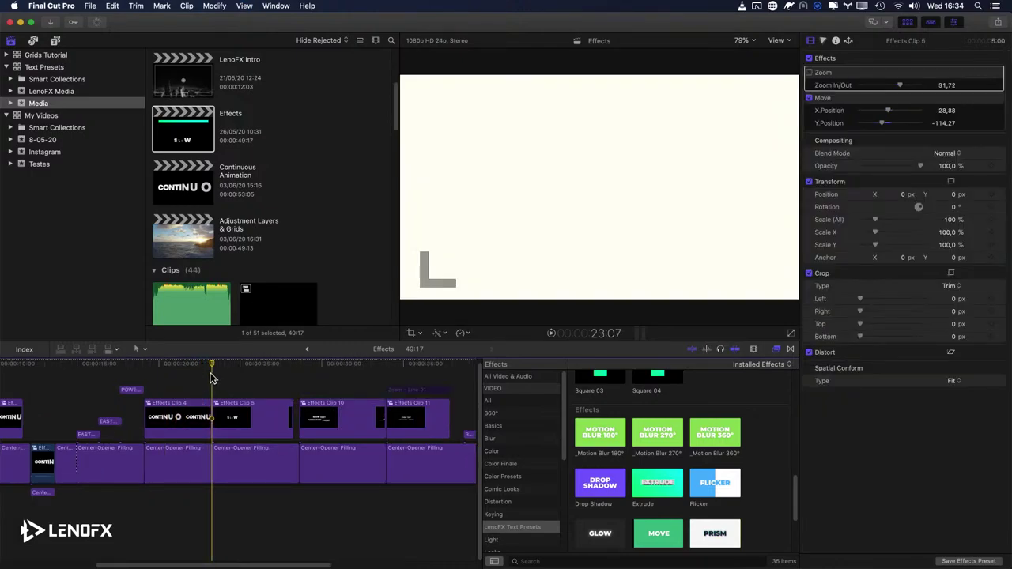
{"action": "key", "text": "alt+w"}
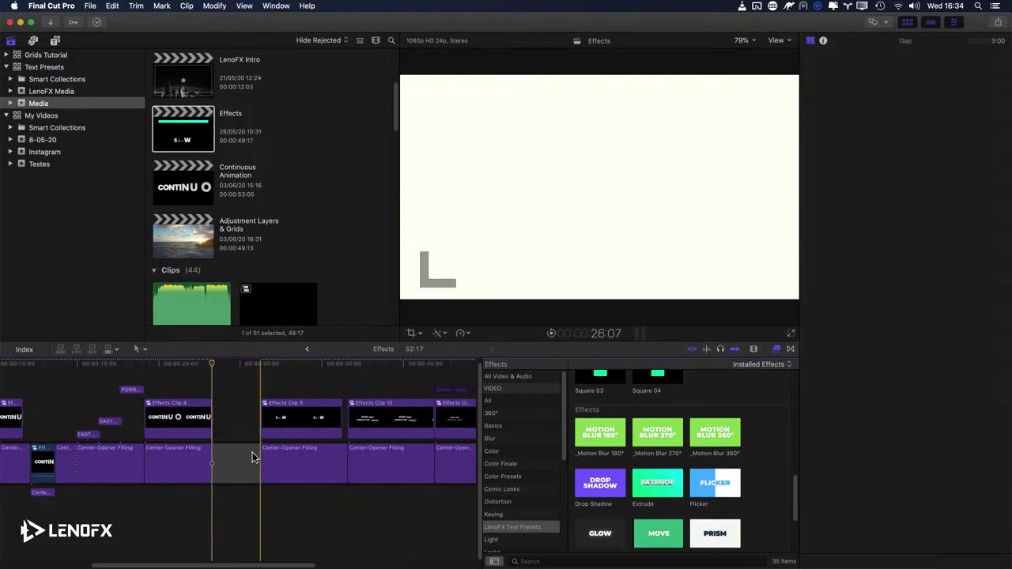
{"action": "key", "text": "t"}
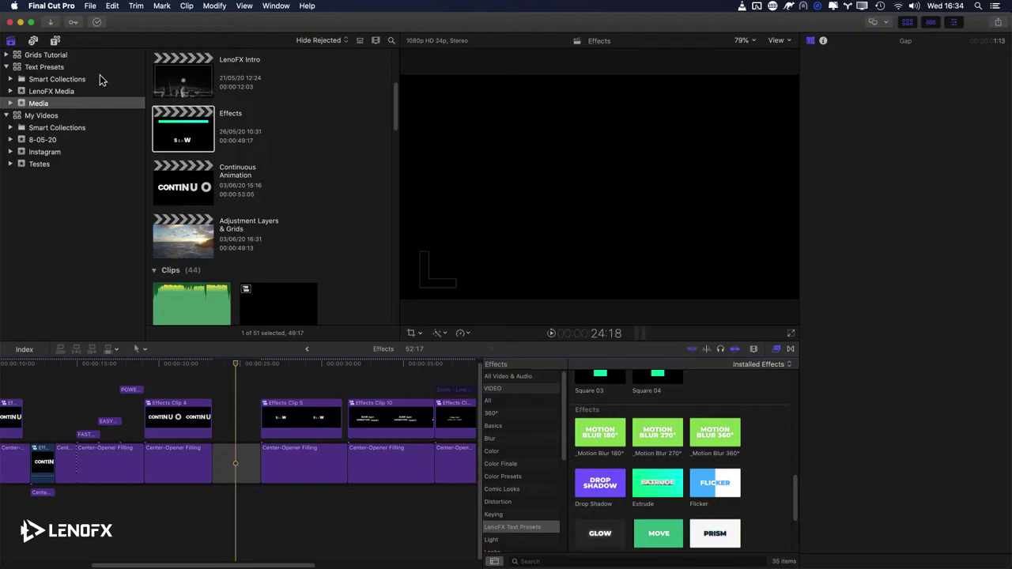
Step: Insert the LenoFX Text Presets Center-Opener Circle title into the gap after Effects Clip 4 and preview it
{"action": "left_click", "coordinate": [54, 43]}
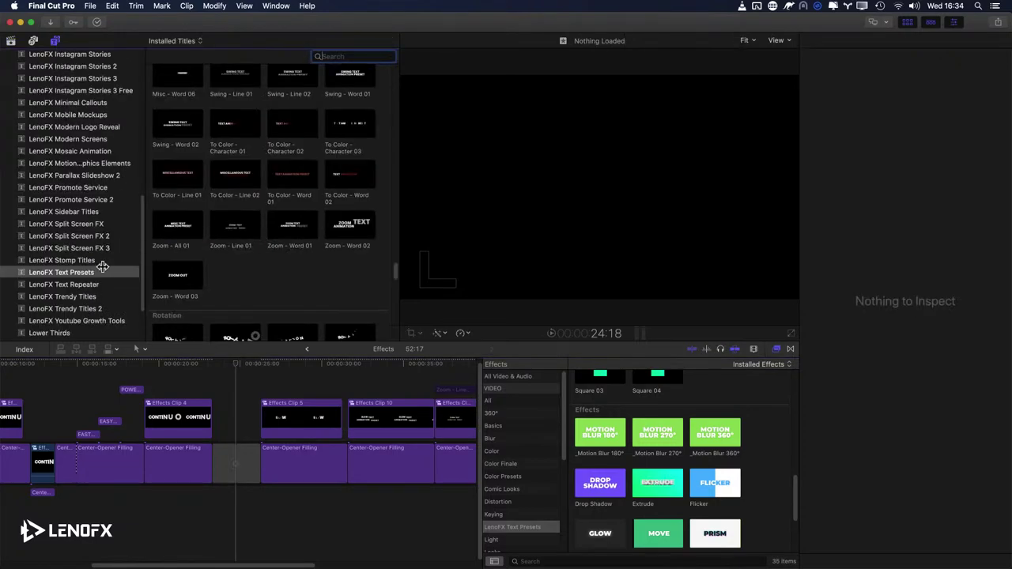
{"action": "left_click", "coordinate": [77, 271]}
{"action": "scroll", "coordinate": [245, 220], "scroll_direction": "up", "scroll_amount": 10}
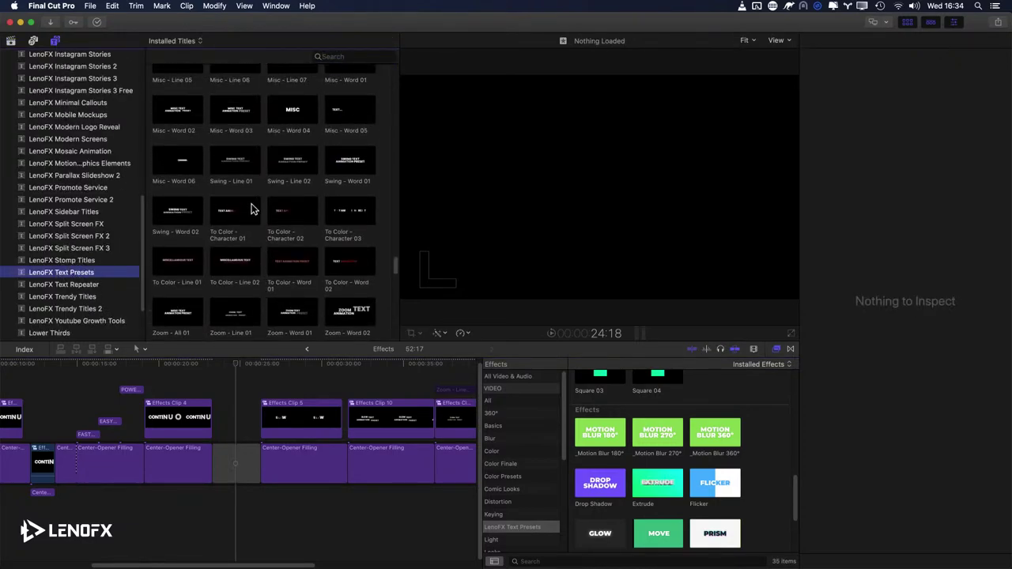
{"action": "left_click_drag", "start_coordinate": [394, 229], "coordinate": [401, 69]}
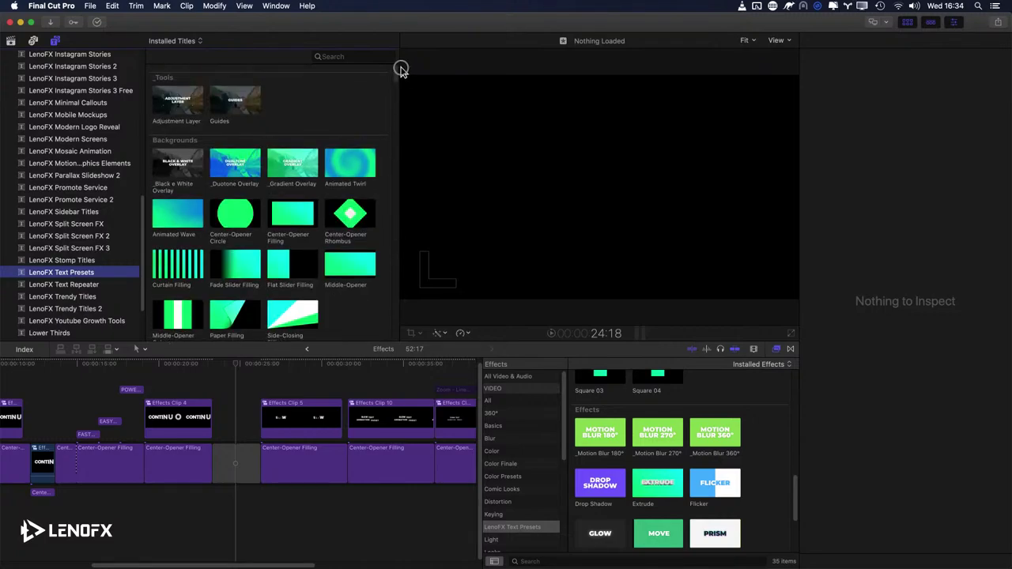
{"action": "left_click", "coordinate": [222, 224]}
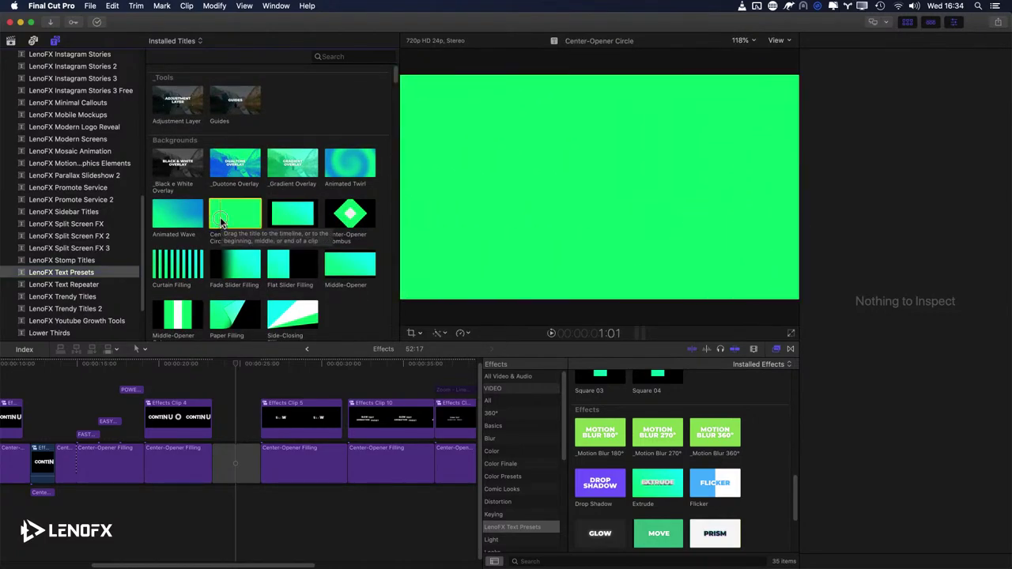
{"action": "left_click_drag", "start_coordinate": [222, 223], "coordinate": [243, 463]}
{"action": "key", "text": "super+z"}
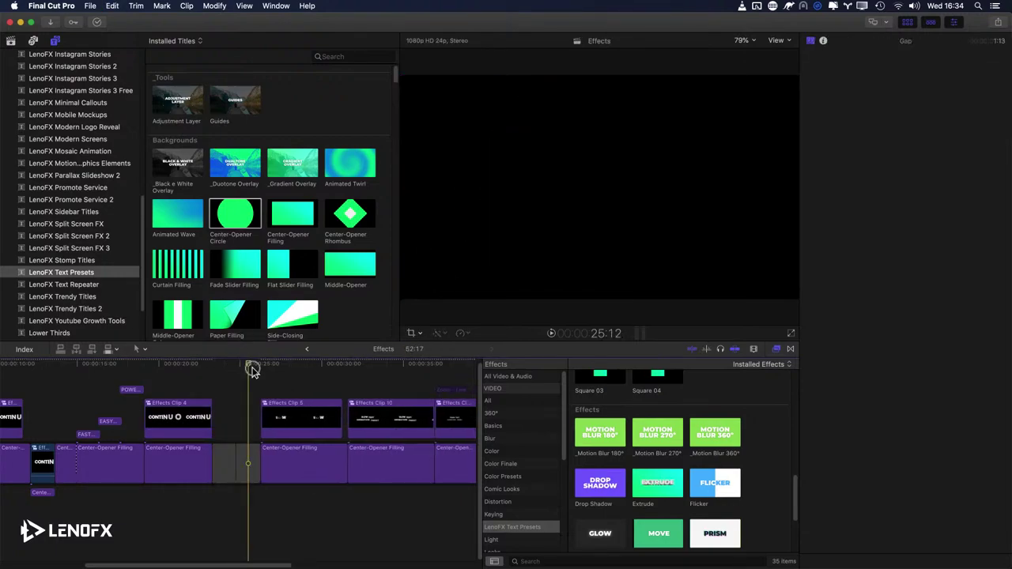
{"action": "left_click", "coordinate": [234, 217]}
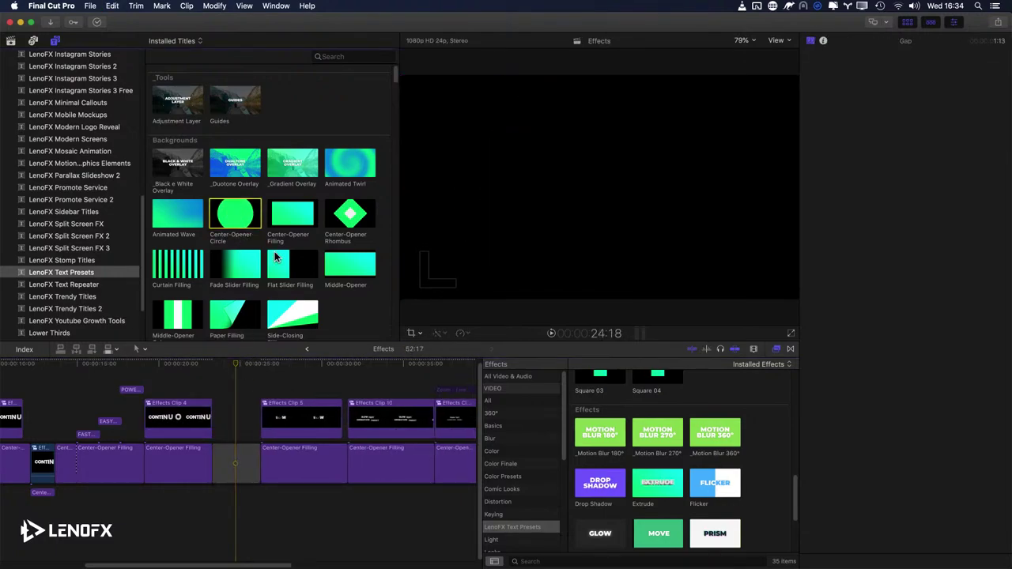
{"action": "key", "text": "w"}
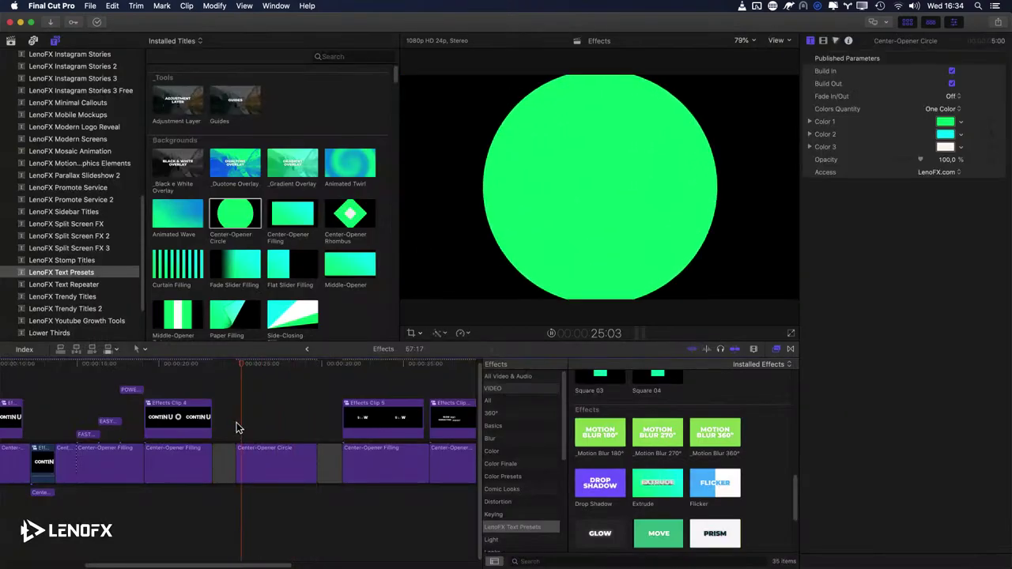
{"action": "key", "text": "space"}
Step: Make the Center-Opener Circle's Color 1 near-black and replay its animation
{"action": "left_click", "coordinate": [269, 464]}
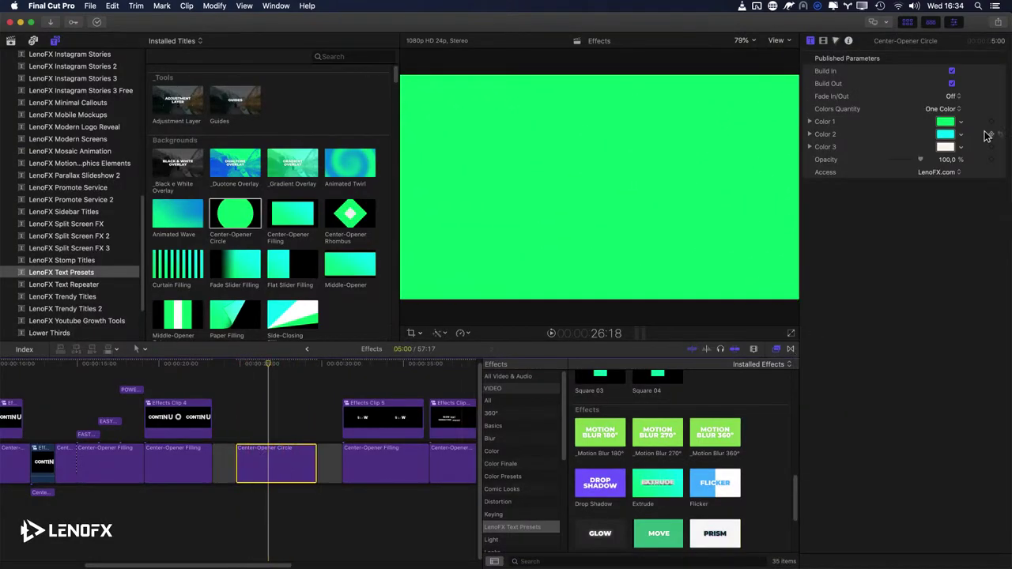
{"action": "left_click", "coordinate": [943, 121]}
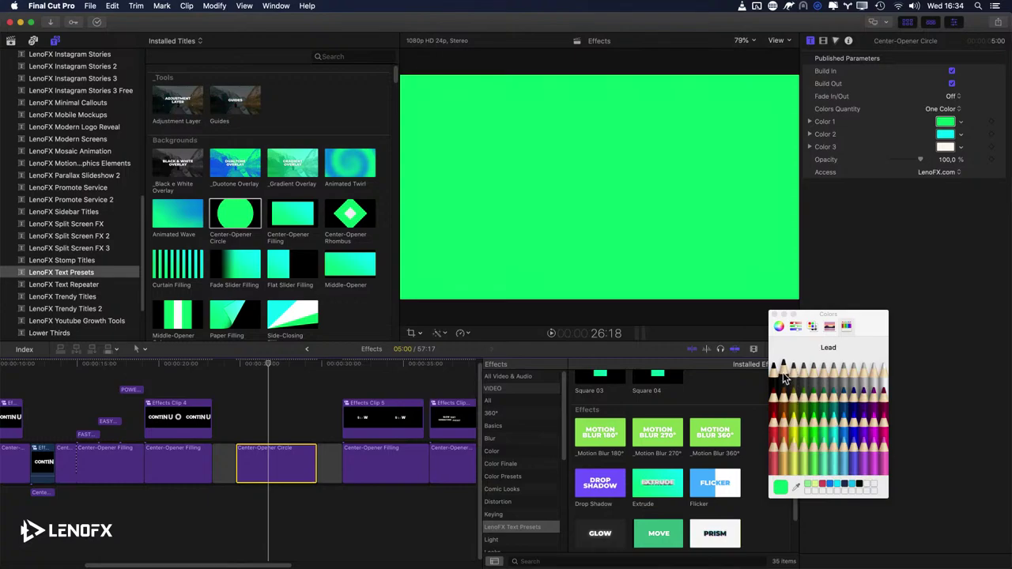
{"action": "left_click", "coordinate": [860, 488]}
{"action": "left_click", "coordinate": [775, 314]}
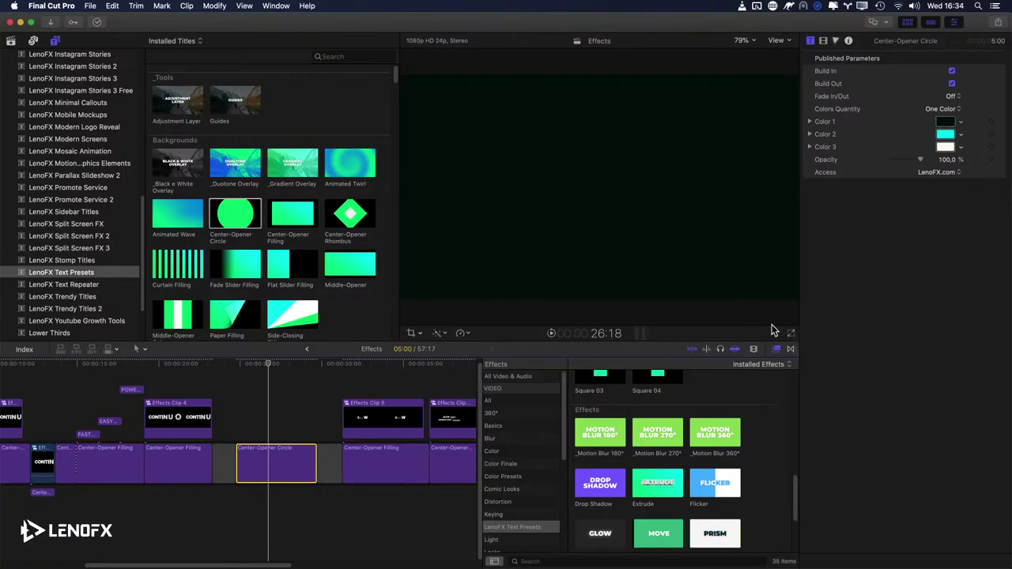
{"action": "left_click", "coordinate": [237, 408]}
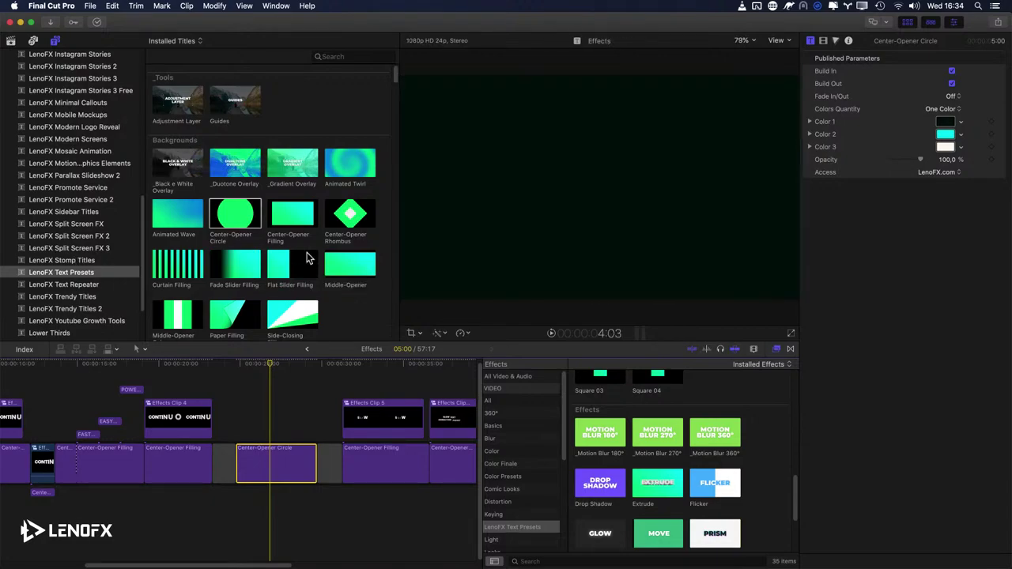
{"action": "scroll", "coordinate": [311, 239], "scroll_direction": "down", "scroll_amount": 5}
{"action": "scroll", "coordinate": [311, 237], "scroll_direction": "down", "scroll_amount": 5}
Step: Add the Continuous – Line 01 title above the circle clip and play it
{"action": "left_click_drag", "start_coordinate": [395, 113], "coordinate": [403, 175]}
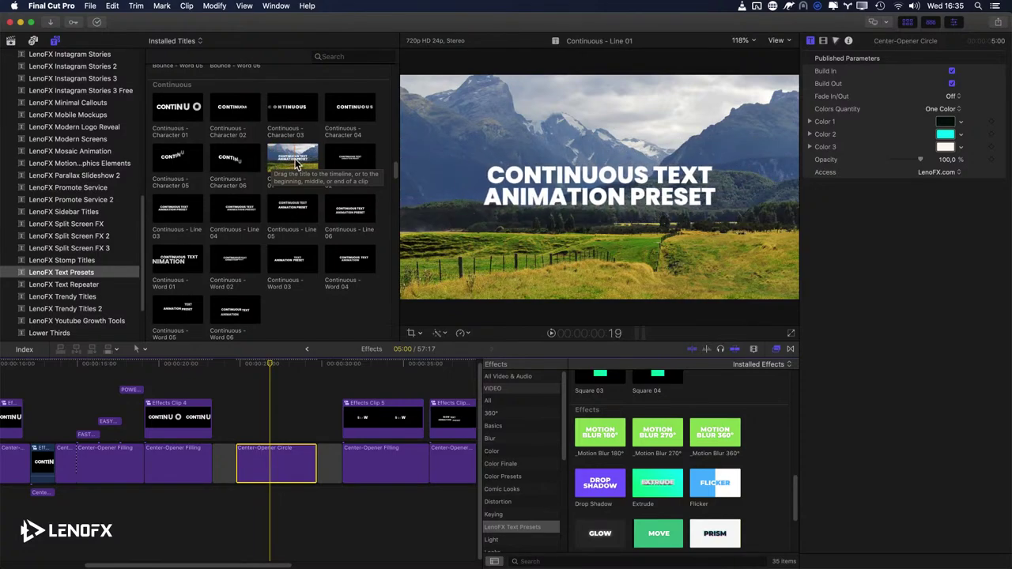
{"action": "left_click_drag", "start_coordinate": [296, 164], "coordinate": [250, 427]}
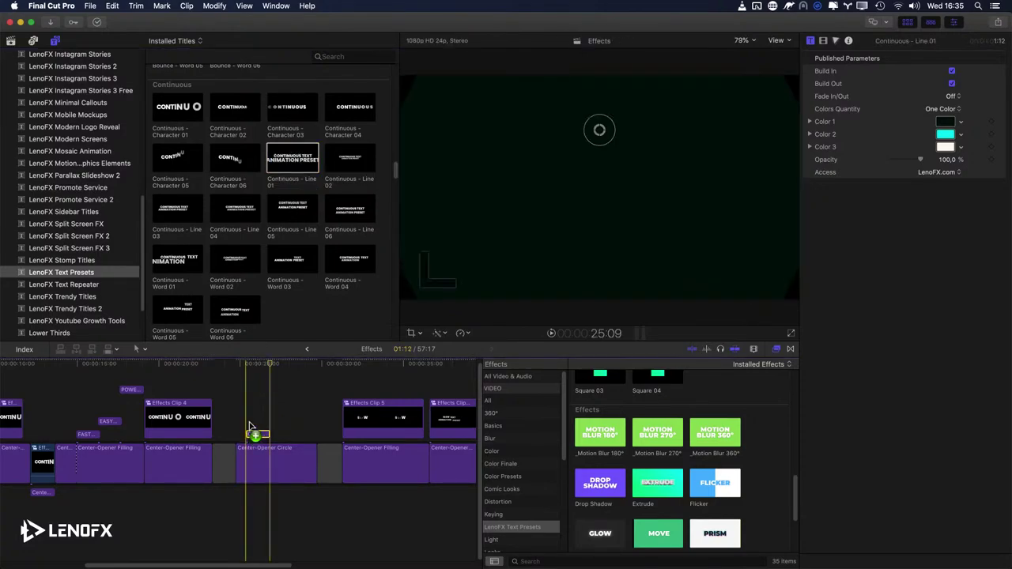
{"action": "left_click", "coordinate": [257, 364]}
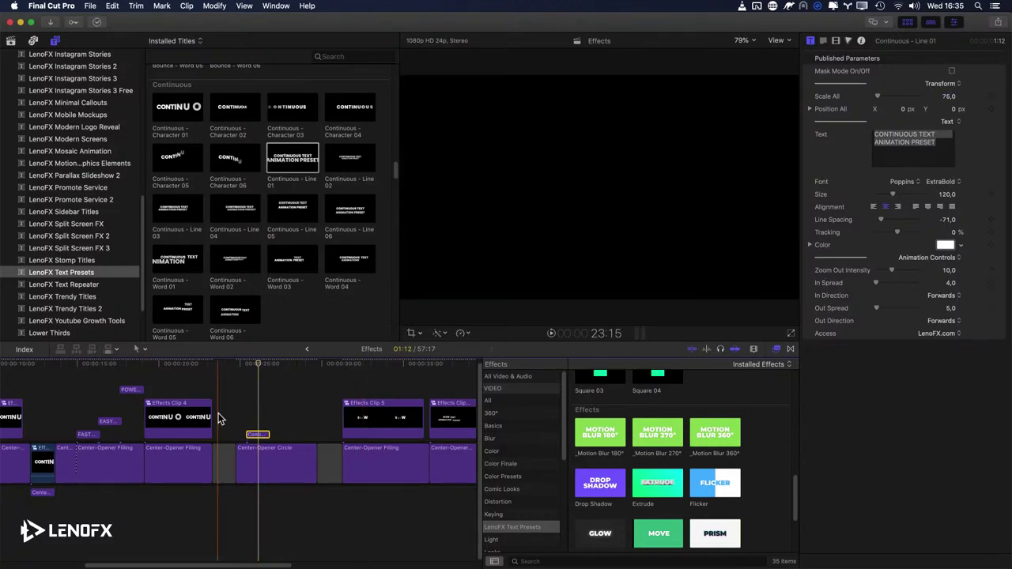
{"action": "key", "text": "space"}
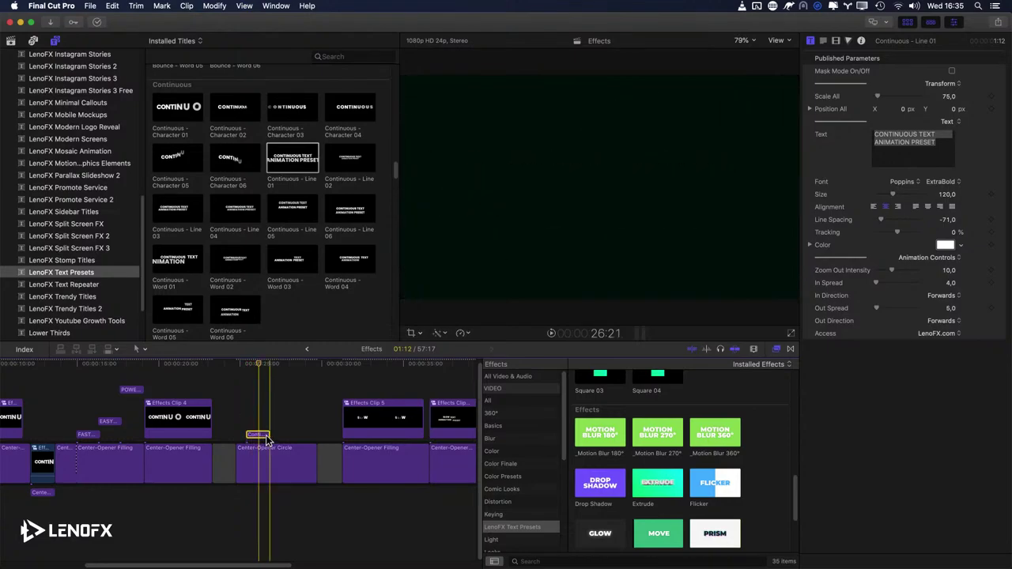
Step: Lengthen the title clip to about three seconds, trim it at the playhead and preview it
{"action": "left_click_drag", "start_coordinate": [268, 437], "coordinate": [296, 434]}
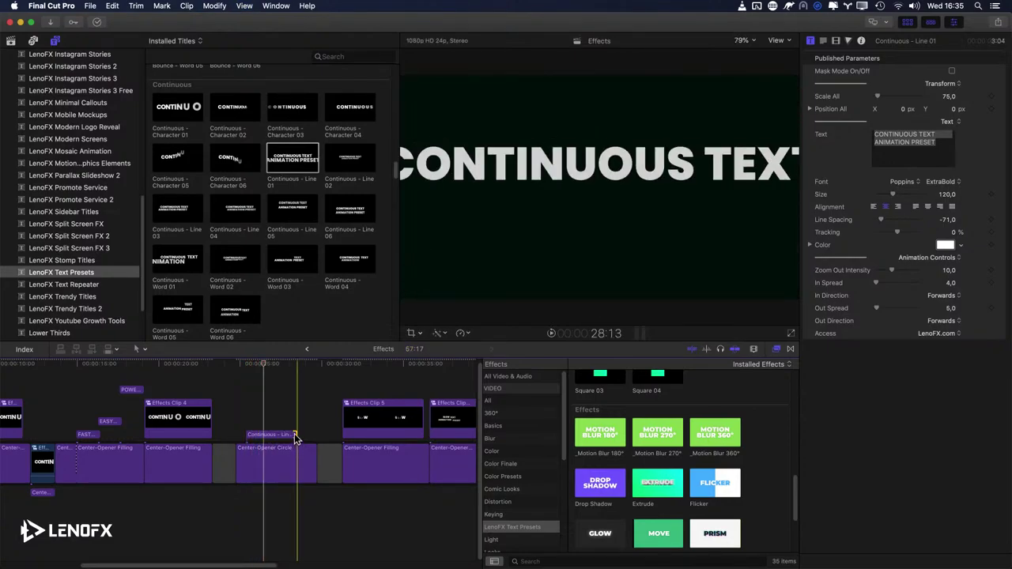
{"action": "left_click", "coordinate": [259, 438]}
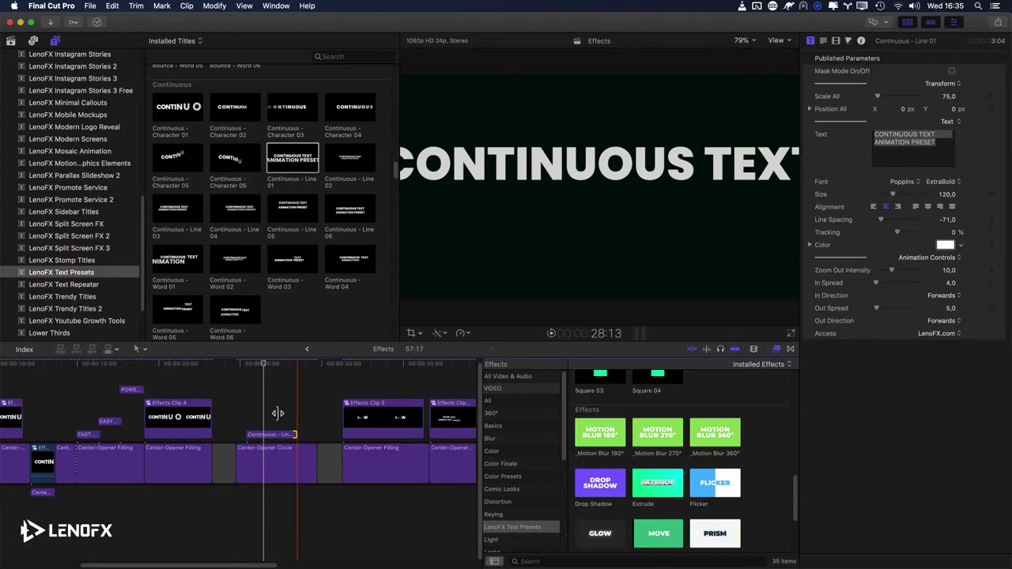
{"action": "key", "text": "alt+bracketright"}
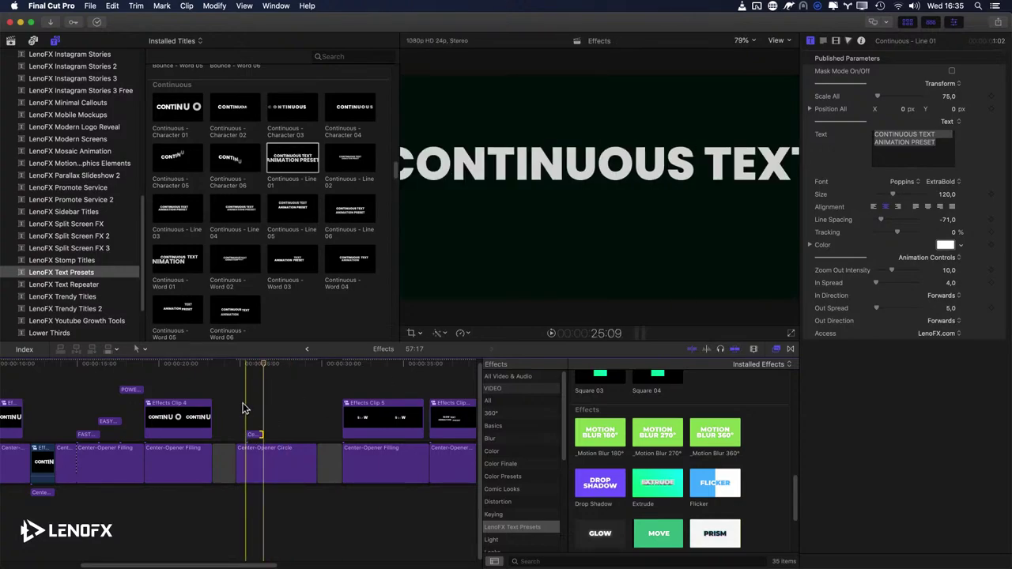
{"action": "key", "text": "space"}
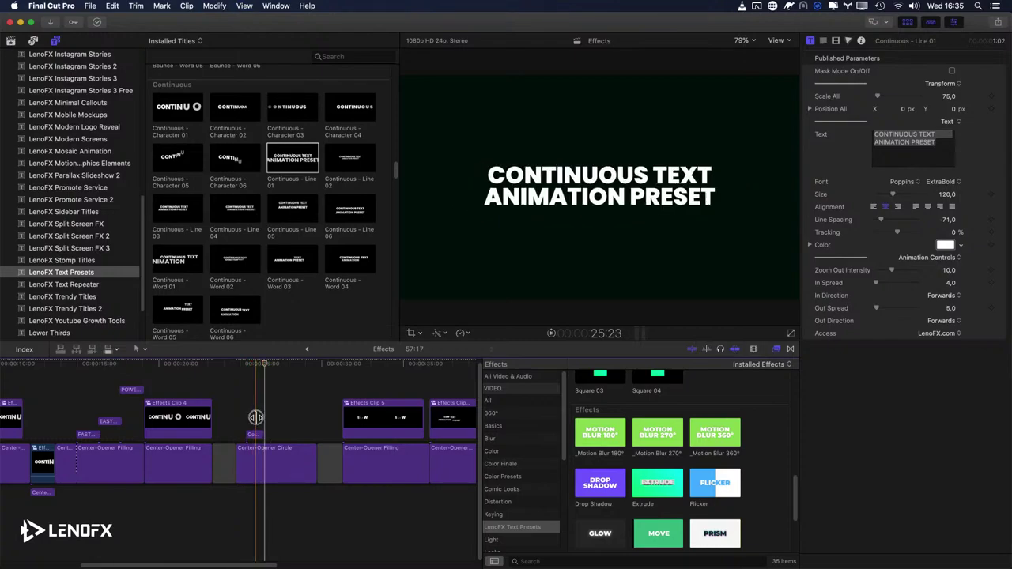
{"action": "key", "text": "super+equal"}
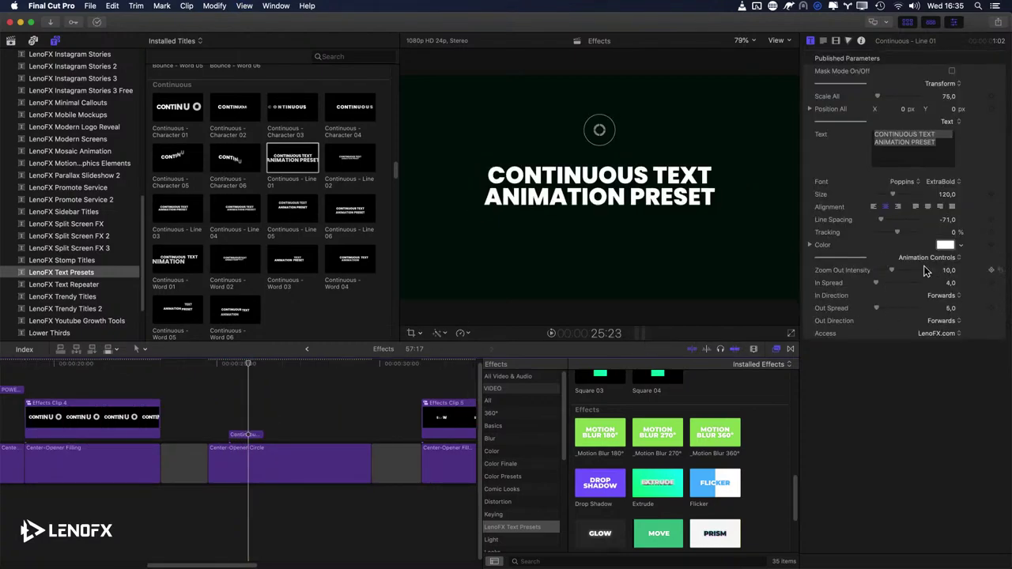
{"action": "key", "text": "space"}
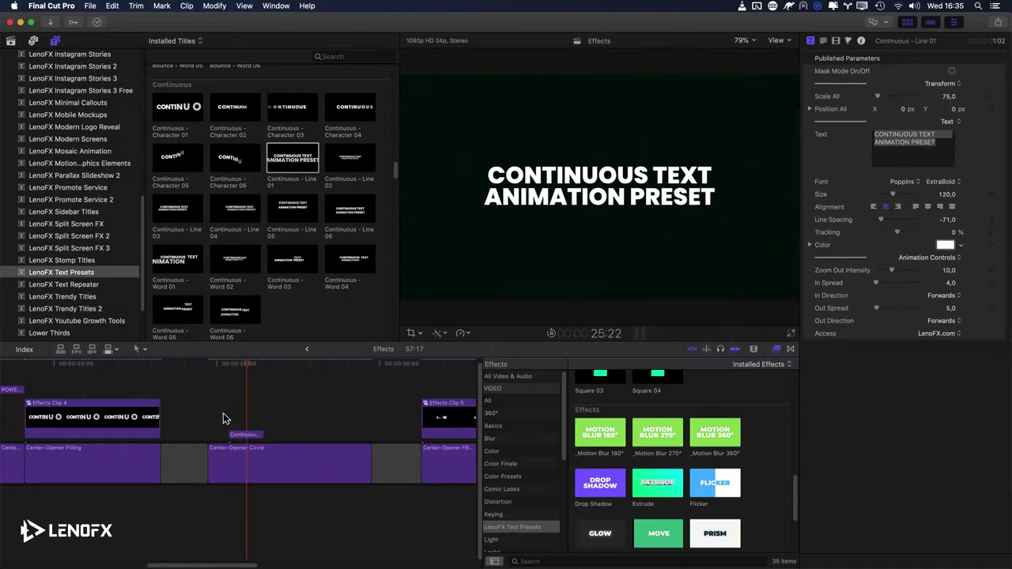
{"action": "left_click", "coordinate": [246, 434]}
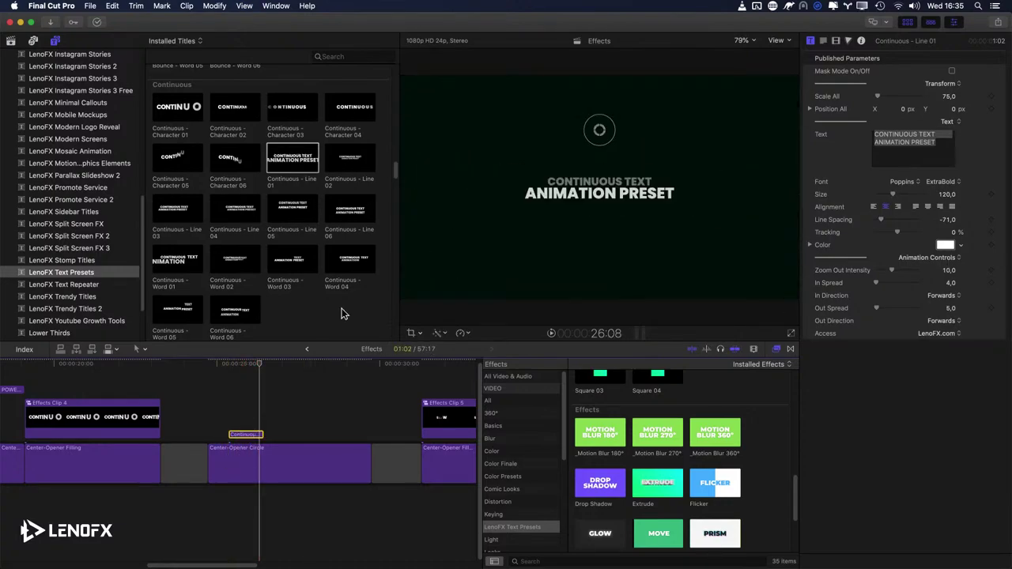
{"action": "left_click", "coordinate": [243, 366]}
Step: Replace the title text with FAST and enlarge it to size 186
{"action": "left_click_drag", "start_coordinate": [243, 366], "coordinate": [247, 368]}
{"action": "left_click", "coordinate": [844, 111]}
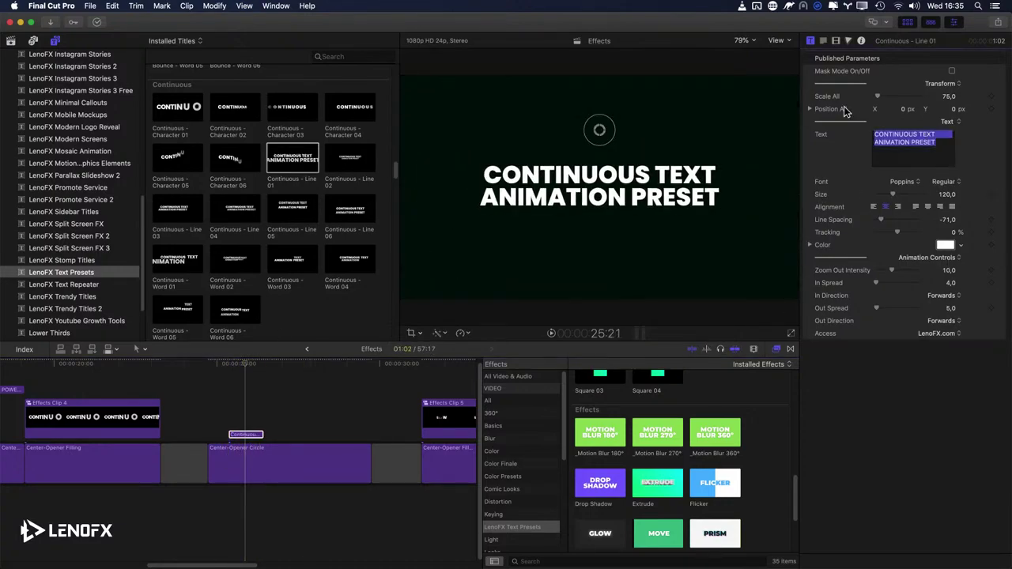
{"action": "type", "text": "a"}
{"action": "key", "text": "BackSpace"}
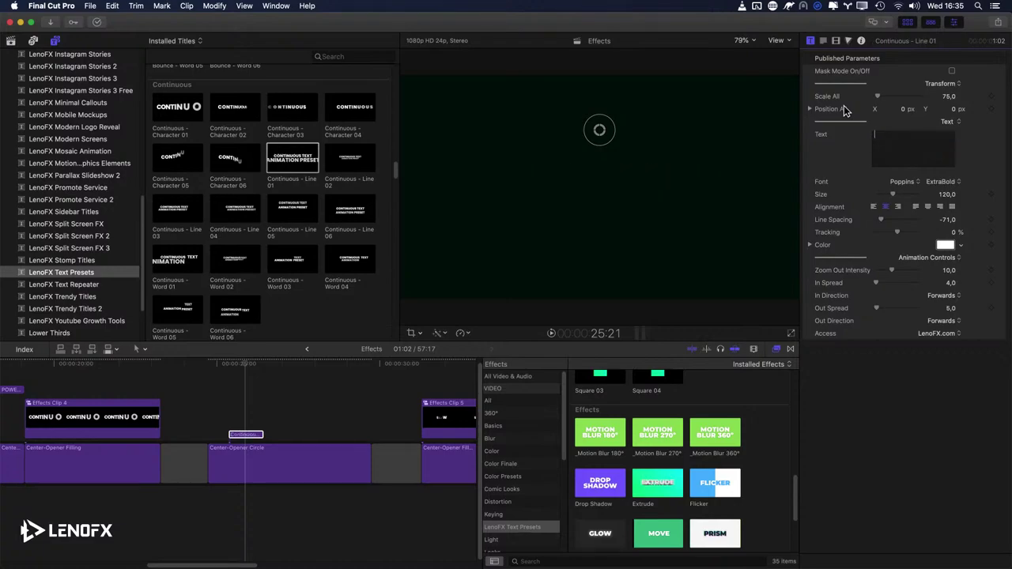
{"action": "type", "text": "FAST"}
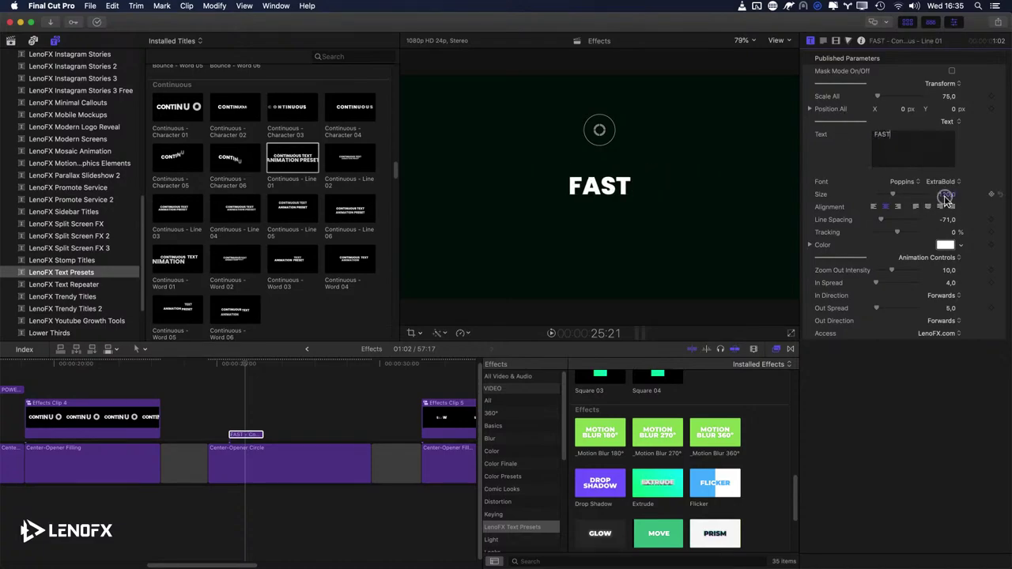
{"action": "left_click_drag", "start_coordinate": [943, 199], "coordinate": [946, 202]}
Step: Set the FAST title font to Roboto Bold Italic
{"action": "left_click", "coordinate": [909, 184]}
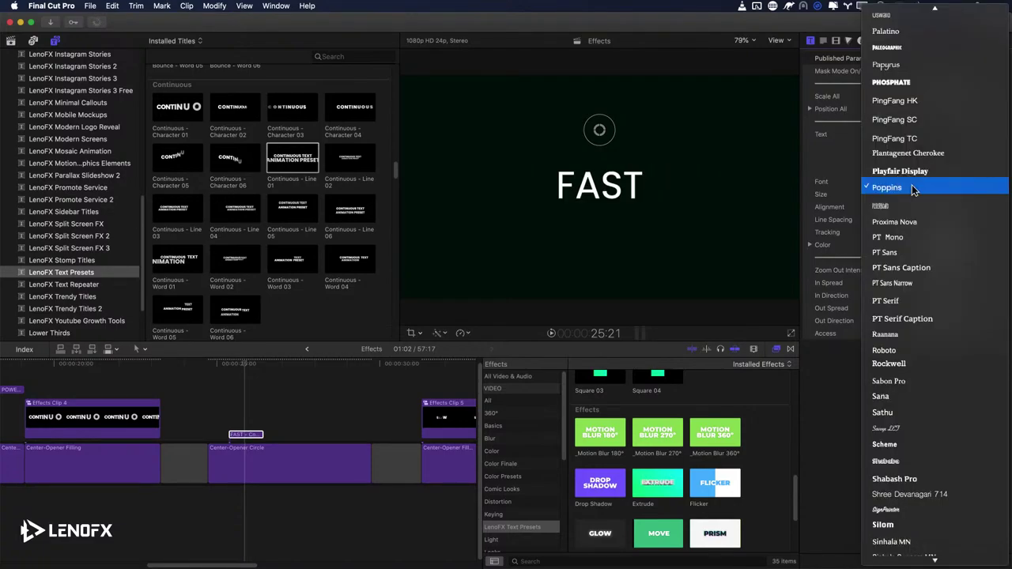
{"action": "scroll", "coordinate": [909, 190], "scroll_direction": "up", "scroll_amount": 10}
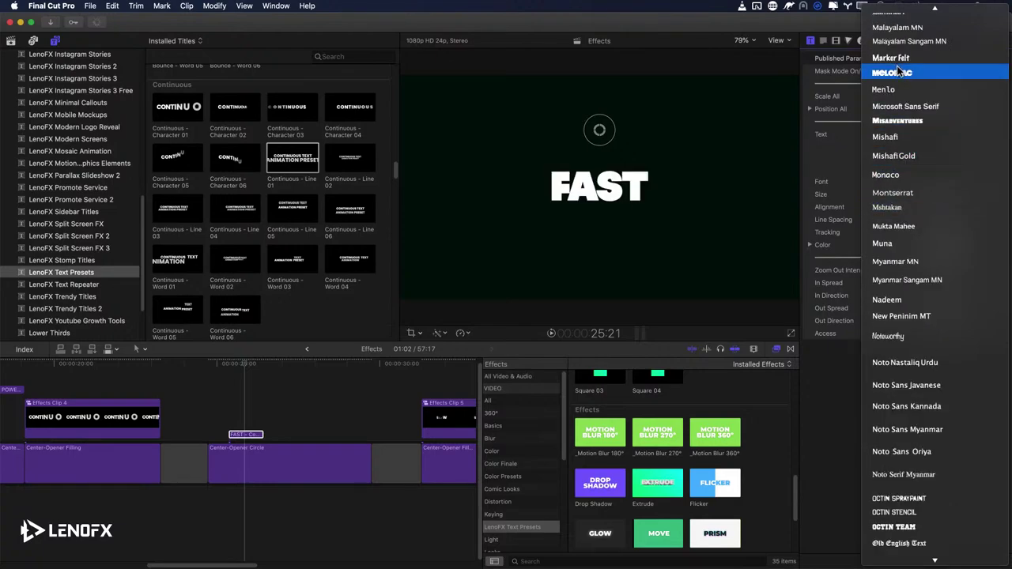
{"action": "left_click", "coordinate": [887, 175]}
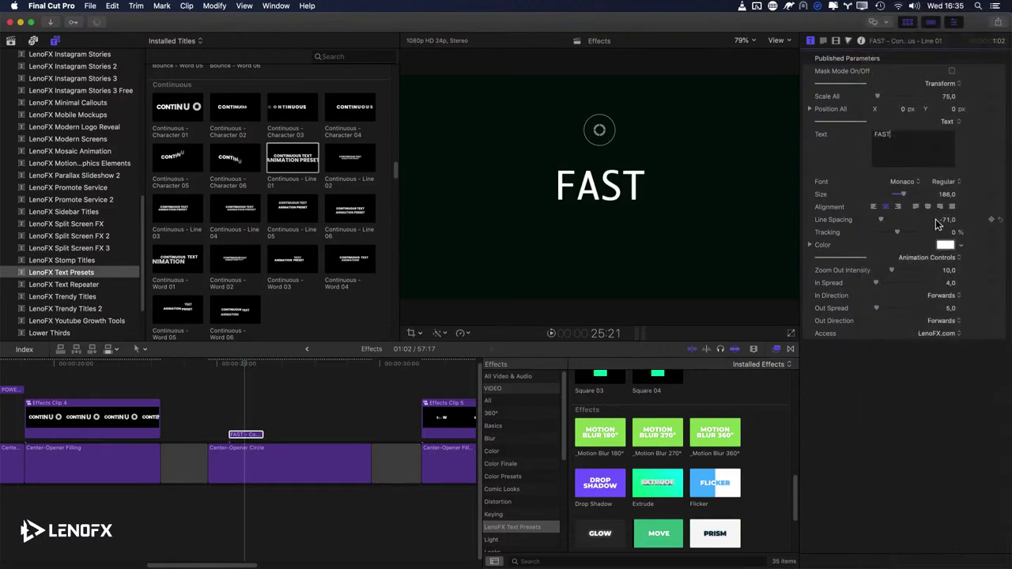
{"action": "left_click", "coordinate": [909, 183]}
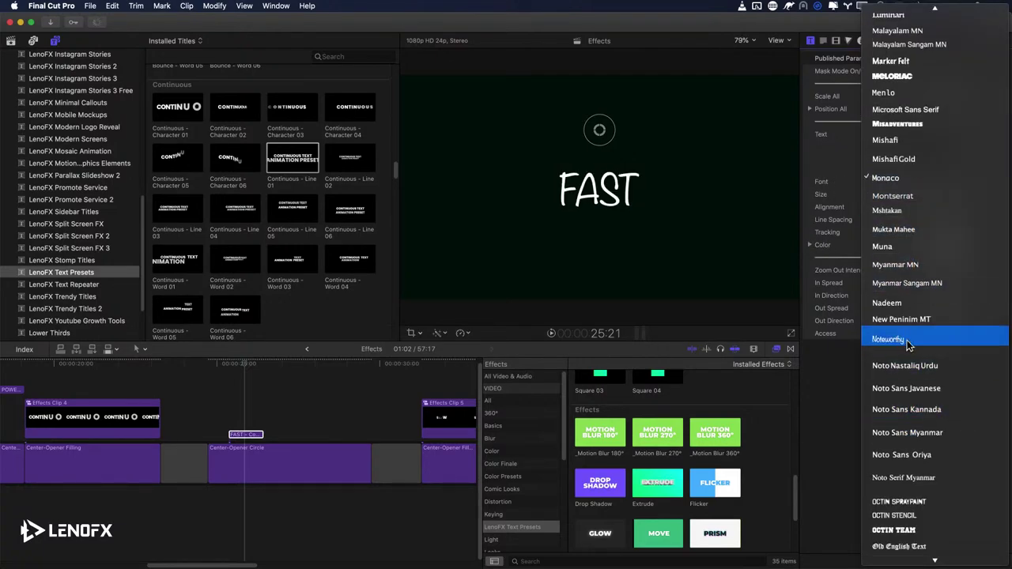
{"action": "scroll", "coordinate": [907, 341], "scroll_direction": "down", "scroll_amount": 10}
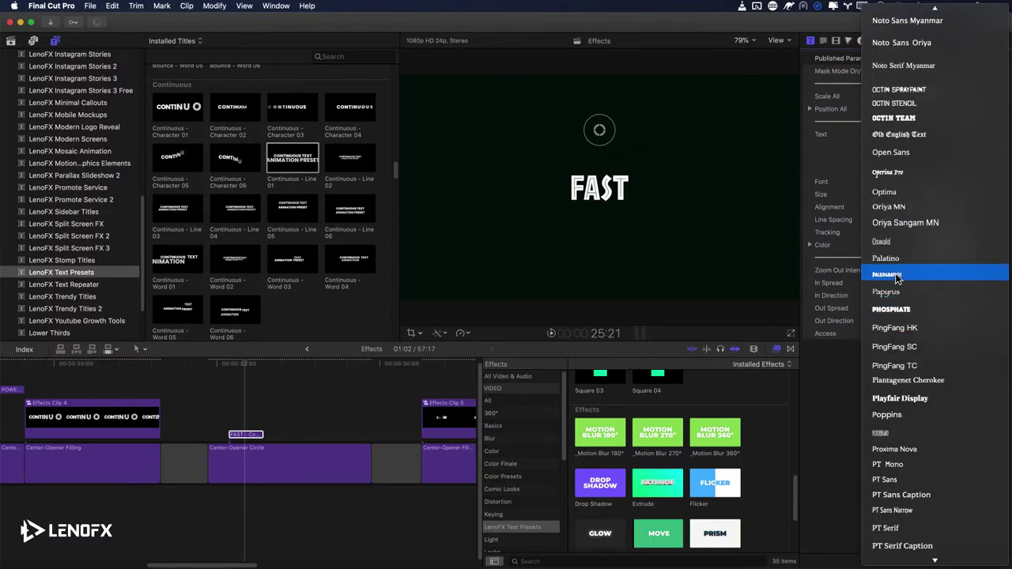
{"action": "scroll", "coordinate": [898, 286], "scroll_direction": "down", "scroll_amount": 5}
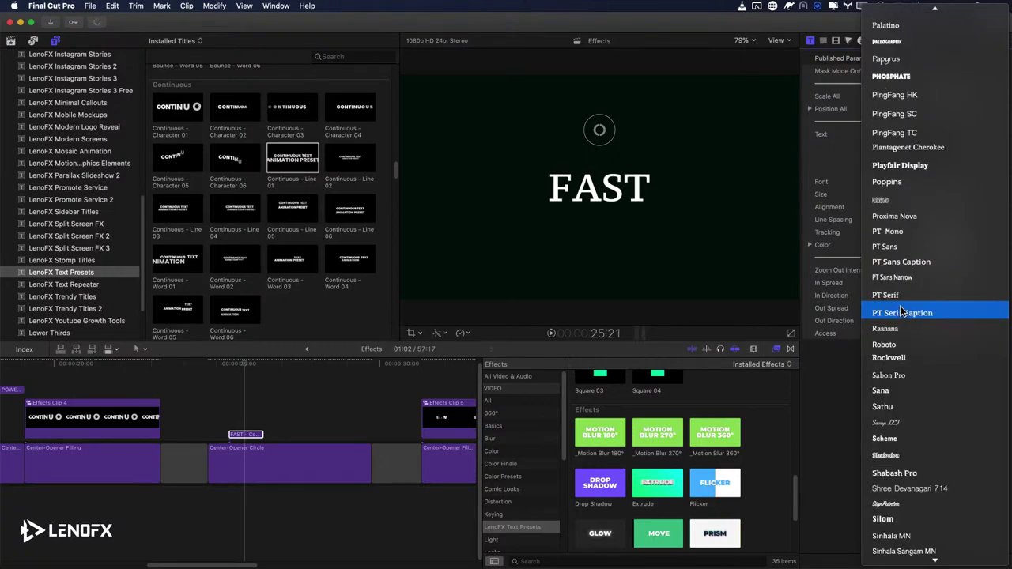
{"action": "left_click", "coordinate": [904, 348]}
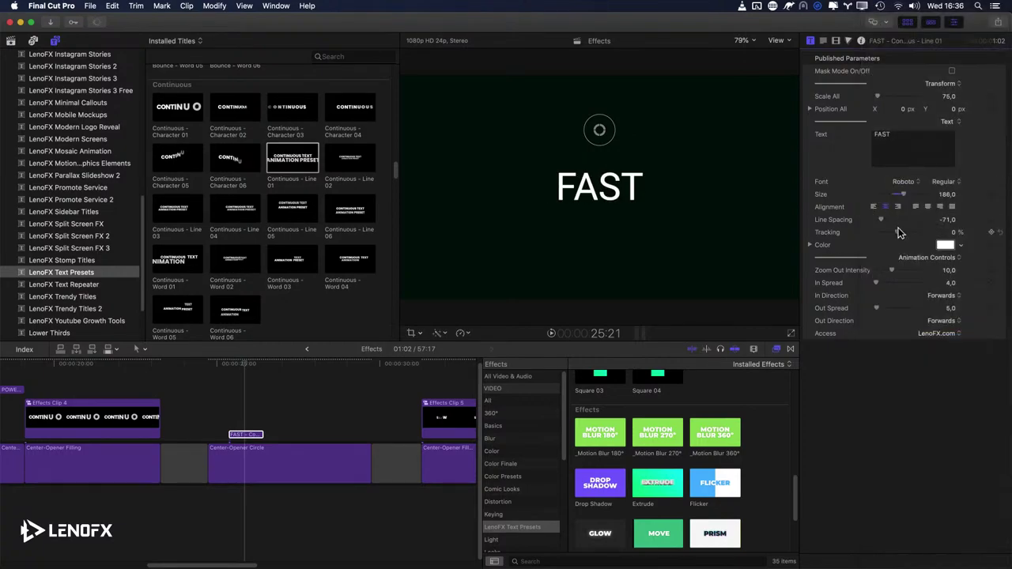
{"action": "left_click", "coordinate": [945, 183]}
{"action": "left_click", "coordinate": [950, 218]}
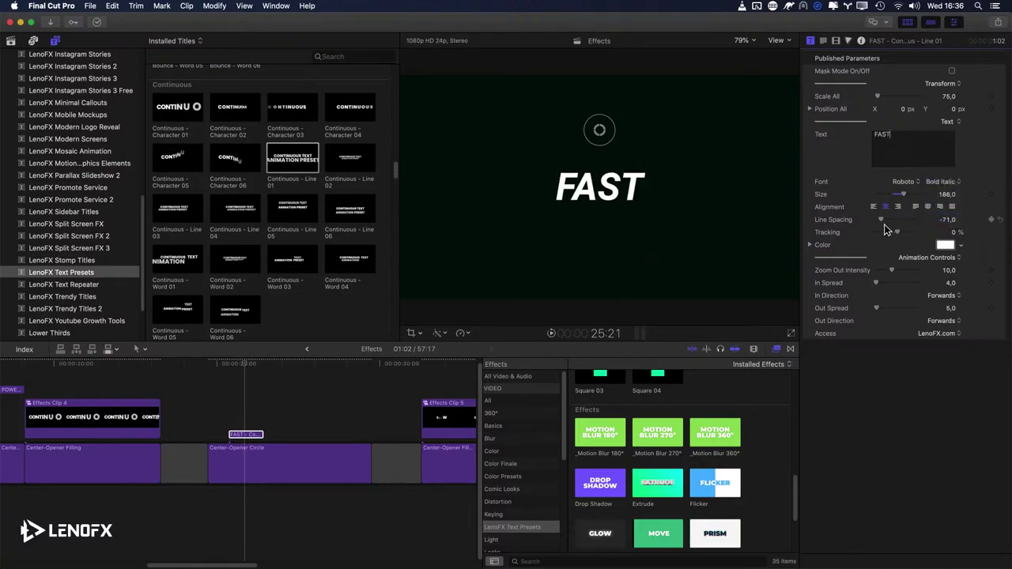
Step: Set line spacing to -56 and tracking to -0.83%, then duplicate the clip above and later
{"action": "left_click_drag", "start_coordinate": [886, 224], "coordinate": [898, 237]}
{"action": "left_click", "coordinate": [242, 434]}
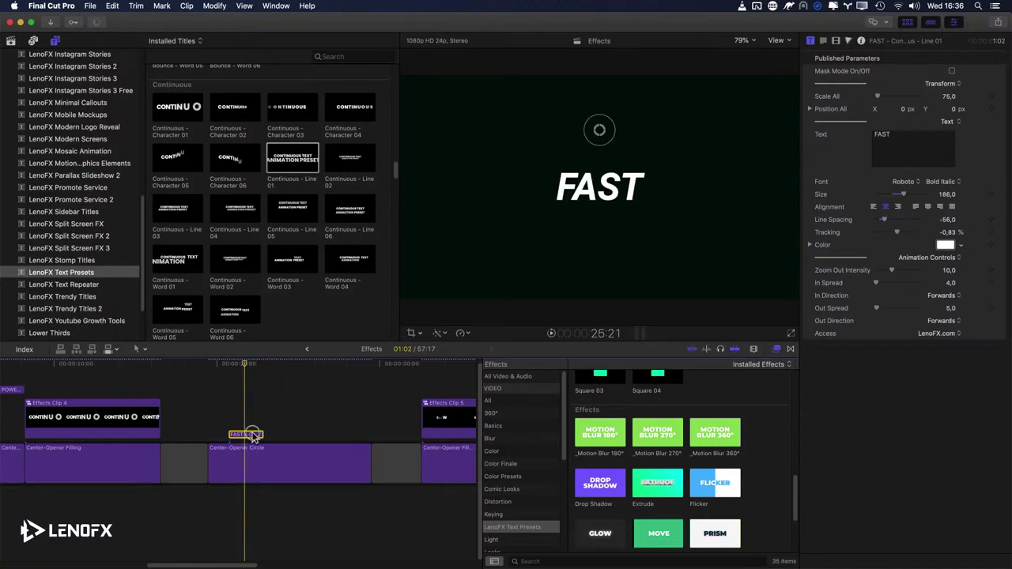
{"action": "left_click_drag", "start_coordinate": [246, 435], "coordinate": [266, 405]}
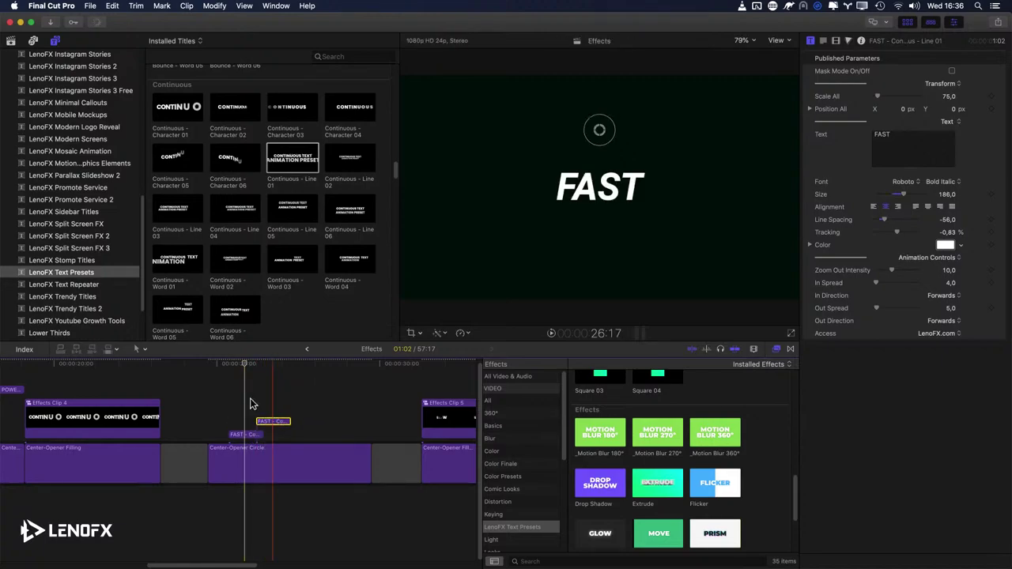
Step: Play the overlapping FAST titles on a zoomed, wider timeline and nudge the copy by a frame
{"action": "left_click", "coordinate": [232, 384]}
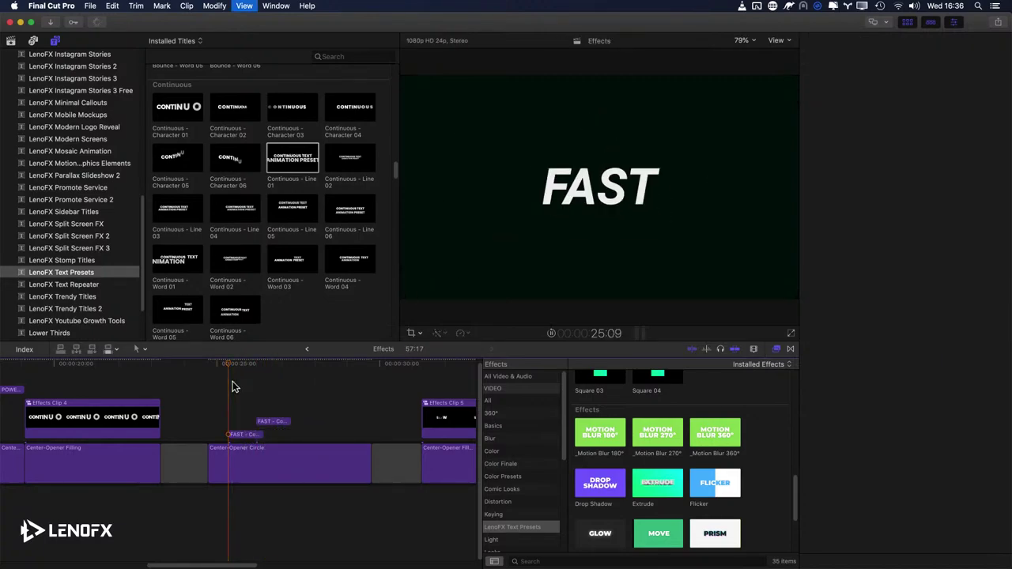
{"action": "key", "text": "cmd+4"}
{"action": "key", "text": "space"}
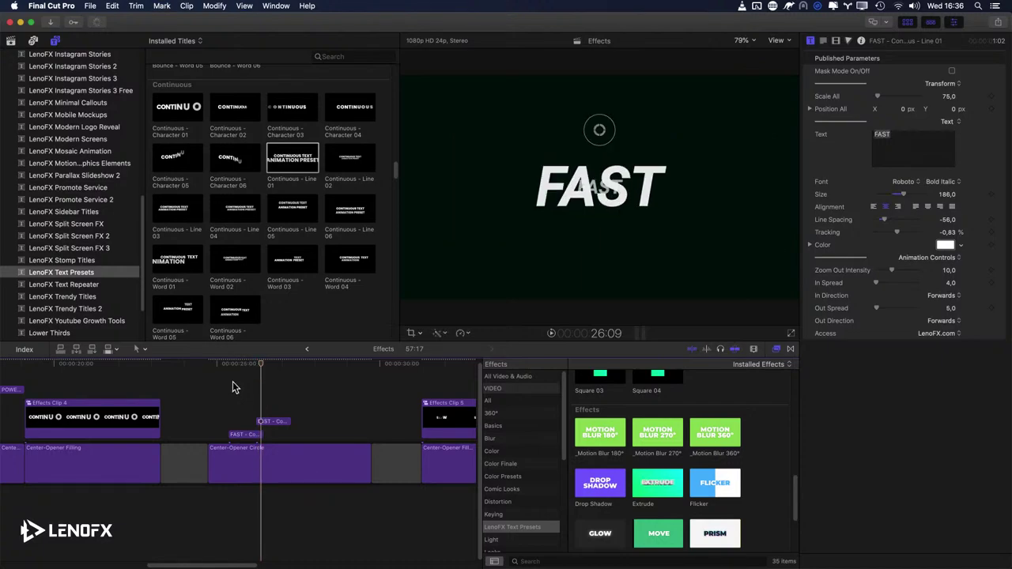
{"action": "key", "text": "super+equal"}
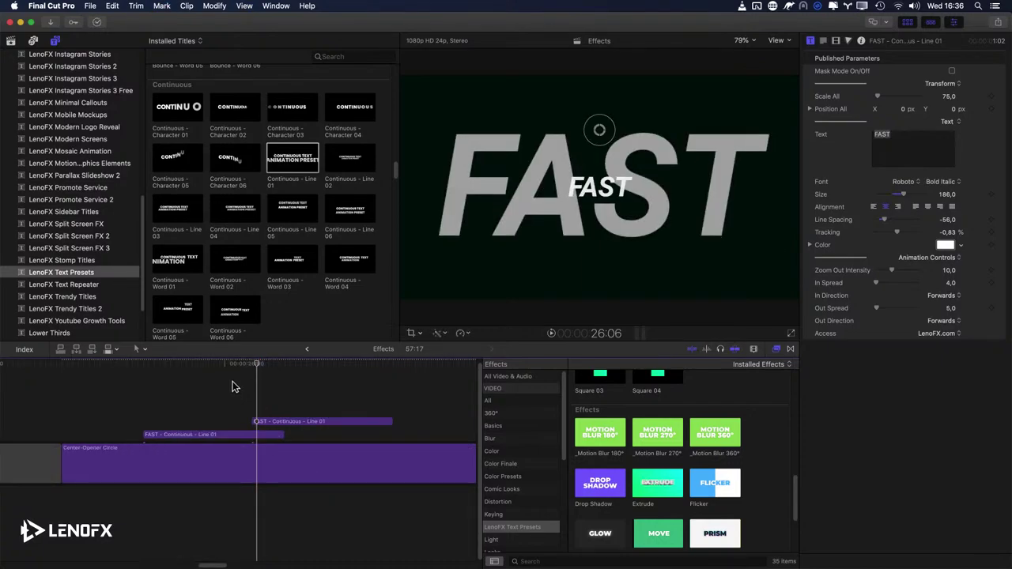
{"action": "key", "text": "super+5"}
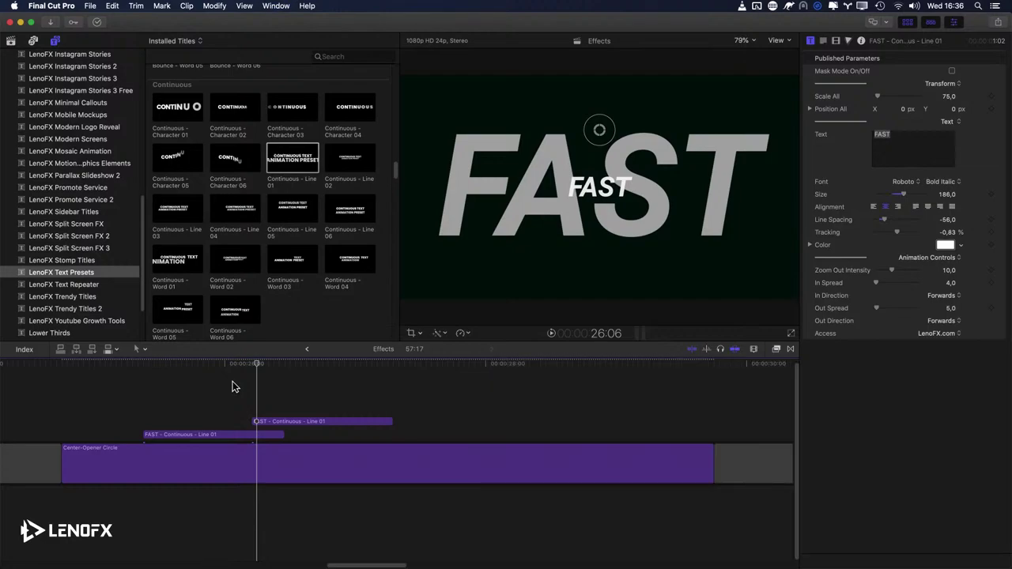
{"action": "left_click", "coordinate": [262, 425]}
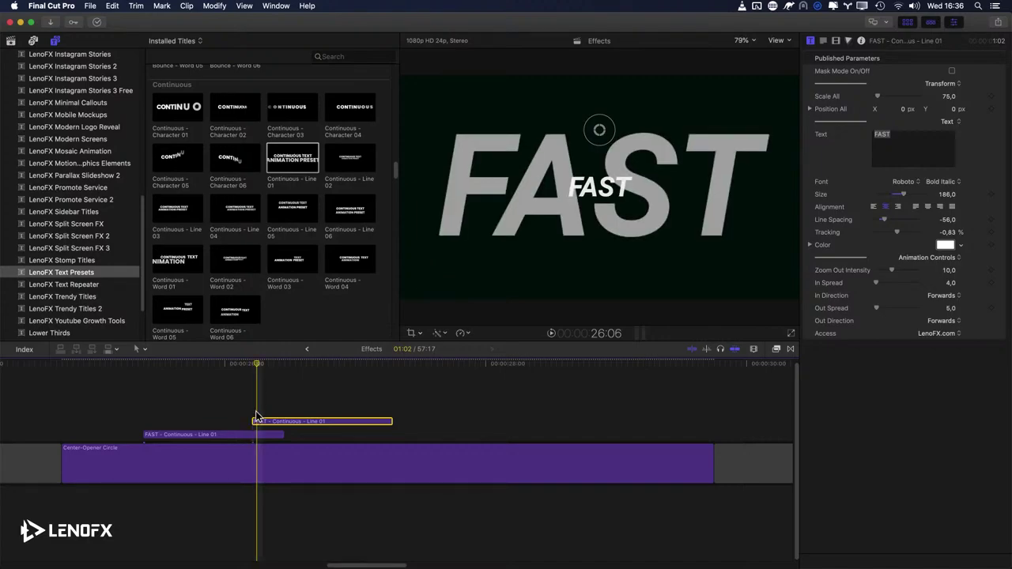
{"action": "key", "text": "period"}
{"action": "key", "text": "comma"}
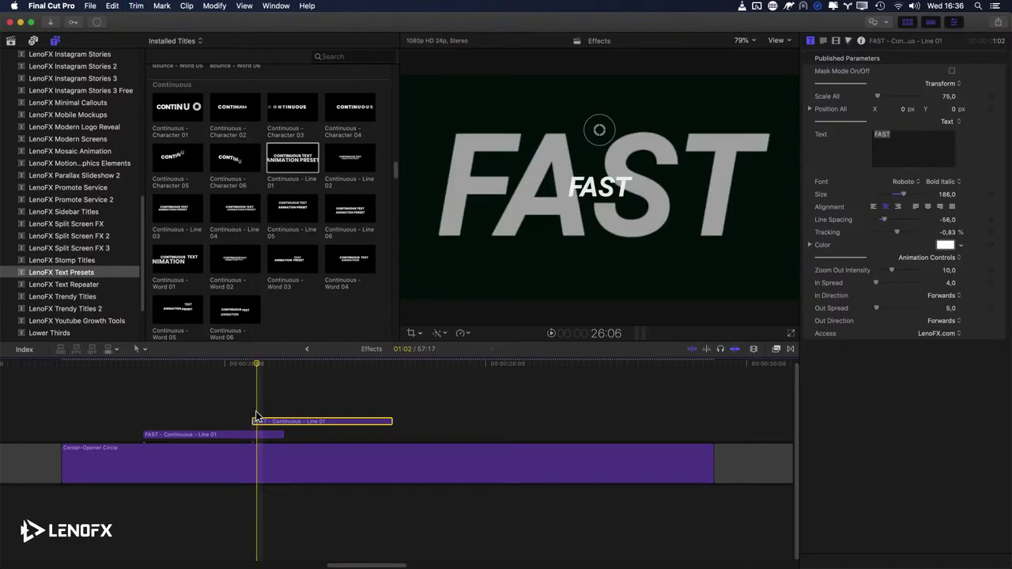
{"action": "key", "text": "period"}
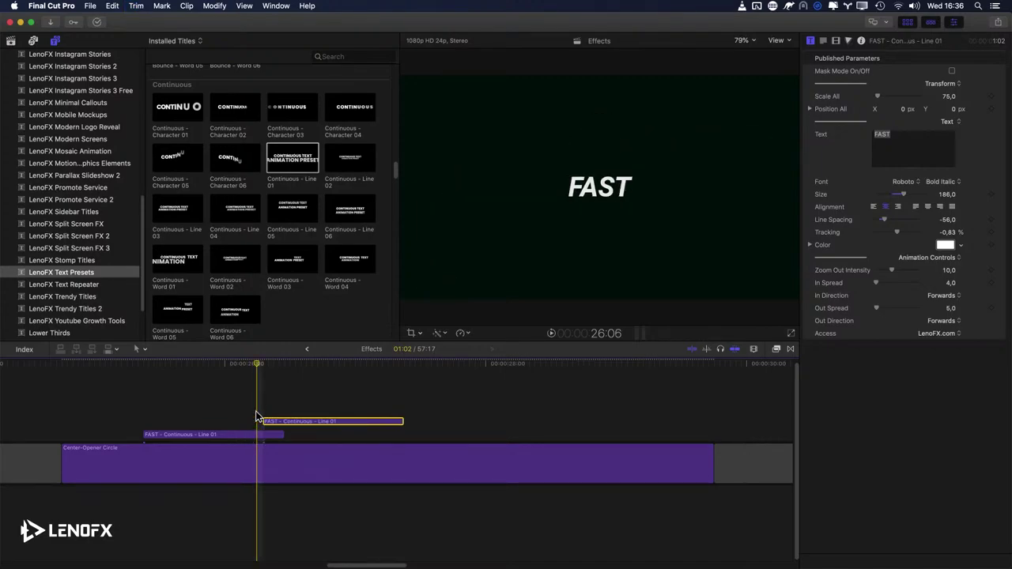
{"action": "mouse_move", "coordinate": [256, 363]}
{"action": "left_mouse_down"}
{"action": "mouse_move", "coordinate": [242, 361]}
{"action": "mouse_move", "coordinate": [263, 375]}
{"action": "left_mouse_up"}
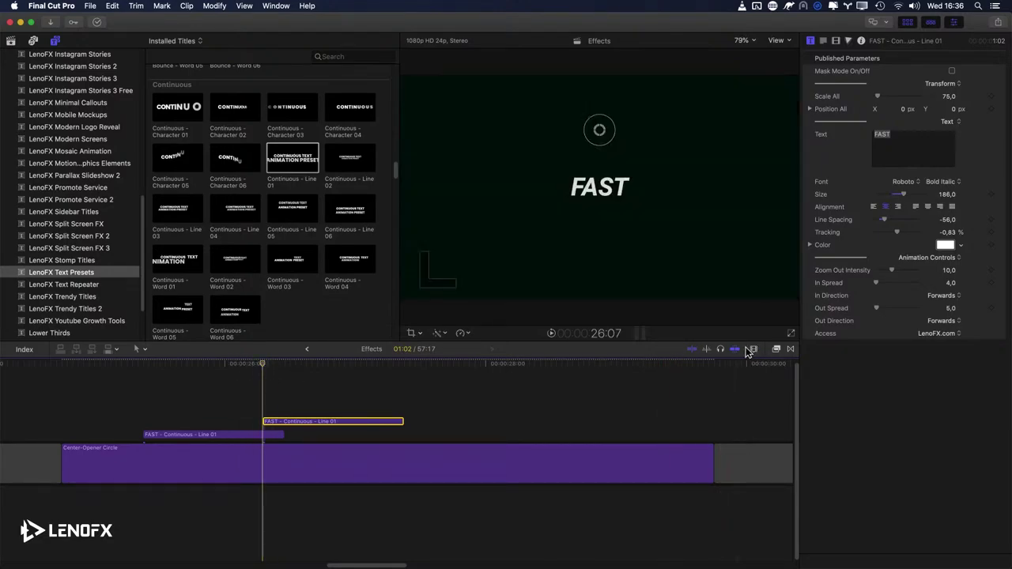
Step: Turn off snapping, shift the copy two frames and compare the handoff frame by frame
{"action": "key", "text": "n"}
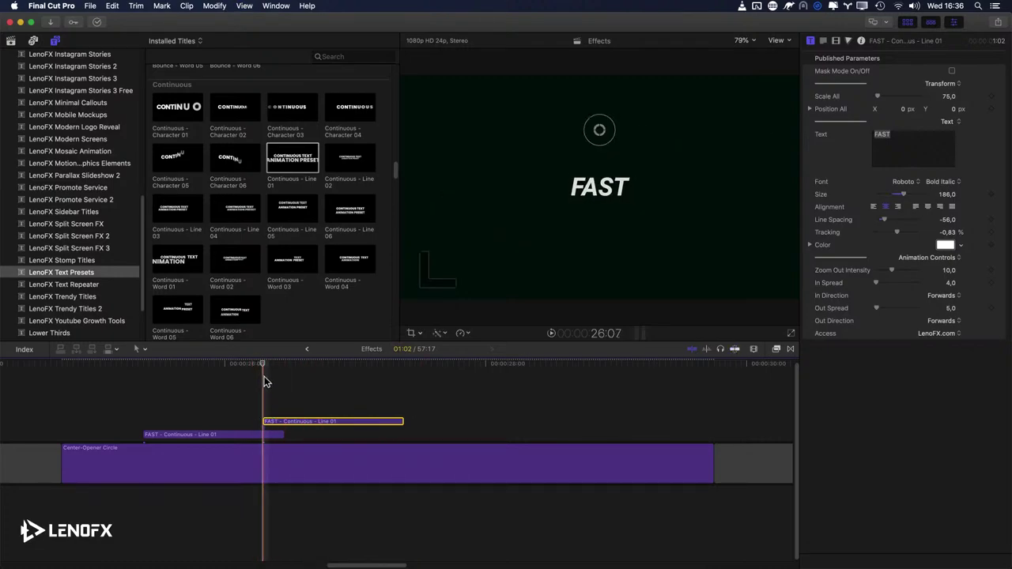
{"action": "mouse_move", "coordinate": [262, 363]}
{"action": "left_mouse_down"}
{"action": "mouse_move", "coordinate": [248, 368]}
{"action": "mouse_move", "coordinate": [287, 370]}
{"action": "mouse_move", "coordinate": [277, 368]}
{"action": "left_mouse_up"}
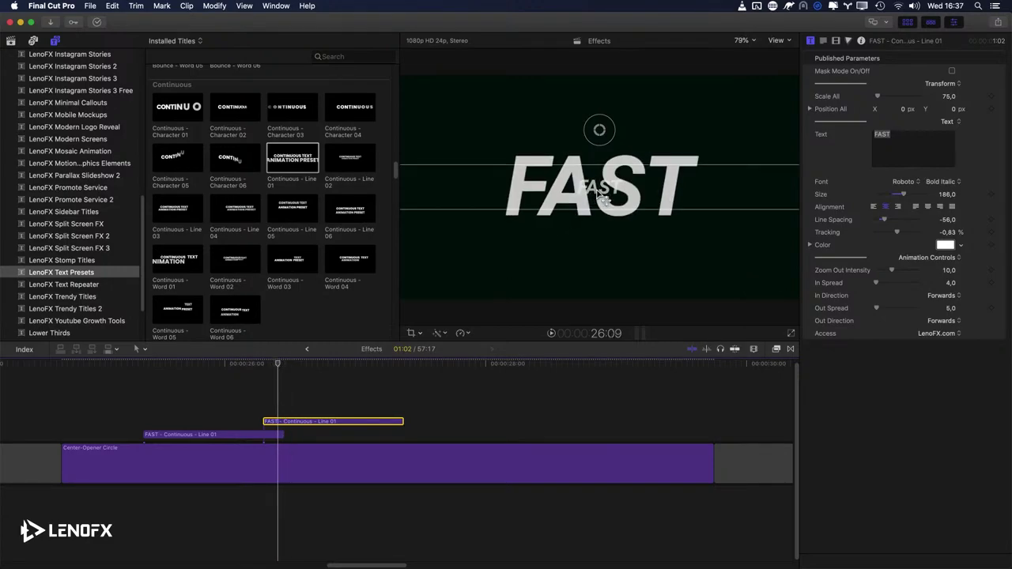
{"action": "key", "text": "period"}
{"action": "key", "text": "period"}
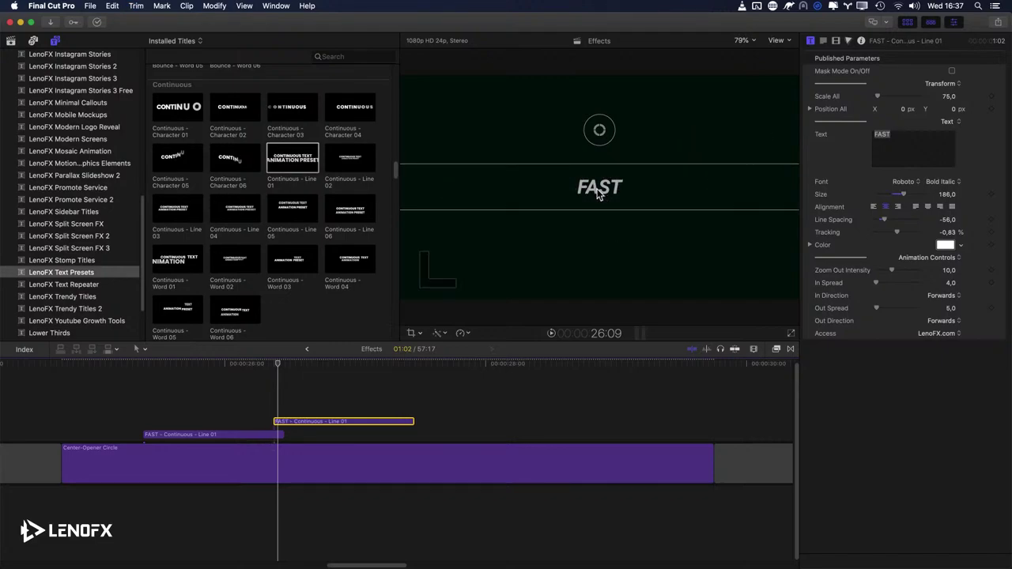
{"action": "key", "text": "Right"}
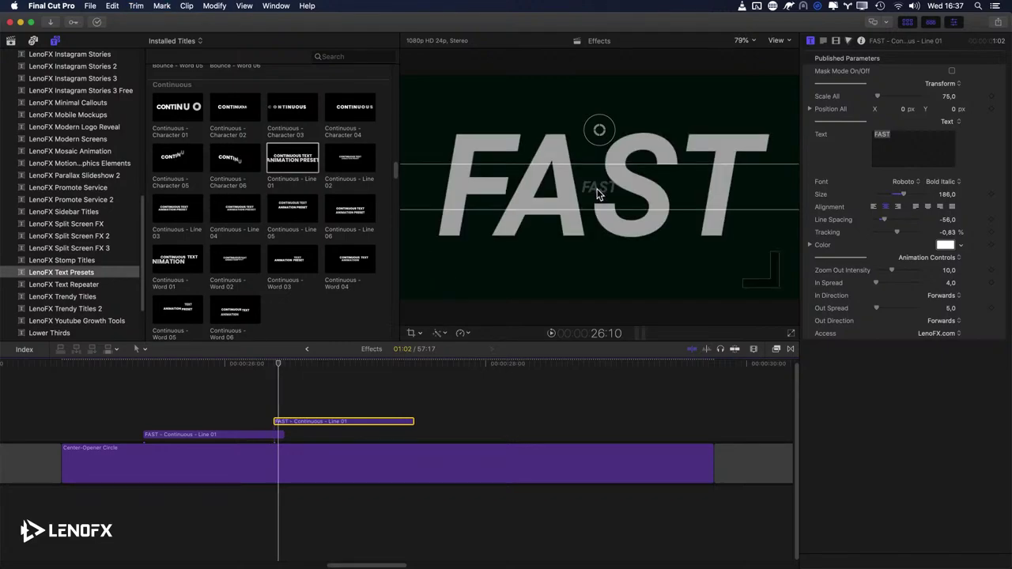
{"action": "key", "text": "Right"}
{"action": "key", "text": "Left"}
{"action": "key", "text": "Left"}
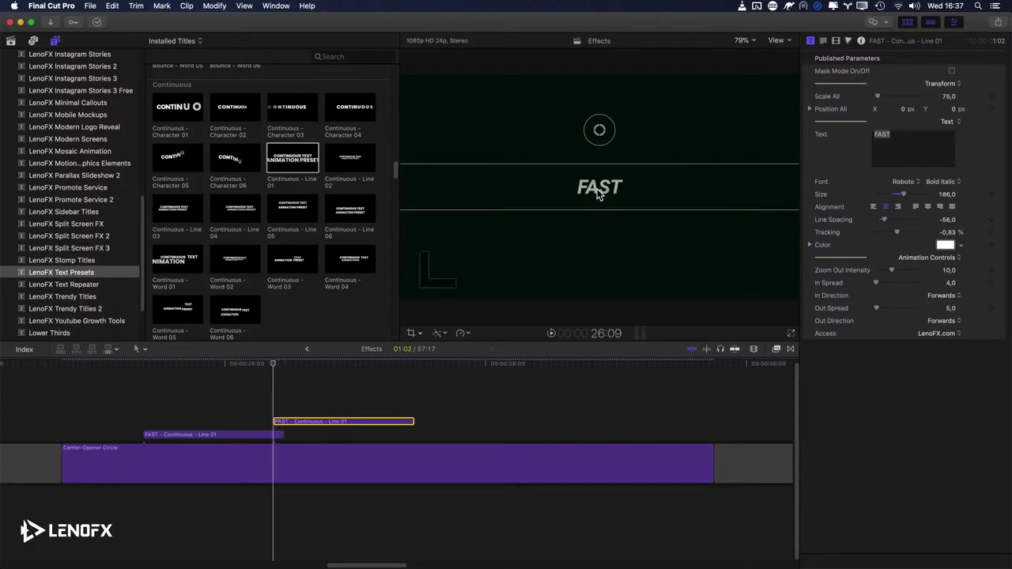
{"action": "key", "text": "Right"}
{"action": "key", "text": "Left"}
{"action": "key", "text": "Right"}
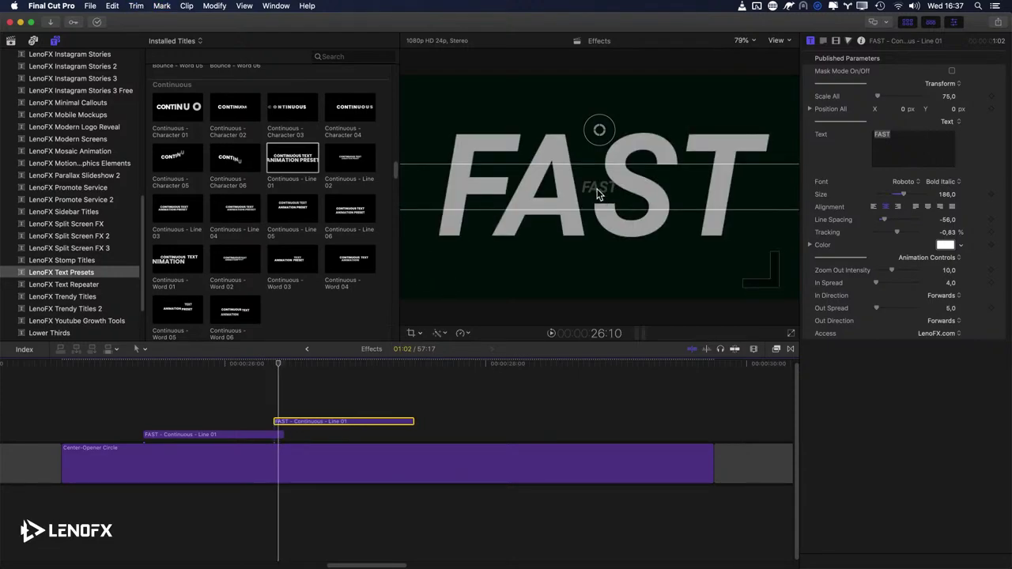
Step: Fine-tune the second FAST title a frame earlier so it overlaps, replaying to check timing
{"action": "key", "text": "period"}
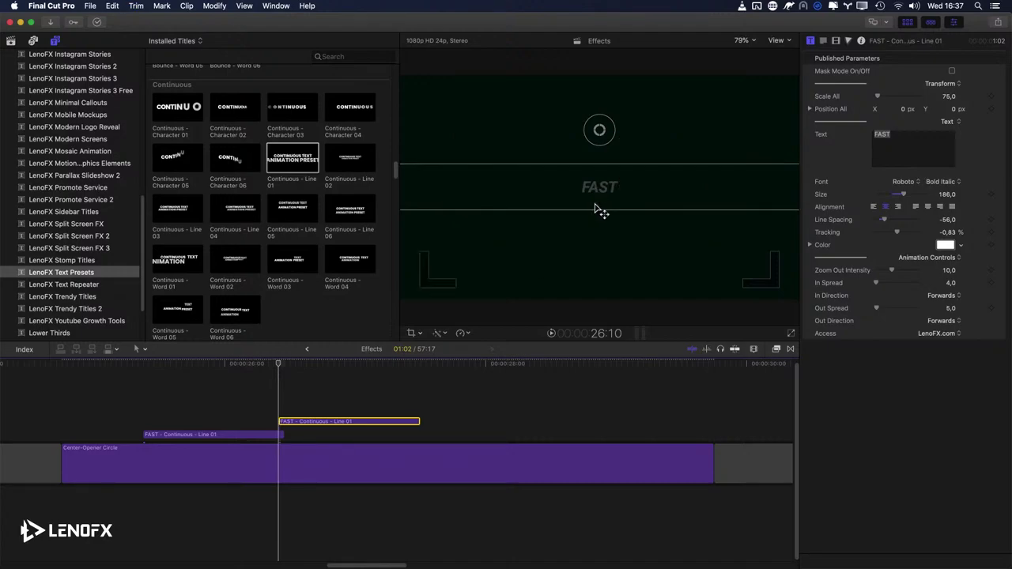
{"action": "key", "text": "space"}
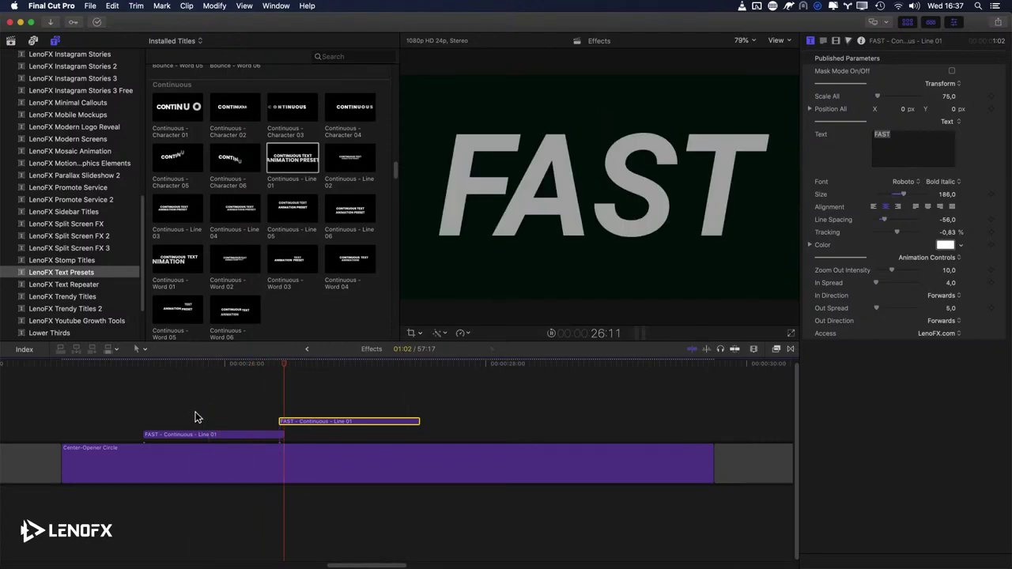
{"action": "key", "text": "Up"}
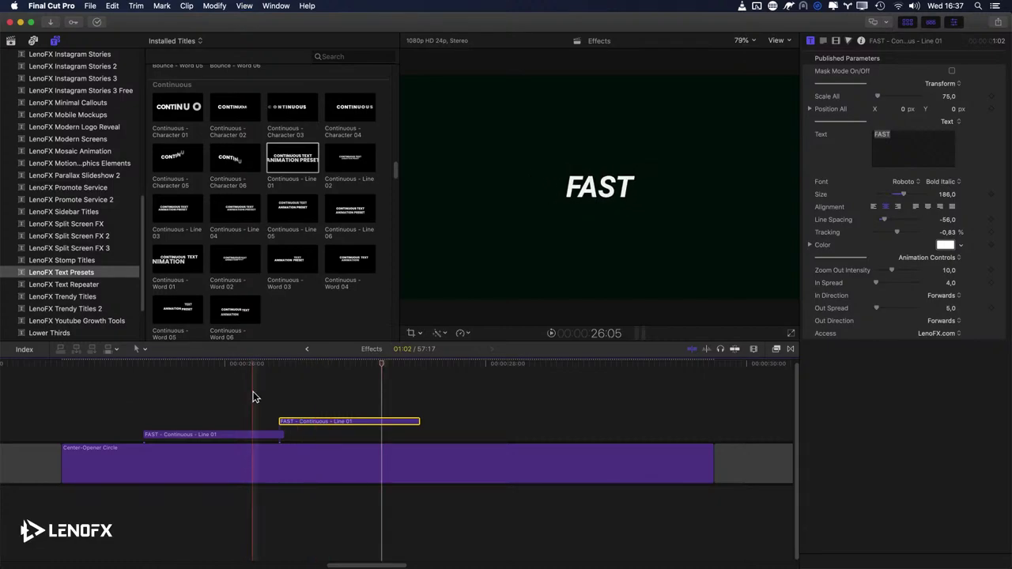
{"action": "key", "text": "comma"}
{"action": "key", "text": "Up"}
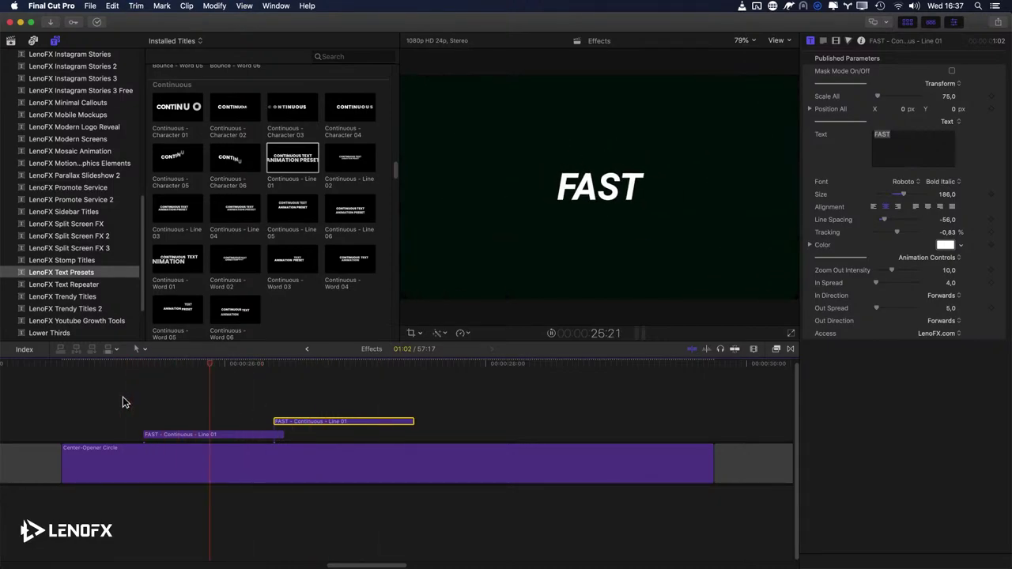
{"action": "key", "text": "space"}
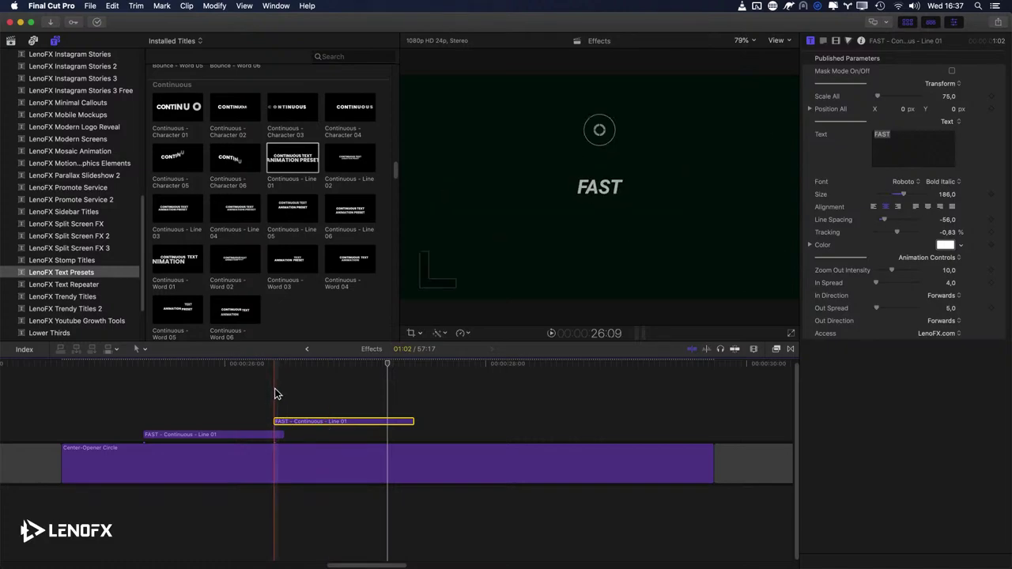
{"action": "left_click", "coordinate": [271, 367]}
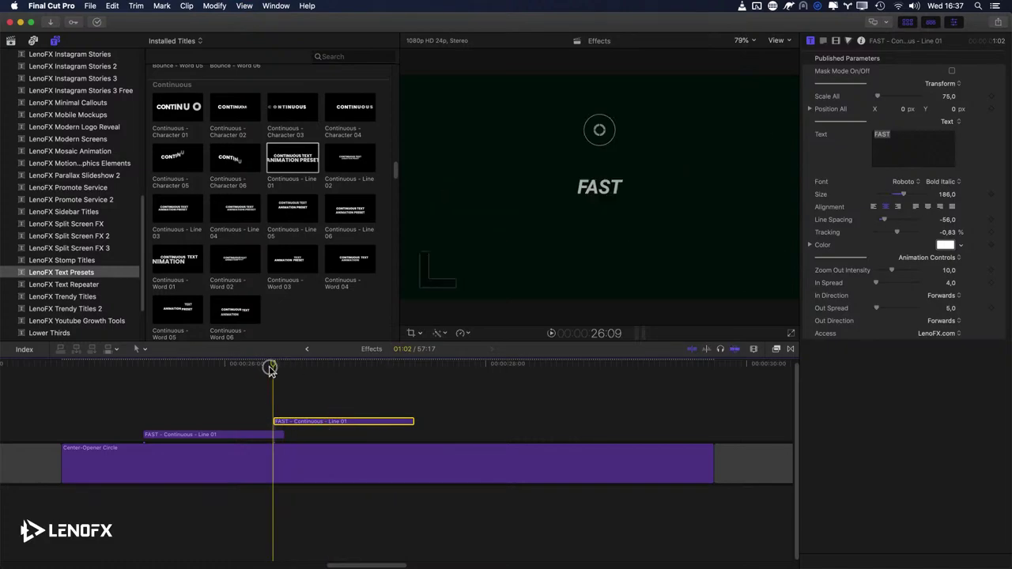
{"action": "key", "text": "Right"}
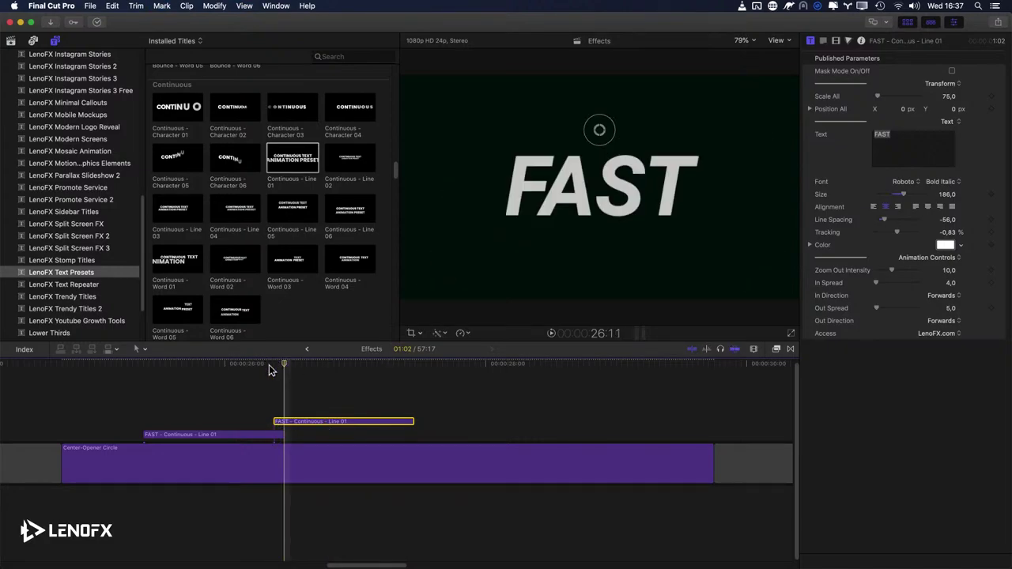
Step: Duplicate the title further along the timeline and move the copy to an upper lane
{"action": "left_click_drag", "start_coordinate": [289, 425], "coordinate": [436, 419]}
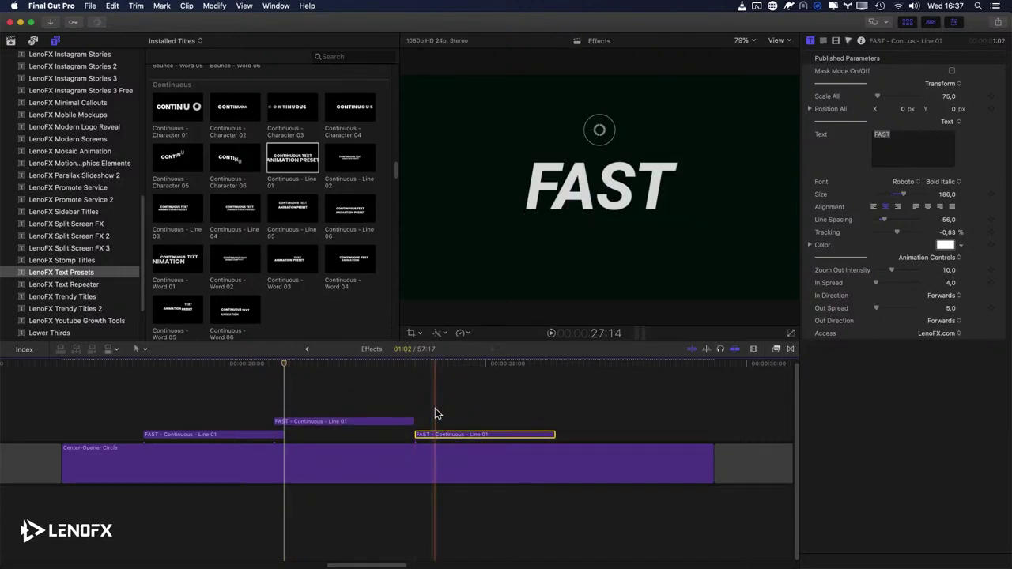
{"action": "key", "text": "comma"}
{"action": "key", "text": "comma"}
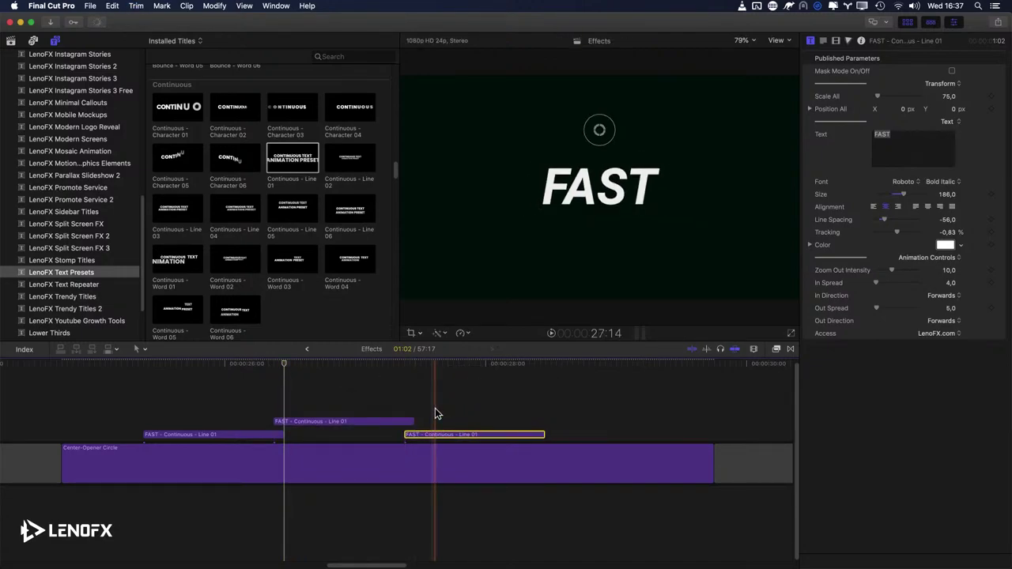
{"action": "left_click_drag", "start_coordinate": [409, 435], "coordinate": [417, 418]}
{"action": "left_click_drag", "start_coordinate": [423, 363], "coordinate": [350, 361]}
{"action": "left_click", "coordinate": [309, 407]}
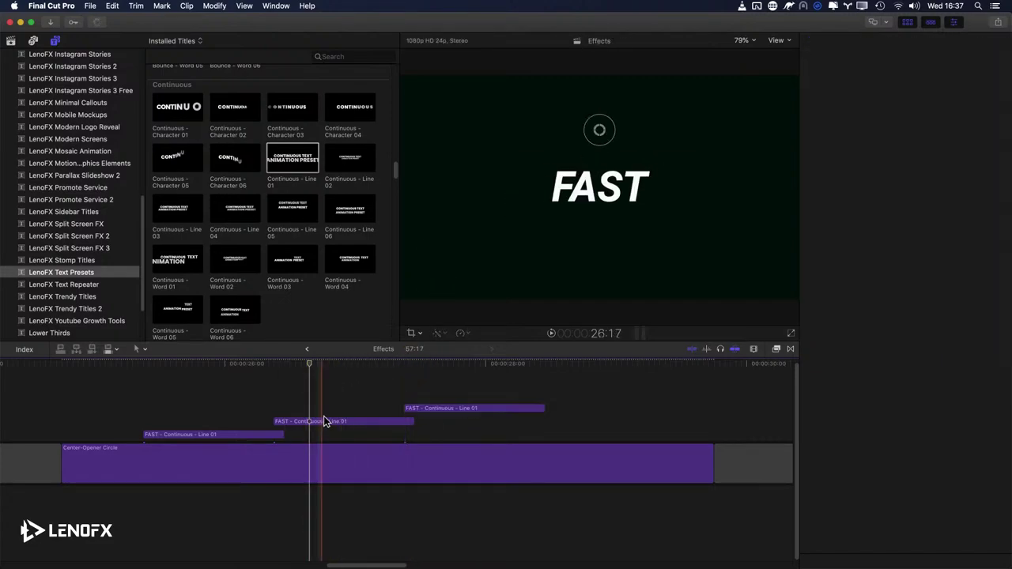
Step: Change the middle copy's text to EASY and the last to POWERFUL, then play all three
{"action": "left_click", "coordinate": [837, 130]}
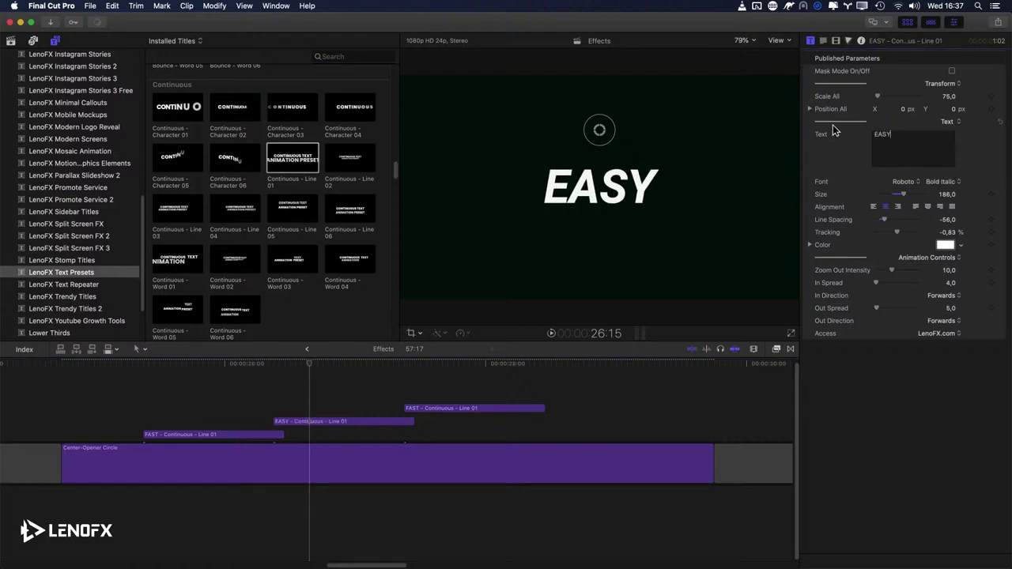
{"action": "left_click", "coordinate": [455, 408]}
{"action": "left_click", "coordinate": [472, 402]}
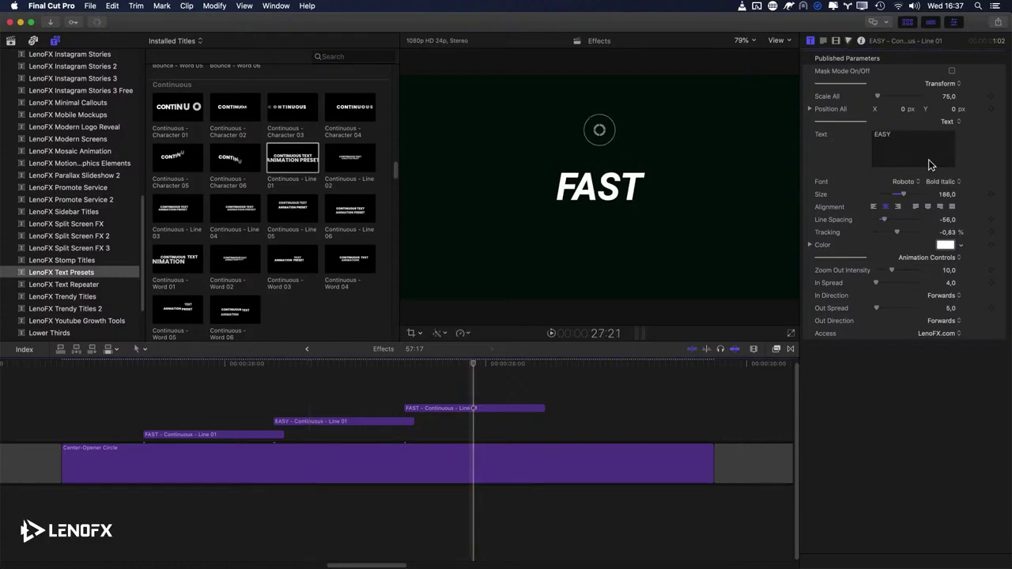
{"action": "left_click", "coordinate": [901, 136]}
{"action": "type", "text": "POWERFUL"}
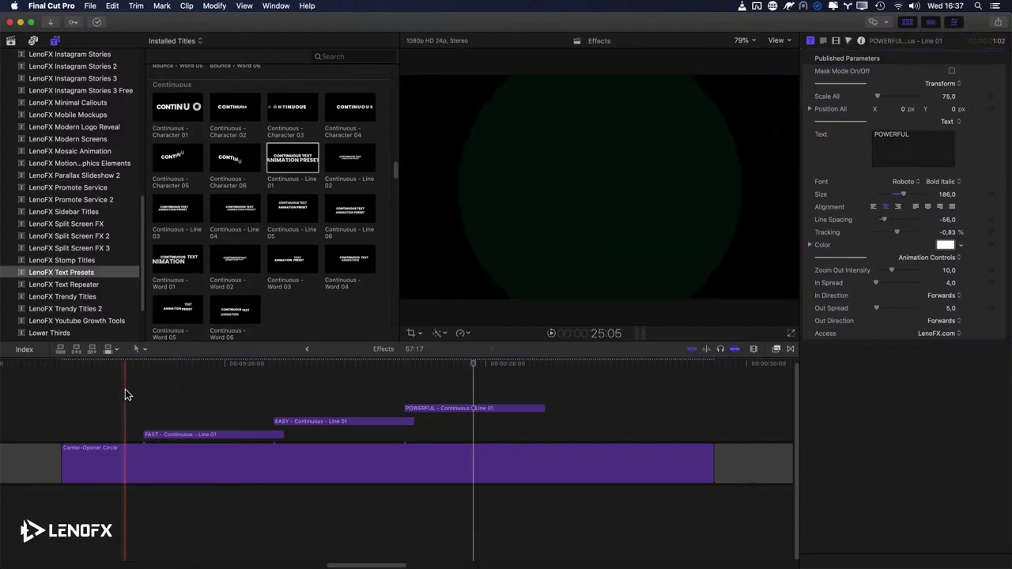
{"action": "left_click", "coordinate": [153, 368]}
{"action": "key", "text": "space"}
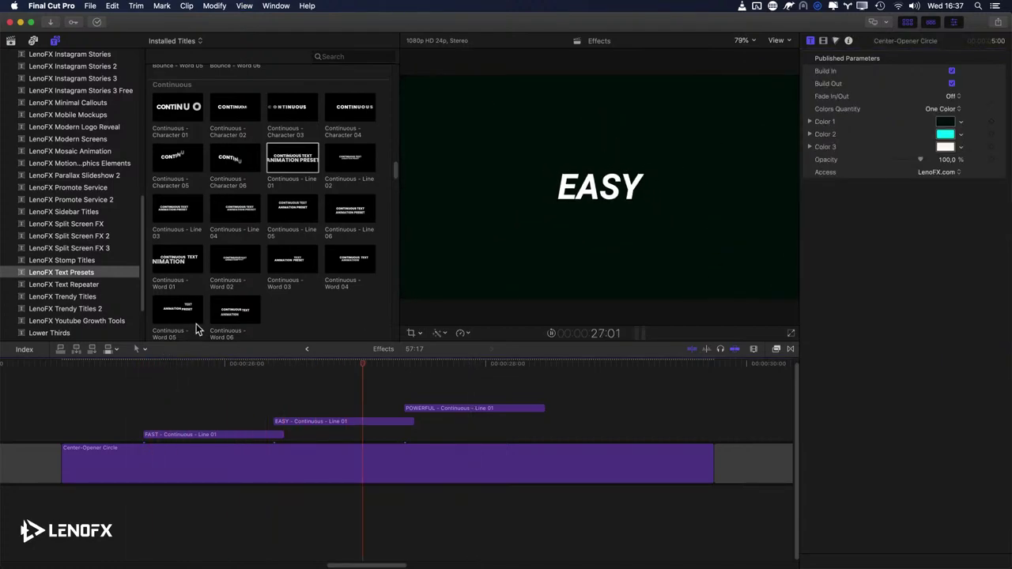
{"action": "left_click", "coordinate": [521, 406]}
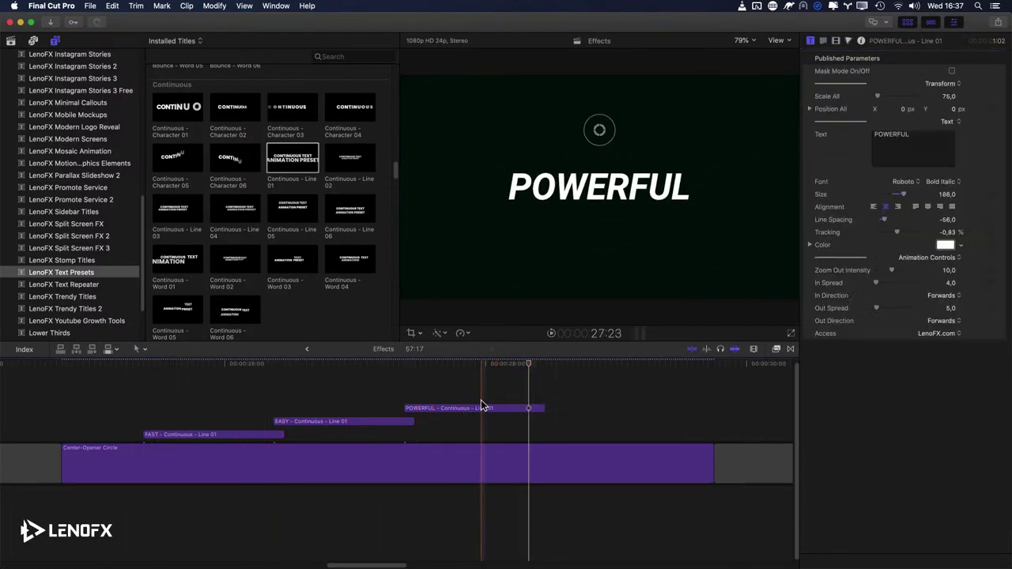
{"action": "left_click", "coordinate": [211, 436]}
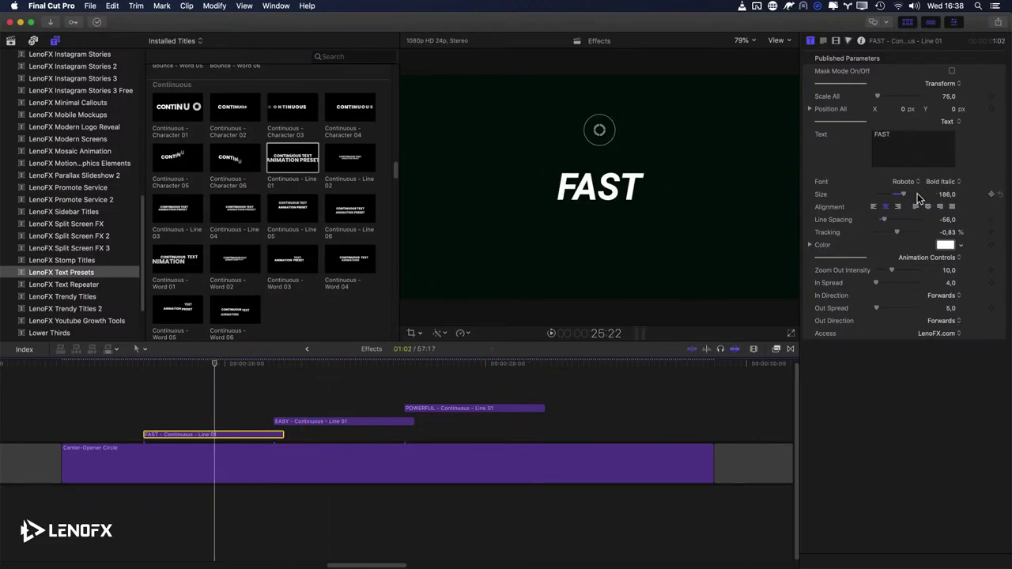
Step: Colour the FAST text red and the EASY text cyan
{"action": "left_click", "coordinate": [946, 246]}
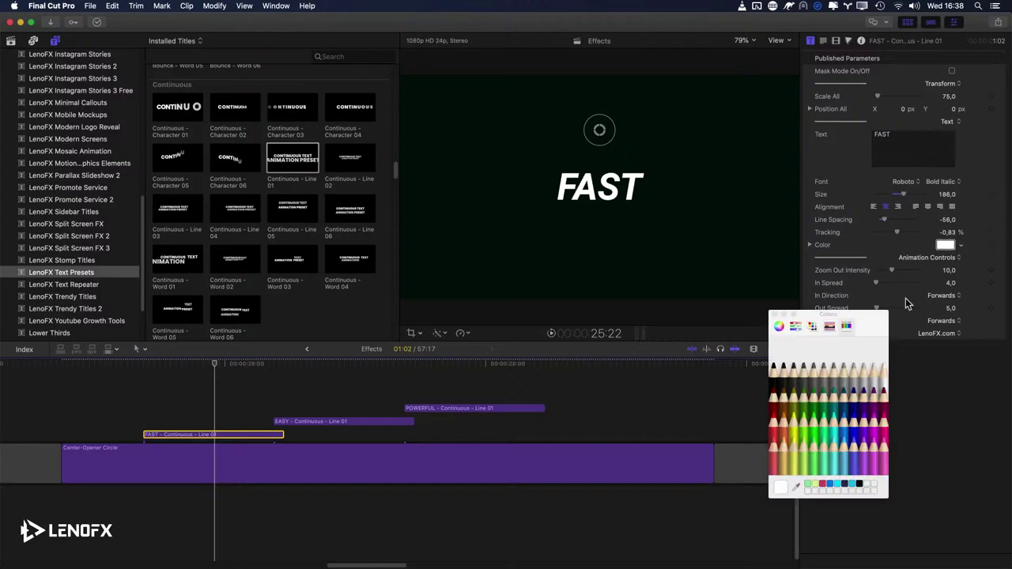
{"action": "left_click", "coordinate": [812, 484]}
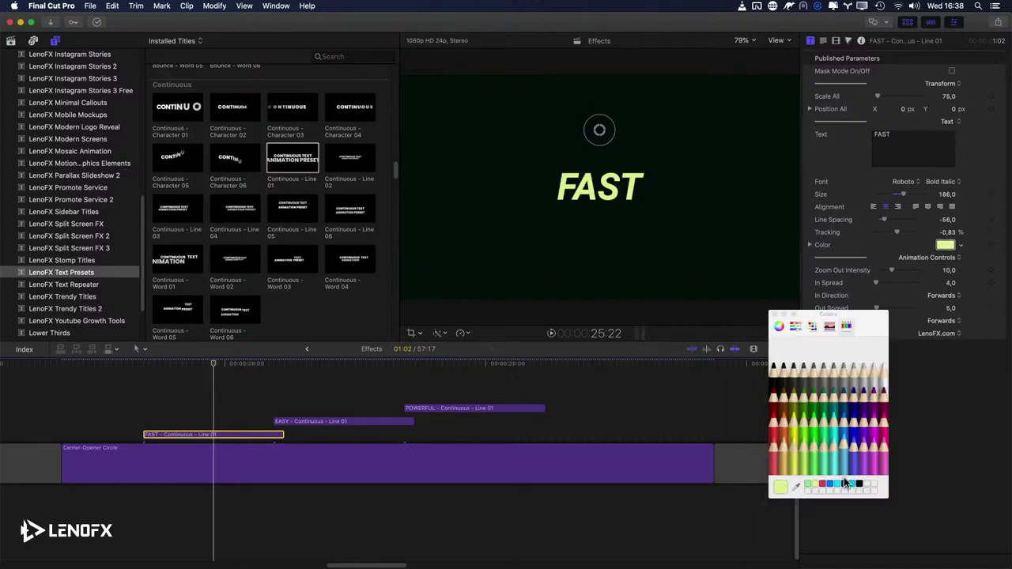
{"action": "left_click", "coordinate": [822, 486]}
{"action": "left_click", "coordinate": [342, 423]}
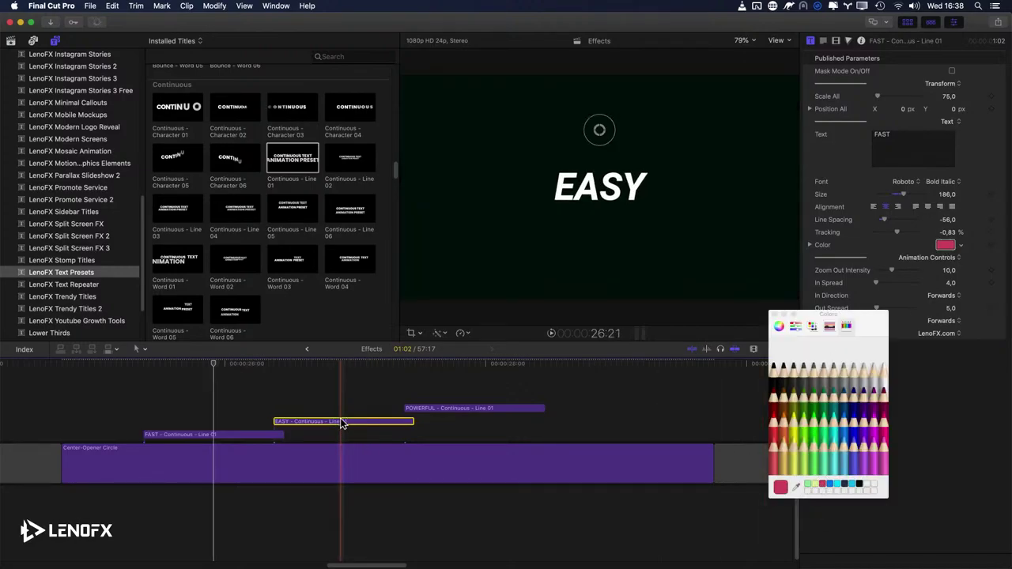
{"action": "left_click", "coordinate": [343, 372]}
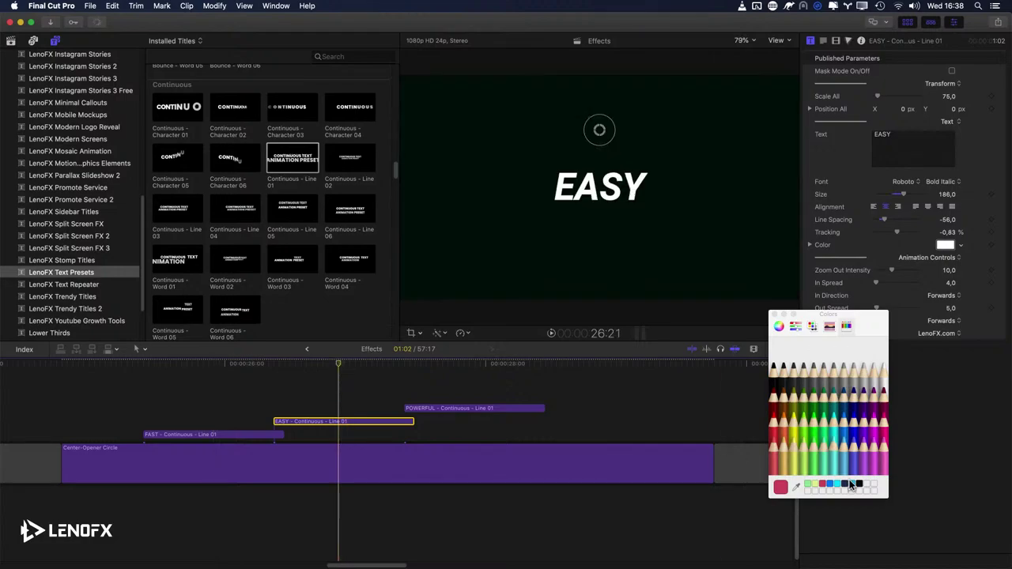
{"action": "left_click", "coordinate": [851, 485]}
{"action": "left_click", "coordinate": [345, 375]}
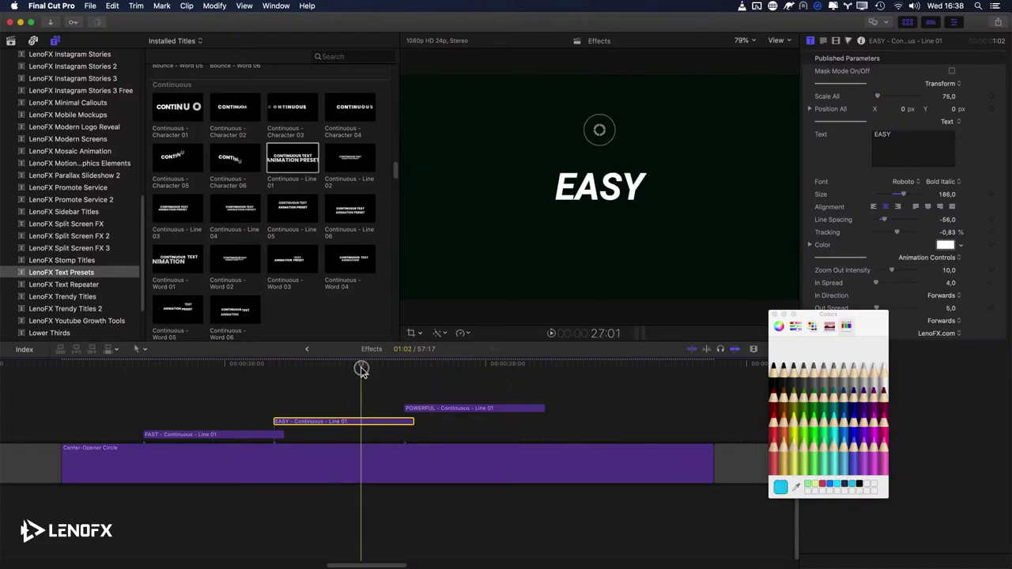
{"action": "left_click", "coordinate": [944, 246]}
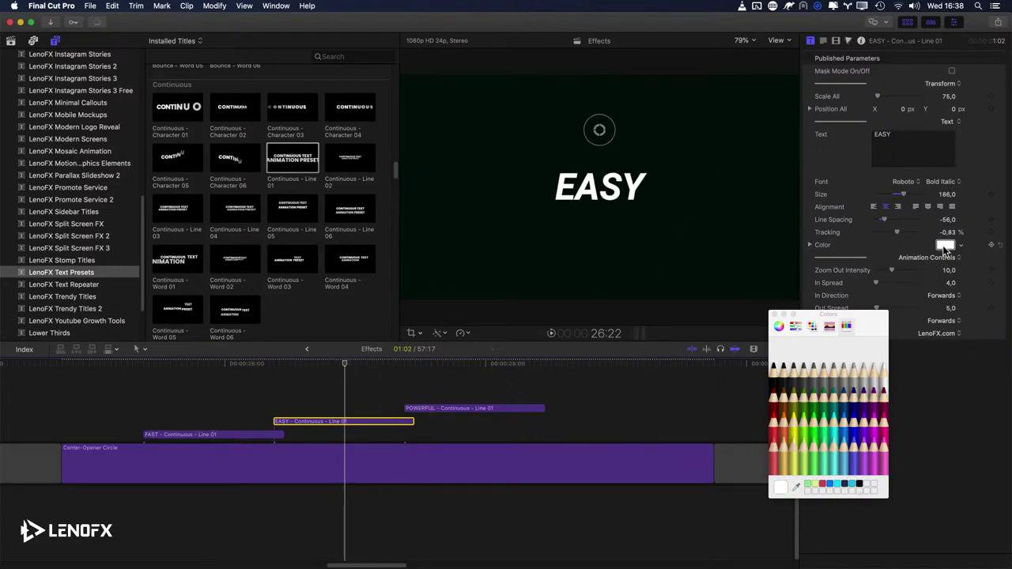
{"action": "left_click", "coordinate": [842, 485]}
Step: Colour the POWERFUL text green and close the Colors window
{"action": "left_click", "coordinate": [470, 409]}
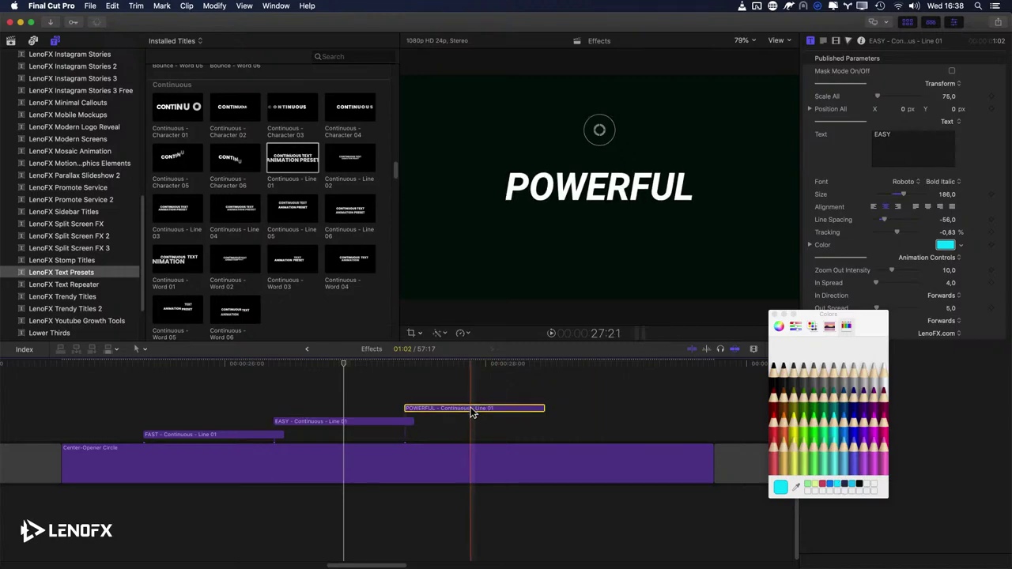
{"action": "left_click_drag", "start_coordinate": [467, 365], "coordinate": [467, 369]}
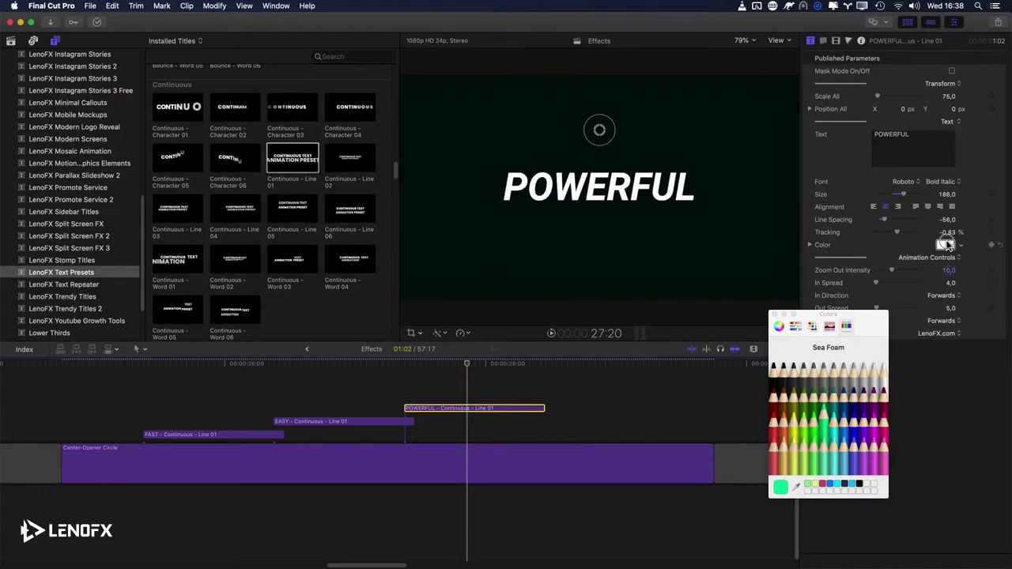
{"action": "left_click", "coordinate": [836, 362]}
{"action": "left_click", "coordinate": [813, 432]}
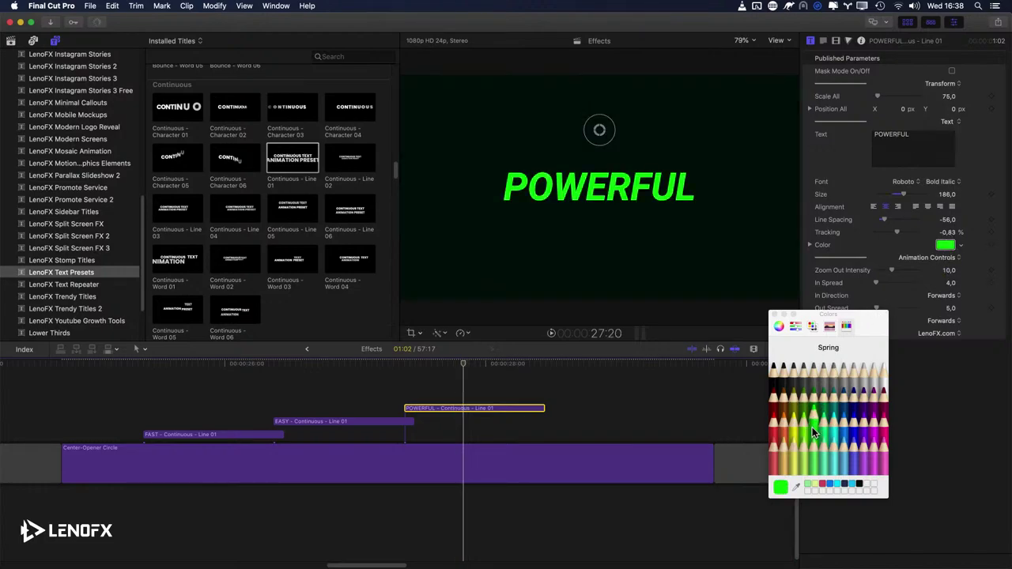
{"action": "left_click", "coordinate": [774, 316]}
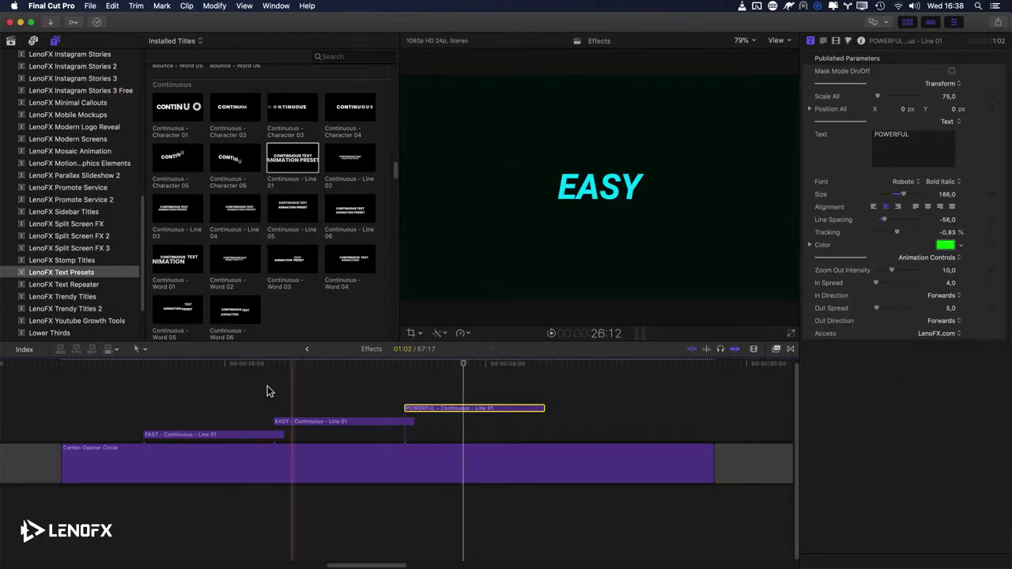
Step: Play back the recoloured titles and select FAST, EASY and POWERFUL together
{"action": "key", "text": "space"}
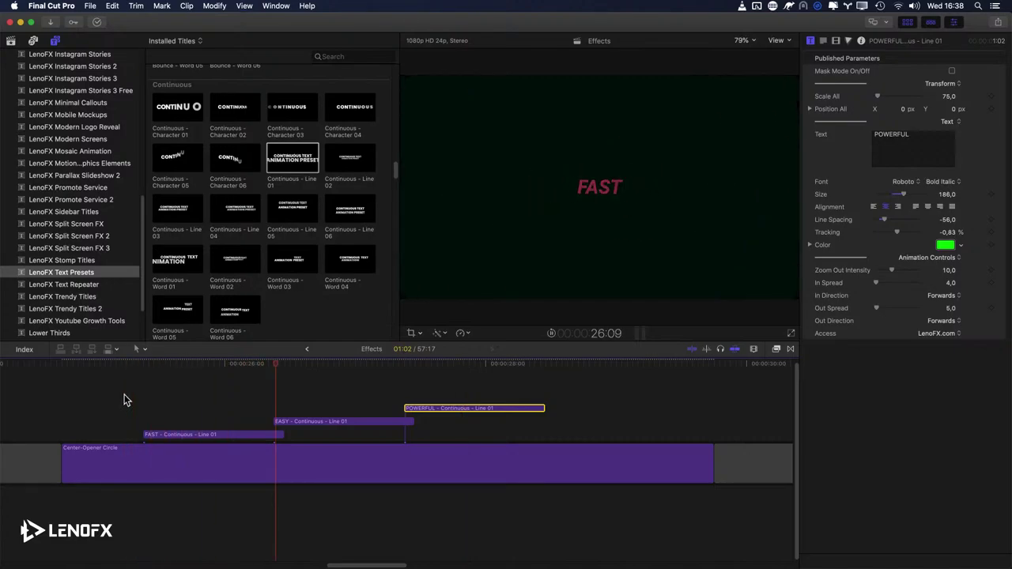
{"action": "key", "text": "space"}
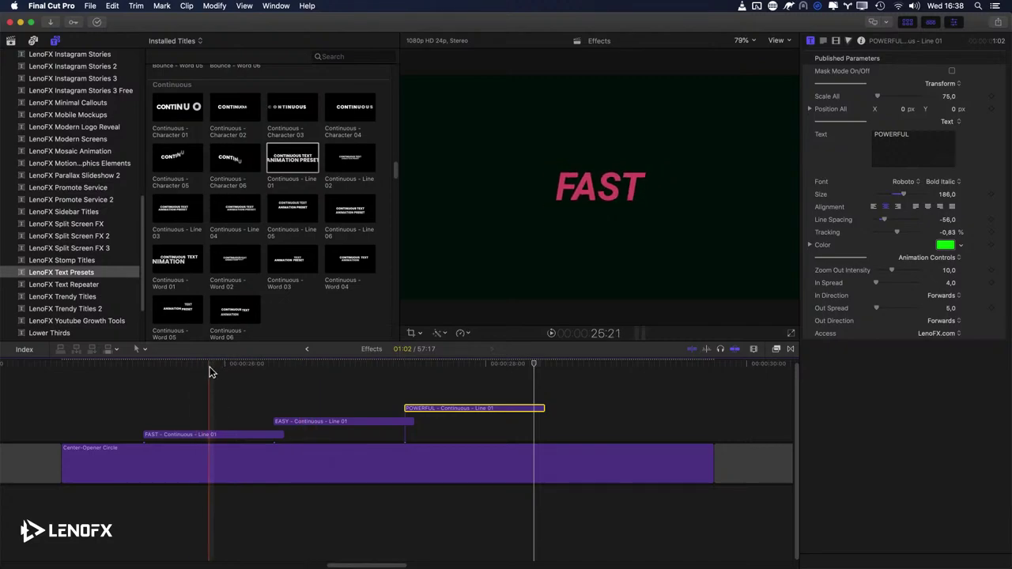
{"action": "key", "text": "space"}
{"action": "left_click_drag", "start_coordinate": [207, 380], "coordinate": [473, 441]}
Step: Nest the three titles into compound clip Effects Clip 17 and show the Effects browser
{"action": "right_click", "coordinate": [465, 411]}
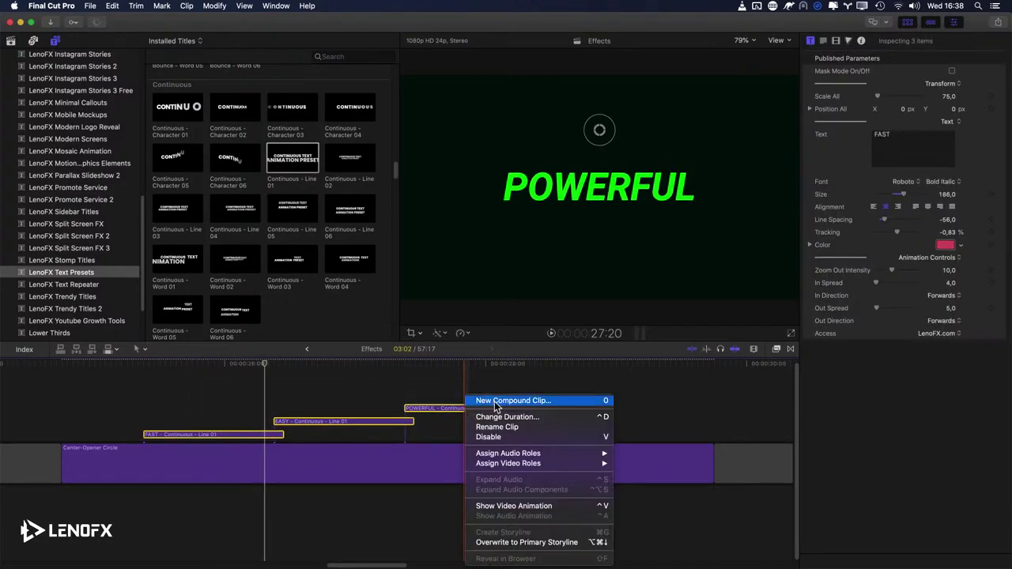
{"action": "left_click", "coordinate": [496, 403]}
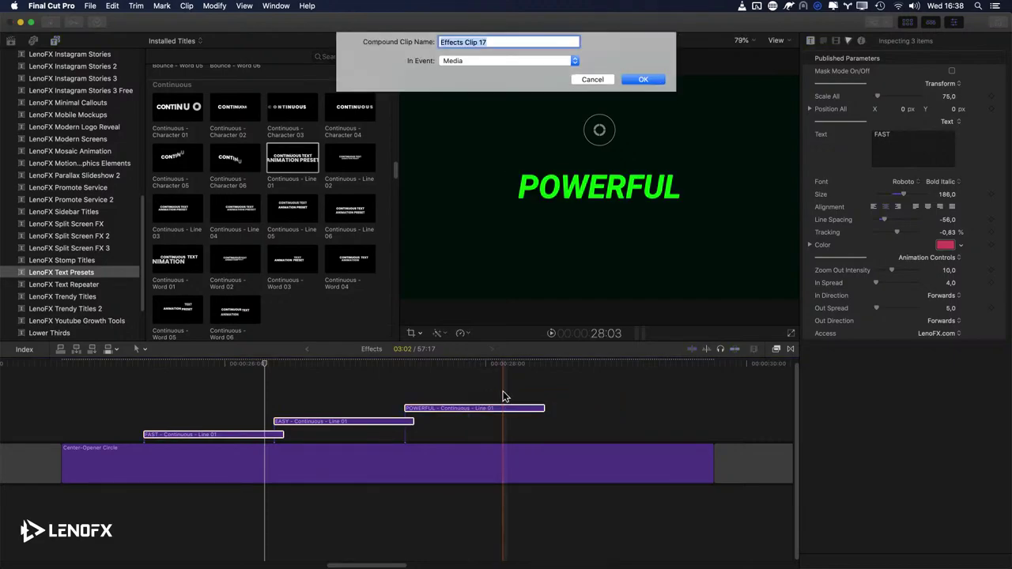
{"action": "key", "text": "Return"}
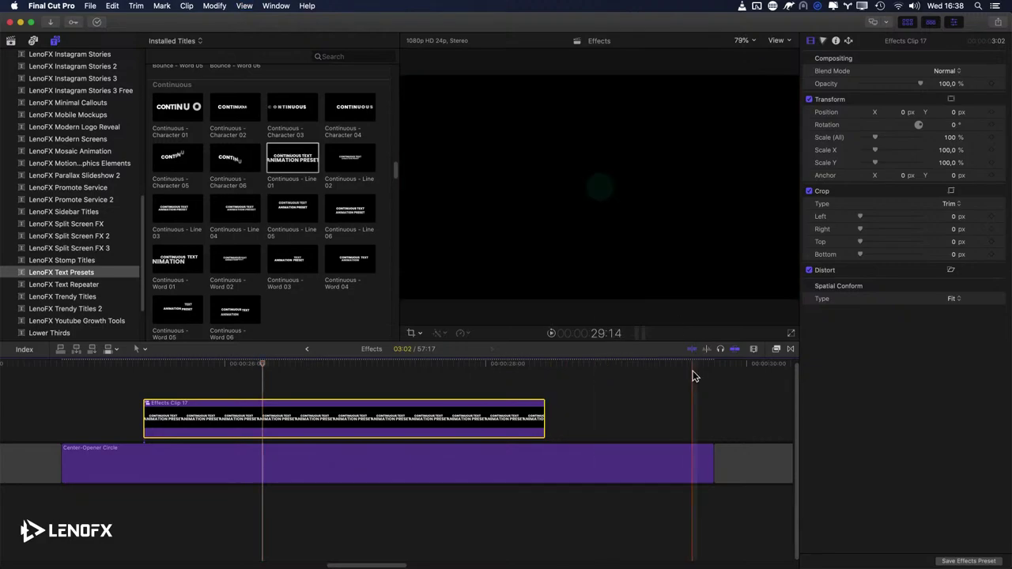
{"action": "key", "text": "super+5"}
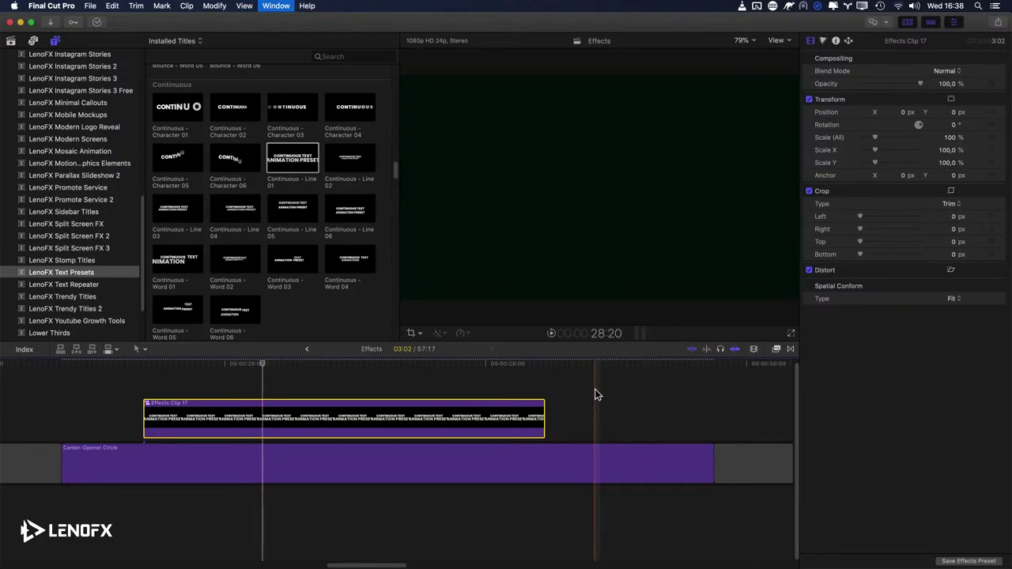
{"action": "scroll", "coordinate": [650, 468], "scroll_direction": "down", "scroll_amount": 1}
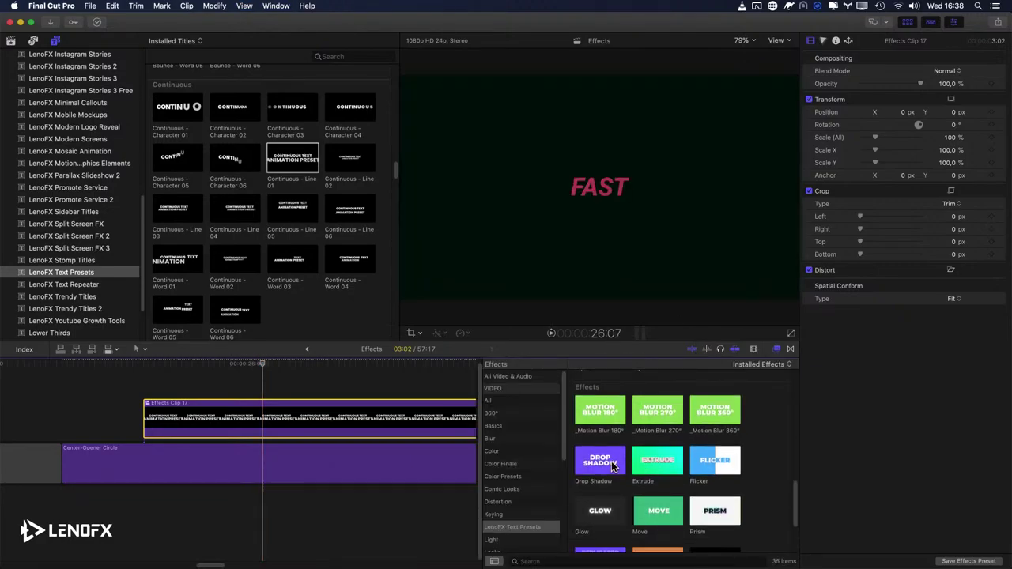
{"action": "left_click_drag", "start_coordinate": [664, 466], "coordinate": [368, 427]}
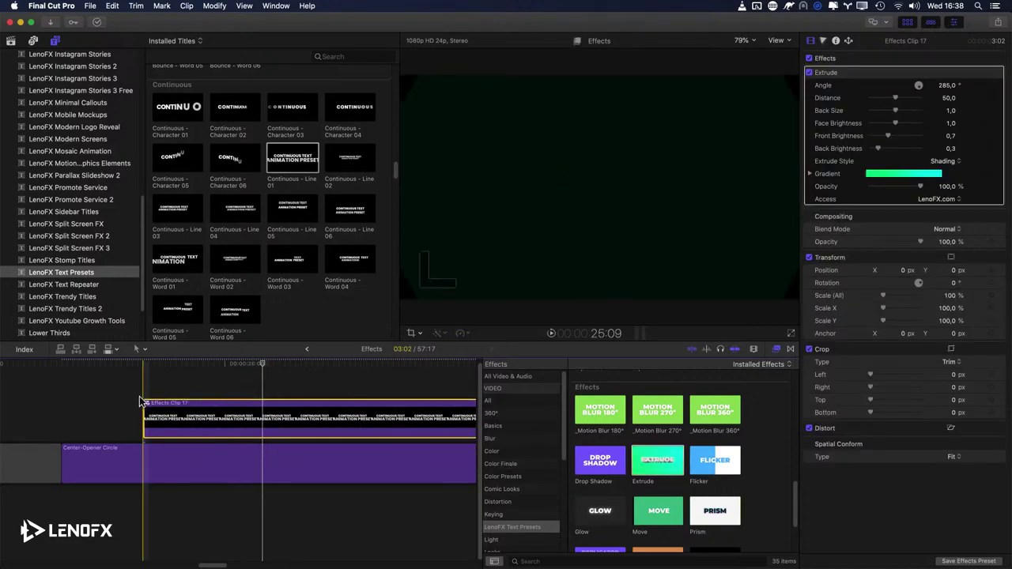
{"action": "key", "text": "space"}
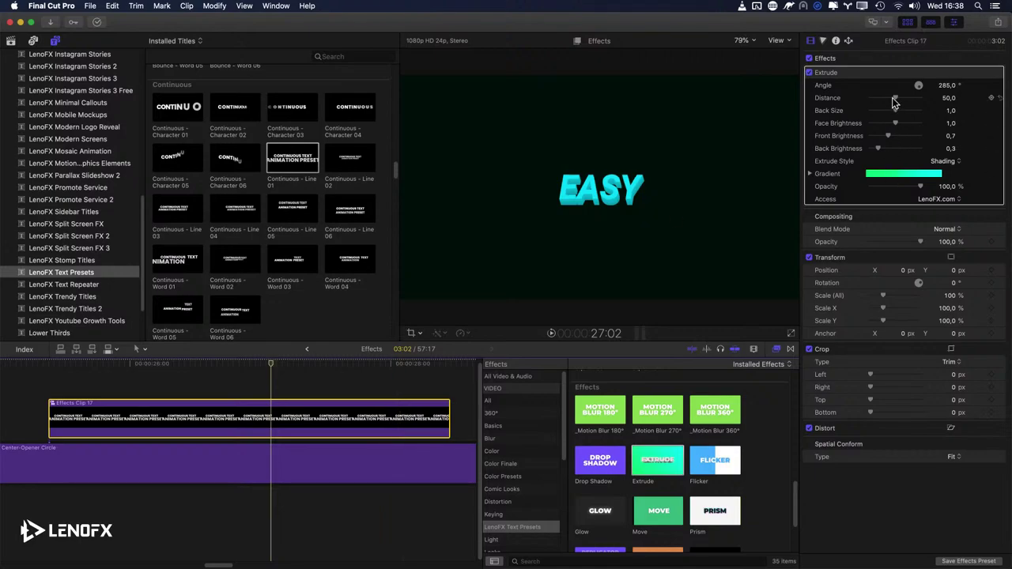
{"action": "left_click_drag", "start_coordinate": [893, 101], "coordinate": [942, 87]}
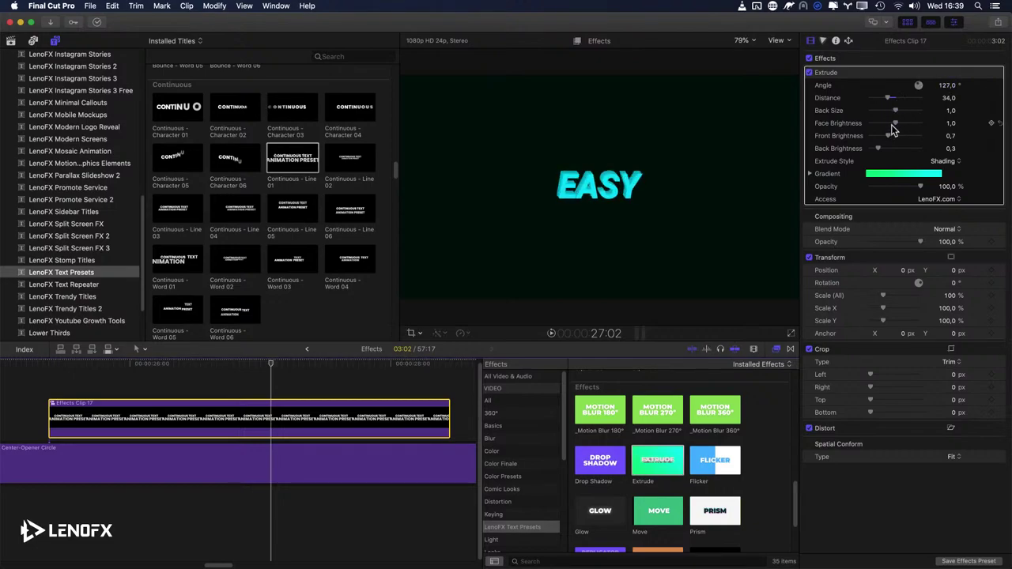
{"action": "mouse_move", "coordinate": [888, 129]}
{"action": "left_mouse_down"}
{"action": "mouse_move", "coordinate": [902, 137]}
{"action": "mouse_move", "coordinate": [870, 140]}
{"action": "mouse_move", "coordinate": [886, 141]}
{"action": "left_mouse_up"}
{"action": "left_click", "coordinate": [882, 84]}
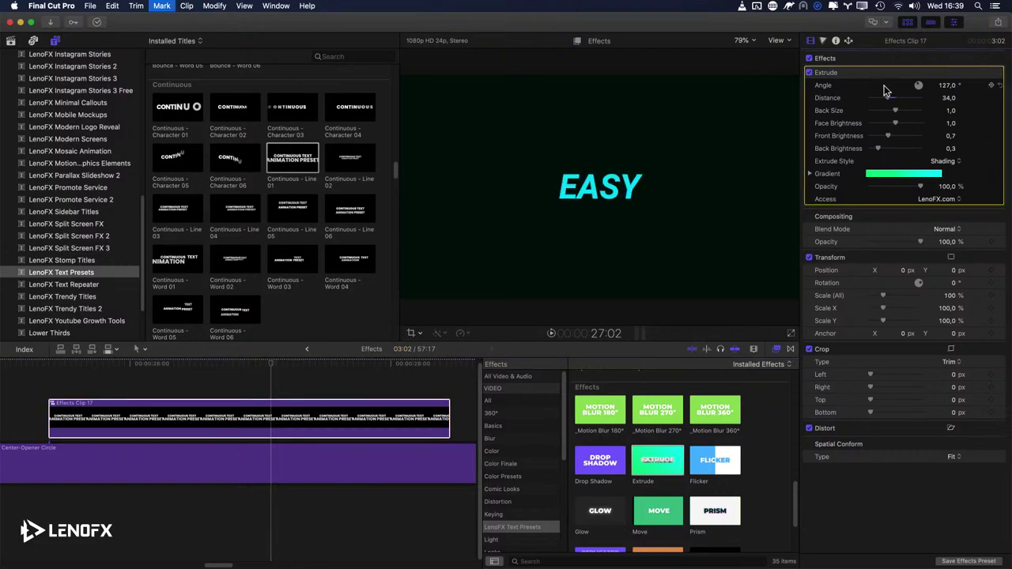
{"action": "key", "text": "Delete"}
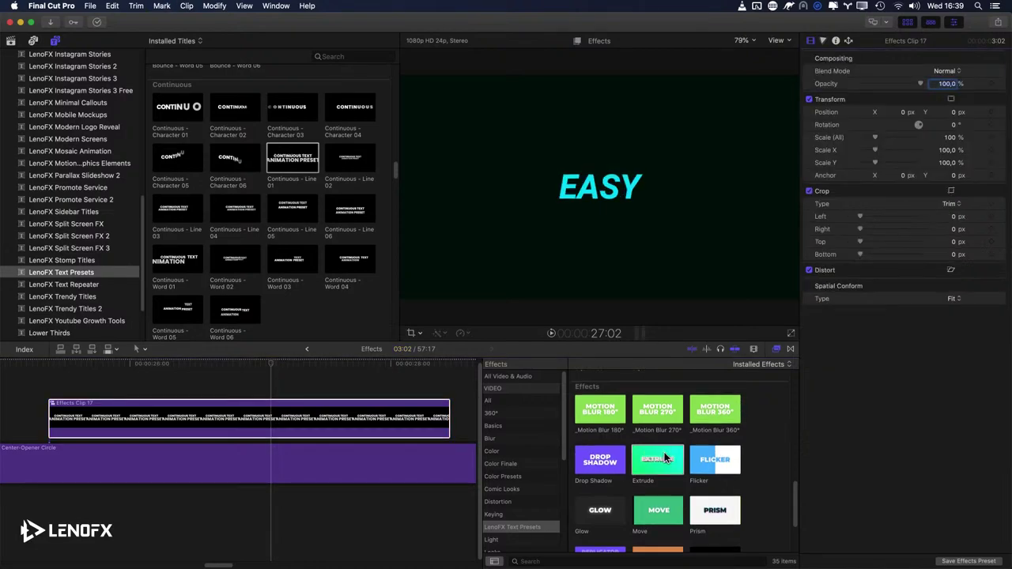
Step: Apply Flicker at 100% amount and 1.84 frequency, then add Glow to the title clip
{"action": "left_click_drag", "start_coordinate": [717, 466], "coordinate": [272, 419]}
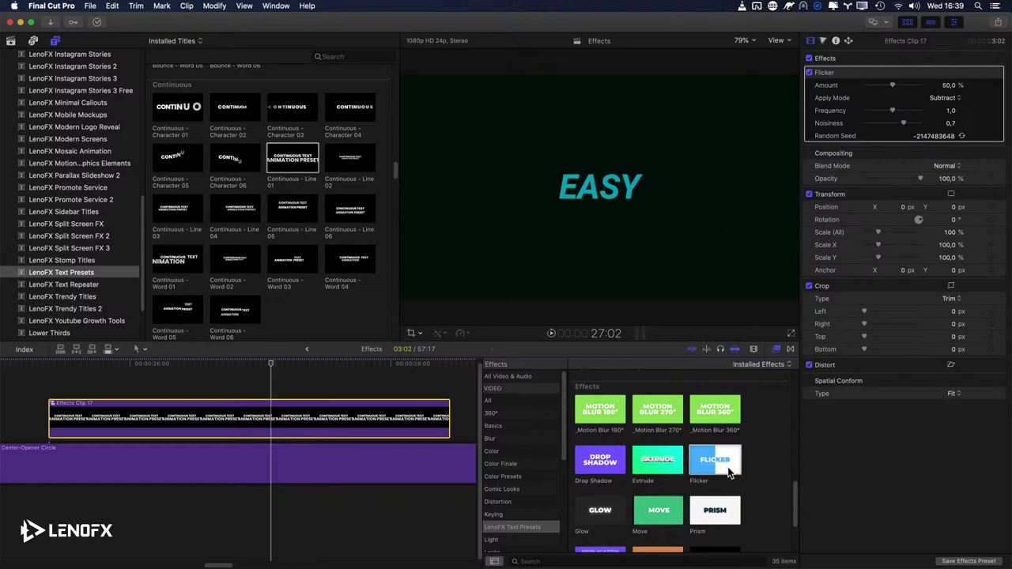
{"action": "key", "text": "shift+slash"}
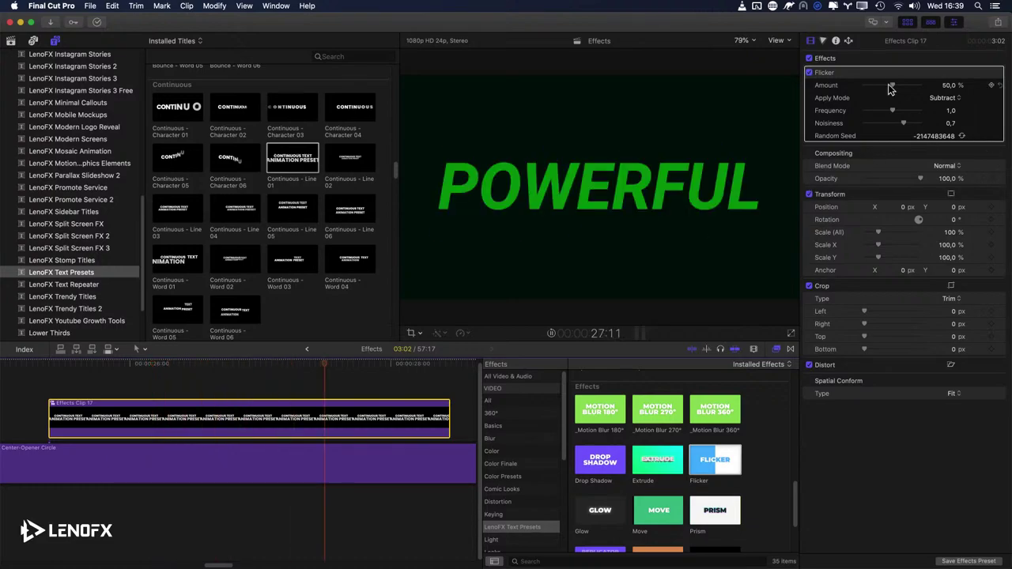
{"action": "left_click_drag", "start_coordinate": [890, 87], "coordinate": [947, 90]}
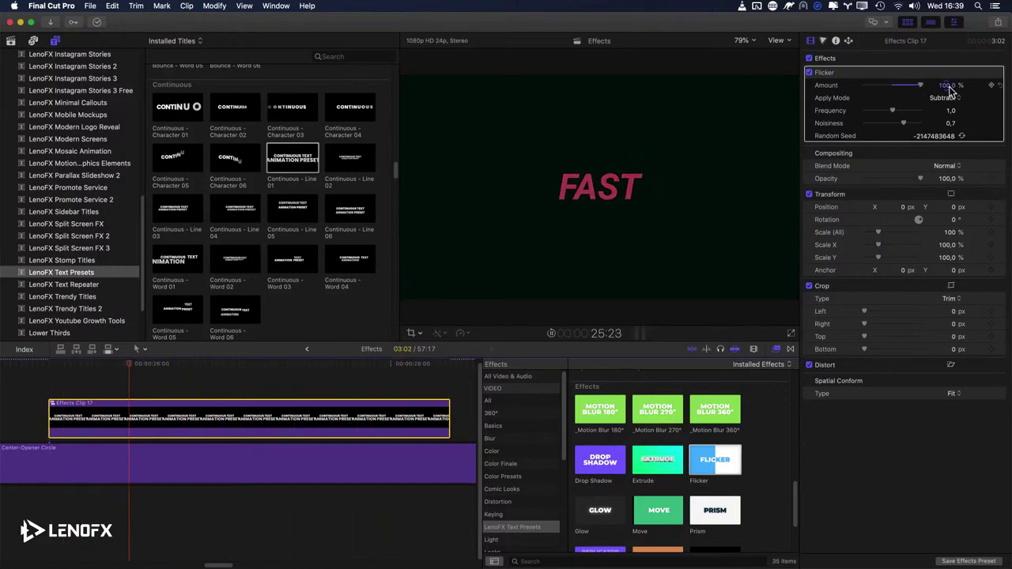
{"action": "left_click_drag", "start_coordinate": [892, 111], "coordinate": [904, 111]}
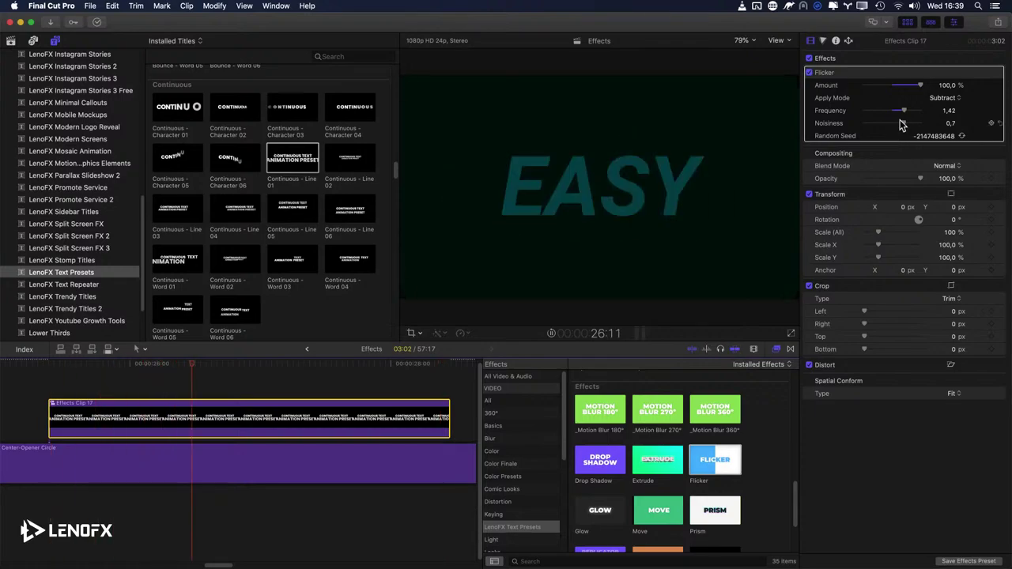
{"action": "mouse_move", "coordinate": [904, 111]}
{"action": "left_mouse_down"}
{"action": "mouse_move", "coordinate": [915, 111]}
{"action": "mouse_move", "coordinate": [915, 125]}
{"action": "left_mouse_up"}
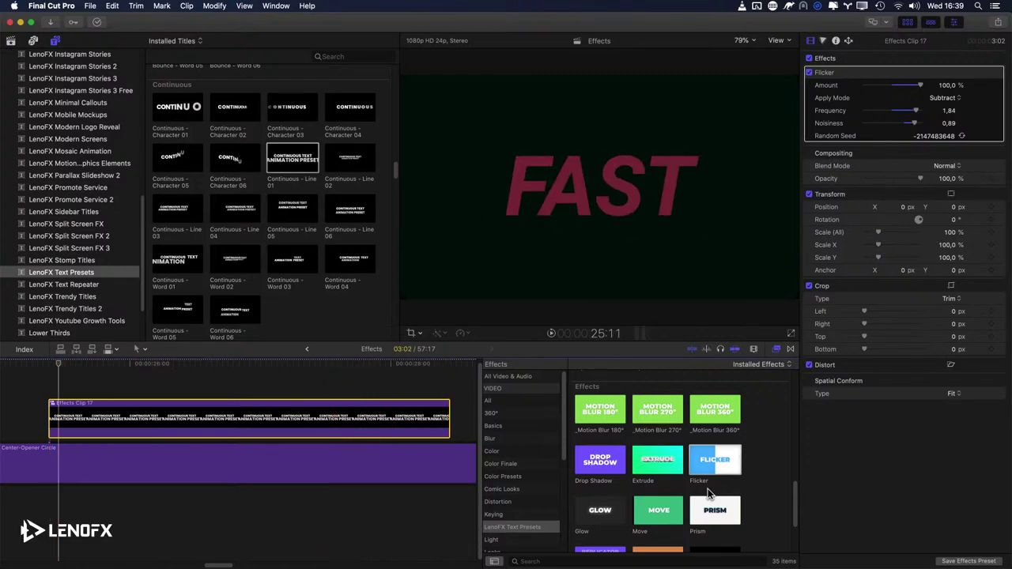
{"action": "scroll", "coordinate": [709, 494], "scroll_direction": "down", "scroll_amount": 2}
{"action": "left_click_drag", "start_coordinate": [589, 463], "coordinate": [402, 424]}
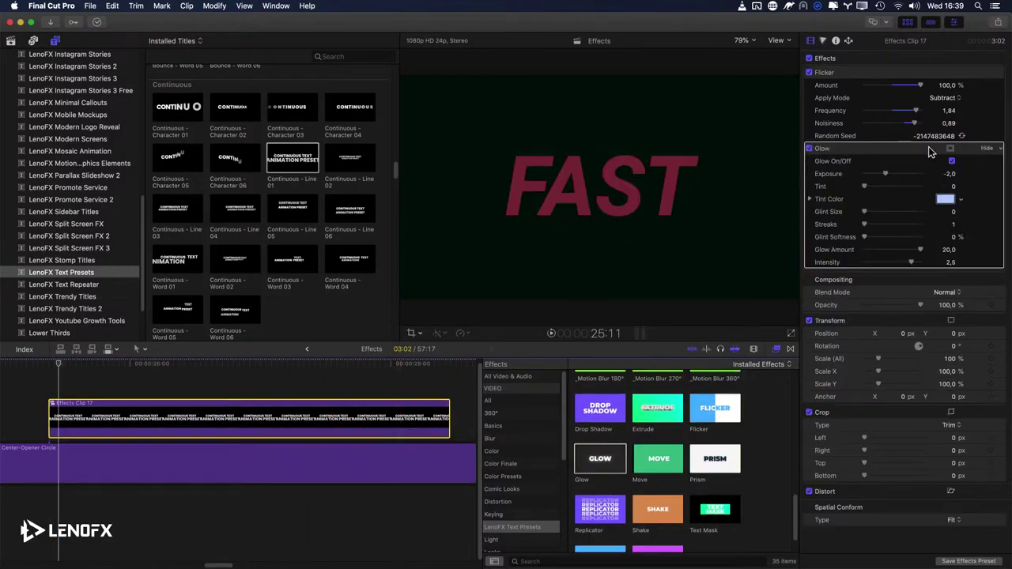
Step: Enable Glow and open the compound clip to select the FAST title
{"action": "left_click", "coordinate": [808, 148]}
{"action": "key", "text": "super+bracketleft"}
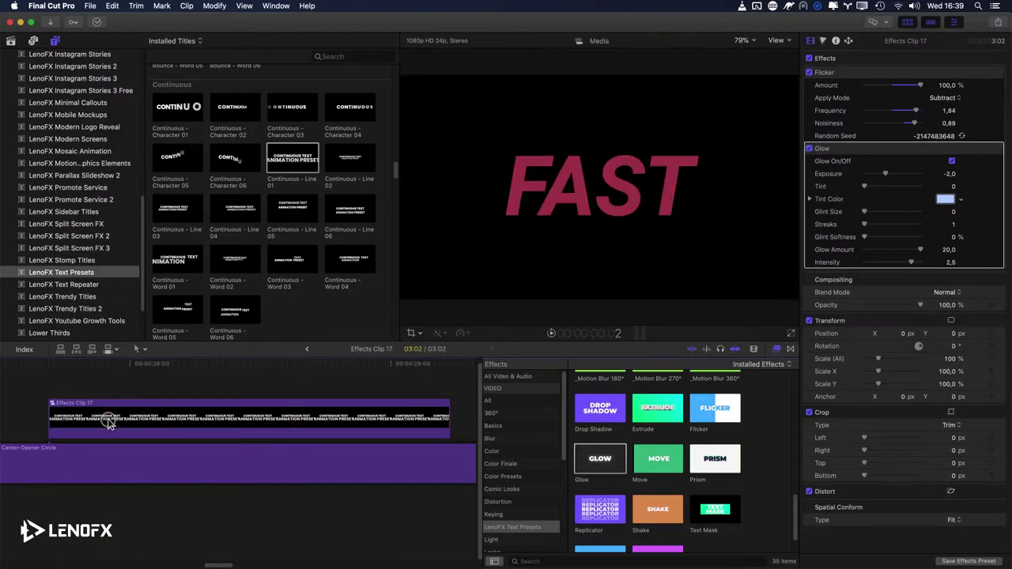
{"action": "left_click", "coordinate": [66, 365]}
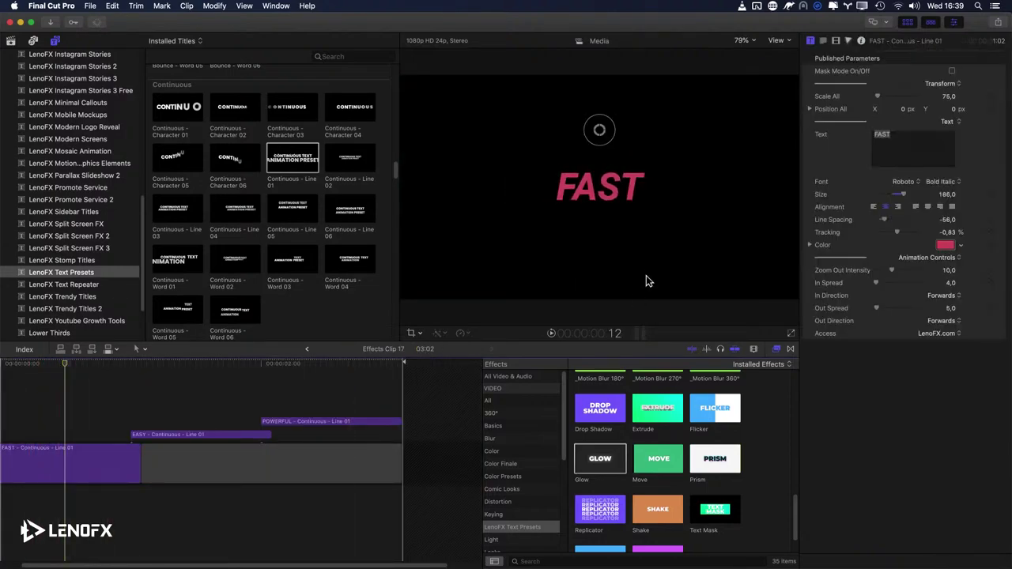
Step: Recolour FAST to Strawberry pink and return to the Effects project timeline
{"action": "left_click", "coordinate": [944, 245]}
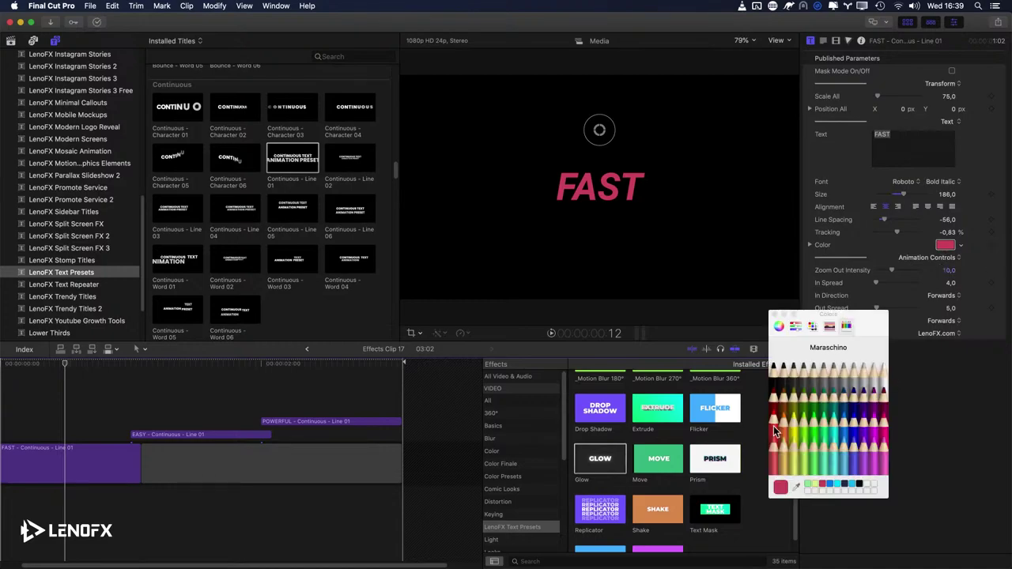
{"action": "left_click", "coordinate": [874, 428]}
{"action": "left_click", "coordinate": [879, 427]}
{"action": "left_click", "coordinate": [774, 314]}
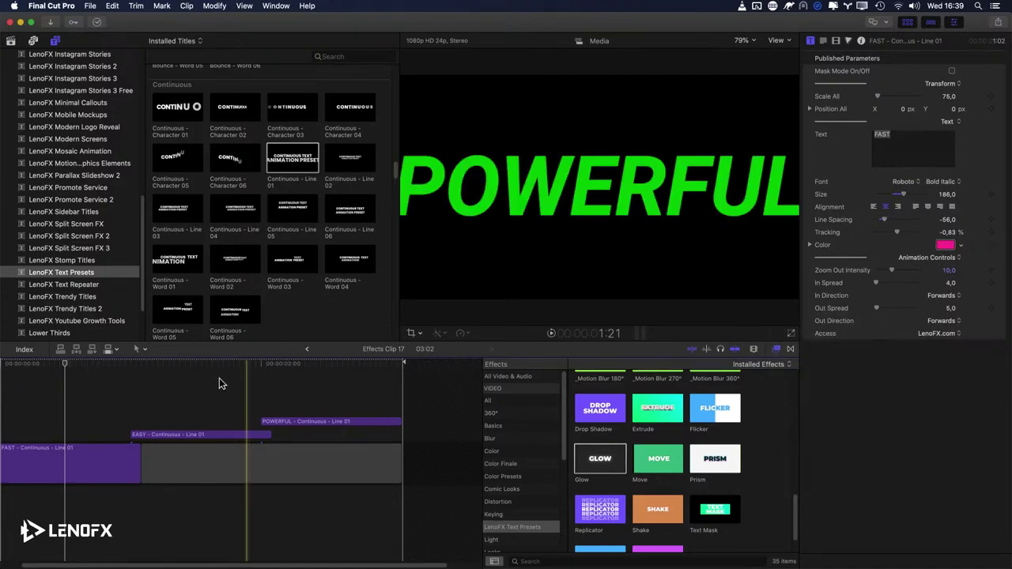
{"action": "left_click", "coordinate": [307, 349]}
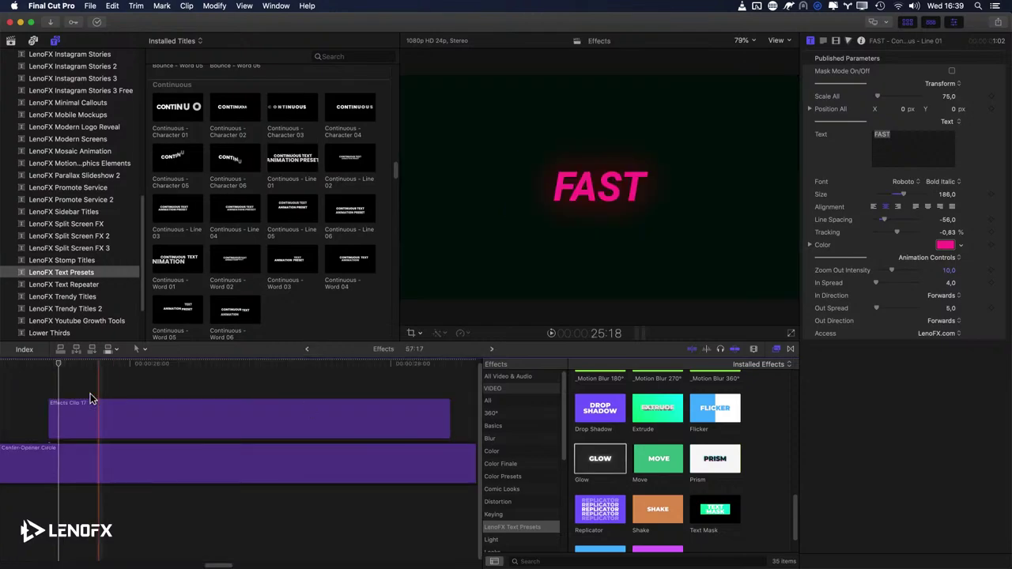
{"action": "left_click", "coordinate": [49, 386]}
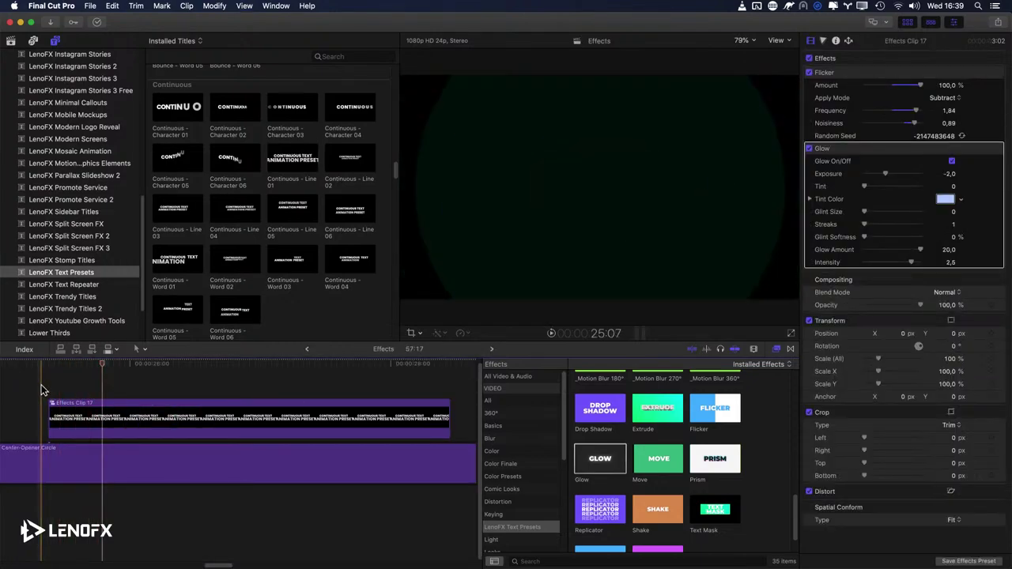
Step: Preview the sequence, select the title clip and adjust the glow's tint and glint settings
{"action": "key", "text": "space"}
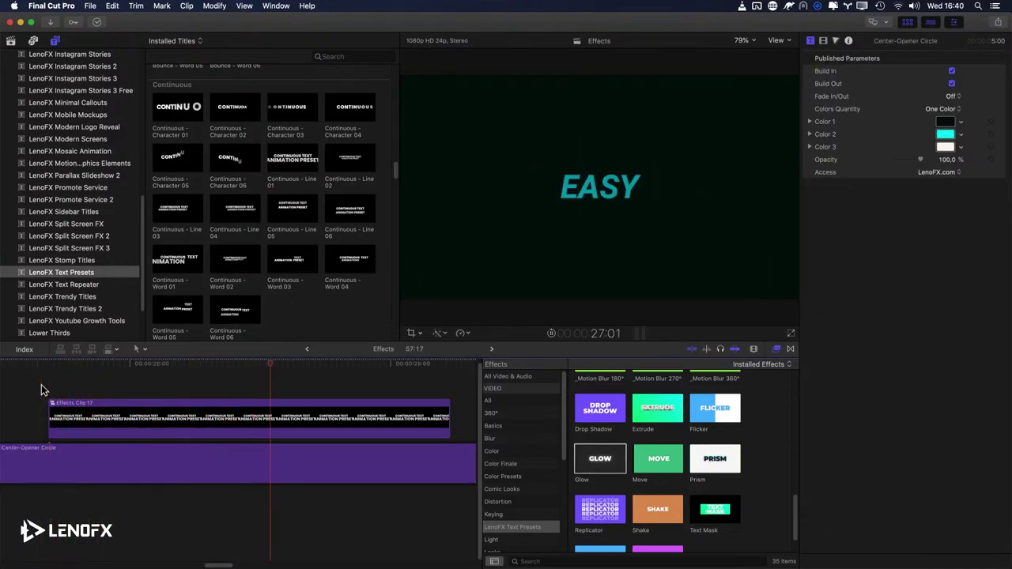
{"action": "key", "text": "space"}
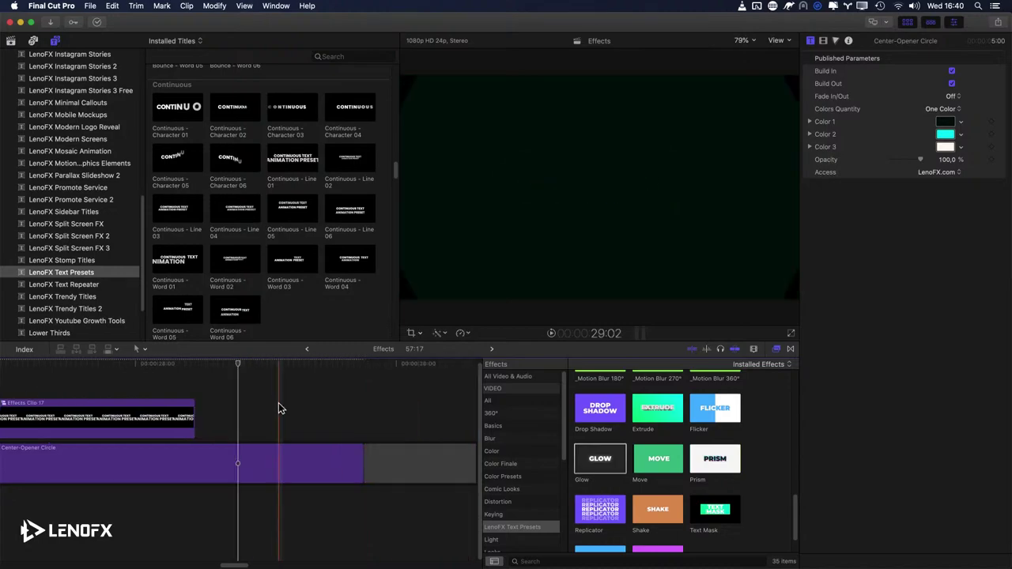
{"action": "key", "text": "shift+z"}
{"action": "left_click_drag", "start_coordinate": [226, 364], "coordinate": [183, 365]}
{"action": "key", "text": "super+equal"}
{"action": "key", "text": "c"}
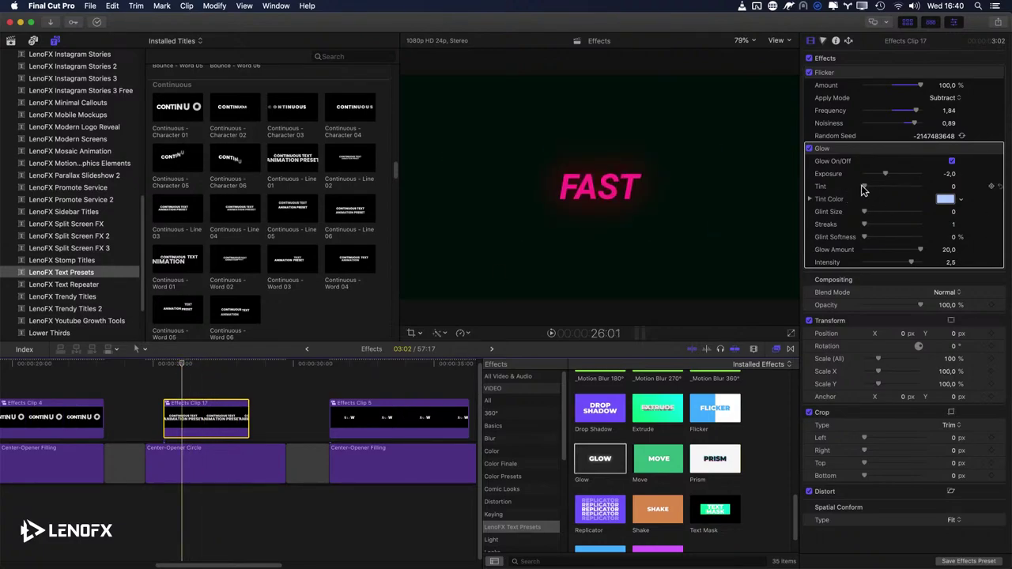
{"action": "left_click_drag", "start_coordinate": [865, 190], "coordinate": [885, 175]}
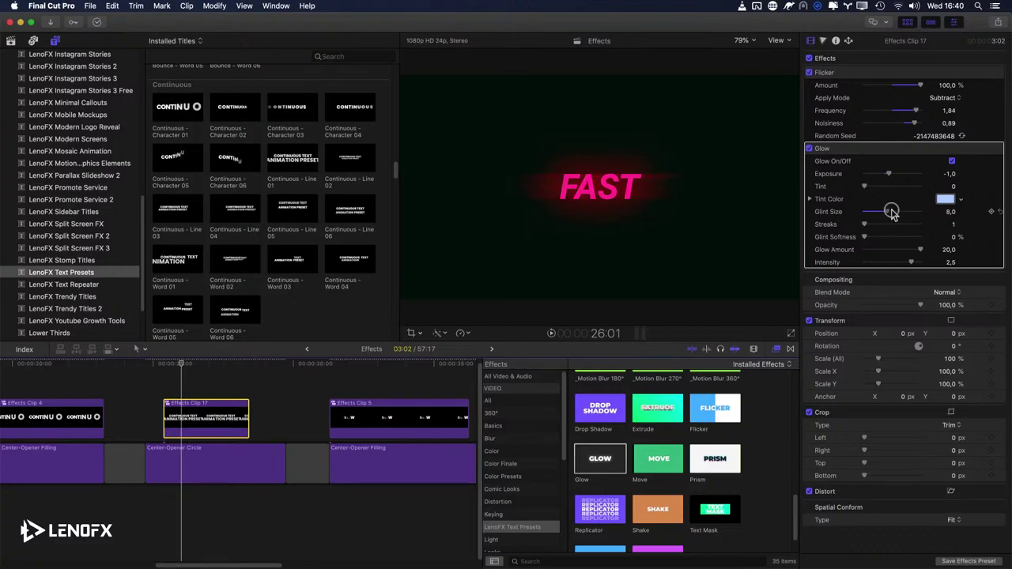
{"action": "mouse_move", "coordinate": [901, 214]}
{"action": "left_mouse_down"}
{"action": "mouse_move", "coordinate": [877, 227]}
{"action": "mouse_move", "coordinate": [915, 236]}
{"action": "mouse_move", "coordinate": [868, 238]}
{"action": "mouse_move", "coordinate": [866, 226]}
{"action": "left_mouse_up"}
Step: Lower the glow amount to 13.2 and apply the Prism effect to the title clip
{"action": "left_click", "coordinate": [948, 252]}
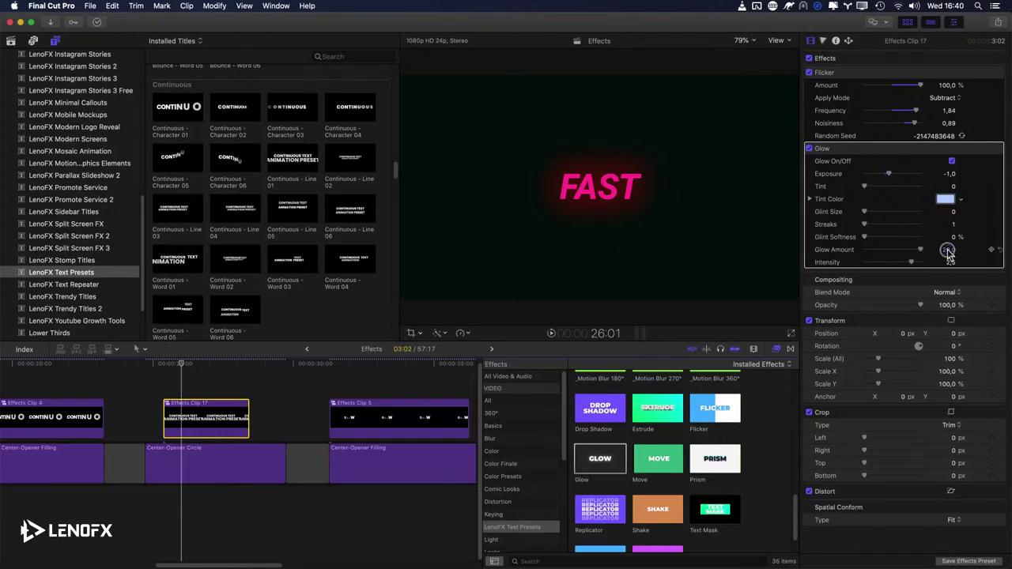
{"action": "left_click_drag", "start_coordinate": [948, 251], "coordinate": [948, 251]}
{"action": "left_click_drag", "start_coordinate": [709, 473], "coordinate": [225, 427]}
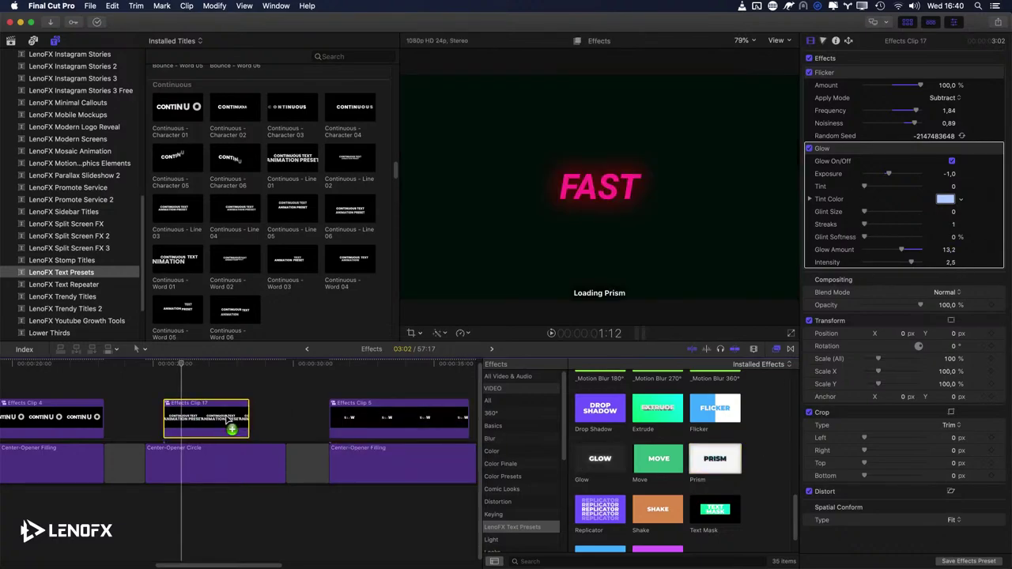
{"action": "left_click", "coordinate": [203, 365]}
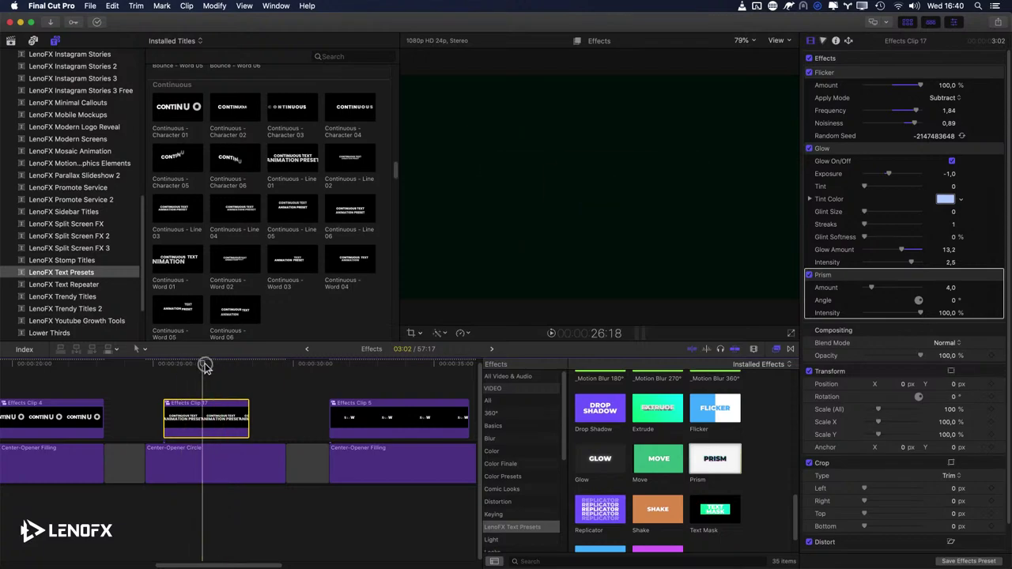
Step: Add the Shake effect below Prism on Effects Clip 17 and play the titles back
{"action": "left_click_drag", "start_coordinate": [204, 366], "coordinate": [214, 367]}
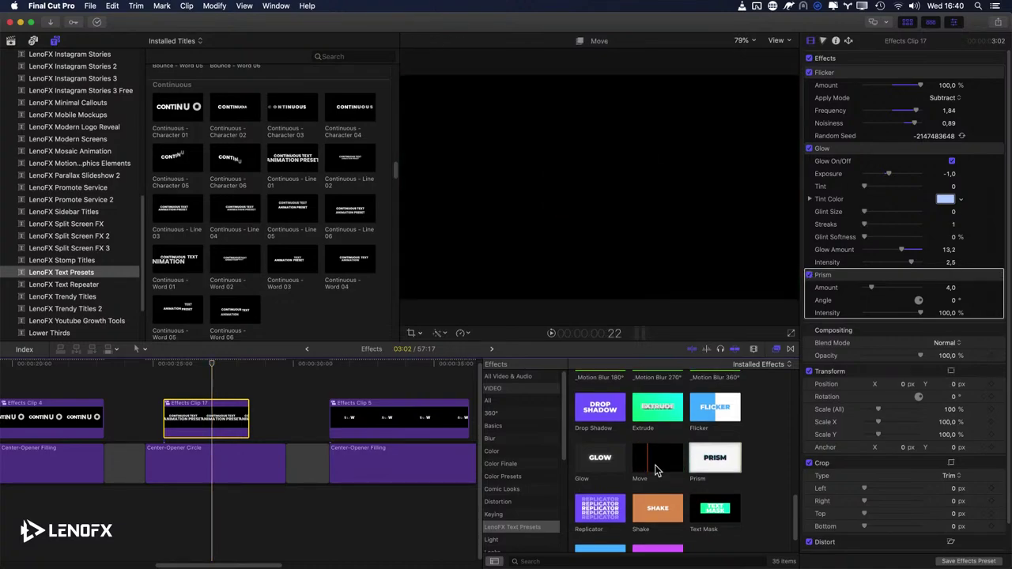
{"action": "scroll", "coordinate": [664, 482], "scroll_direction": "down", "scroll_amount": 1}
{"action": "scroll", "coordinate": [671, 489], "scroll_direction": "down", "scroll_amount": 2}
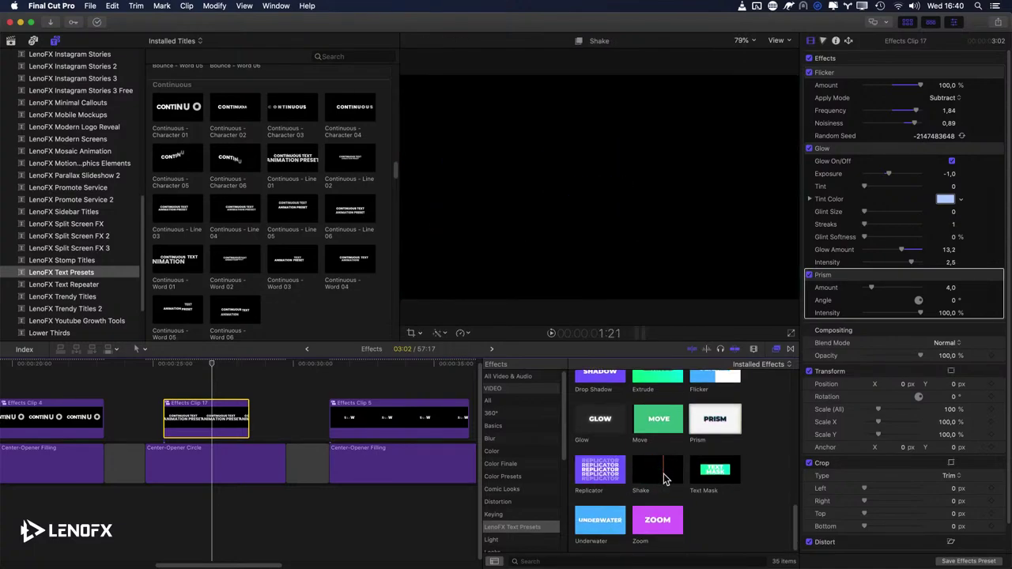
{"action": "left_click_drag", "start_coordinate": [664, 479], "coordinate": [226, 425]}
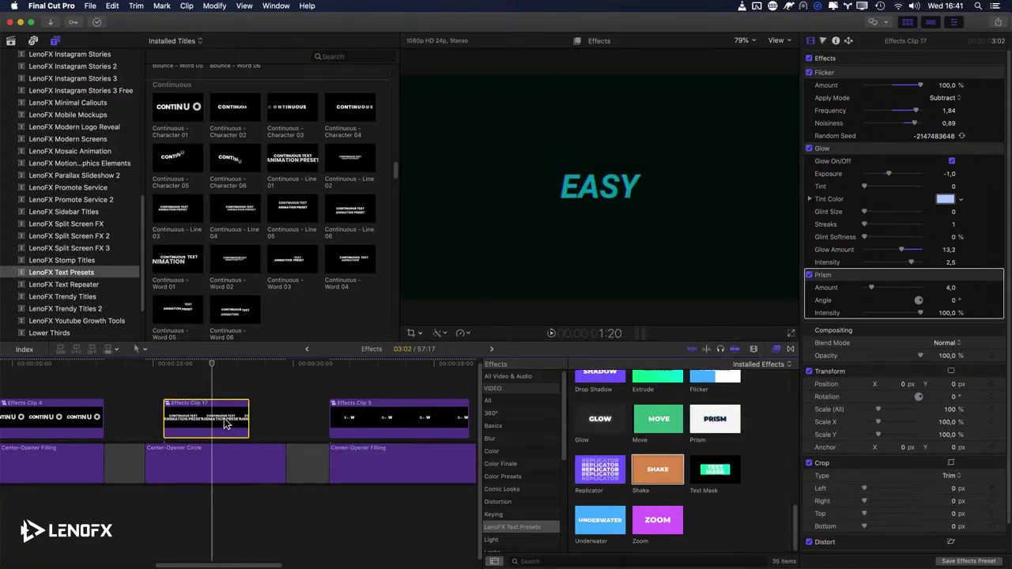
{"action": "key", "text": "space"}
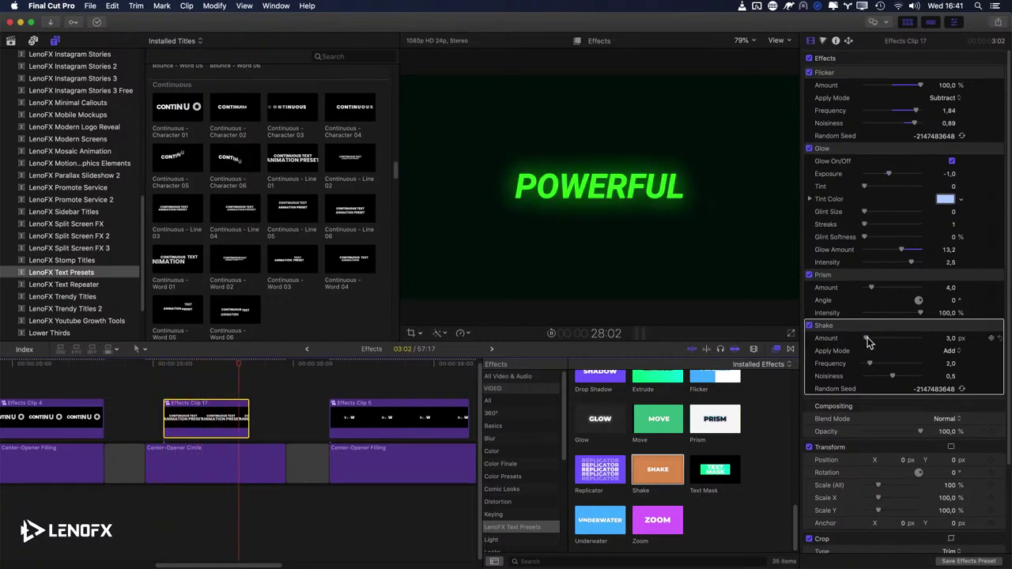
Step: Set the Shake to Add and Subtract mode, adjust frequency and noisiness, randomize the seed, and use 17 px amount
{"action": "left_click_drag", "start_coordinate": [866, 337], "coordinate": [886, 350]}
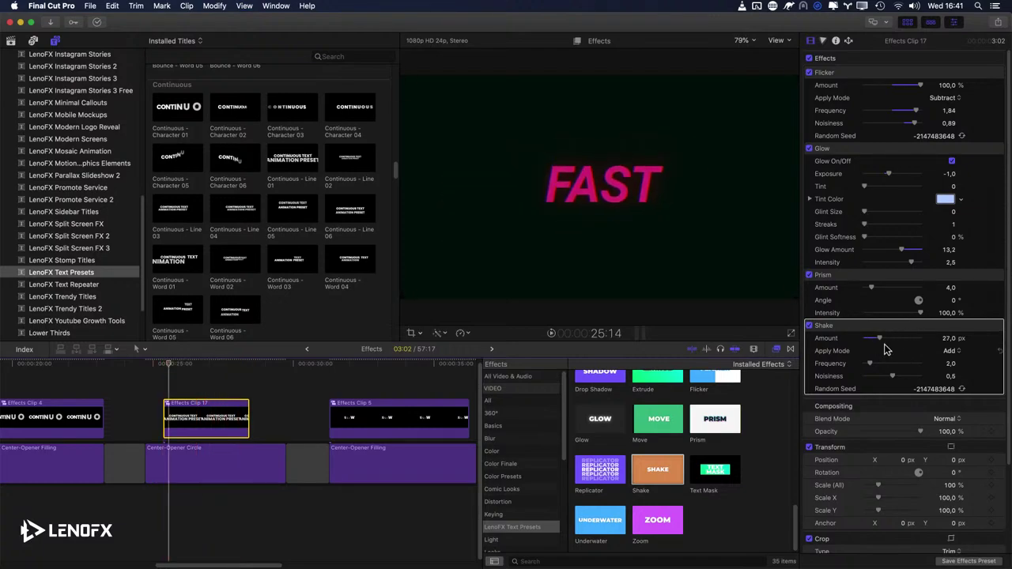
{"action": "left_click", "coordinate": [952, 353]}
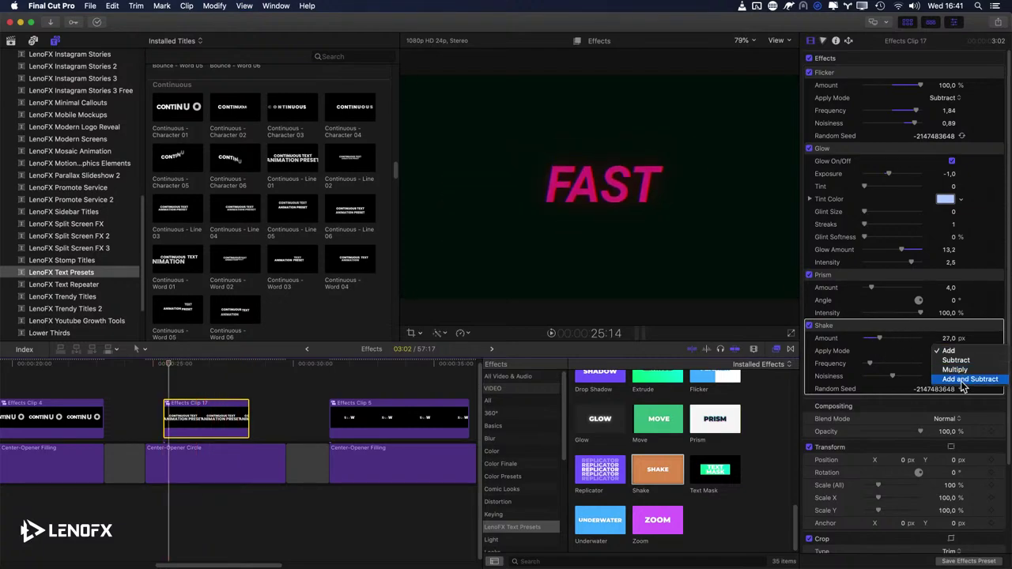
{"action": "left_click", "coordinate": [964, 381]}
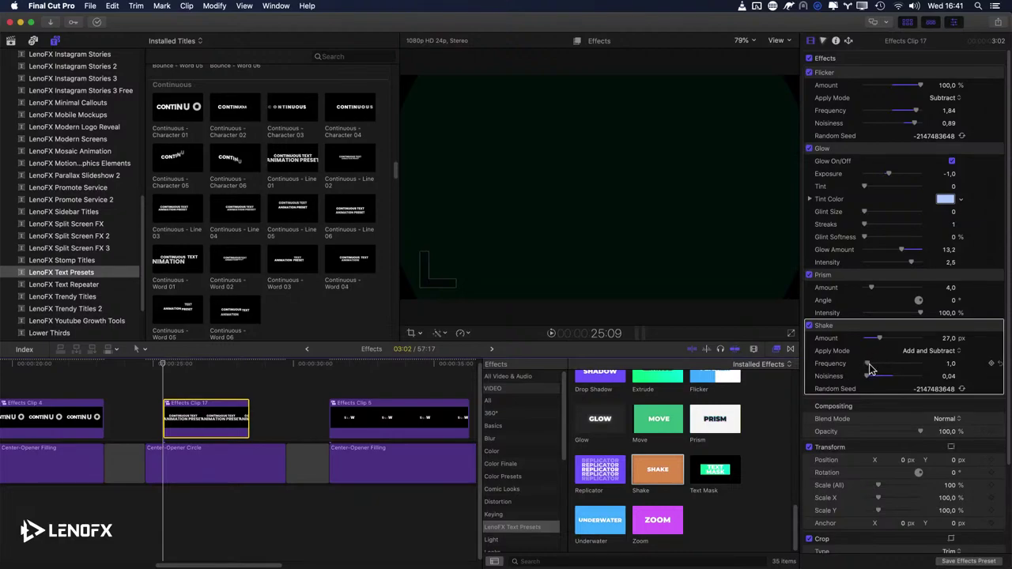
{"action": "left_click_drag", "start_coordinate": [869, 365], "coordinate": [875, 365]}
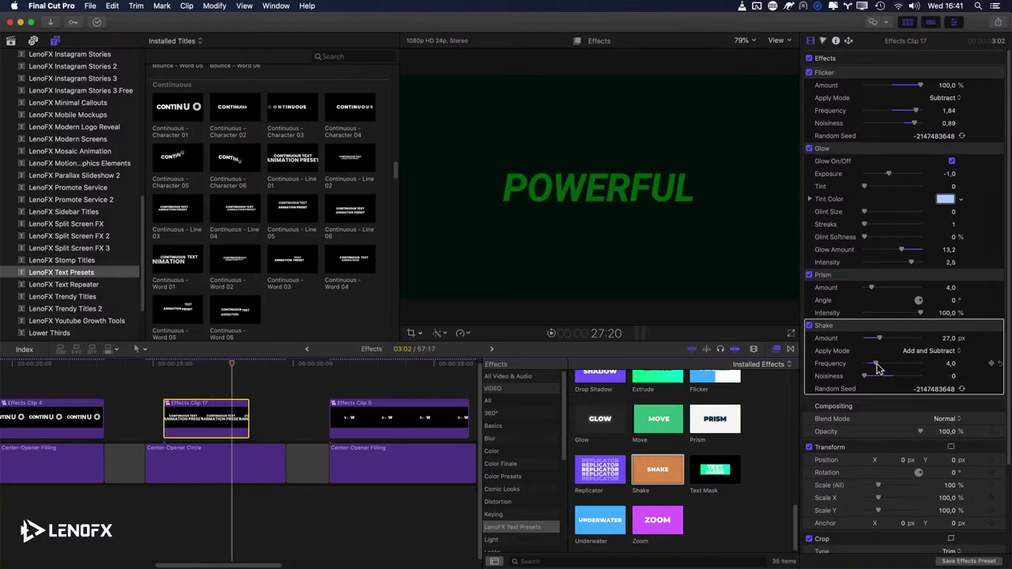
{"action": "left_click_drag", "start_coordinate": [876, 368], "coordinate": [870, 365]}
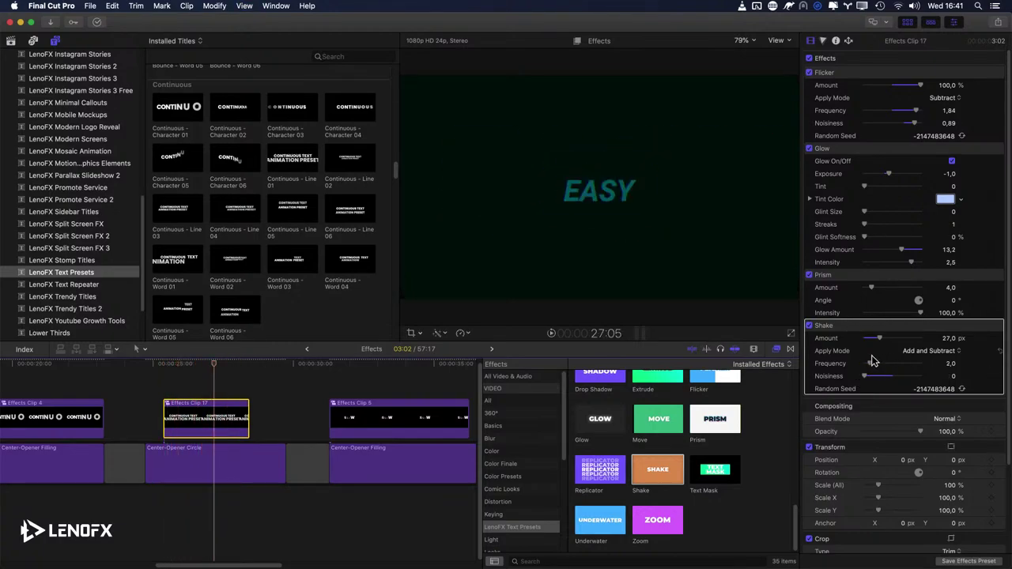
{"action": "left_click_drag", "start_coordinate": [870, 366], "coordinate": [885, 377]}
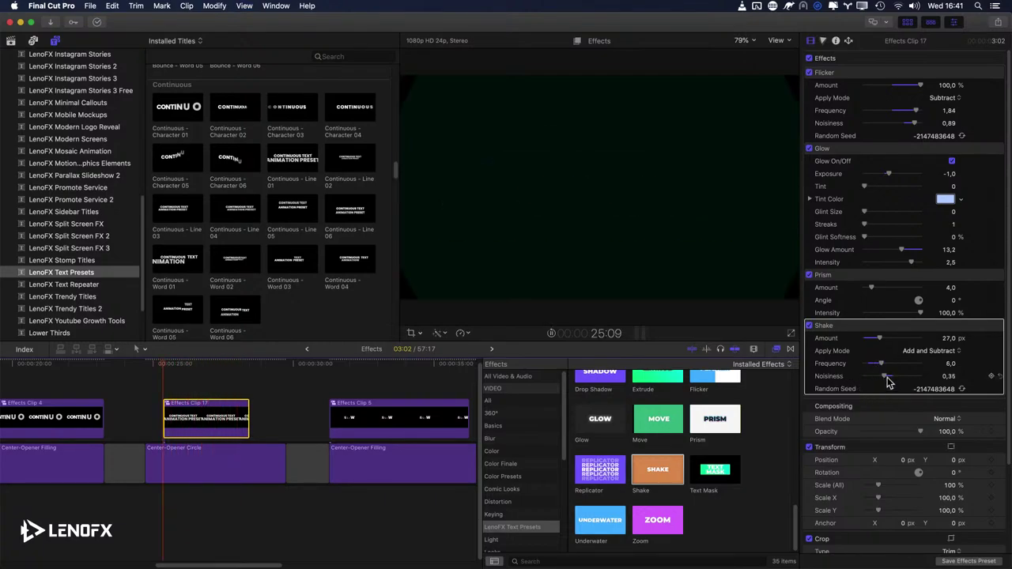
{"action": "left_click_drag", "start_coordinate": [886, 379], "coordinate": [871, 365]}
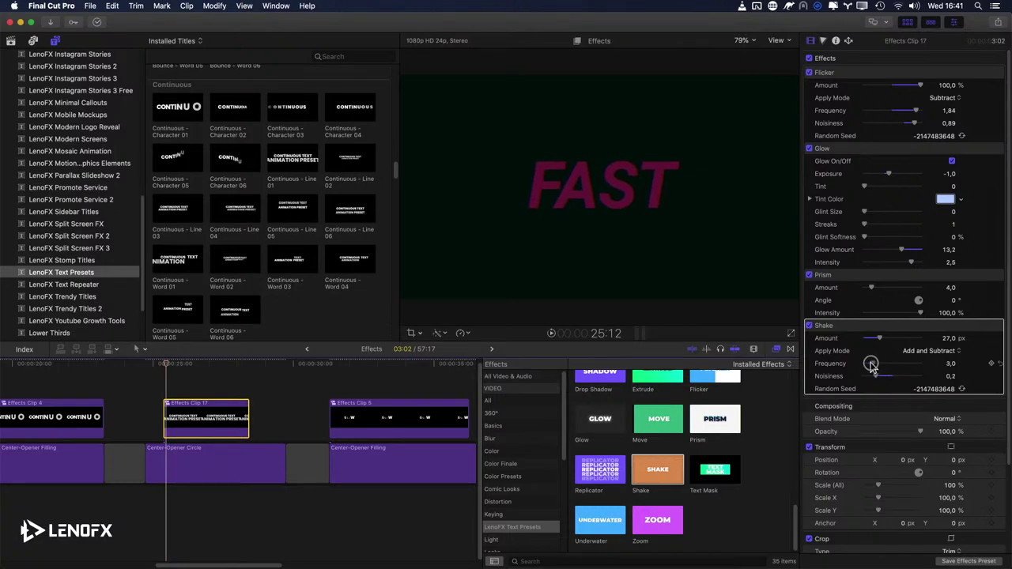
{"action": "left_click", "coordinate": [961, 390]}
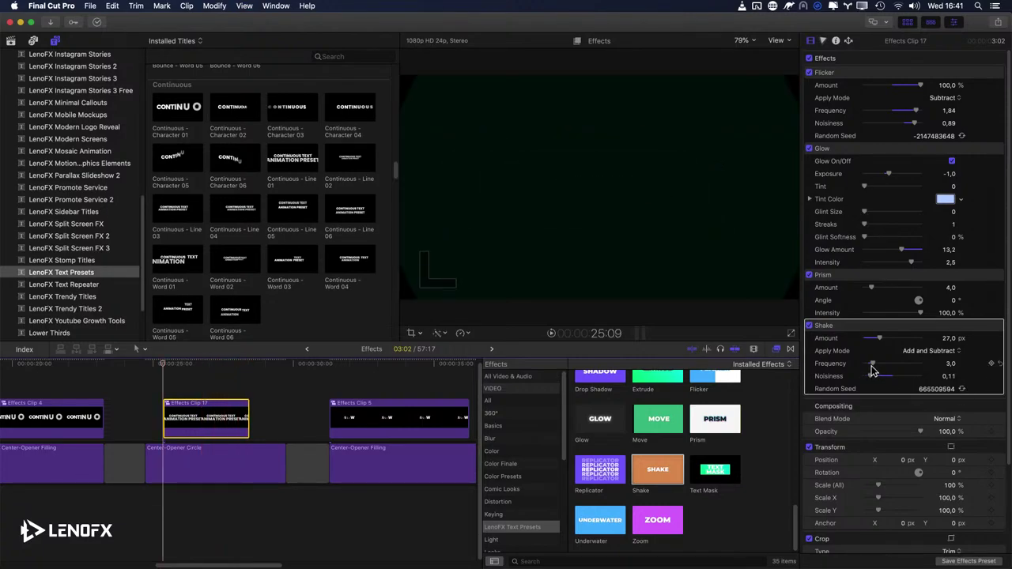
{"action": "left_click_drag", "start_coordinate": [879, 338], "coordinate": [873, 348]}
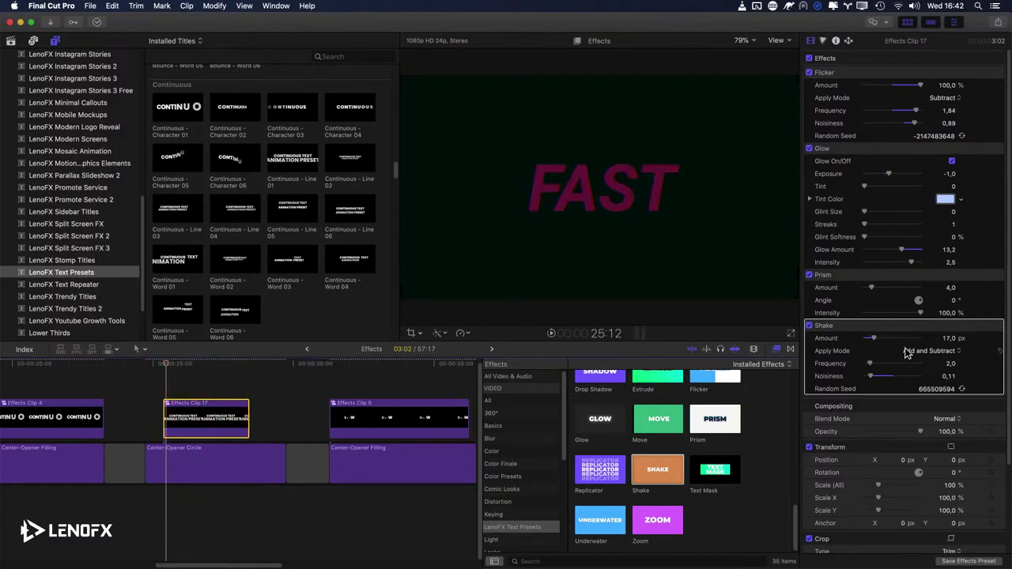
Step: Replay the titles from their start to preview the shake
{"action": "scroll", "coordinate": [885, 395], "scroll_direction": "down", "scroll_amount": 2}
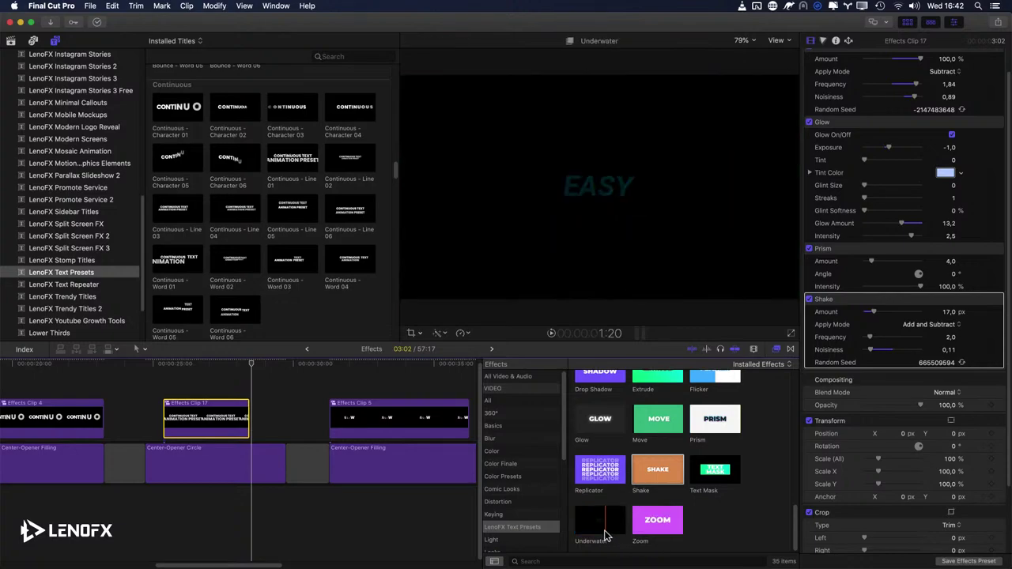
{"action": "left_click", "coordinate": [153, 363]}
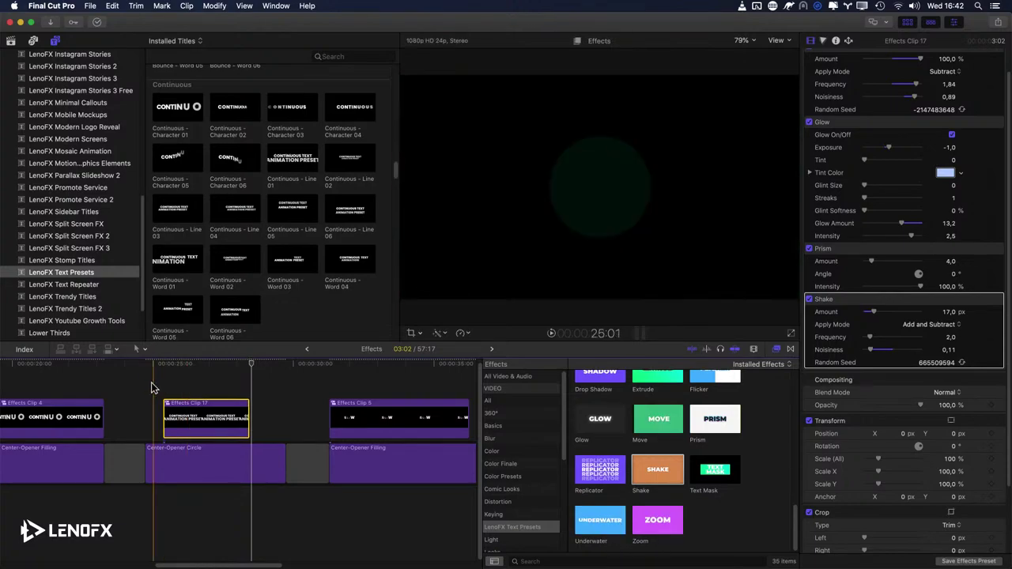
{"action": "key", "text": "space"}
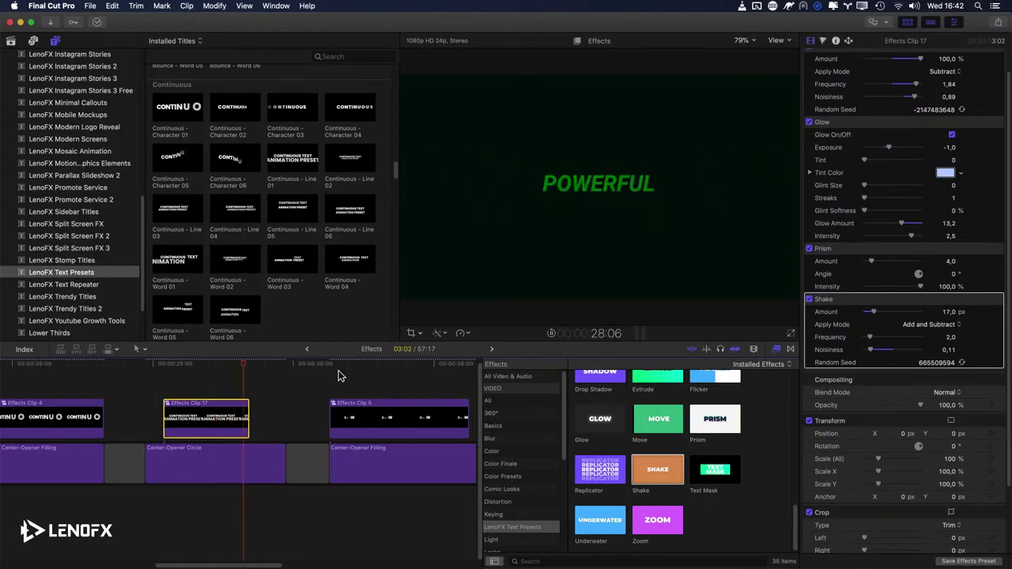
{"action": "key", "text": "space"}
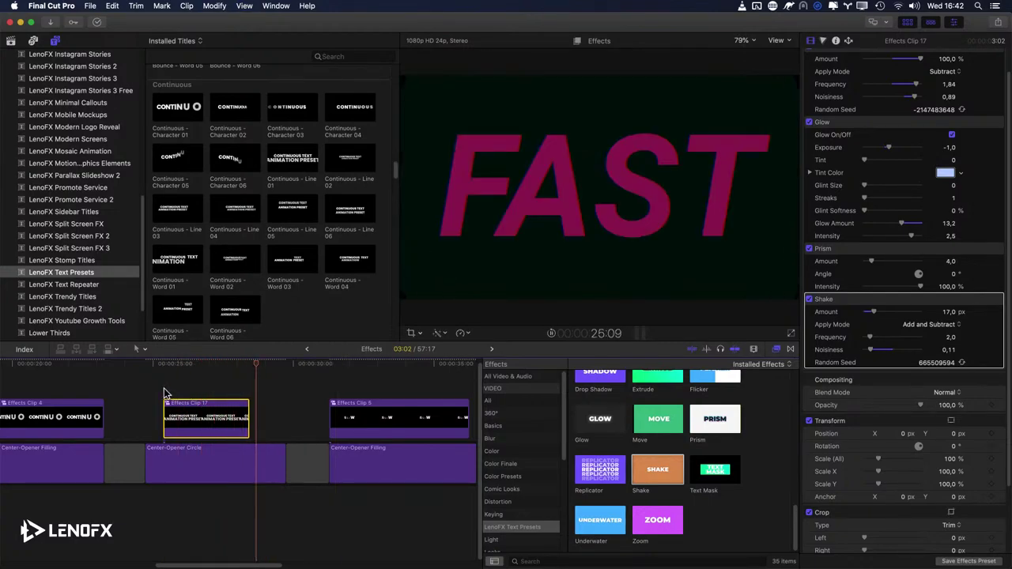
{"action": "left_click", "coordinate": [176, 394]}
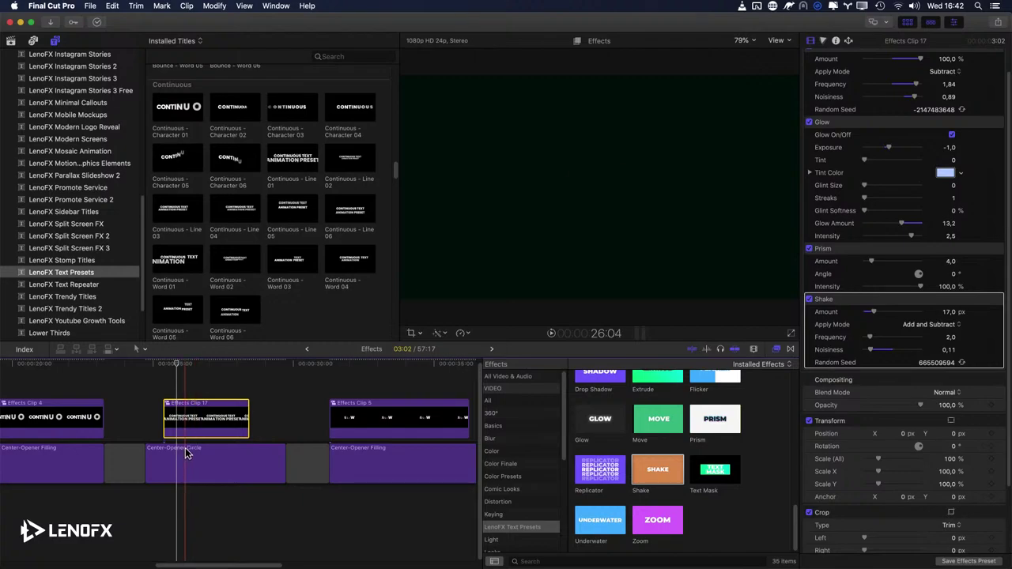
{"action": "scroll", "coordinate": [182, 245], "scroll_direction": "up", "scroll_amount": 5}
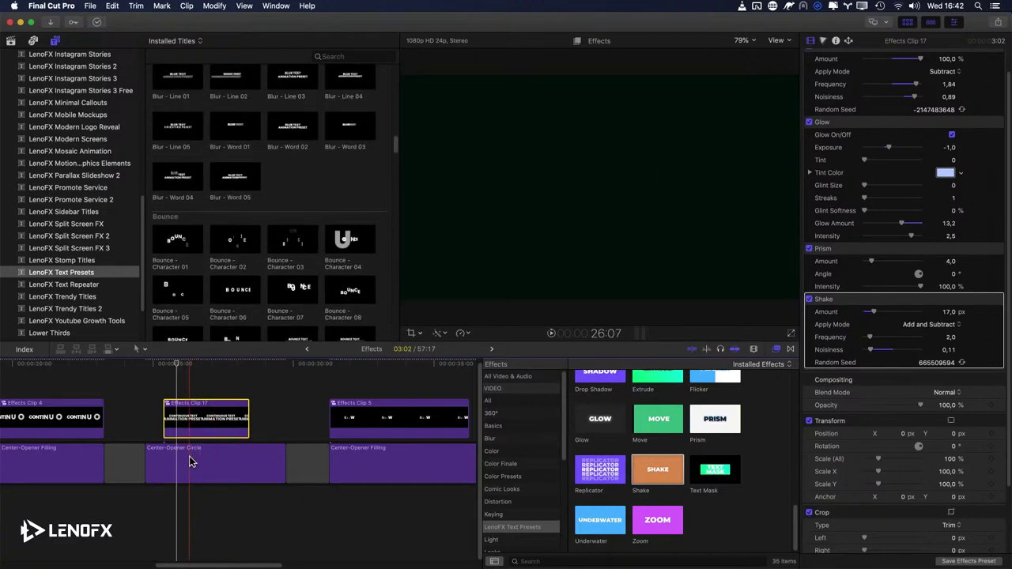
Step: Copy the Center-Opener Circle title above the storyline and set its Color 1 to dark navy
{"action": "left_click_drag", "start_coordinate": [182, 456], "coordinate": [201, 432]}
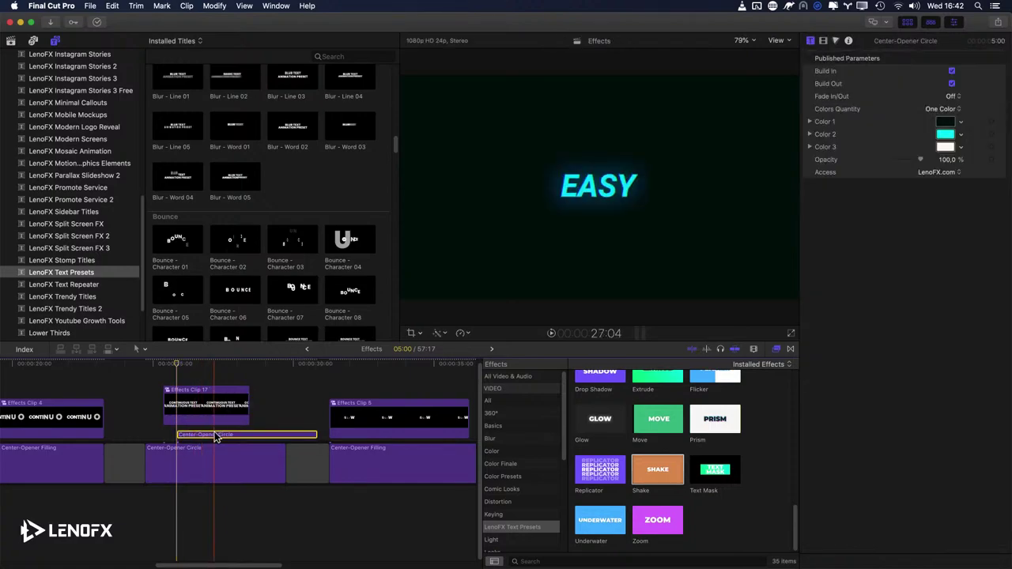
{"action": "left_click", "coordinate": [210, 363]}
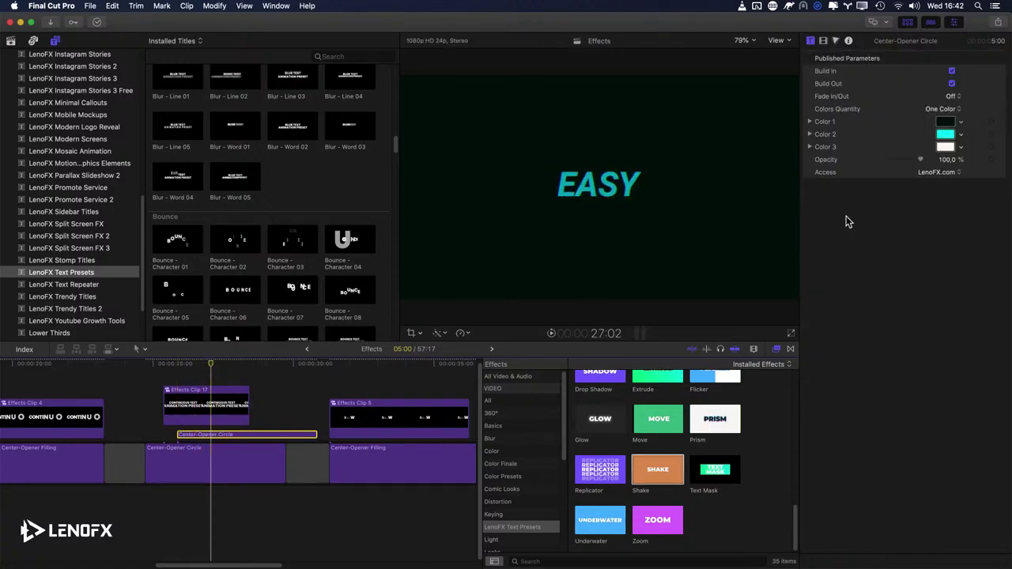
{"action": "left_click", "coordinate": [961, 125]}
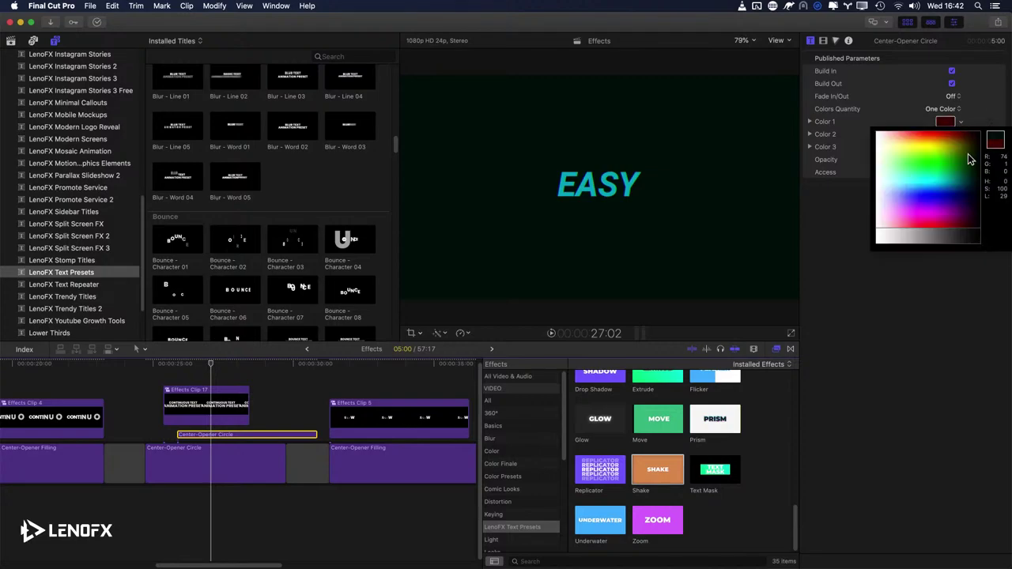
{"action": "left_click", "coordinate": [974, 204]}
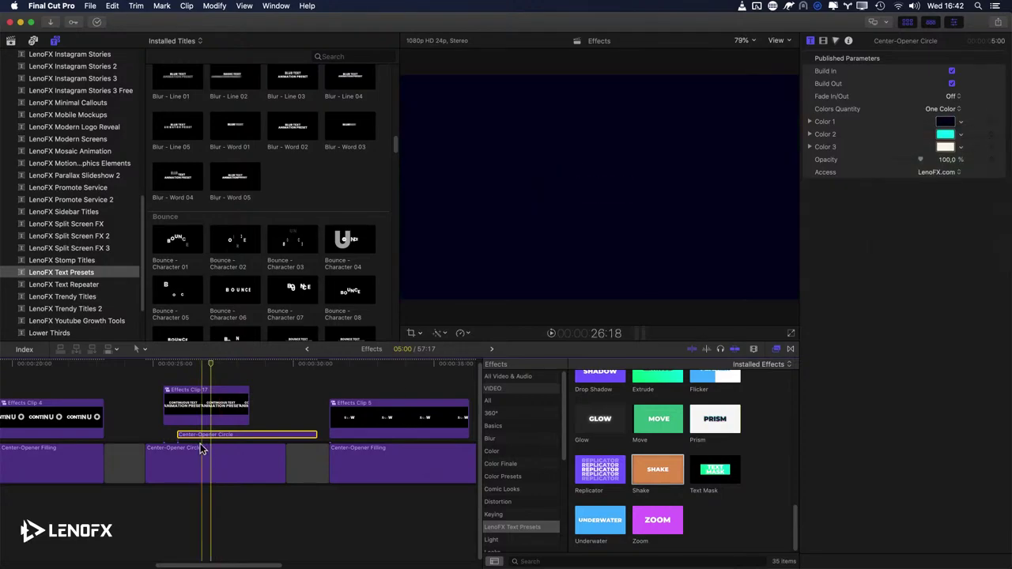
{"action": "key", "text": "space"}
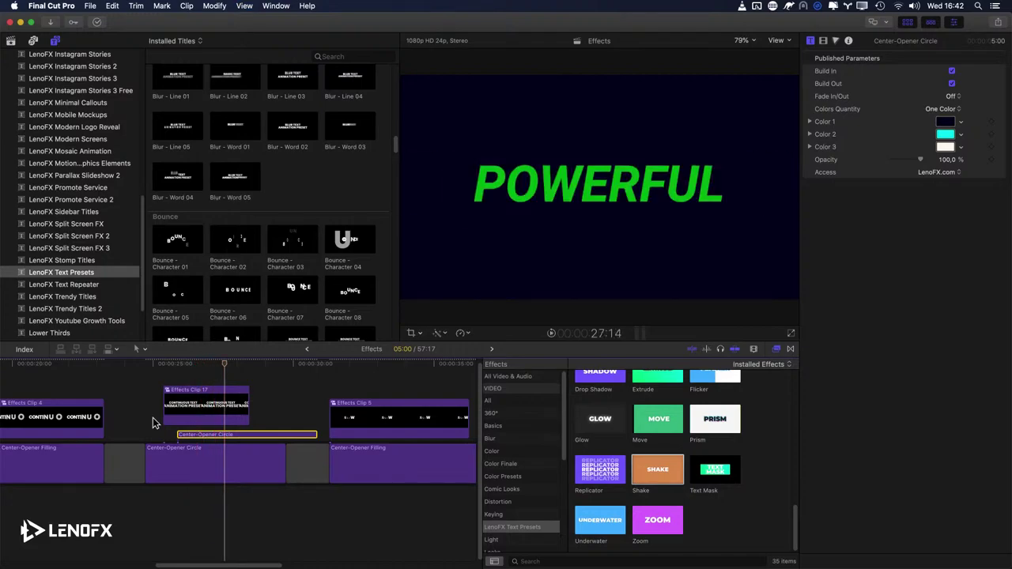
Step: Try sliding the circle title later in the timeline, then undo the move
{"action": "left_click", "coordinate": [219, 435]}
{"action": "left_click_drag", "start_coordinate": [219, 436], "coordinate": [237, 390]}
{"action": "key", "text": "super+z"}
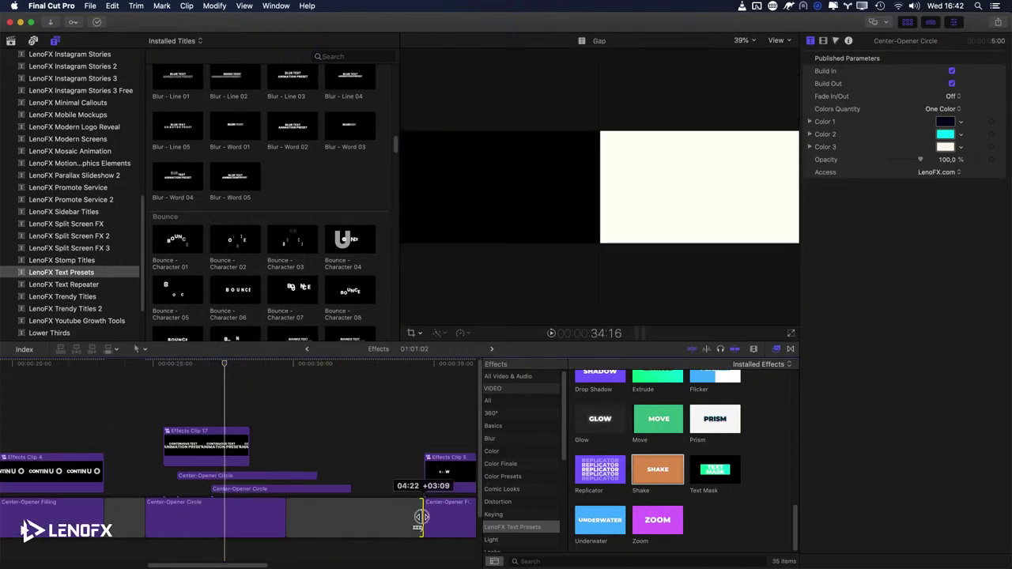
Step: Move the circle title copy onto the upper lane and nudge it slightly earlier
{"action": "key", "text": "super+z"}
{"action": "left_click_drag", "start_coordinate": [258, 484], "coordinate": [253, 474]}
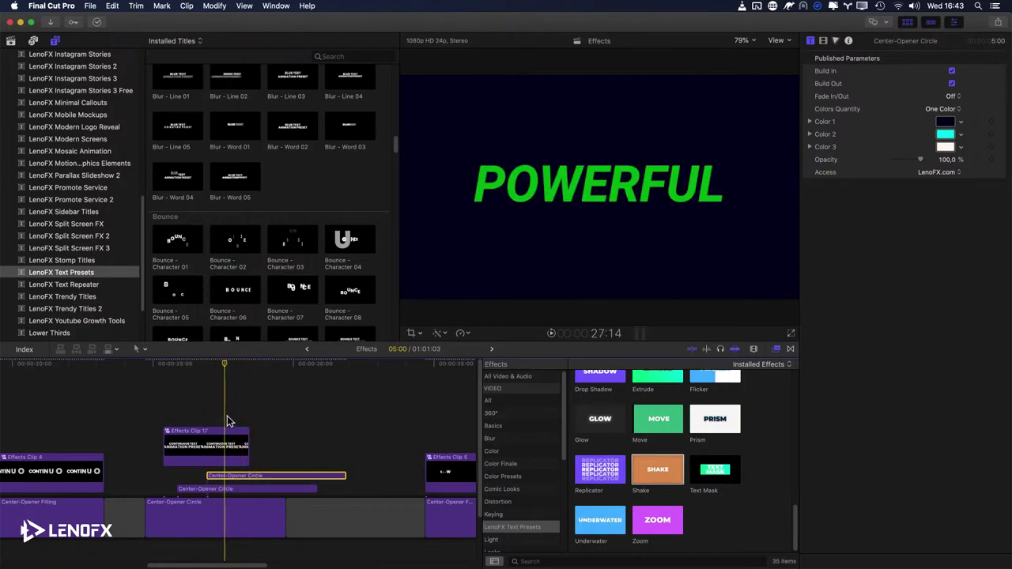
{"action": "left_click", "coordinate": [213, 467]}
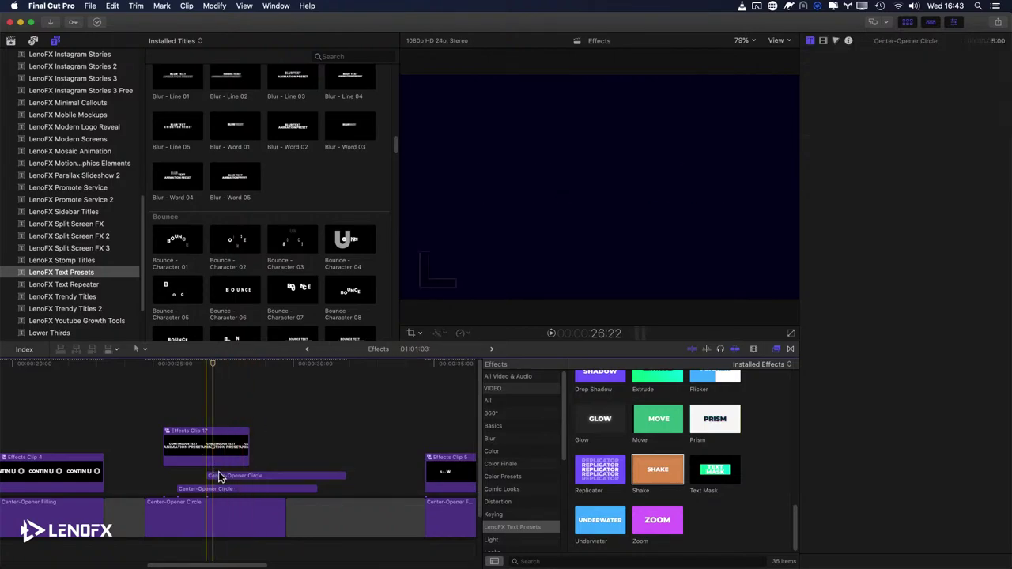
{"action": "left_click_drag", "start_coordinate": [219, 477], "coordinate": [216, 477]}
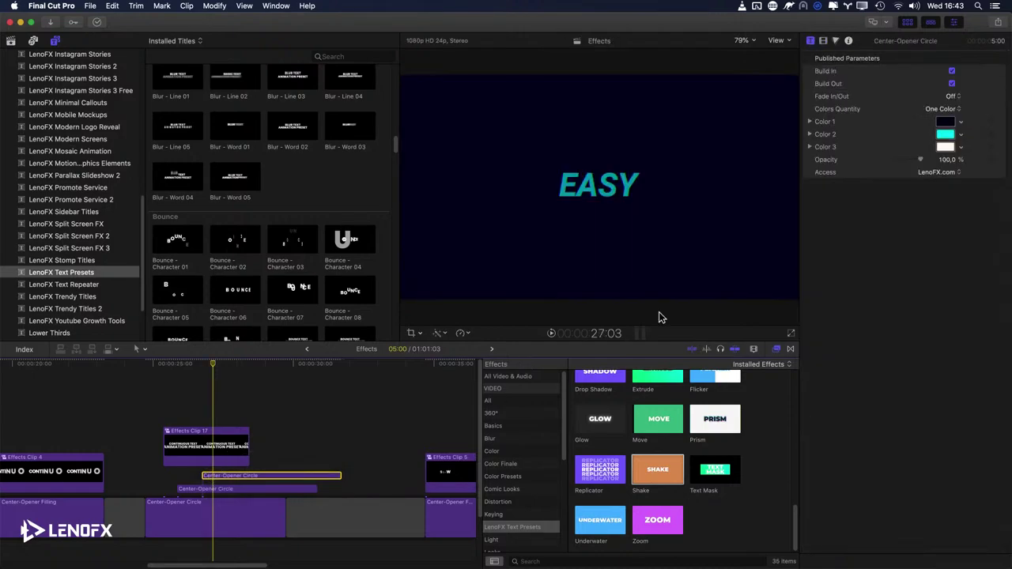
Step: Shift the circle's Color 1 toward a darker magenta red, then pick a light pencil colour
{"action": "left_click", "coordinate": [961, 124]}
{"action": "left_click", "coordinate": [969, 143]}
{"action": "left_click_drag", "start_coordinate": [969, 144], "coordinate": [974, 144]}
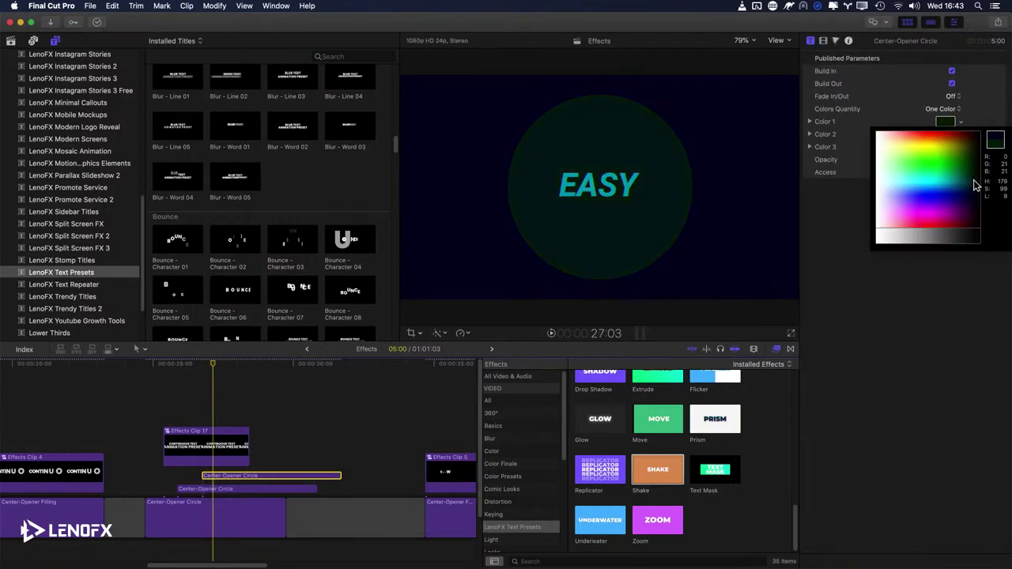
{"action": "left_click_drag", "start_coordinate": [975, 188], "coordinate": [974, 222]}
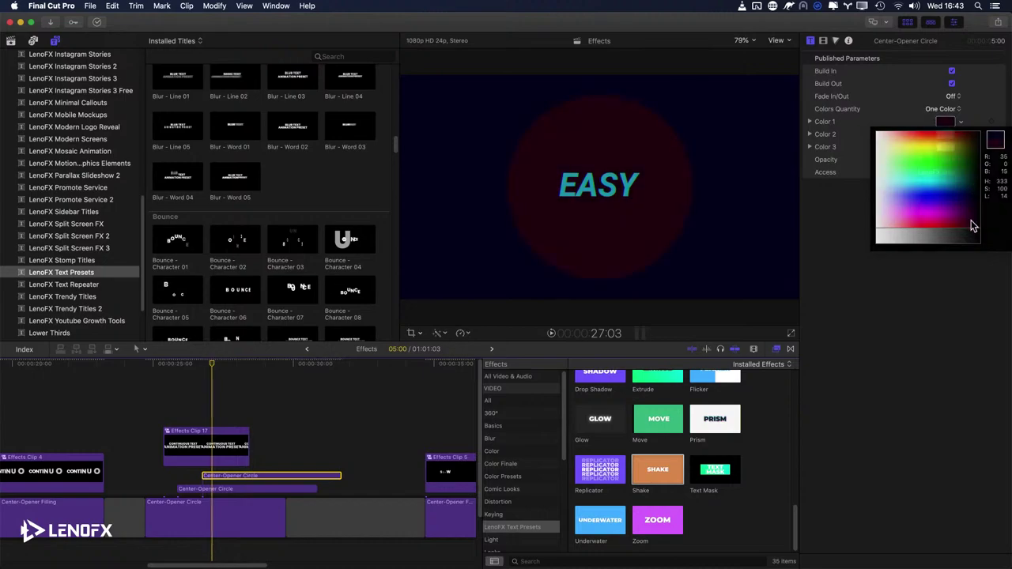
{"action": "left_click", "coordinate": [565, 347]}
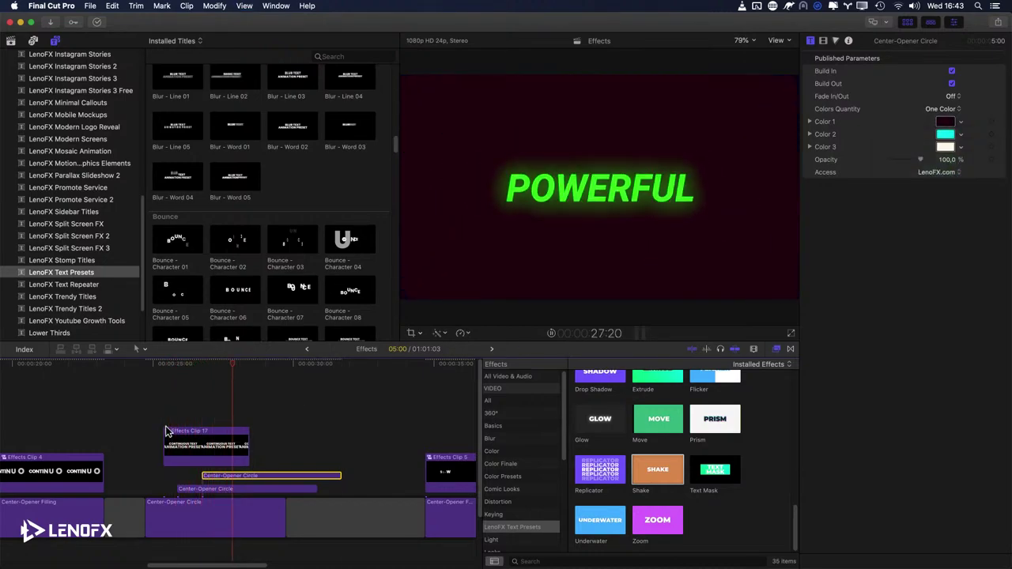
{"action": "left_click", "coordinate": [945, 123]}
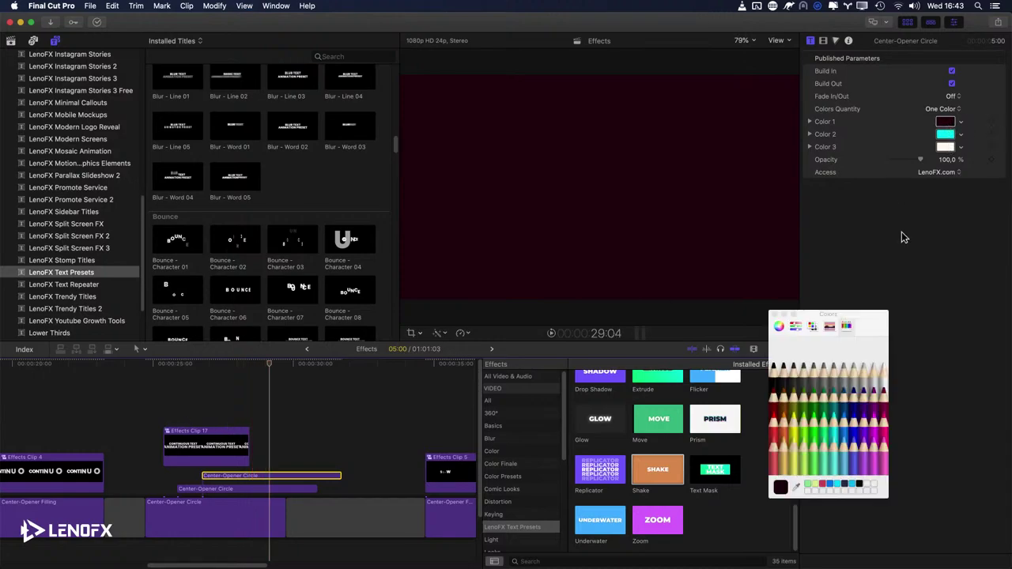
{"action": "left_click", "coordinate": [783, 380]}
{"action": "left_click", "coordinate": [161, 411]}
{"action": "key", "text": "space"}
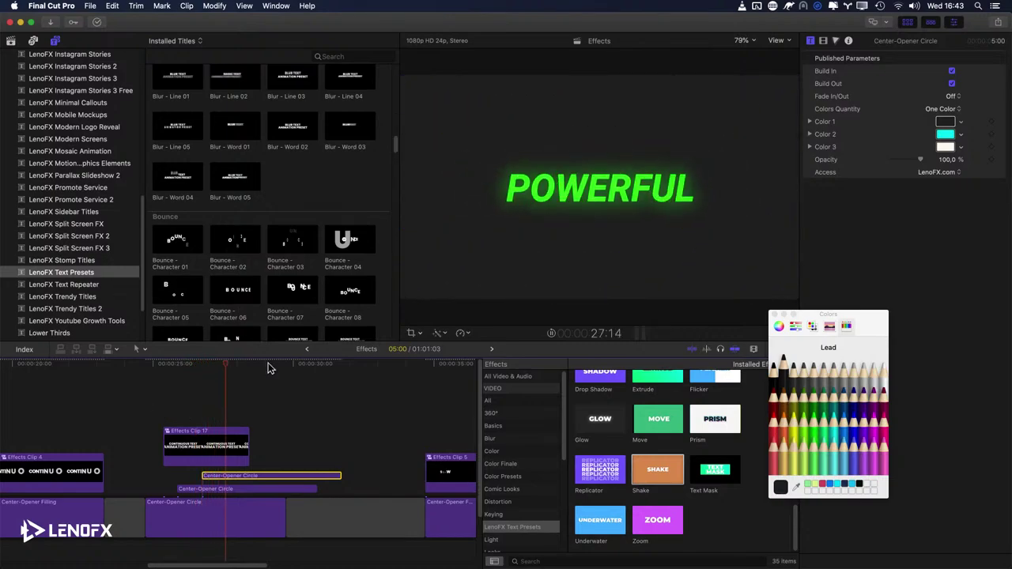
Step: Shift the Center-Opener Circle clip five frames later, close the colour picker and fit the timeline
{"action": "left_click_drag", "start_coordinate": [230, 478], "coordinate": [236, 479]}
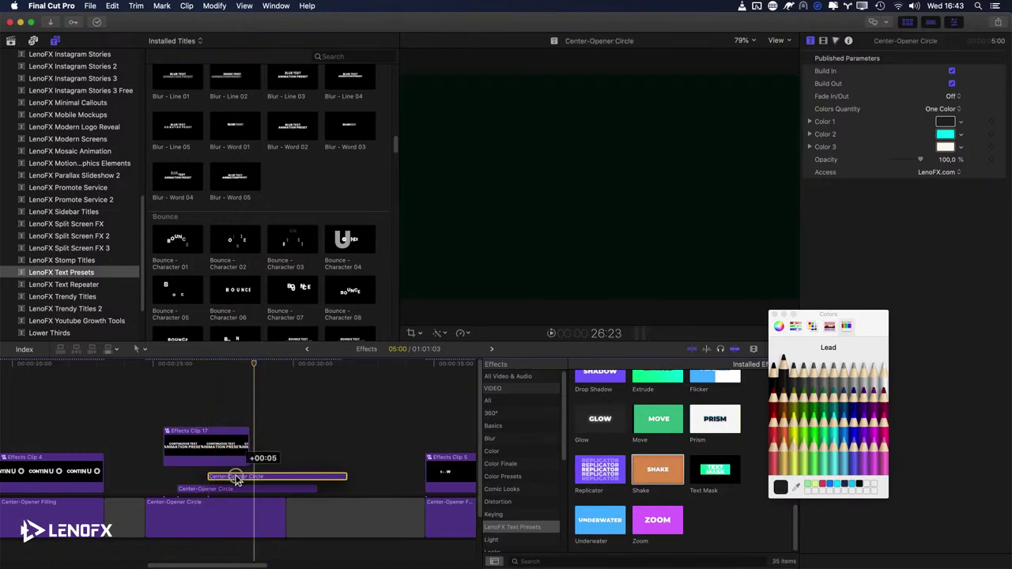
{"action": "left_click", "coordinate": [213, 485]}
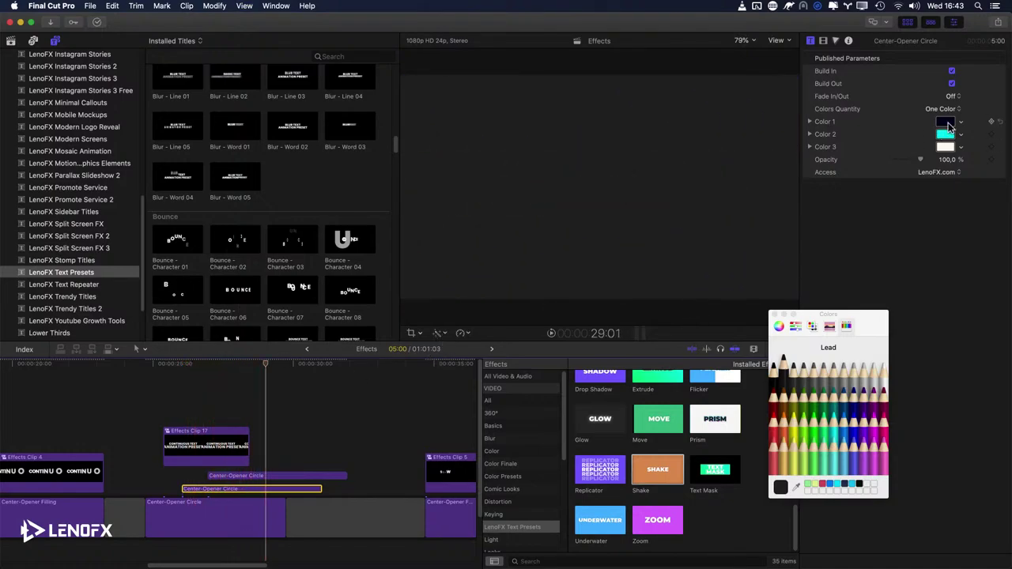
{"action": "left_click", "coordinate": [775, 315]}
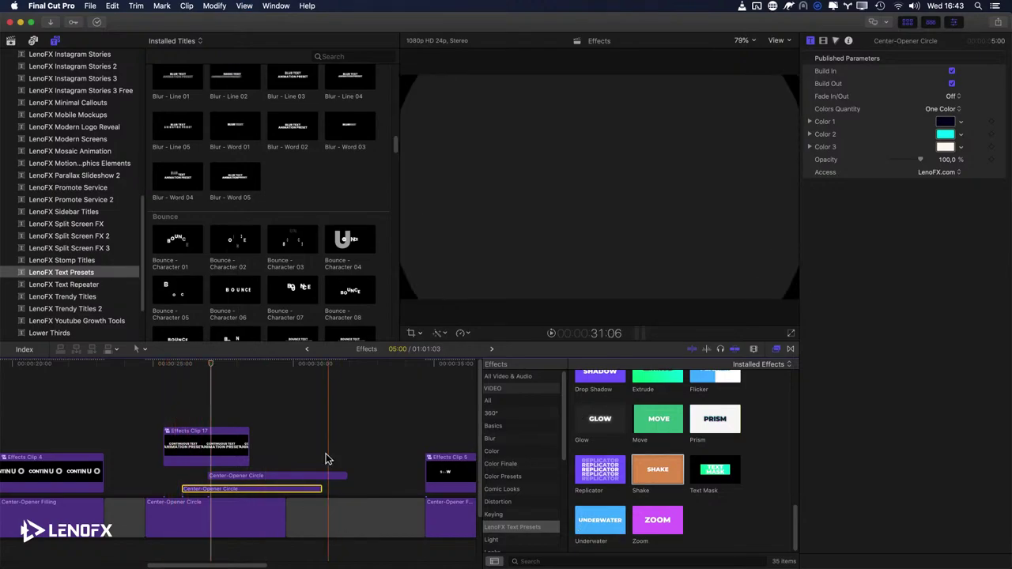
{"action": "key", "text": "shift+z"}
Step: Wrap the REPLICATOR title in a compound clip named Effects Clip 18
{"action": "left_click", "coordinate": [356, 447]}
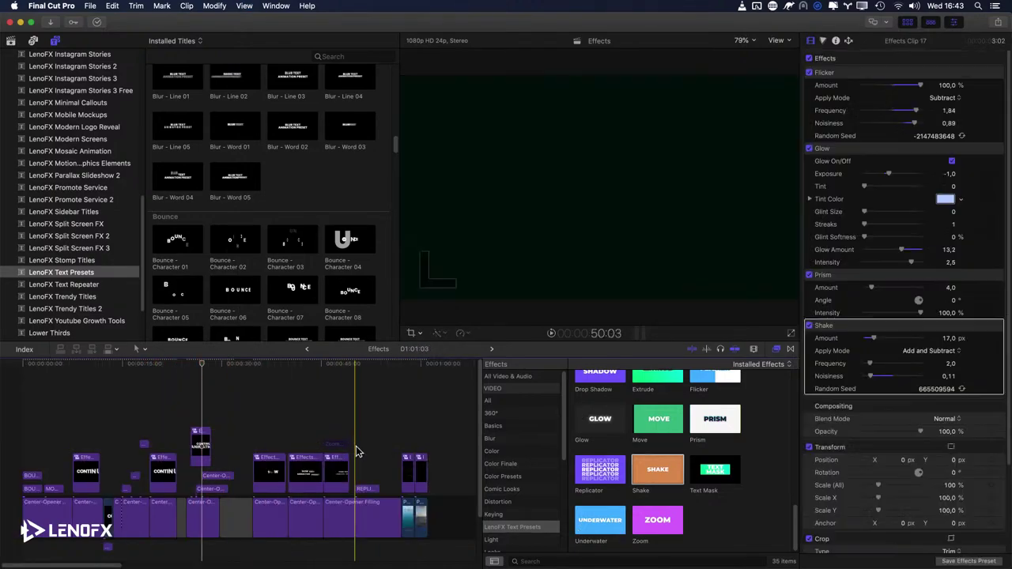
{"action": "left_click", "coordinate": [357, 460]}
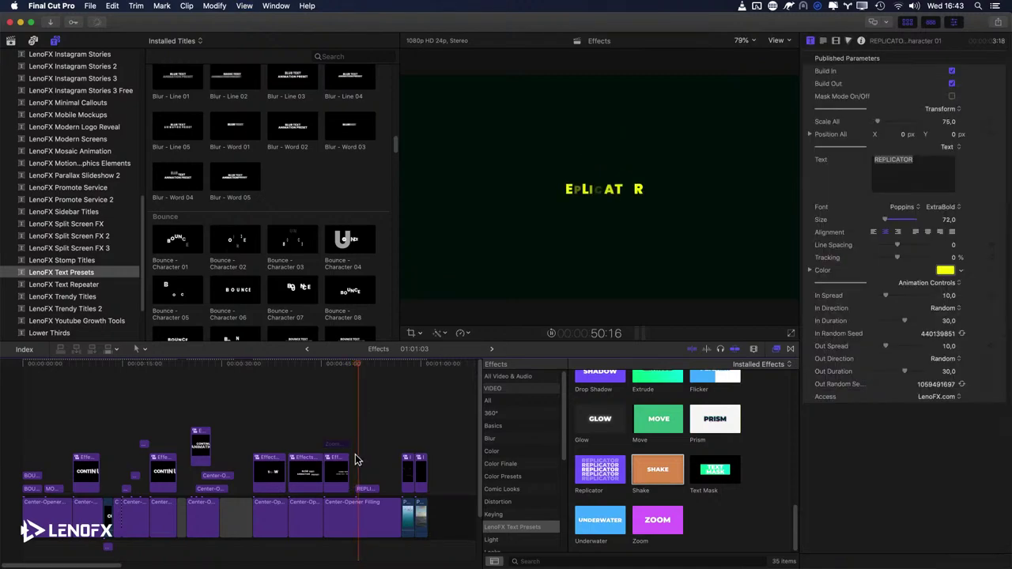
{"action": "key", "text": "super+equal"}
{"action": "key", "text": "super+equal"}
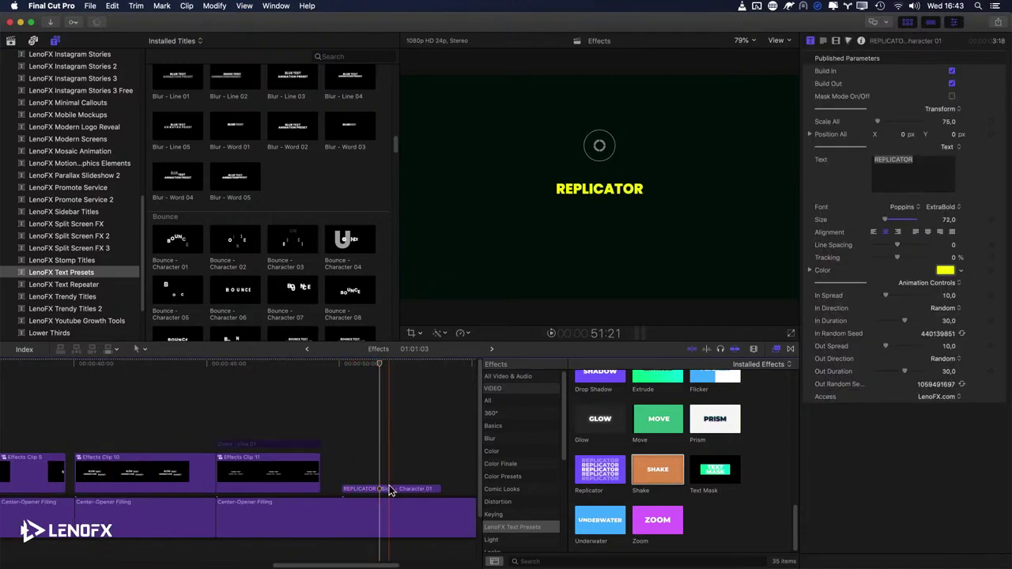
{"action": "scroll", "coordinate": [270, 446], "scroll_direction": "down", "scroll_amount": 3}
{"action": "scroll", "coordinate": [270, 447], "scroll_direction": "left", "scroll_amount": 1}
{"action": "scroll", "coordinate": [287, 444], "scroll_direction": "right", "scroll_amount": 3}
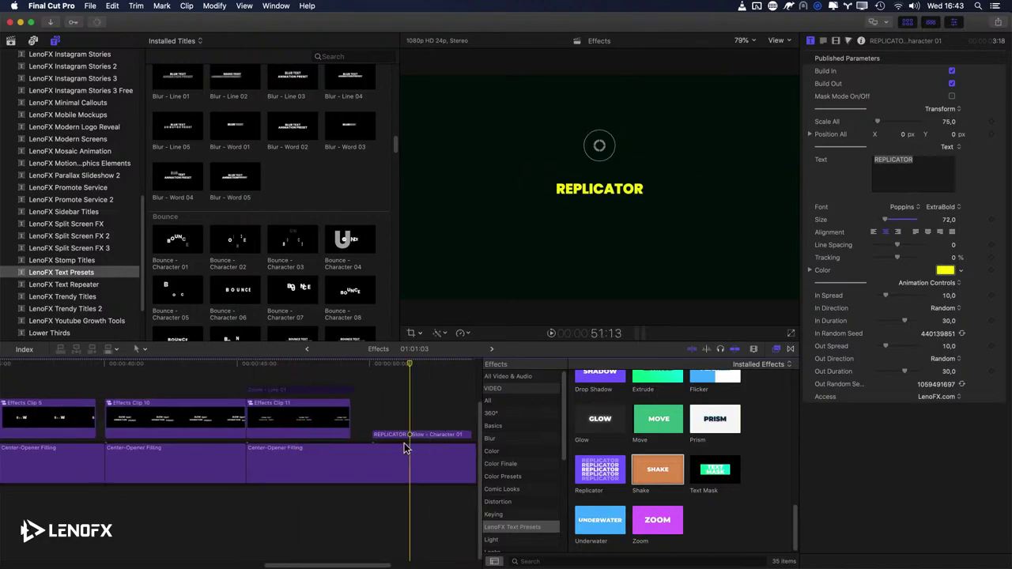
{"action": "key", "text": "alt+g"}
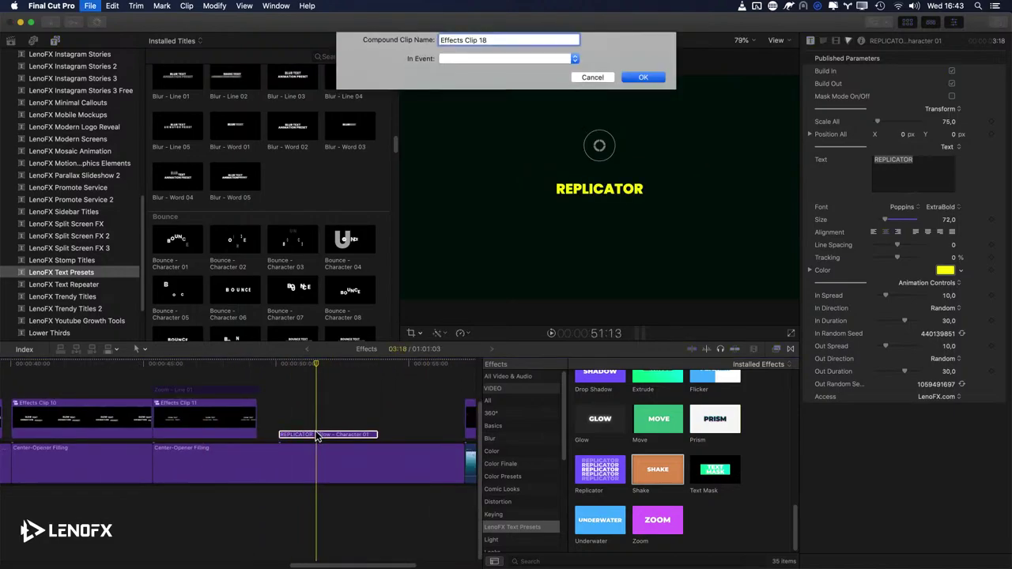
{"action": "key", "text": "Return"}
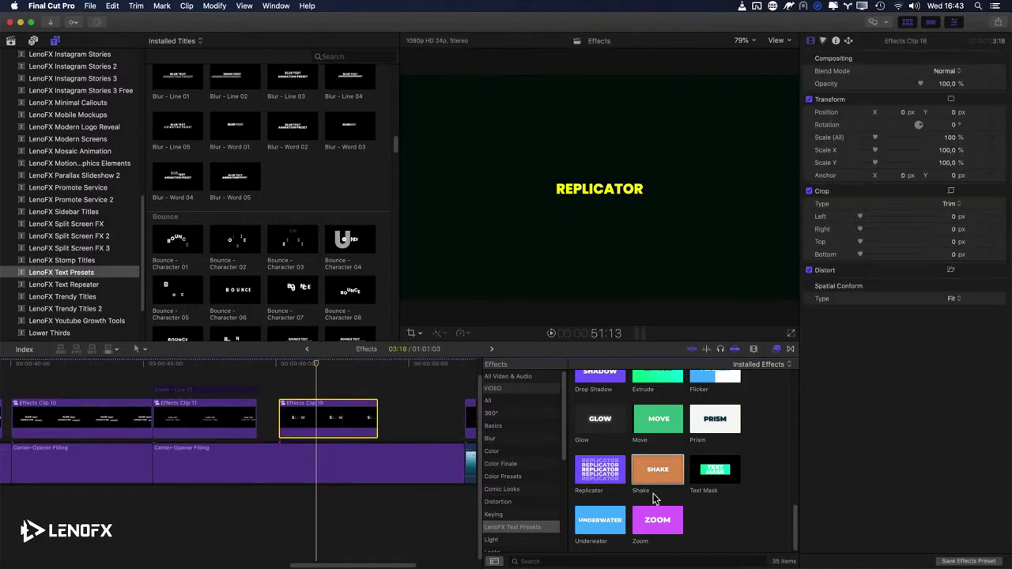
Step: Apply the Replicator effect to Effects Clip 18 and spread the copies far apart (Width 2033)
{"action": "left_click_drag", "start_coordinate": [600, 469], "coordinate": [347, 423]}
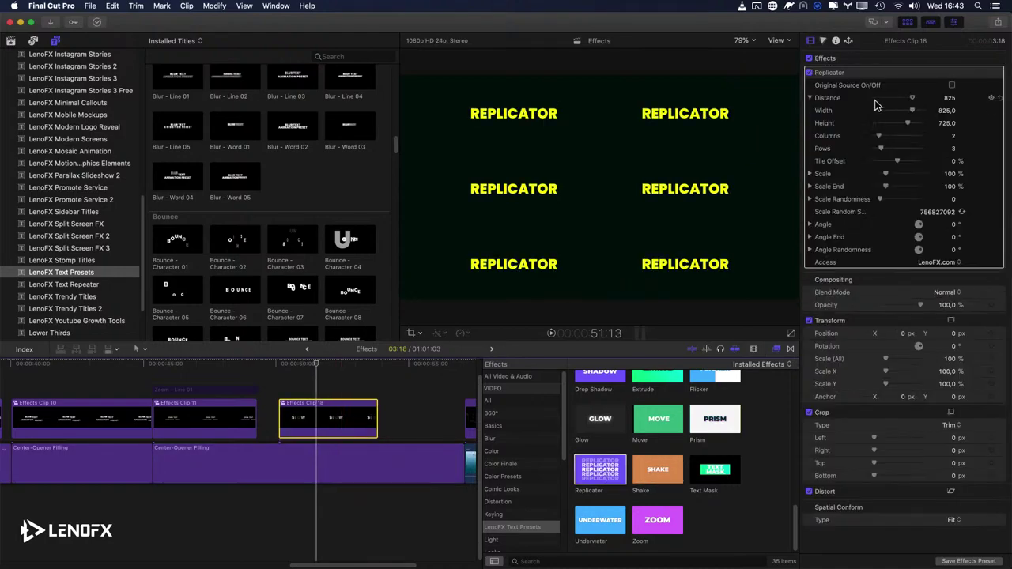
{"action": "left_click", "coordinate": [952, 86]}
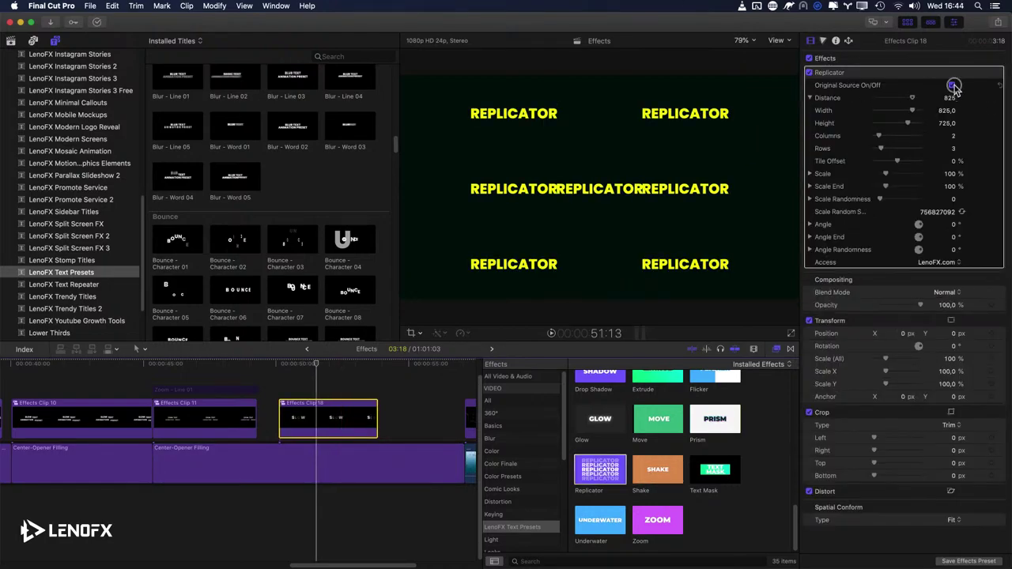
{"action": "left_click", "coordinate": [953, 86]}
{"action": "mouse_move", "coordinate": [915, 115]}
{"action": "left_mouse_down"}
{"action": "mouse_move", "coordinate": [889, 125]}
{"action": "mouse_move", "coordinate": [884, 141]}
{"action": "mouse_move", "coordinate": [929, 115]}
{"action": "left_mouse_up"}
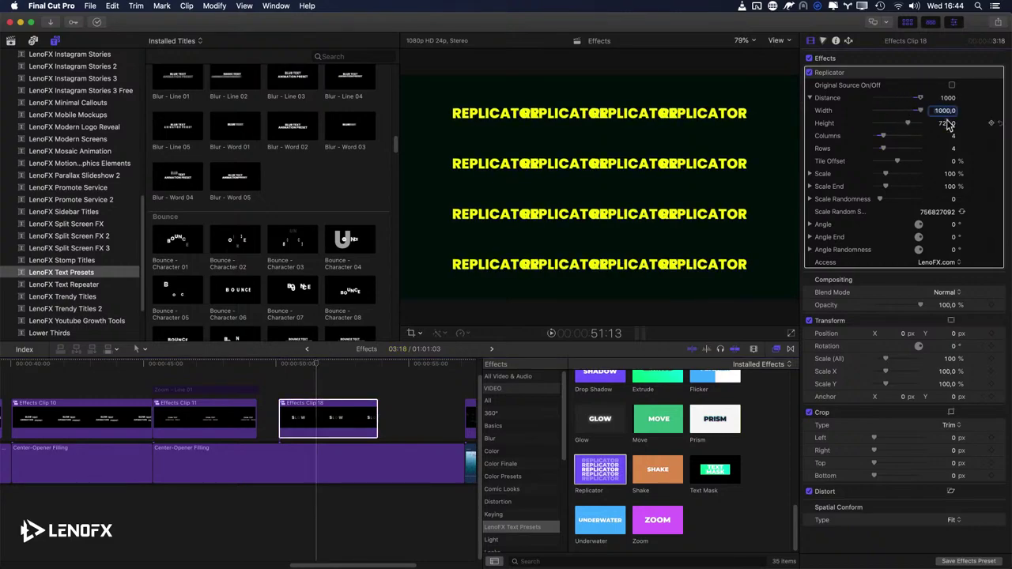
{"action": "left_click_drag", "start_coordinate": [946, 118], "coordinate": [941, 111]}
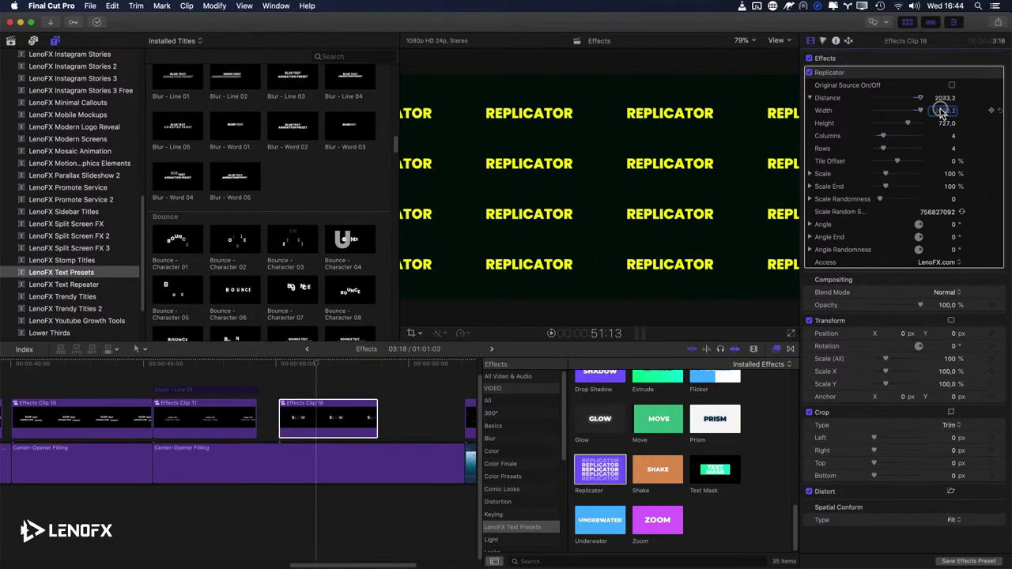
Step: Preview the replicated grid, then duplicate Effects Clip 18 into the lane above
{"action": "left_click", "coordinate": [283, 415]}
{"action": "key", "text": "space"}
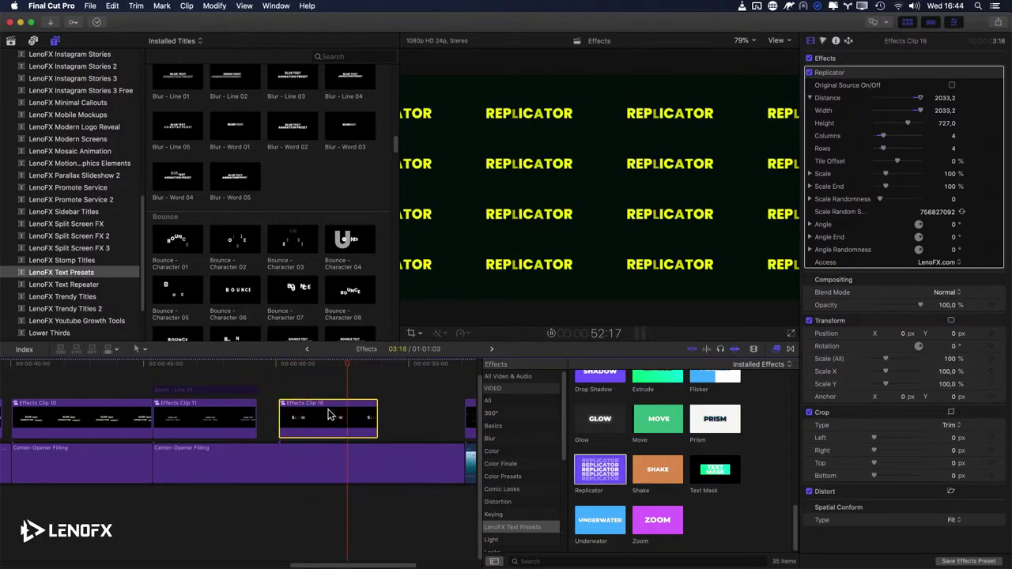
{"action": "key", "text": "/"}
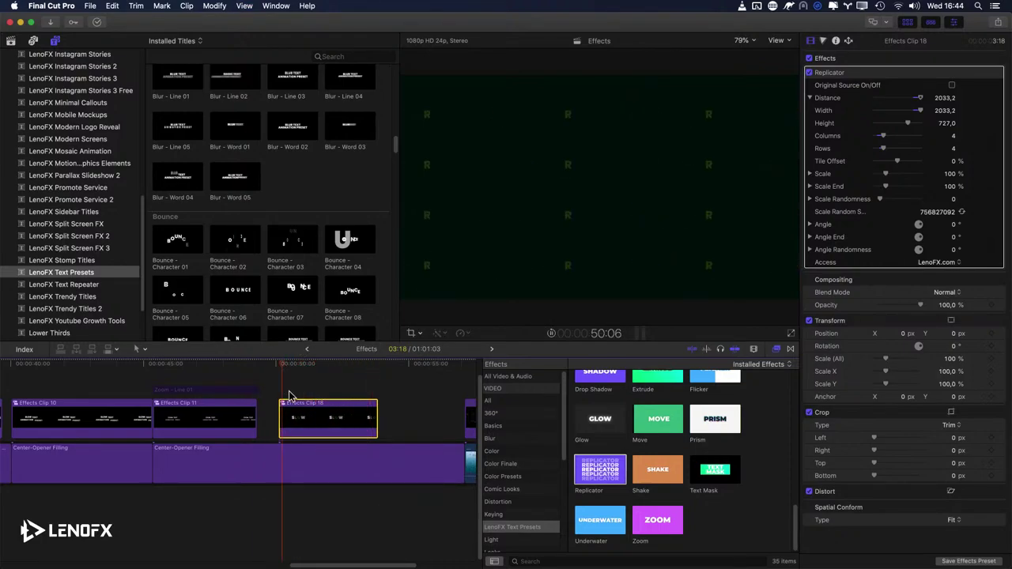
{"action": "scroll", "coordinate": [322, 395], "scroll_direction": "up", "scroll_amount": 1}
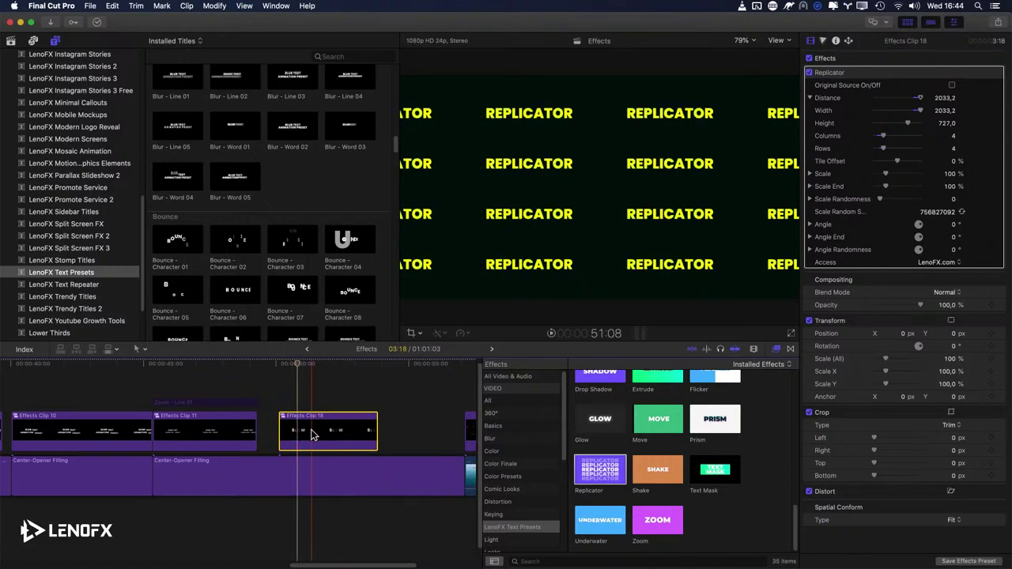
{"action": "left_click_drag", "start_coordinate": [309, 426], "coordinate": [328, 404]}
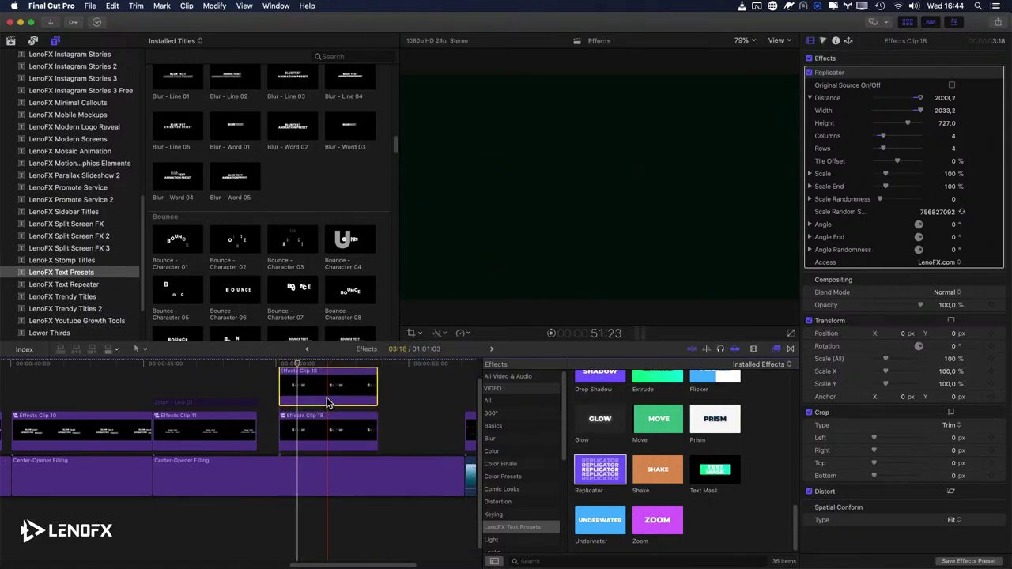
Step: Give the copy a new parent clip, then break it apart into the REPLICATOR – Slow – Character 01 title
{"action": "left_click", "coordinate": [215, 5]}
{"action": "mouse_move", "coordinate": [186, 5]}
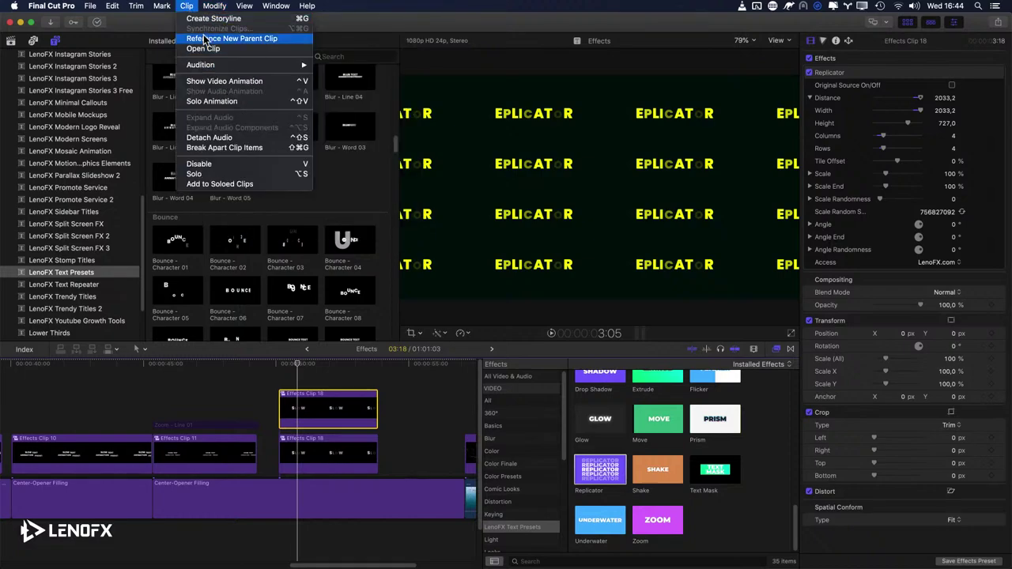
{"action": "left_click", "coordinate": [230, 40]}
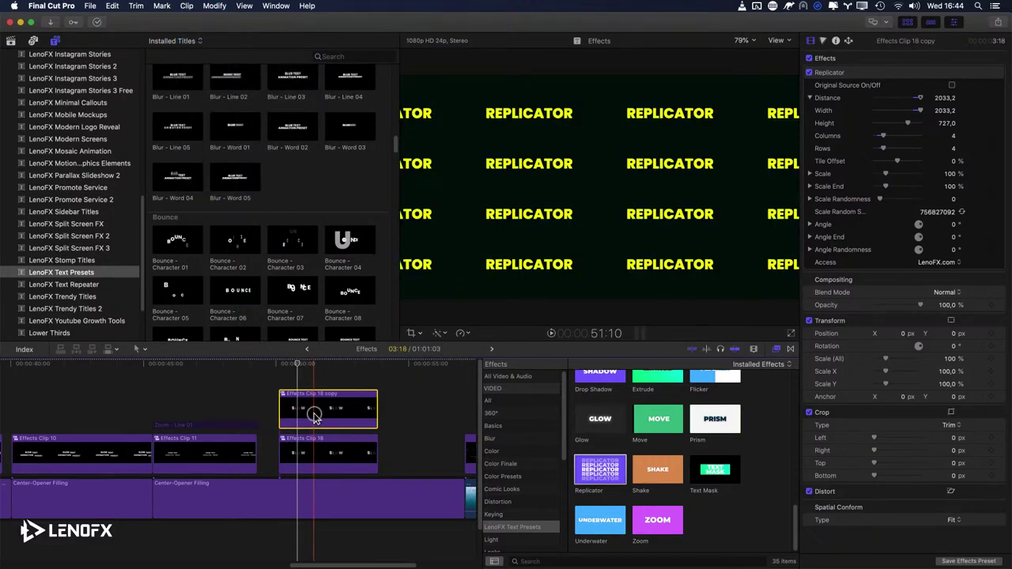
{"action": "double_click", "coordinate": [313, 417]}
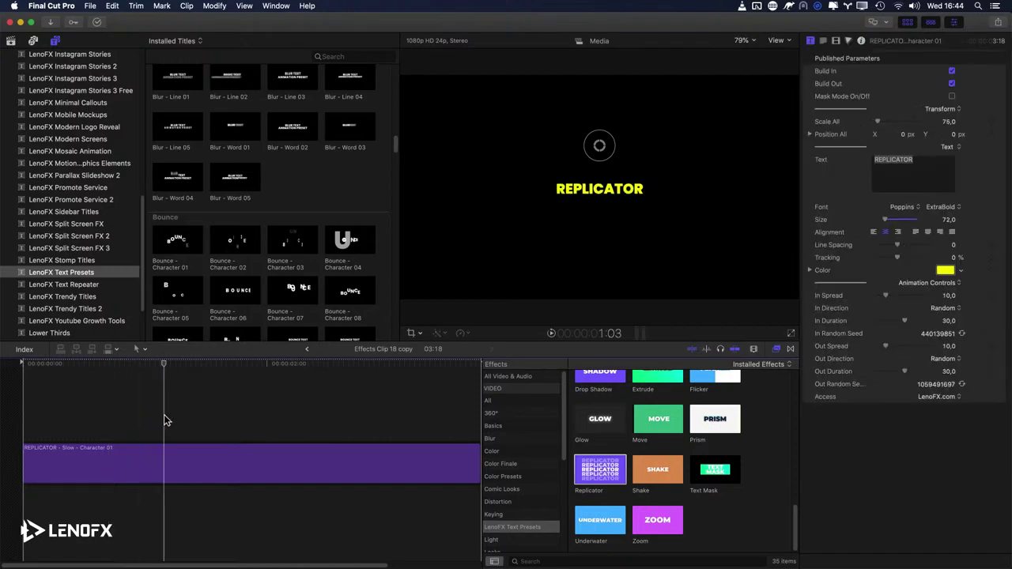
{"action": "key", "text": "super+bracketleft"}
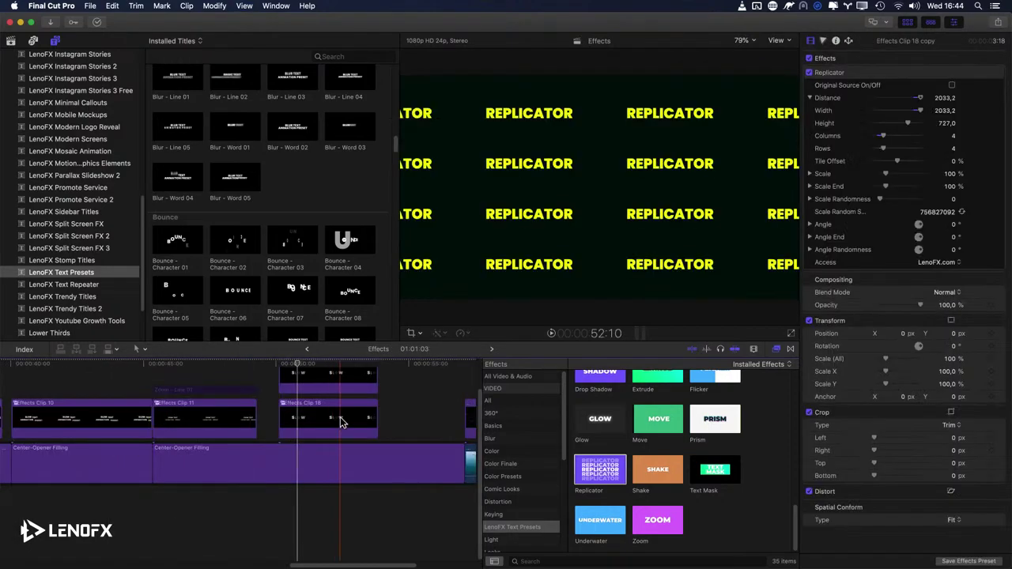
{"action": "left_click", "coordinate": [332, 411]}
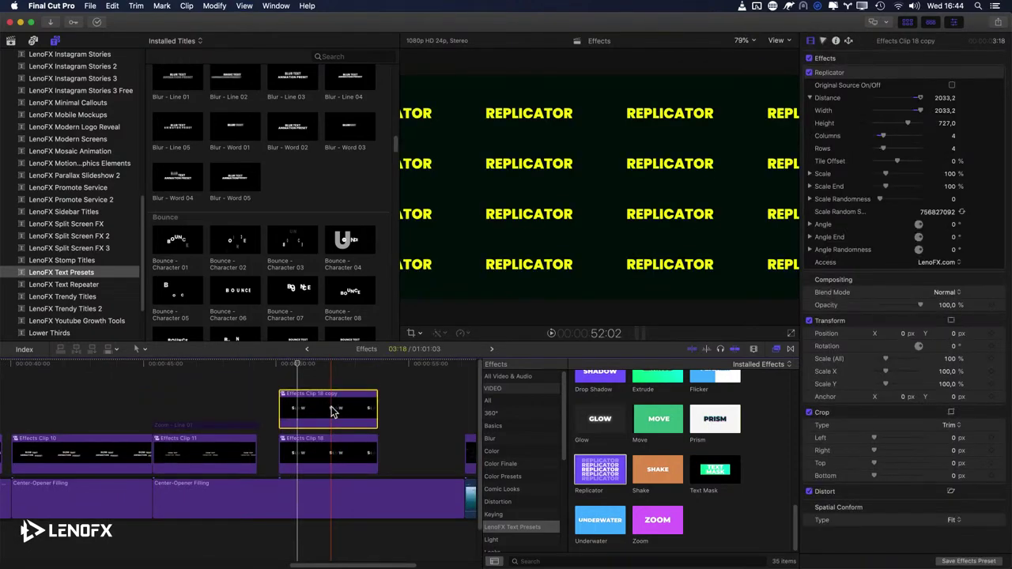
{"action": "key", "text": "shift+super+g"}
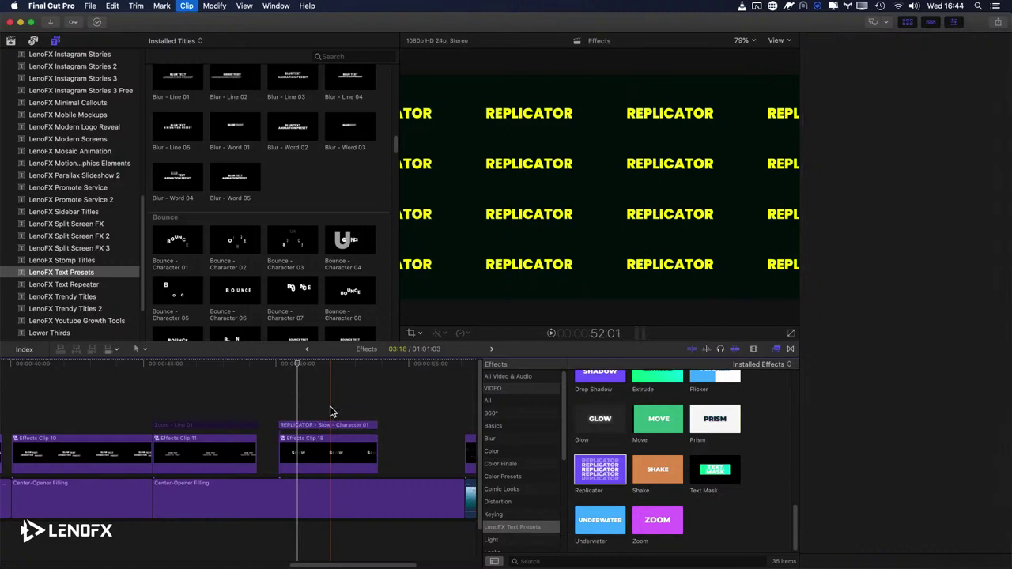
{"action": "left_click", "coordinate": [340, 425]}
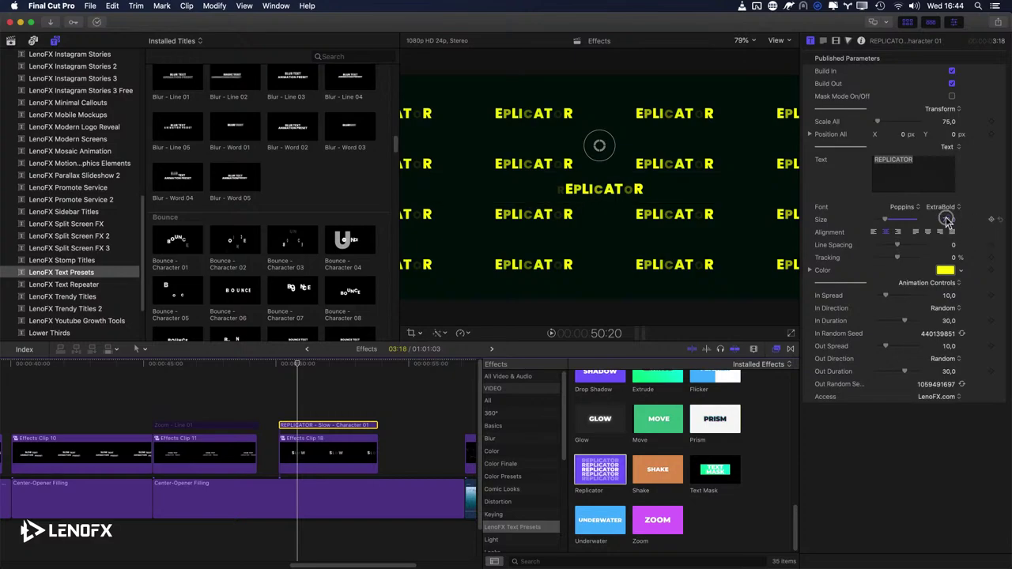
Step: Enlarge the centre REPLICATOR text, add Glow to Effects Clip 18, and lower its opacity to 9.77%
{"action": "left_click_drag", "start_coordinate": [947, 221], "coordinate": [948, 221]}
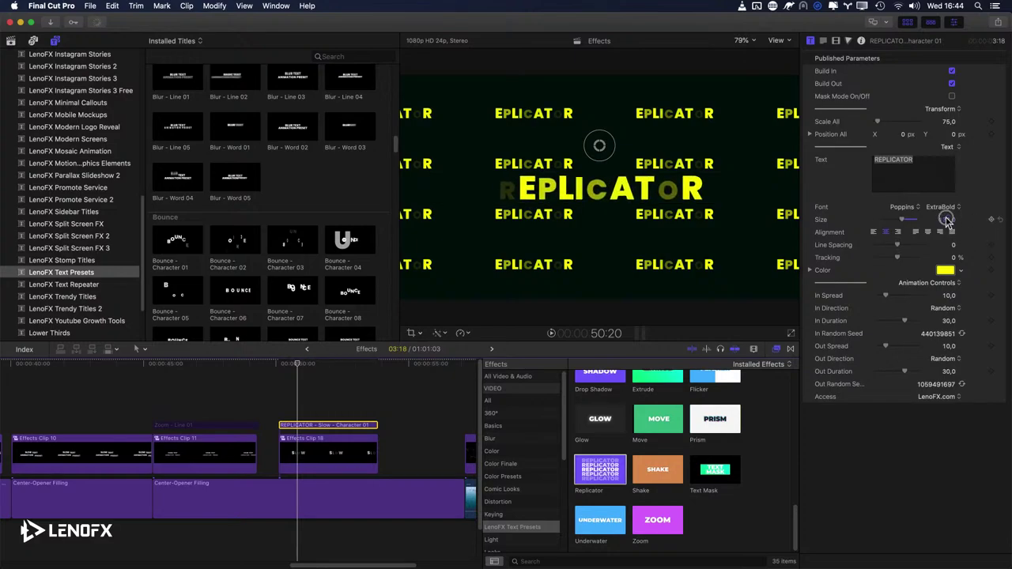
{"action": "left_click", "coordinate": [311, 450]}
{"action": "left_click_drag", "start_coordinate": [599, 419], "coordinate": [339, 462]}
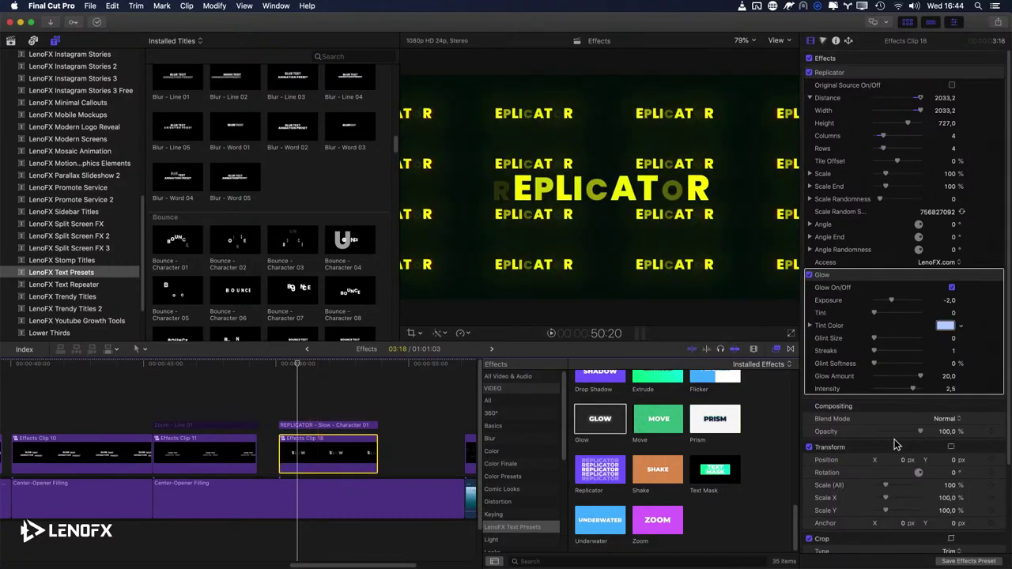
{"action": "left_click_drag", "start_coordinate": [919, 437], "coordinate": [880, 433]}
{"action": "scroll", "coordinate": [684, 528], "scroll_direction": "up", "scroll_amount": 5}
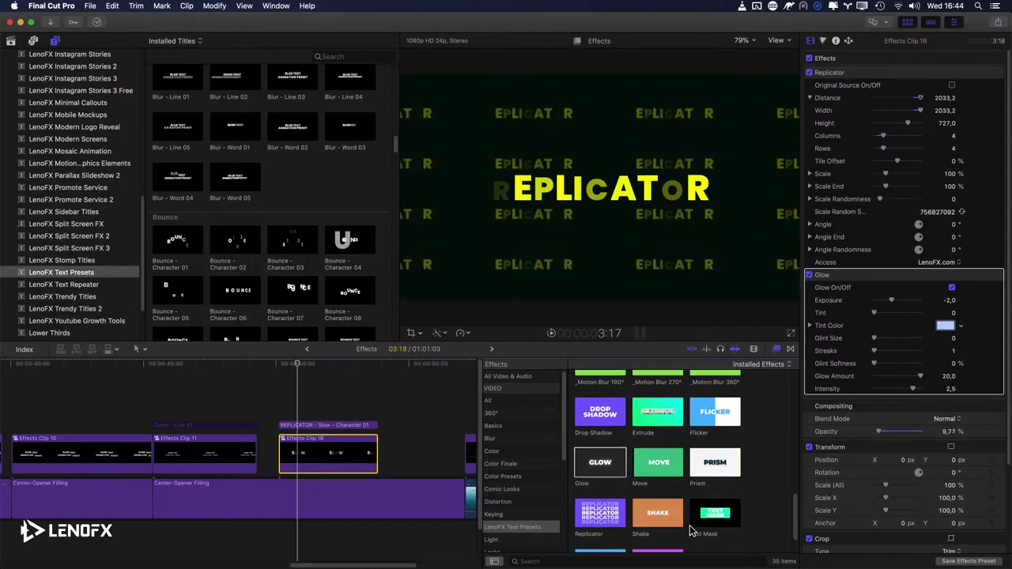
{"action": "scroll", "coordinate": [711, 498], "scroll_direction": "down", "scroll_amount": 5}
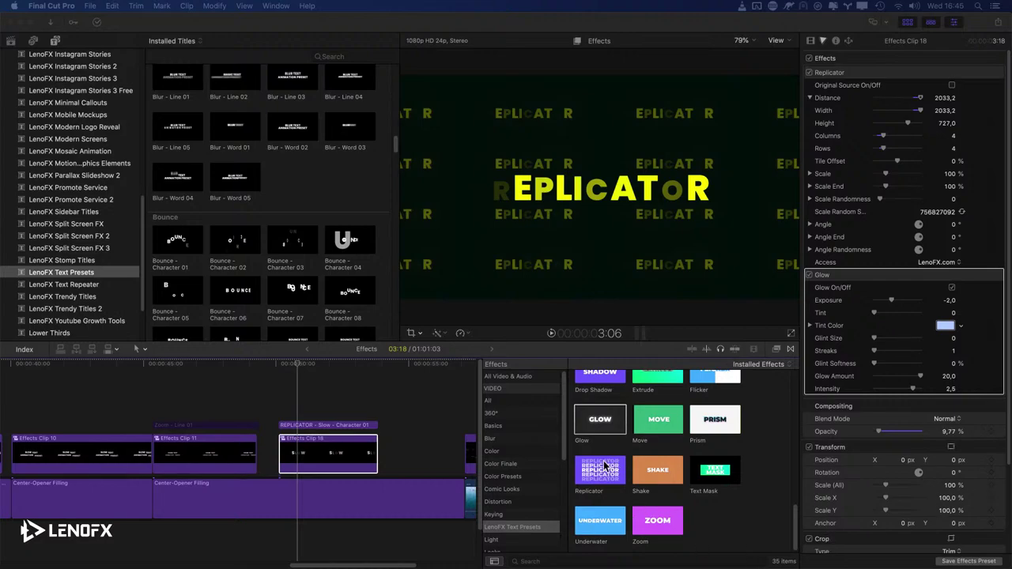
Step: Add the Underwater effect with Preset 01 to Effects Clip 18 and replay the title
{"action": "left_click_drag", "start_coordinate": [607, 525], "coordinate": [353, 459]}
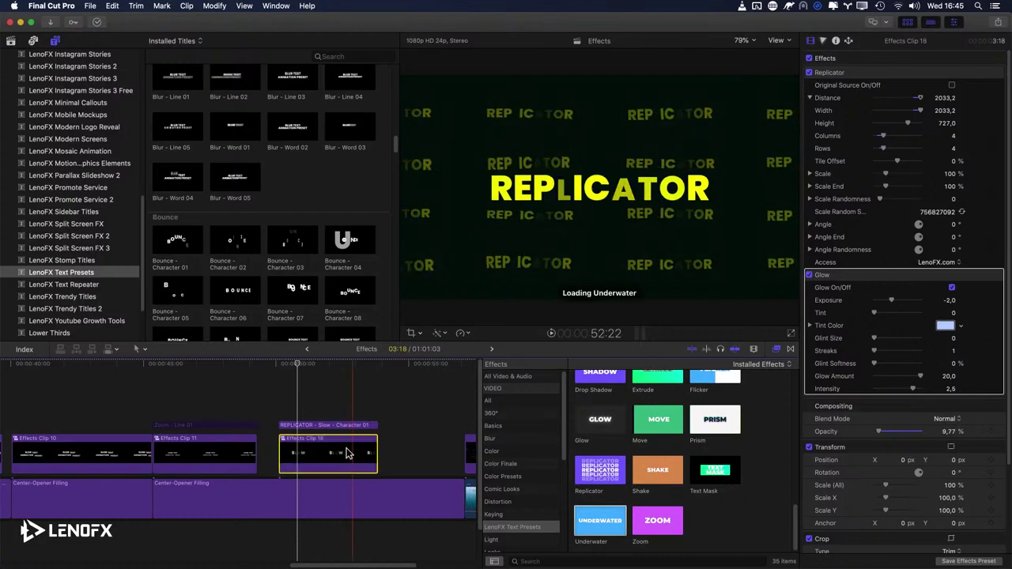
{"action": "left_click_drag", "start_coordinate": [320, 368], "coordinate": [329, 370]}
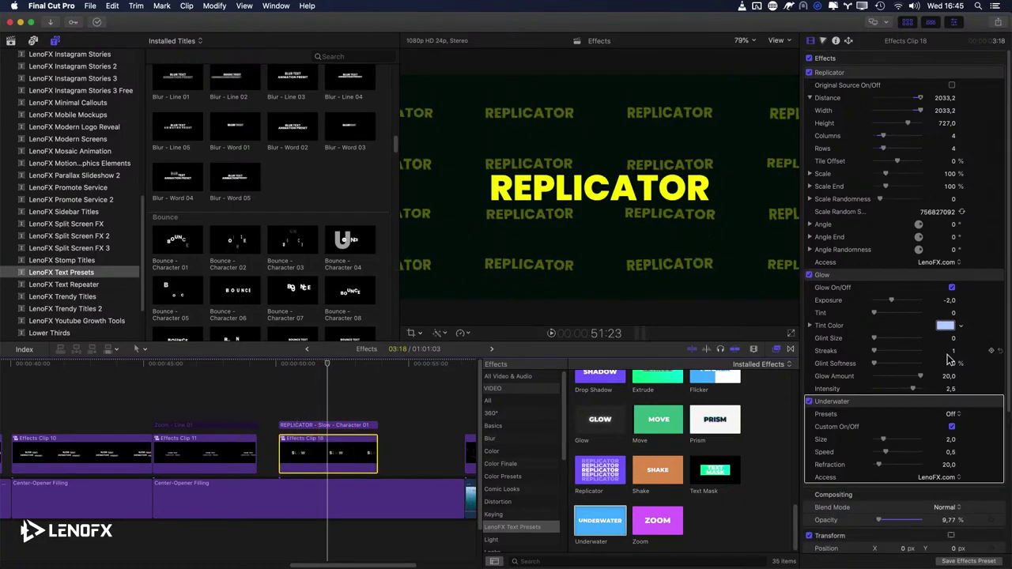
{"action": "left_click", "coordinate": [953, 414]}
{"action": "left_click", "coordinate": [955, 427]}
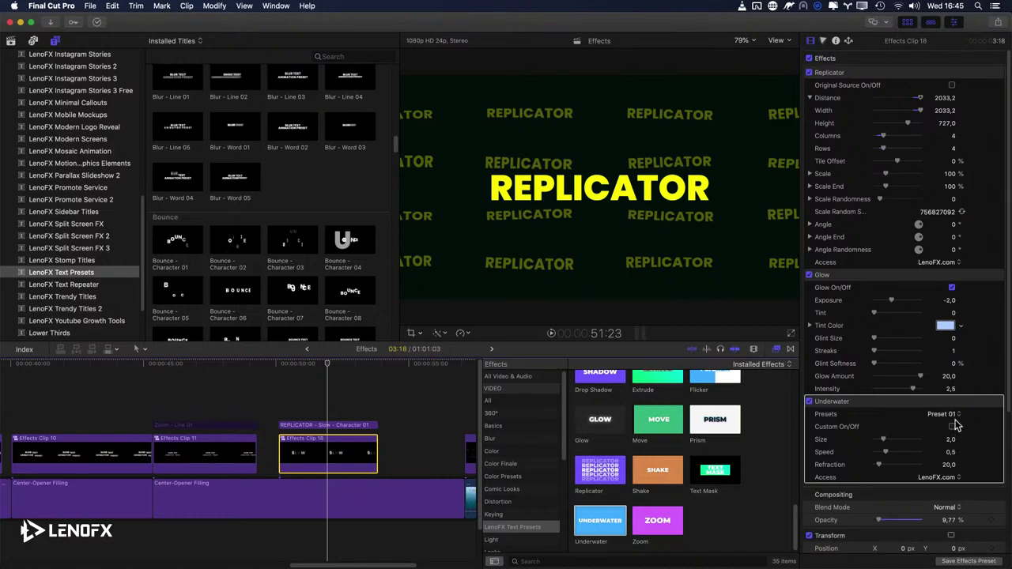
{"action": "key", "text": "shift+slash"}
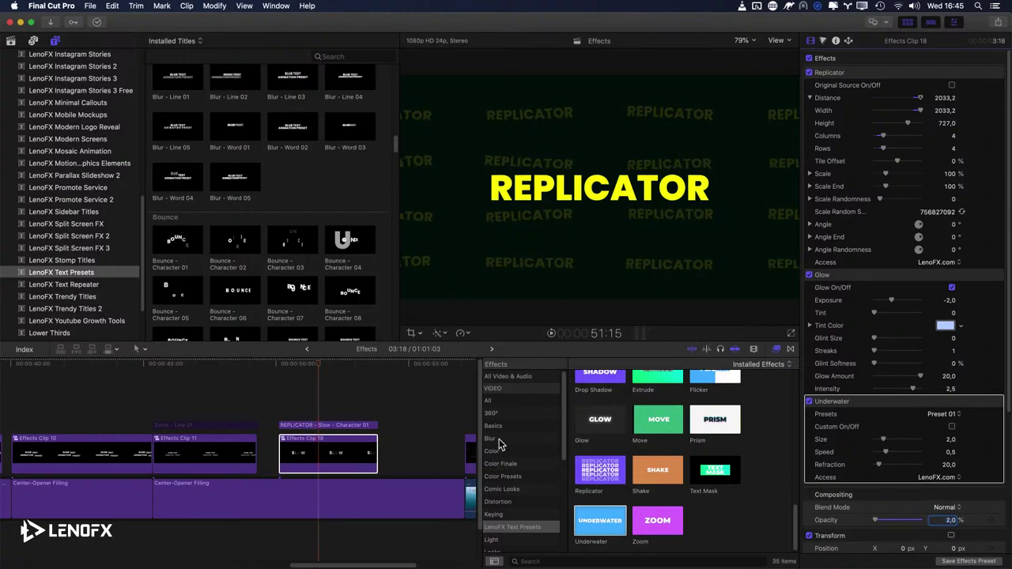
Step: Apply the Focus blur (Amount 30, Softness 578.62) to Effects Clip 18 and preview it
{"action": "left_click", "coordinate": [493, 439]}
{"action": "left_click_drag", "start_coordinate": [663, 406], "coordinate": [344, 453]}
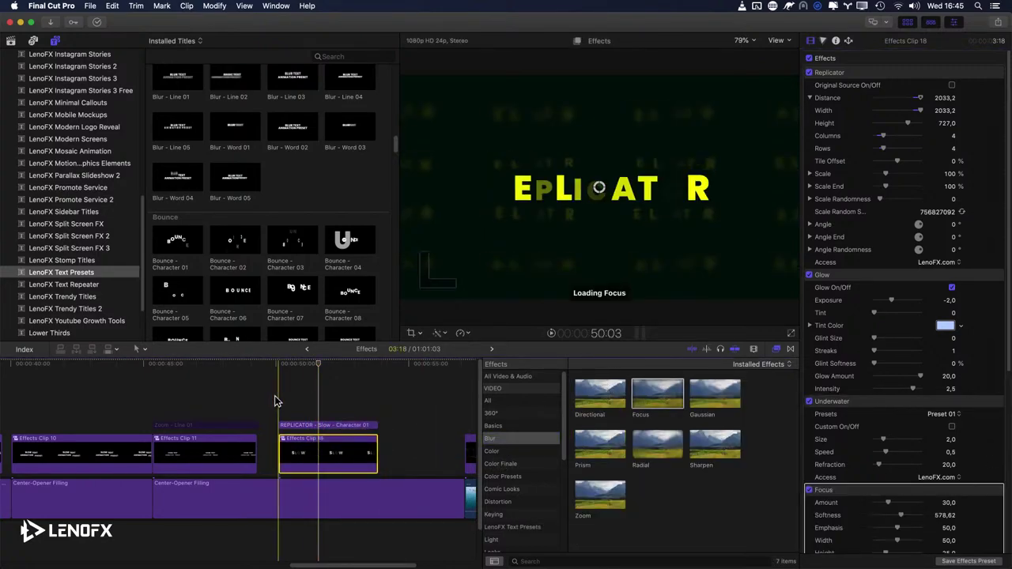
{"action": "key", "text": "s"}
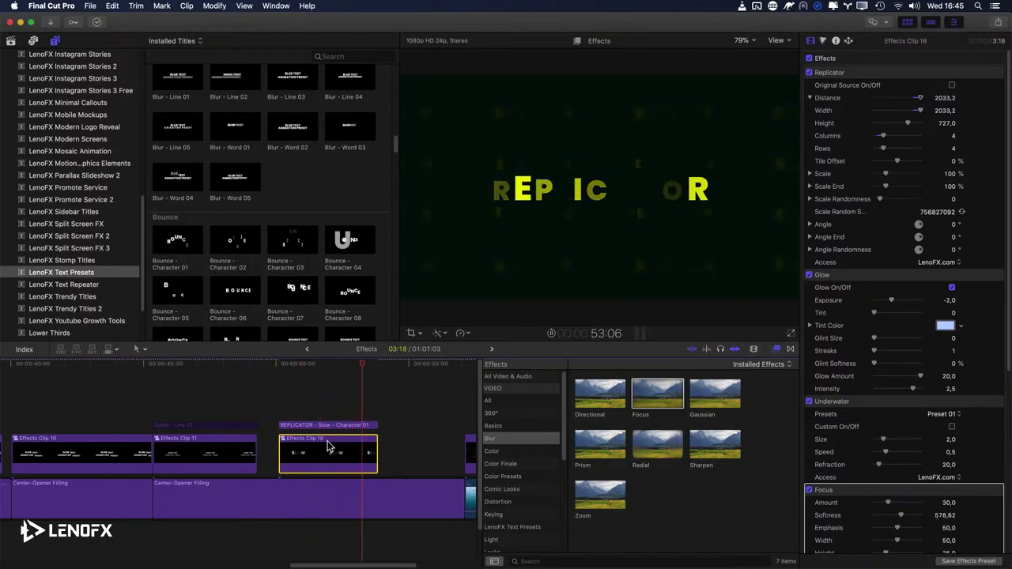
{"action": "key", "text": "s"}
{"action": "key", "text": "space"}
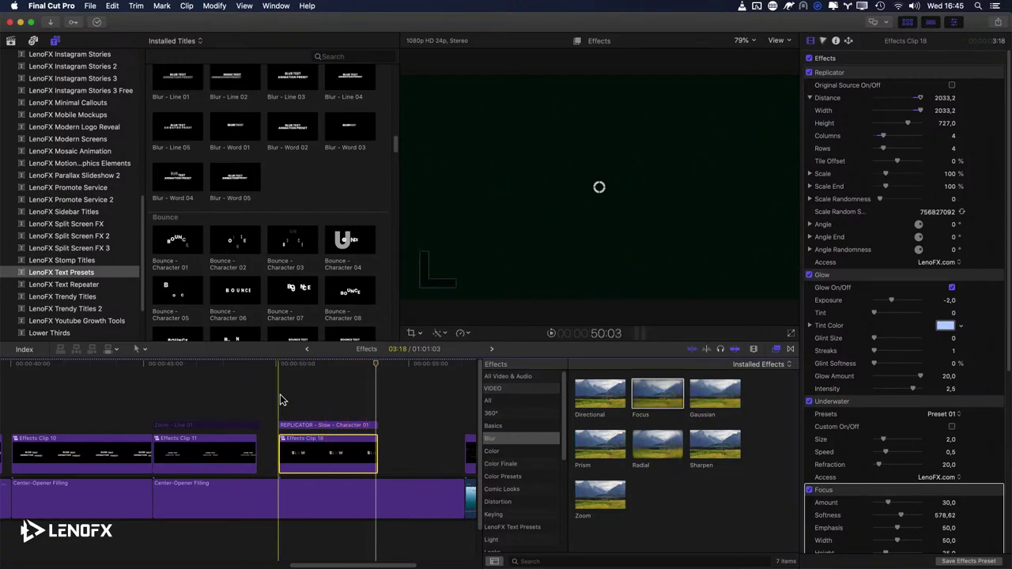
{"action": "key", "text": "space"}
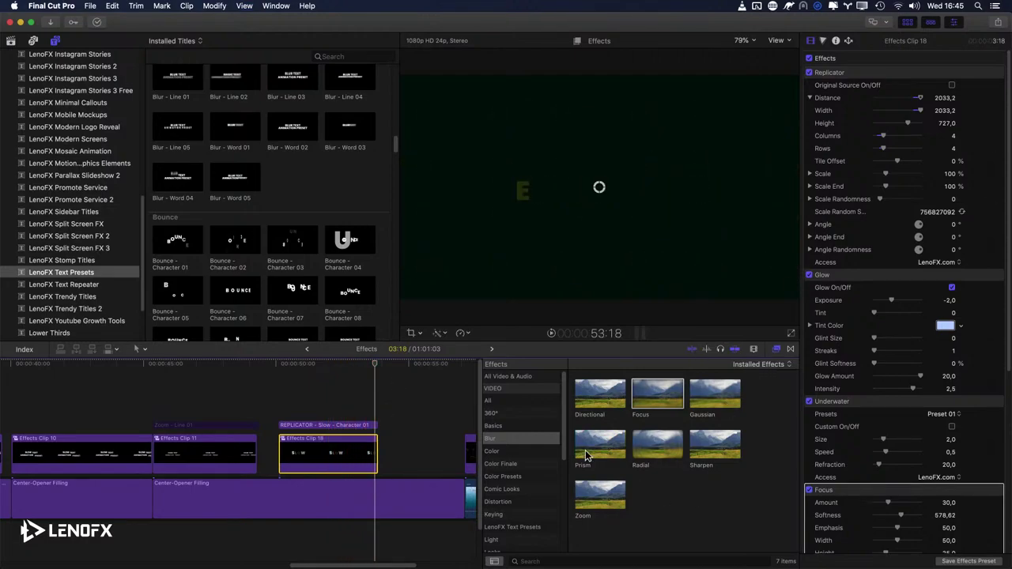
Step: Browse the LenoFX Text Presets effects and clear the clip selection
{"action": "left_click", "coordinate": [507, 528]}
{"action": "scroll", "coordinate": [672, 506], "scroll_direction": "down", "scroll_amount": 5}
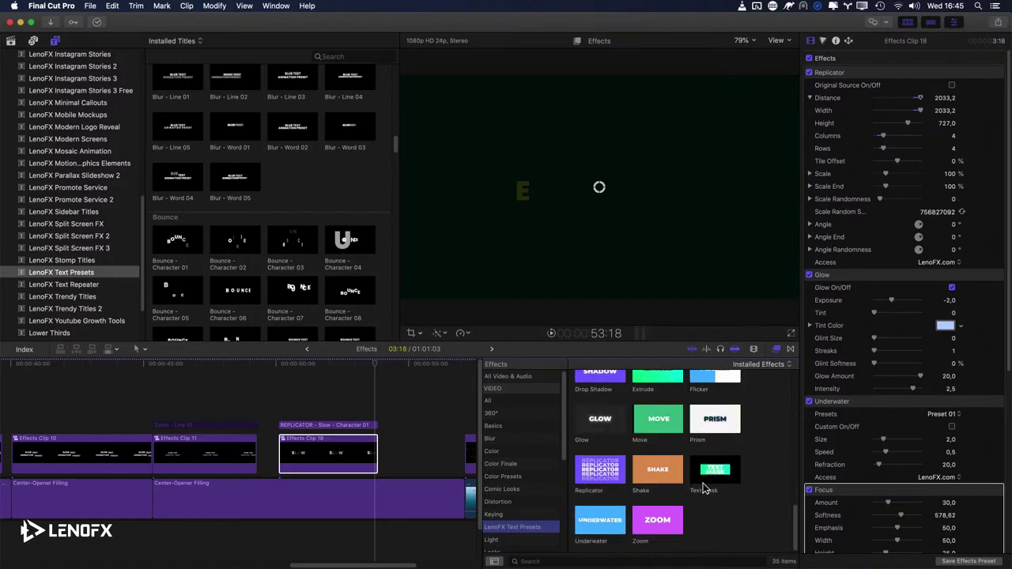
{"action": "left_click", "coordinate": [416, 424]}
Step: Insert and lengthen a gap at the project's end, then paste a Center-Opener Circle background
{"action": "key", "text": "shift+z"}
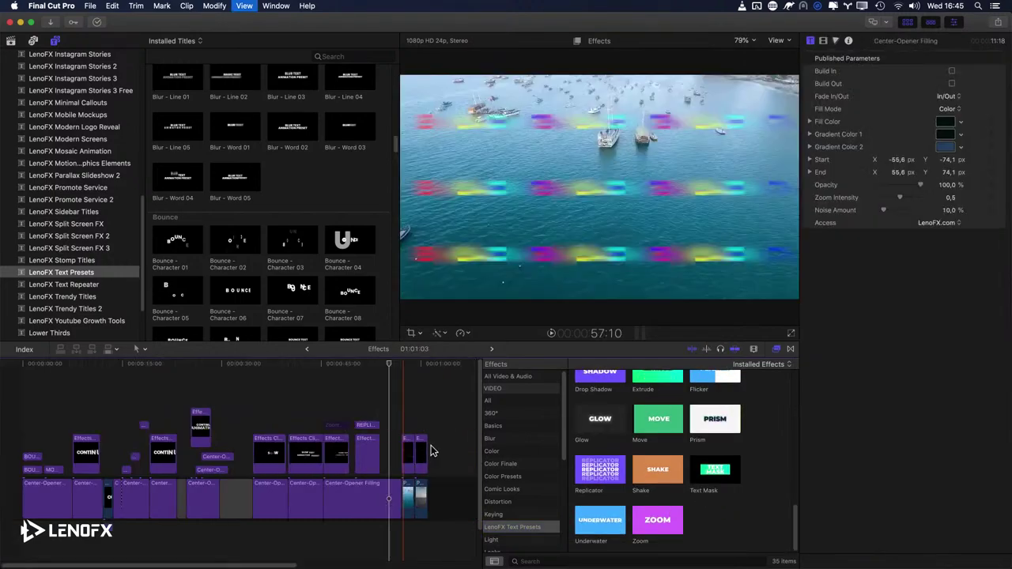
{"action": "key", "text": "alt+w"}
{"action": "key", "text": "shift+z"}
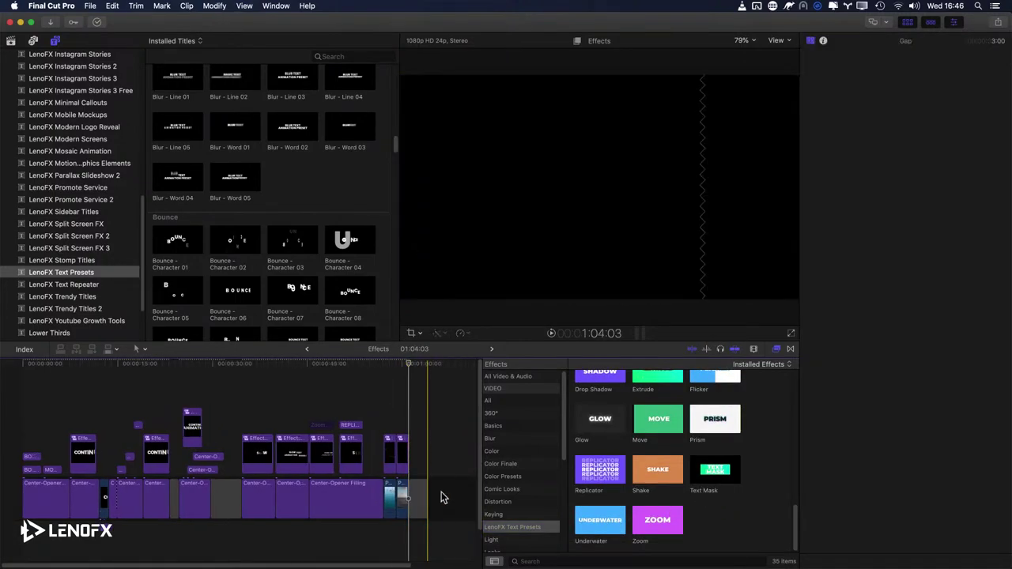
{"action": "left_click_drag", "start_coordinate": [423, 495], "coordinate": [469, 497]}
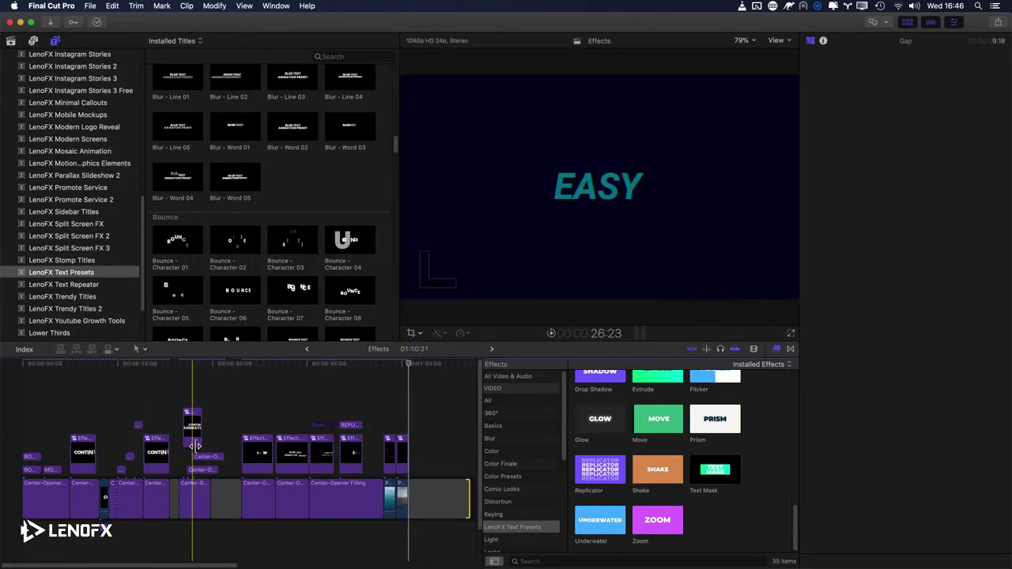
{"action": "left_click_drag", "start_coordinate": [469, 495], "coordinate": [469, 495]}
{"action": "key", "text": "cmd+v"}
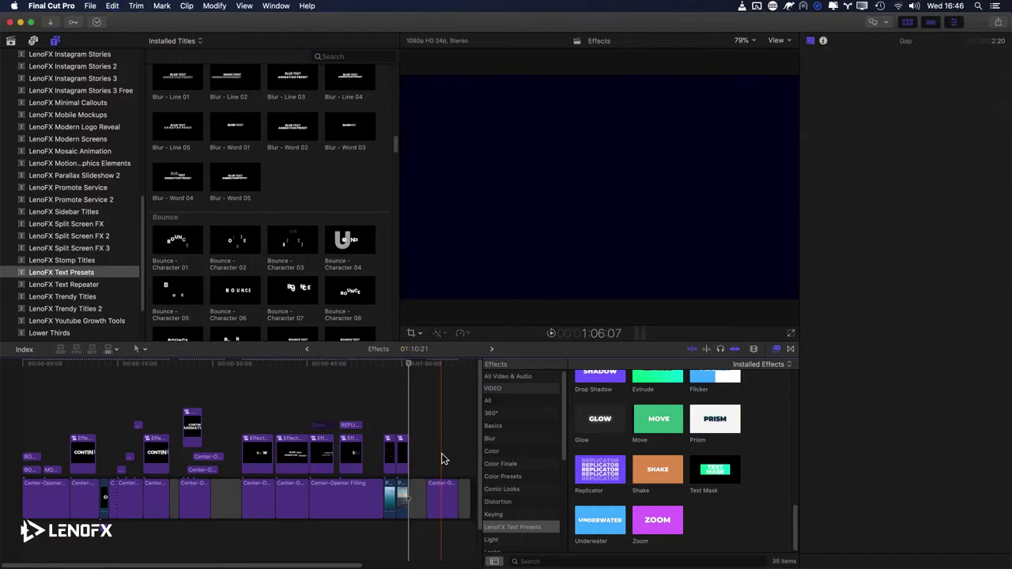
Step: Preview the new background and place the Bounce – Character 04 title above it
{"action": "left_click", "coordinate": [441, 459]}
{"action": "key", "text": "cmd+="}
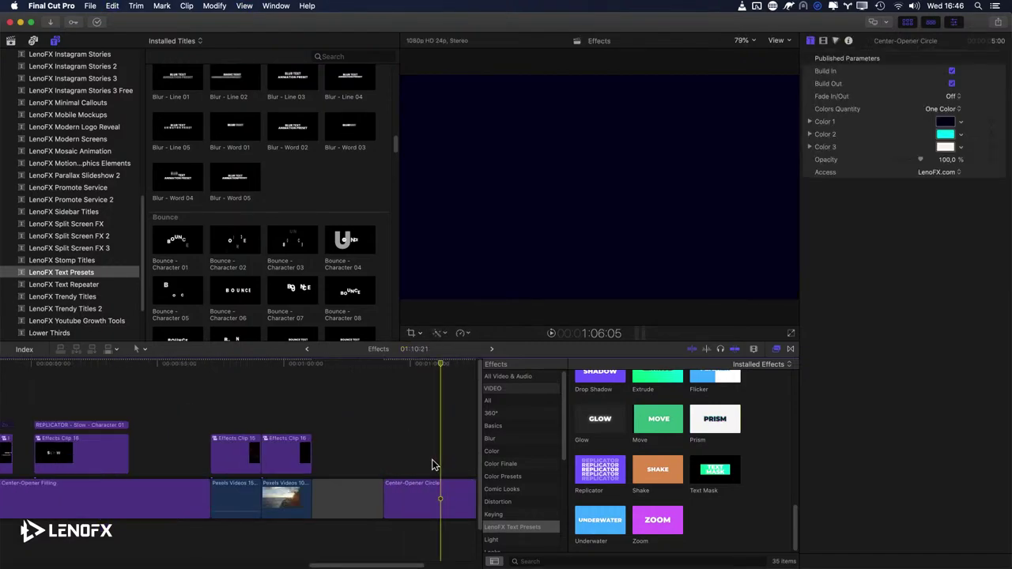
{"action": "scroll", "coordinate": [409, 463], "scroll_direction": "right", "scroll_amount": 5}
{"action": "key", "text": "space"}
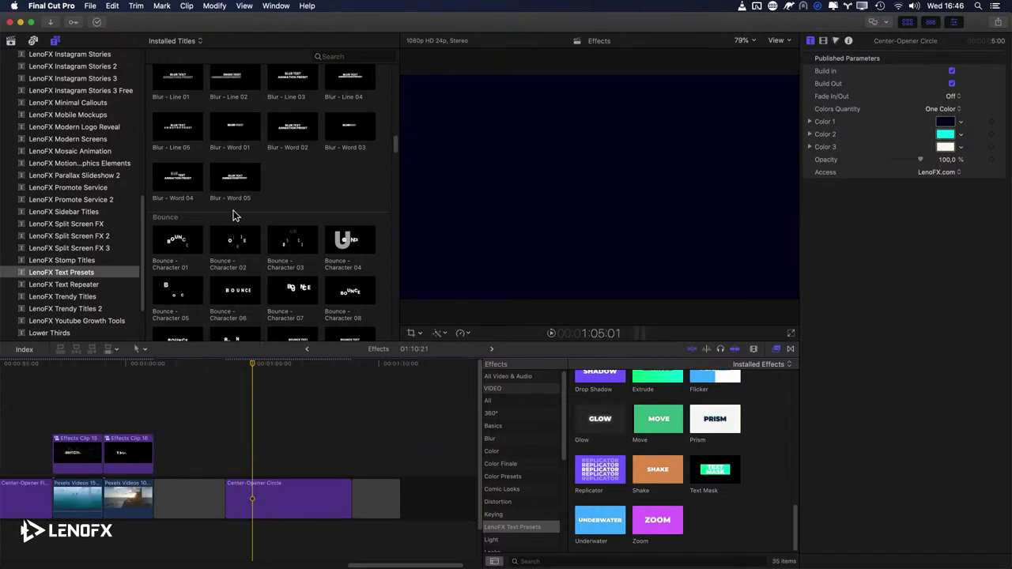
{"action": "left_click_drag", "start_coordinate": [353, 247], "coordinate": [247, 468]}
Step: Turn the BOUNCE title into compound clip Effects Clip 19 and apply Text Mask to it
{"action": "key", "text": "space"}
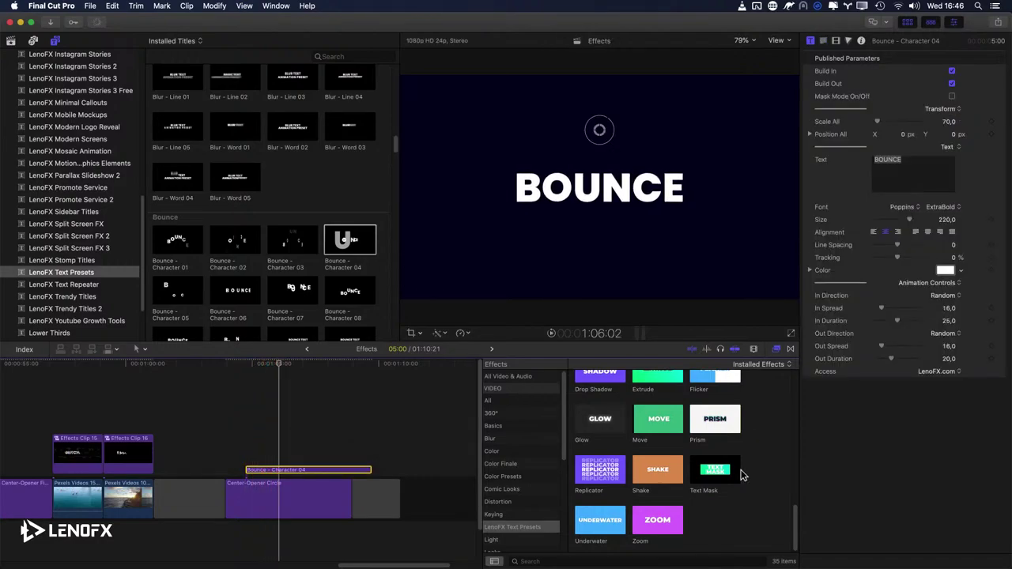
{"action": "key", "text": "alt+g"}
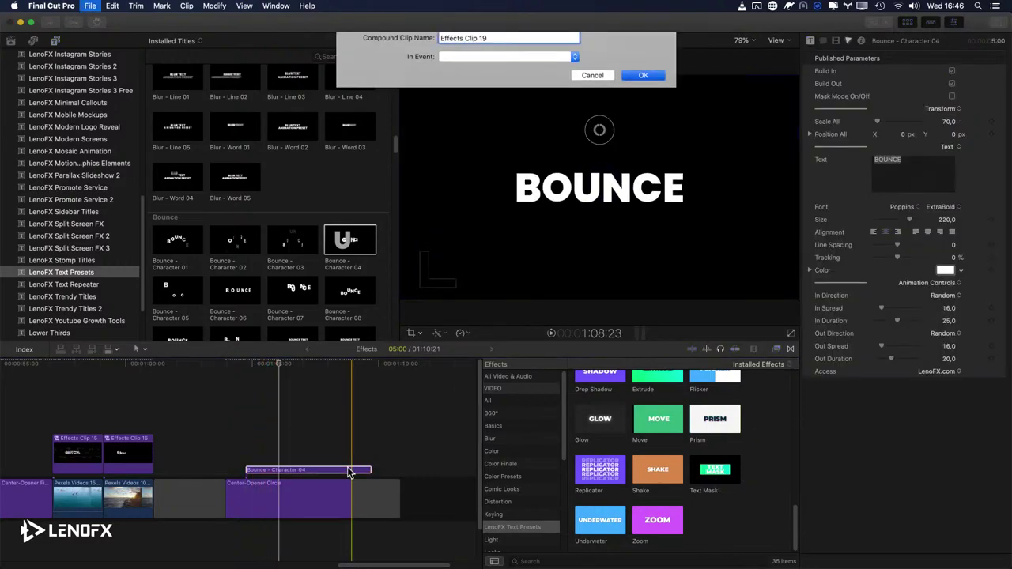
{"action": "key", "text": "Return"}
{"action": "left_click_drag", "start_coordinate": [729, 472], "coordinate": [316, 462]}
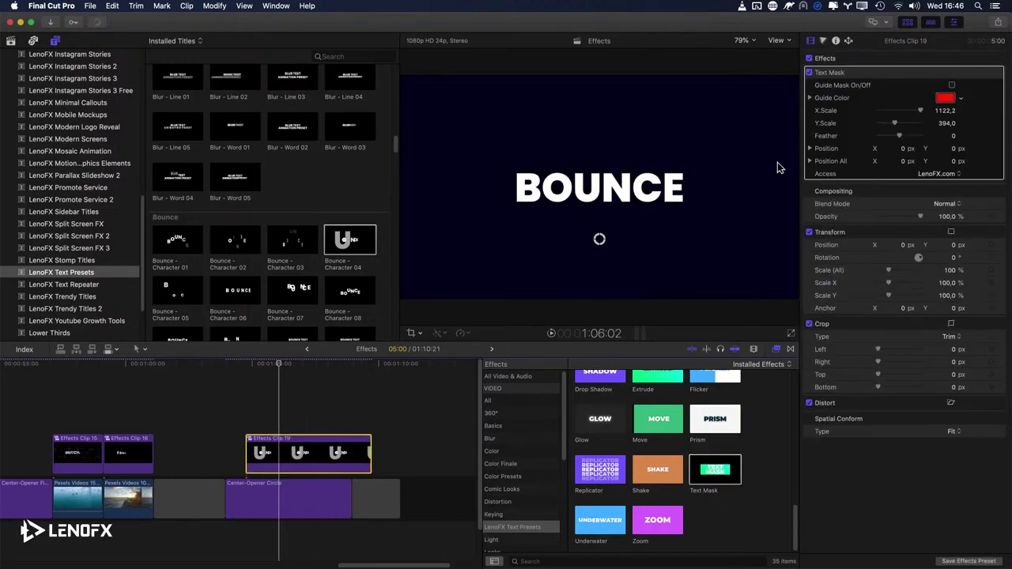
Step: With Guide Mask shown, scale the Text Mask to X 943 and Y 196 around BOUNCE
{"action": "left_click", "coordinate": [952, 86]}
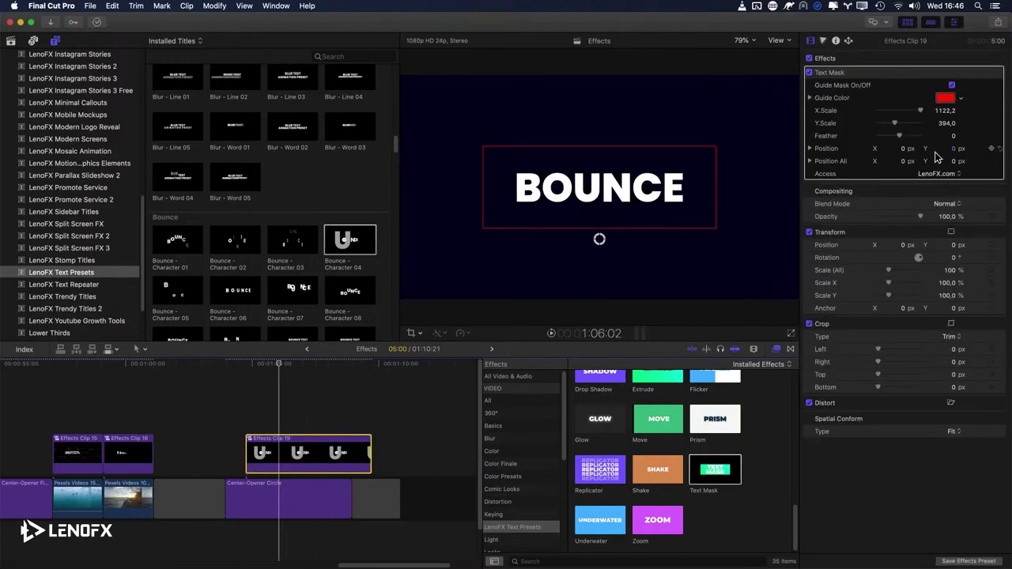
{"action": "left_click_drag", "start_coordinate": [894, 127], "coordinate": [919, 113]}
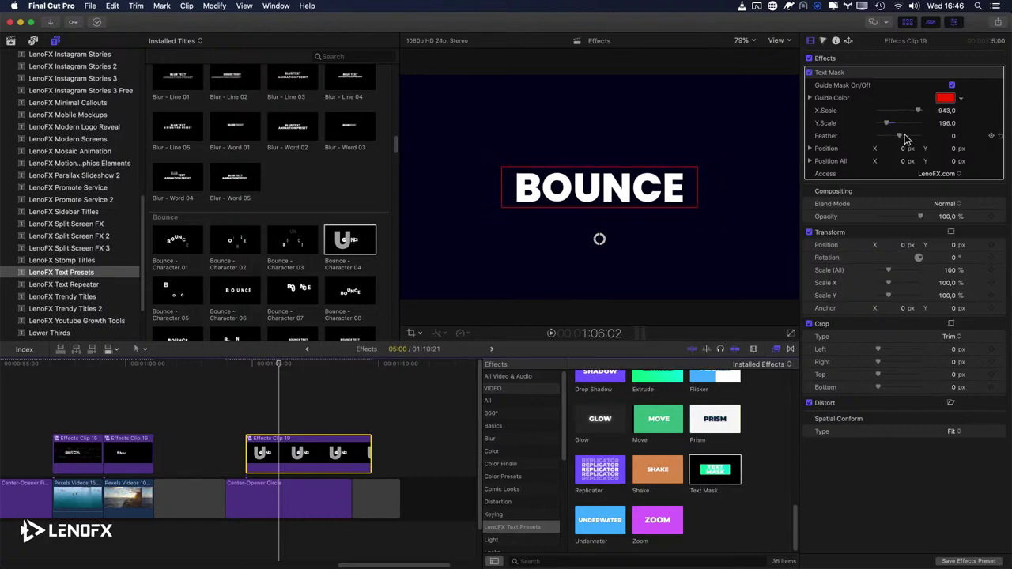
{"action": "left_click_drag", "start_coordinate": [905, 152], "coordinate": [905, 154]}
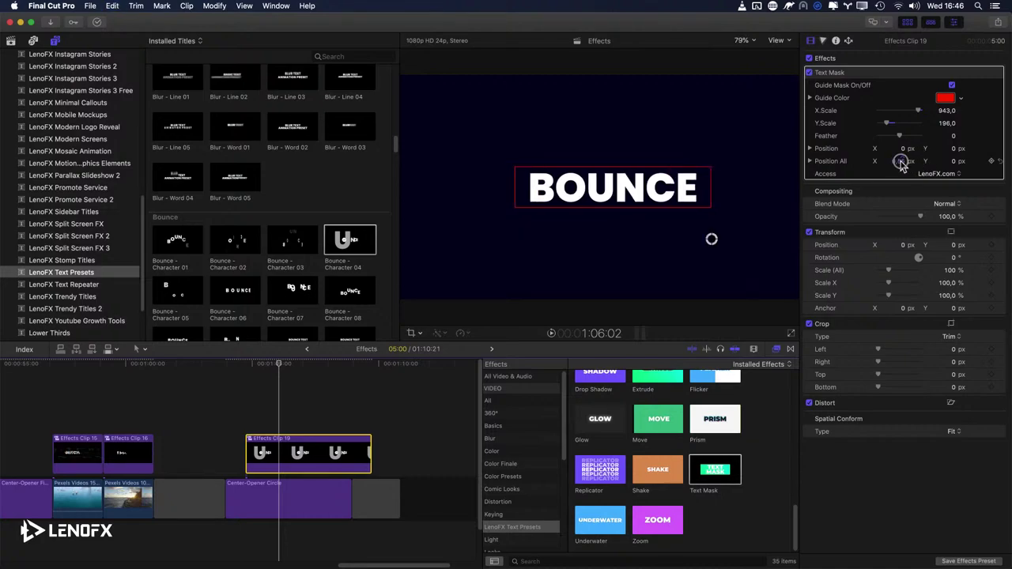
{"action": "left_click_drag", "start_coordinate": [601, 241], "coordinate": [646, 237]}
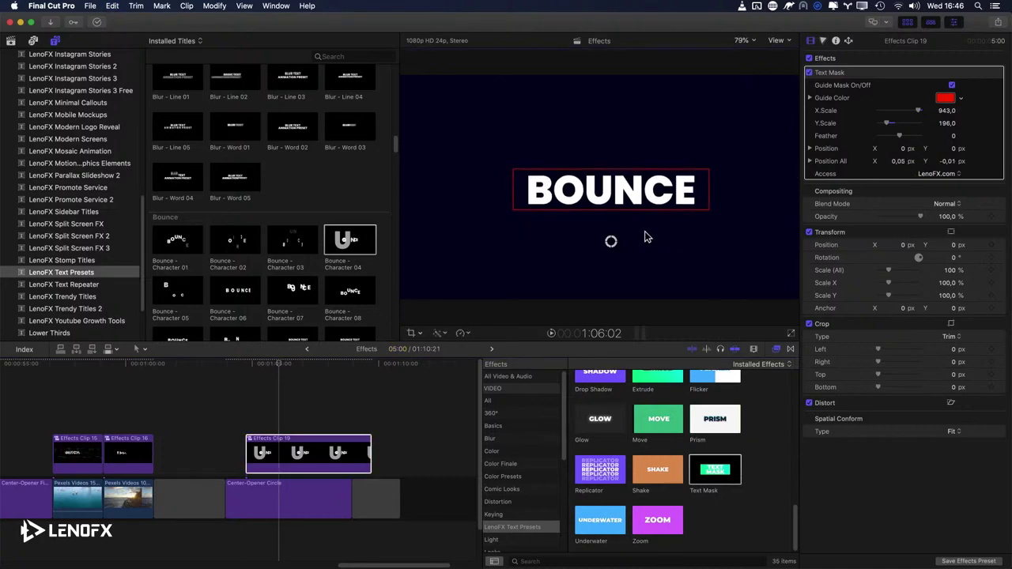
{"action": "key", "text": "super+z"}
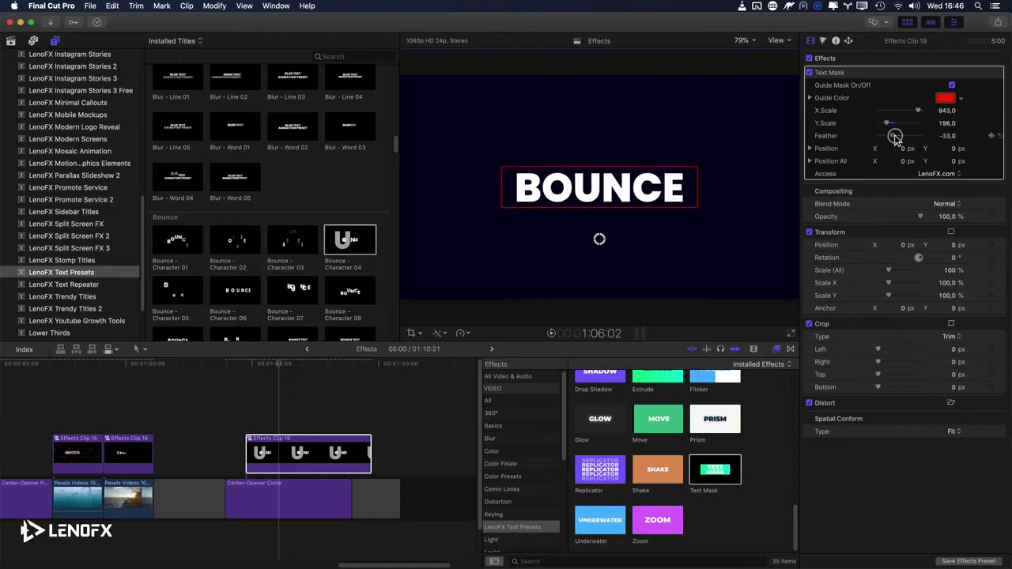
Step: Play back the masked BOUNCE animation from before the title and turn Guide Mask off
{"action": "left_click", "coordinate": [255, 414]}
{"action": "key", "text": "space"}
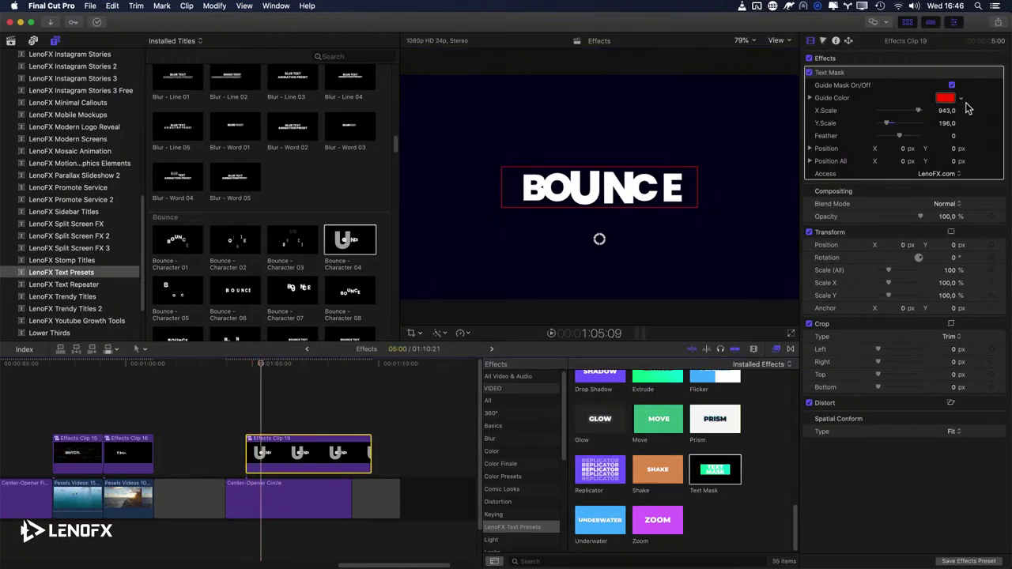
{"action": "left_click", "coordinate": [951, 85]}
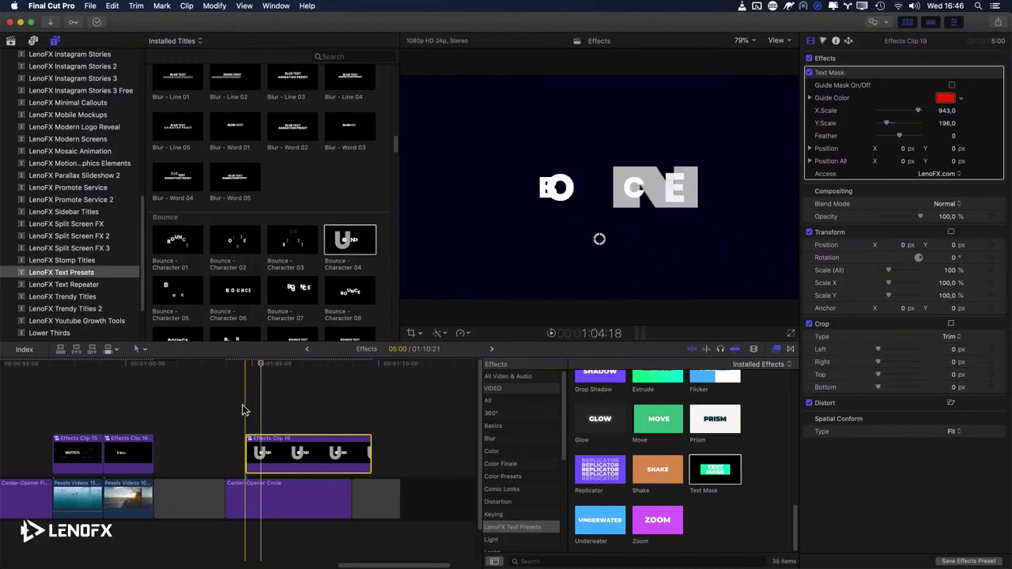
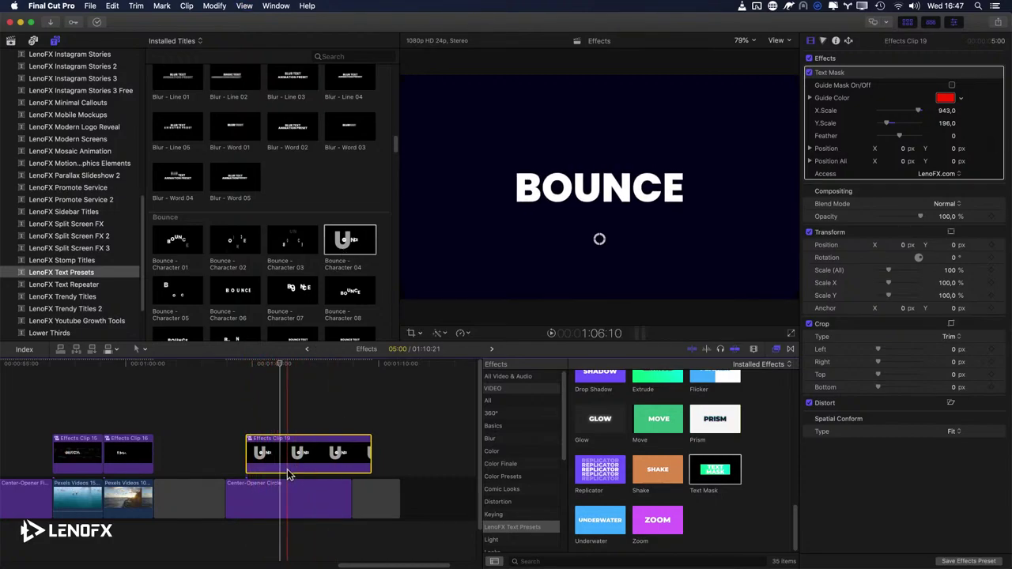
Step: Apply the Zoom effect to the BOUNCE clip and set Zoom In/Out to -53,67
{"action": "scroll", "coordinate": [348, 206], "scroll_direction": "down", "scroll_amount": 10}
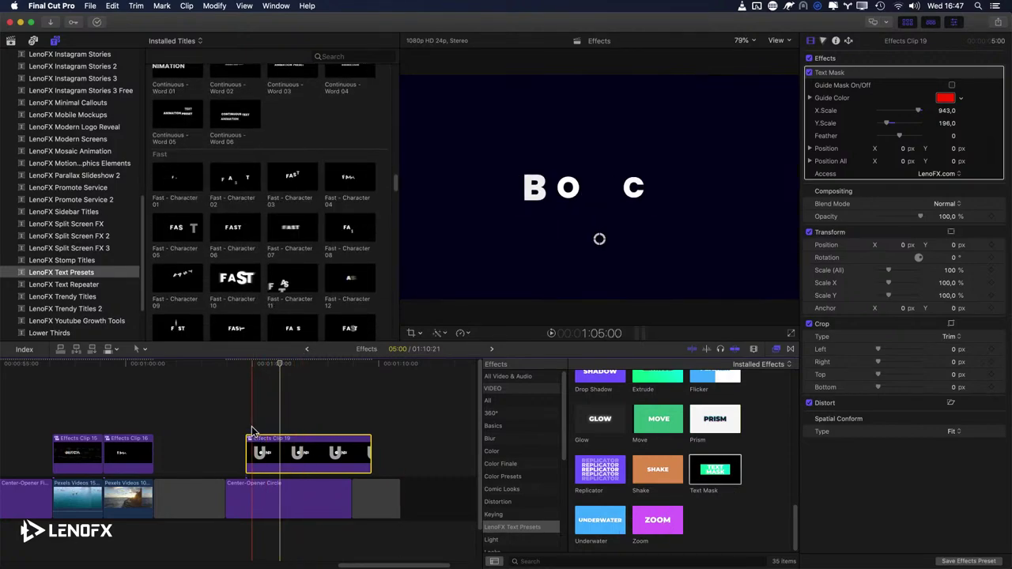
{"action": "key", "text": "space"}
{"action": "left_click_drag", "start_coordinate": [657, 519], "coordinate": [287, 453]}
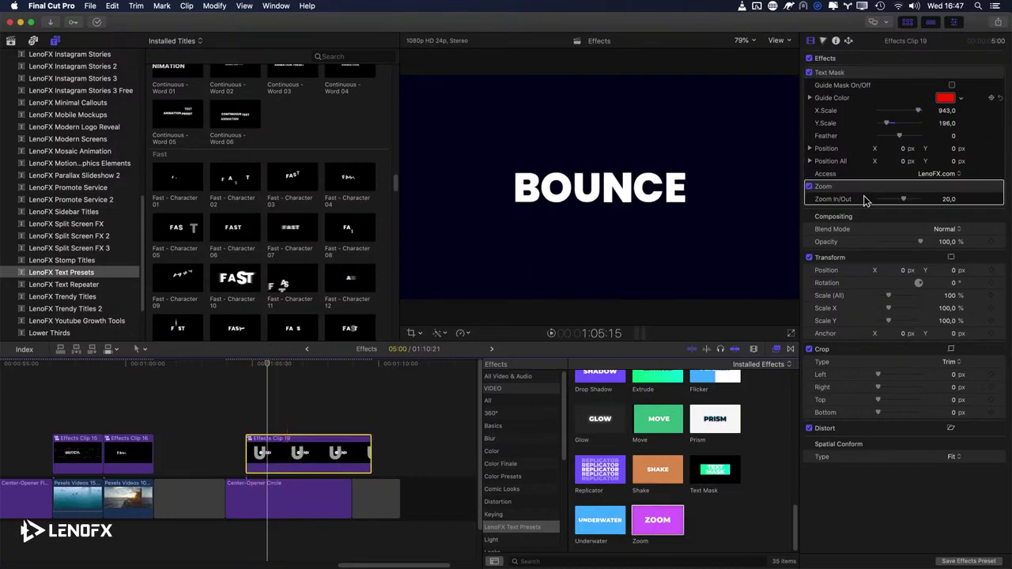
{"action": "key", "text": "space"}
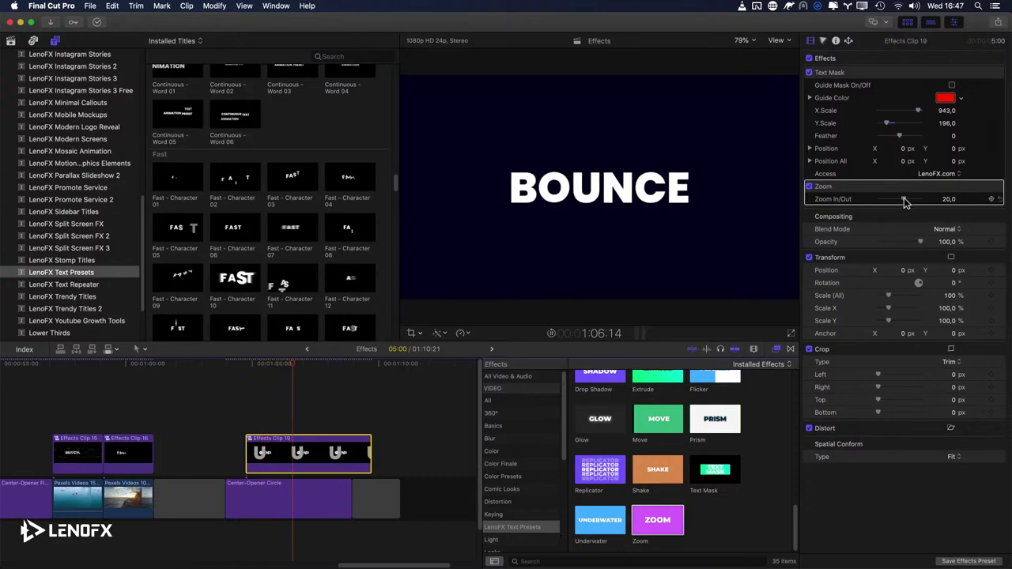
{"action": "left_click_drag", "start_coordinate": [905, 199], "coordinate": [908, 200]}
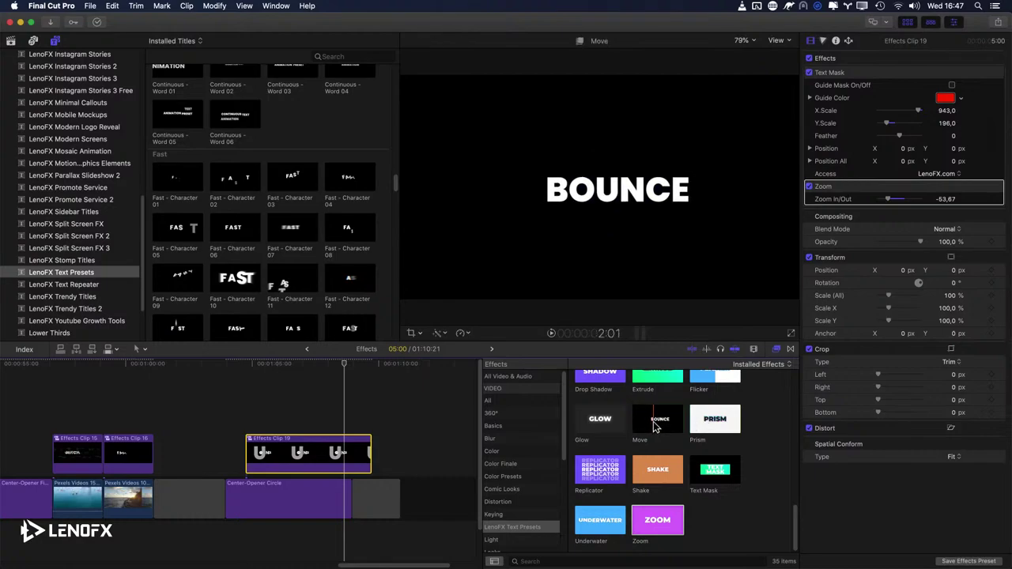
Step: Add the Move effect to Effects Clip 19 and turn off its Zoom effect
{"action": "left_click_drag", "start_coordinate": [655, 427], "coordinate": [336, 454]}
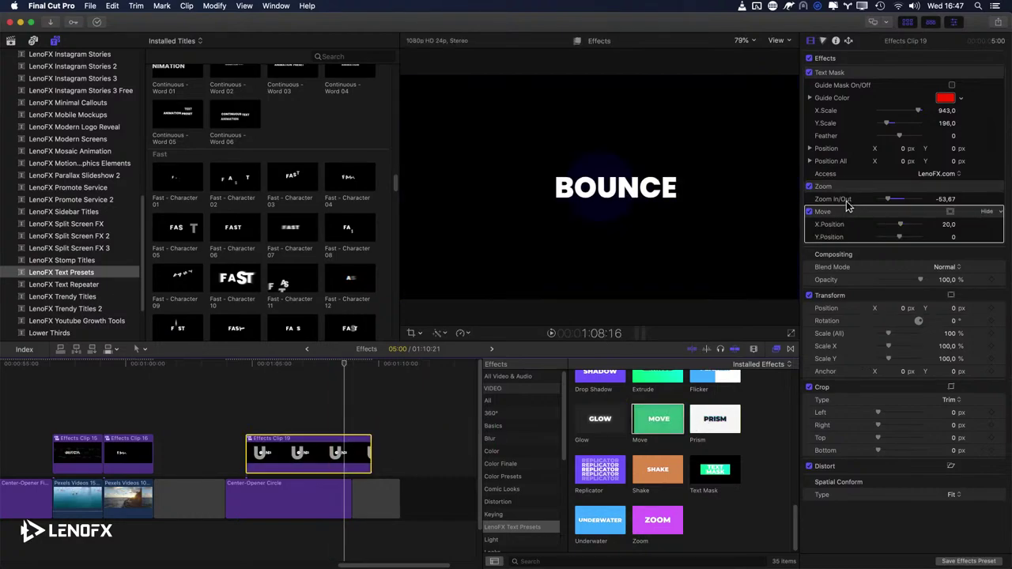
{"action": "left_click_drag", "start_coordinate": [901, 229], "coordinate": [894, 242]}
{"action": "key", "text": "/"}
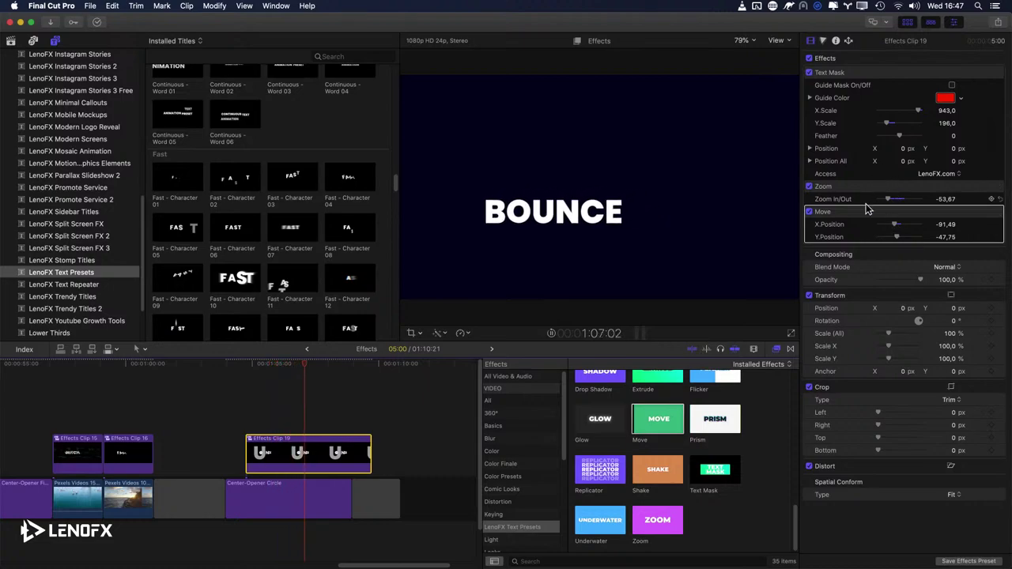
{"action": "left_click_drag", "start_coordinate": [890, 200], "coordinate": [907, 200]}
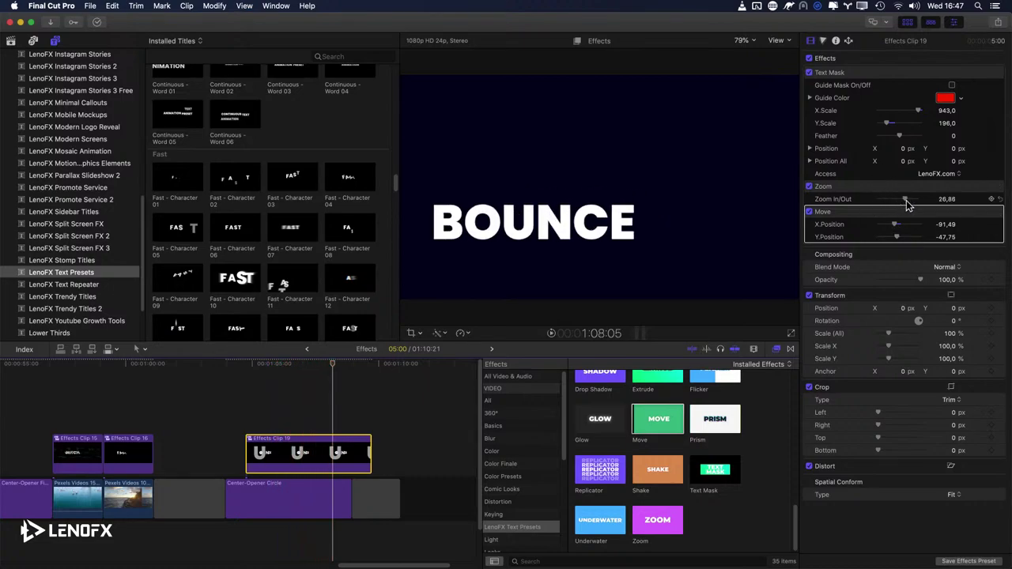
{"action": "key", "text": "/"}
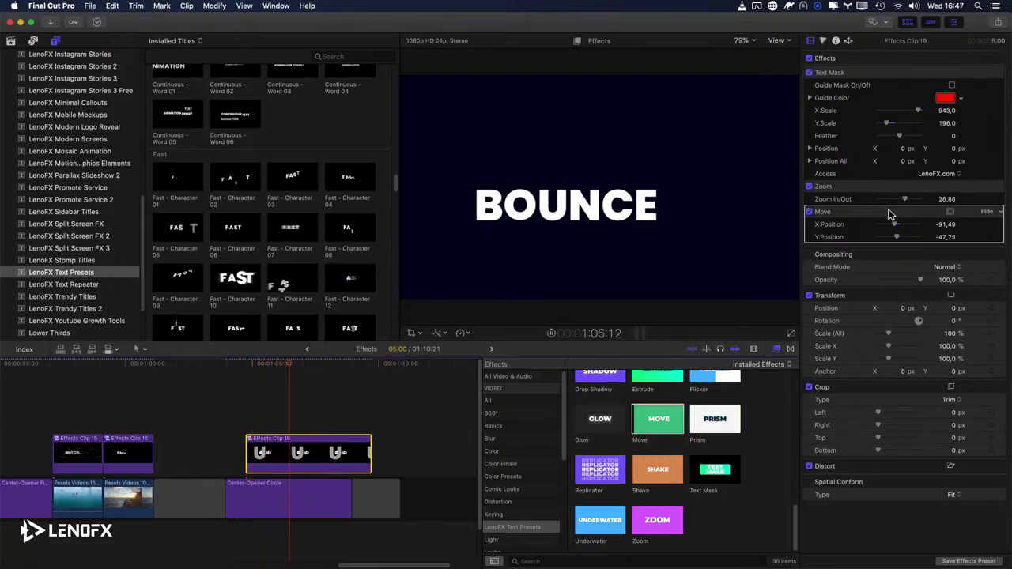
{"action": "left_click", "coordinate": [808, 187]}
{"action": "key", "text": "/"}
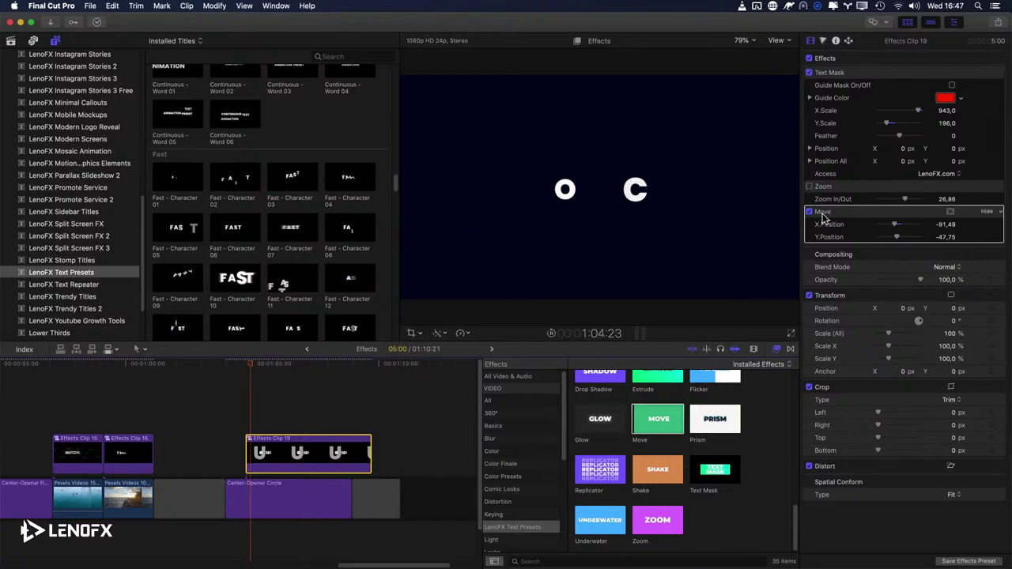
Step: Reset the Move position, push X Position to -400, and stack a copy above the clip
{"action": "left_click", "coordinate": [998, 217]}
{"action": "left_click", "coordinate": [990, 230]}
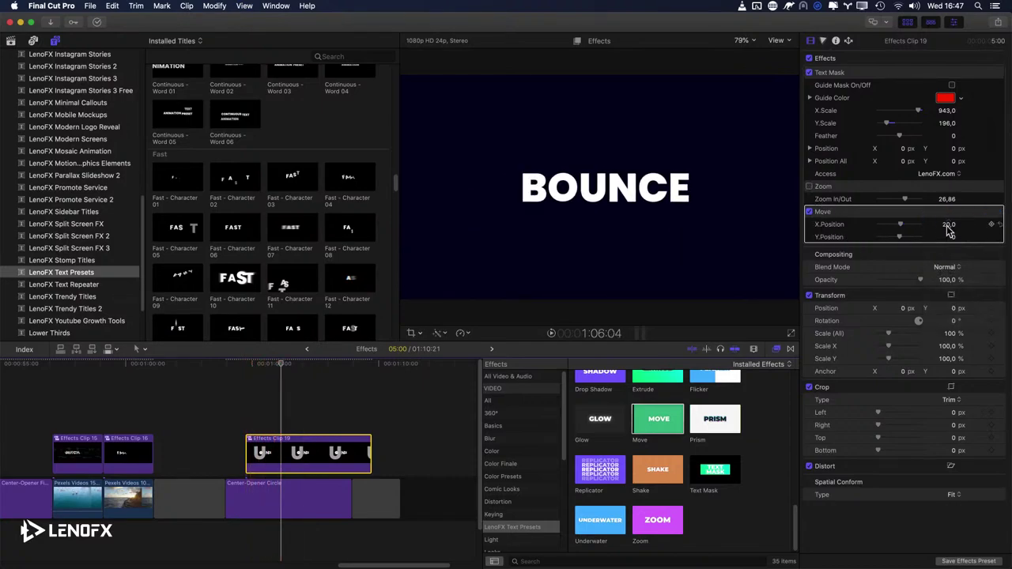
{"action": "key", "text": "/"}
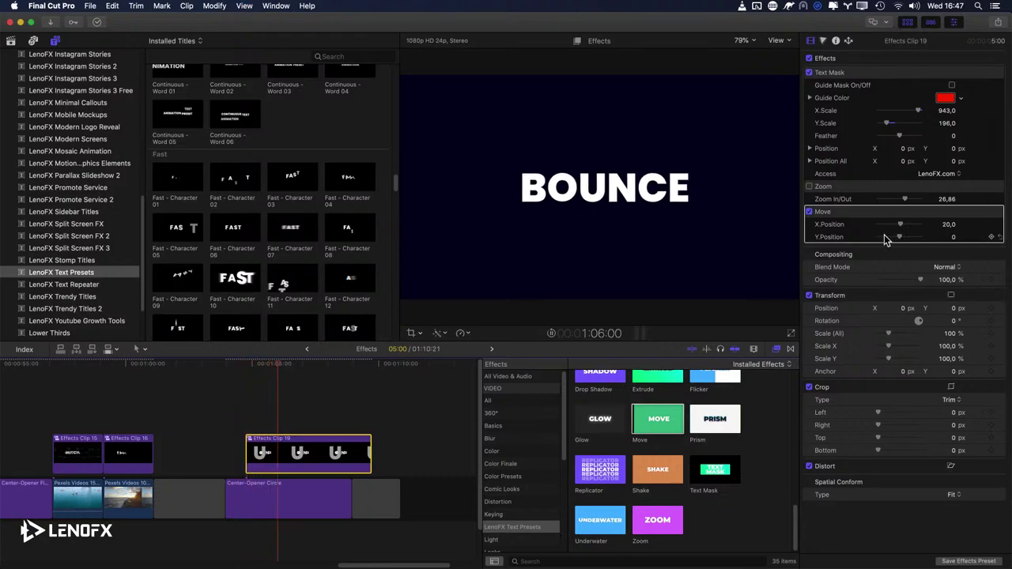
{"action": "left_click_drag", "start_coordinate": [897, 232], "coordinate": [894, 234]}
{"action": "key", "text": "/"}
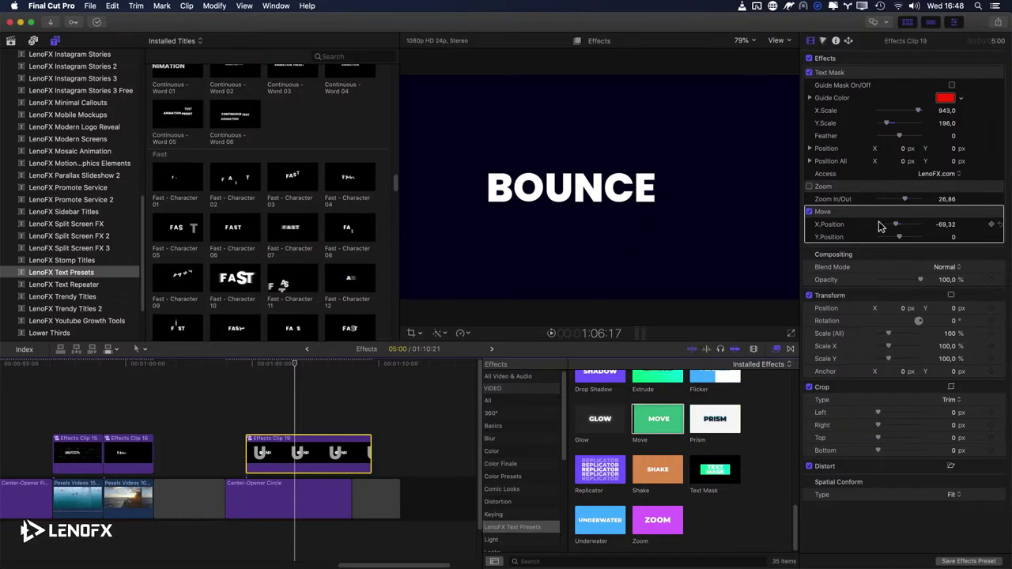
{"action": "left_click_drag", "start_coordinate": [897, 229], "coordinate": [888, 226]}
{"action": "key", "text": "/"}
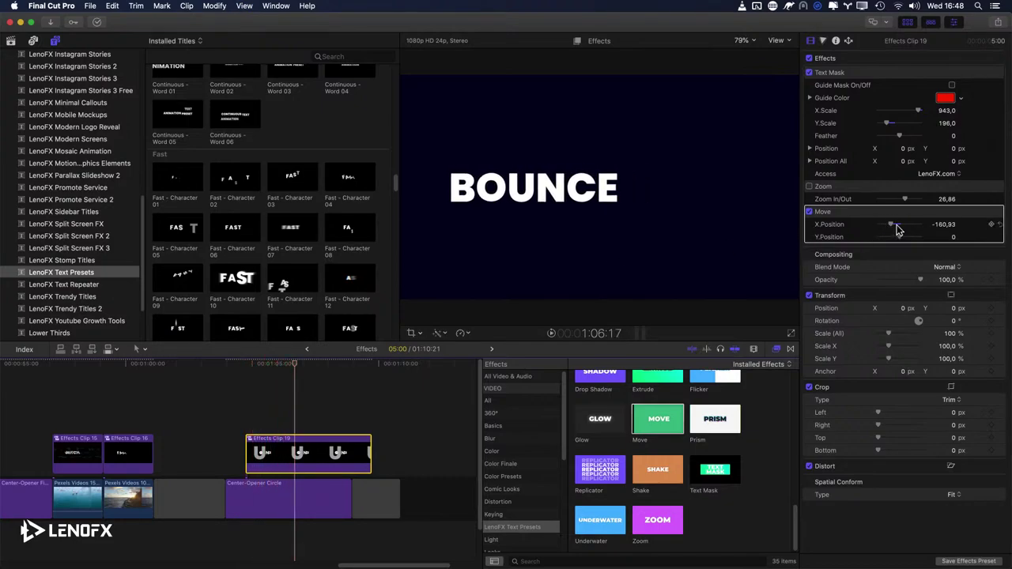
{"action": "left_click_drag", "start_coordinate": [888, 227], "coordinate": [878, 228]}
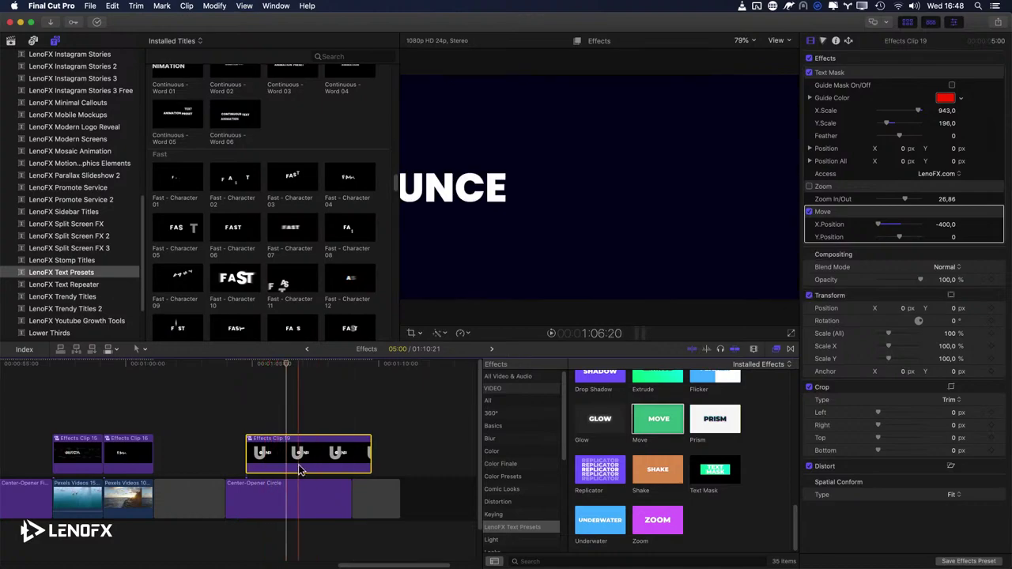
{"action": "left_click_drag", "start_coordinate": [275, 459], "coordinate": [290, 413]}
{"action": "key", "text": "space"}
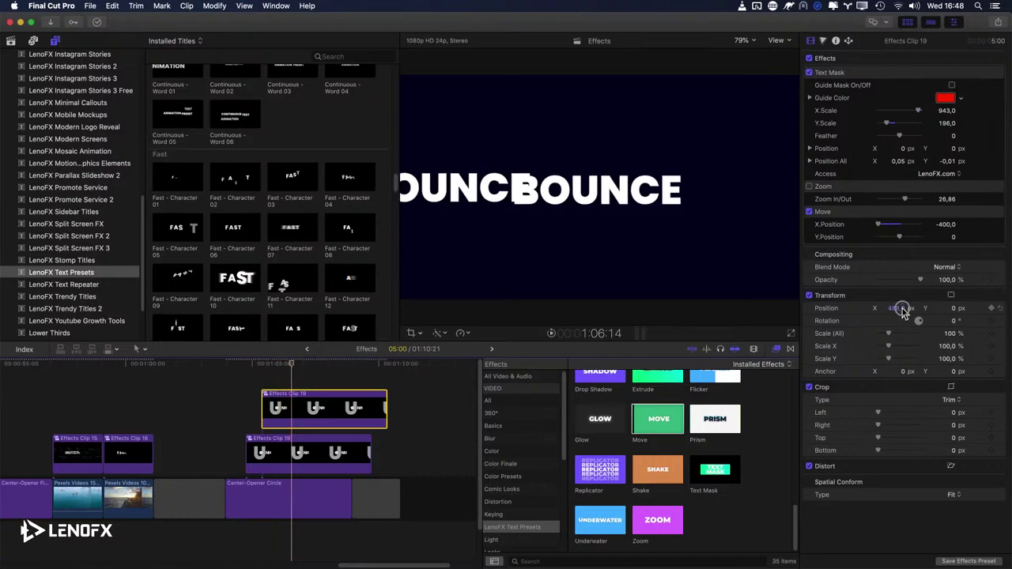
Step: Slide the duplicate BOUNCE clip right to check it, then delete the copy
{"action": "left_click_drag", "start_coordinate": [902, 310], "coordinate": [904, 313]}
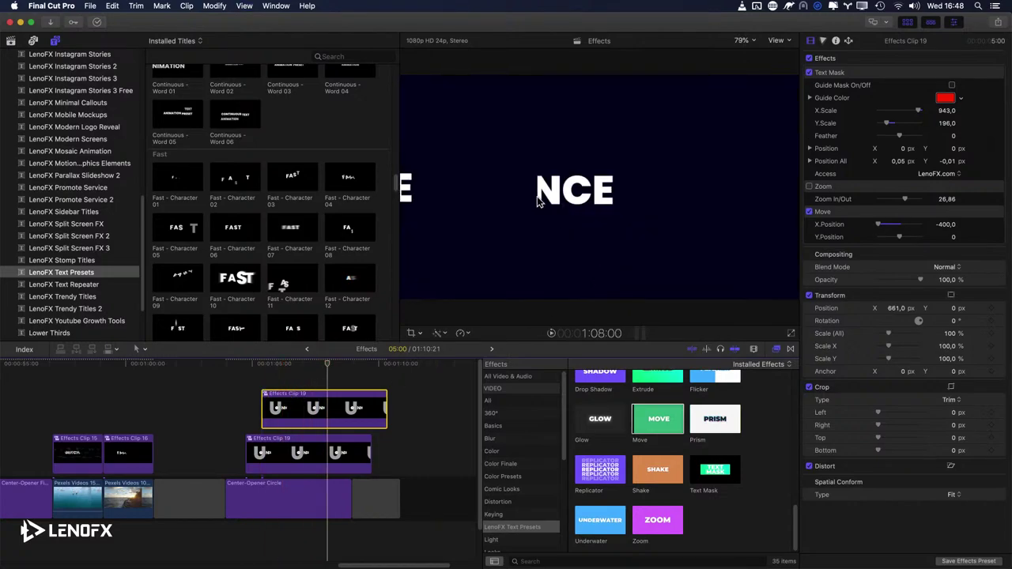
{"action": "left_click", "coordinate": [245, 399]}
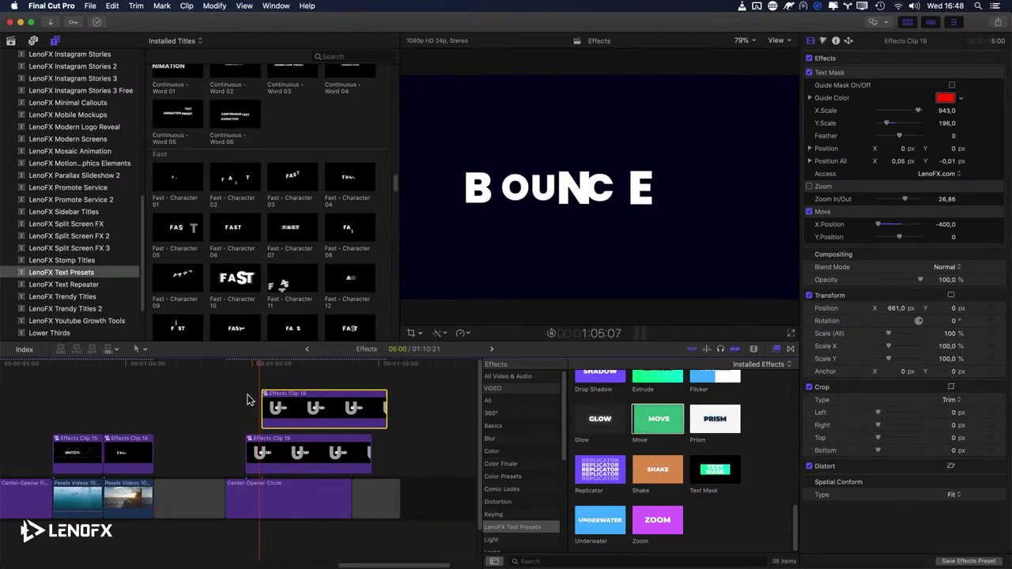
{"action": "key", "text": "super+c"}
{"action": "key", "text": "Delete"}
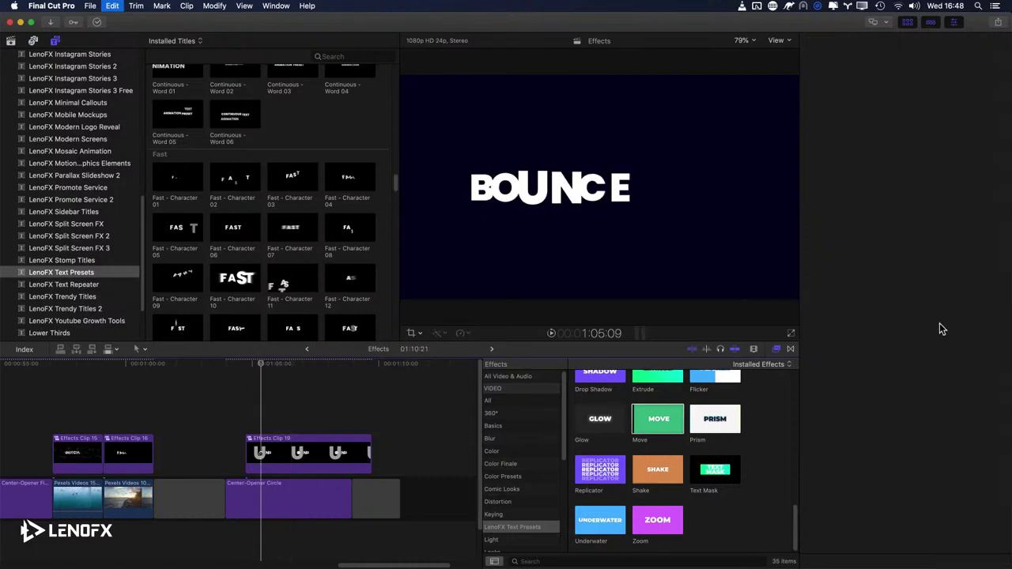
Step: Fit the whole project in the timeline and select the BOUNCE WITHOUT title at the start
{"action": "key", "text": "shift+z"}
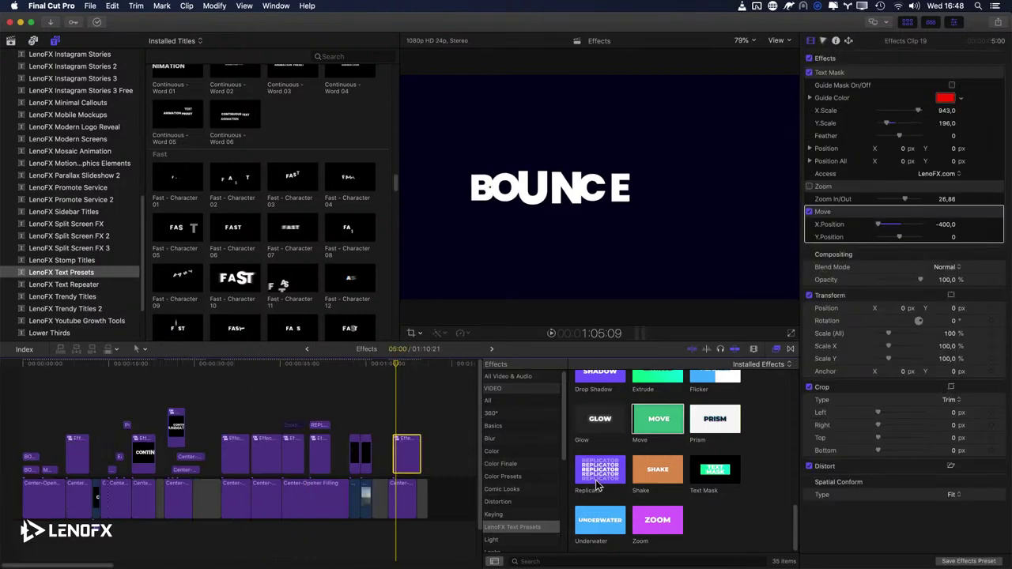
{"action": "scroll", "coordinate": [704, 523], "scroll_direction": "up", "scroll_amount": 3}
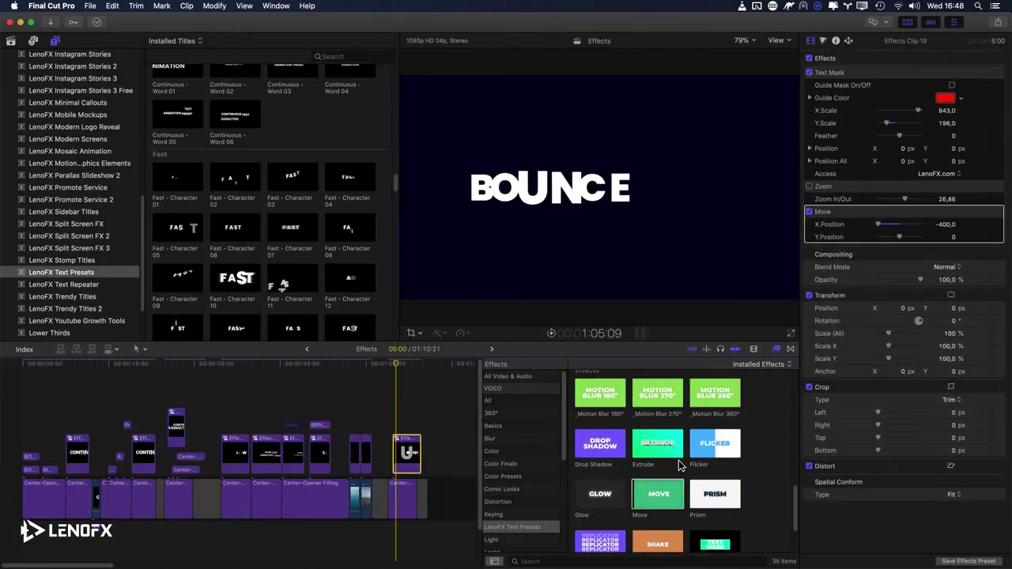
{"action": "left_click_drag", "start_coordinate": [643, 411], "coordinate": [277, 440]}
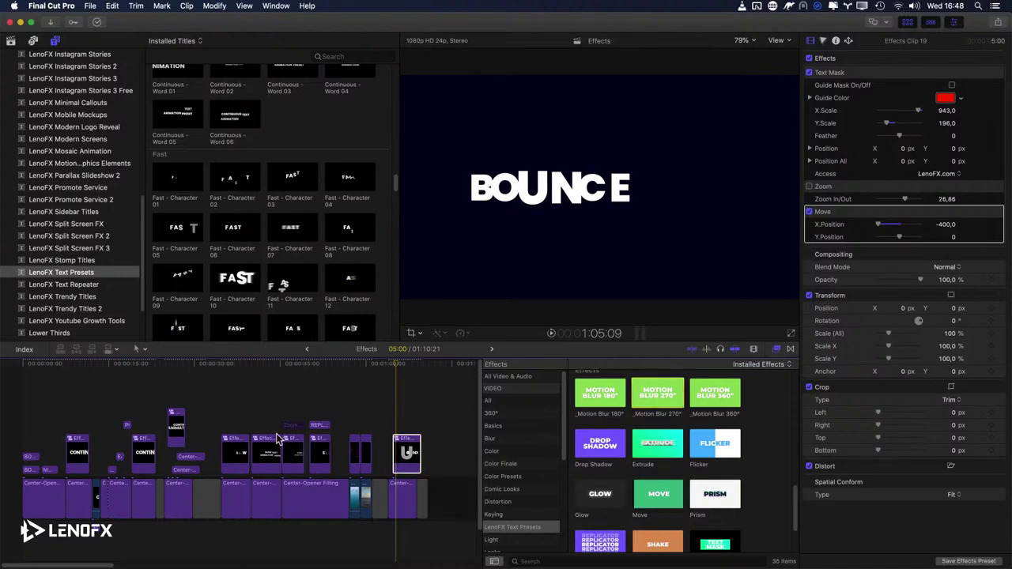
{"action": "left_click", "coordinate": [26, 426]}
{"action": "left_click_drag", "start_coordinate": [34, 369], "coordinate": [2, 370]}
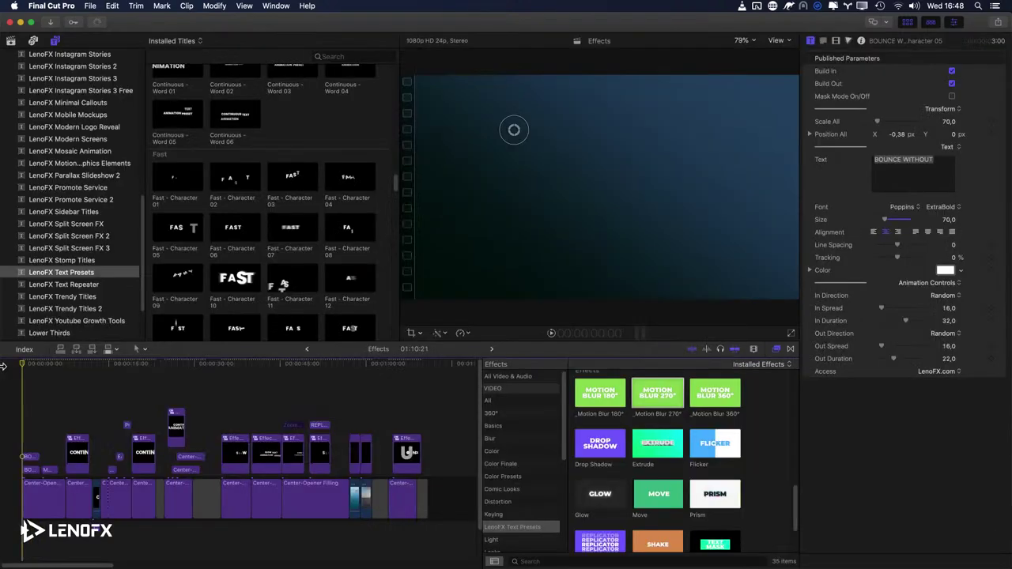
Step: Play the BOUNCE WITHOUT and BOUNCE 180 titles together, then select only BOUNCE 180
{"action": "key", "text": "super+equal"}
{"action": "key", "text": "super+equal"}
{"action": "key", "text": "super+equal"}
{"action": "left_click_drag", "start_coordinate": [63, 420], "coordinate": [82, 470]}
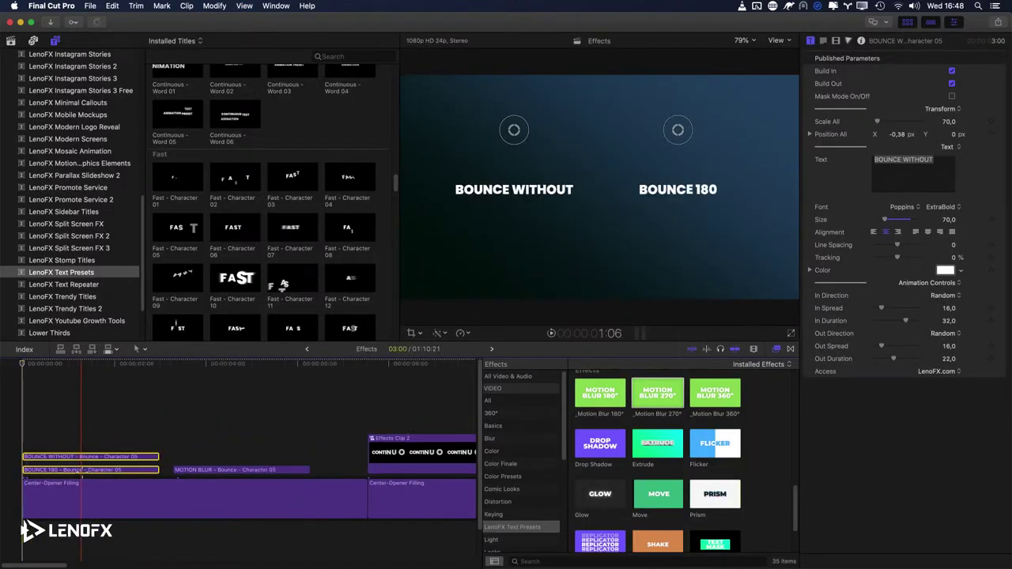
{"action": "key", "text": "ctrl+r"}
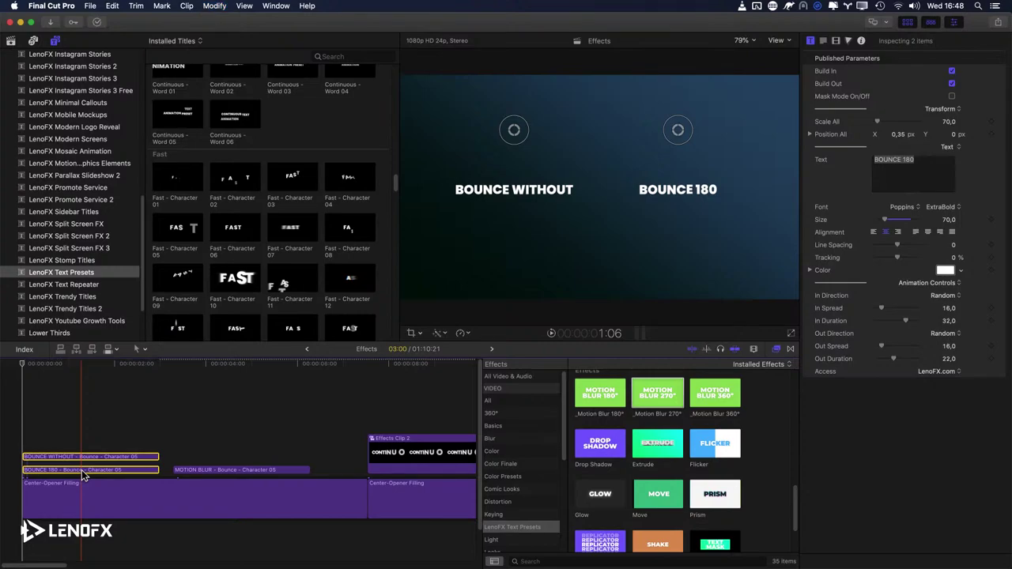
{"action": "key", "text": "space"}
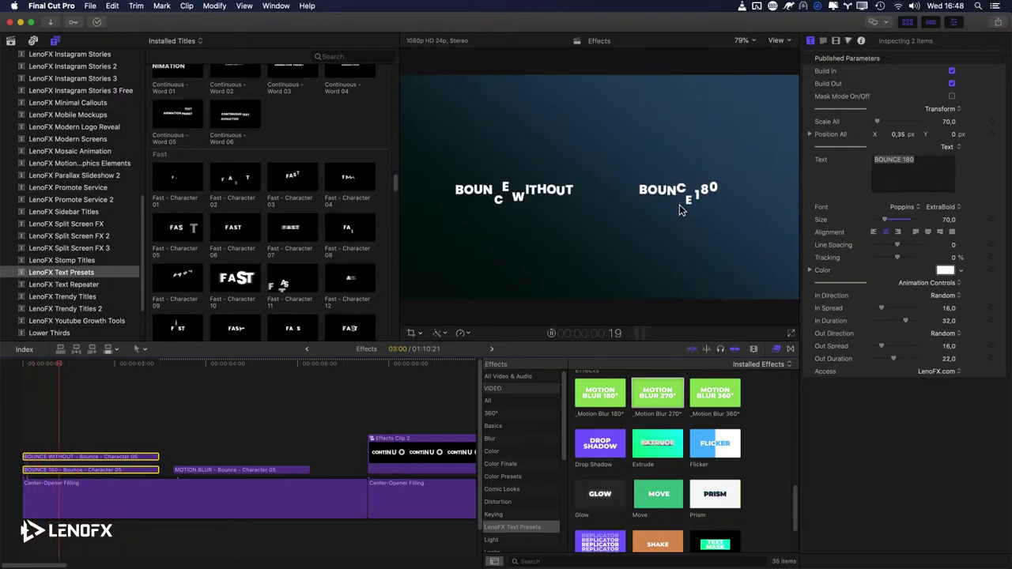
{"action": "key", "text": "space"}
{"action": "left_click", "coordinate": [168, 447]}
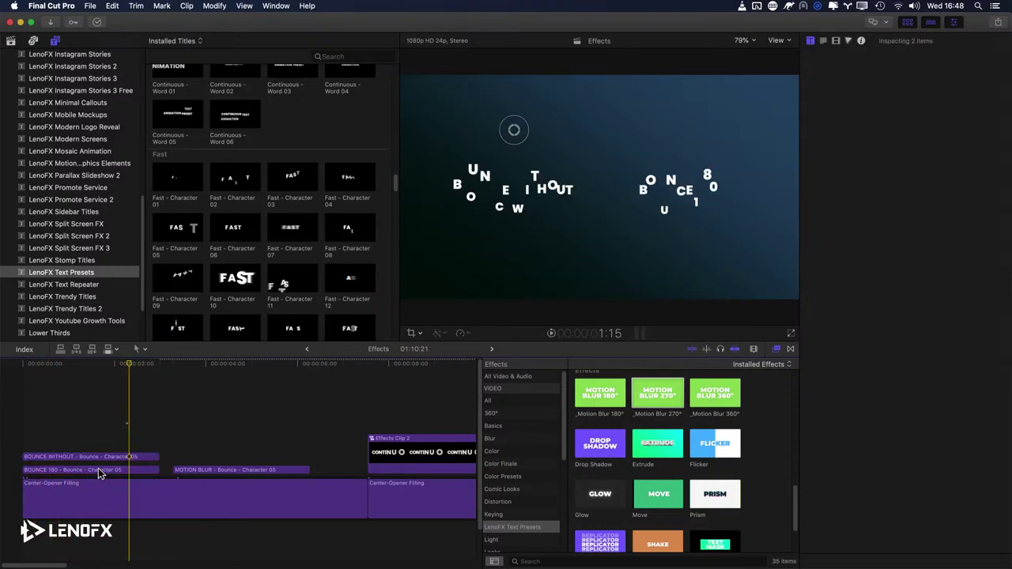
{"action": "left_click", "coordinate": [82, 471]}
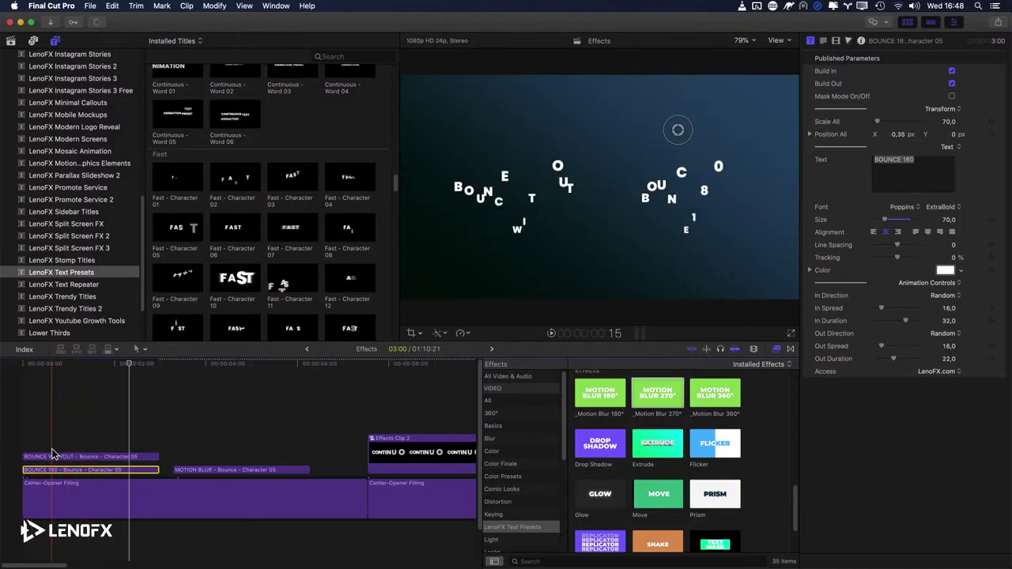
{"action": "key", "text": "alt+g"}
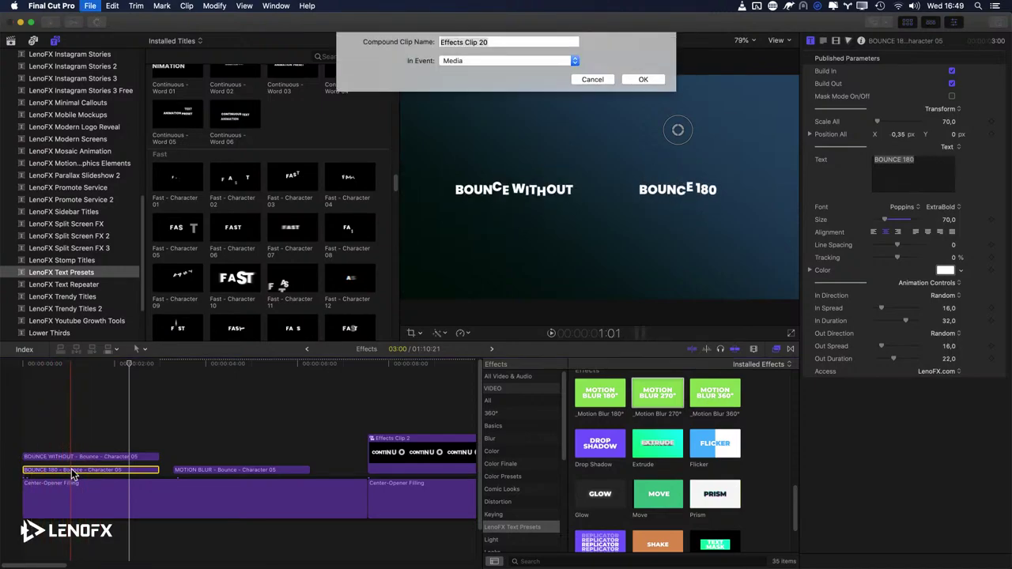
{"action": "key", "text": "Return"}
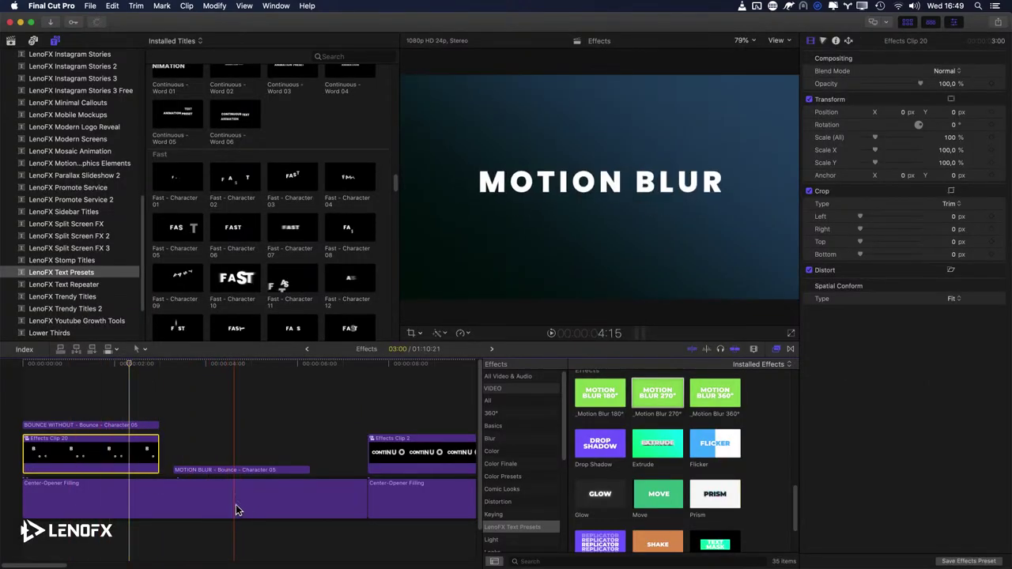
{"action": "scroll", "coordinate": [696, 506], "scroll_direction": "down", "scroll_amount": 2}
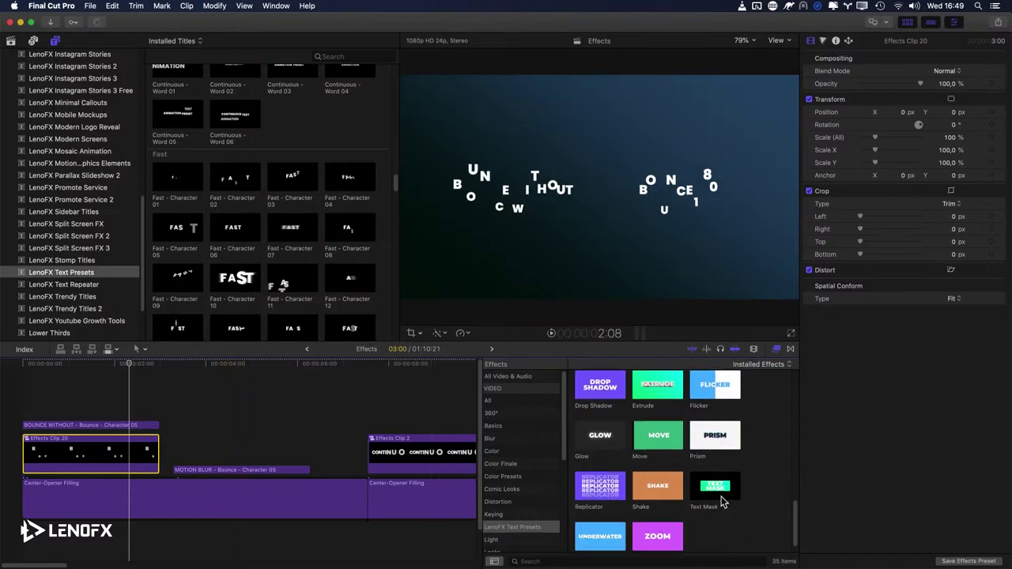
{"action": "scroll", "coordinate": [715, 467], "scroll_direction": "up", "scroll_amount": 3}
{"action": "left_click", "coordinate": [600, 435]}
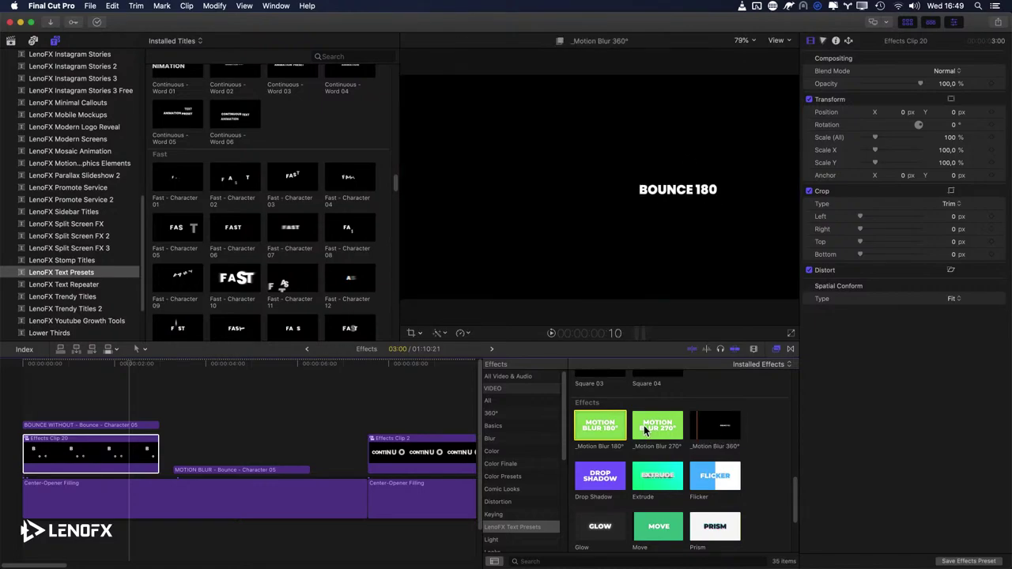
Step: Apply _Motion Blur 360° to Effects Clip 20 and preview it alongside BOUNCE WITHOUT
{"action": "left_click_drag", "start_coordinate": [714, 431], "coordinate": [103, 449]}
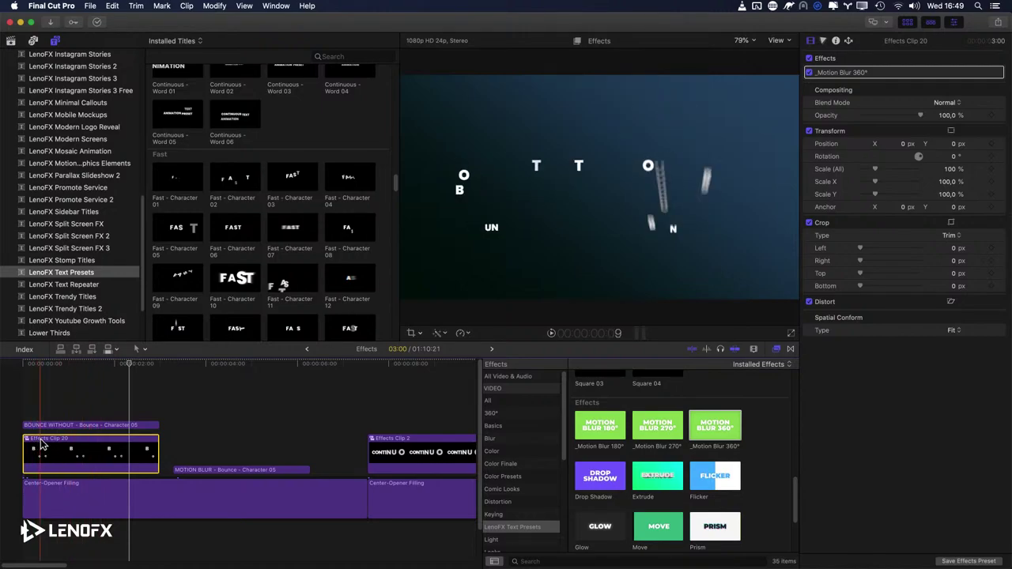
{"action": "left_click_drag", "start_coordinate": [63, 416], "coordinate": [82, 444]}
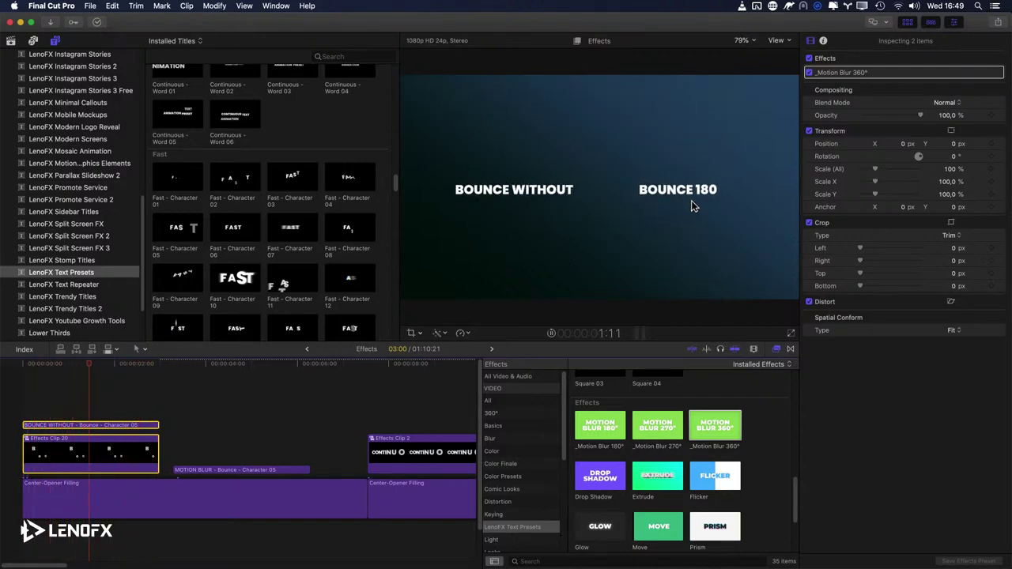
{"action": "key", "text": "space"}
Step: Close the Effects browser, deselect all clips and fit the whole project in the timeline
{"action": "scroll", "coordinate": [676, 471], "scroll_direction": "up", "scroll_amount": 5}
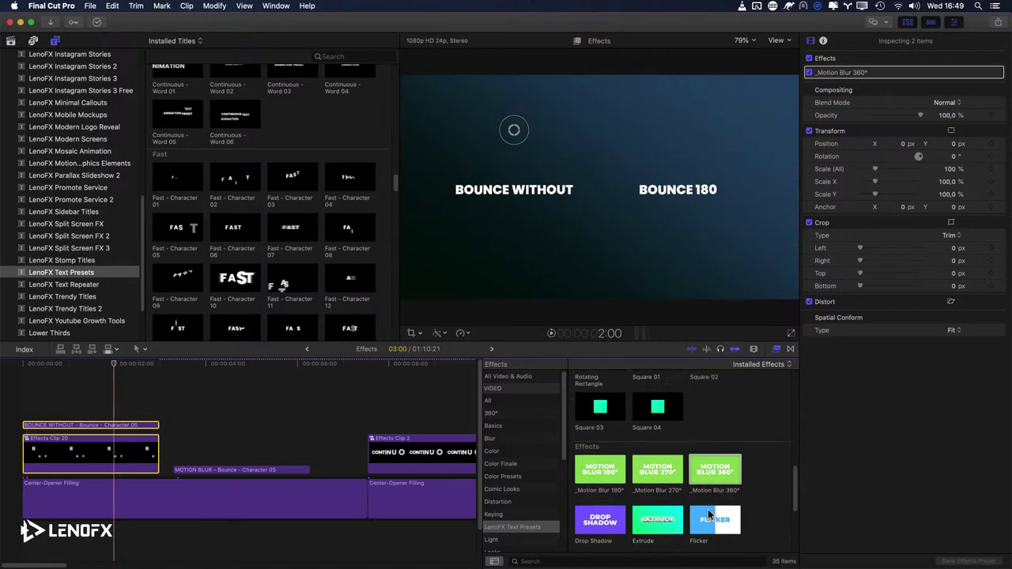
{"action": "key", "text": "shift+z"}
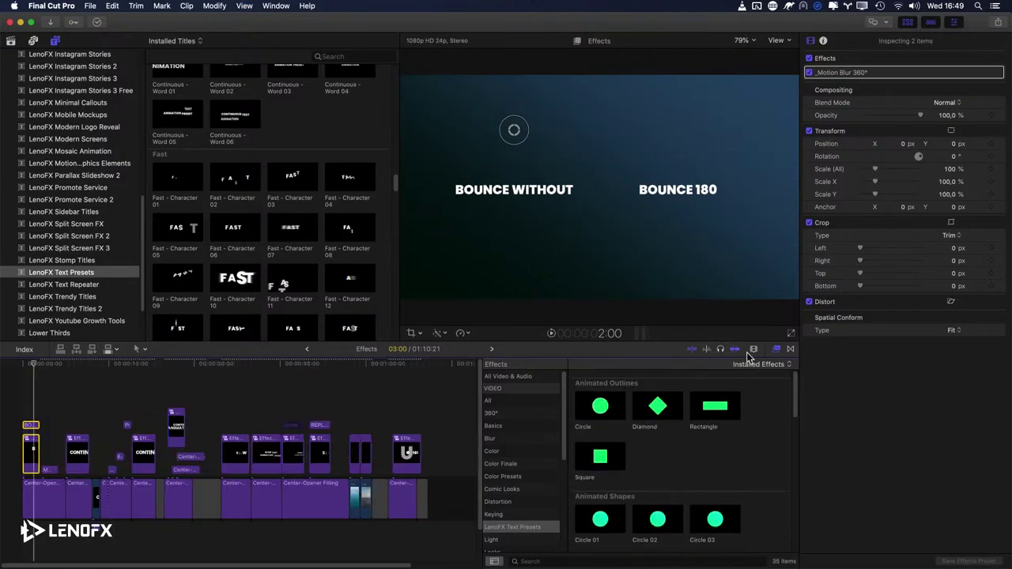
{"action": "key", "text": "cmd+5"}
{"action": "left_click", "coordinate": [524, 398]}
{"action": "key", "text": "shift+z"}
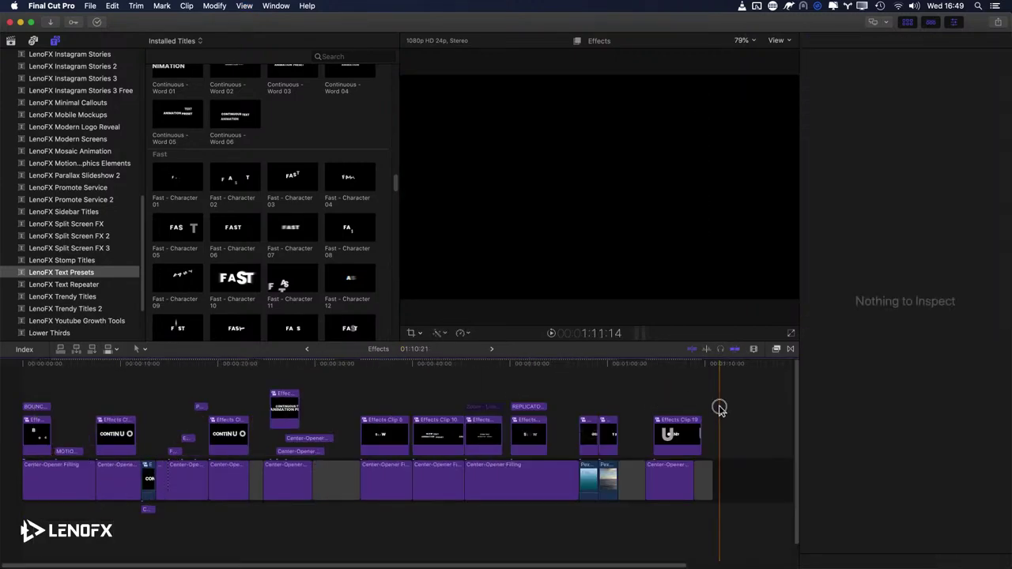
{"action": "scroll", "coordinate": [237, 189], "scroll_direction": "up", "scroll_amount": 10}
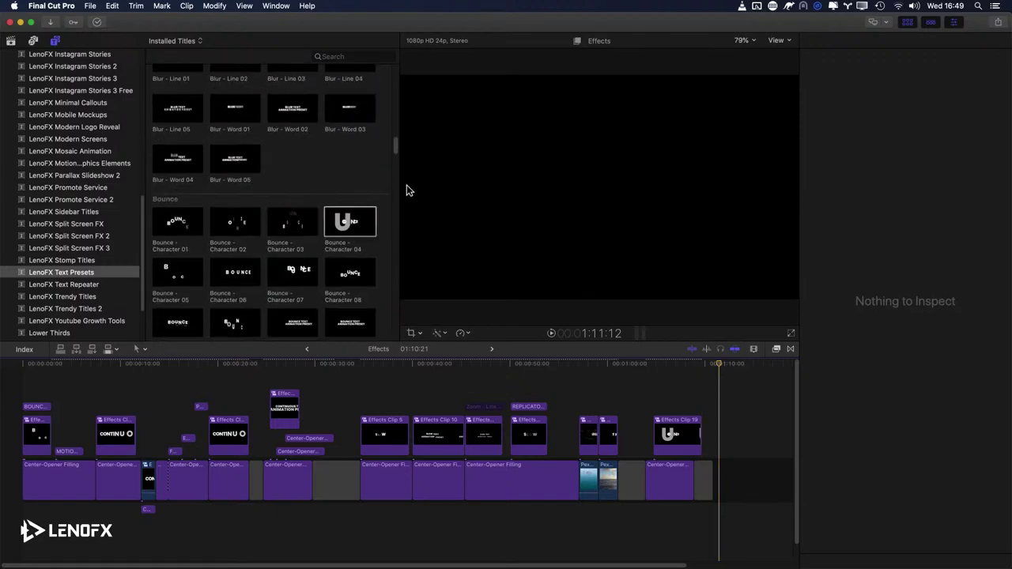
{"action": "scroll", "coordinate": [292, 187], "scroll_direction": "up", "scroll_amount": 10}
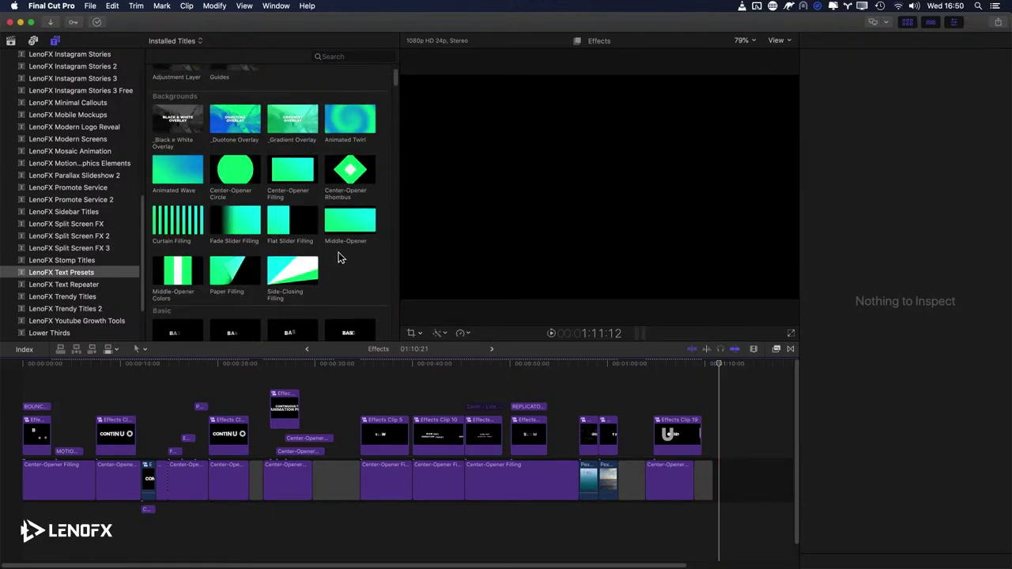
Step: Append Flat Slider Filling, Middle-Opener, two Center-Openers, Fade Slider Filling and Curtain Filling to the project end
{"action": "left_click", "coordinate": [300, 226]}
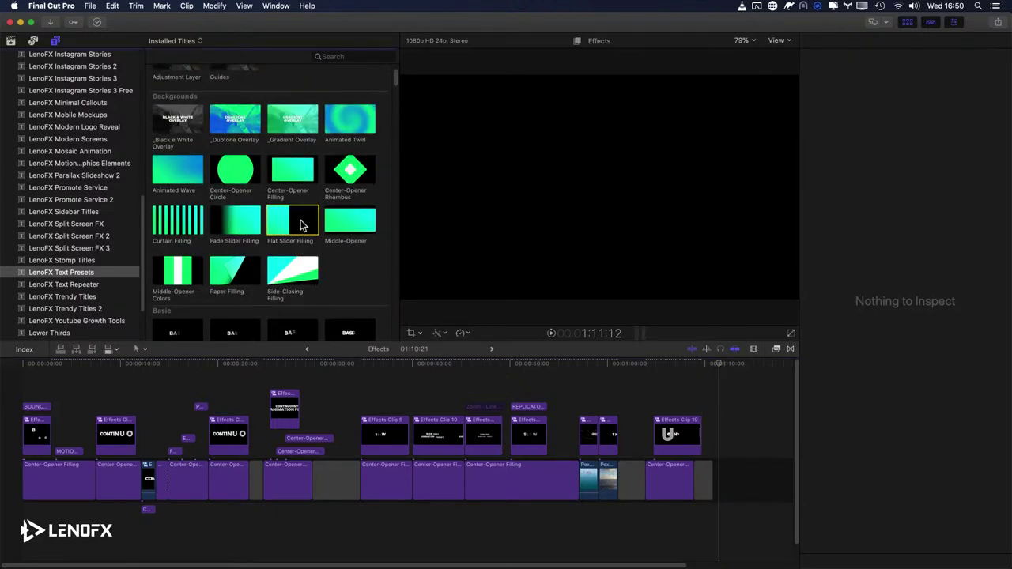
{"action": "key", "text": "e"}
{"action": "left_click", "coordinate": [357, 225]}
{"action": "key", "text": "e"}
{"action": "left_click", "coordinate": [350, 169]}
{"action": "key", "text": "e"}
{"action": "left_click", "coordinate": [293, 169]}
{"action": "key", "text": "e"}
{"action": "left_click", "coordinate": [234, 222]}
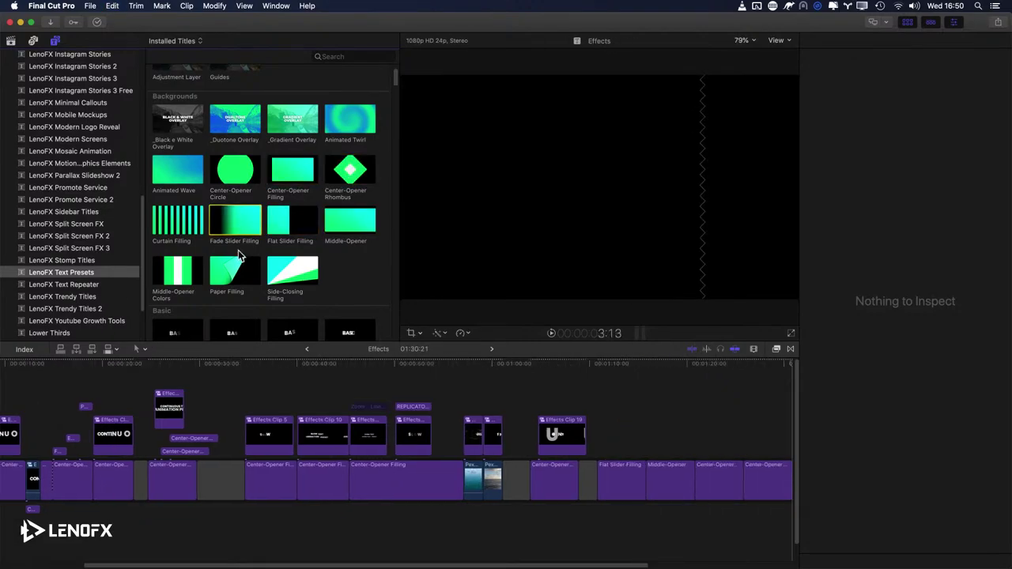
{"action": "key", "text": "e"}
{"action": "left_click", "coordinate": [190, 229]}
{"action": "key", "text": "e"}
Step: Move the playhead onto the new backgrounds and fit the project in the timeline
{"action": "scroll", "coordinate": [295, 237], "scroll_direction": "down", "scroll_amount": 5}
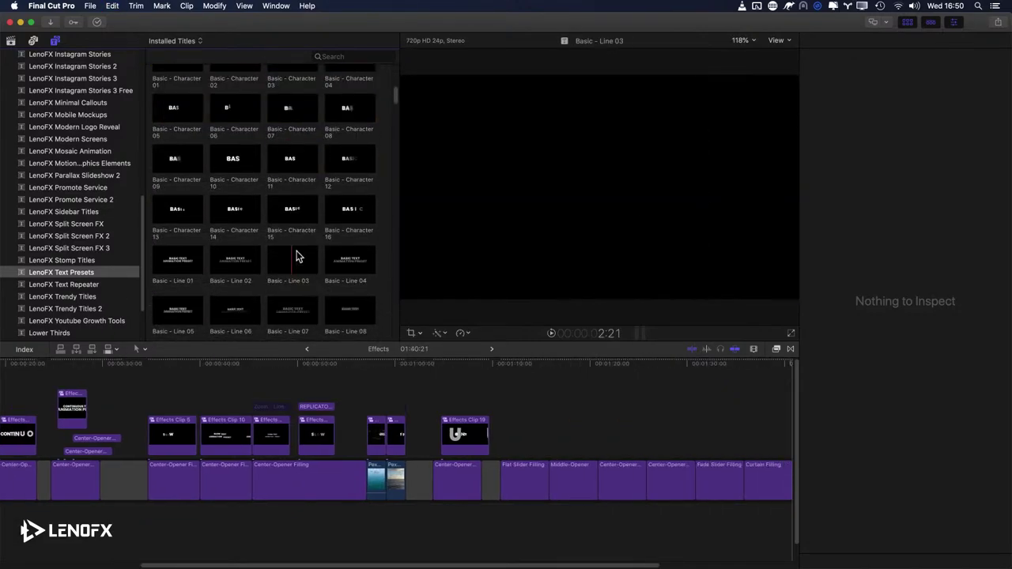
{"action": "left_click", "coordinate": [610, 436]}
{"action": "key", "text": "shift+z"}
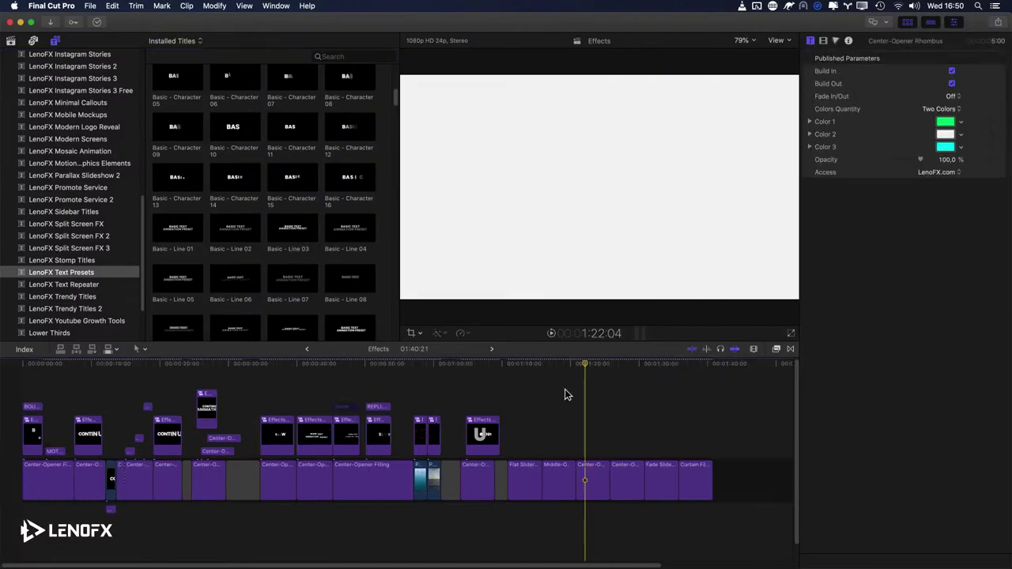
{"action": "scroll", "coordinate": [266, 154], "scroll_direction": "up", "scroll_amount": 5}
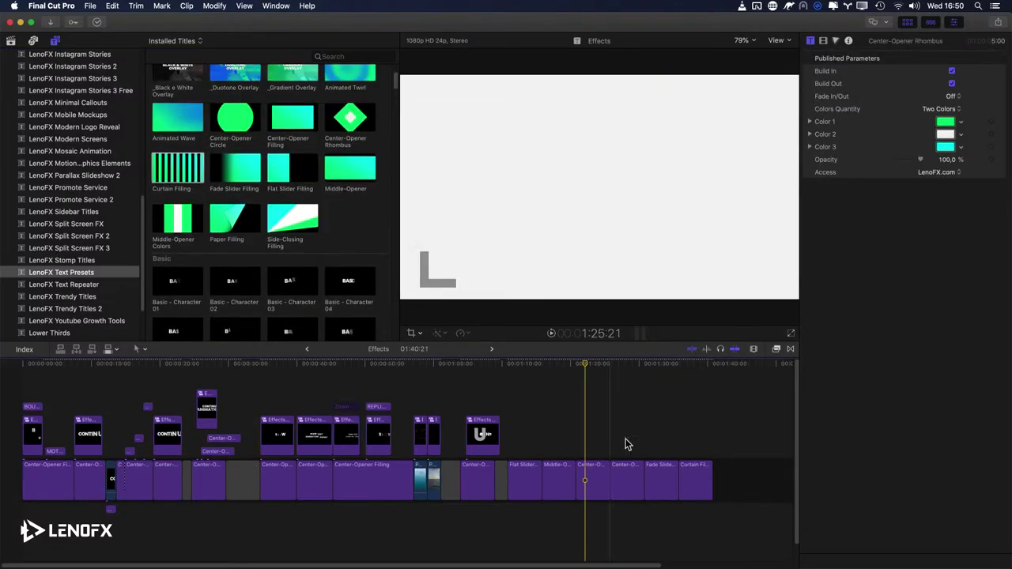
Step: Lift Middle-Opener and the Center-Opener titles into staggered connected clips above a lengthened gap
{"action": "left_click_drag", "start_coordinate": [553, 472], "coordinate": [567, 440]}
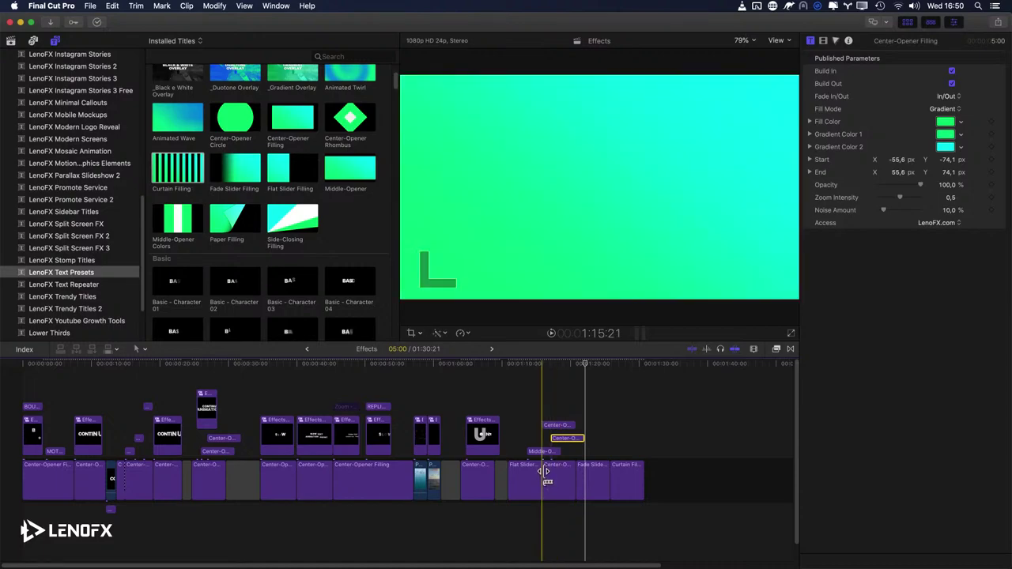
{"action": "left_click_drag", "start_coordinate": [545, 472], "coordinate": [630, 478]}
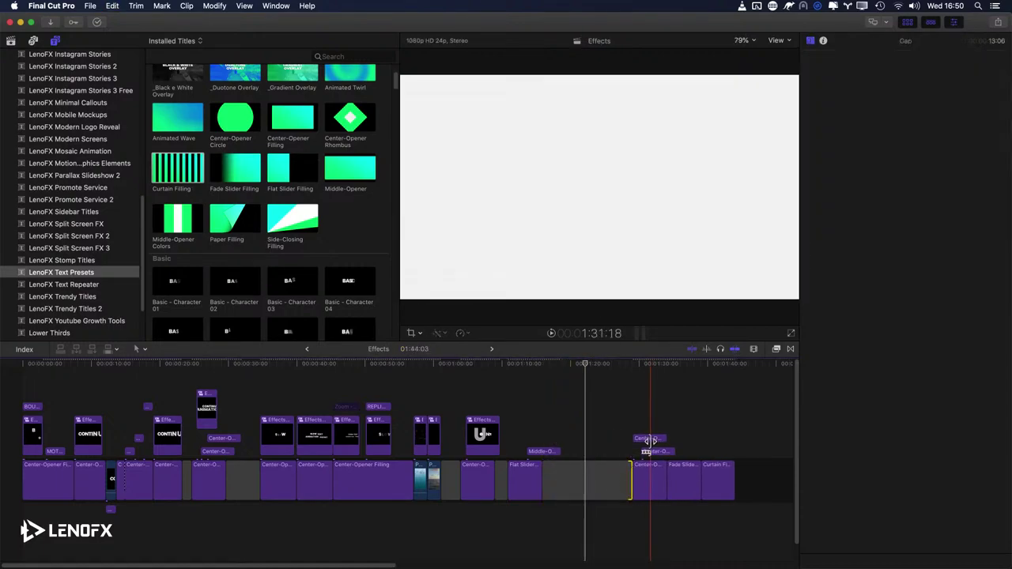
{"action": "left_click_drag", "start_coordinate": [638, 437], "coordinate": [590, 425]}
{"action": "left_click_drag", "start_coordinate": [658, 478], "coordinate": [663, 387]}
Step: Give Center-Opener Filling a solid yellow fill and turn its fade in/out off
{"action": "left_click", "coordinate": [607, 412]}
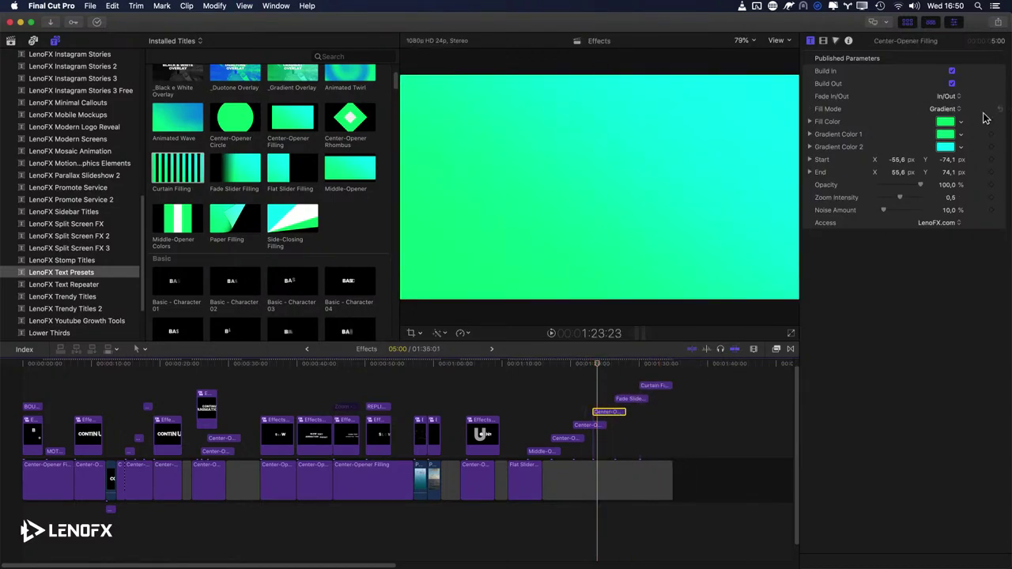
{"action": "left_click", "coordinate": [947, 108]}
{"action": "left_click", "coordinate": [942, 100]}
{"action": "left_click", "coordinate": [960, 122]}
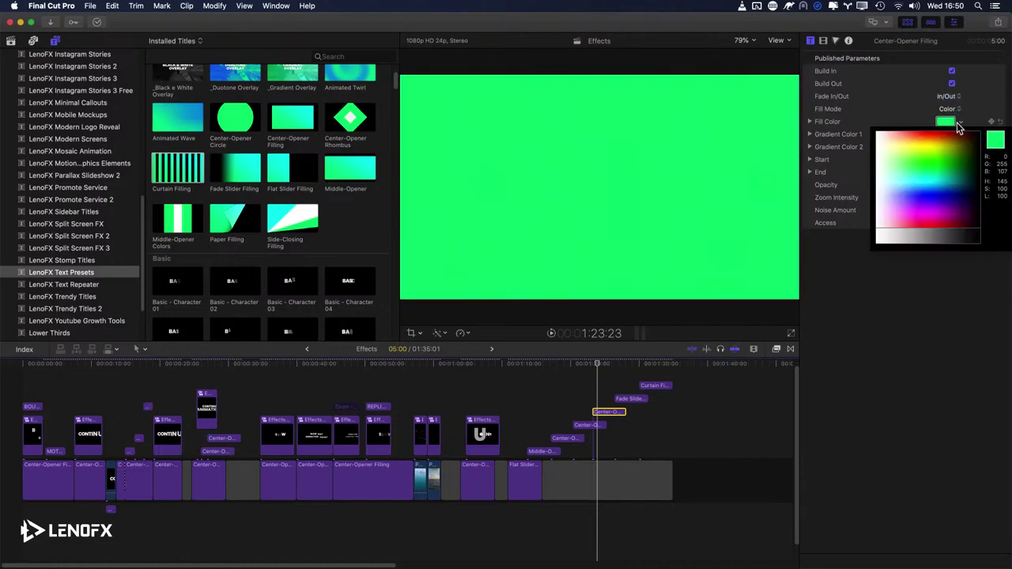
{"action": "left_click", "coordinate": [920, 151]}
{"action": "key", "text": "/"}
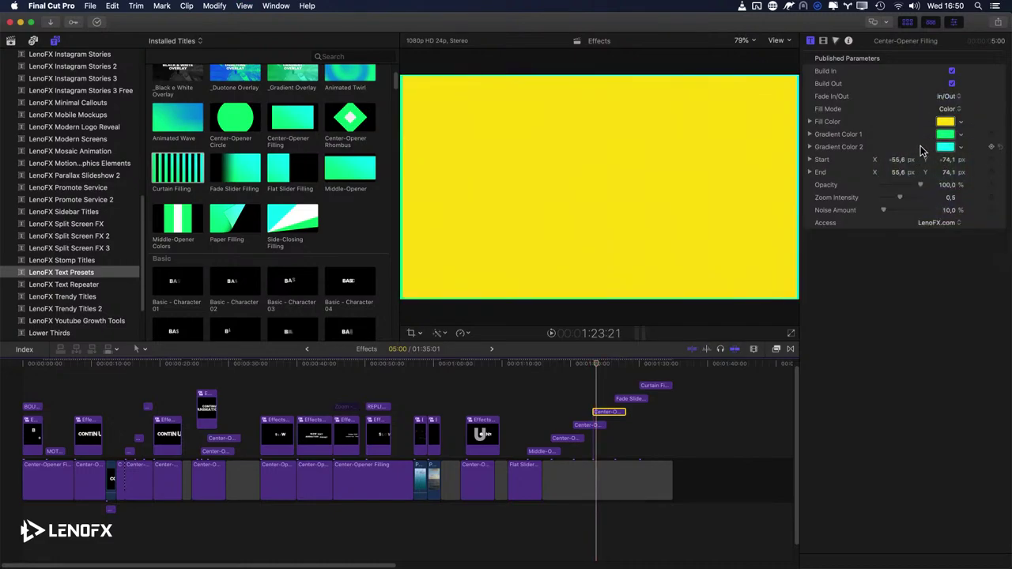
{"action": "key", "text": "space"}
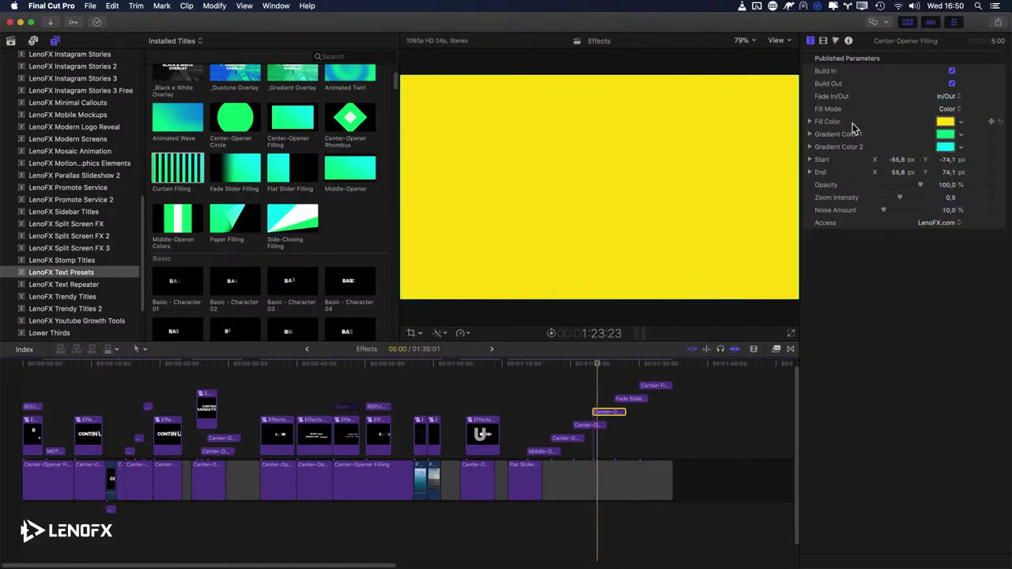
{"action": "left_click", "coordinate": [948, 97]}
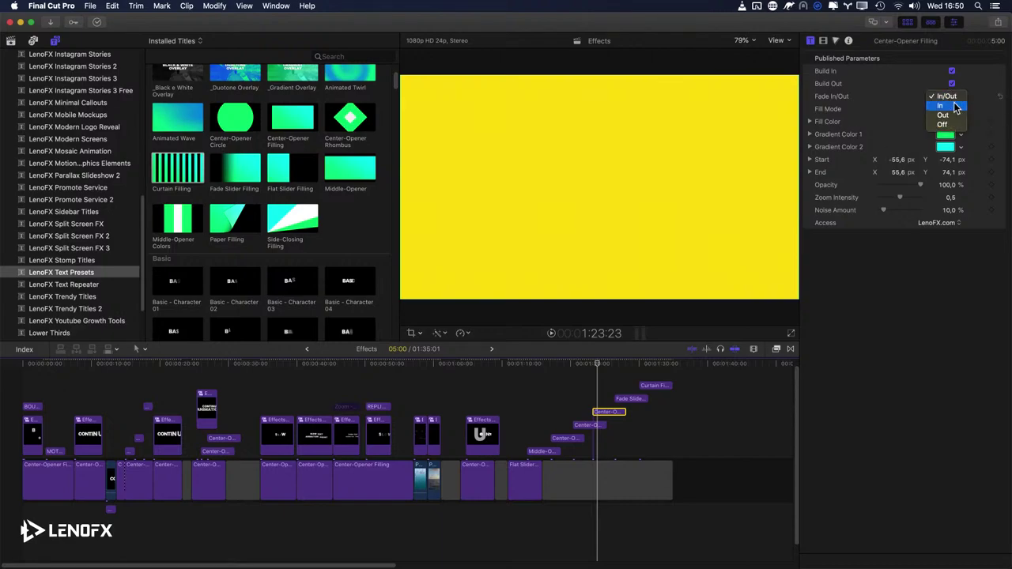
{"action": "left_click", "coordinate": [951, 127]}
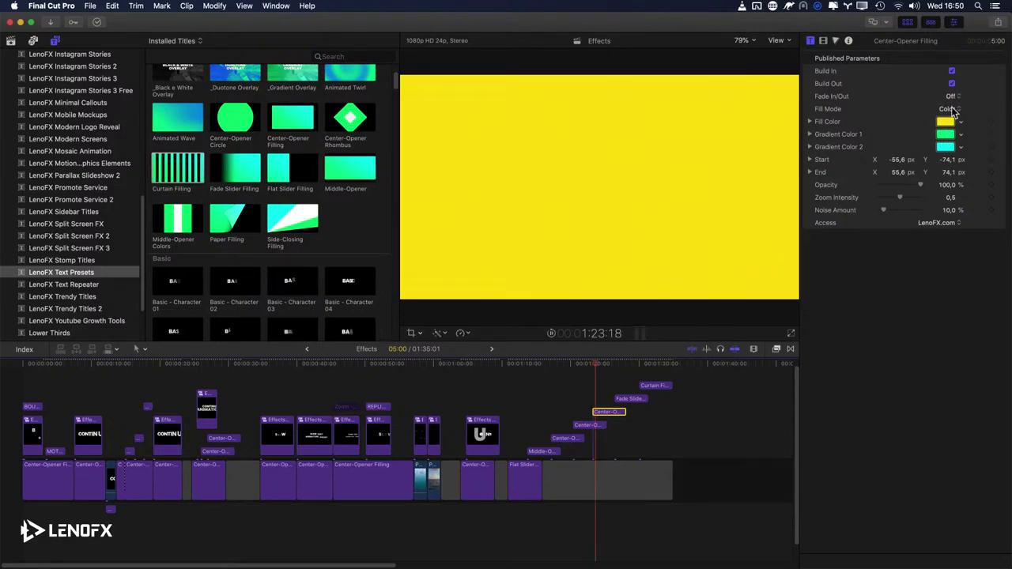
{"action": "left_click", "coordinate": [953, 98]}
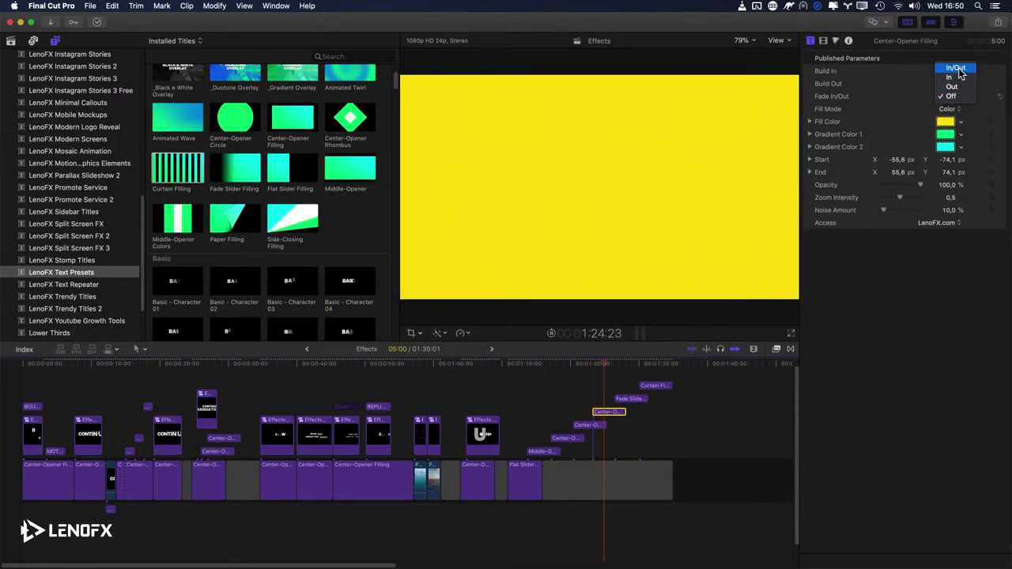
{"action": "left_click", "coordinate": [914, 160]}
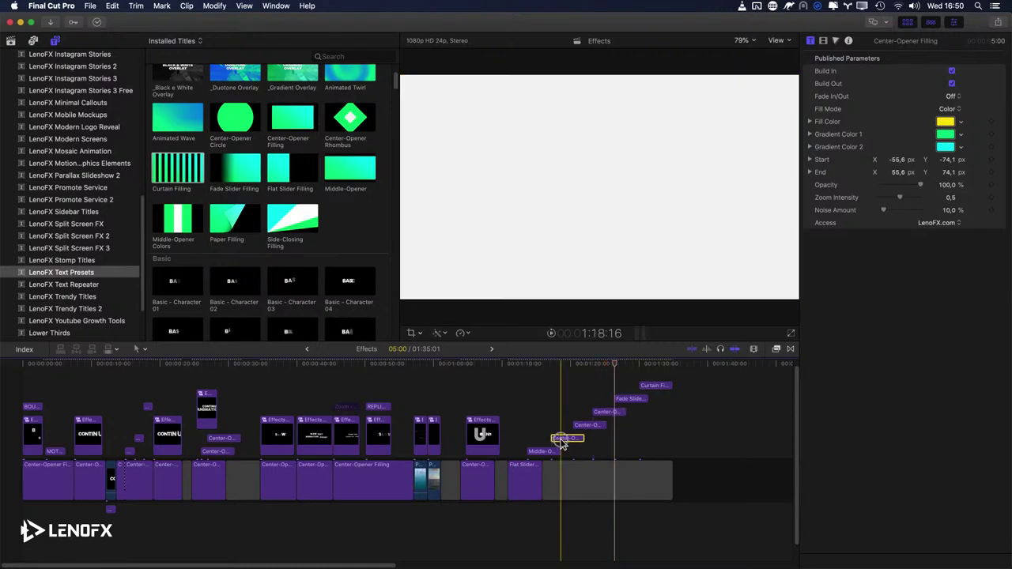
Step: Set Center-Opener Rhombus to a single blue colour and replay its animation
{"action": "left_click", "coordinate": [560, 367]}
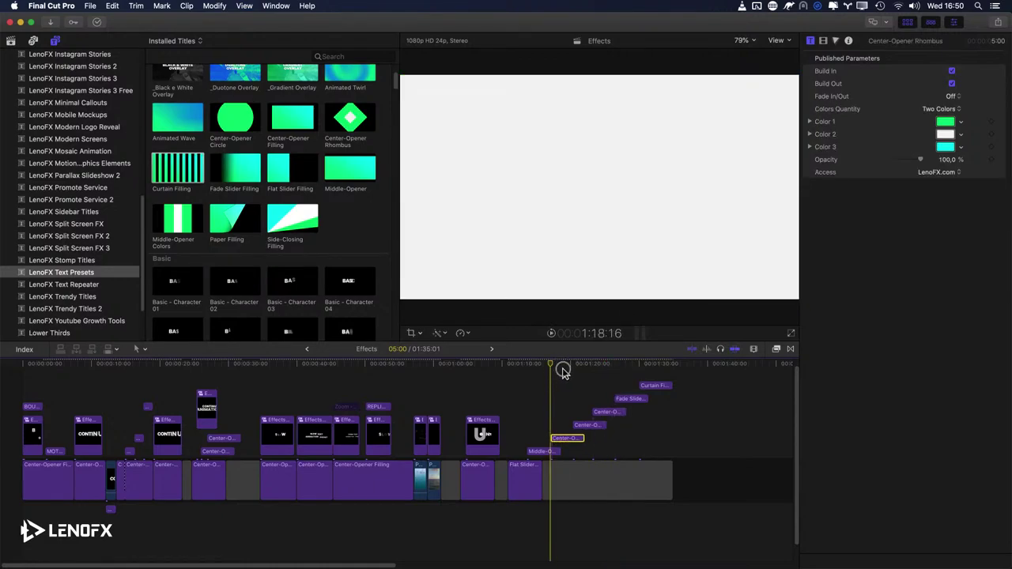
{"action": "key", "text": "space"}
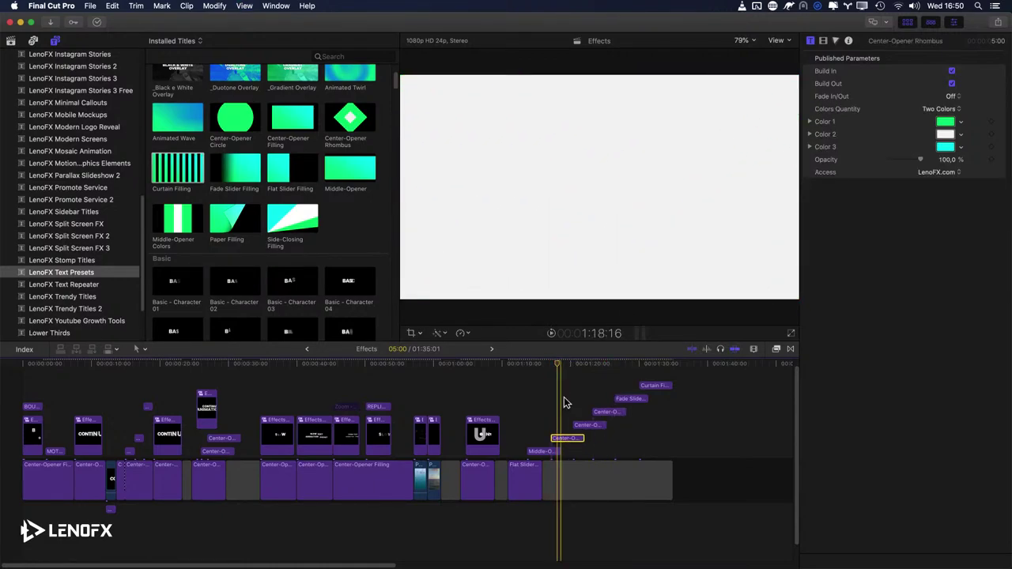
{"action": "left_click", "coordinate": [955, 111]}
{"action": "left_click", "coordinate": [947, 101]}
{"action": "left_click", "coordinate": [960, 121]}
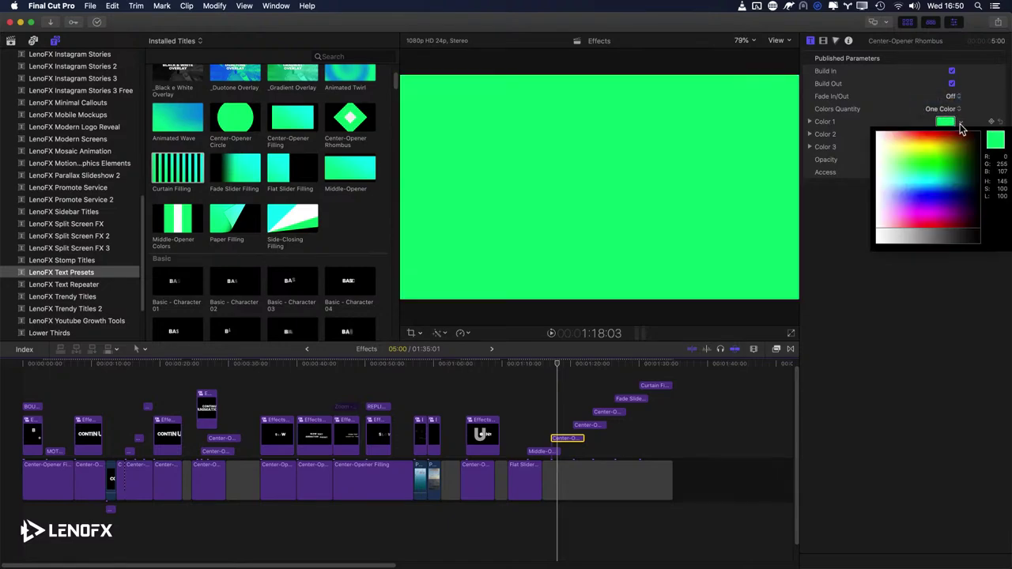
{"action": "left_click", "coordinate": [927, 142]}
{"action": "left_click", "coordinate": [960, 122]}
{"action": "left_click_drag", "start_coordinate": [941, 136], "coordinate": [917, 190]}
{"action": "left_click", "coordinate": [863, 278]}
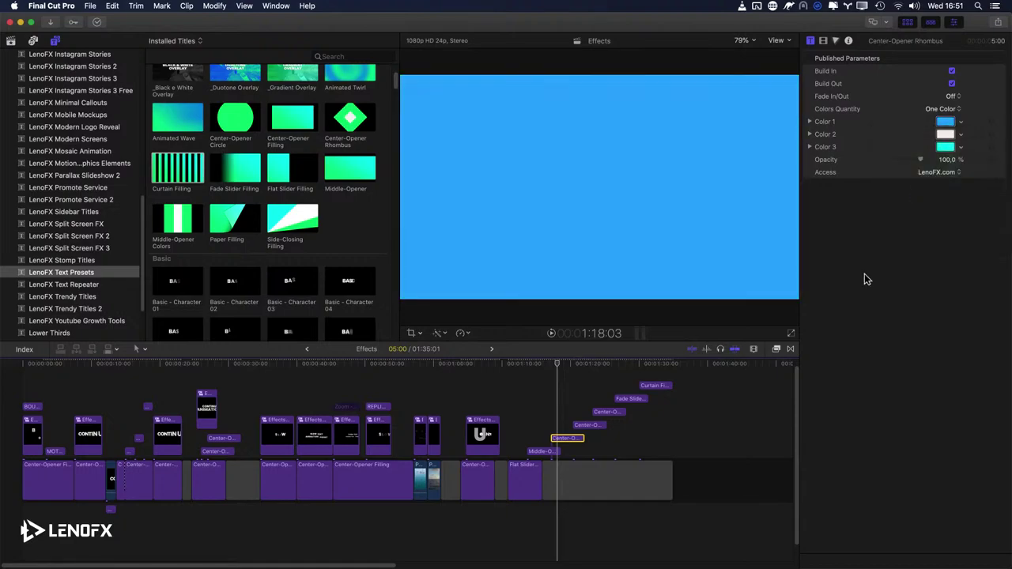
{"action": "key", "text": "space"}
Step: Switch the Middle-Opener fill to a solid purple colour
{"action": "left_click", "coordinate": [543, 451]}
{"action": "left_click", "coordinate": [536, 364]}
{"action": "left_click_drag", "start_coordinate": [536, 365], "coordinate": [534, 365]}
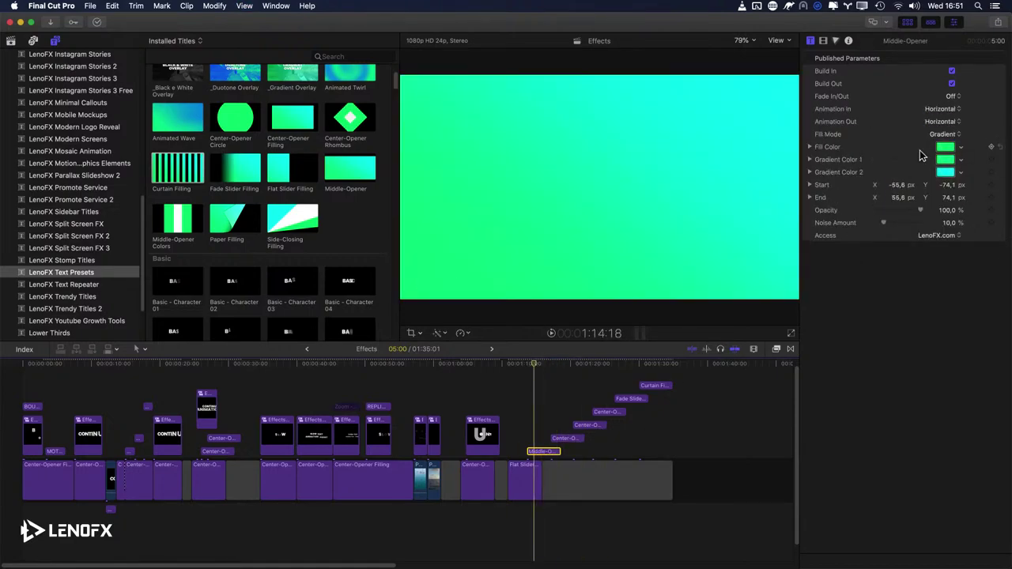
{"action": "left_click", "coordinate": [941, 125]}
{"action": "left_click", "coordinate": [946, 147]}
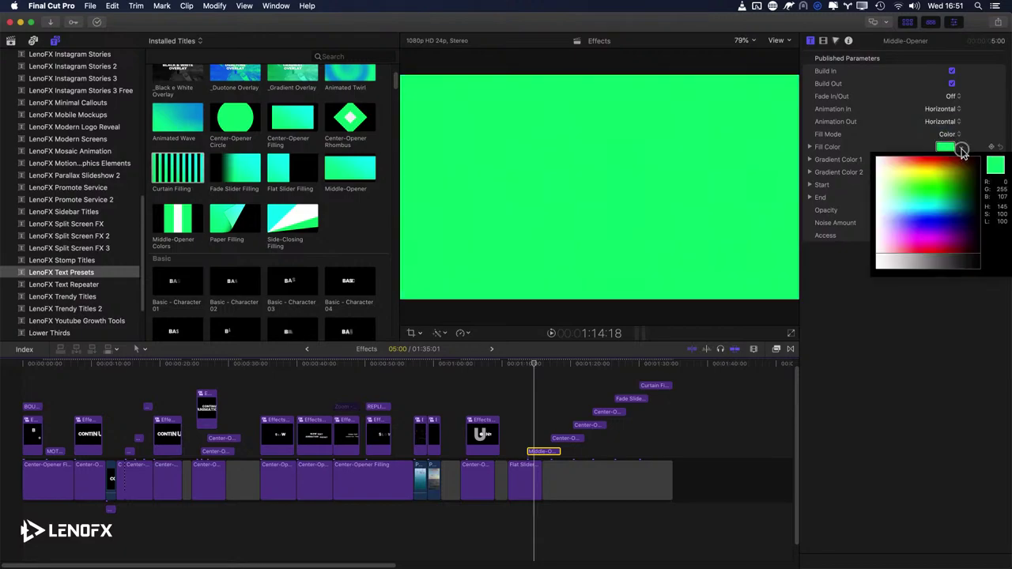
{"action": "left_click", "coordinate": [941, 163]}
{"action": "left_click_drag", "start_coordinate": [941, 163], "coordinate": [944, 228]}
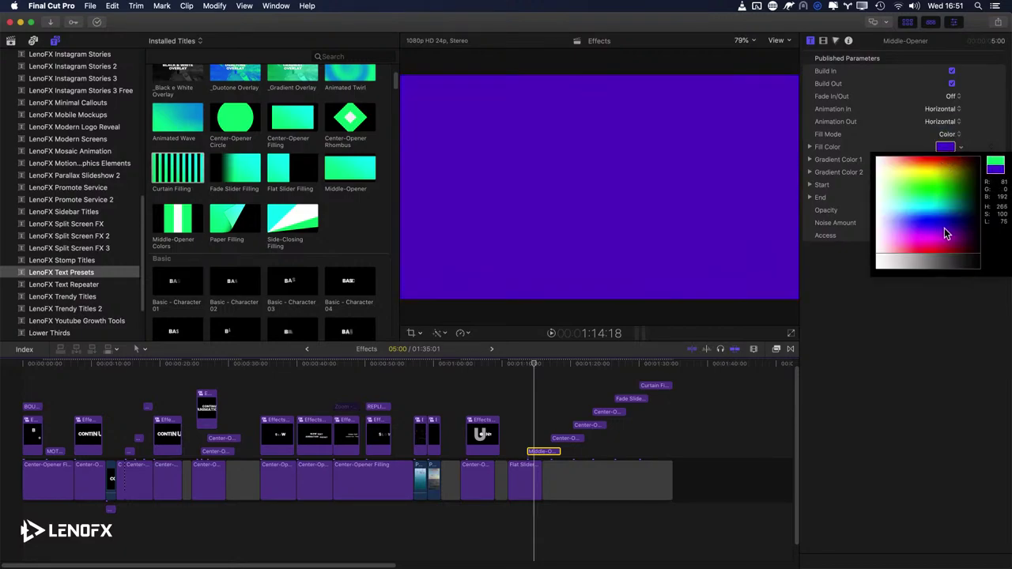
Step: Give Flat Slider Filling a single-colour bright green fill
{"action": "left_click", "coordinate": [526, 479]}
{"action": "left_click_drag", "start_coordinate": [531, 366], "coordinate": [510, 366]}
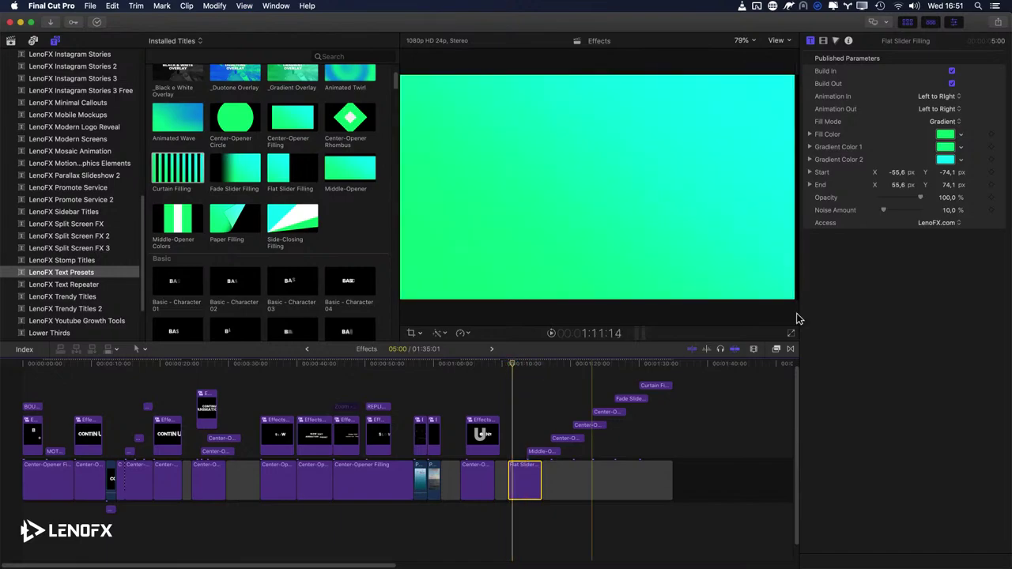
{"action": "left_click", "coordinate": [938, 111]}
{"action": "left_click", "coordinate": [959, 136]}
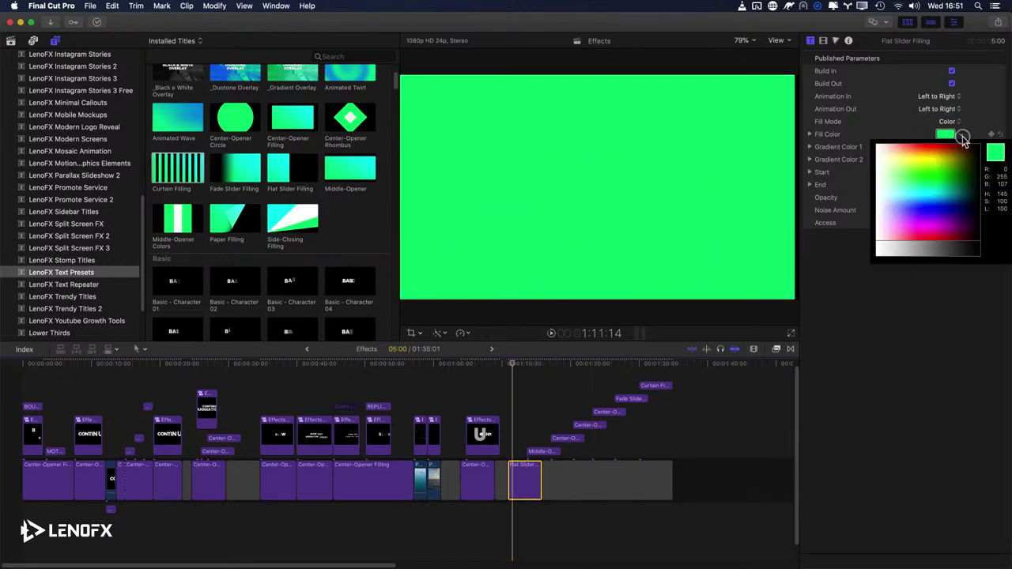
{"action": "left_click_drag", "start_coordinate": [958, 150], "coordinate": [927, 180]}
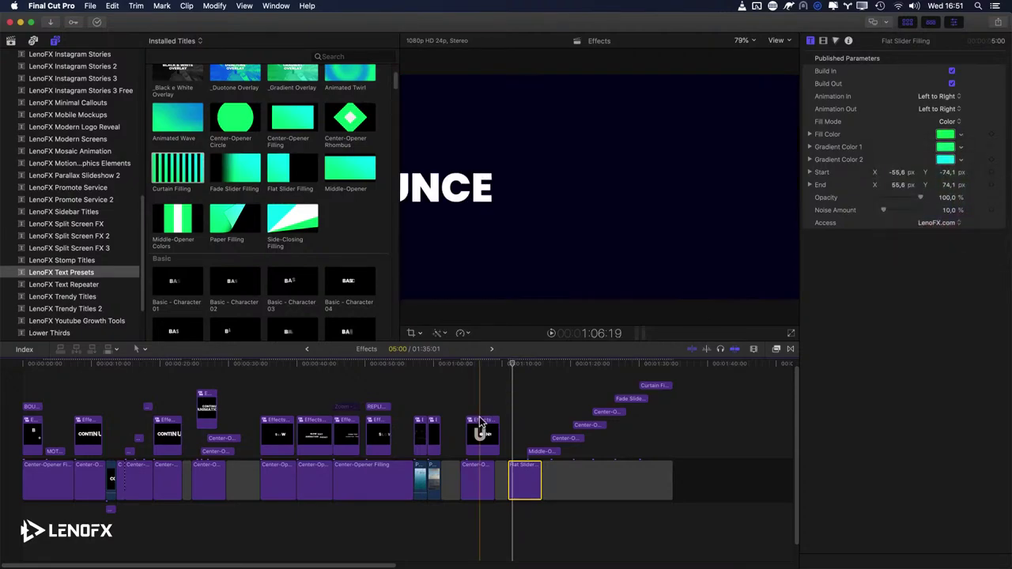
Step: Add Basic - Line 02 and Basic - Line 15 above the backgrounds, nudging Line 15 into place
{"action": "key", "text": "space"}
{"action": "scroll", "coordinate": [277, 237], "scroll_direction": "down", "scroll_amount": 8}
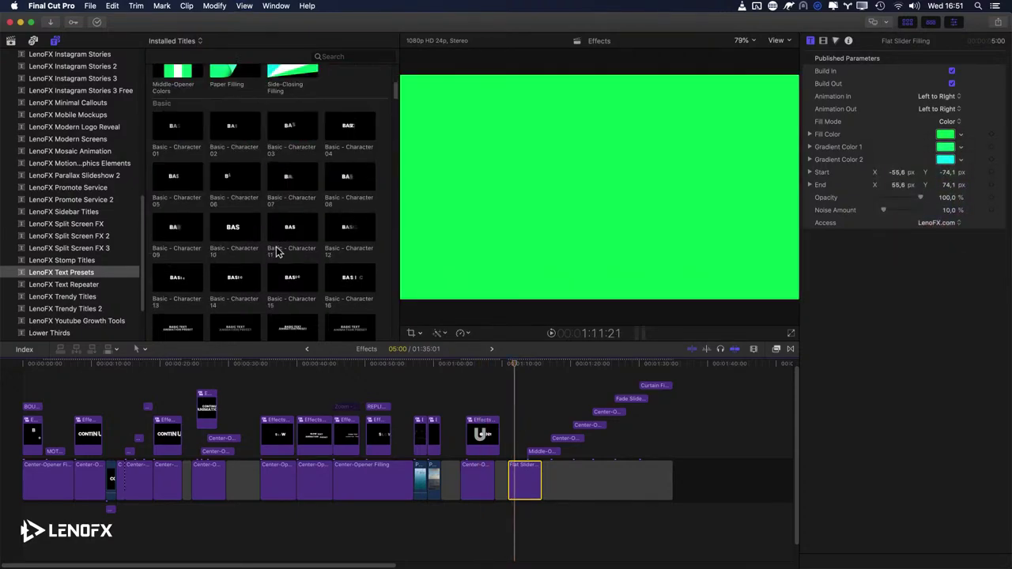
{"action": "left_click_drag", "start_coordinate": [257, 230], "coordinate": [516, 460]}
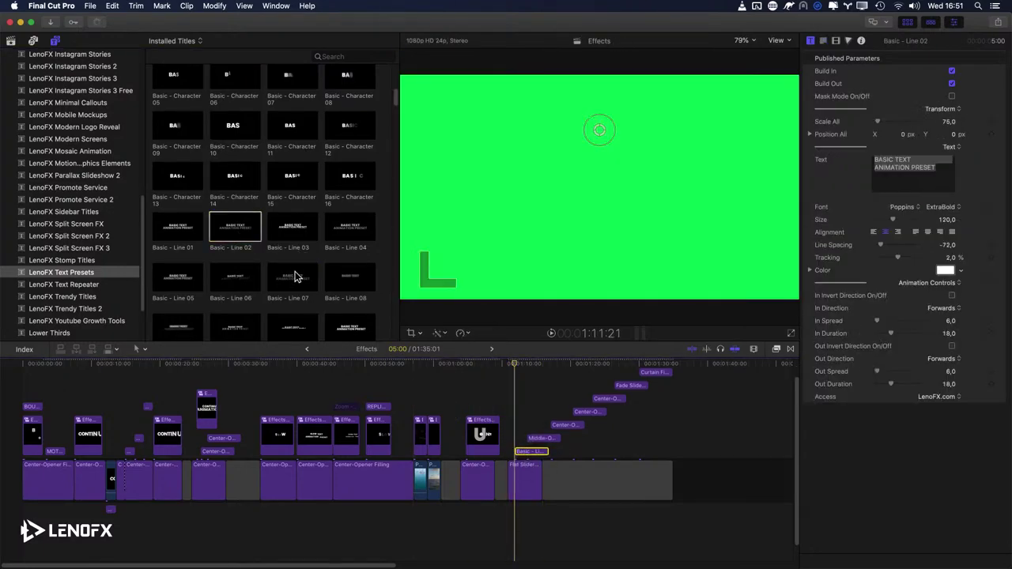
{"action": "scroll", "coordinate": [299, 298], "scroll_direction": "down", "scroll_amount": 3}
{"action": "left_click_drag", "start_coordinate": [295, 263], "coordinate": [536, 429]}
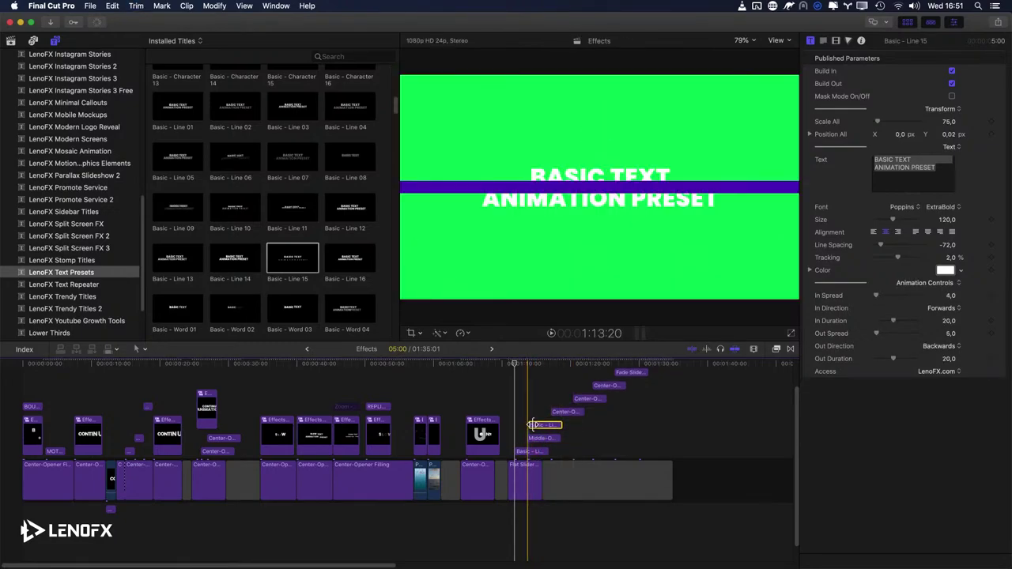
{"action": "key", "text": "super+equal"}
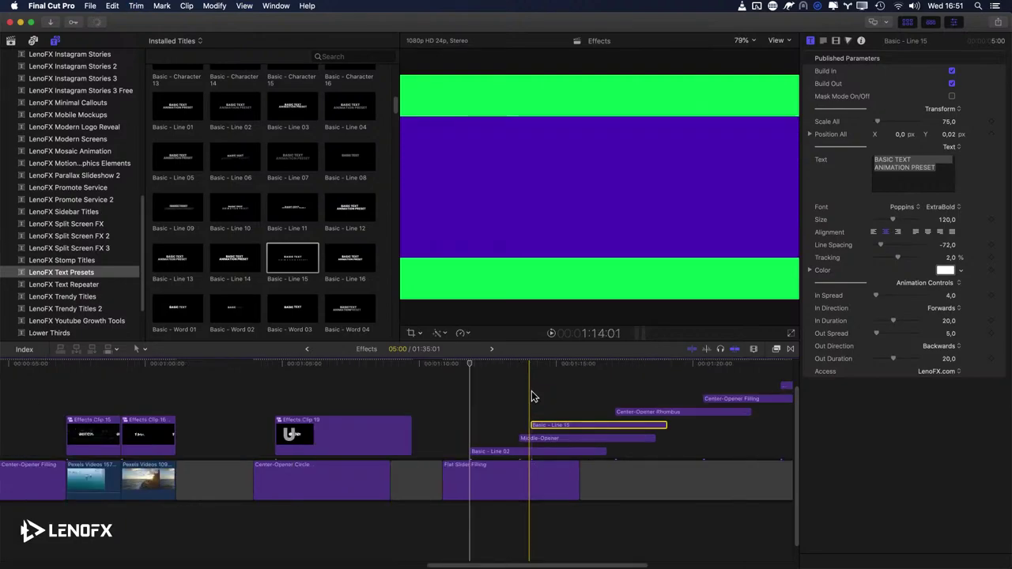
{"action": "key", "text": "shift+comma"}
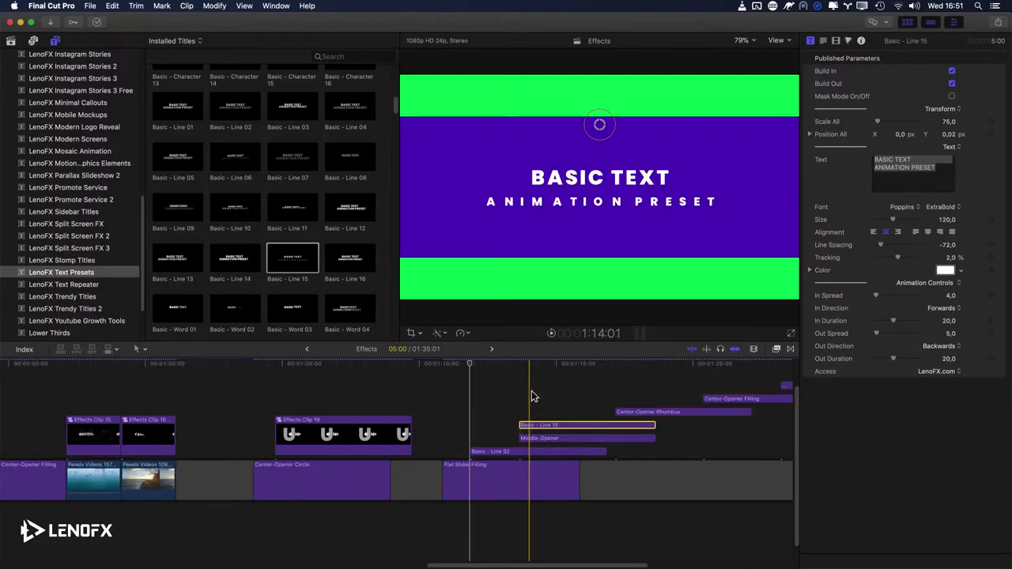
{"action": "key", "text": "period"}
{"action": "key", "text": "period"}
{"action": "key", "text": "period"}
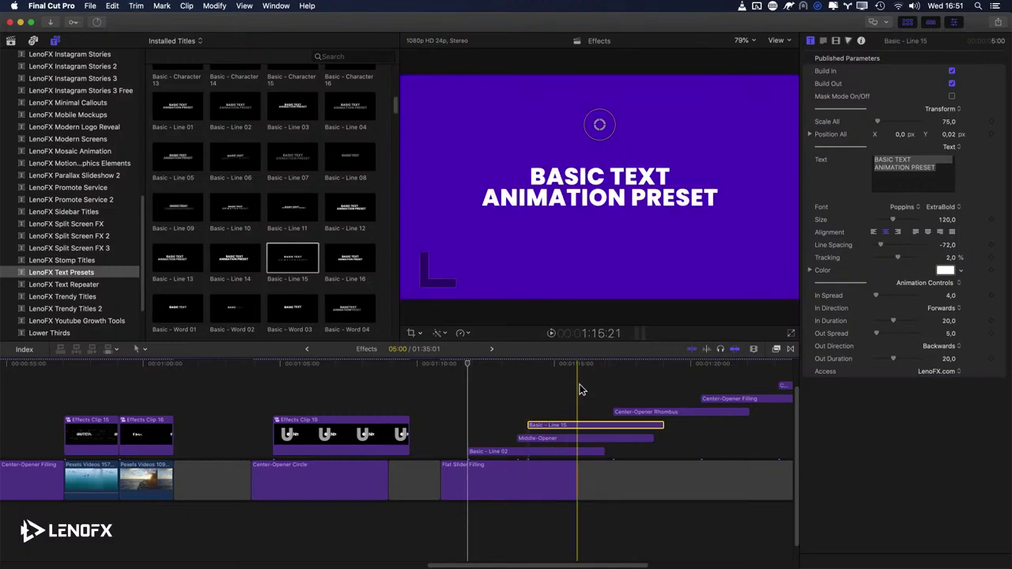
Step: Add Blur - Character 06 below Center-Opener Filling and preview its blur text animation
{"action": "scroll", "coordinate": [531, 396], "scroll_direction": "right", "scroll_amount": 3}
{"action": "scroll", "coordinate": [278, 253], "scroll_direction": "down", "scroll_amount": 5}
{"action": "scroll", "coordinate": [279, 247], "scroll_direction": "down", "scroll_amount": 3}
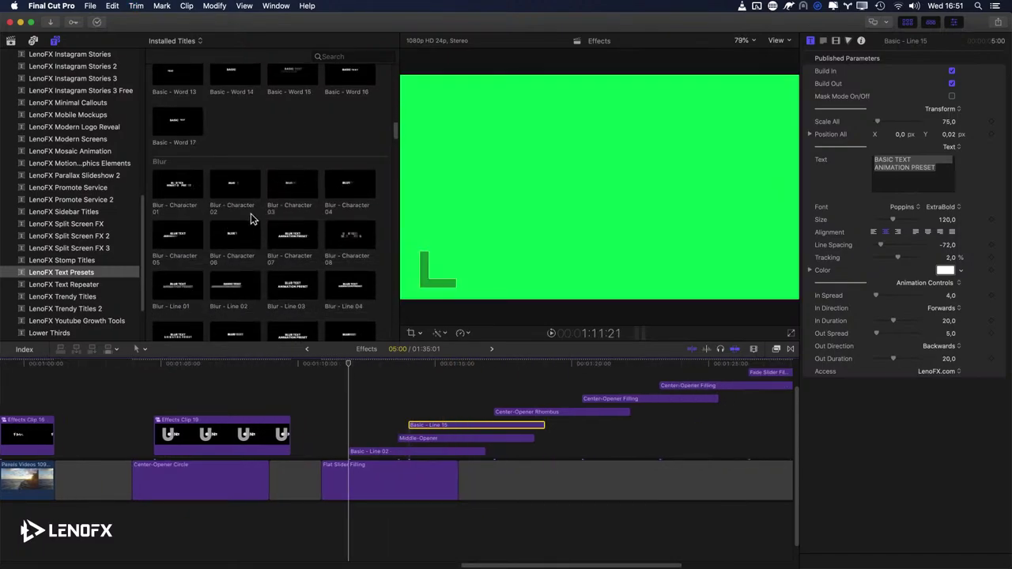
{"action": "left_click_drag", "start_coordinate": [234, 235], "coordinate": [499, 395]}
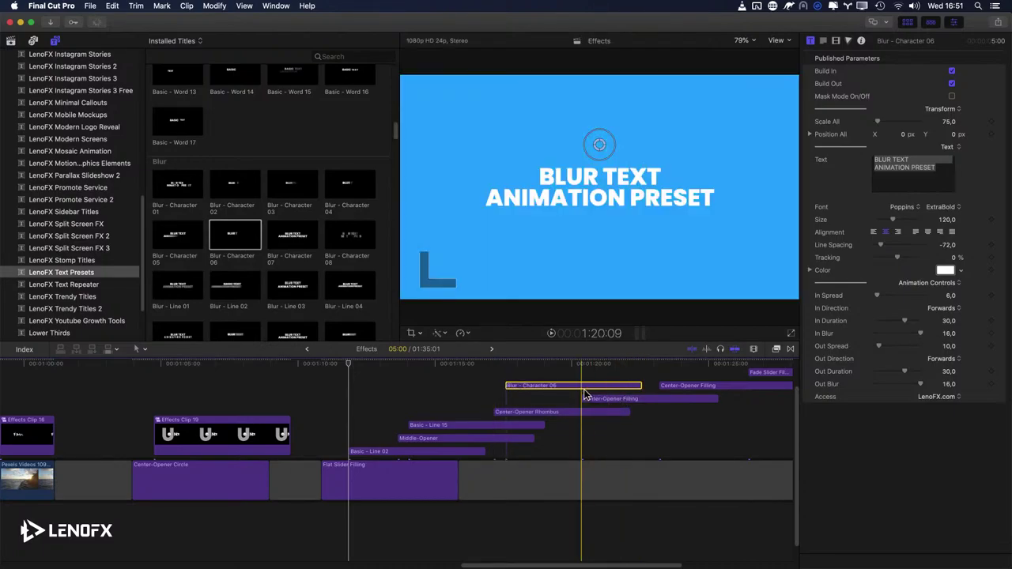
{"action": "key", "text": "super+shift+a"}
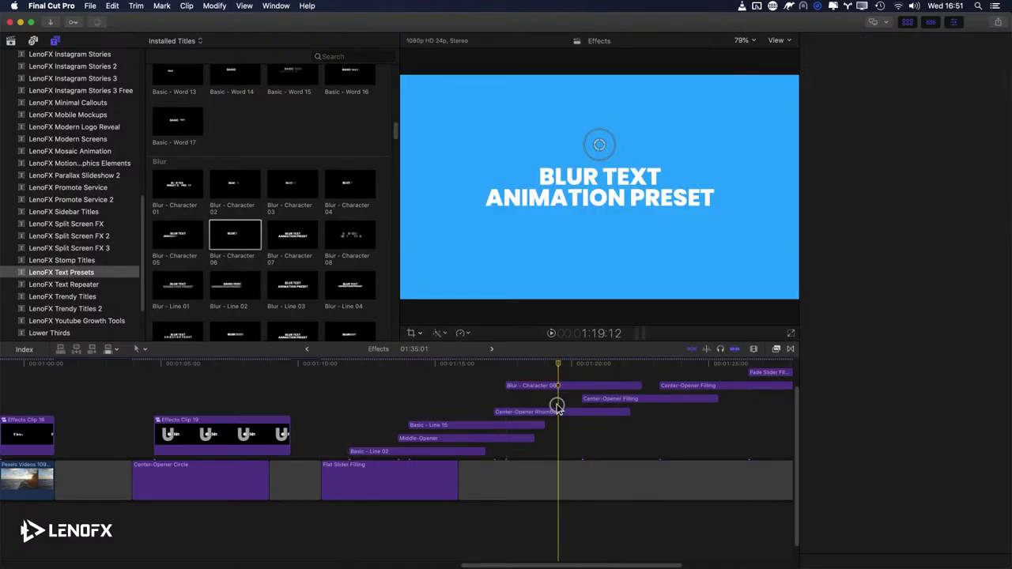
{"action": "left_click_drag", "start_coordinate": [557, 386], "coordinate": [558, 401]}
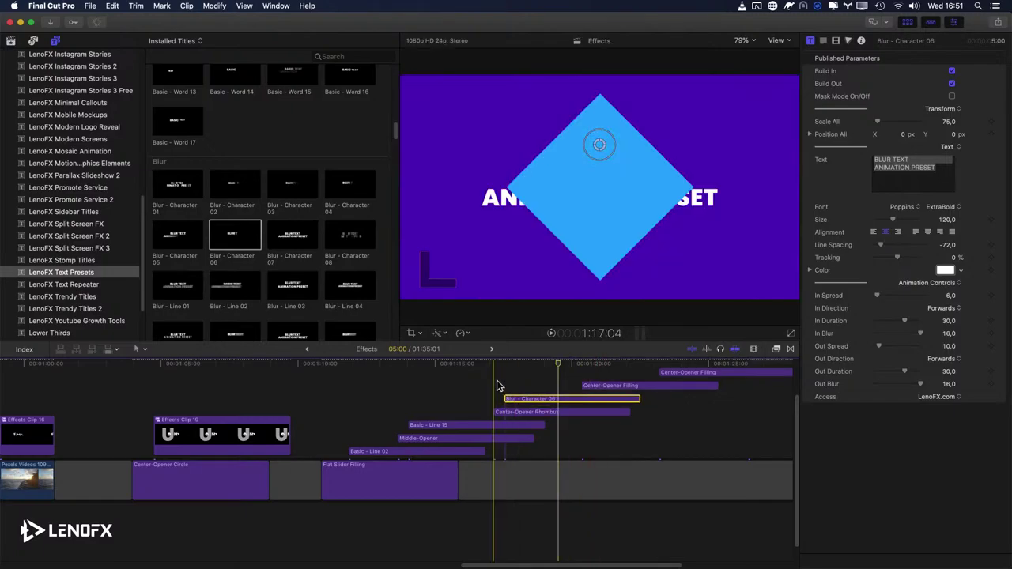
{"action": "key", "text": "space"}
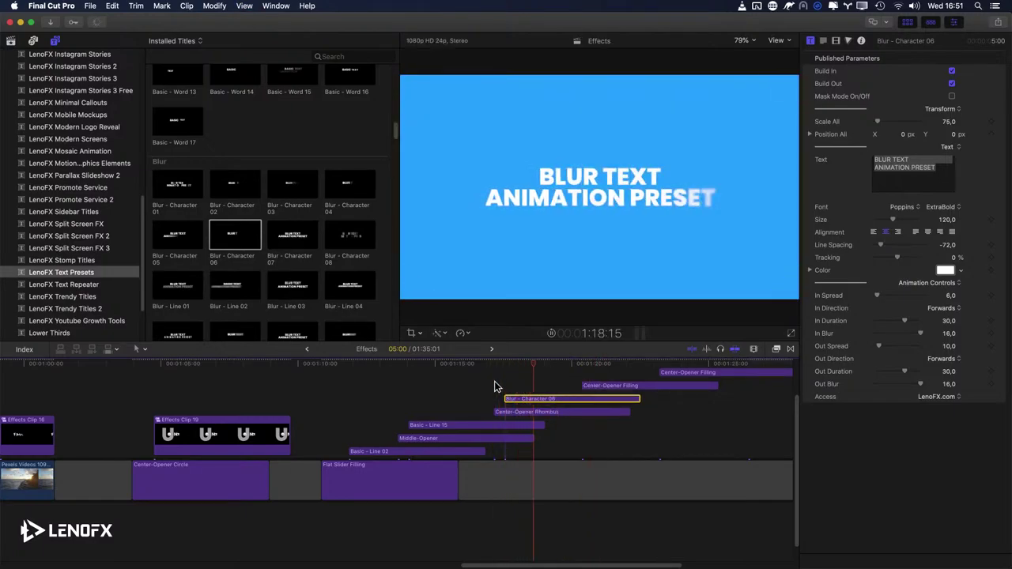
{"action": "key", "text": "space"}
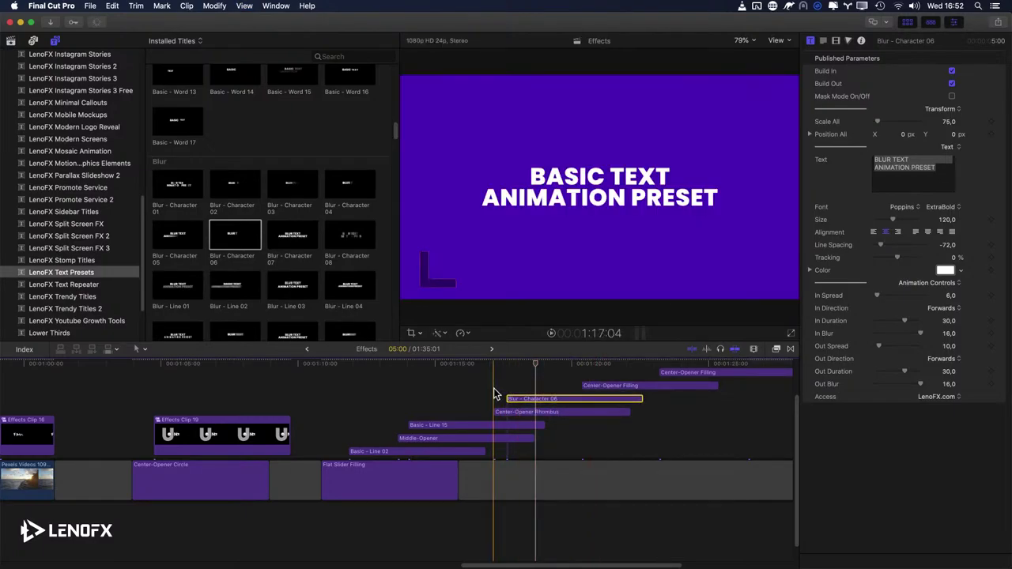
{"action": "key", "text": "space"}
{"action": "scroll", "coordinate": [474, 390], "scroll_direction": "right", "scroll_amount": 5}
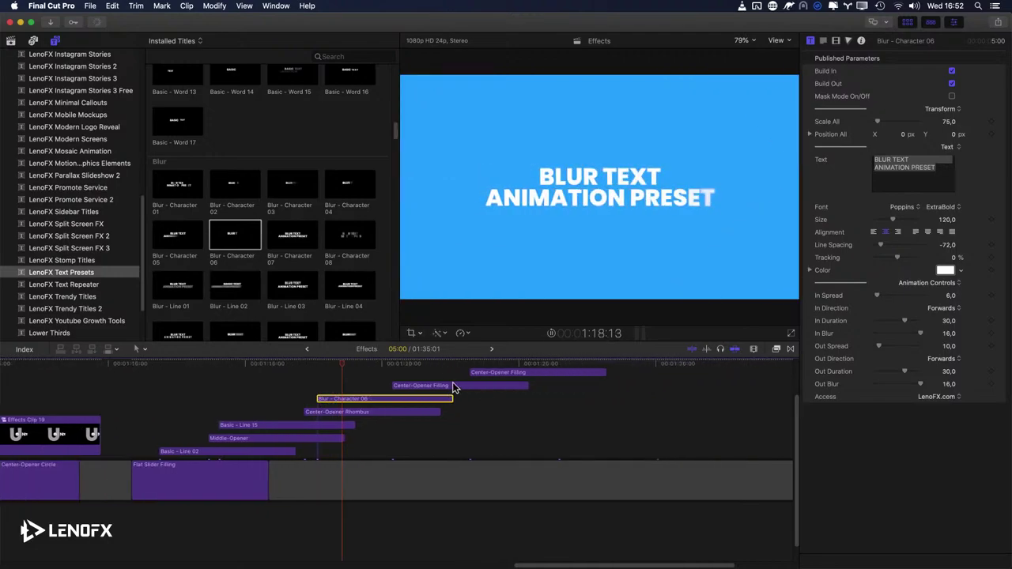
Step: Add the Bounce - Character 10 title above Center-Opener Filling
{"action": "left_click", "coordinate": [453, 387]}
{"action": "scroll", "coordinate": [245, 227], "scroll_direction": "down", "scroll_amount": 5}
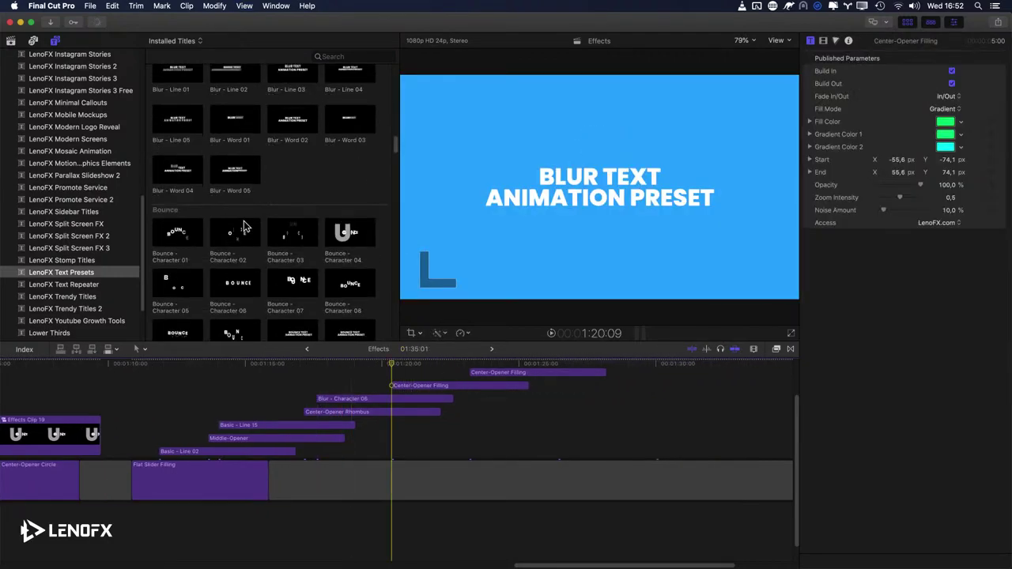
{"action": "scroll", "coordinate": [244, 226], "scroll_direction": "down", "scroll_amount": 3}
{"action": "left_click_drag", "start_coordinate": [234, 204], "coordinate": [397, 376]}
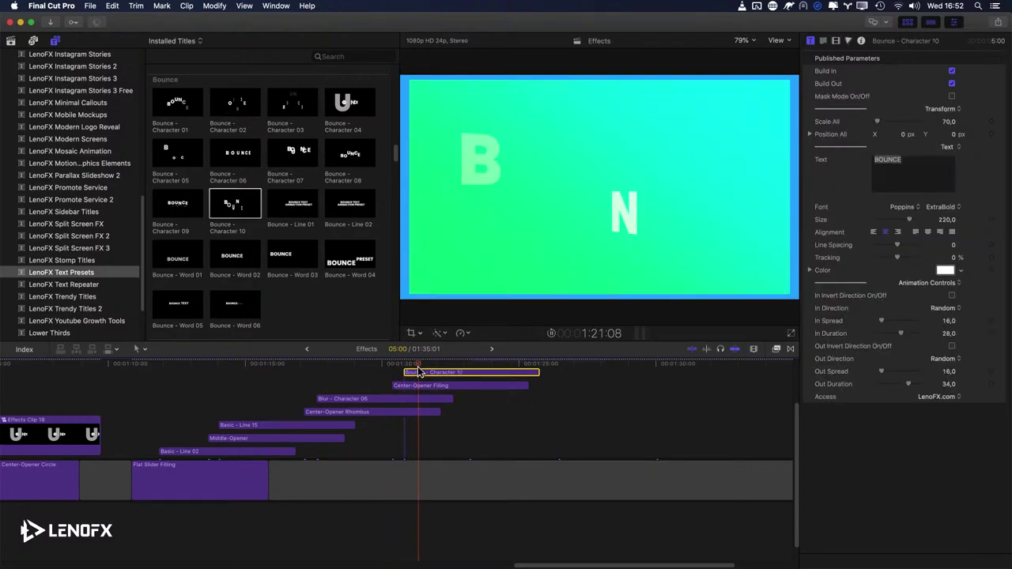
Step: Add Fast - Word 01 one lane lower, preview it, and select the stacked title clips
{"action": "scroll", "coordinate": [420, 372], "scroll_direction": "up", "scroll_amount": 2}
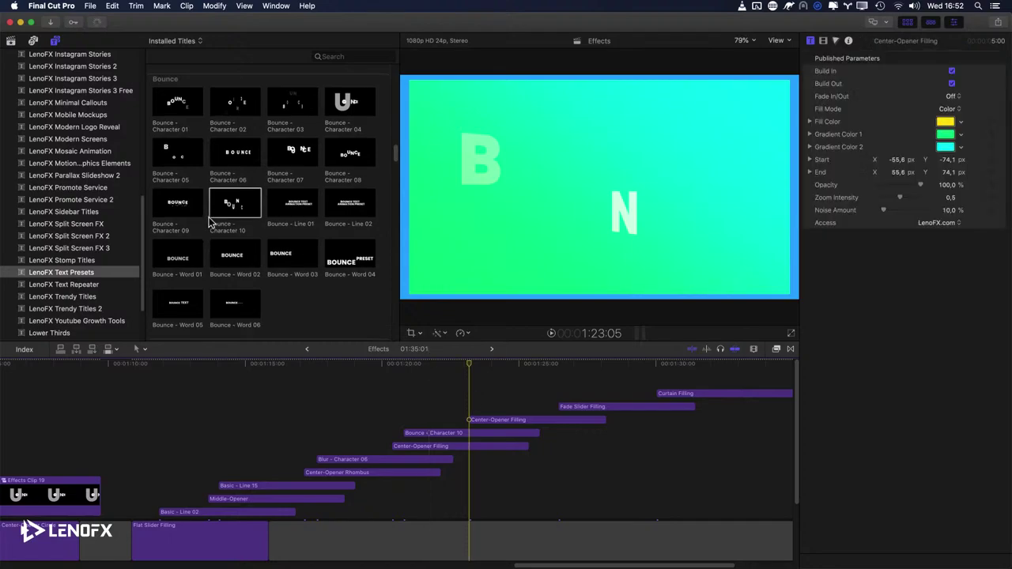
{"action": "scroll", "coordinate": [237, 222], "scroll_direction": "down", "scroll_amount": 5}
{"action": "left_click_drag", "start_coordinate": [289, 202], "coordinate": [479, 404]}
{"action": "scroll", "coordinate": [280, 208], "scroll_direction": "down", "scroll_amount": 5}
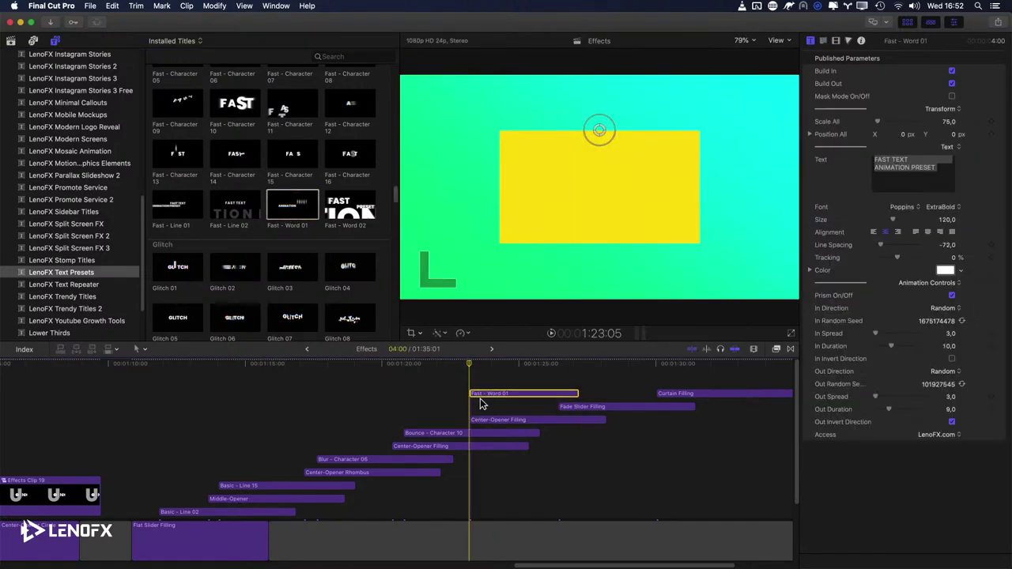
{"action": "left_click_drag", "start_coordinate": [492, 398], "coordinate": [502, 408]}
{"action": "key", "text": "space"}
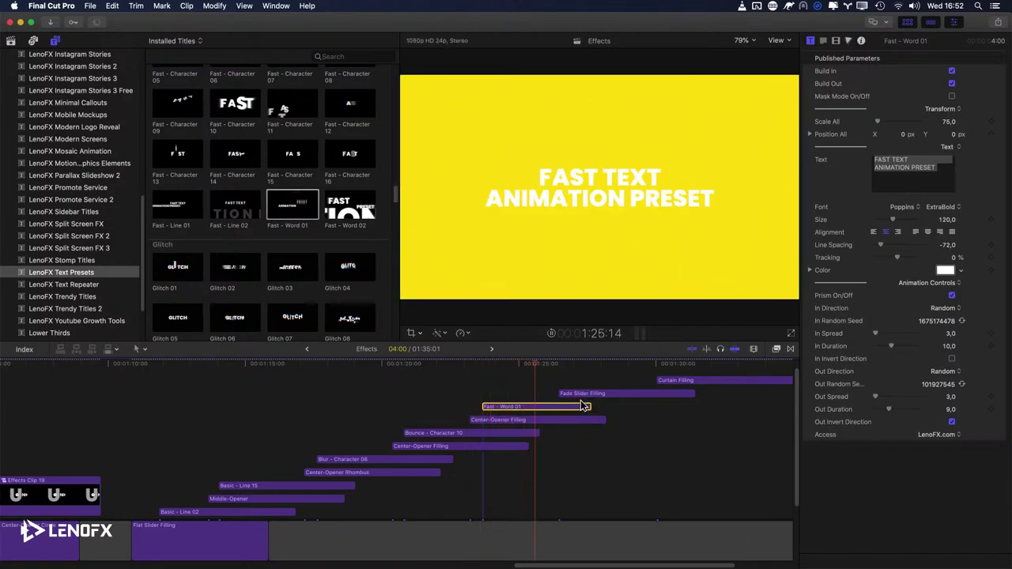
{"action": "left_click_drag", "start_coordinate": [207, 387], "coordinate": [497, 539]}
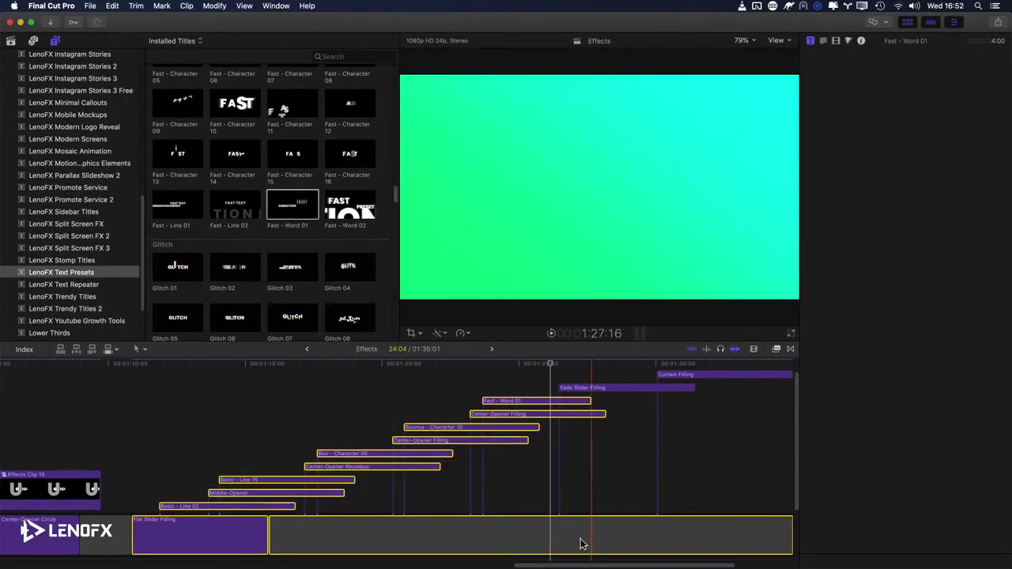
Step: Select the nine staggered titles, overwrite them into the primary storyline, then undo it
{"action": "left_click", "coordinate": [513, 488]}
{"action": "left_click_drag", "start_coordinate": [523, 384], "coordinate": [212, 532]}
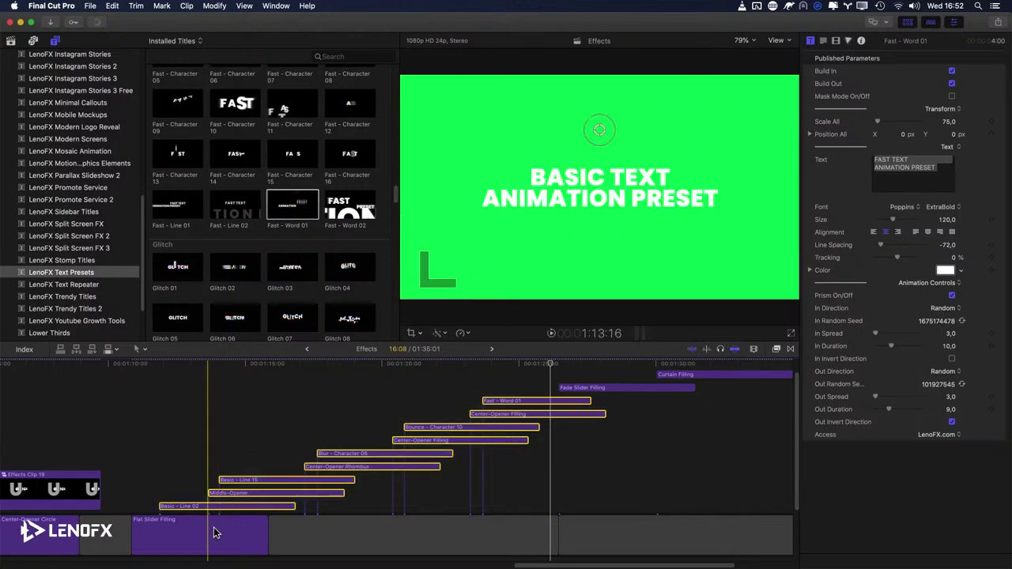
{"action": "key", "text": "alt+super+Down"}
{"action": "key", "text": "super+z"}
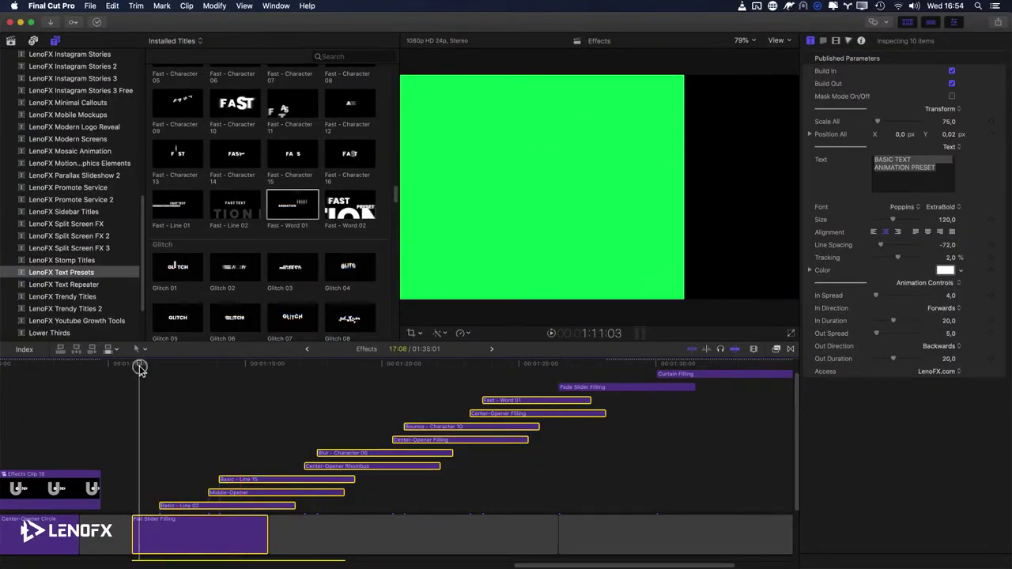
Step: Play back the title sequence, then hide the browser and inspector for a wide viewer
{"action": "key", "text": "space"}
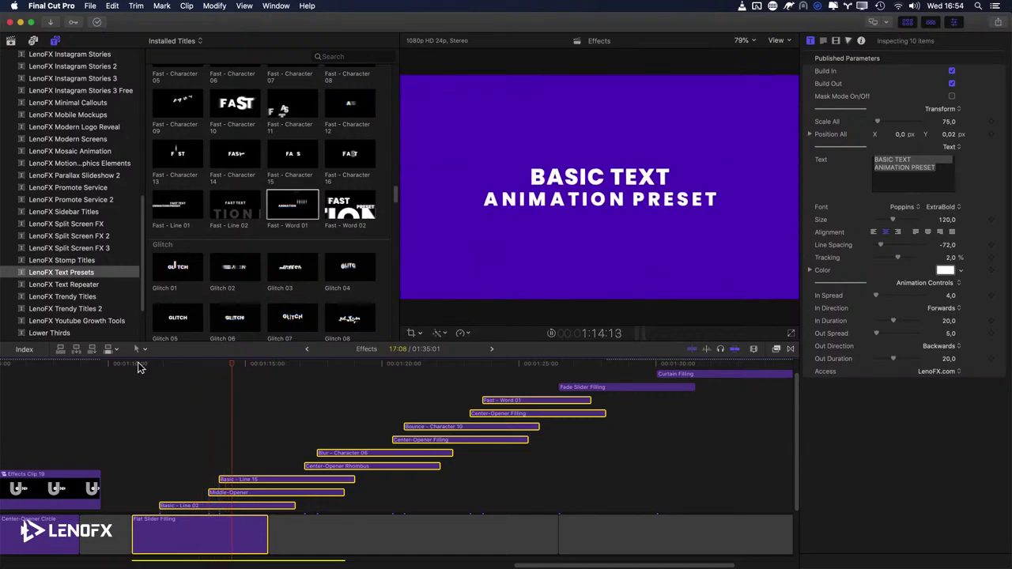
{"action": "key", "text": "space"}
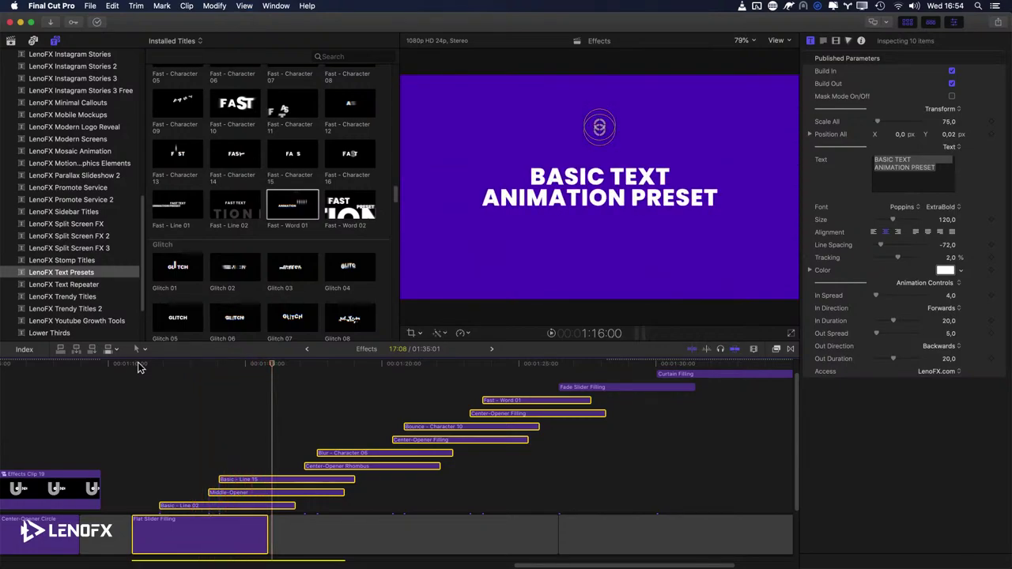
{"action": "key", "text": "ctrl+super+1"}
{"action": "key", "text": "super+4"}
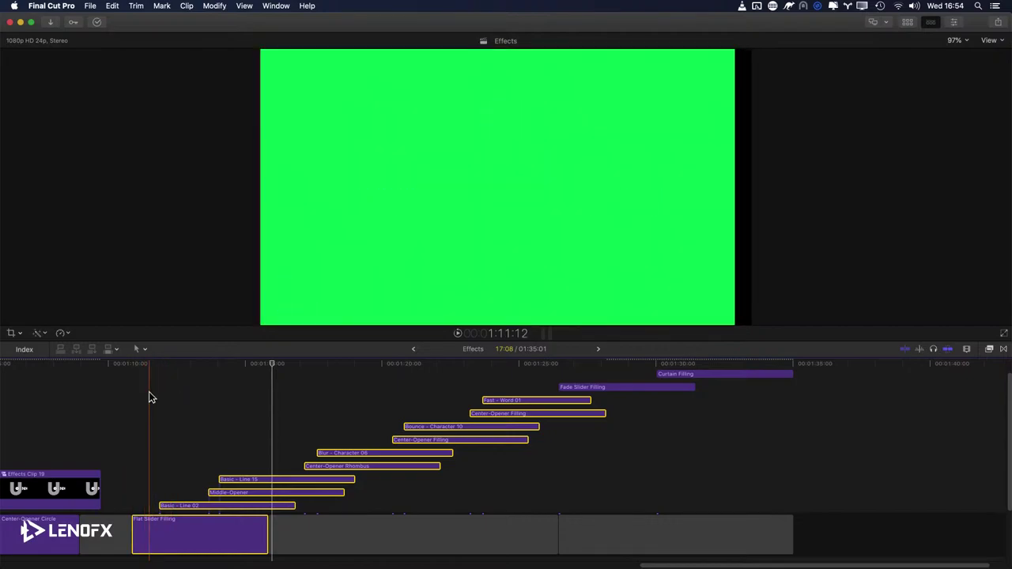
{"action": "key", "text": "shift+super+f"}
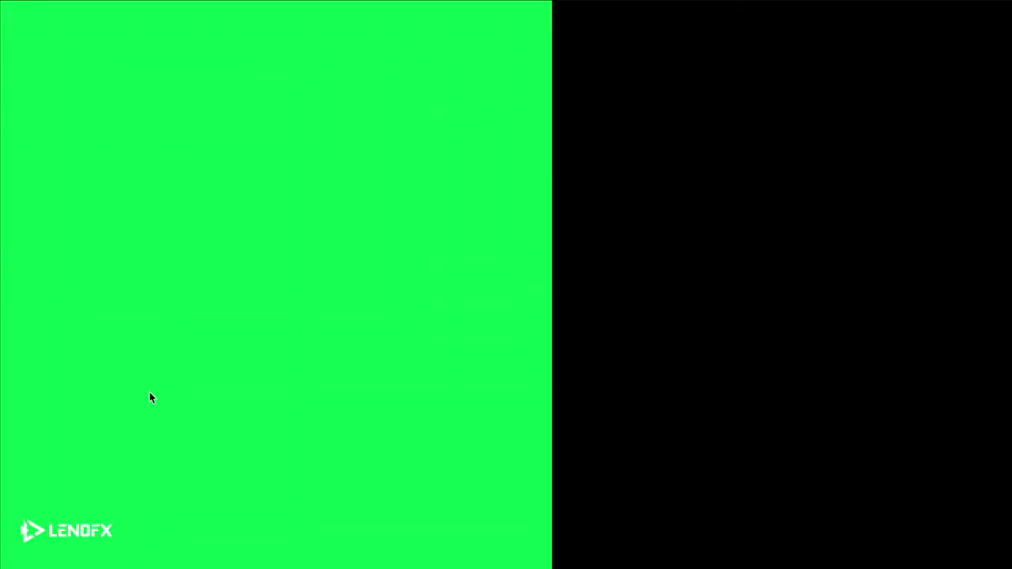
{"action": "key", "text": "Escape"}
{"action": "left_click", "coordinate": [340, 413]}
{"action": "key", "text": "shift+z"}
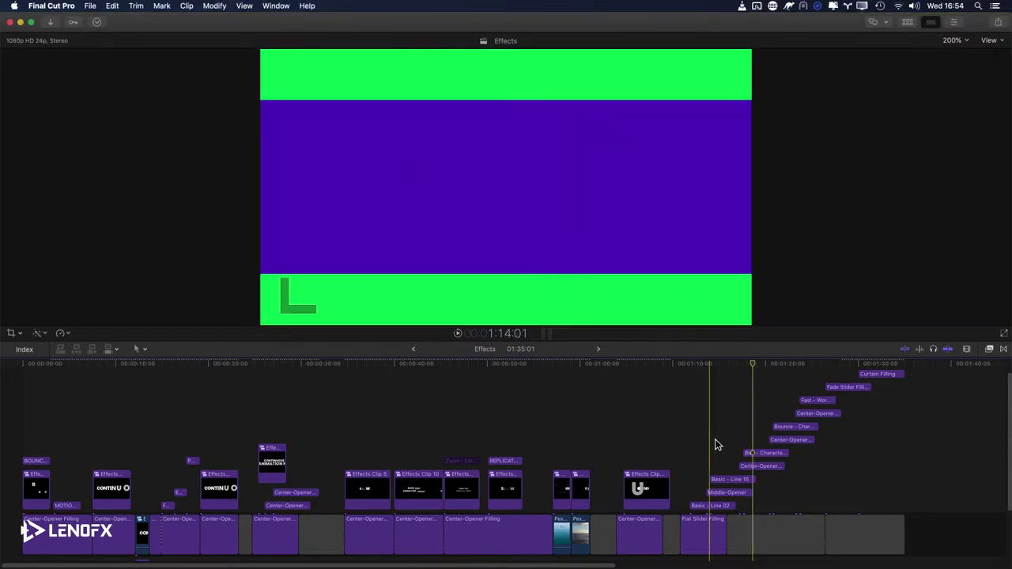
Step: Open the Adjustment Layers & Grids project from the library's projects
{"action": "key", "text": "super+alt+1"}
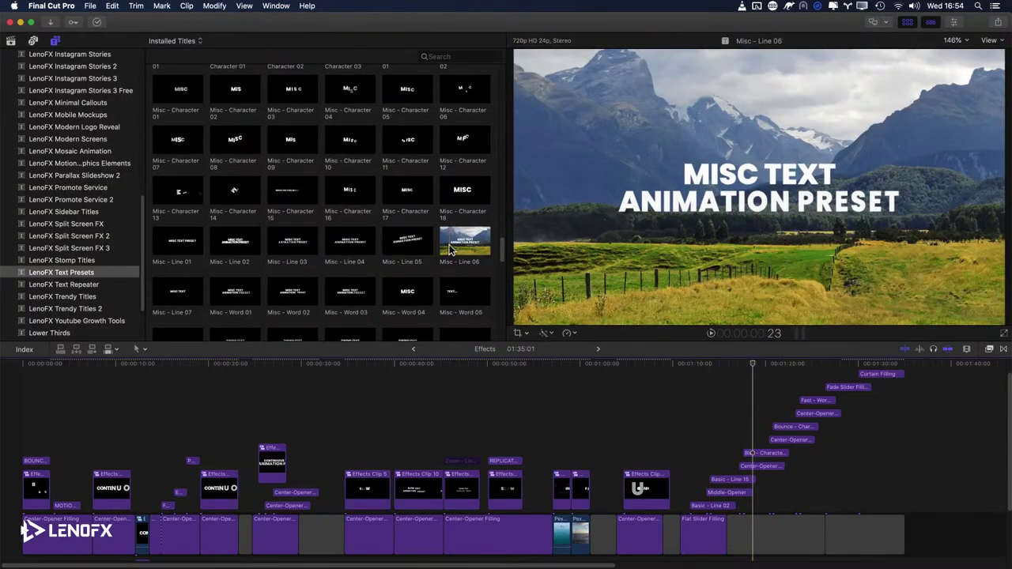
{"action": "scroll", "coordinate": [233, 195], "scroll_direction": "up", "scroll_amount": 10}
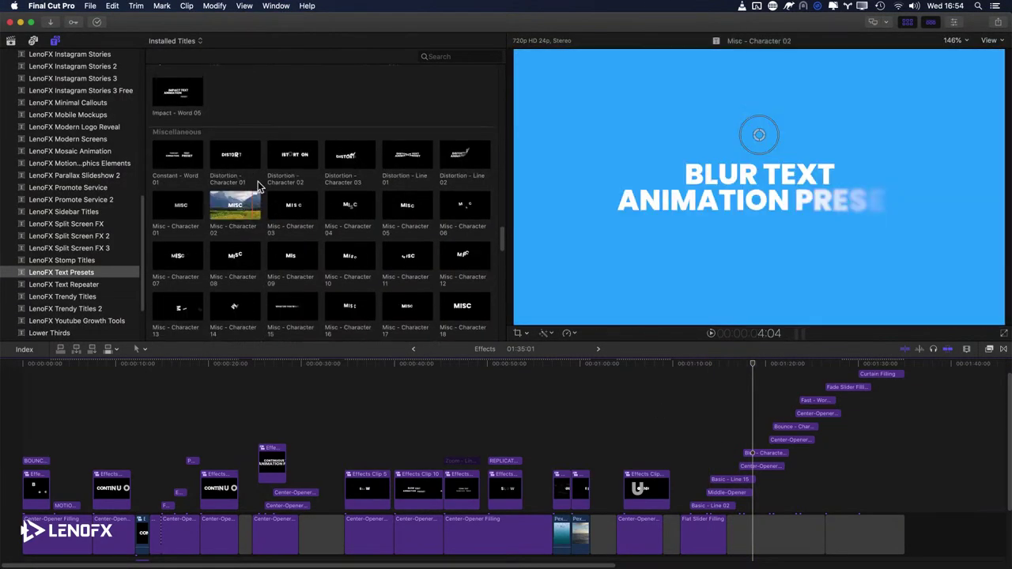
{"action": "scroll", "coordinate": [308, 202], "scroll_direction": "up", "scroll_amount": 10}
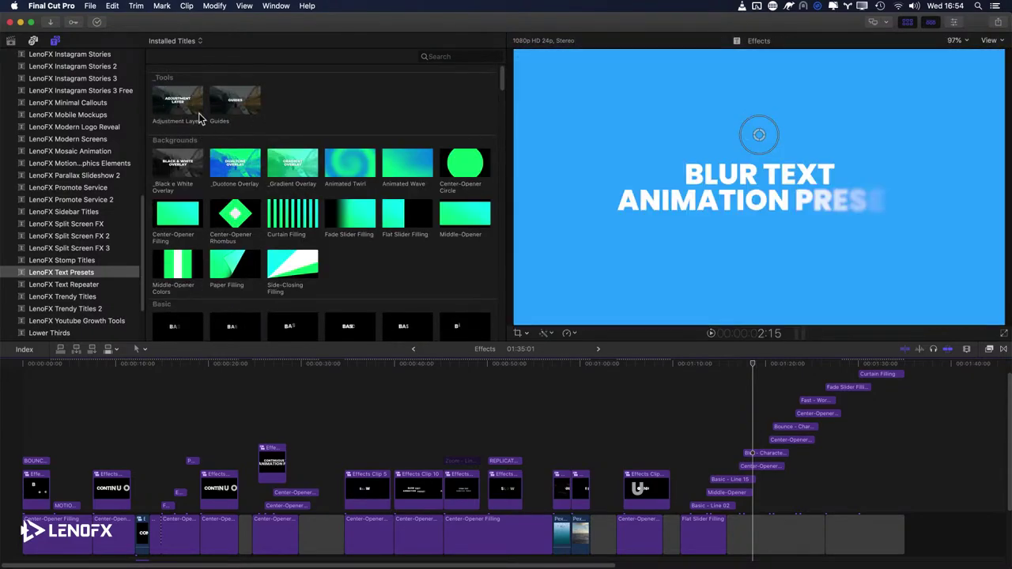
{"action": "left_click", "coordinate": [11, 40]}
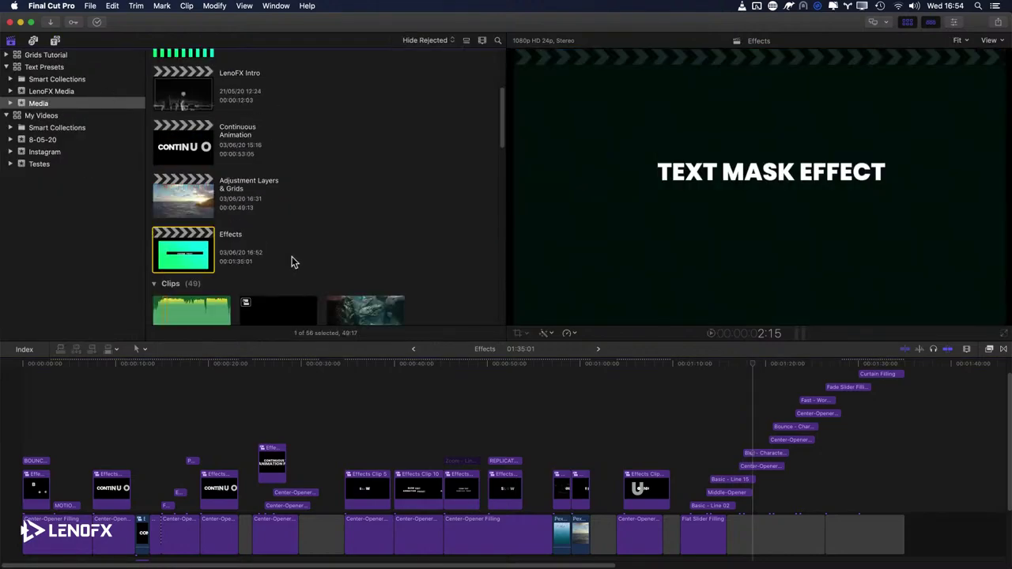
{"action": "scroll", "coordinate": [291, 256], "scroll_direction": "down", "scroll_amount": 8}
{"action": "scroll", "coordinate": [265, 220], "scroll_direction": "up", "scroll_amount": 8}
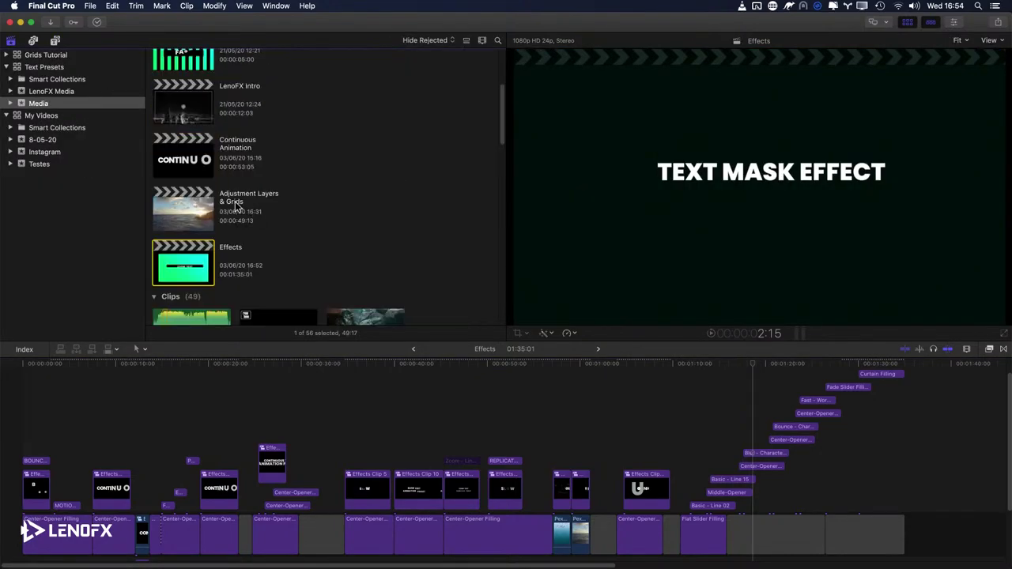
{"action": "double_click", "coordinate": [202, 228]}
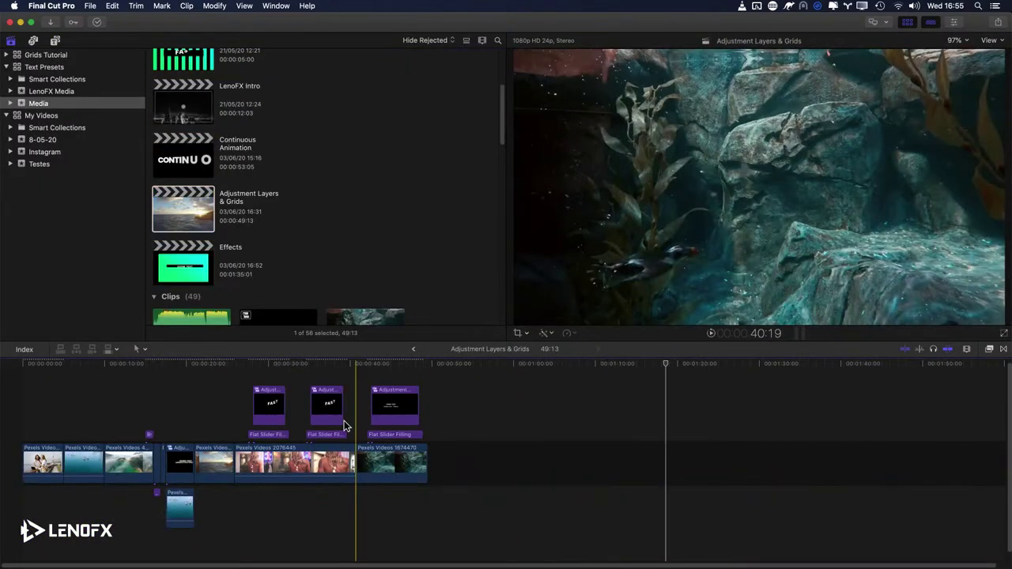
Step: Fit the project in the timeline and connect an Adjustment Layer above the first clip
{"action": "key", "text": "shift+z"}
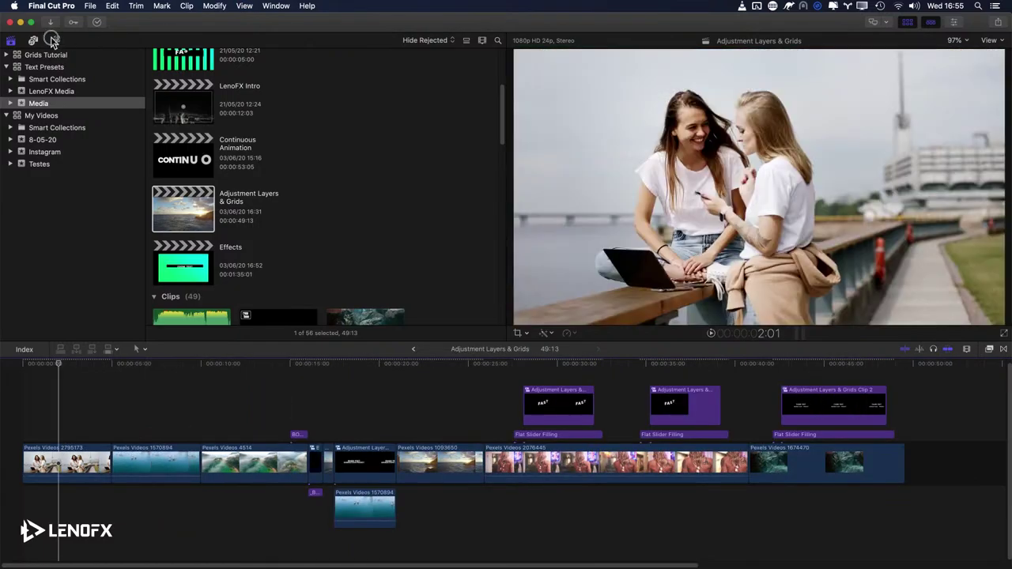
{"action": "key", "text": "alt+super+1"}
{"action": "left_click_drag", "start_coordinate": [178, 102], "coordinate": [24, 427]}
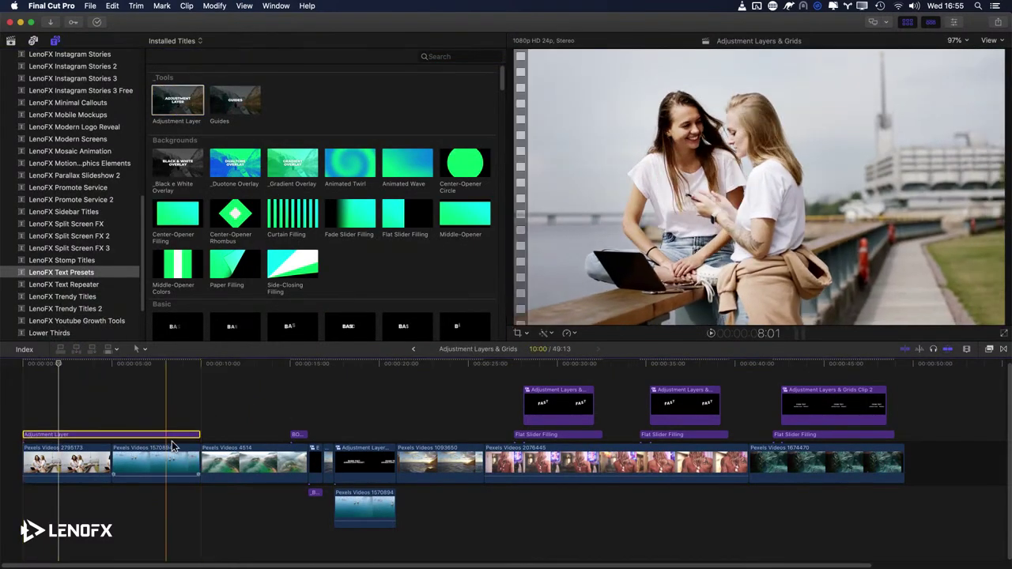
Step: Lengthen the Adjustment Layer to about 14 seconds and set exposure highlights 20%, shadows about -41%
{"action": "left_click_drag", "start_coordinate": [199, 434], "coordinate": [287, 435]}
{"action": "left_click", "coordinate": [155, 364]}
{"action": "left_click", "coordinate": [162, 435]}
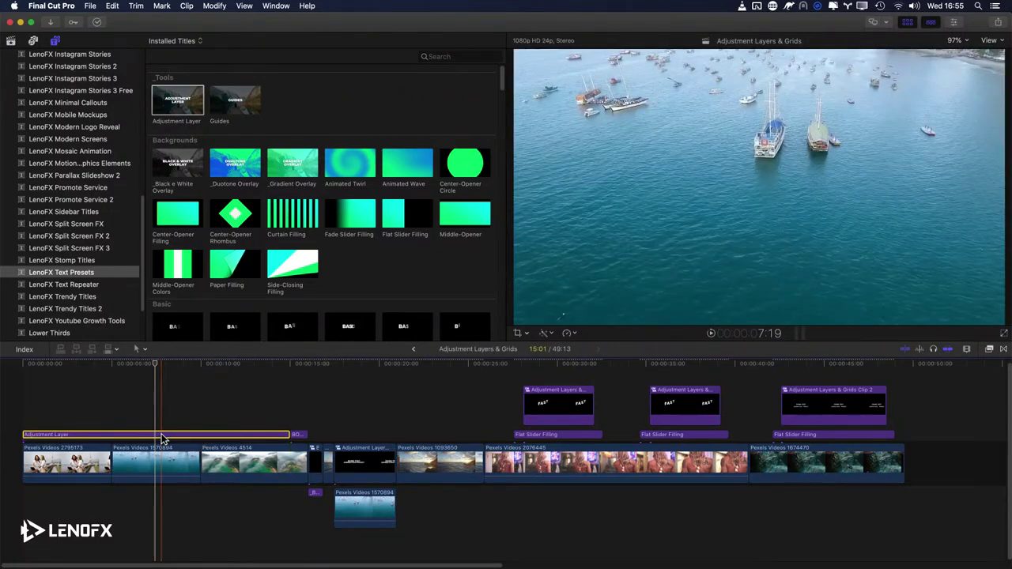
{"action": "key", "text": "super+6"}
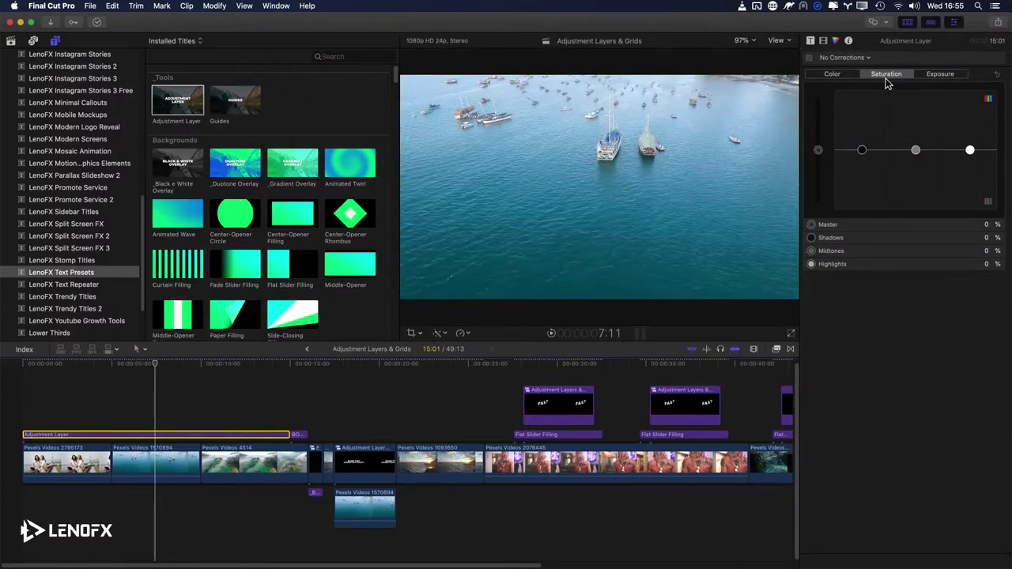
{"action": "left_click", "coordinate": [941, 74]}
{"action": "left_click_drag", "start_coordinate": [972, 151], "coordinate": [971, 138]}
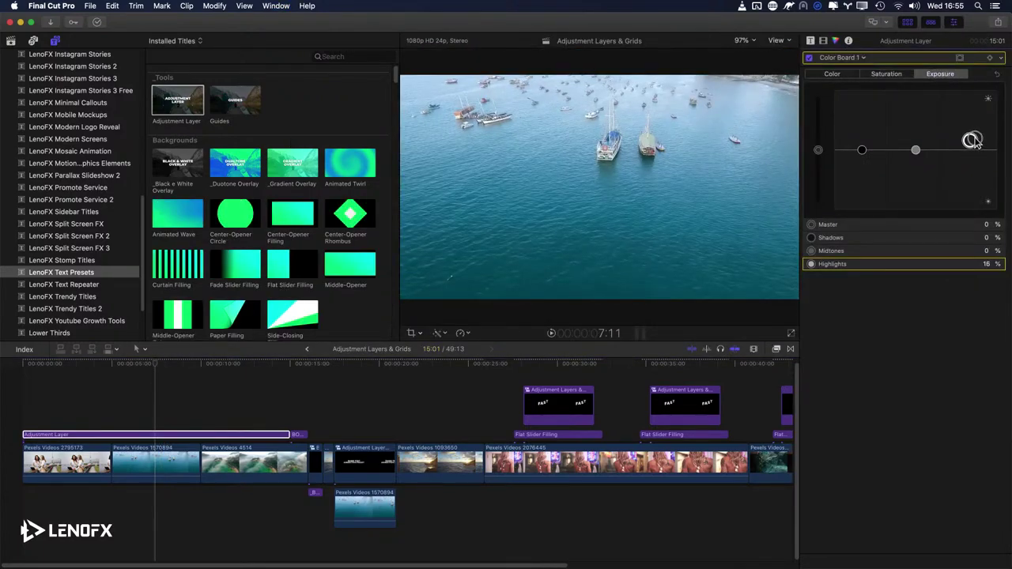
{"action": "left_click_drag", "start_coordinate": [862, 151], "coordinate": [861, 177]}
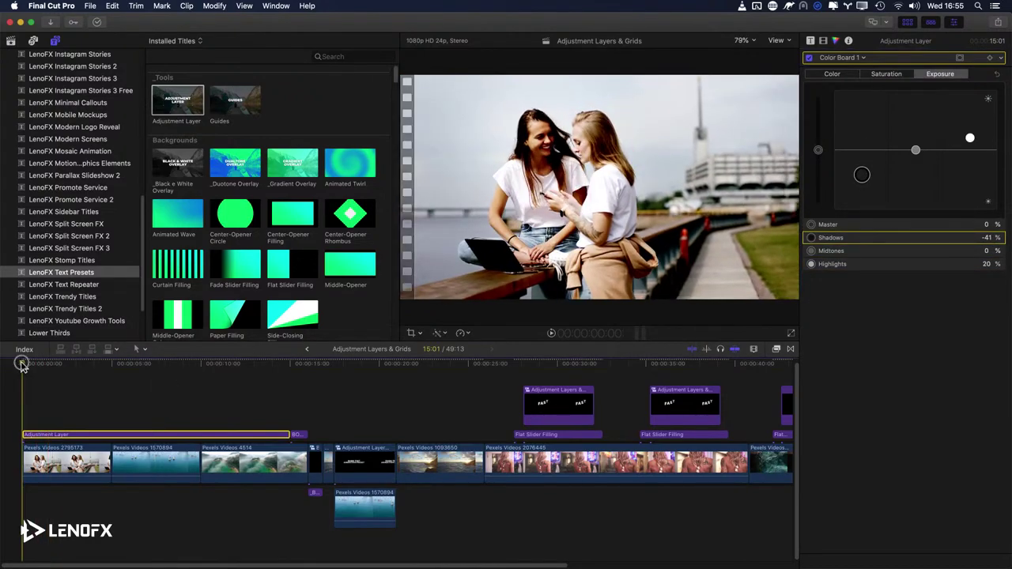
Step: Compare the grade on and off over the boats, misty island and women clips, then reset exposure
{"action": "left_click", "coordinate": [180, 375]}
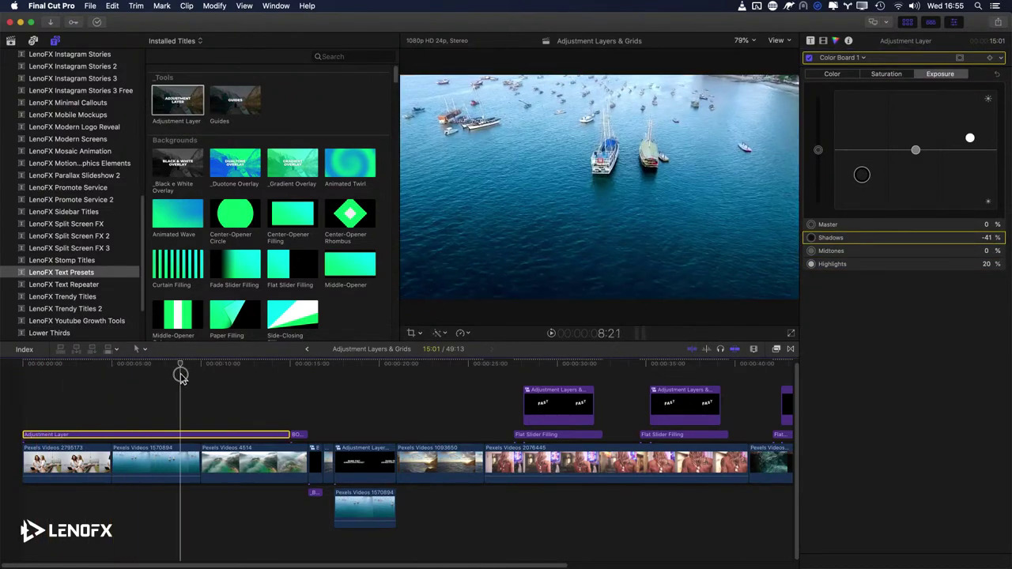
{"action": "left_click", "coordinate": [231, 377]}
{"action": "key", "text": "v"}
{"action": "key", "text": "v"}
{"action": "key", "text": "v"}
{"action": "key", "text": "v"}
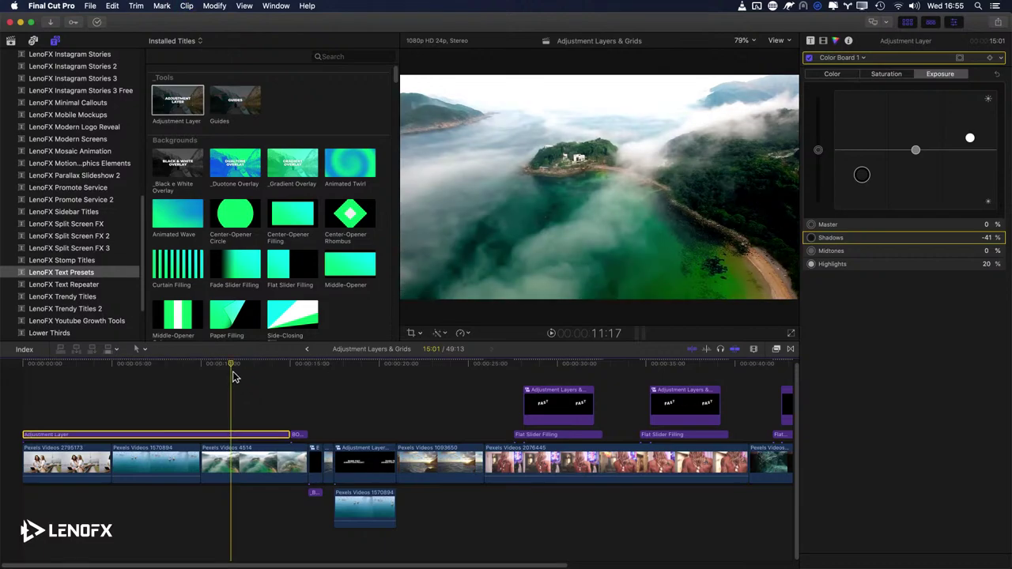
{"action": "key", "text": "v"}
{"action": "key", "text": "v"}
{"action": "left_click", "coordinate": [168, 368]}
{"action": "key", "text": "v"}
{"action": "key", "text": "v"}
{"action": "left_click", "coordinate": [85, 366]}
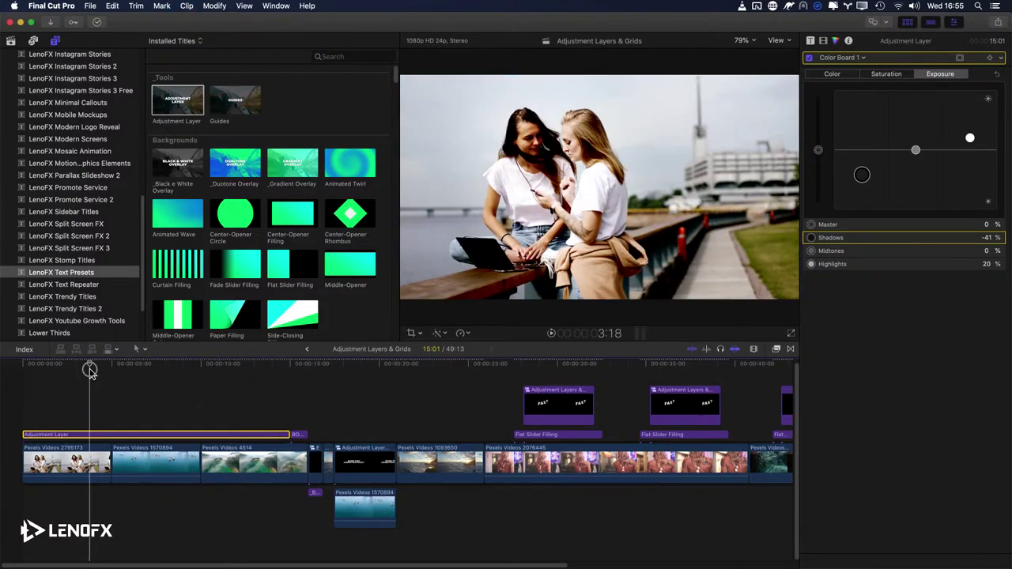
{"action": "key", "text": "v"}
{"action": "key", "text": "v"}
{"action": "key", "text": "v"}
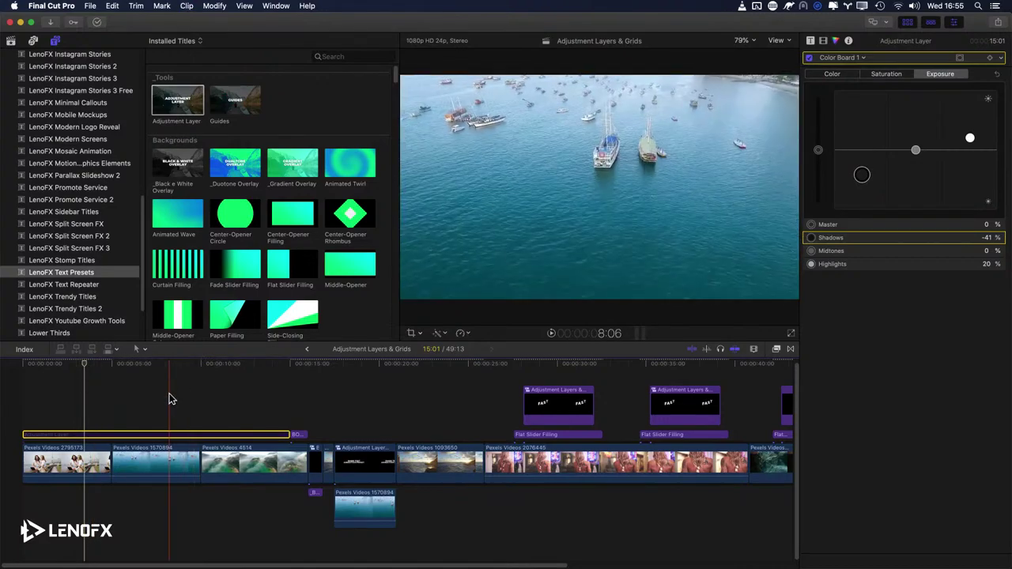
{"action": "key", "text": "v"}
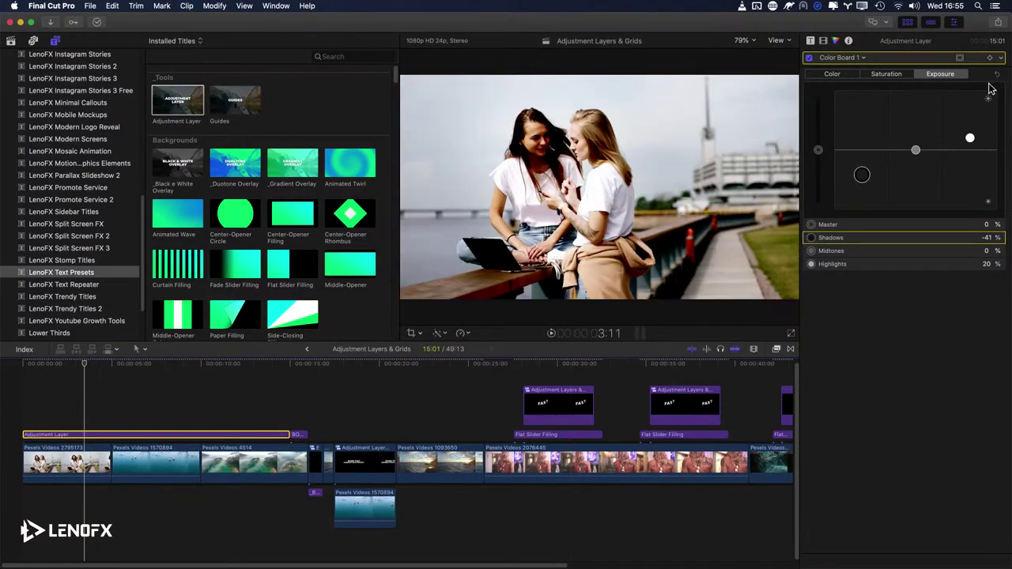
{"action": "left_click", "coordinate": [997, 75]}
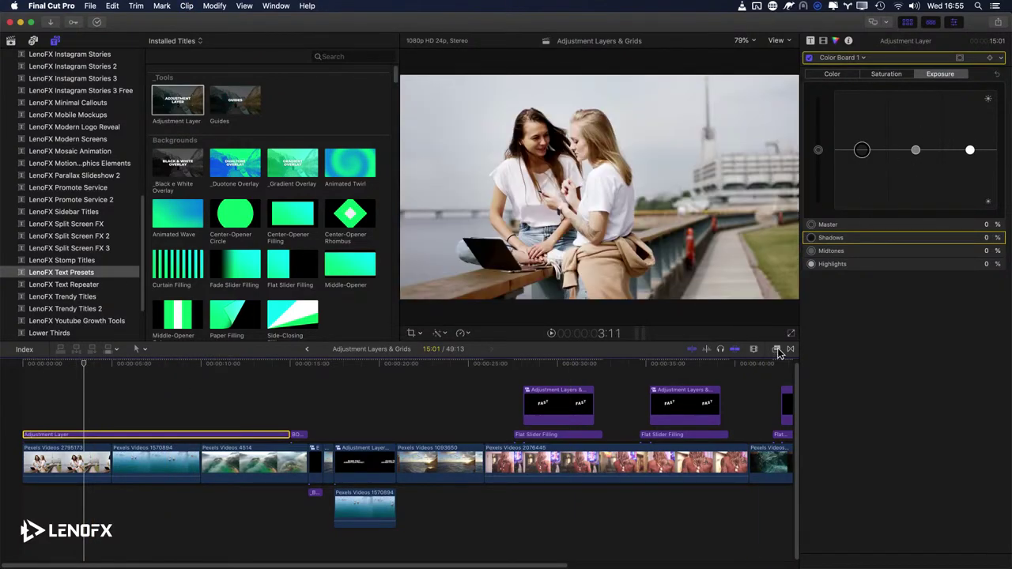
Step: Apply the Add Noise effect from the Effects browser to the Adjustment Layer
{"action": "left_click", "coordinate": [776, 348]}
{"action": "left_click", "coordinate": [491, 401]}
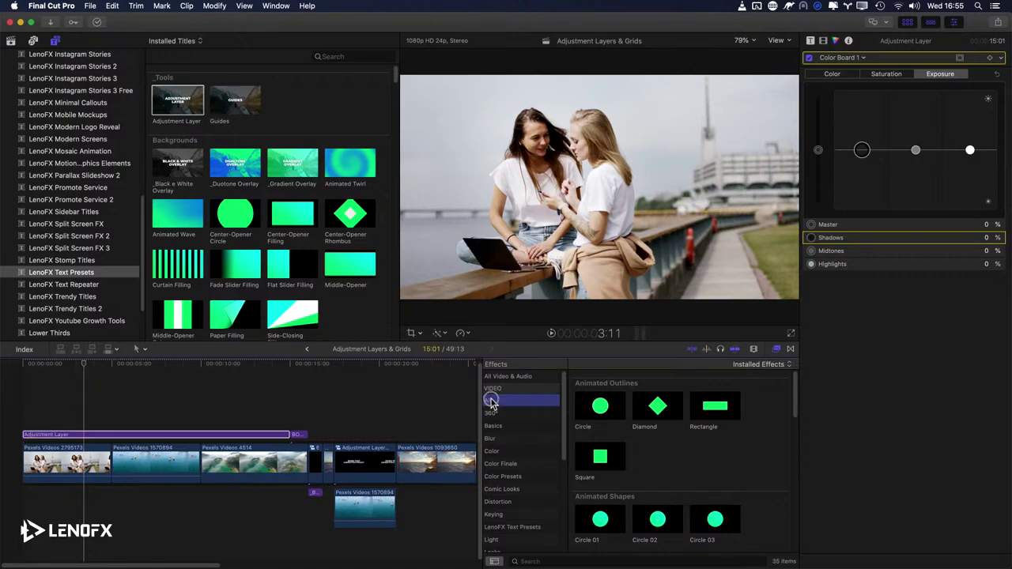
{"action": "left_click", "coordinate": [581, 562]}
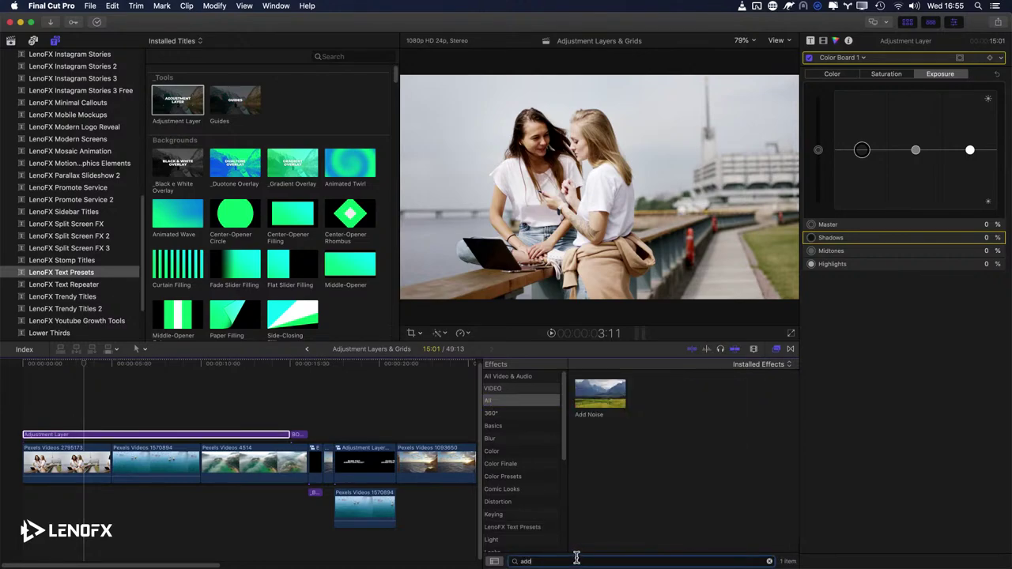
{"action": "left_click_drag", "start_coordinate": [601, 406], "coordinate": [261, 437]}
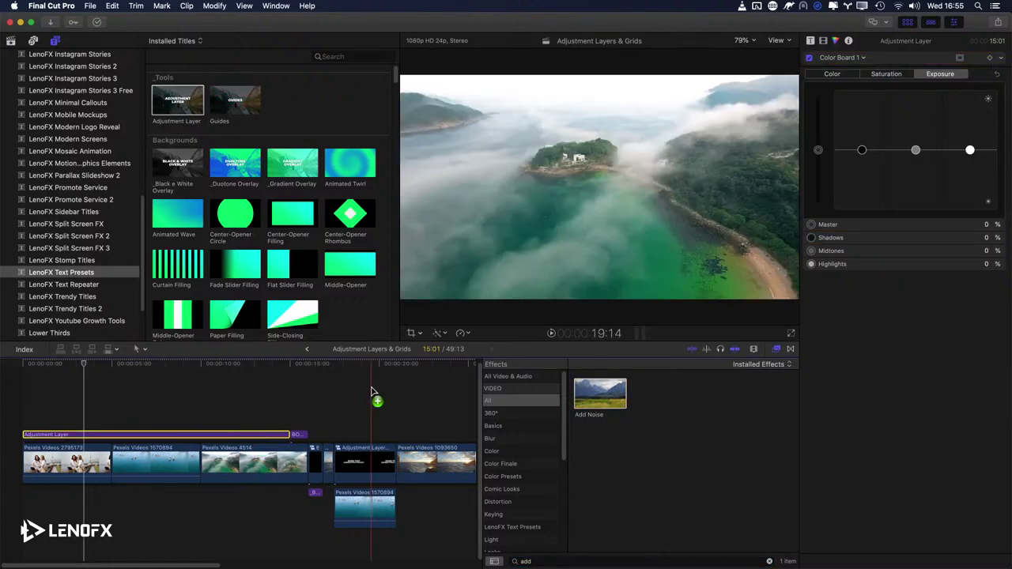
{"action": "left_click", "coordinate": [174, 365]}
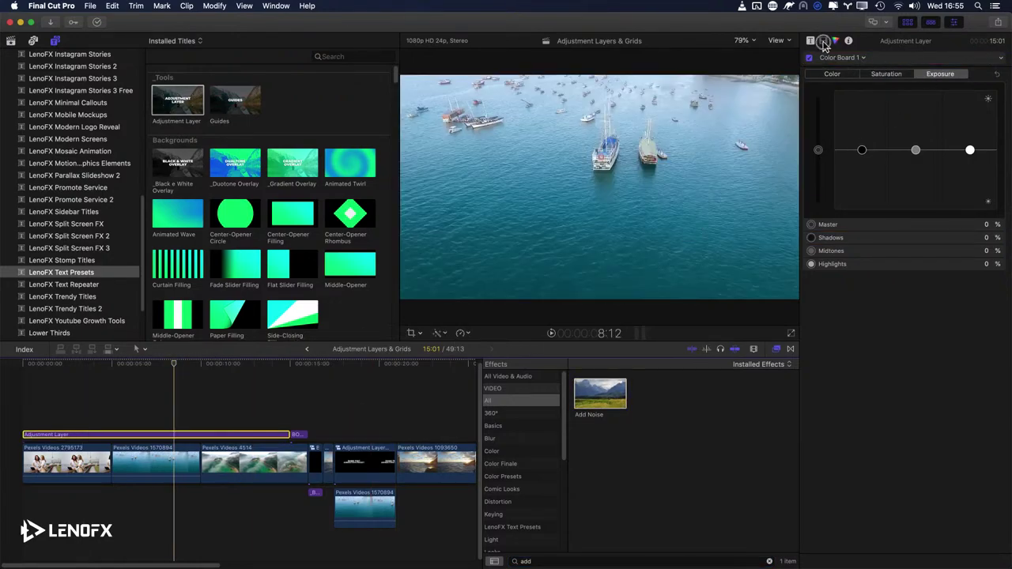
{"action": "key", "text": "ctrl+shift+Tab"}
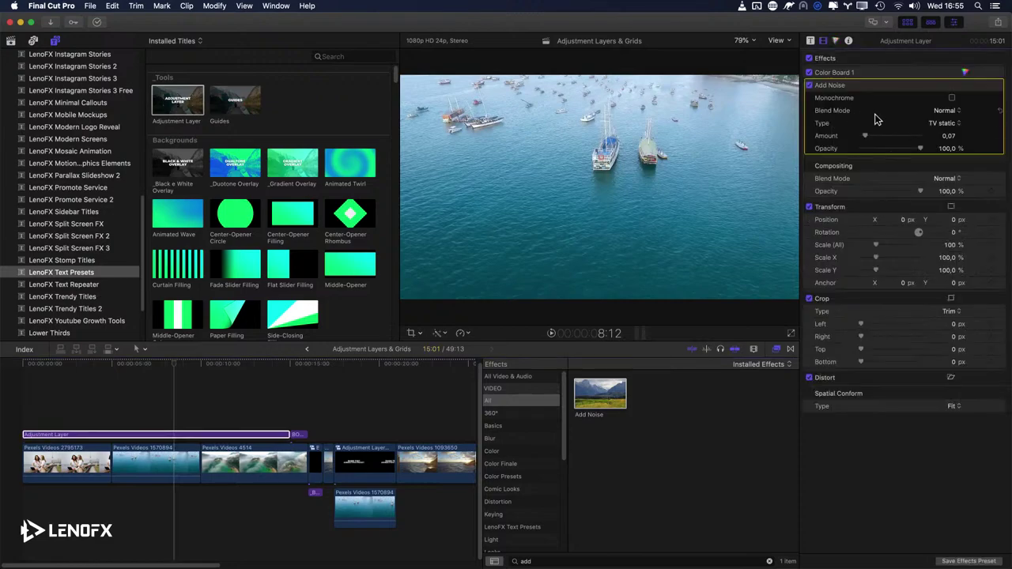
Step: Set the noise to Gaussian film grain, monochrome, Screen blend, with the amount lowered to 0.07
{"action": "left_click", "coordinate": [952, 113]}
{"action": "key", "text": "Escape"}
{"action": "left_click", "coordinate": [942, 125]}
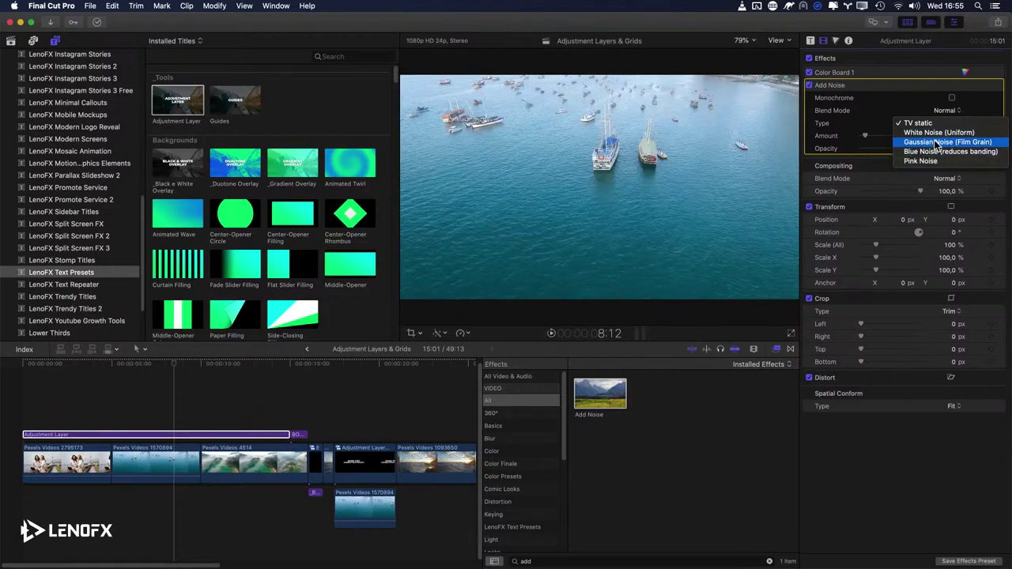
{"action": "left_click", "coordinate": [935, 143]}
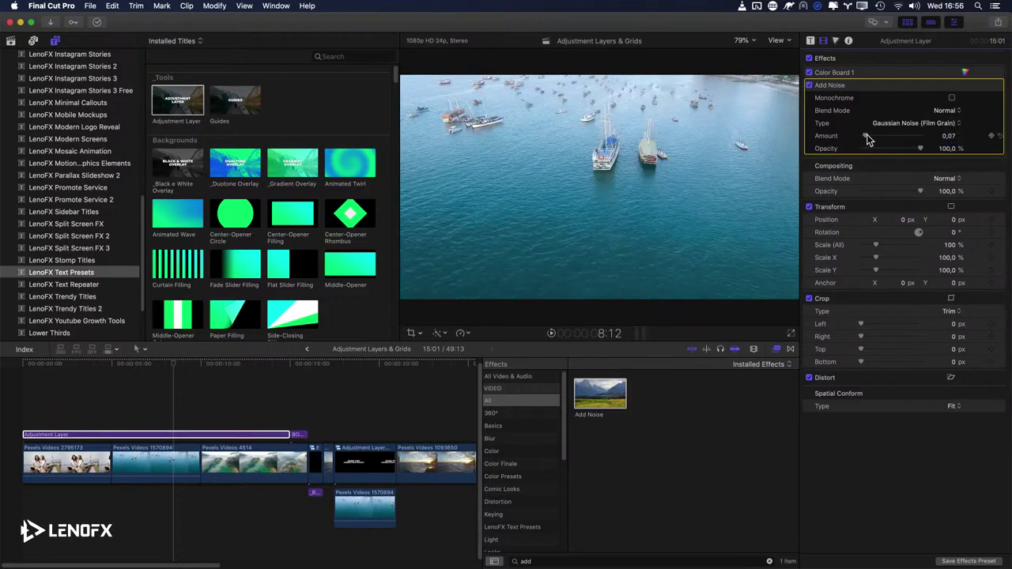
{"action": "left_click_drag", "start_coordinate": [868, 139], "coordinate": [907, 142]}
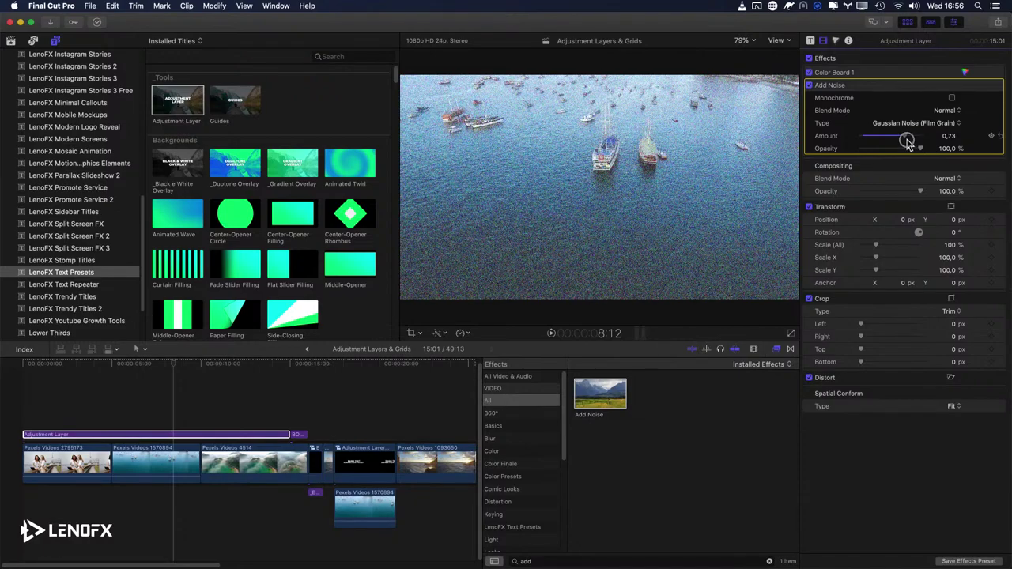
{"action": "left_click", "coordinate": [952, 98]}
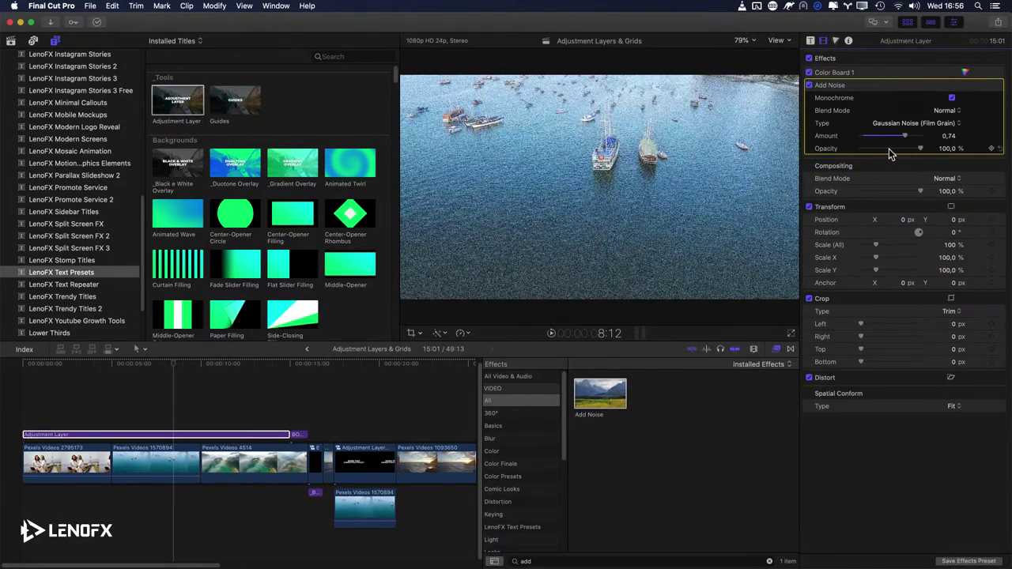
{"action": "left_click", "coordinate": [938, 113]}
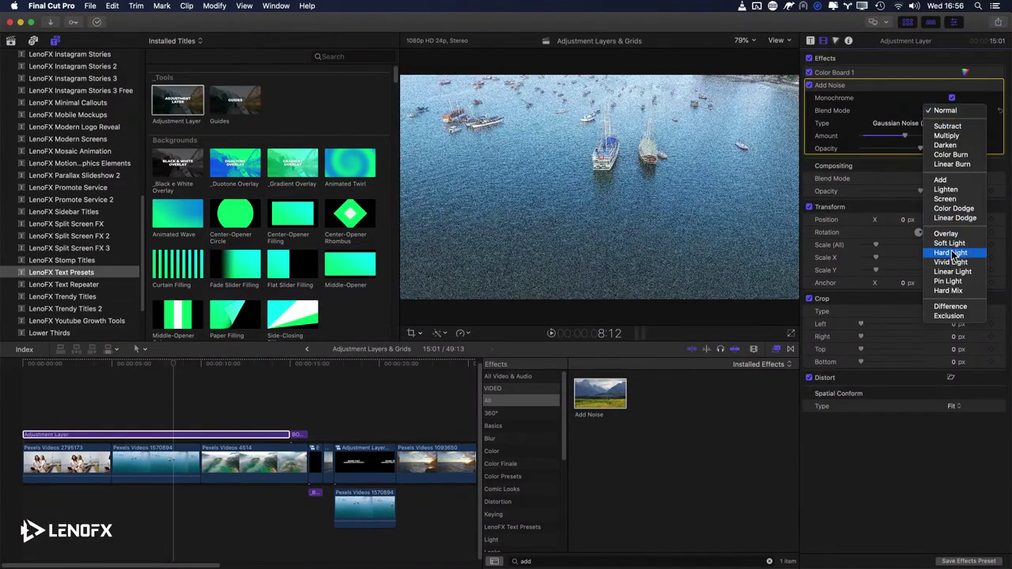
{"action": "left_click", "coordinate": [949, 200]}
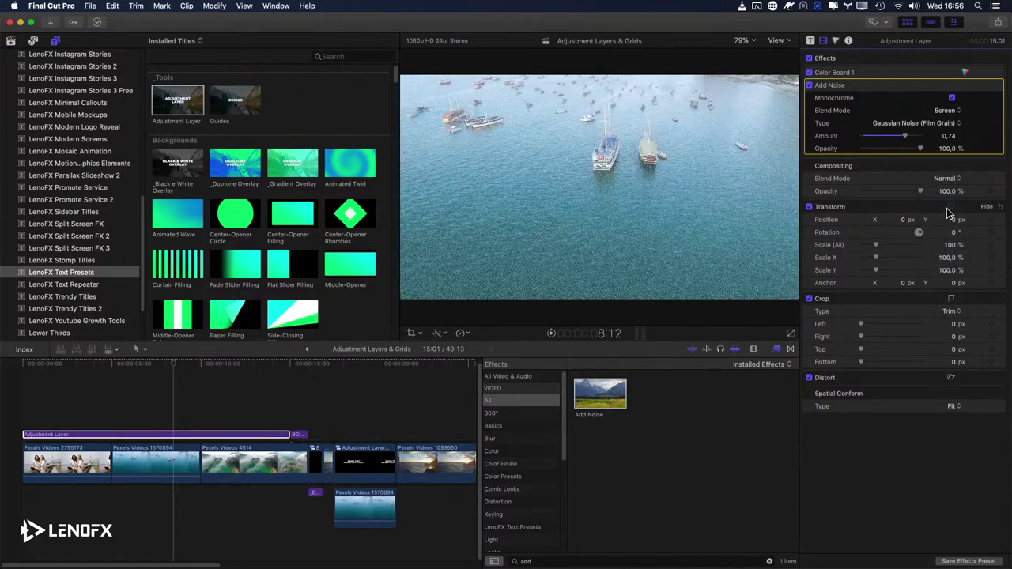
{"action": "left_click_drag", "start_coordinate": [899, 136], "coordinate": [862, 137]}
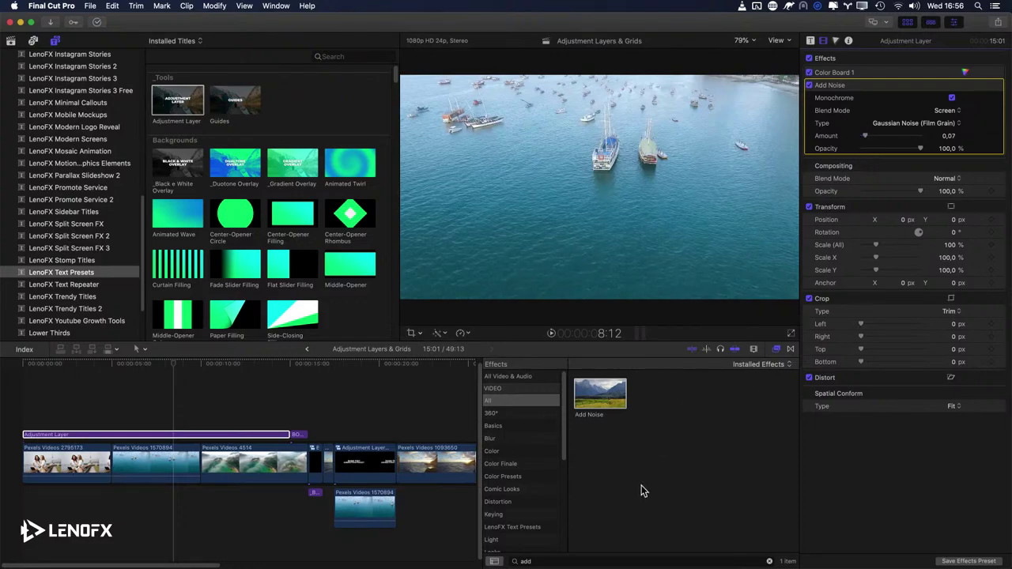
Step: Place the Guides title above the storyline and show its published parameters
{"action": "left_click", "coordinate": [769, 562]}
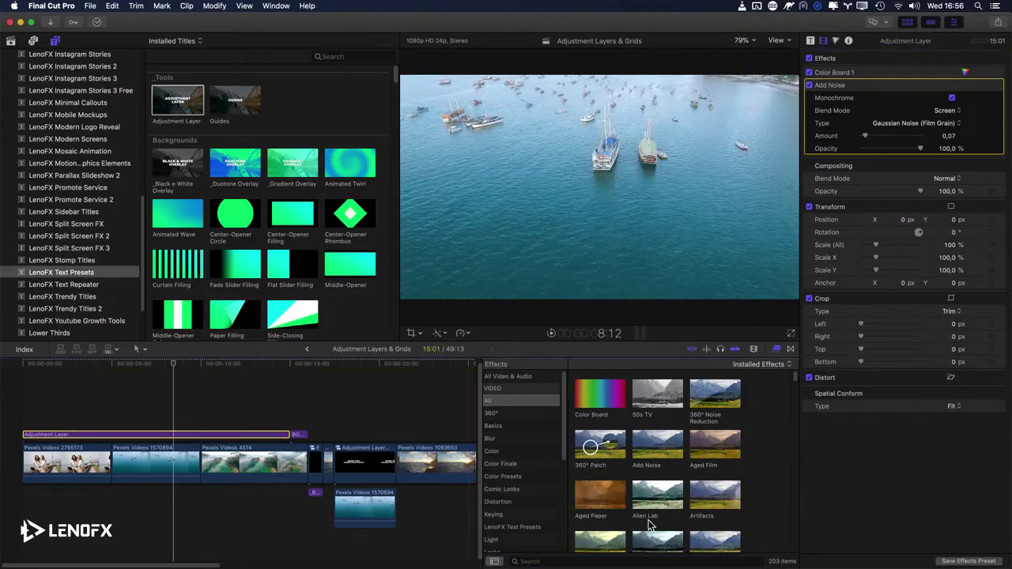
{"action": "left_click", "coordinate": [146, 410]}
{"action": "left_click_drag", "start_coordinate": [235, 100], "coordinate": [215, 416]}
{"action": "left_click", "coordinate": [277, 365]}
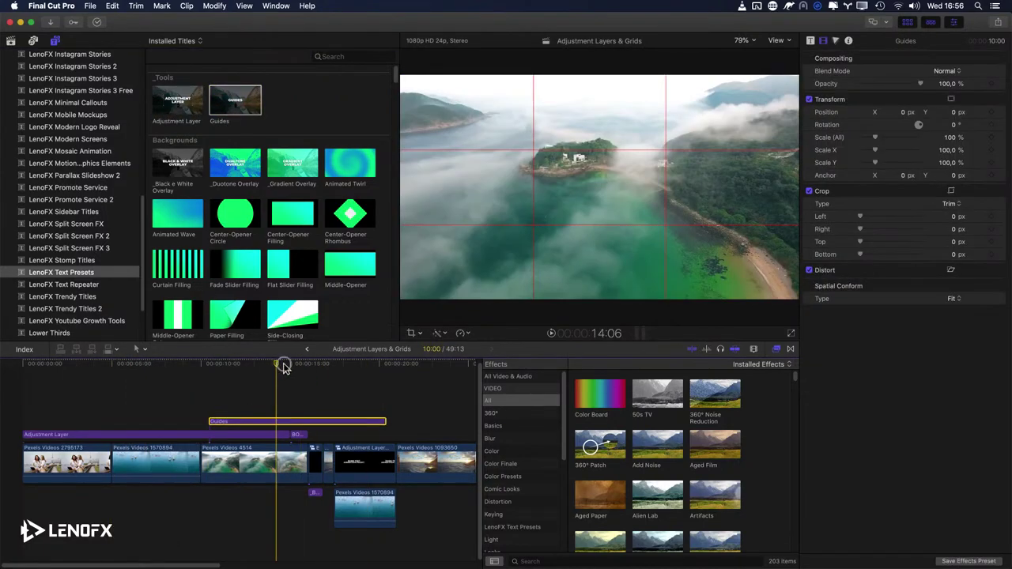
{"action": "left_click_drag", "start_coordinate": [283, 368], "coordinate": [266, 370]}
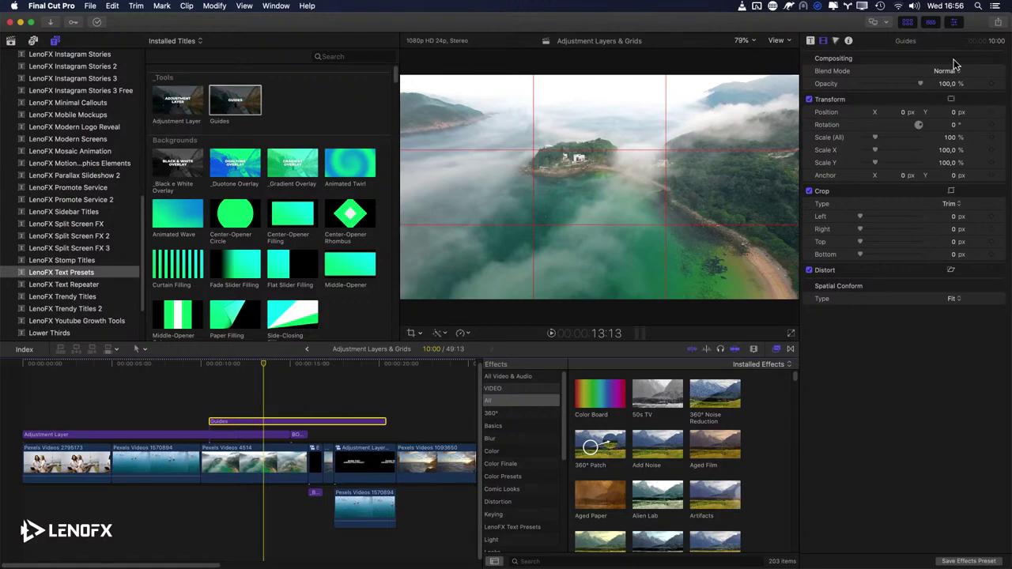
{"action": "left_click", "coordinate": [811, 42]}
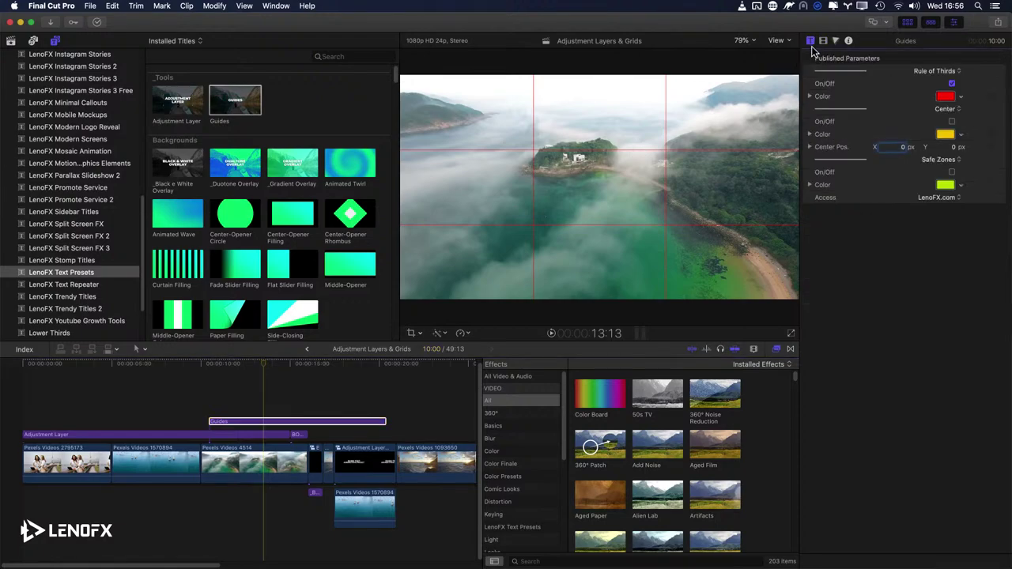
Step: Toggle the centre, rule-of-thirds and safe-zone guides, and make the safe zones cyan
{"action": "left_click", "coordinate": [951, 121]}
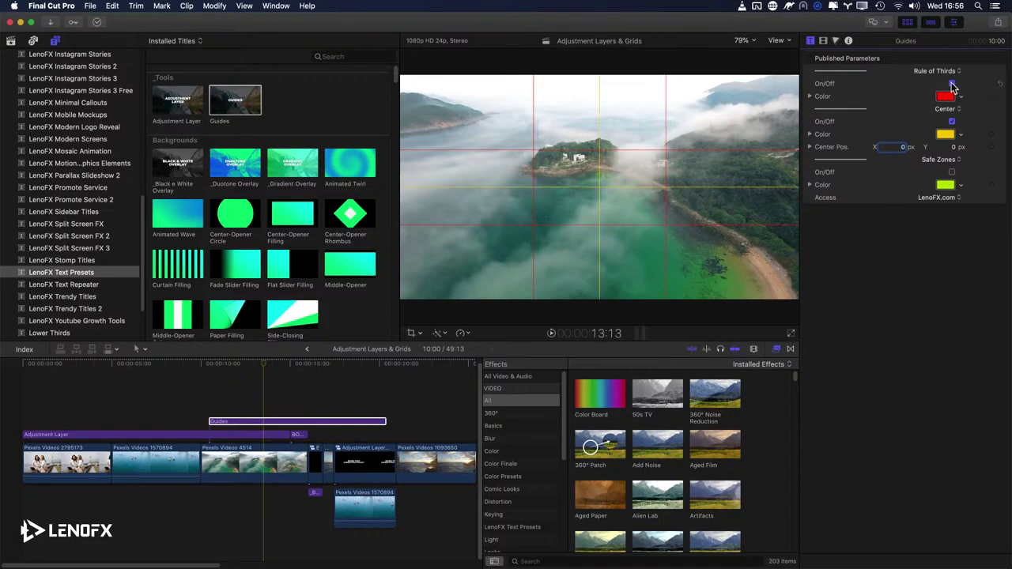
{"action": "left_click", "coordinate": [952, 84]}
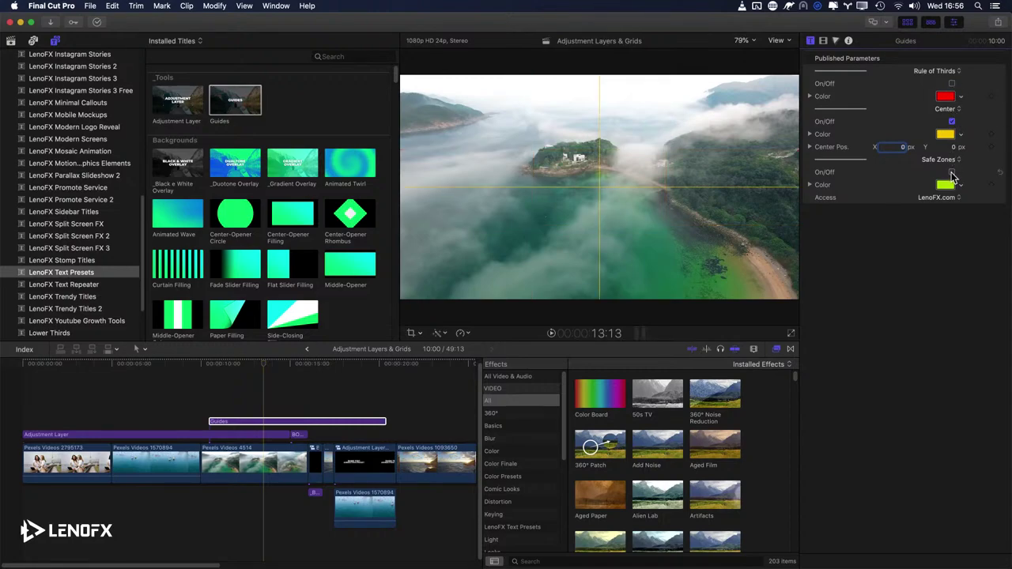
{"action": "left_click", "coordinate": [951, 172]}
{"action": "left_click", "coordinate": [951, 121]}
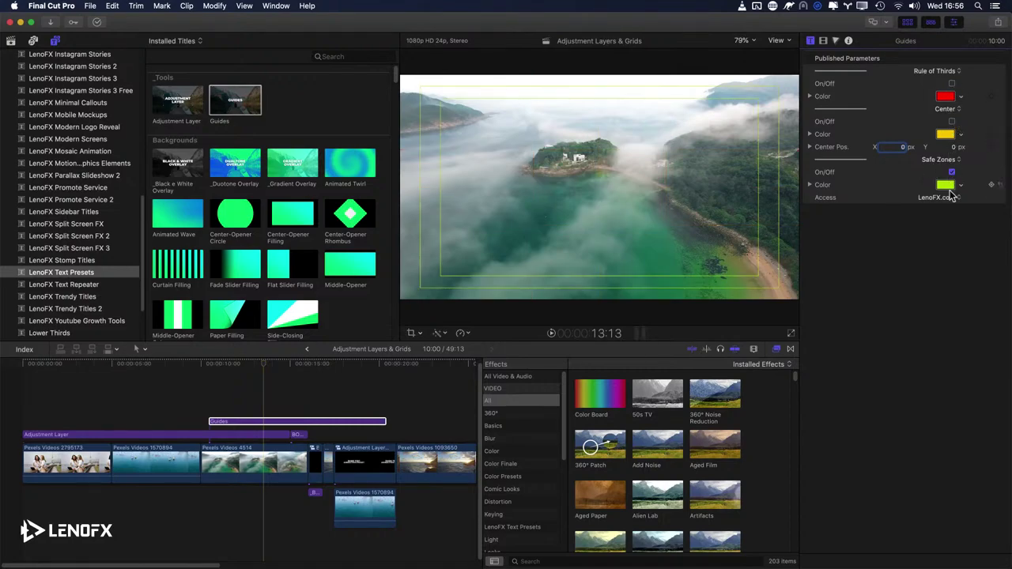
{"action": "left_click", "coordinate": [959, 186]}
{"action": "left_click", "coordinate": [931, 251]}
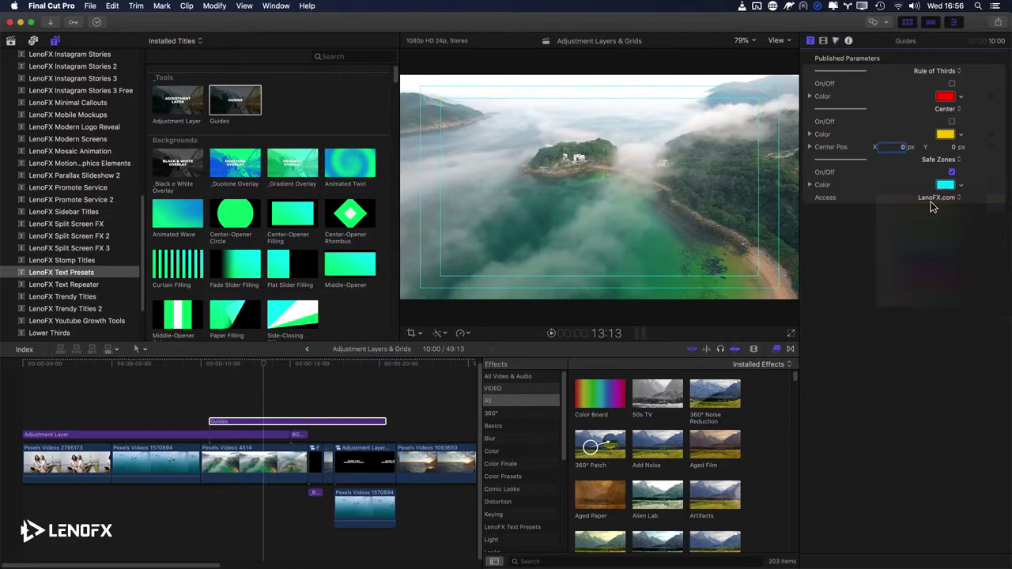
Step: Make the hidden rule-of-thirds grid green and the centre lines blue, keeping safe zones shown
{"action": "left_click", "coordinate": [954, 83]}
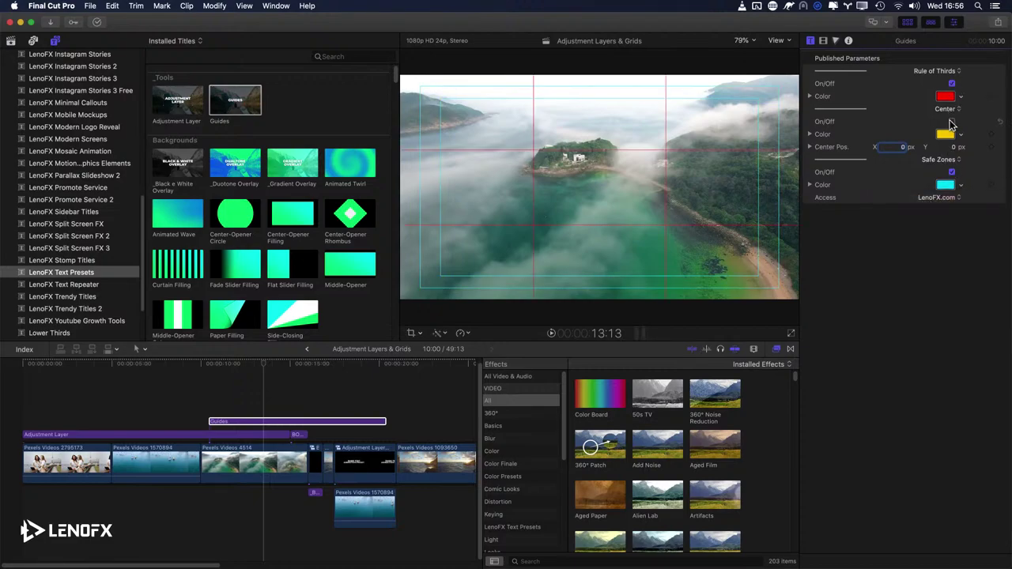
{"action": "left_click", "coordinate": [954, 83]}
{"action": "left_click", "coordinate": [959, 96]}
{"action": "left_click", "coordinate": [933, 127]}
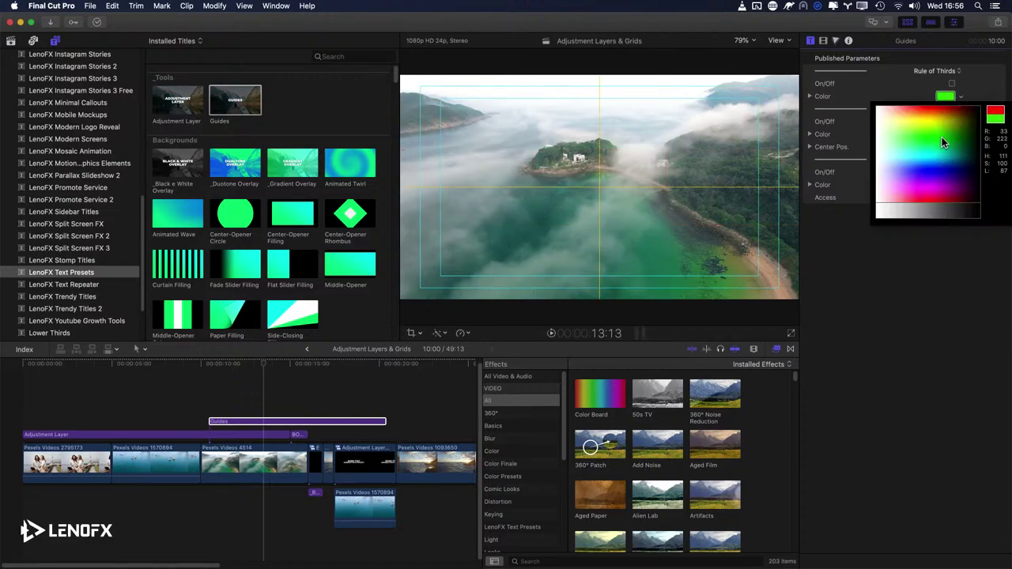
{"action": "left_click", "coordinate": [960, 134]}
{"action": "left_click", "coordinate": [959, 134]}
{"action": "left_click", "coordinate": [923, 207]}
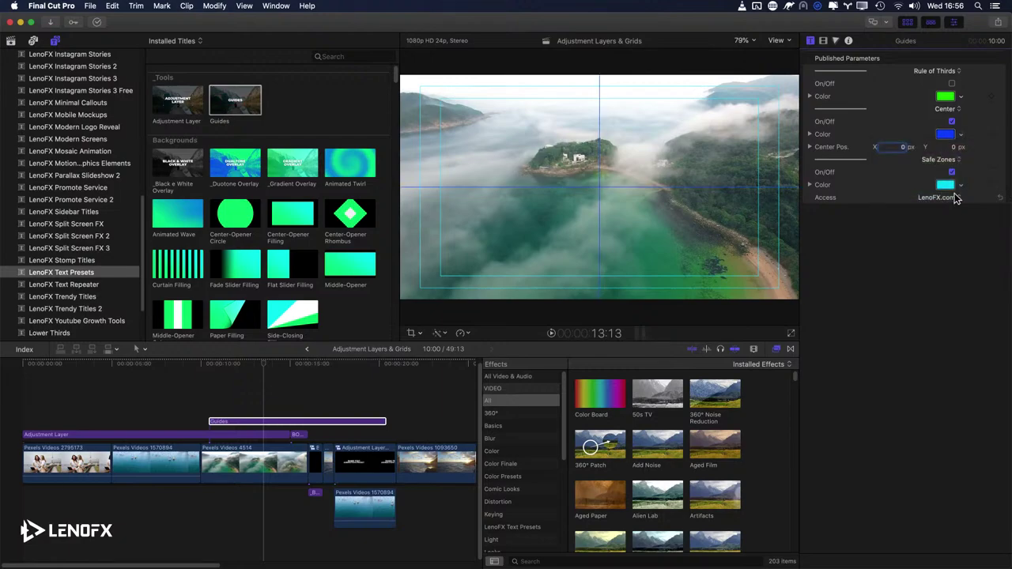
{"action": "left_click", "coordinate": [953, 172]}
{"action": "left_click", "coordinate": [953, 172]}
Step: Scroll the Titles browser down to the Basic - Character and Basic - Line presets
{"action": "scroll", "coordinate": [336, 265], "scroll_direction": "down", "scroll_amount": 10}
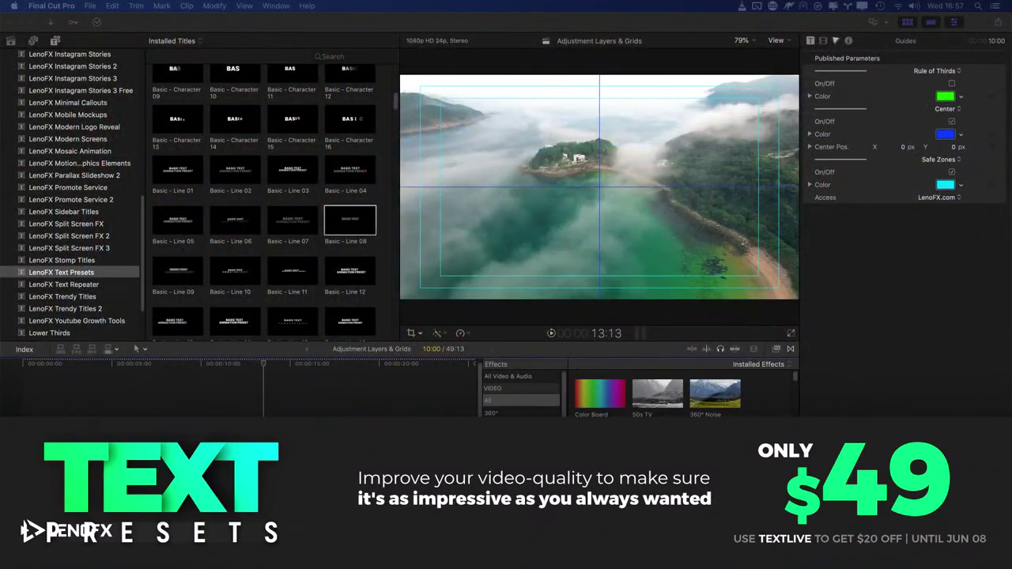
{"action": "mouse_move", "coordinate": [508, 553]}
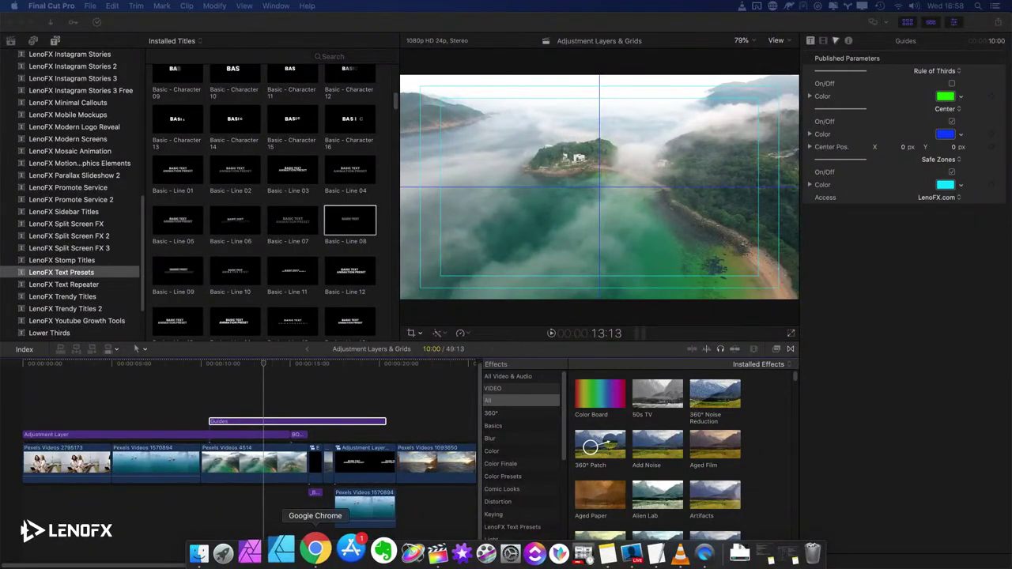
Step: Switch to Chrome and scroll the lenofx.com Text Presets page down to Customer Reviews
{"action": "left_click", "coordinate": [297, 553]}
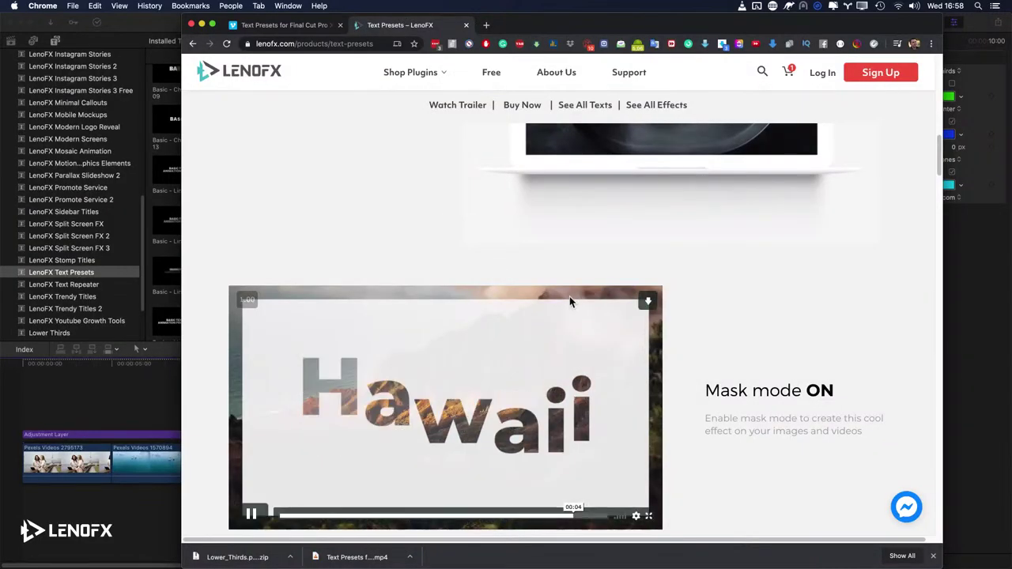
{"action": "scroll", "coordinate": [739, 276], "scroll_direction": "down", "scroll_amount": 10}
{"action": "scroll", "coordinate": [739, 277], "scroll_direction": "down", "scroll_amount": 15}
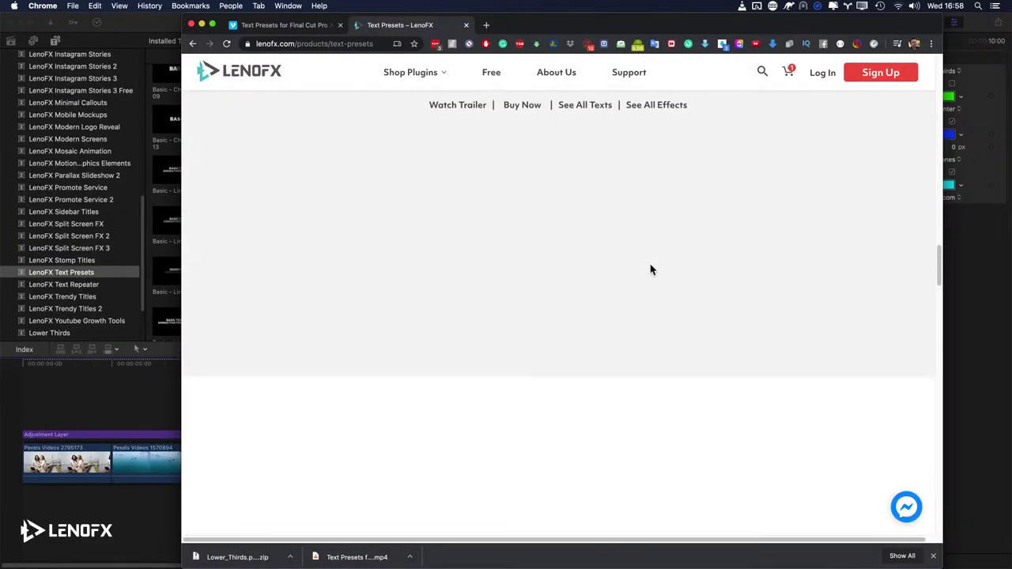
{"action": "scroll", "coordinate": [637, 283], "scroll_direction": "down", "scroll_amount": 10}
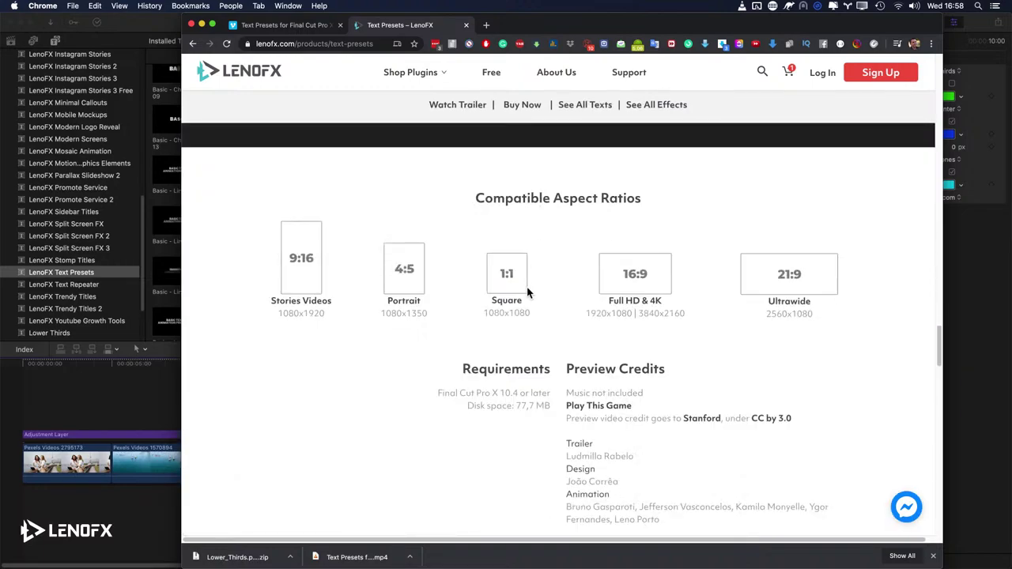
{"action": "scroll", "coordinate": [506, 316], "scroll_direction": "down", "scroll_amount": 2}
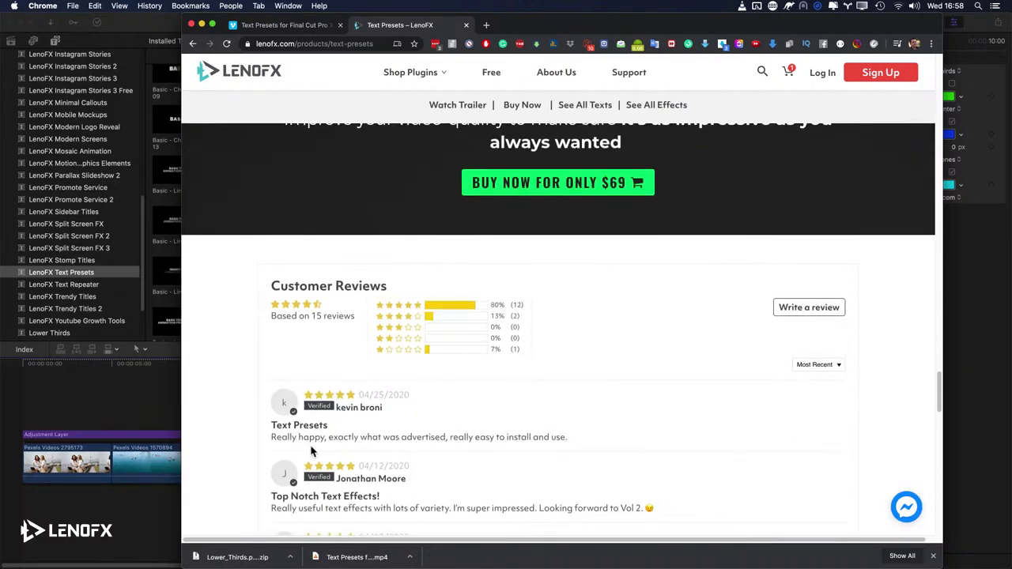
{"action": "scroll", "coordinate": [378, 438], "scroll_direction": "down", "scroll_amount": 1}
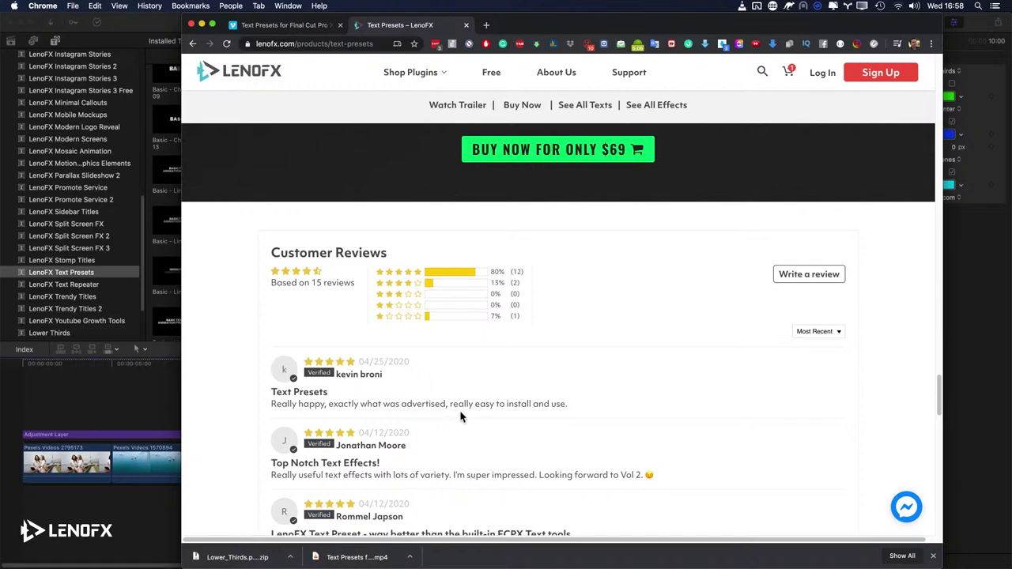
{"action": "scroll", "coordinate": [470, 418], "scroll_direction": "down", "scroll_amount": 1}
{"action": "scroll", "coordinate": [514, 391], "scroll_direction": "down", "scroll_amount": 3}
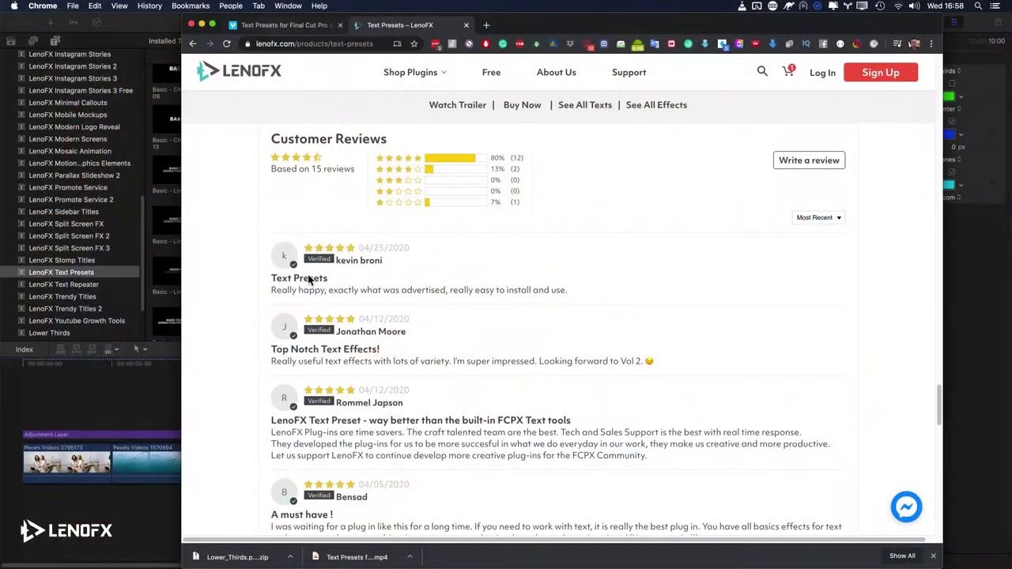
Step: Read the first reviews, highlighting the 'Looking forward to Vol 2' remark
{"action": "scroll", "coordinate": [320, 340], "scroll_direction": "down", "scroll_amount": 1}
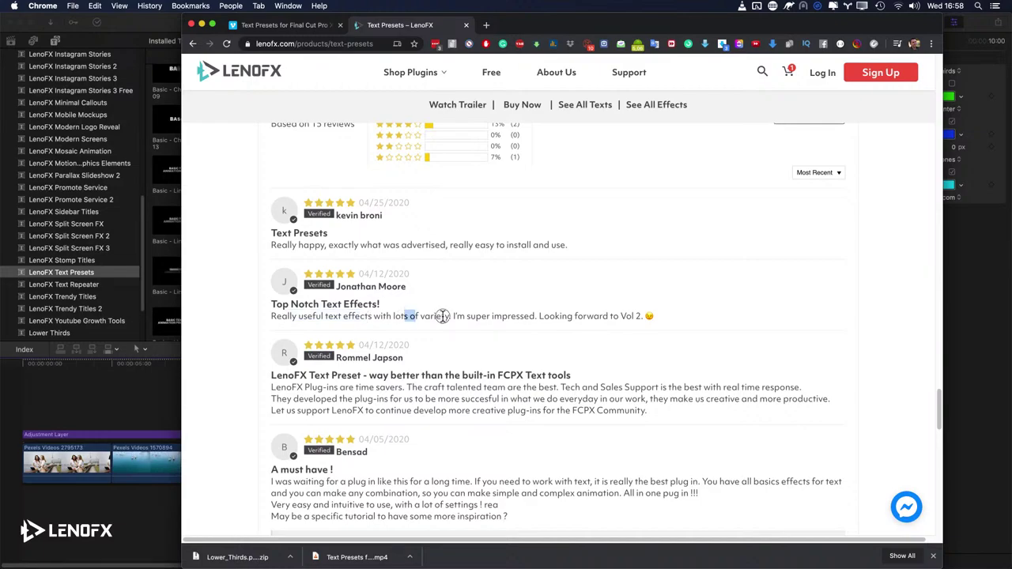
{"action": "left_click_drag", "start_coordinate": [461, 316], "coordinate": [536, 323]}
{"action": "left_click_drag", "start_coordinate": [537, 316], "coordinate": [673, 321]}
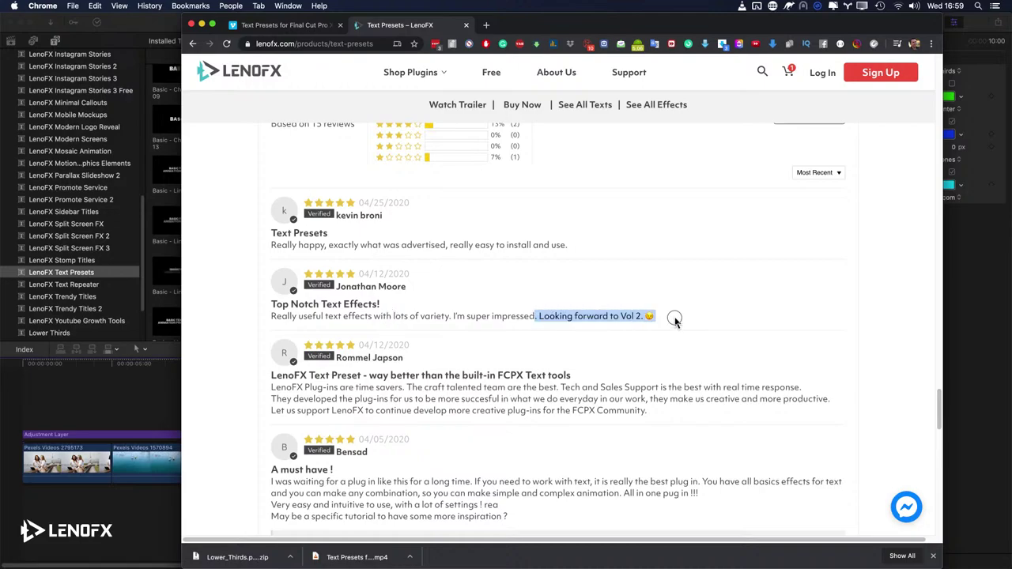
{"action": "left_click", "coordinate": [647, 319]}
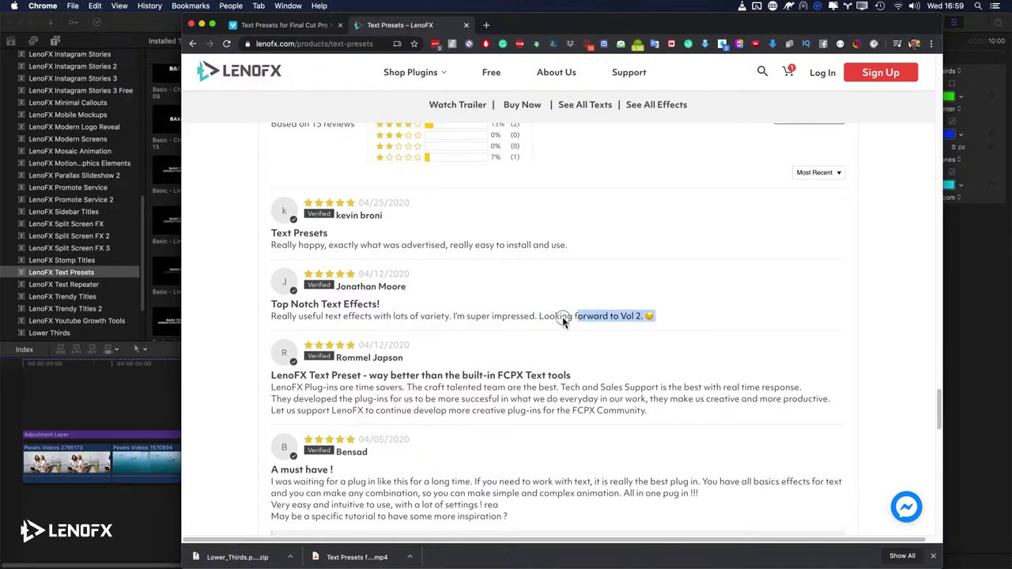
Step: Continue through the reviews, highlighting the line about developing the plug-ins, down to the pagination
{"action": "scroll", "coordinate": [506, 321], "scroll_direction": "down", "scroll_amount": 3}
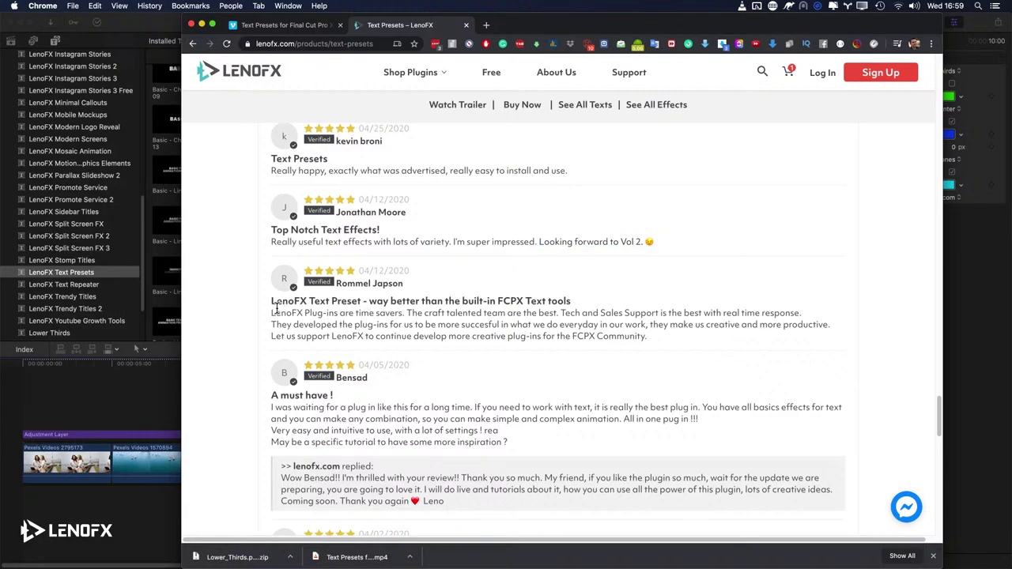
{"action": "scroll", "coordinate": [311, 314], "scroll_direction": "down", "scroll_amount": 1}
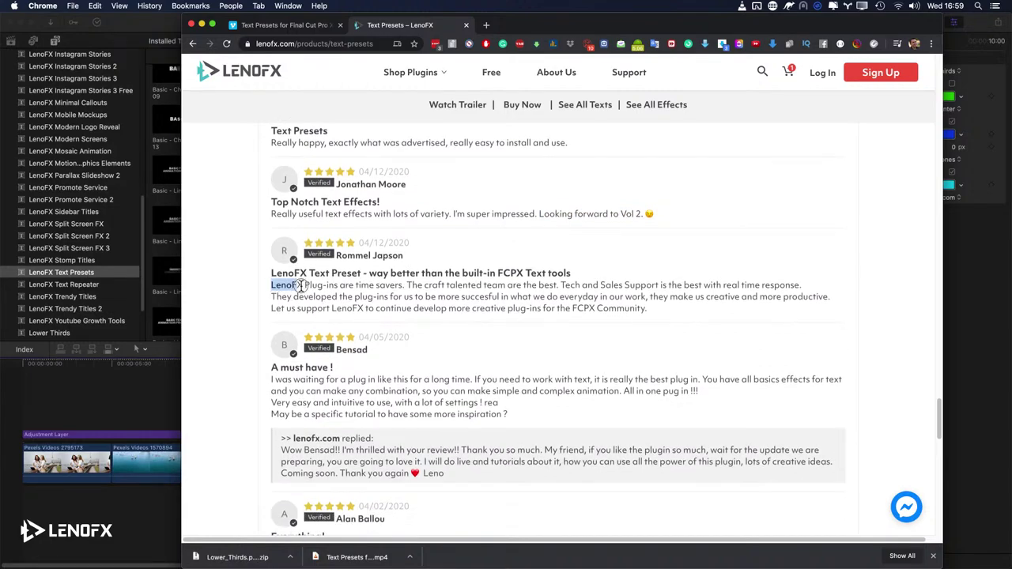
{"action": "left_click", "coordinate": [433, 287]}
{"action": "left_click_drag", "start_coordinate": [699, 289], "coordinate": [822, 297]}
{"action": "left_click", "coordinate": [788, 296]}
{"action": "left_click_drag", "start_coordinate": [307, 296], "coordinate": [542, 290]}
{"action": "scroll", "coordinate": [484, 337], "scroll_direction": "down", "scroll_amount": 3}
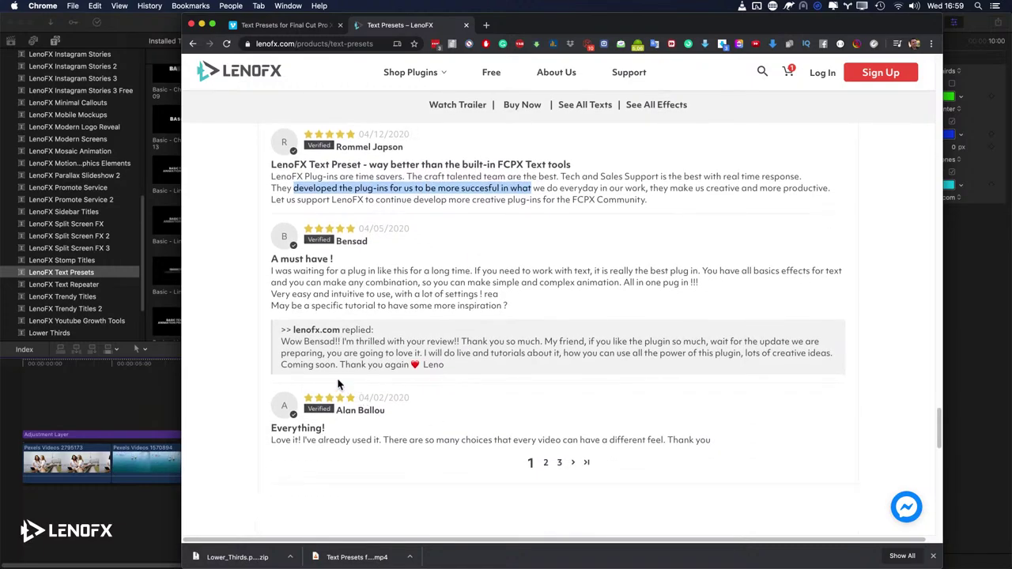
{"action": "left_click", "coordinate": [413, 365]}
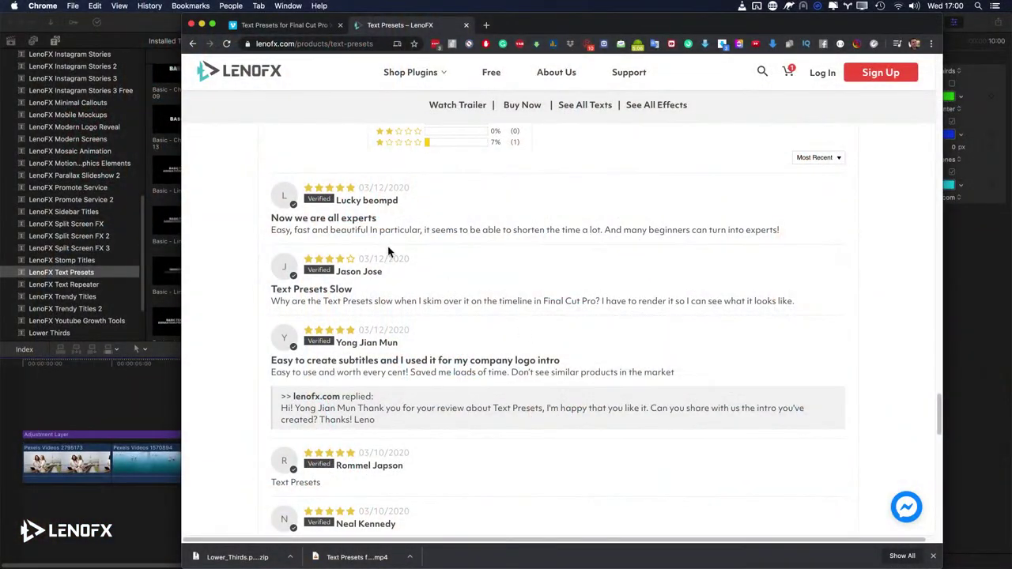
Step: Scroll the page-2 reviews, highlight the slow timeline skimming complaint, and load page 3
{"action": "scroll", "coordinate": [377, 248], "scroll_direction": "down", "scroll_amount": 1}
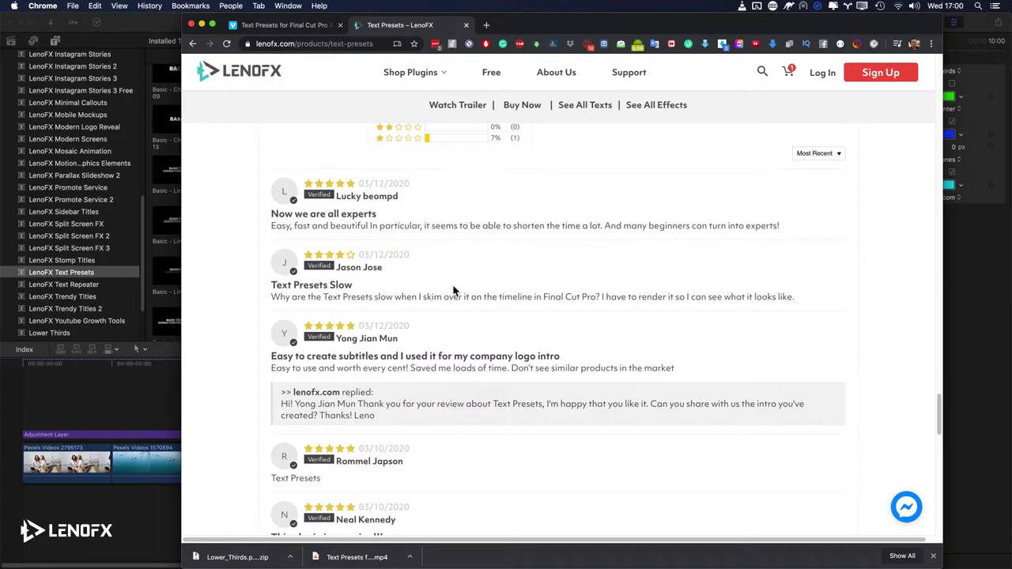
{"action": "scroll", "coordinate": [361, 310], "scroll_direction": "down", "scroll_amount": 1}
{"action": "scroll", "coordinate": [302, 301], "scroll_direction": "down", "scroll_amount": 1}
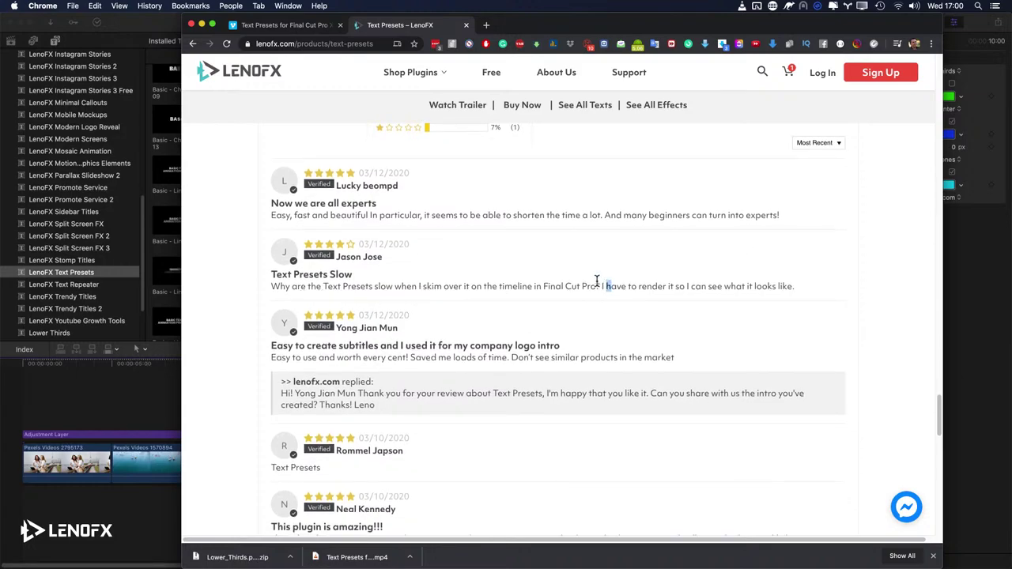
{"action": "left_click", "coordinate": [727, 286]}
{"action": "left_click_drag", "start_coordinate": [585, 296], "coordinate": [401, 283]}
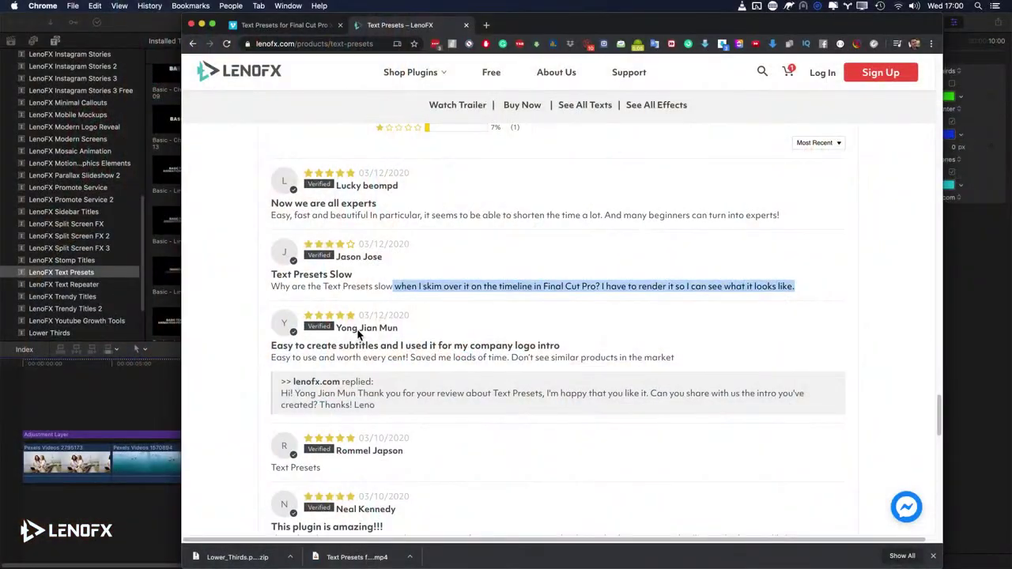
{"action": "scroll", "coordinate": [372, 332], "scroll_direction": "down", "scroll_amount": 3}
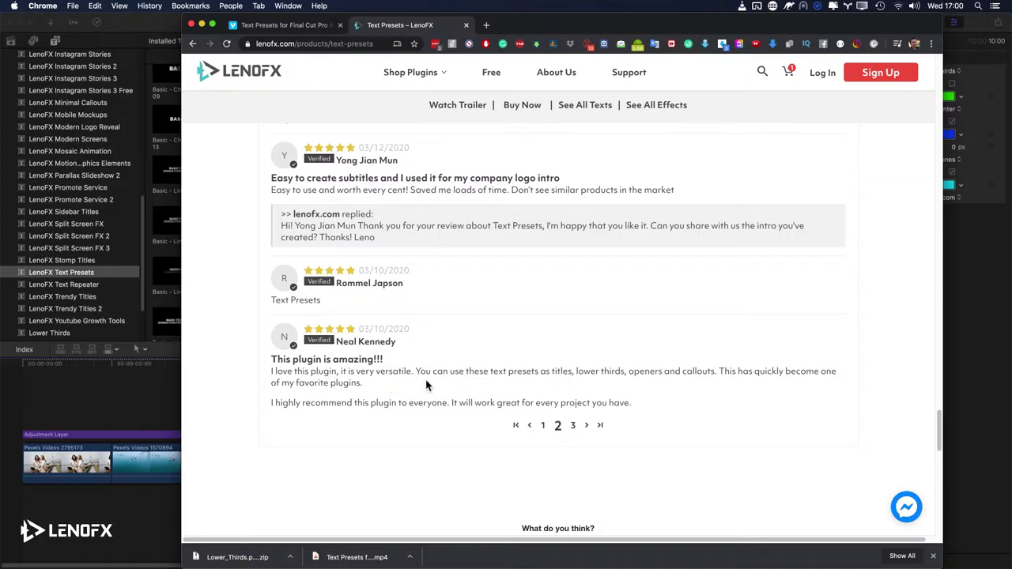
{"action": "left_click", "coordinate": [574, 427]}
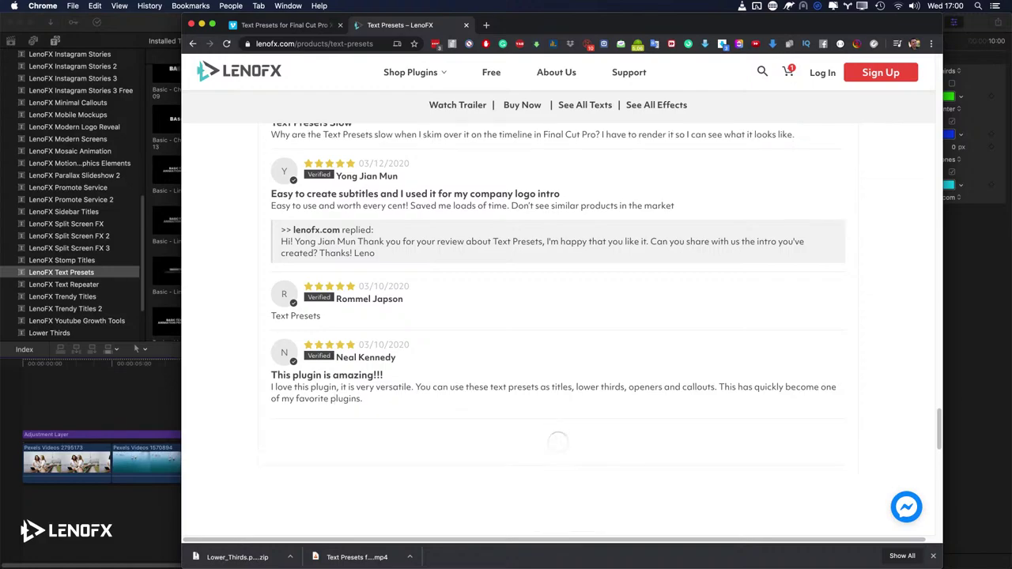